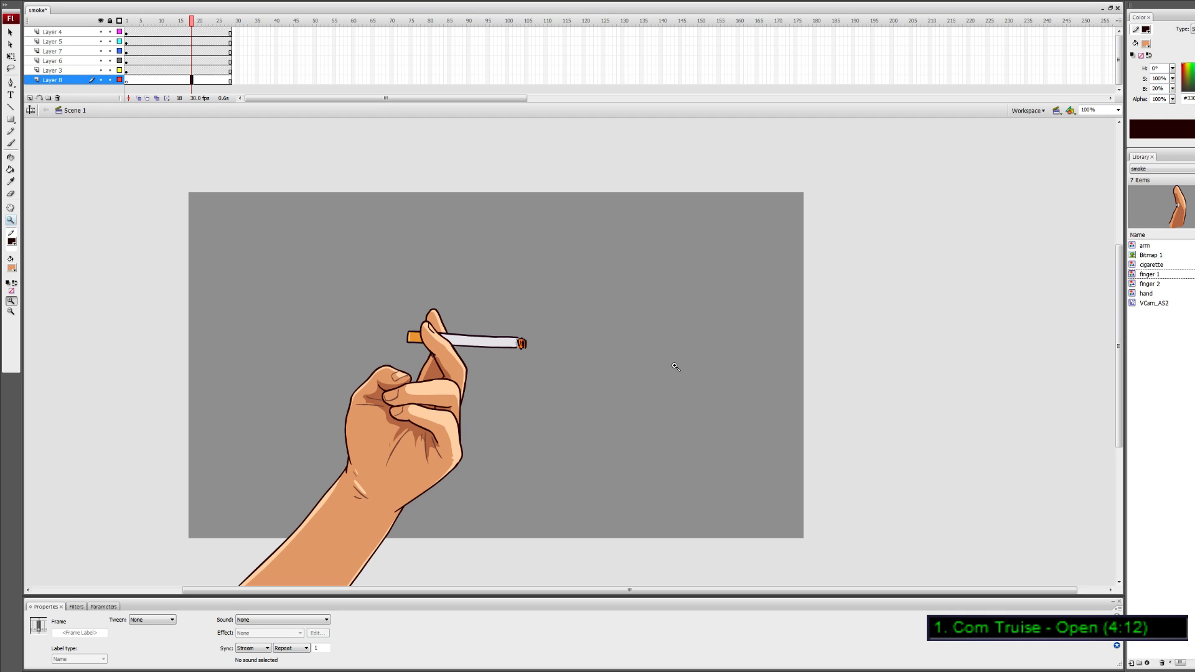
key("y")
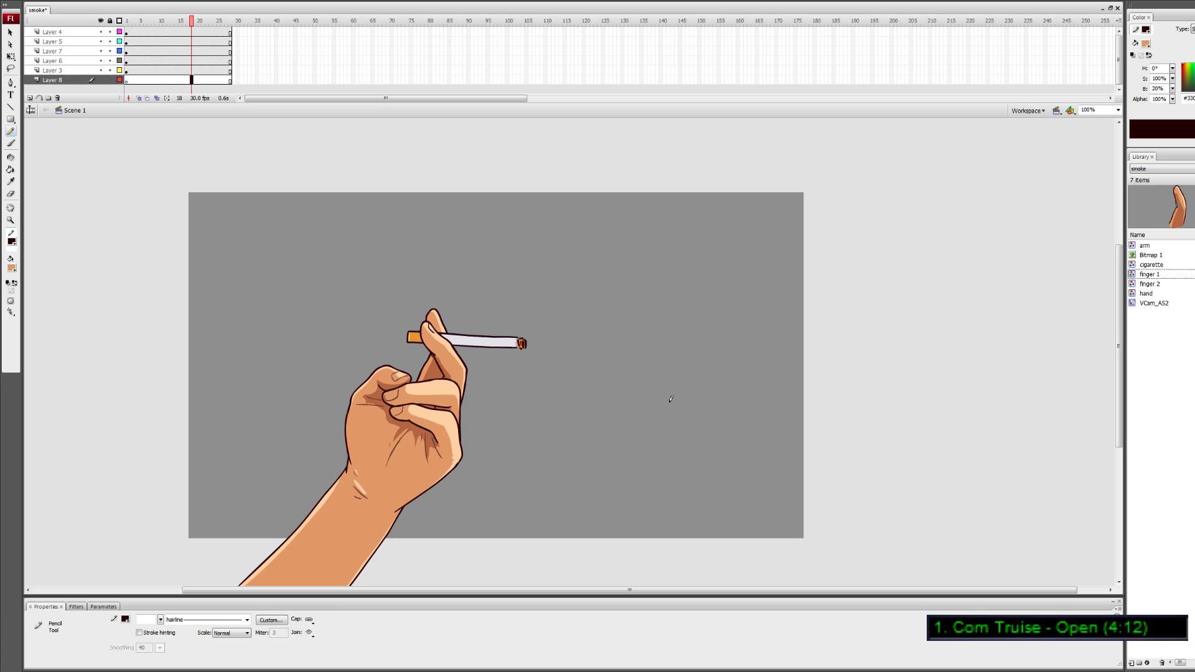
scroll(515, 211, "up", 3)
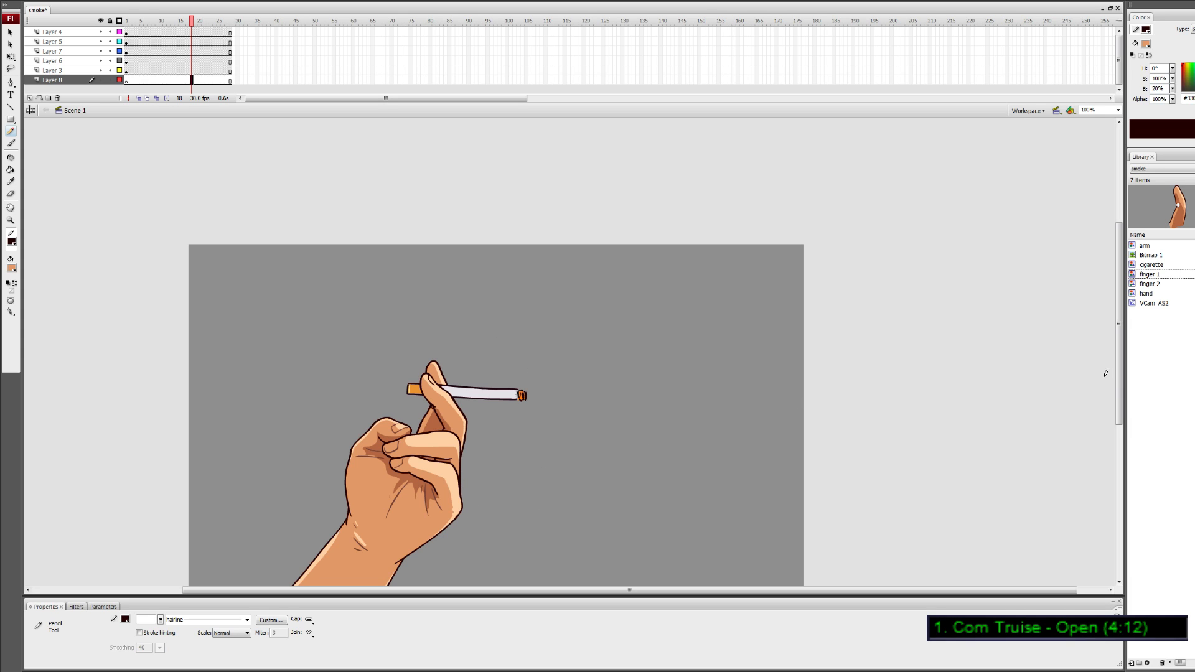
scroll(1107, 386, "down", 2)
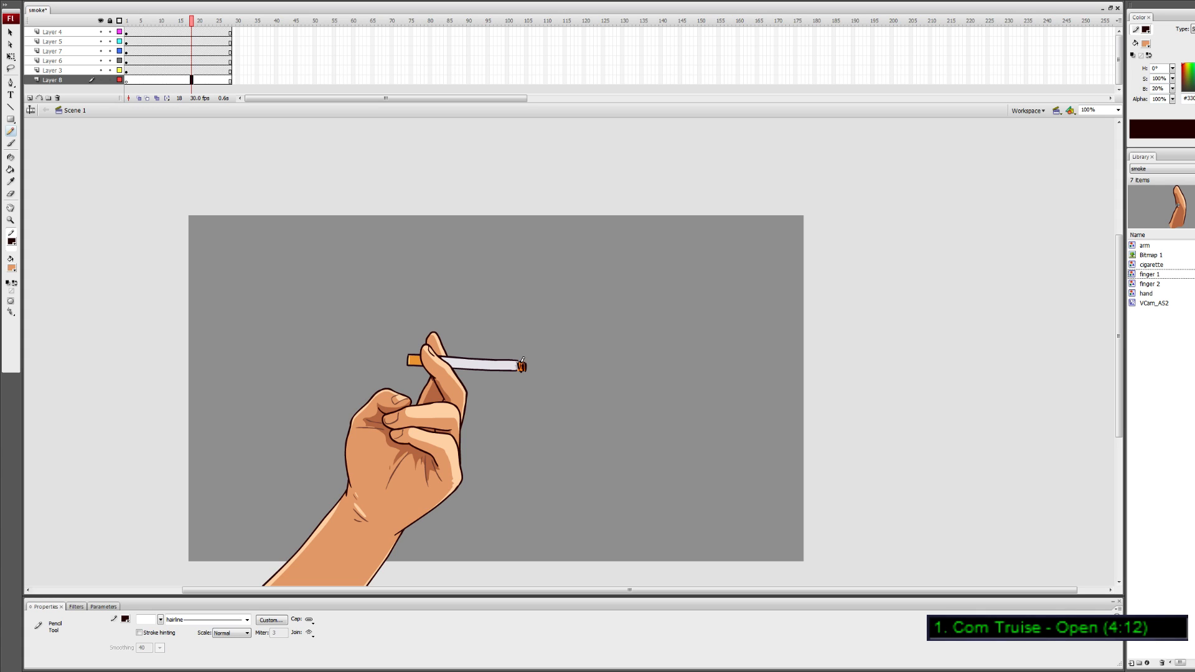
mouse_move(521, 366)
left_mouse_down()
mouse_move(512, 340)
mouse_move(527, 287)
mouse_move(511, 235)
mouse_move(524, 226)
left_mouse_up()
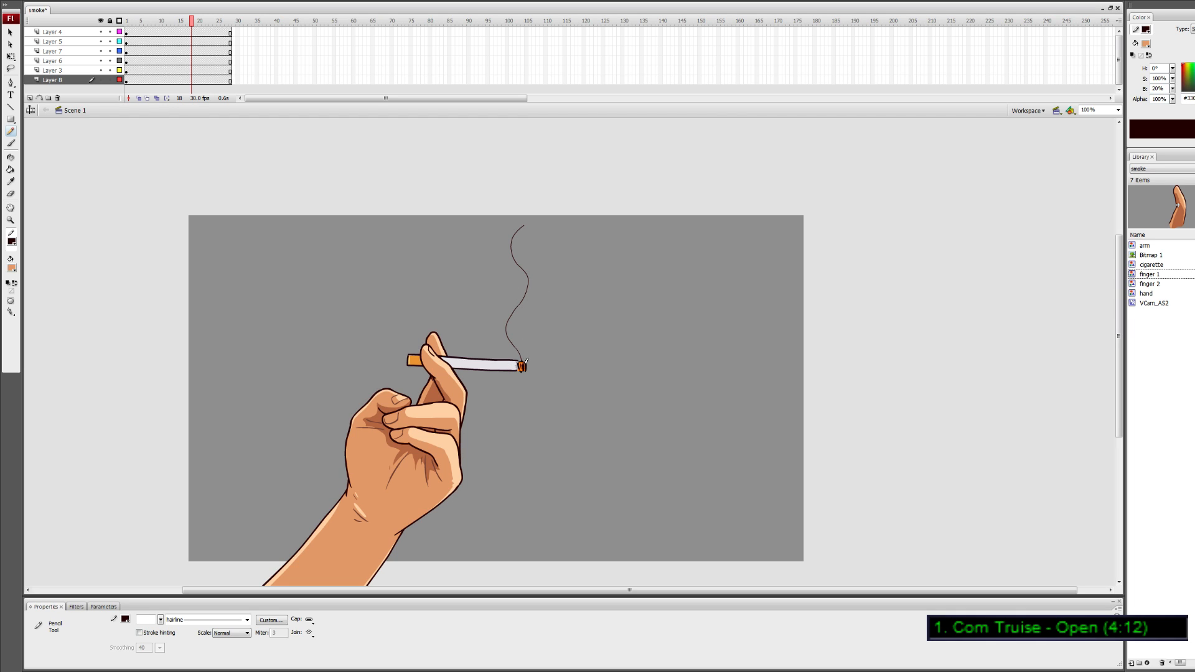
mouse_move(524, 223)
left_mouse_down()
mouse_move(548, 271)
mouse_move(527, 359)
left_mouse_up()
key("ctrl+z")
key("ctrl+z")
Lock every layer except Layer 8 and draw a wavy smoke line with the Pencil tool, rising from the cigarette's tip past the stage's upper edge
left_click(110, 80, "alt")
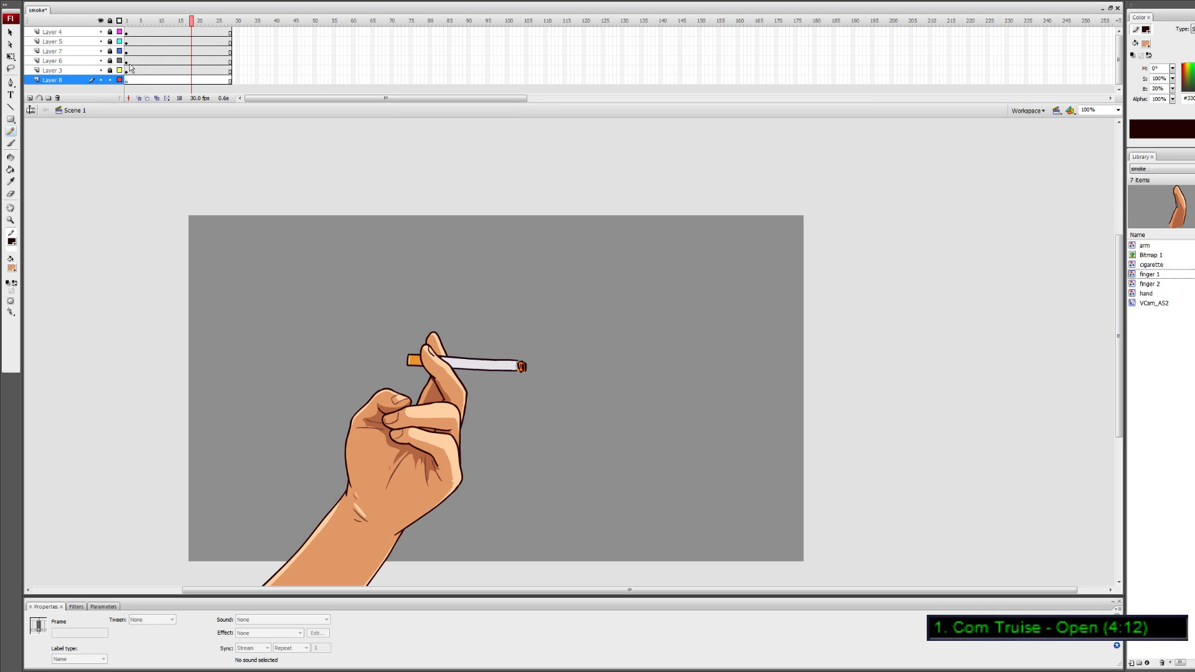
key("z")
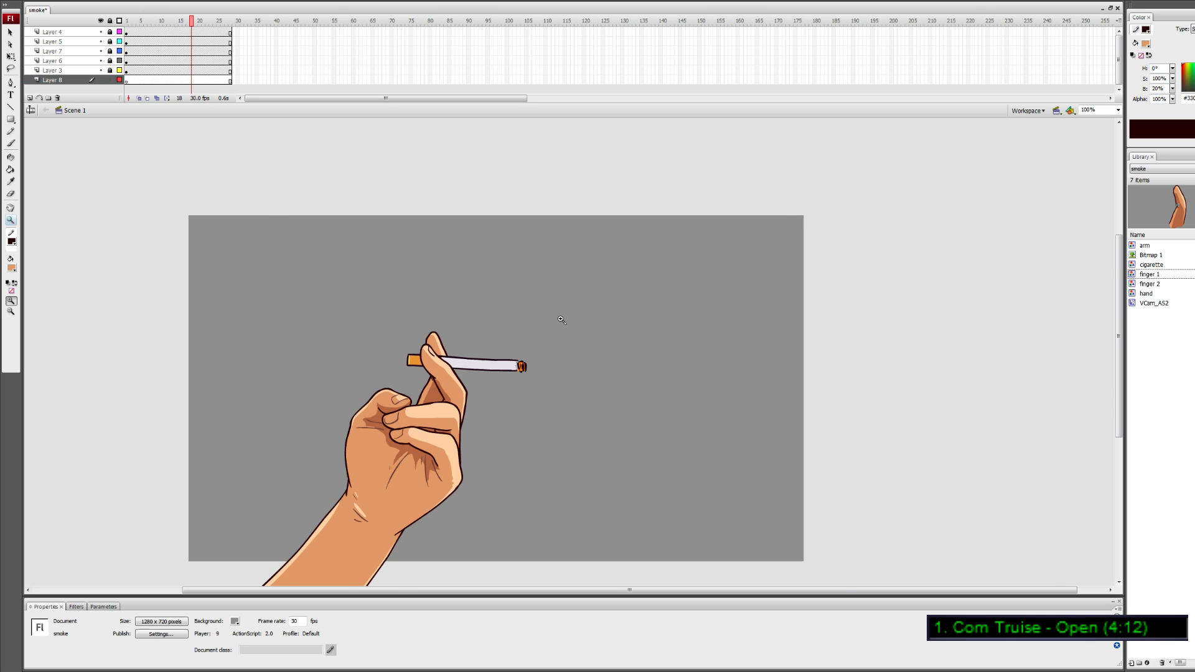
left_click(563, 323)
left_click_drag(1121, 347, 1122, 335)
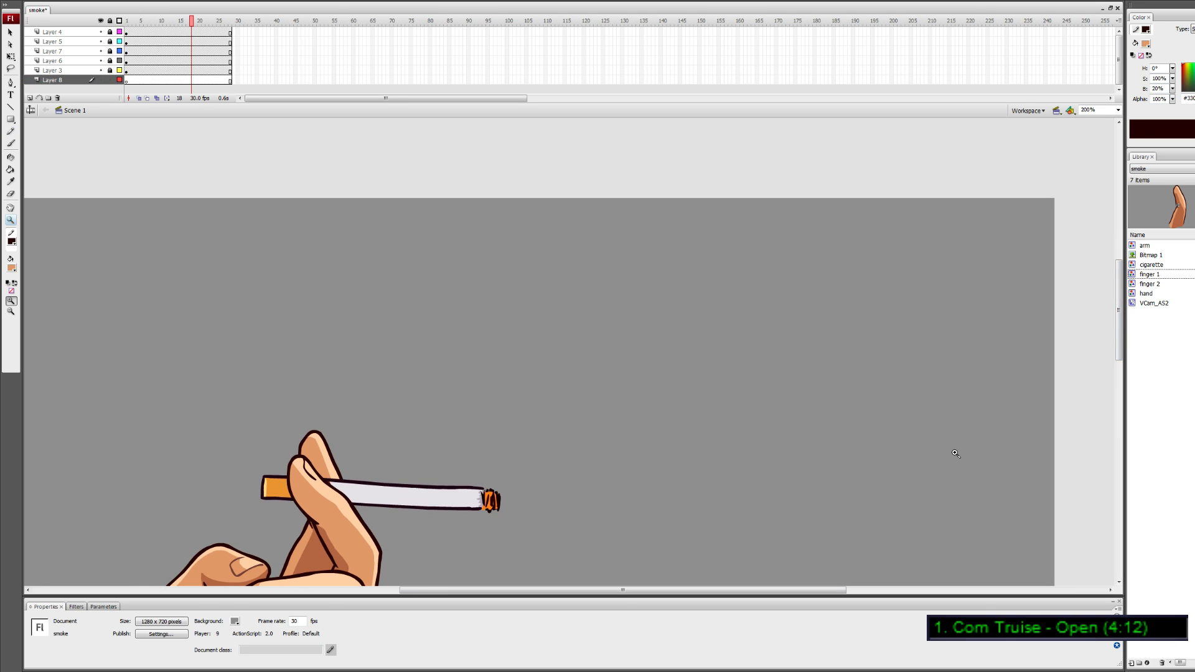
key("y")
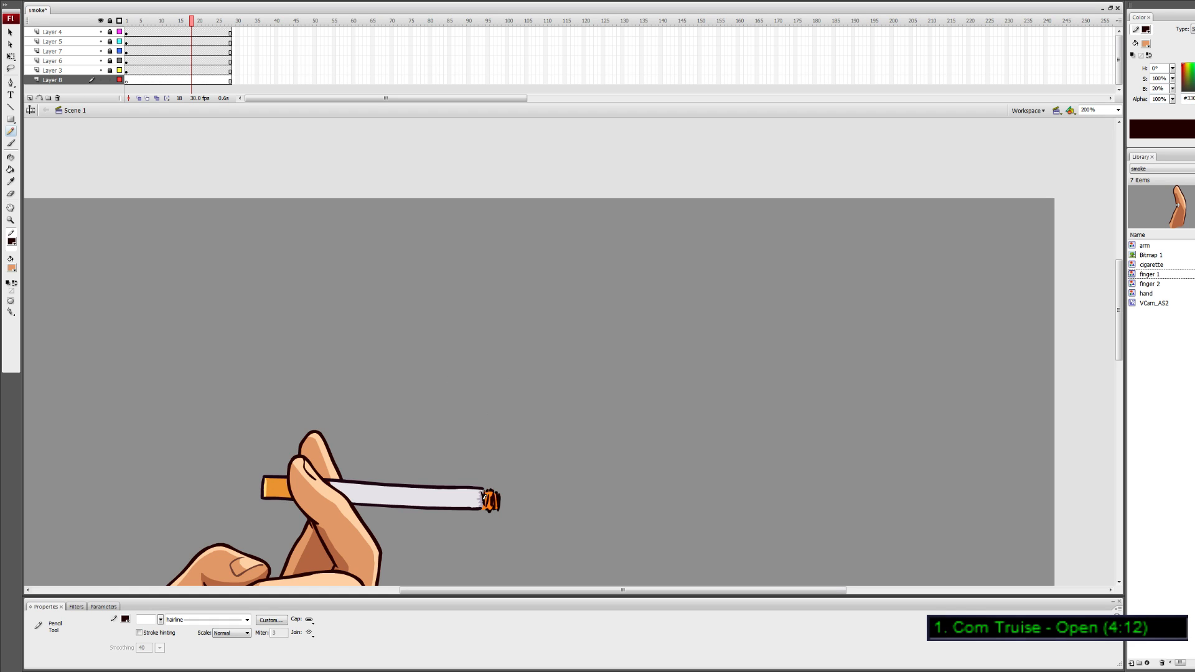
mouse_move(489, 489)
left_mouse_down()
mouse_move(457, 382)
mouse_move(483, 301)
mouse_move(473, 201)
mouse_move(500, 174)
left_mouse_up()
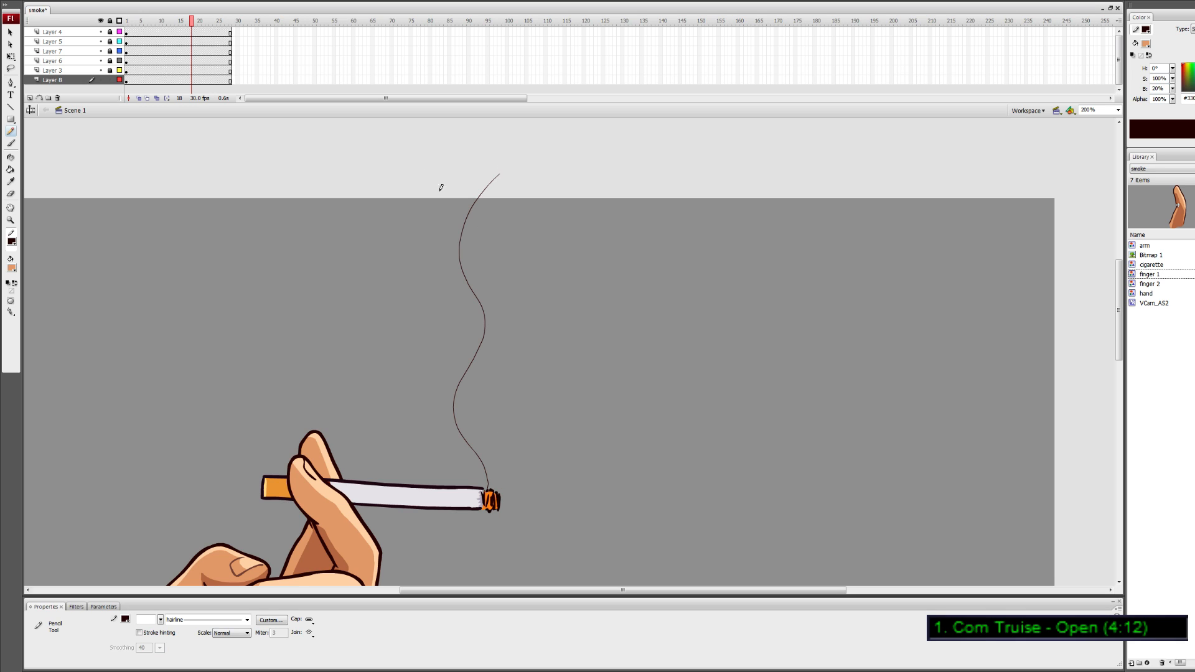
Convert the wavy line on Layer 8 to a movie clip symbol named smoke
left_click(203, 79)
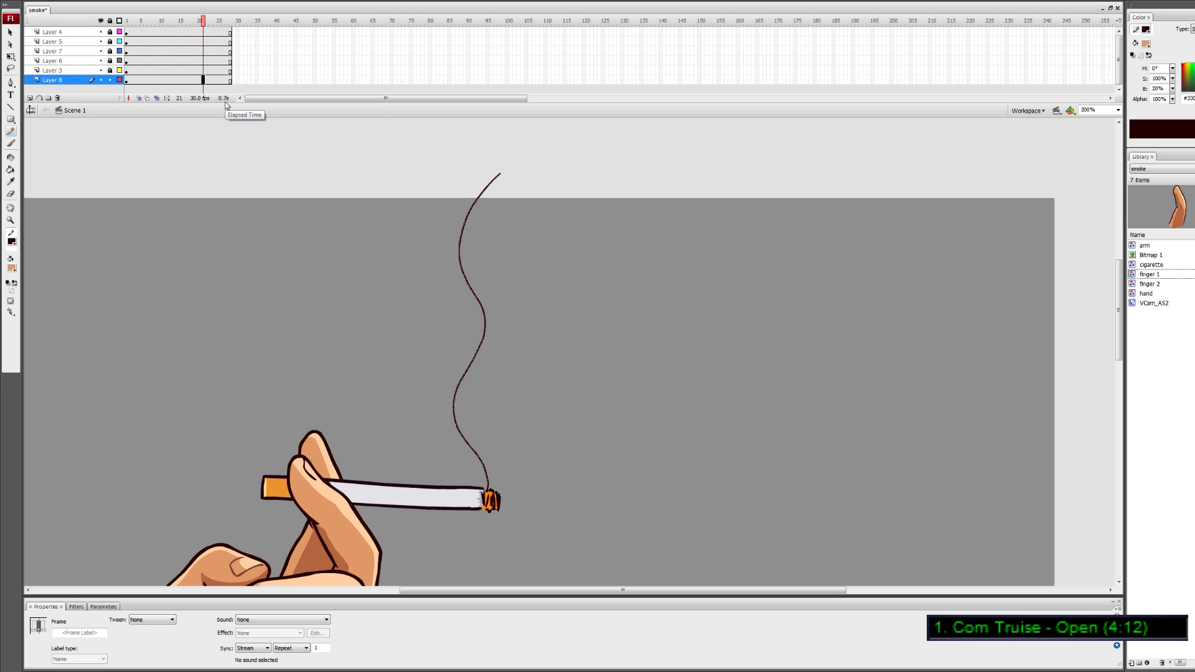
key("F8")
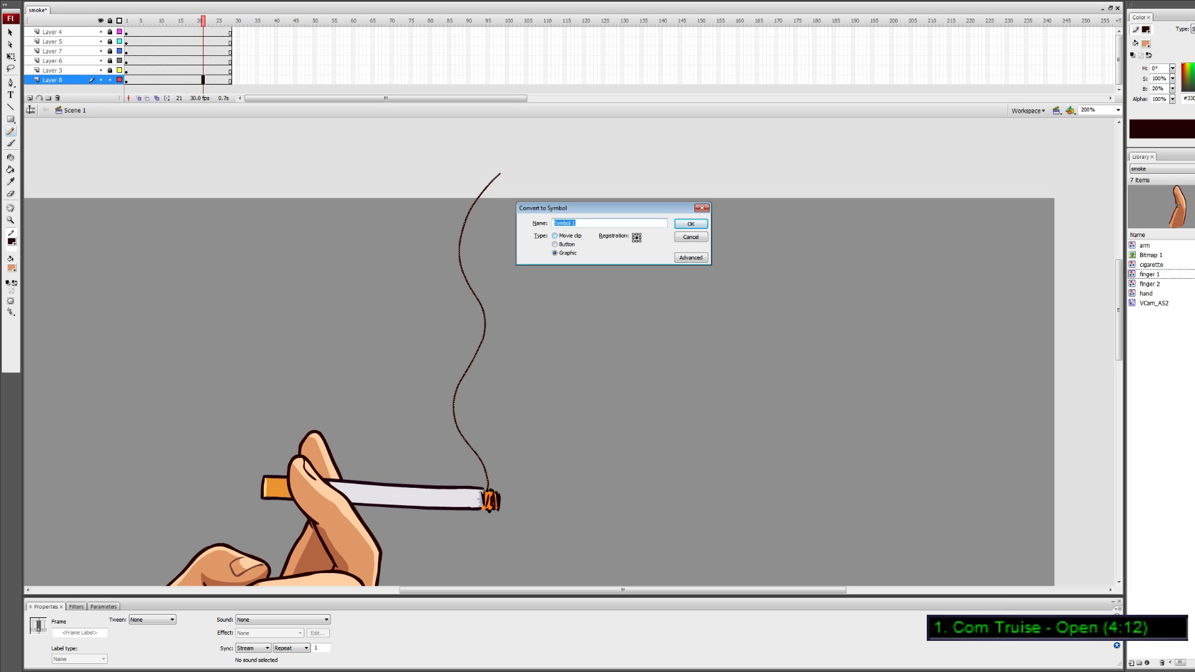
left_click(556, 236)
key("shift+Tab")
type("s")
left_click(696, 223)
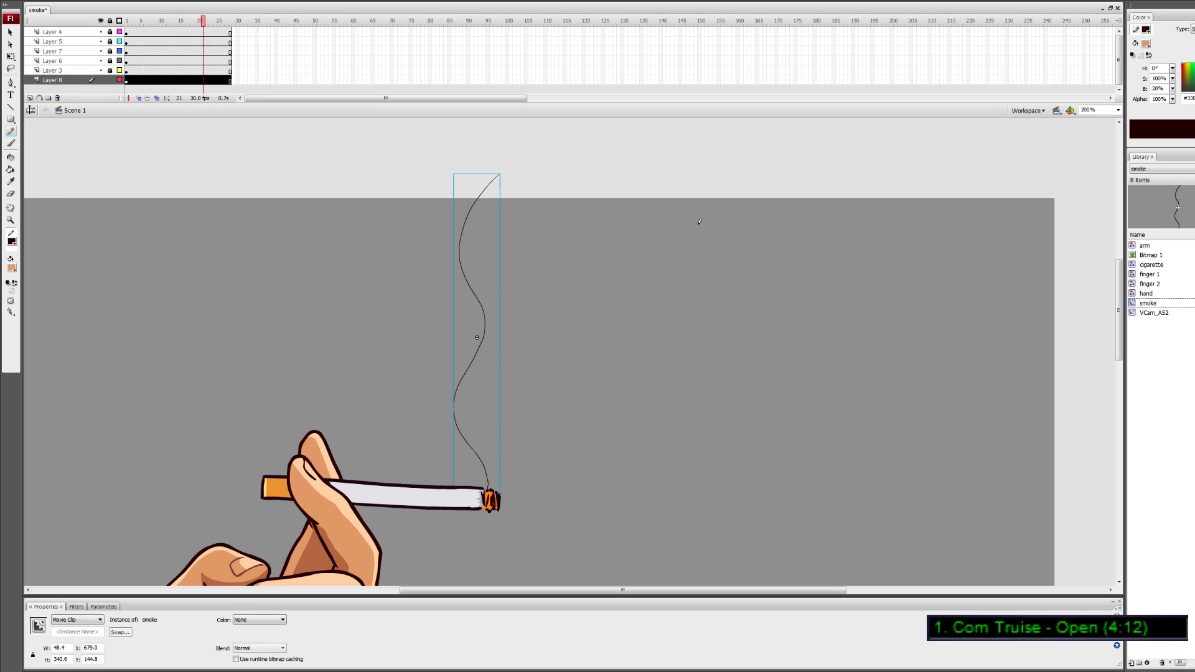
Inside the smoke symbol, insert a blank keyframe at frame 5 of Layer 1 and turn on onion skinning
key("v")
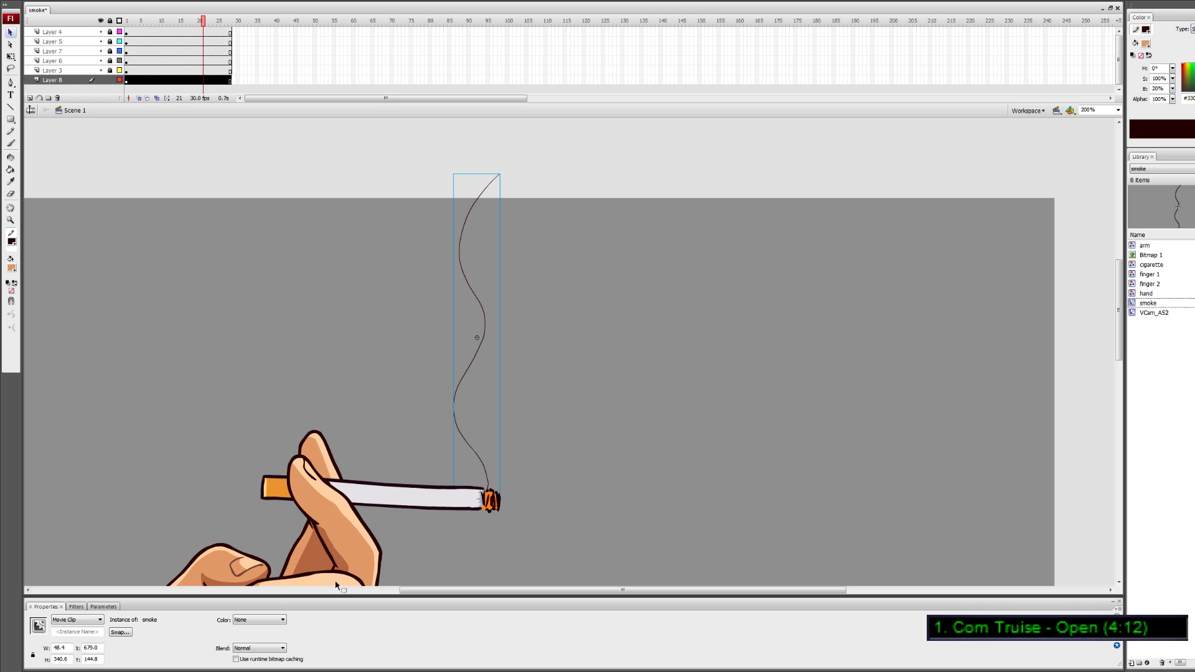
double_click(486, 316)
left_click(533, 317)
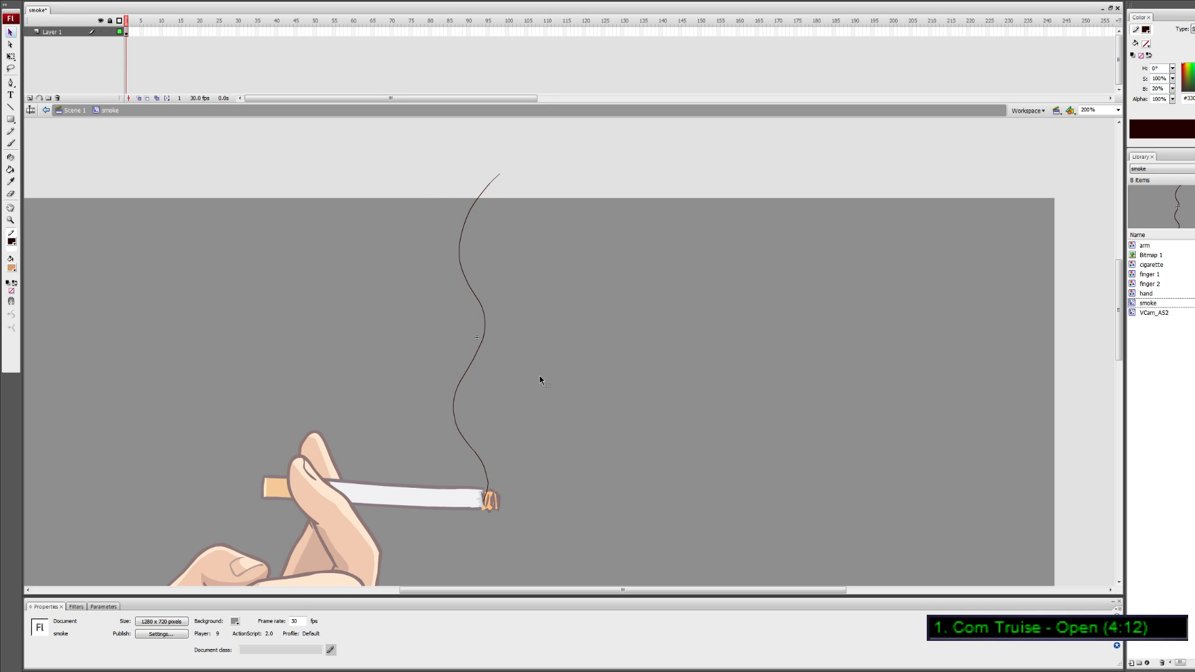
left_click(142, 32)
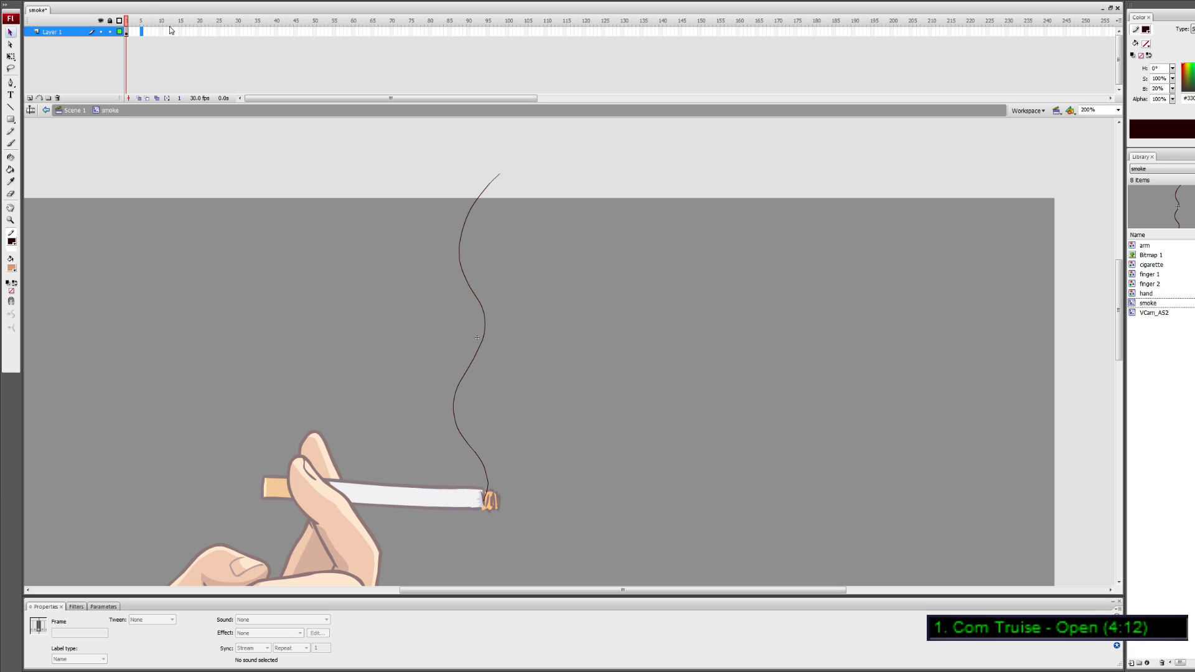
key("F7")
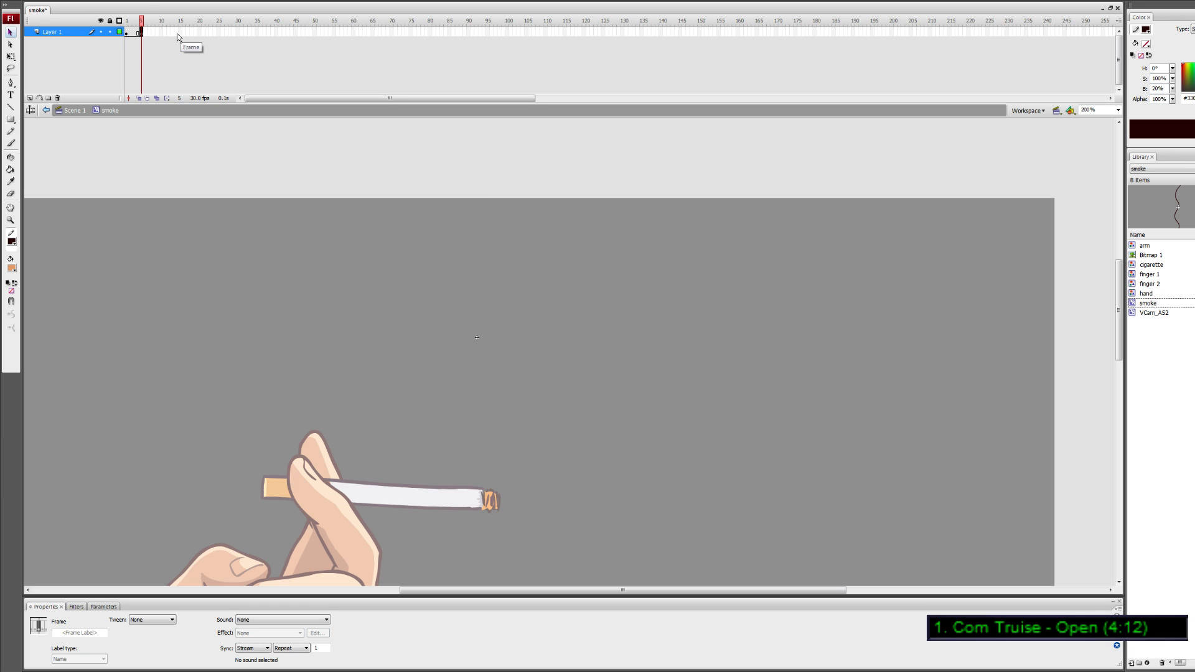
left_click(125, 21)
left_click_drag(119, 20, 142, 21)
left_click(139, 98)
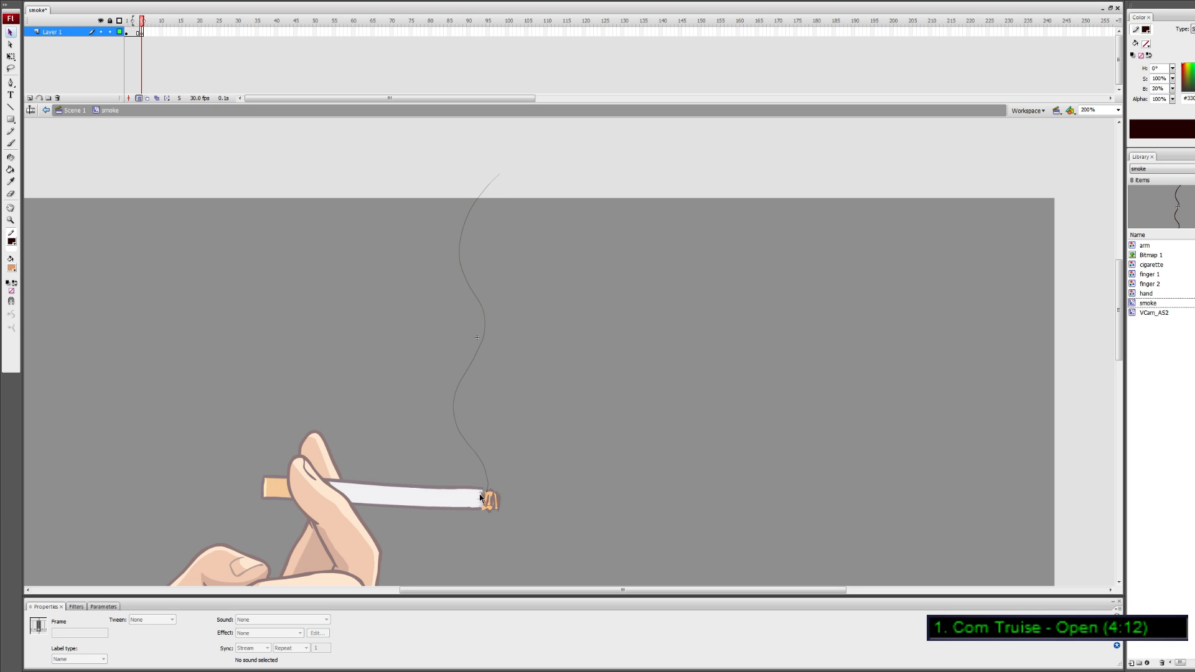
Add a new layer to the smoke symbol and draw a small circle at the cigarette's tip with the Pencil tool
key("y")
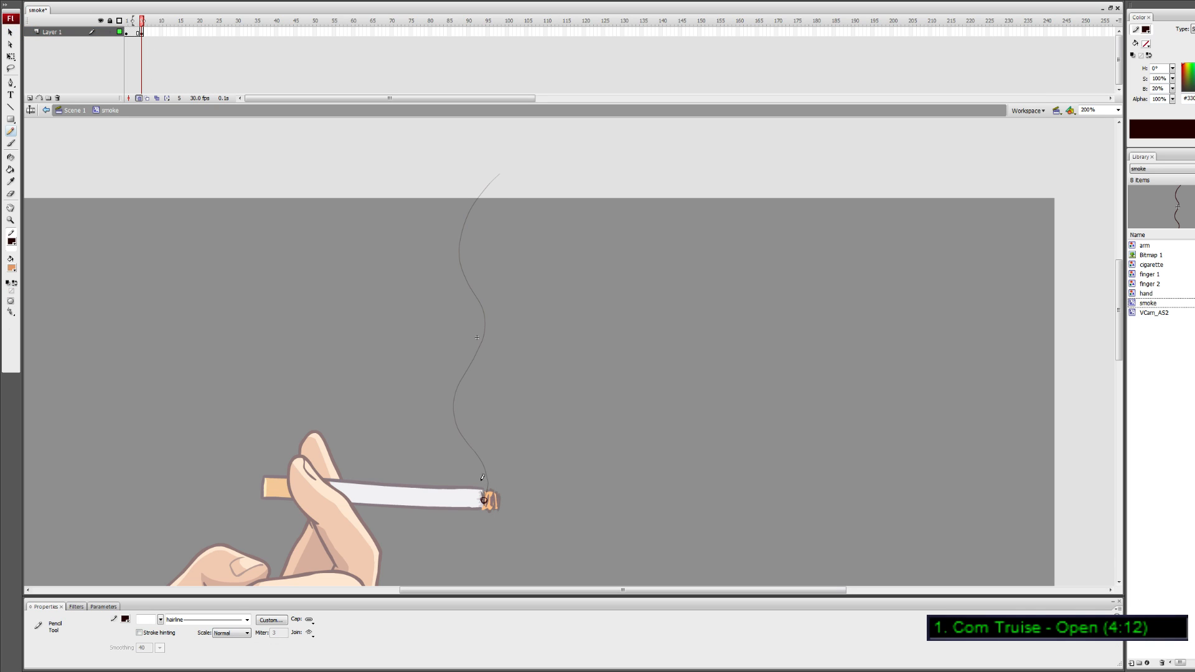
left_click(30, 98)
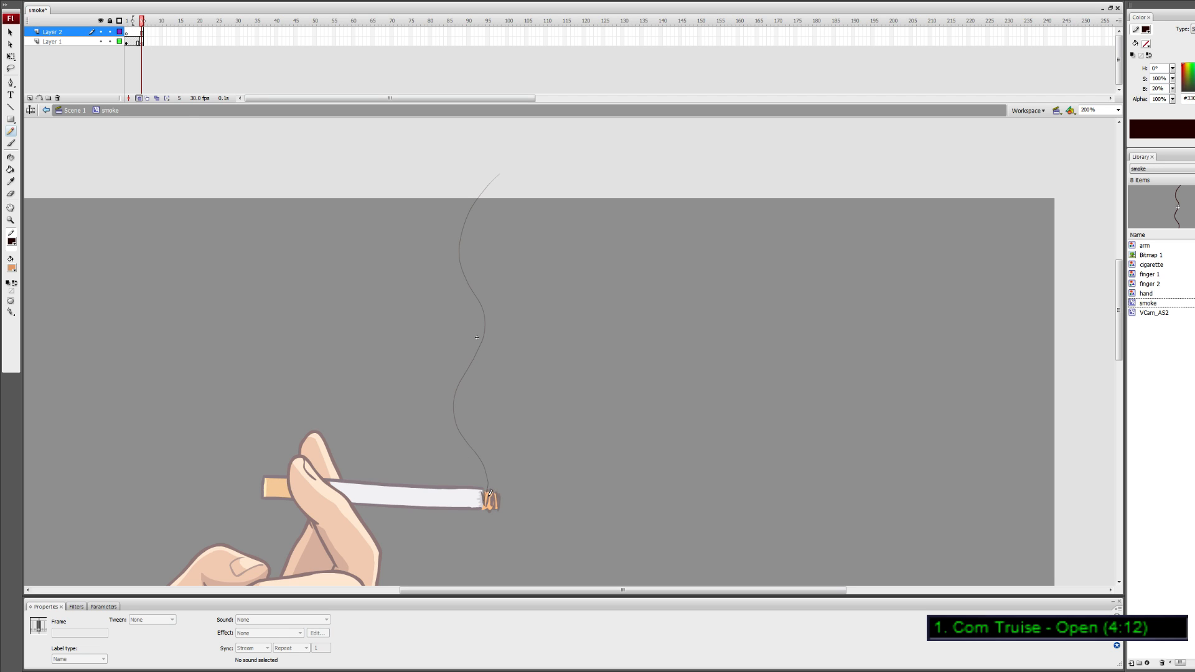
left_click_drag(490, 496, 483, 500)
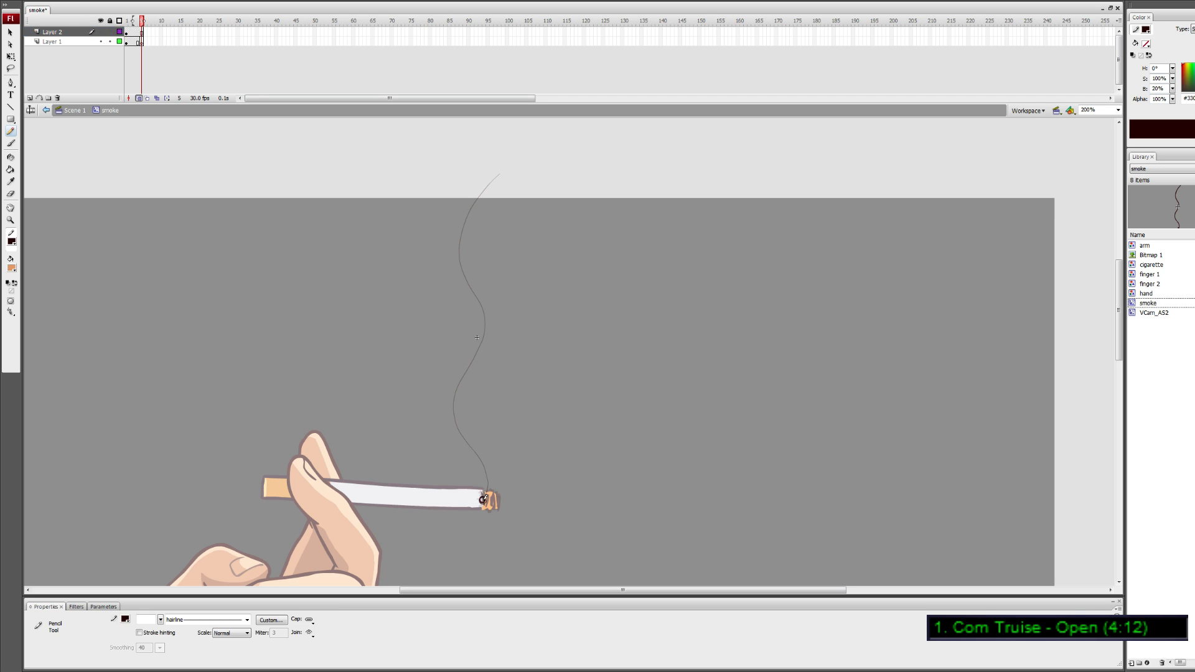
Return to the main scene, show all layers except Layer 8 as outlines, and nudge the smoke instance rightward onto the cigarette's tip
key("v")
double_click(542, 463)
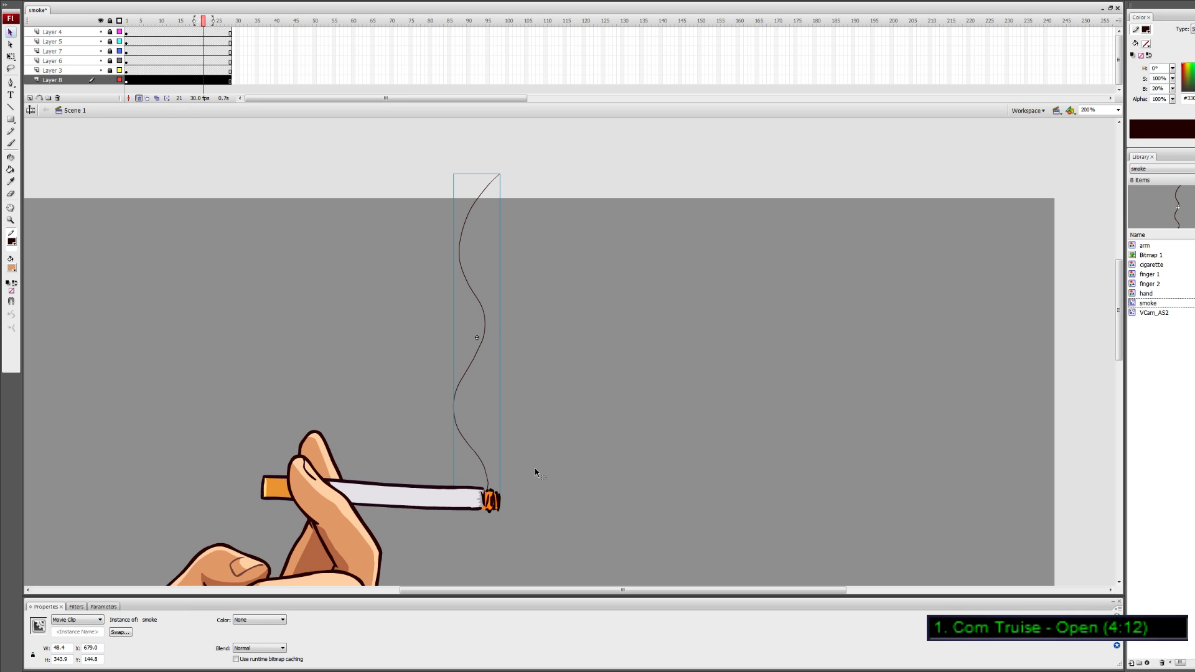
left_click(120, 81, "alt")
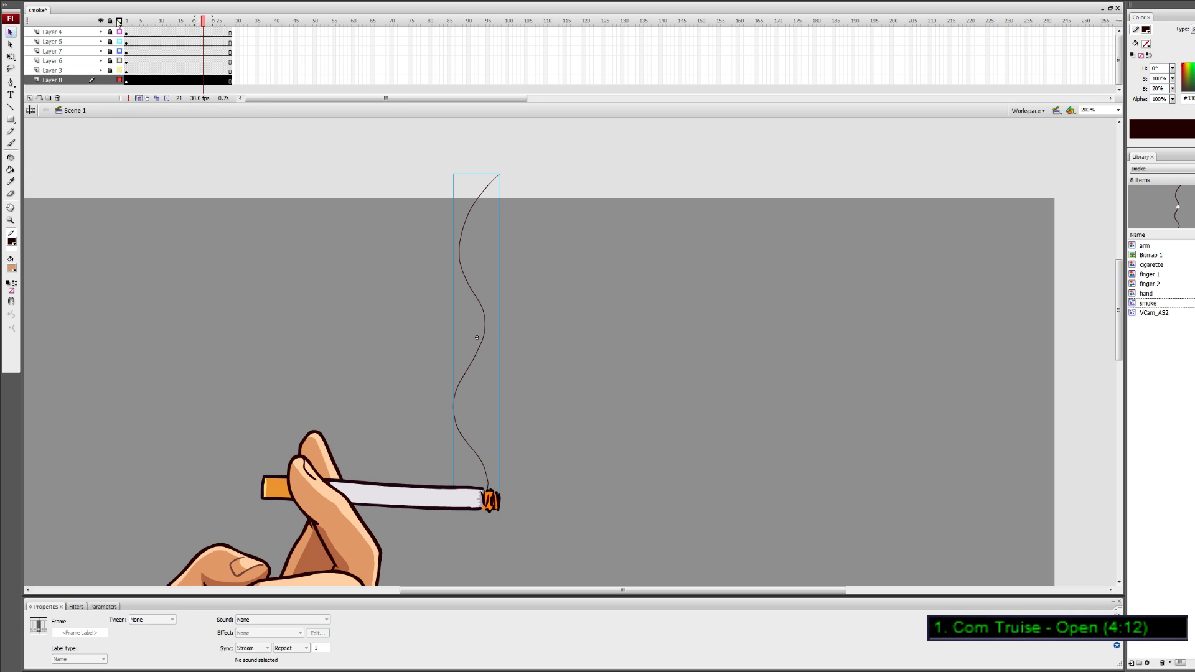
key("Right")
key("Right")
key("Right")
key("Right")
key("Right")
key("Right")
key("Right")
key("Right")
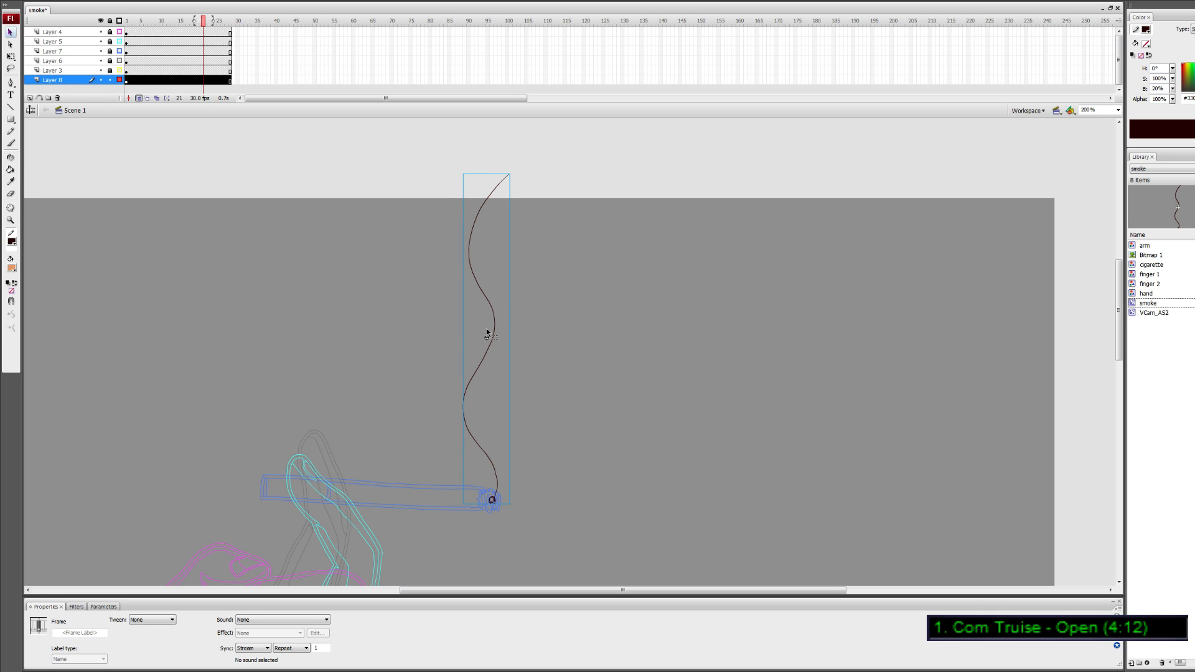
Reopen the smoke symbol, lock Layer 2 and show its circle as an outline
left_click(491, 345)
double_click(492, 346)
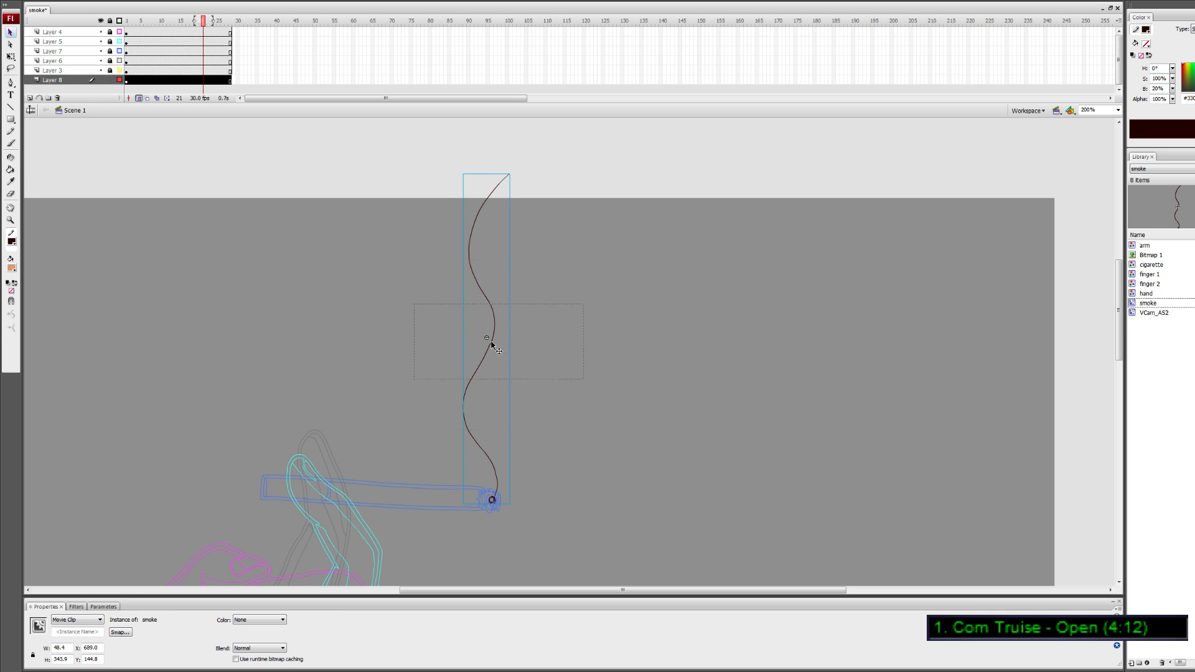
left_click(121, 35)
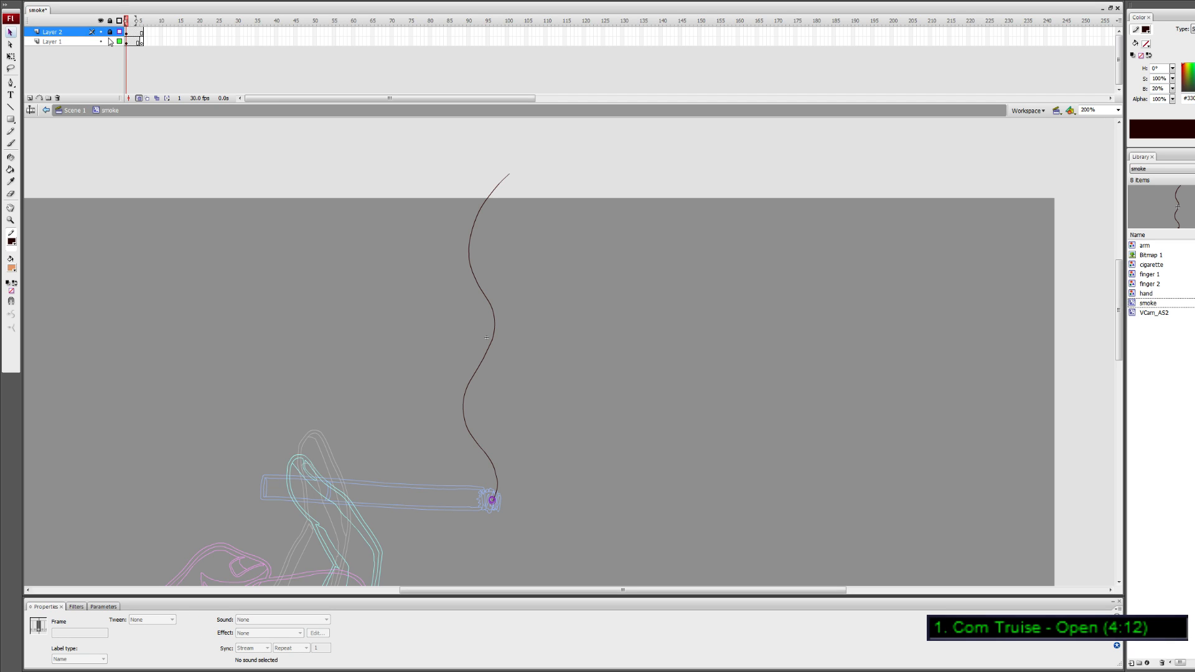
On frame 5 of Layer 1, draw a wavy line from the circle upward that curves opposite to the onion-skinned first line
left_click(89, 42)
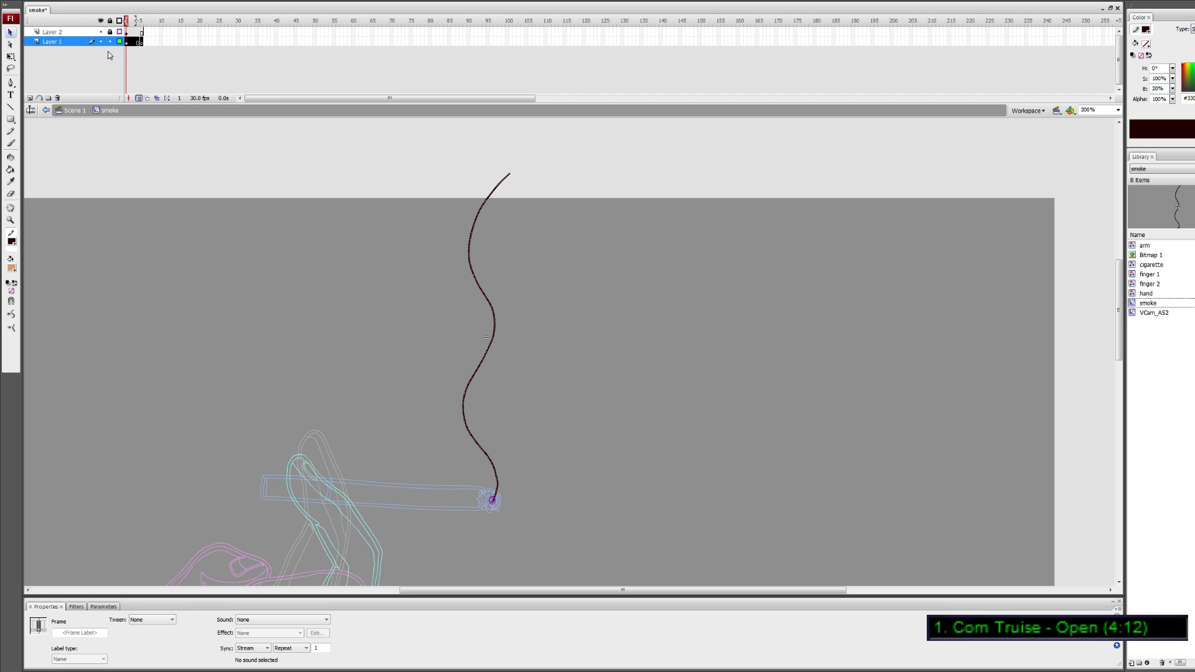
left_click(142, 41)
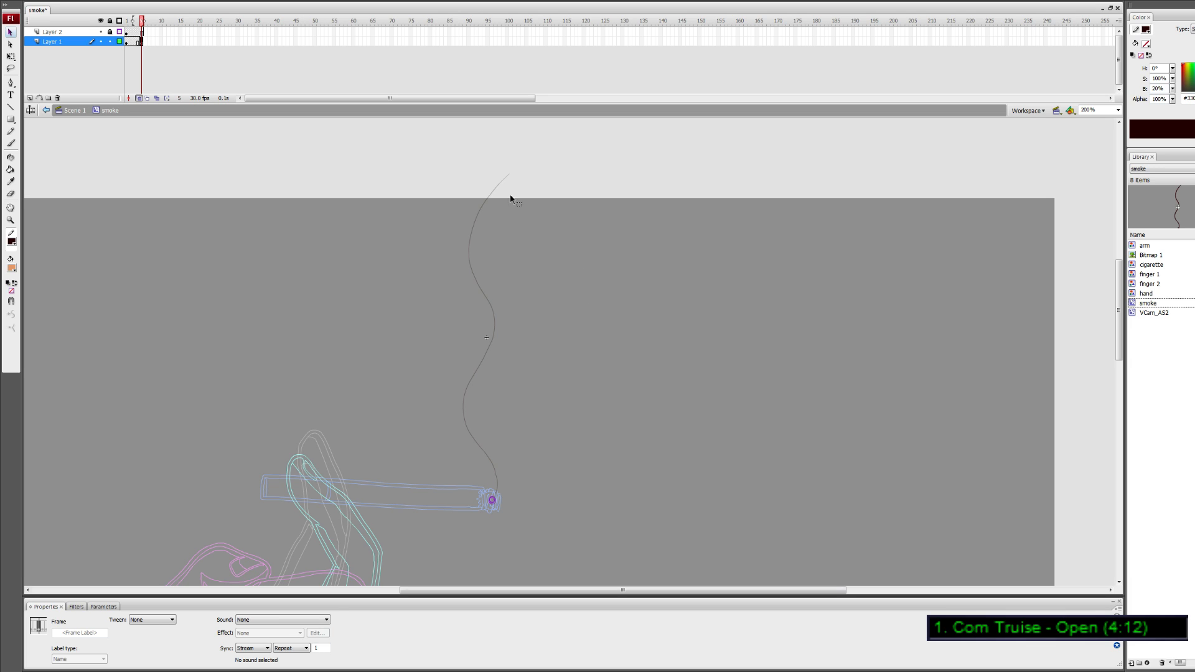
key("y")
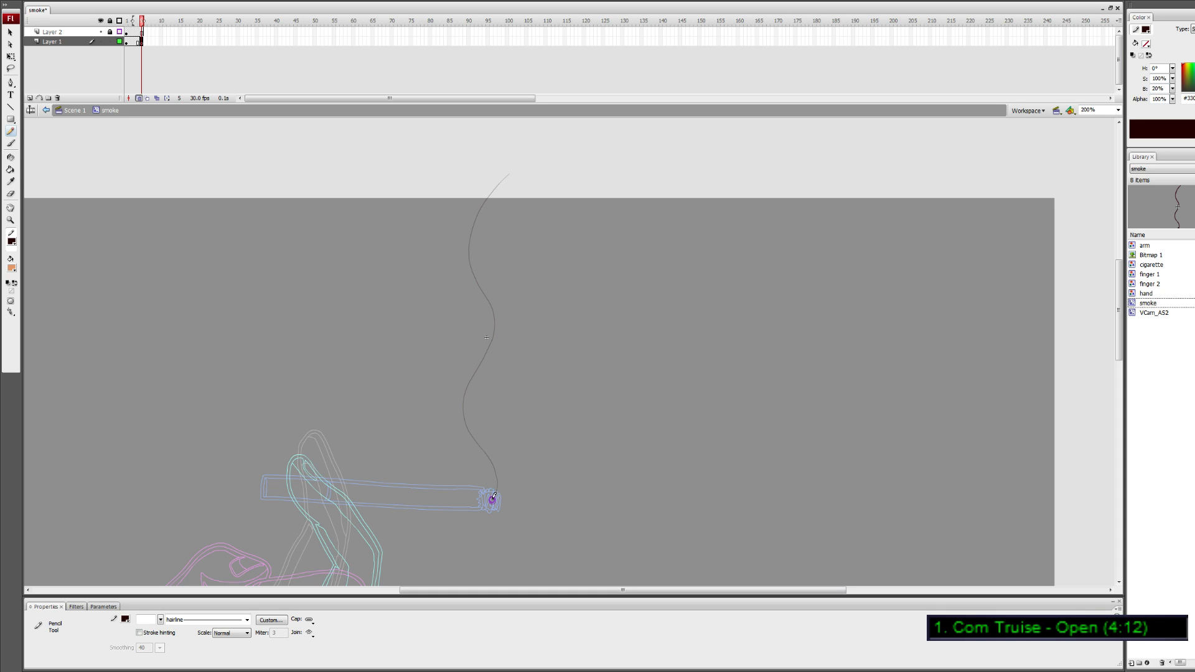
mouse_move(487, 467)
left_mouse_down()
mouse_move(514, 395)
mouse_move(473, 312)
mouse_move(503, 246)
mouse_move(499, 203)
left_mouse_up()
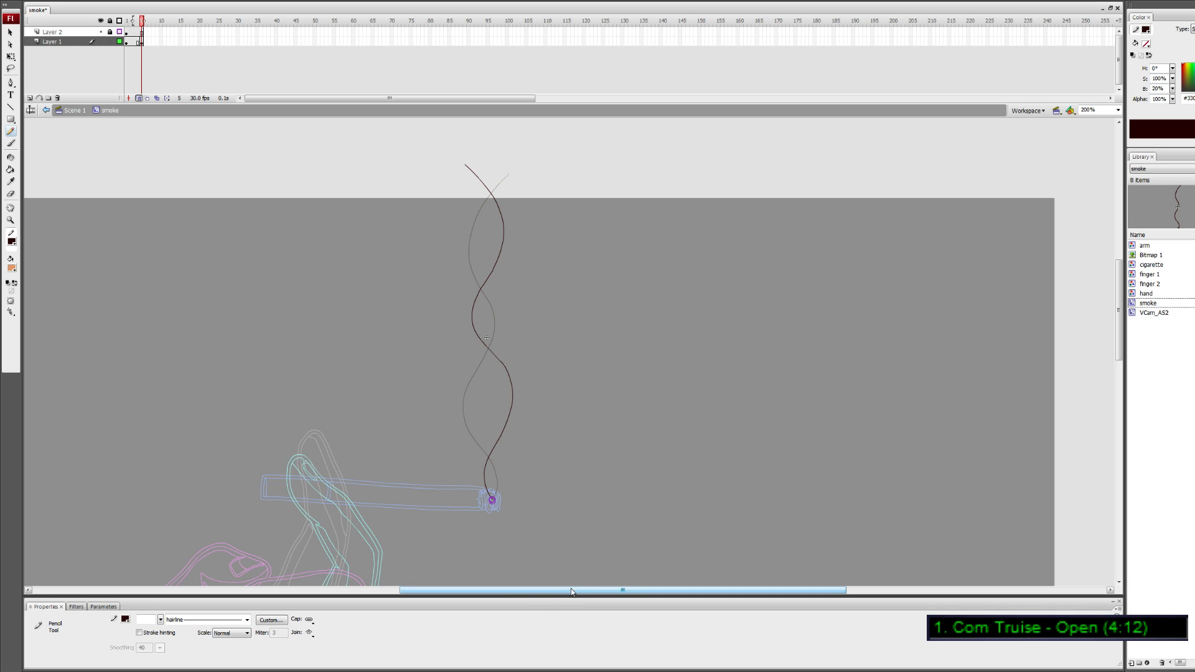
Insert blank keyframes on the Layer 1 frames between the two wavy lines and turn off onion skinning
left_click(136, 42)
left_click(135, 42)
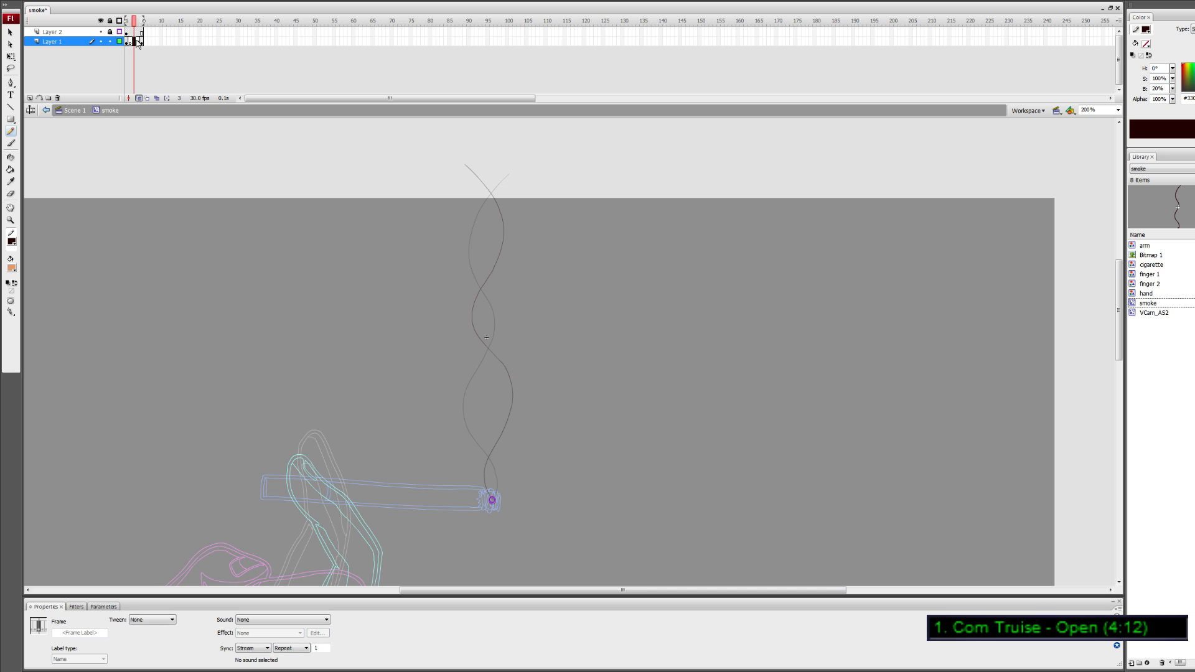
key("F7")
left_click(137, 41)
key("F7")
left_click(134, 42)
left_click(139, 97)
Compare the wavy smoke lines on frames 5 and 1 and examine the first line's curve up close
left_click(137, 23)
left_click(143, 22)
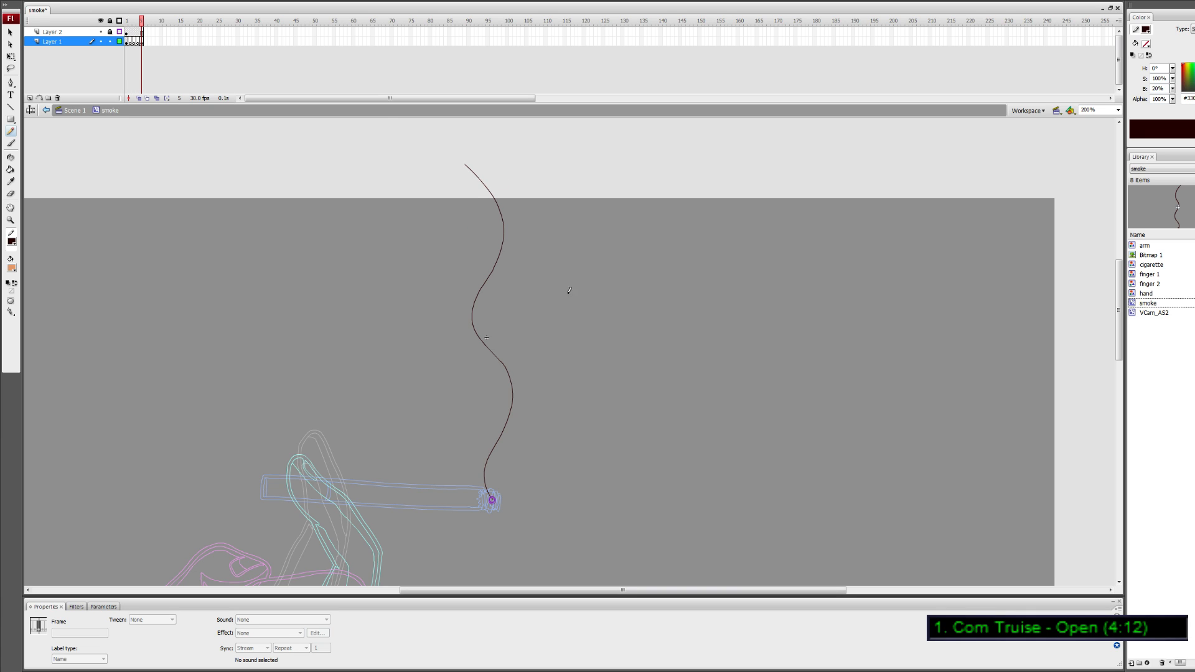
left_click(127, 23)
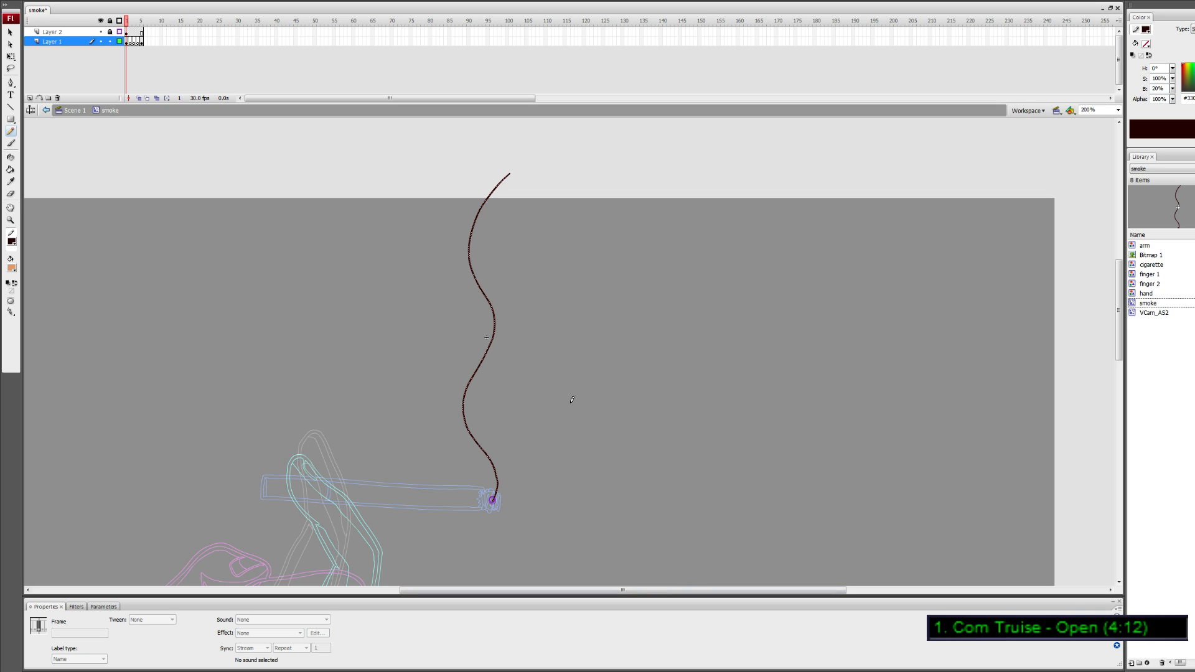
left_click(477, 233)
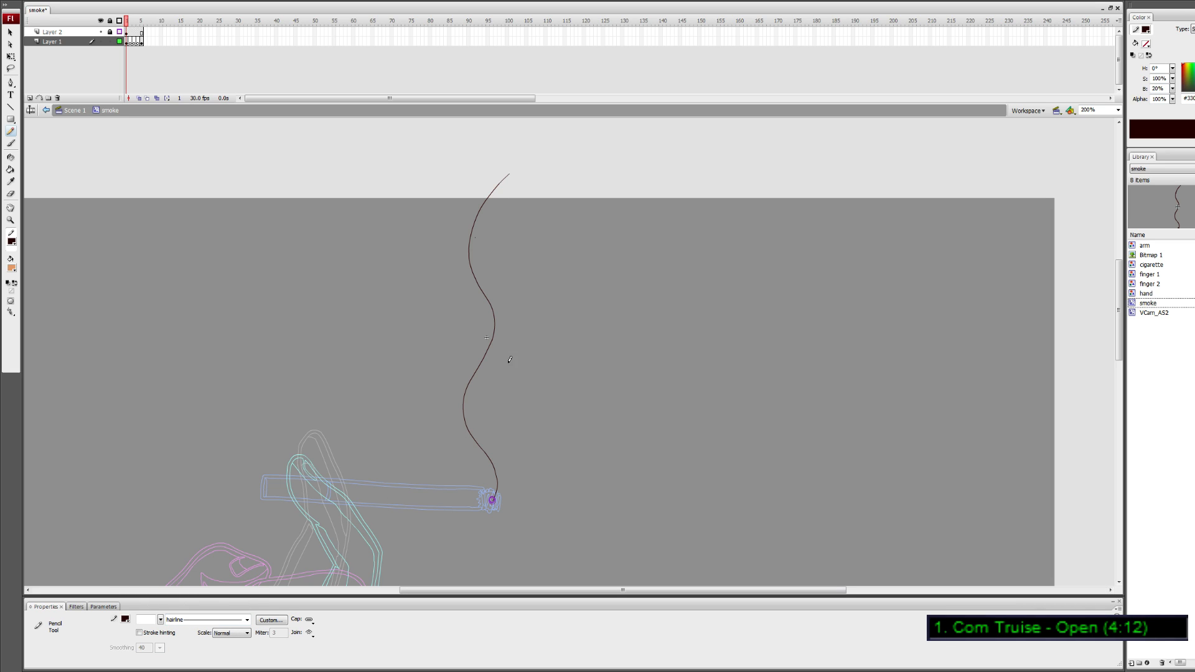
key("ctrl+equal")
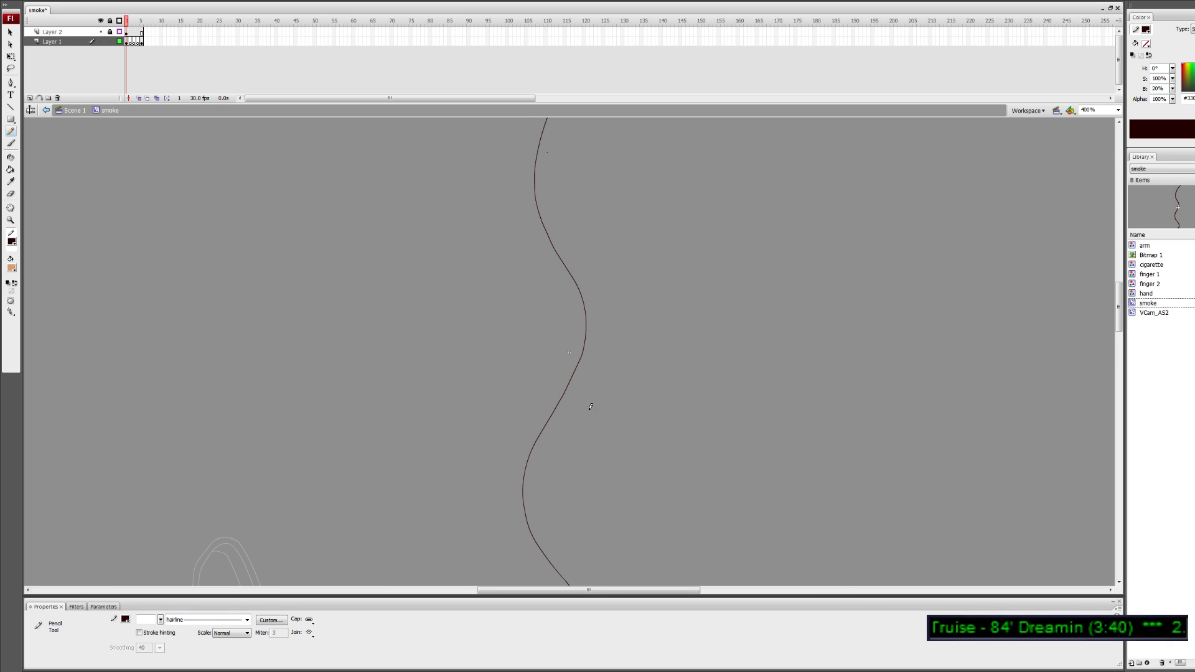
key("ctrl+equal")
key("ctrl+equal")
key("ctrl+minus")
key("ctrl+minus")
key("ctrl+minus")
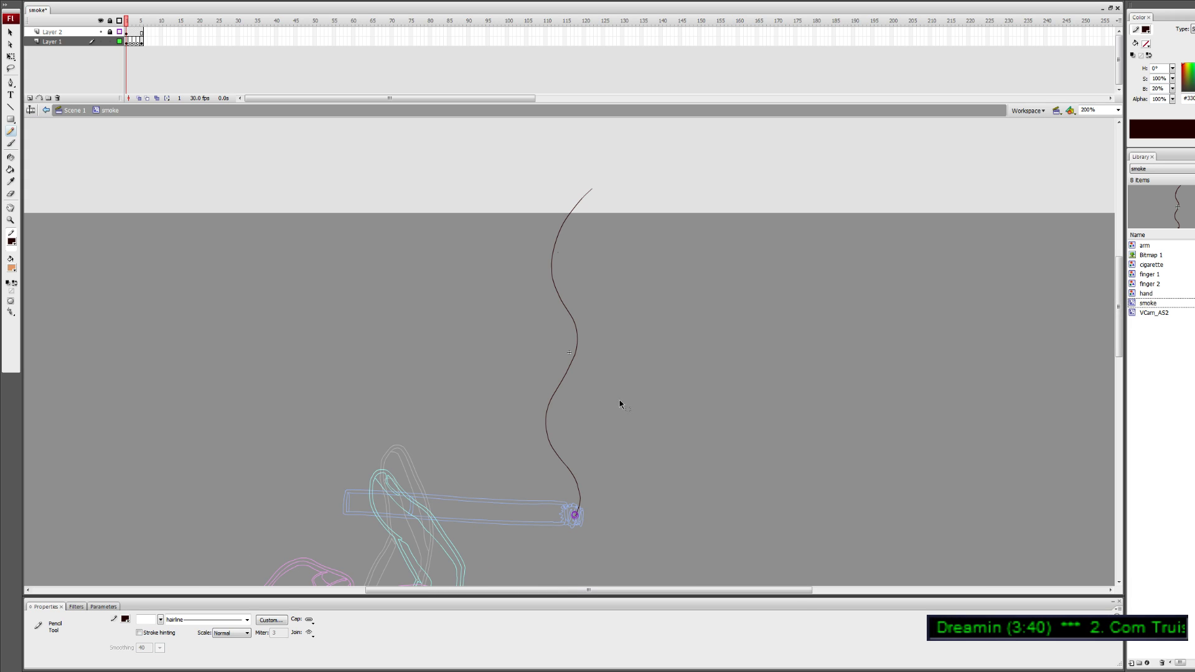
Try marking the bends of both onion-skinned wavy lines with short ticks on frame 3 of Layer 1, and undo the marks
key("e")
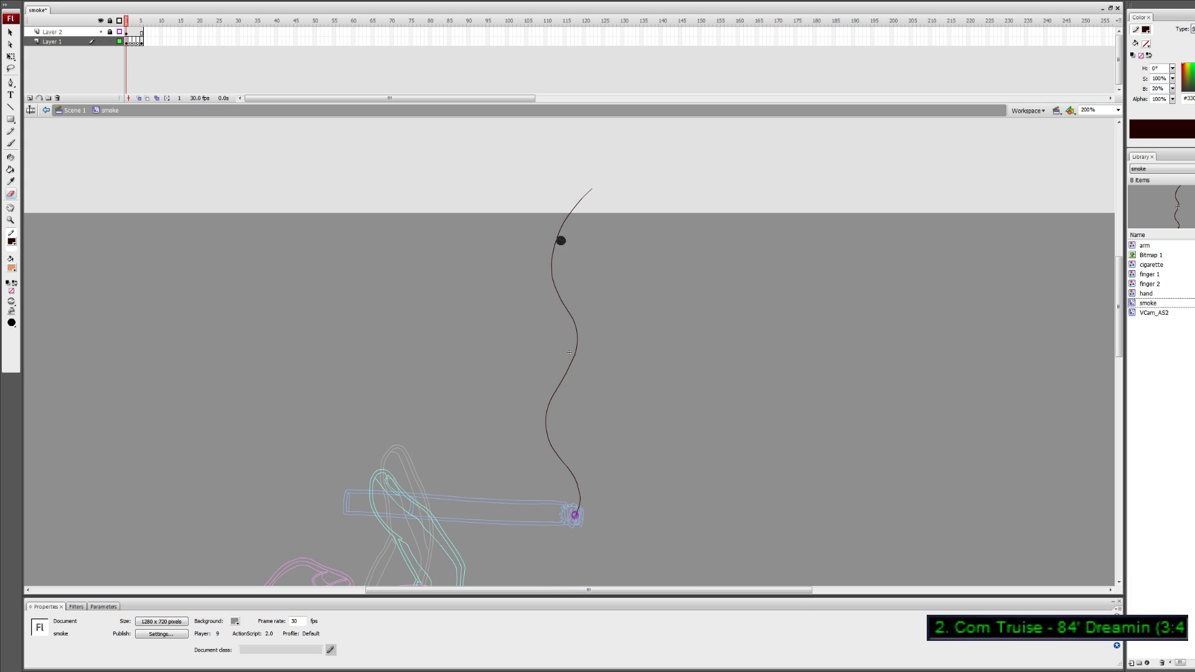
left_click(134, 41)
left_click(139, 98)
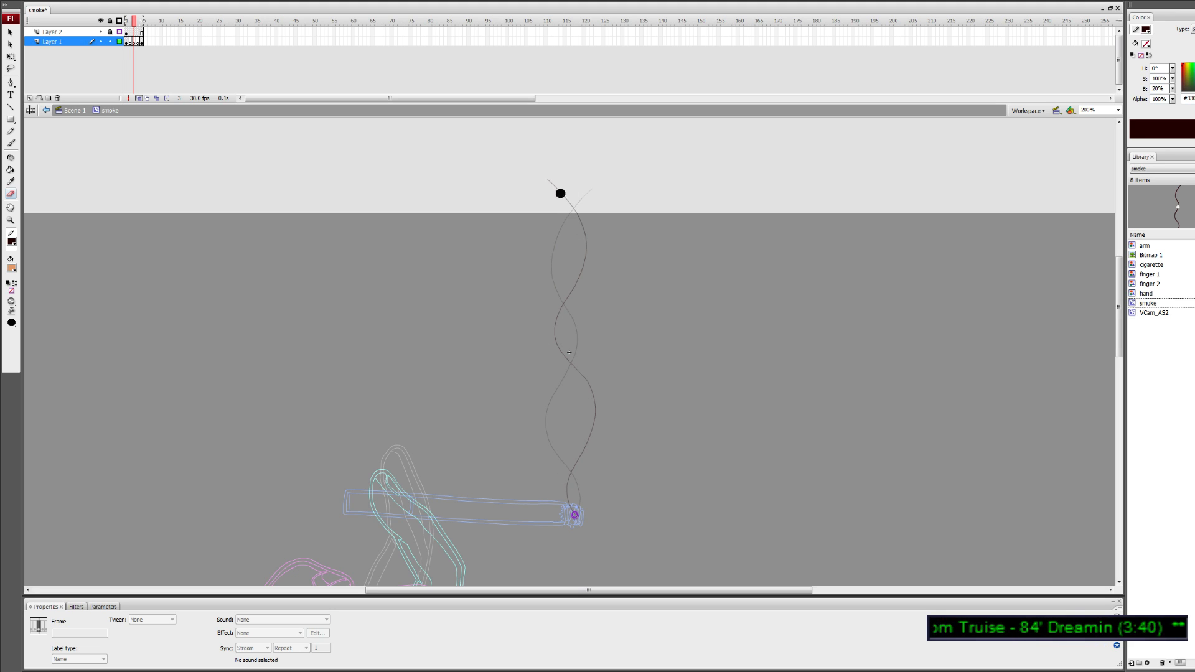
key("y")
left_click_drag(581, 258, 588, 258)
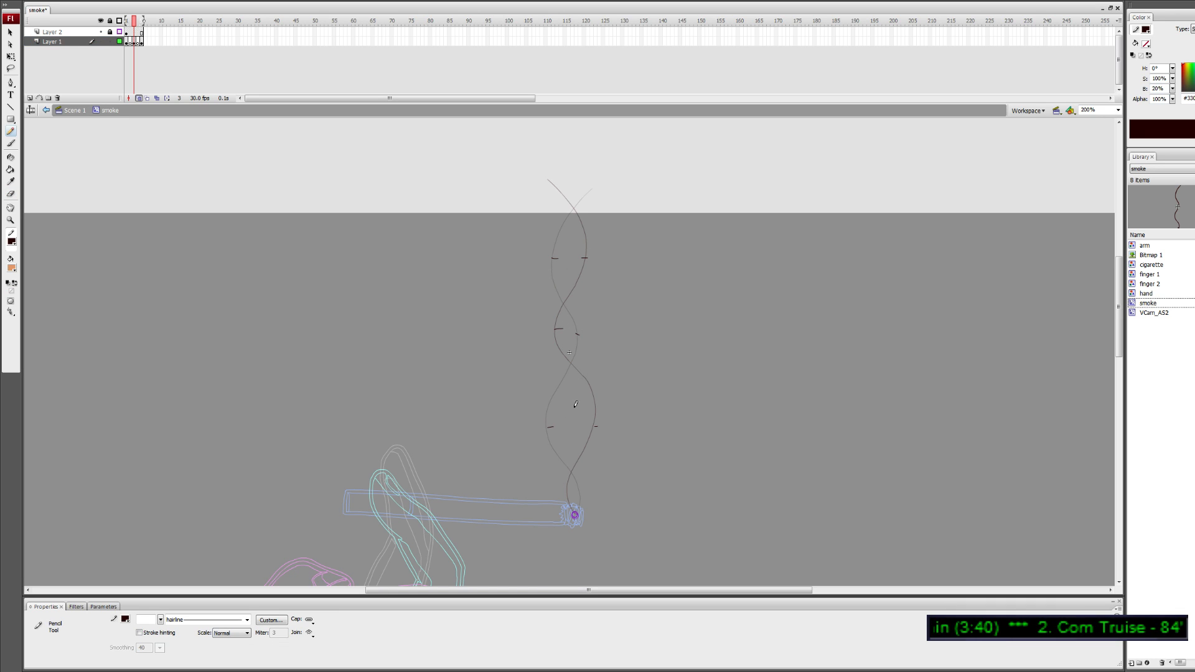
key("ctrl+z")
key("ctrl+z")
key("ctrl+z")
key("ctrl+z")
key("ctrl+z")
key("ctrl+z")
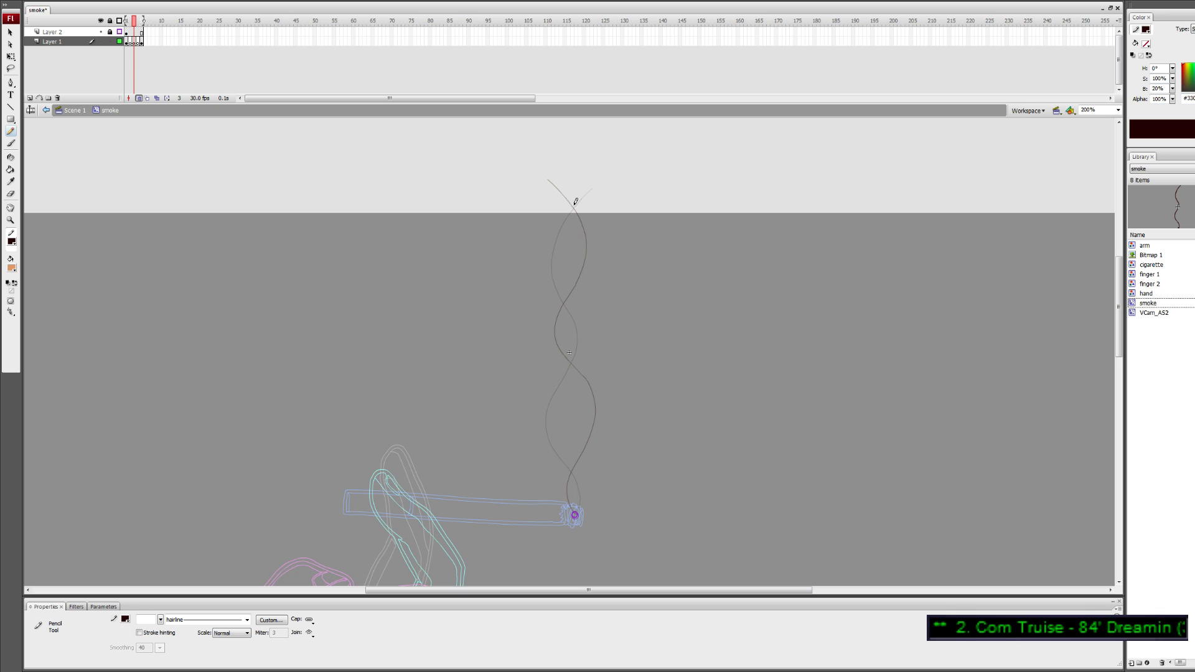
Try in-between smoke lines with flattened curves midway between the onion-skinned lines on frames 3 and 4, and turn off onion skinning
mouse_move(578, 200)
left_mouse_down()
mouse_move(562, 276)
mouse_move(560, 417)
mouse_move(575, 509)
left_mouse_up()
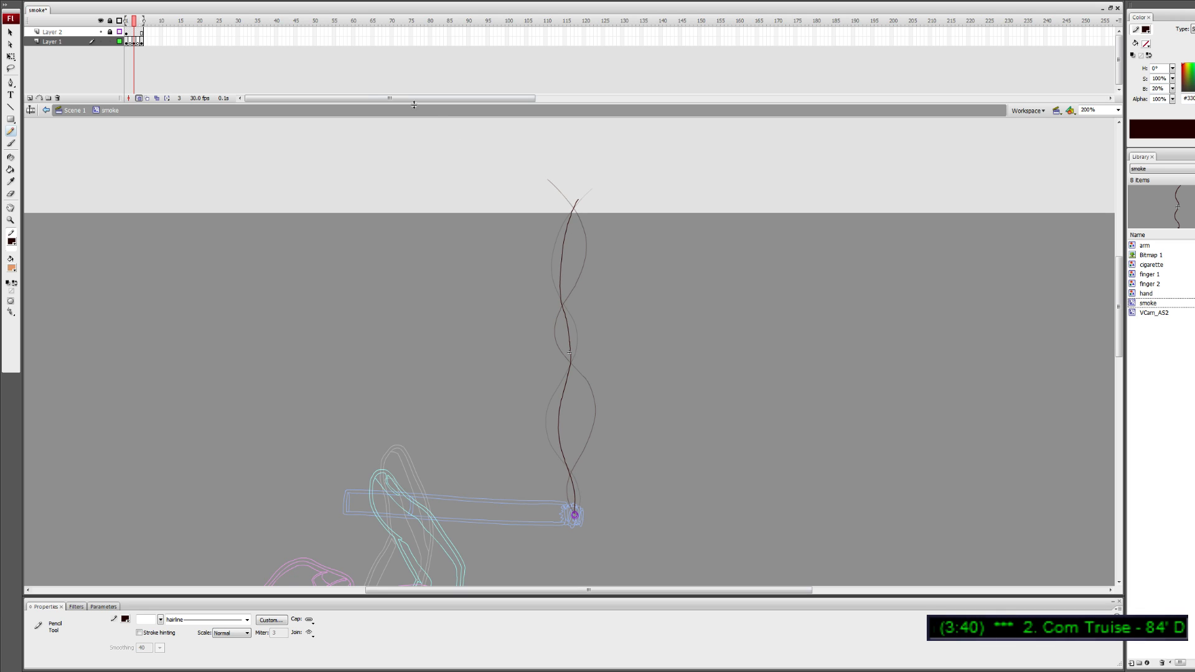
left_click(138, 41)
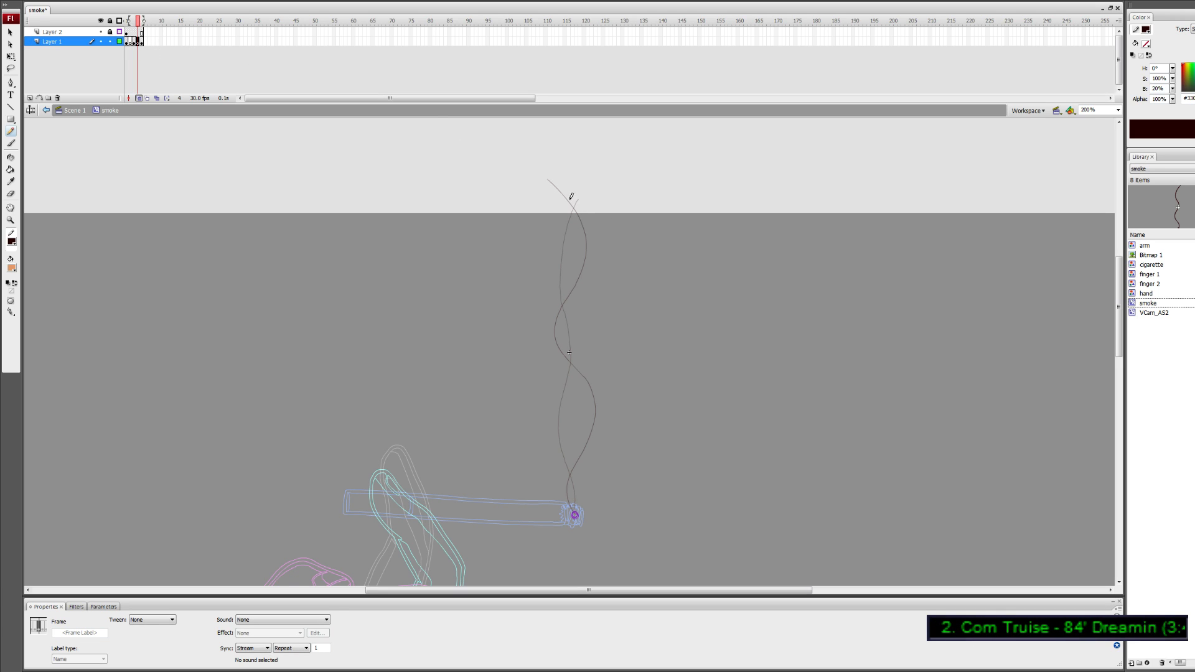
left_click_drag(129, 21, 125, 21)
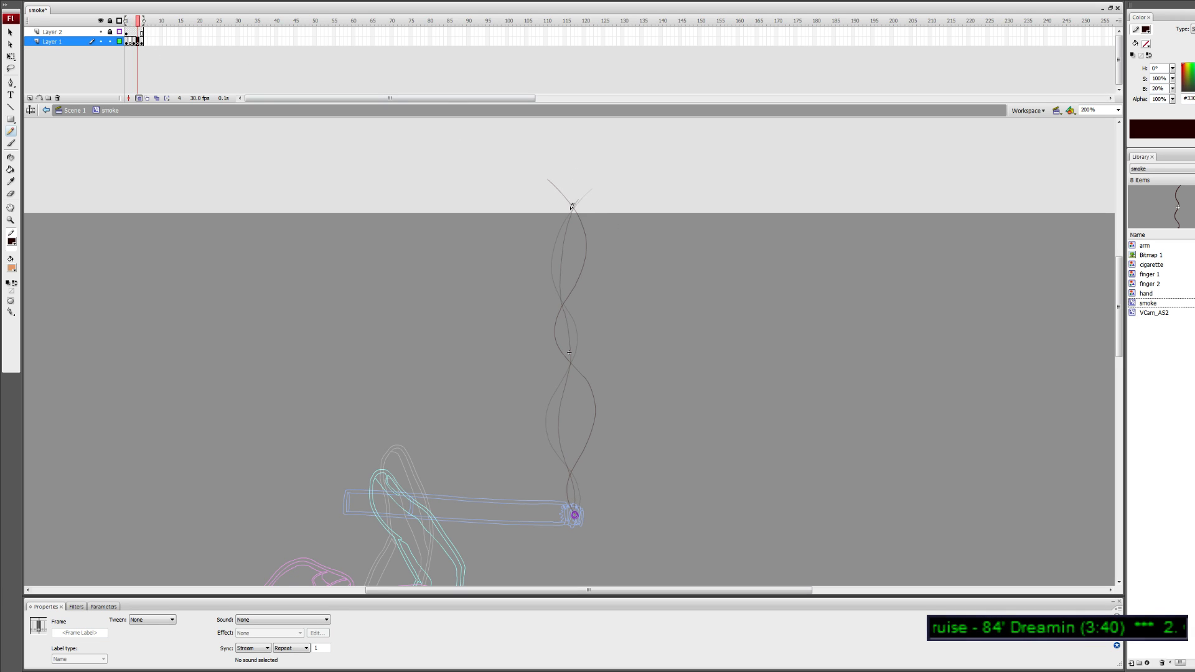
mouse_move(576, 207)
left_mouse_down()
mouse_move(561, 336)
mouse_move(579, 413)
mouse_move(575, 511)
left_mouse_up()
left_click(139, 97)
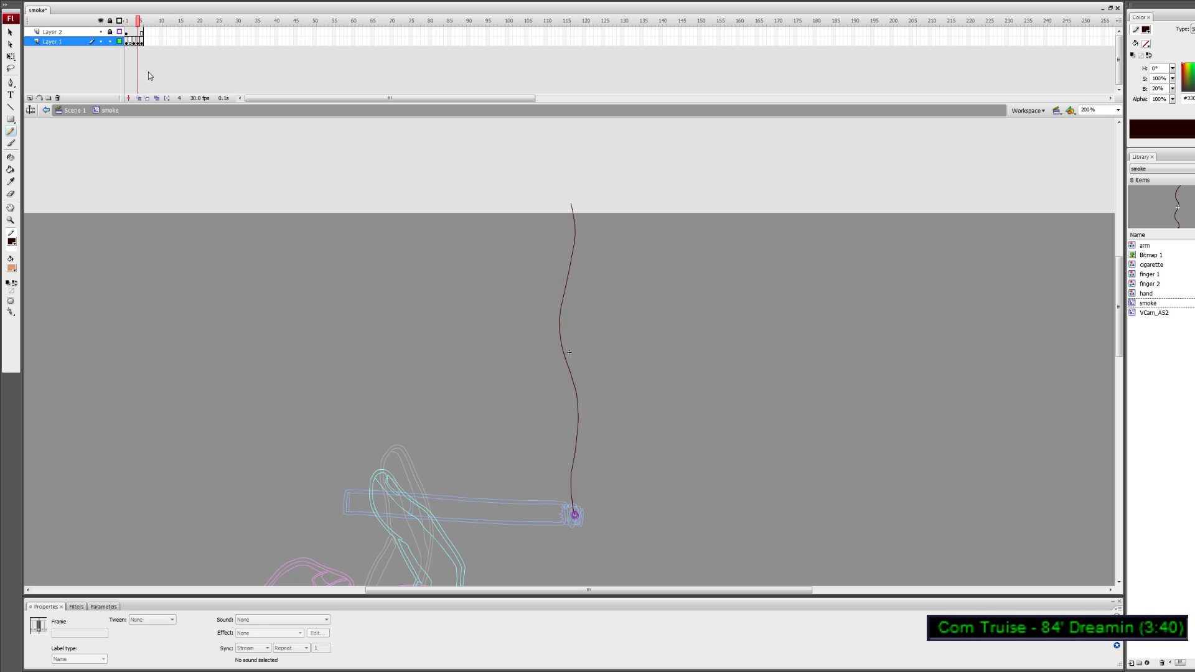
Remove the flattened in-between drawings from Layer 1 and put blank keyframes back between the first and last wavy lines
left_click(131, 19)
key("shift+F5")
left_click_drag(131, 22, 139, 24)
left_click(131, 40)
key("Delete")
left_click(135, 41)
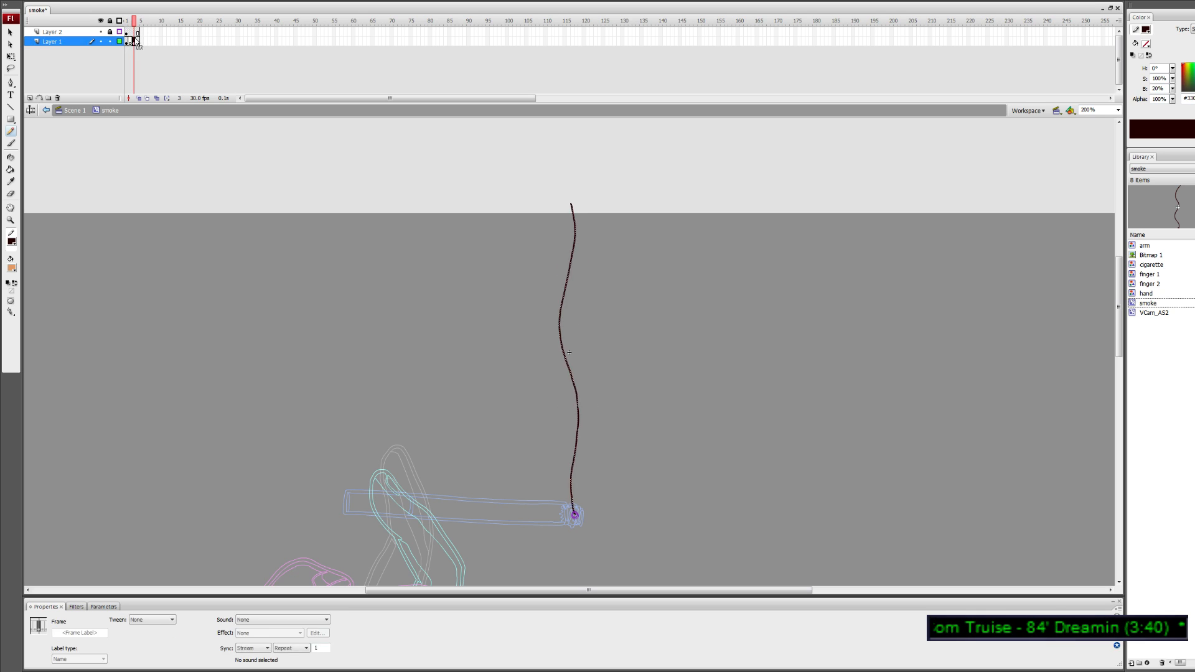
key("Delete")
left_click(135, 41)
key("F7")
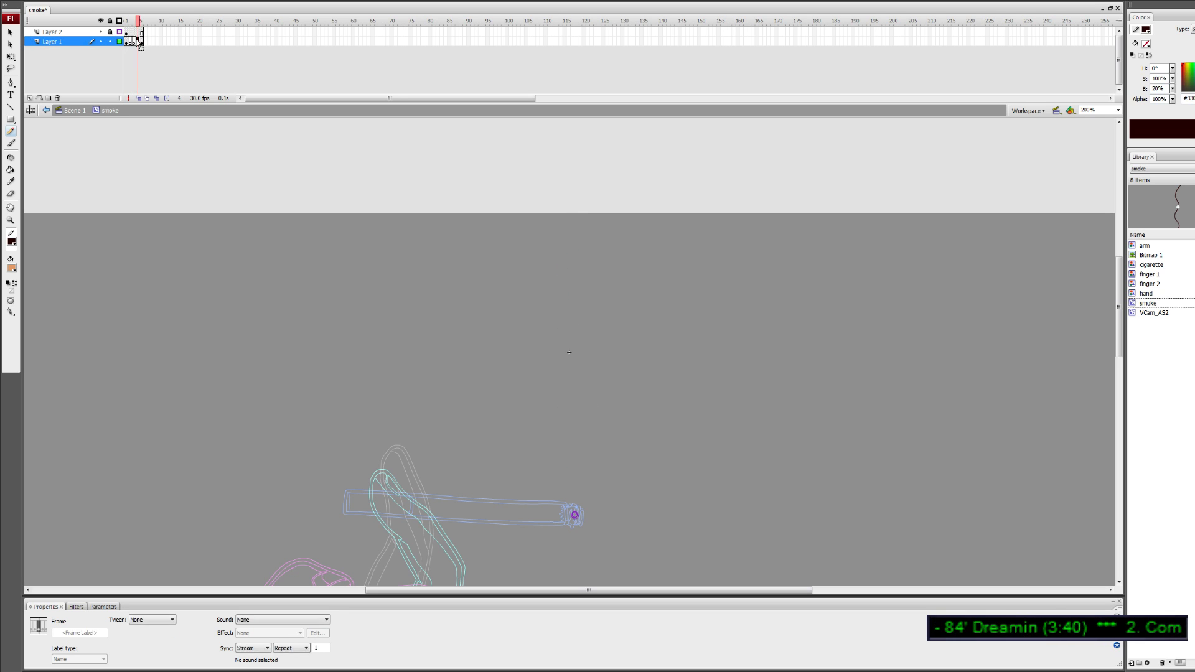
Turn on onion skinning on the blank frame 3 of Layer 1 and undo a small test mark near the circle
left_click(134, 40)
left_click(139, 98)
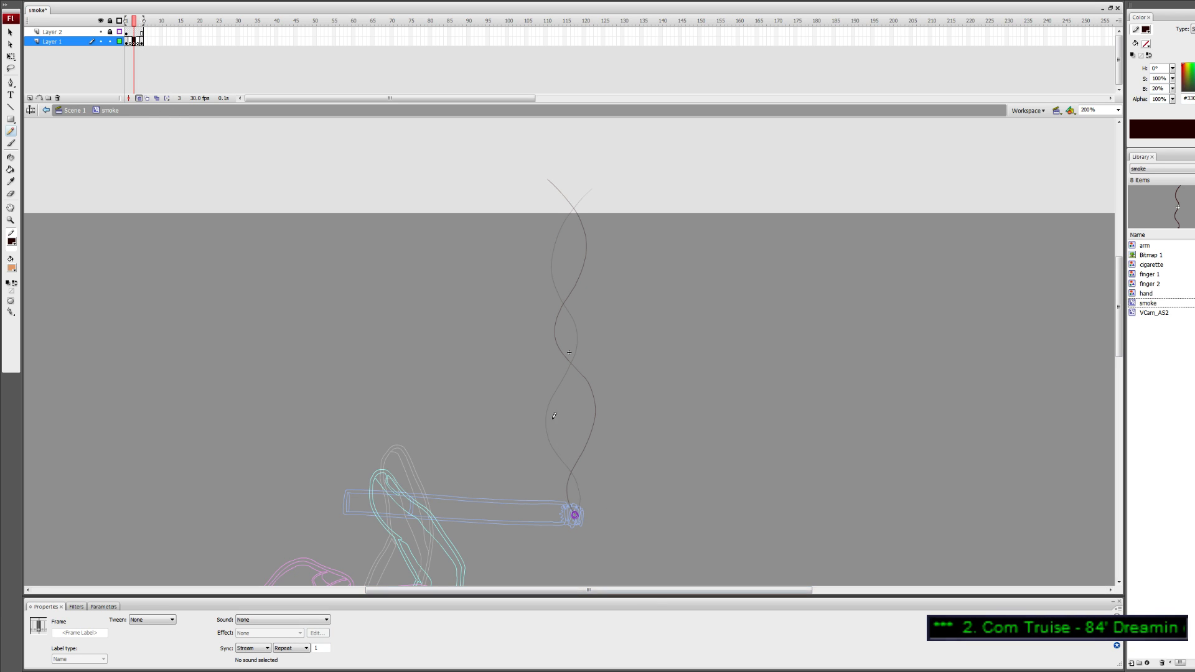
left_click(565, 493)
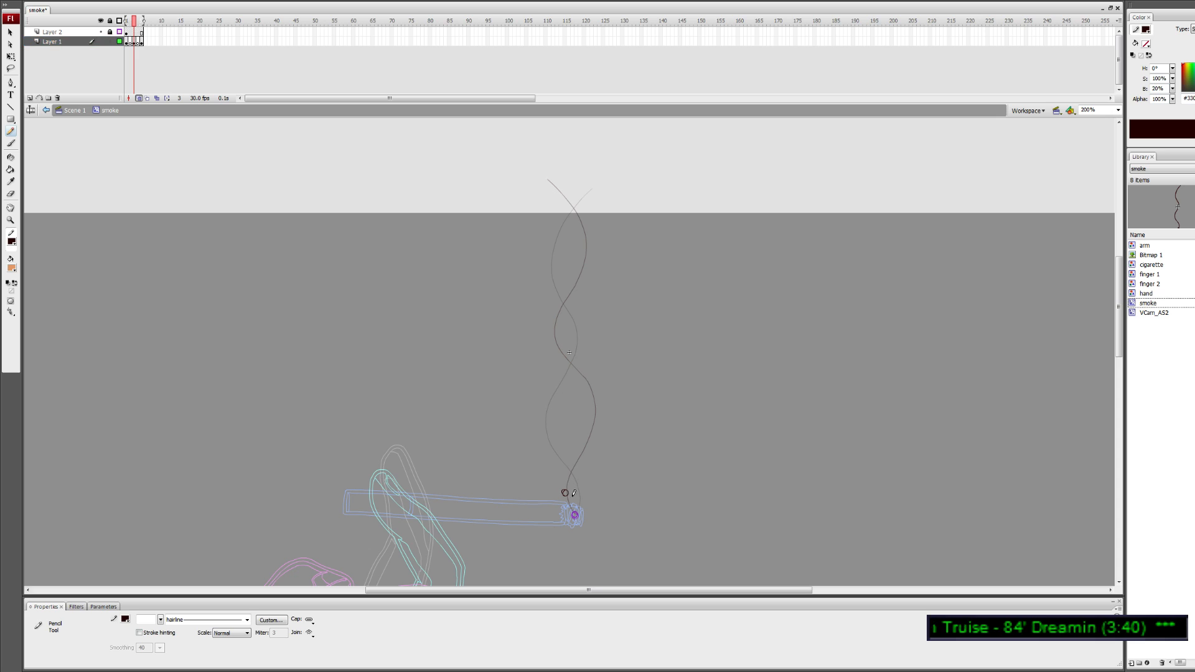
key("ctrl+z")
On frame 1, sketch arrows pointing at the wavy line's lower bends and upward alongside it, and erase the arrows
key("comma")
key("comma")
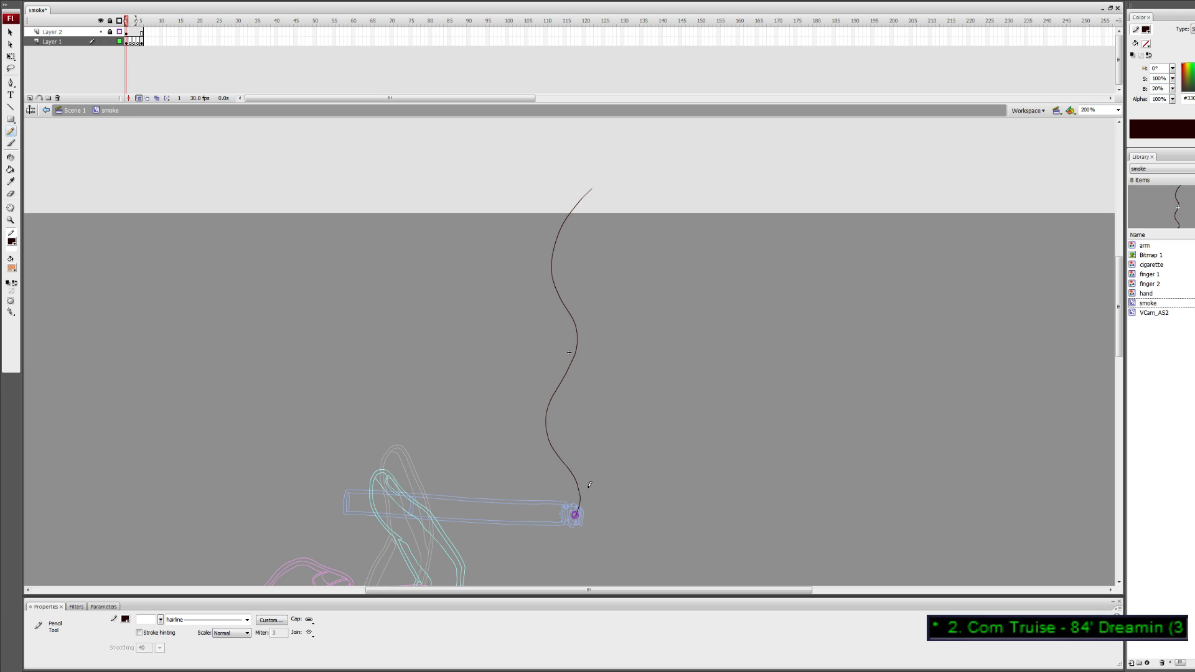
mouse_move(588, 487)
left_mouse_down()
mouse_move(608, 490)
mouse_move(589, 421)
mouse_move(604, 434)
left_mouse_up()
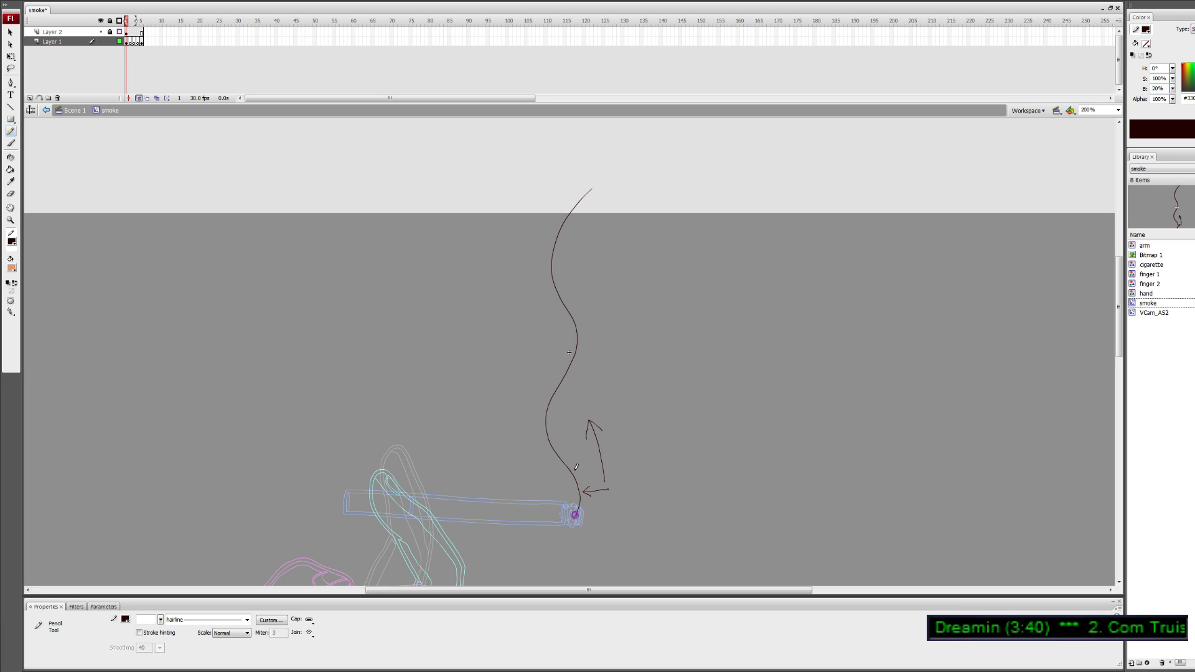
mouse_move(506, 425)
left_mouse_down()
mouse_move(539, 426)
mouse_move(531, 433)
mouse_move(530, 350)
left_mouse_up()
mouse_move(520, 369)
left_mouse_down()
mouse_move(539, 359)
mouse_move(539, 370)
left_mouse_up()
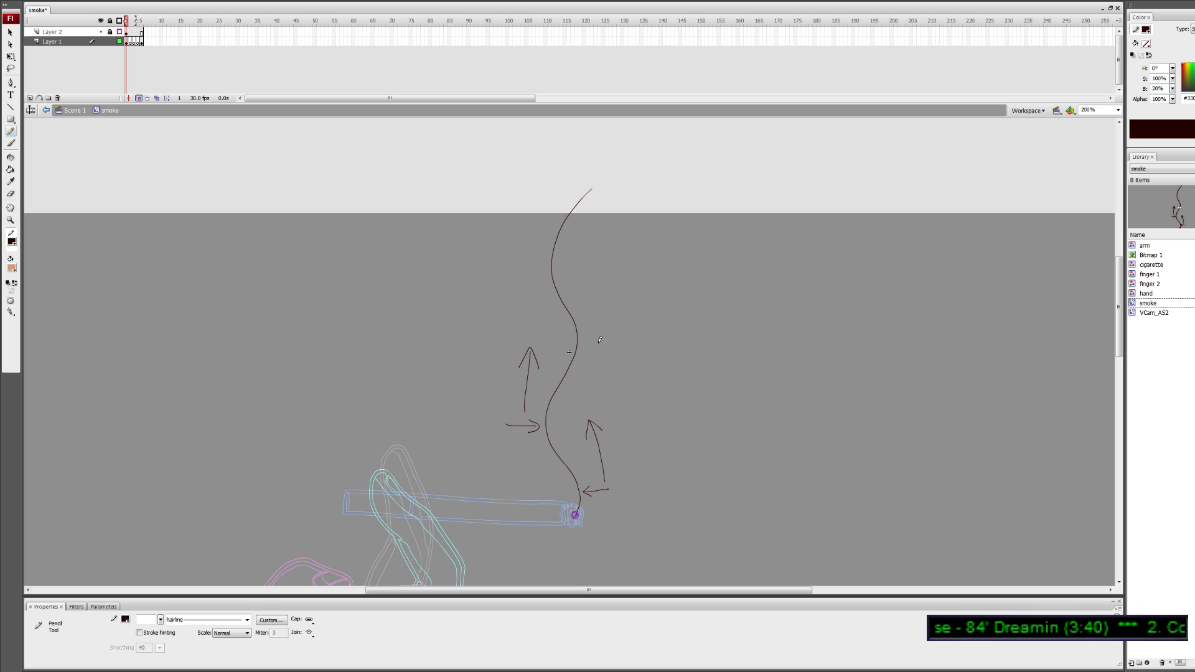
mouse_move(594, 347)
left_mouse_down()
mouse_move(593, 293)
mouse_move(586, 303)
mouse_move(601, 297)
left_mouse_up()
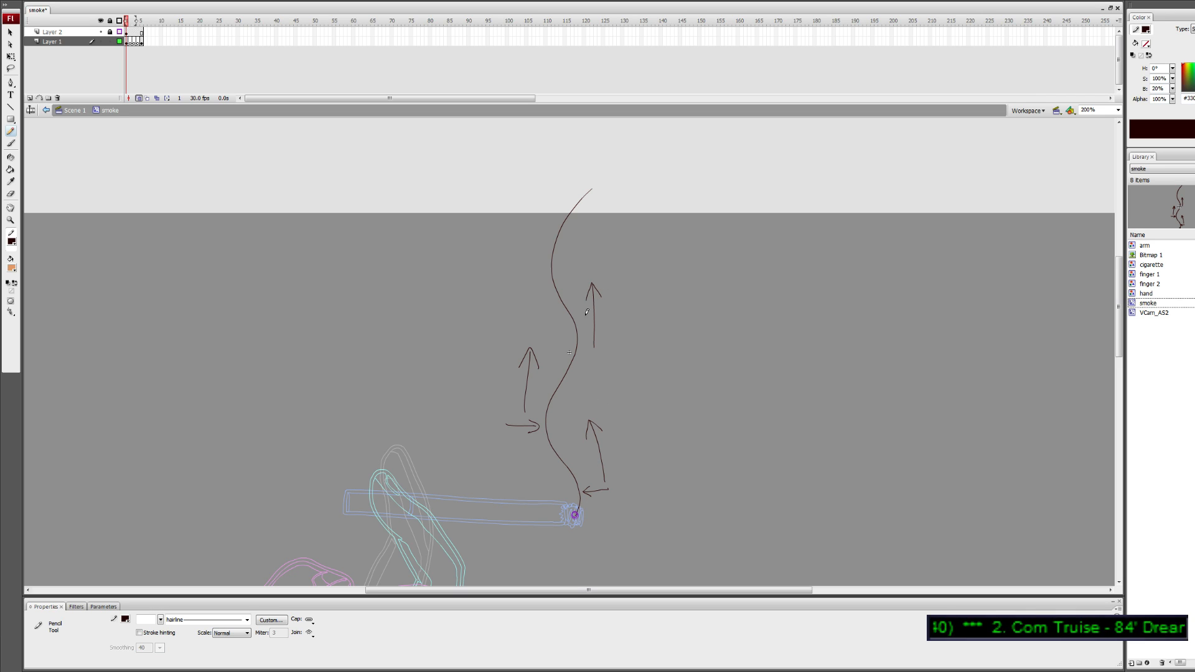
key("e")
mouse_move(597, 299)
left_mouse_down()
mouse_move(608, 378)
mouse_move(598, 416)
mouse_move(586, 418)
mouse_move(607, 492)
left_mouse_up()
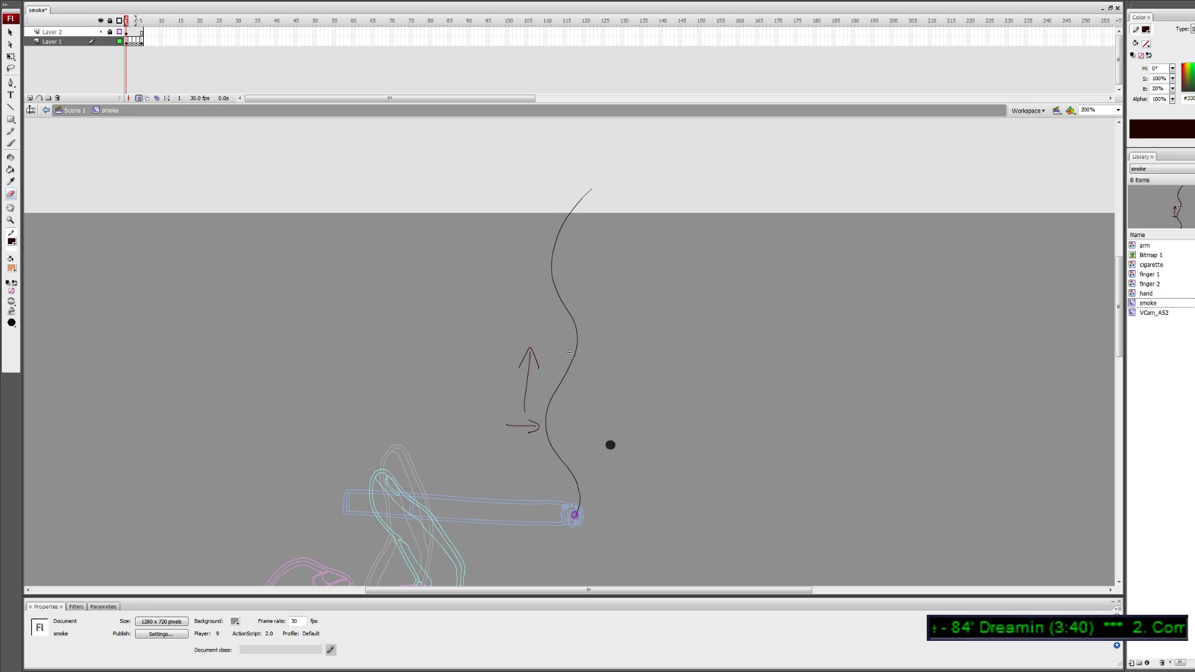
mouse_move(498, 429)
left_mouse_down()
mouse_move(534, 432)
mouse_move(520, 425)
mouse_move(548, 352)
left_mouse_up()
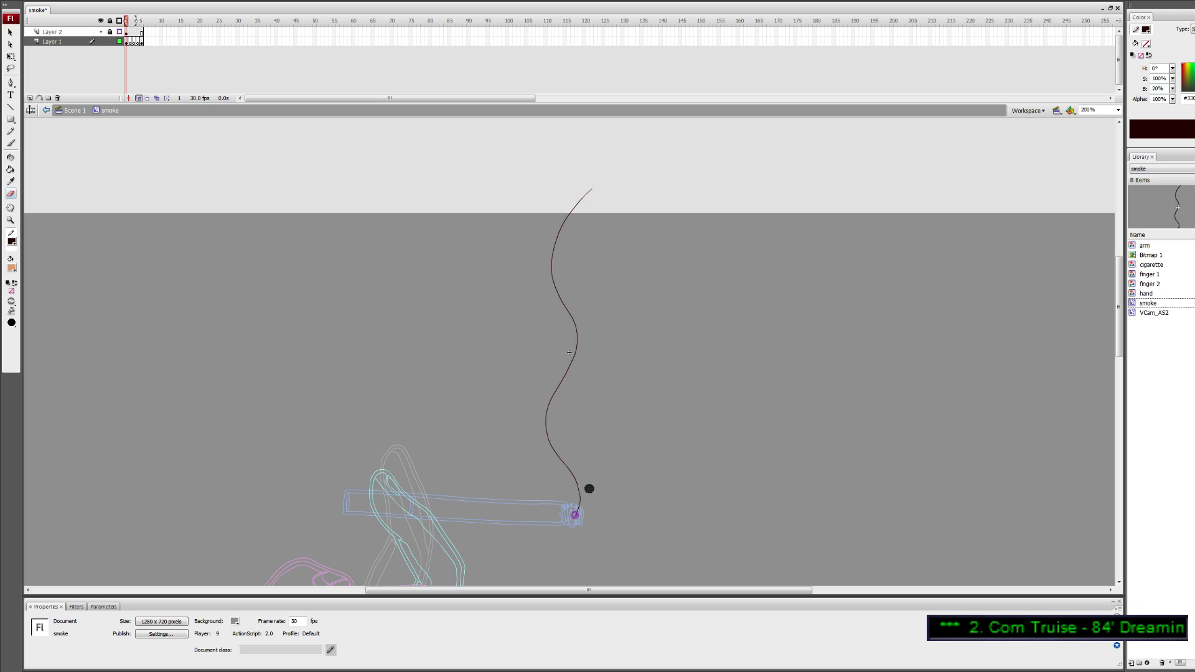
Sketch small arrows pointing at the lower bends on frame 1 and frame 3, and undo them
key("y")
left_click_drag(588, 487, 613, 484)
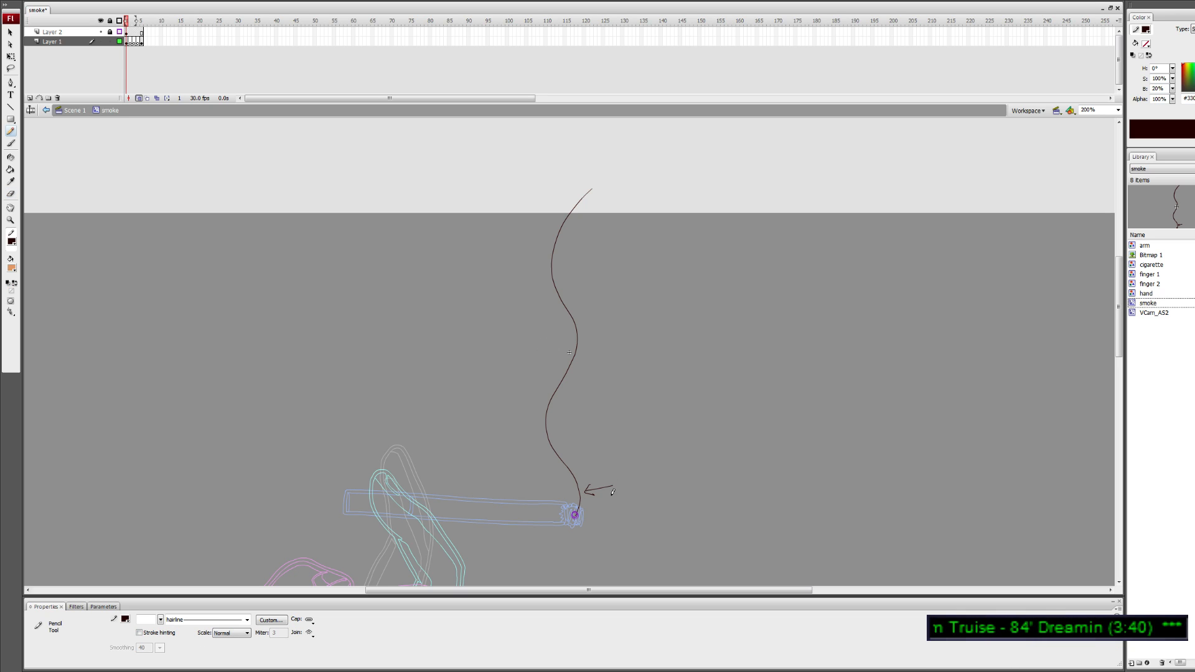
key("ctrl+z")
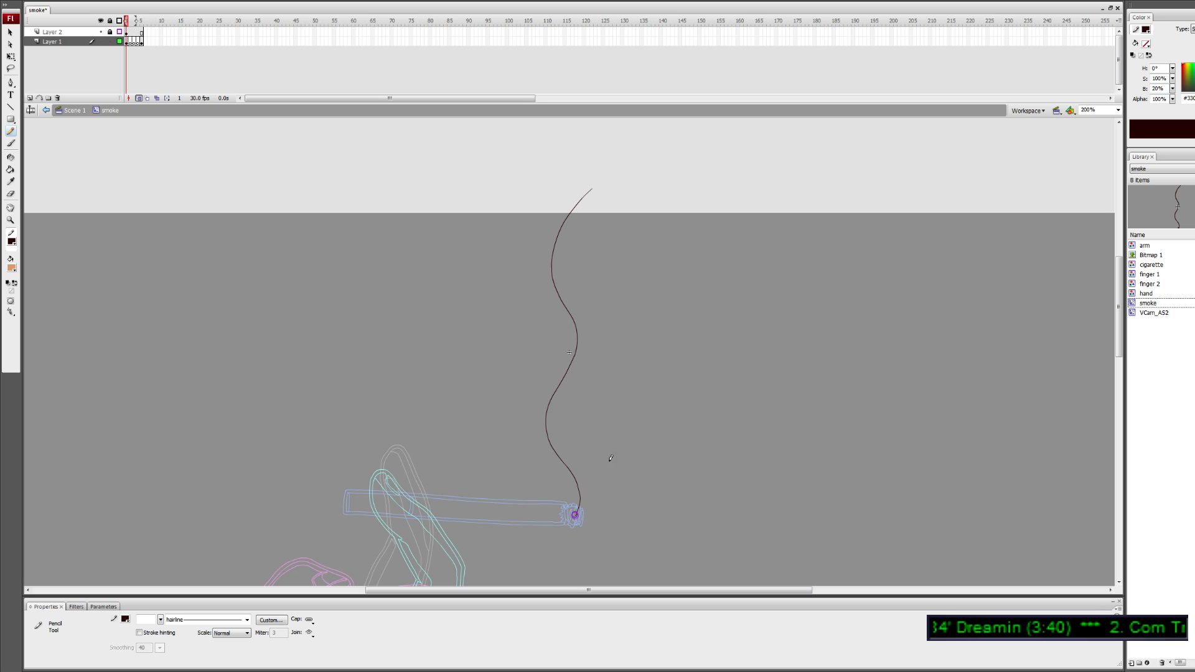
key("period")
key("period")
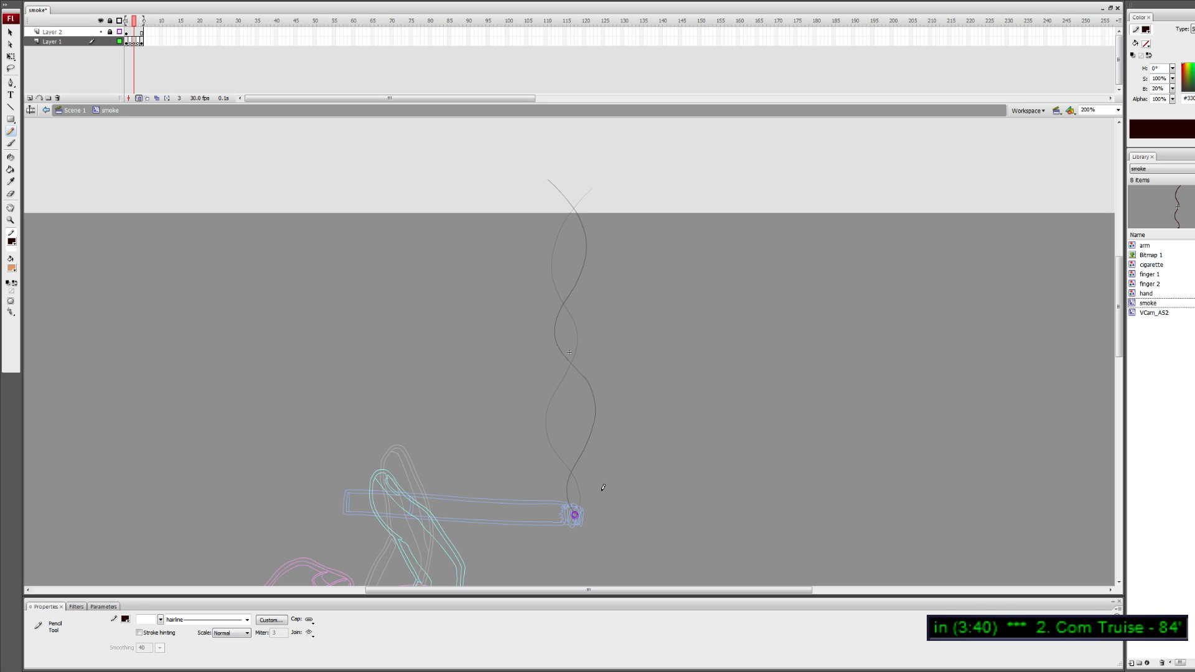
mouse_move(604, 488)
left_mouse_down()
mouse_move(585, 491)
mouse_move(602, 497)
left_mouse_up()
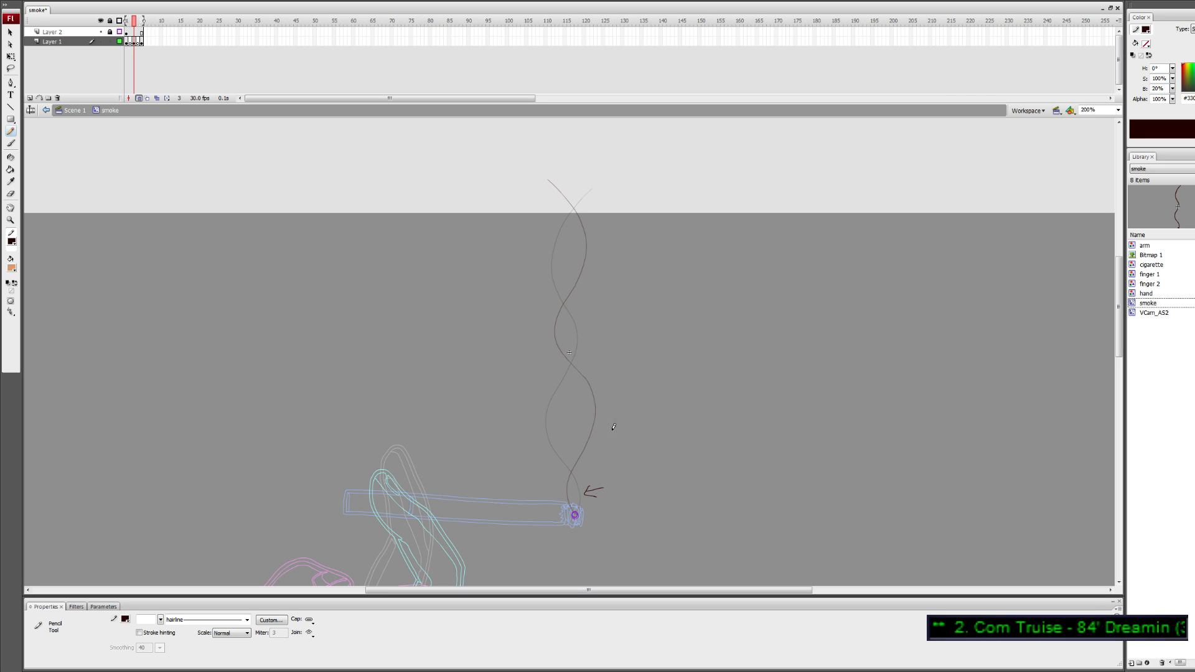
left_click_drag(617, 422, 603, 432)
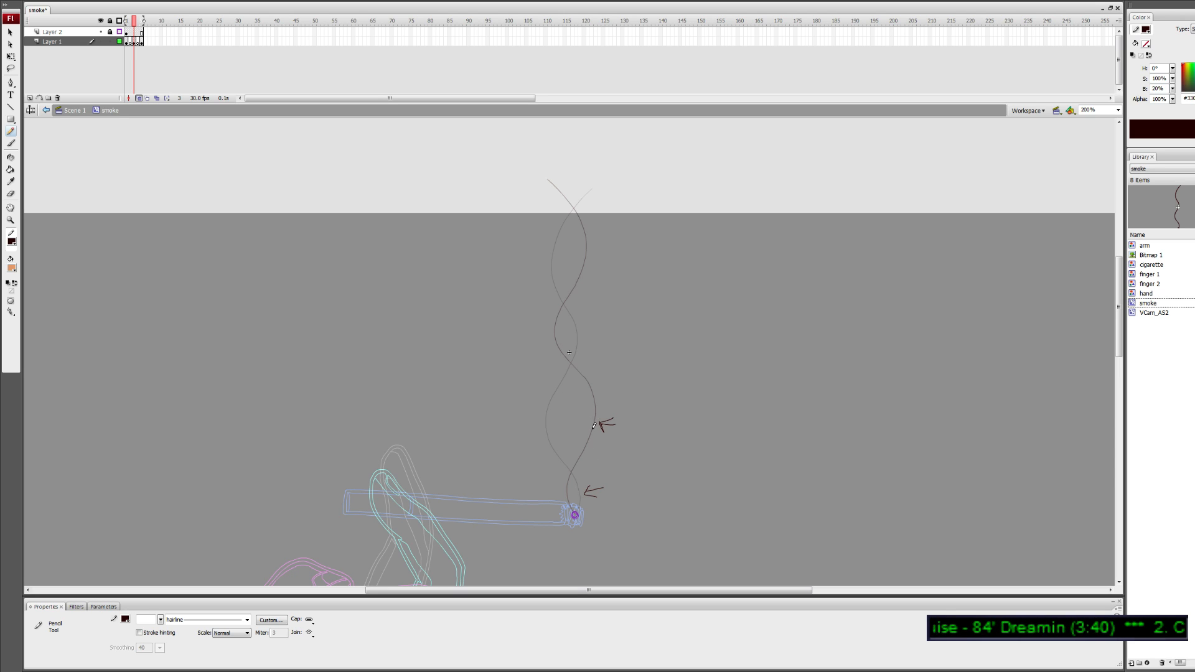
key("ctrl+z")
key("ctrl+z")
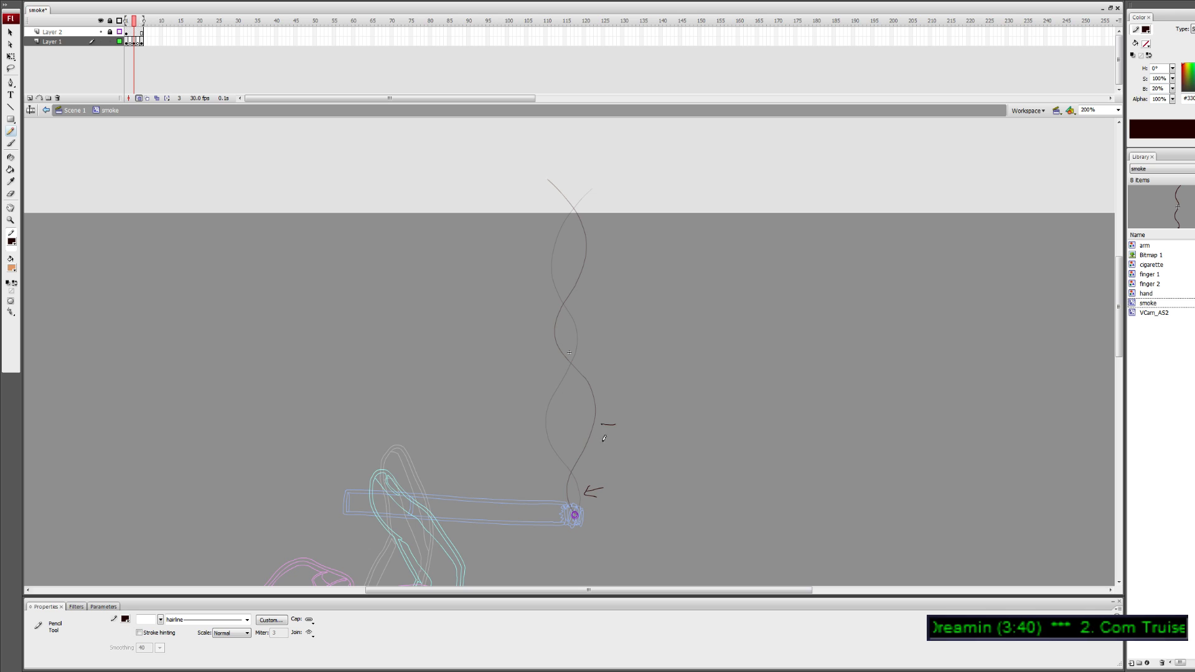
Try a short connecting curve, a partial line from the circle and a full wavy line on frame 3, undoing each attempt
mouse_move(591, 424)
left_mouse_down()
mouse_move(598, 447)
mouse_move(574, 493)
left_mouse_up()
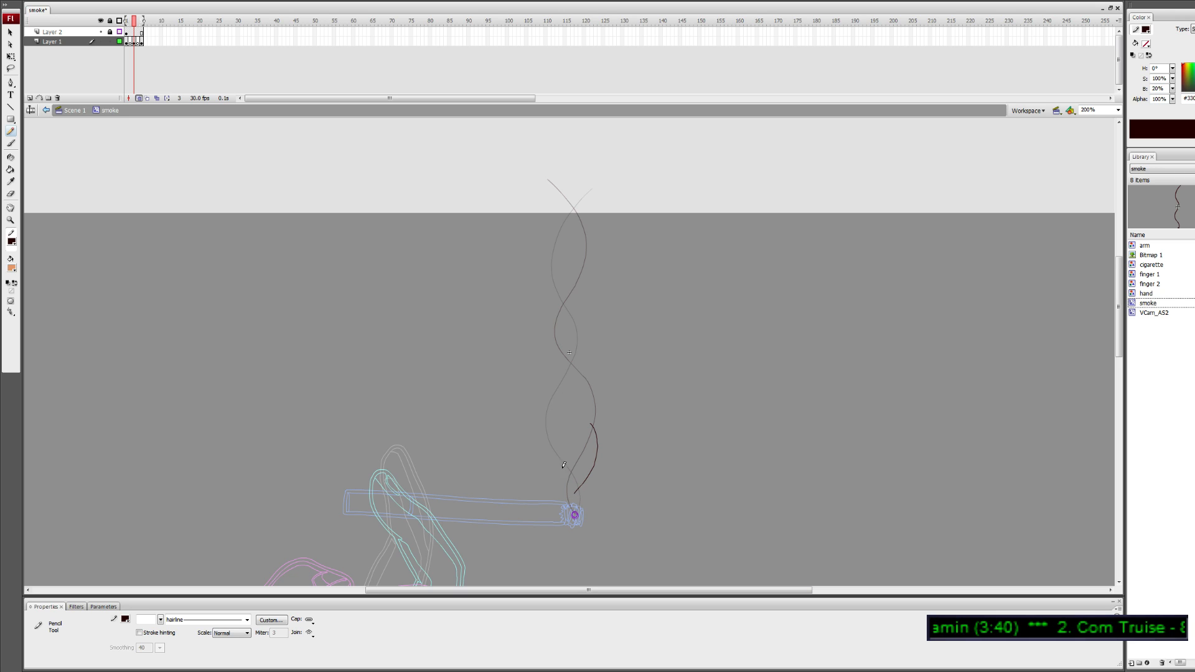
key("ctrl+z")
mouse_move(575, 513)
left_mouse_down()
mouse_move(592, 464)
mouse_move(577, 407)
left_mouse_up()
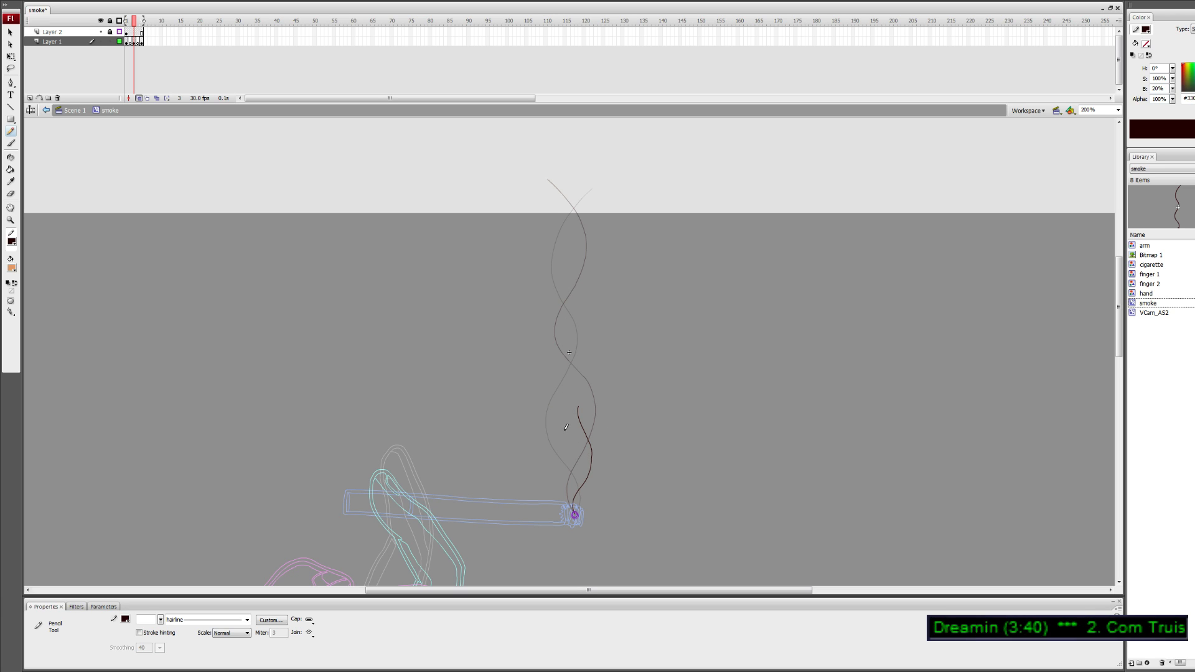
key("ctrl+z")
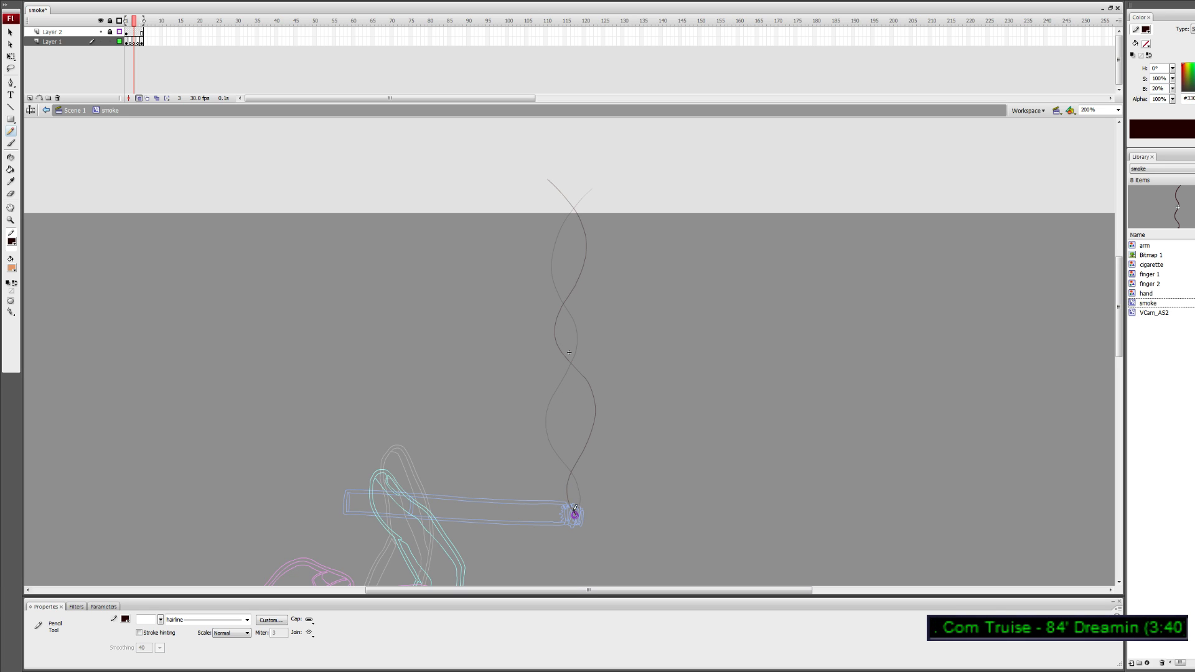
mouse_move(574, 511)
left_mouse_down()
mouse_move(587, 429)
mouse_move(557, 364)
mouse_move(582, 294)
mouse_move(554, 240)
mouse_move(572, 179)
left_mouse_up()
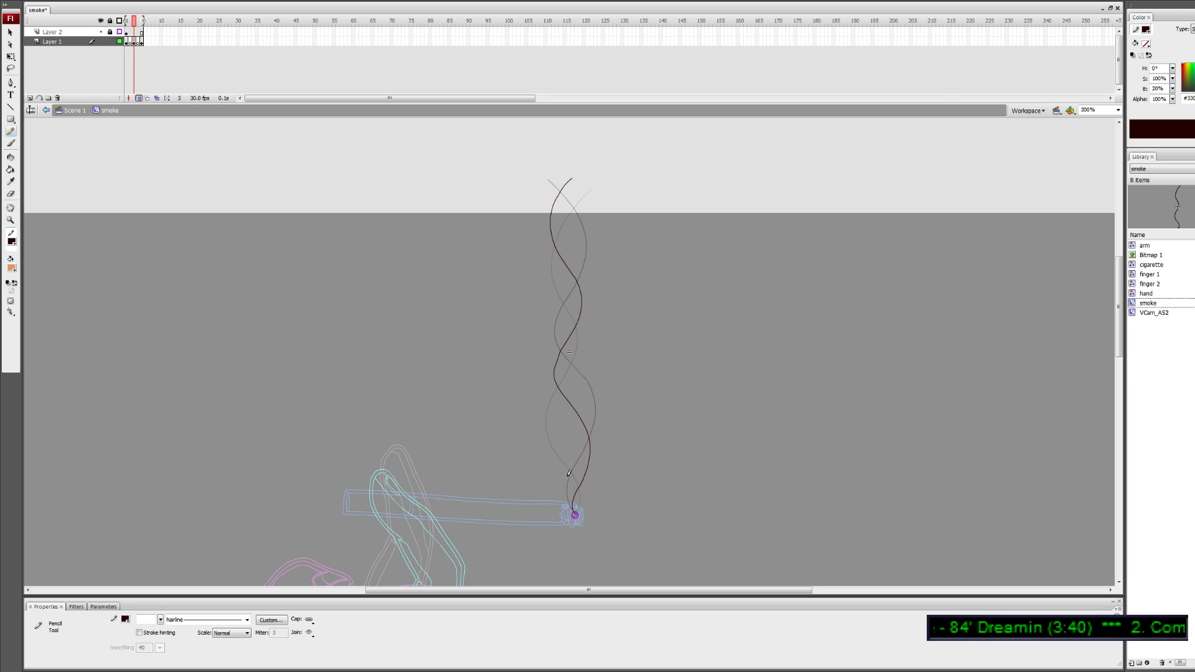
key("ctrl+z")
On frame 3, draw a wavy line upward from the circle with bends between those of the onion-skinned lines, undoing the crossing-point marks
mouse_move(574, 513)
left_mouse_down()
mouse_move(591, 463)
mouse_move(555, 376)
mouse_move(577, 323)
left_mouse_up()
mouse_move(575, 262)
left_mouse_down()
mouse_move(555, 235)
mouse_move(577, 170)
left_mouse_up()
left_click(572, 362)
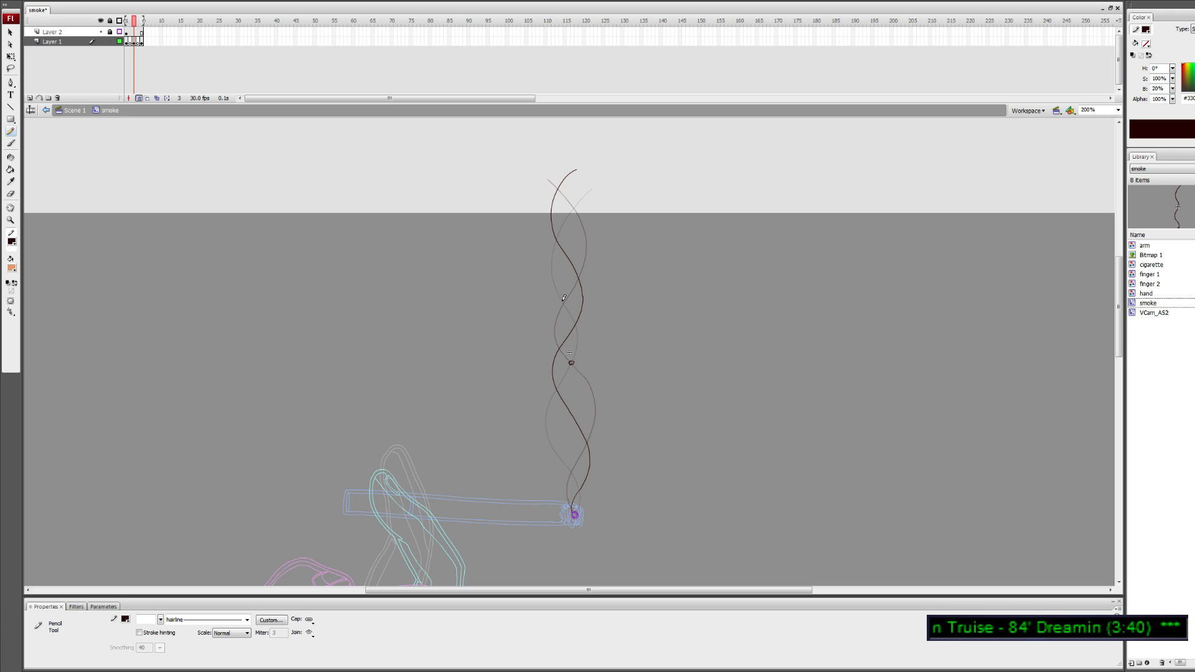
left_click(562, 303)
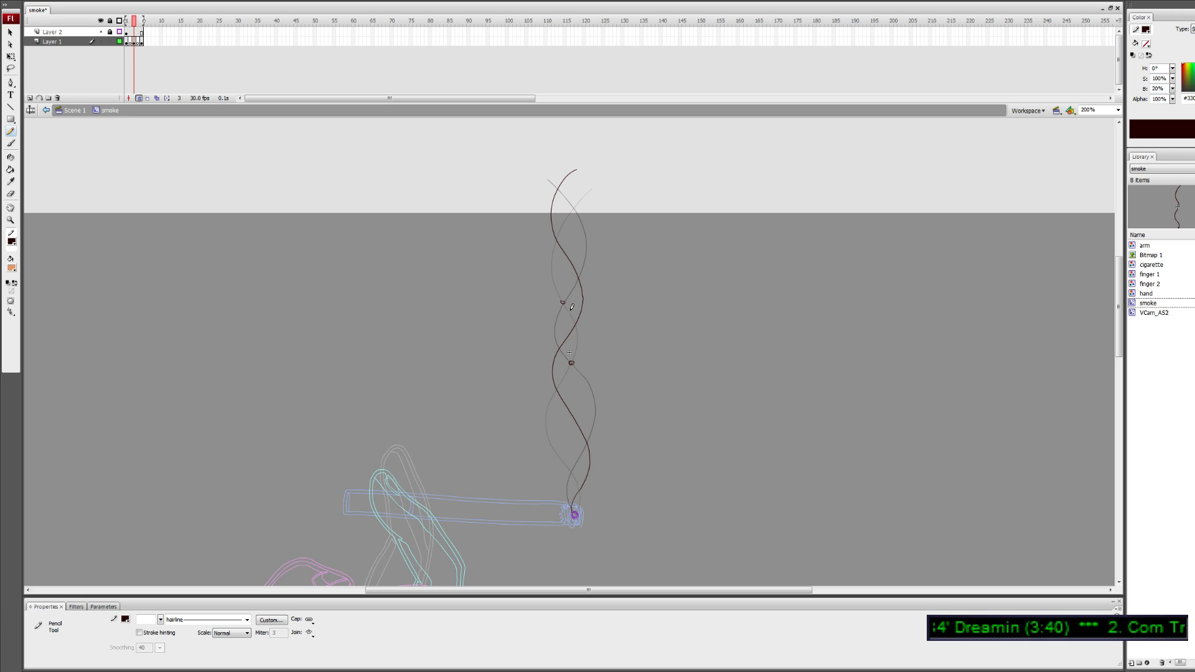
key("ctrl+z")
key("ctrl+z")
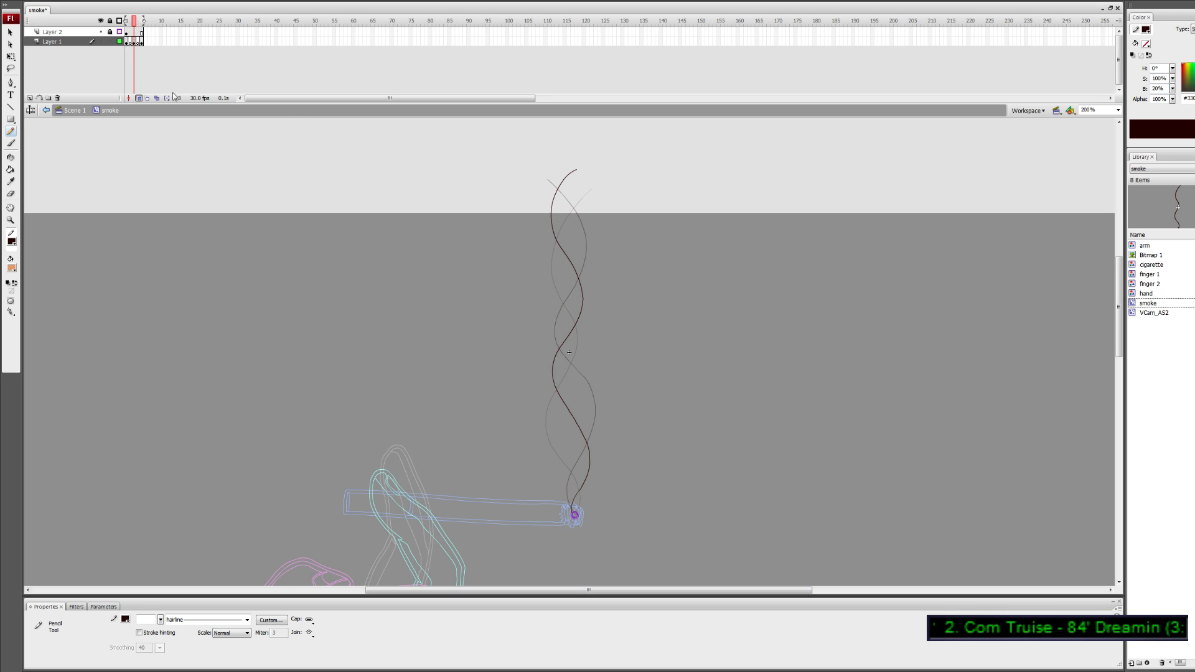
Turn off onion skinning and compare the wavy lines on frames 1, 3 and 5 to check the upward motion
left_click(139, 97)
left_click_drag(133, 21, 139, 23)
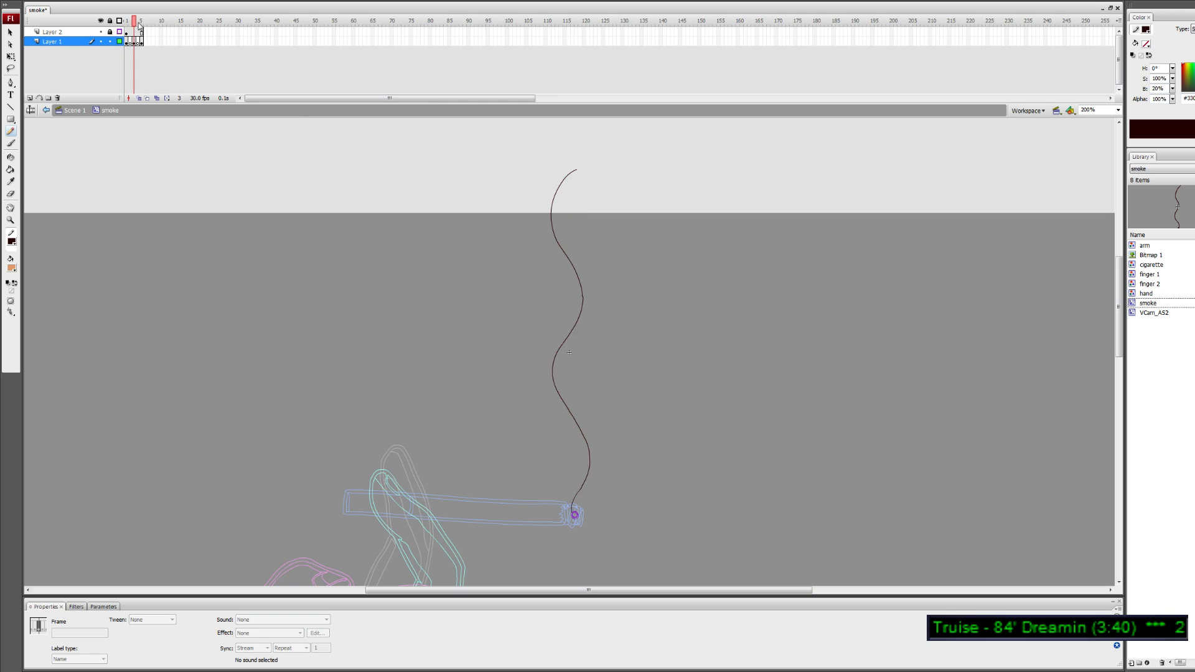
left_click(142, 22)
left_click(126, 22)
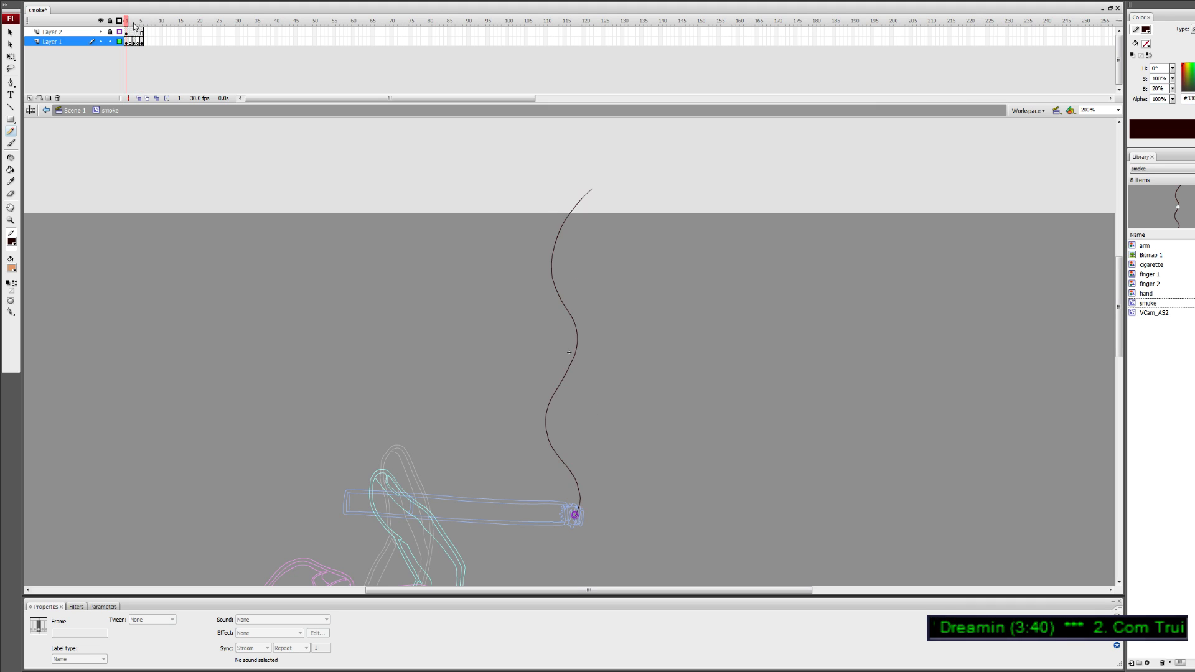
left_click(133, 23)
left_click(142, 23)
left_click(127, 22)
left_click(133, 22)
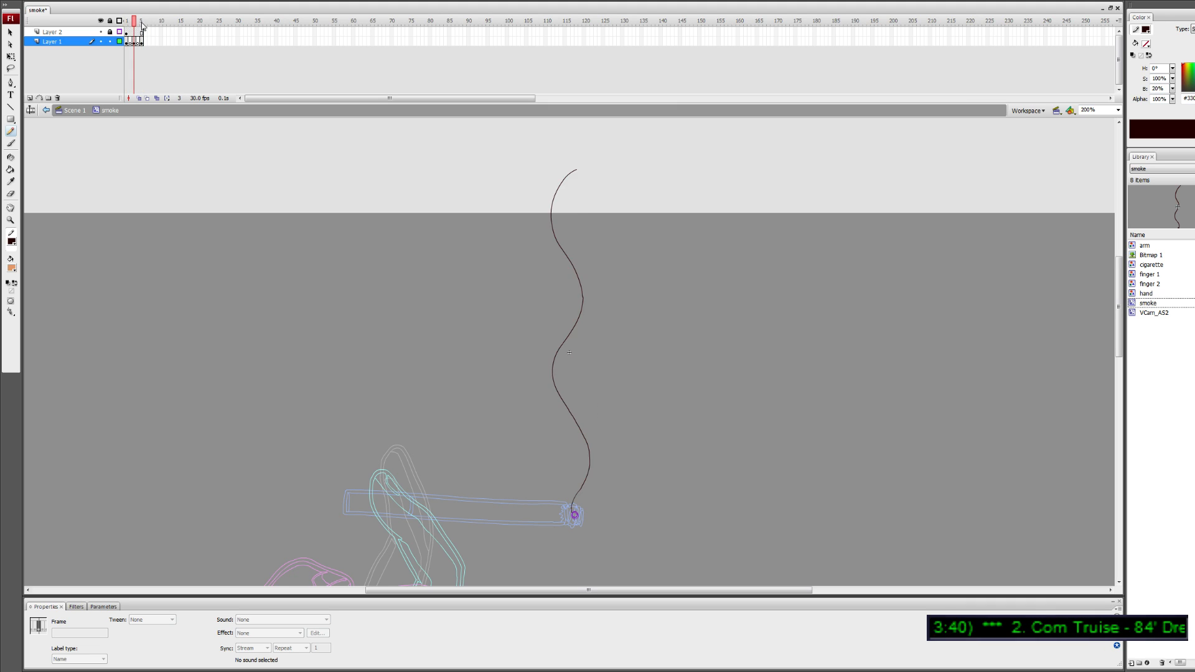
left_click(142, 23)
left_click(127, 22)
left_click(134, 23)
left_click(142, 23)
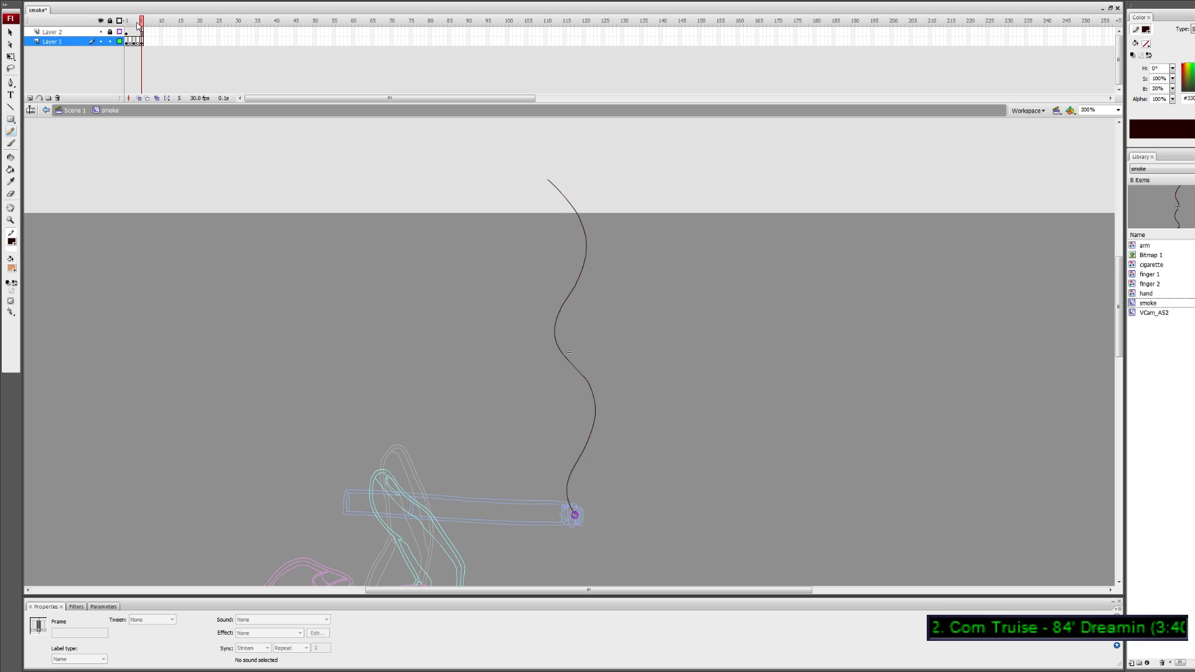
Compare the wavy lines on frames 1, 3 and 5, and turn on onion skinning at frame 2
left_click(127, 22)
left_click(134, 23)
left_click(142, 23)
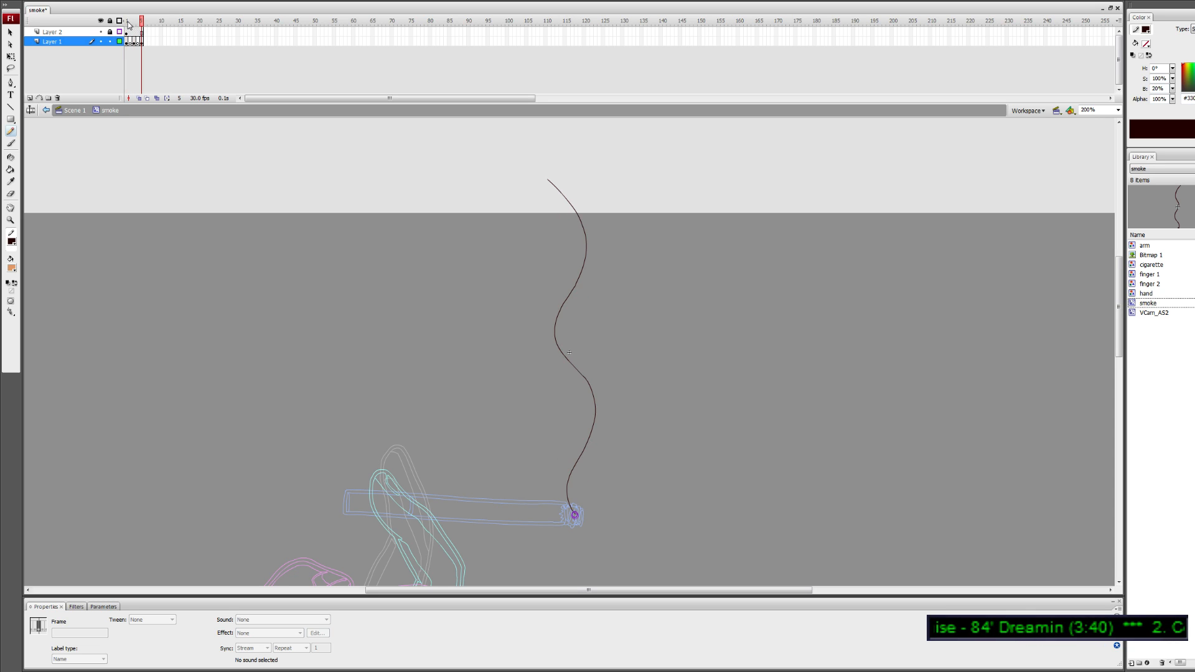
left_click(131, 23)
left_click(138, 98)
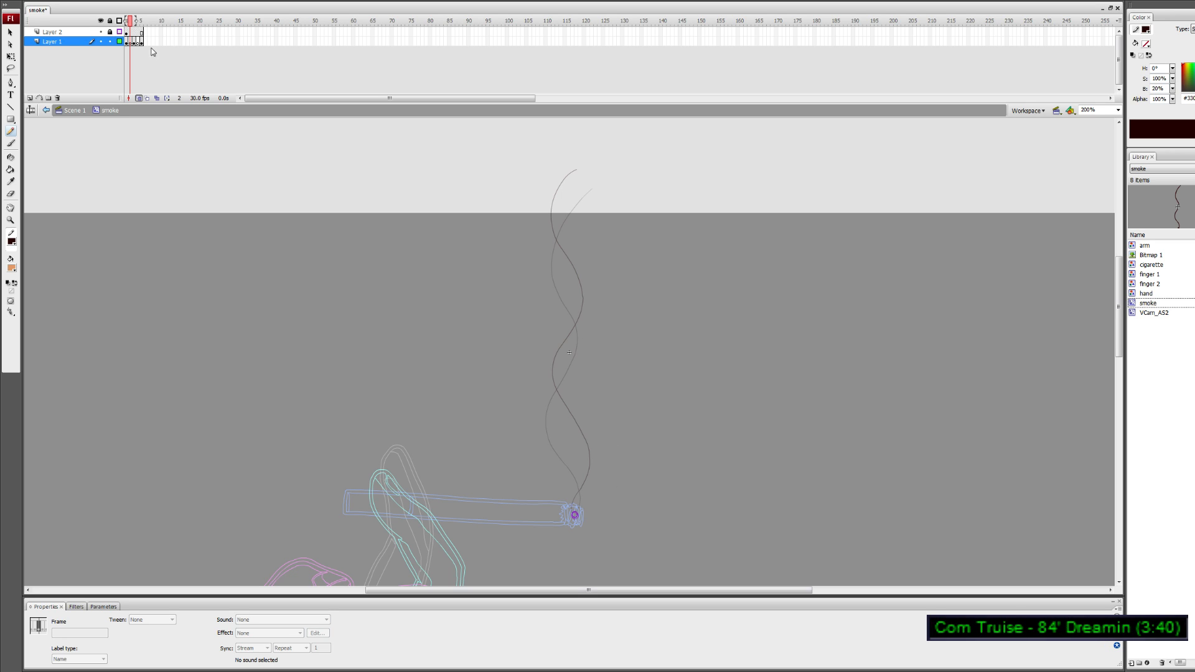
key("comma")
key("period")
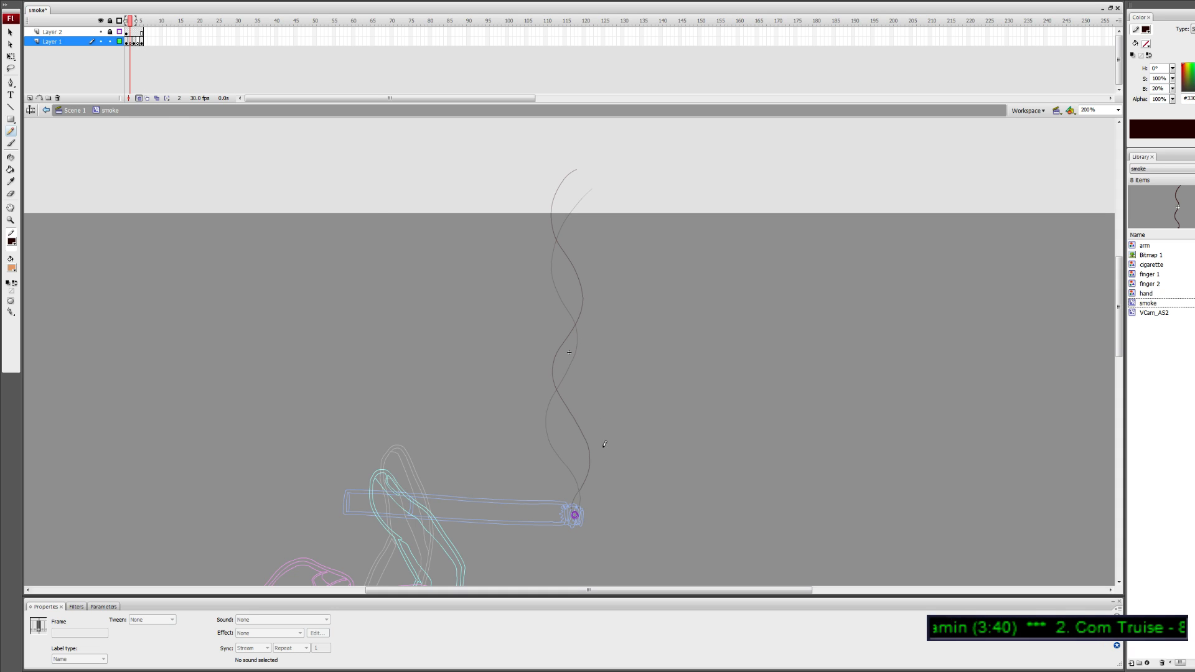
Sketch small guide arrows pointing at the lowest bend of the wavy lines on frame 1 and frame 3
key("comma")
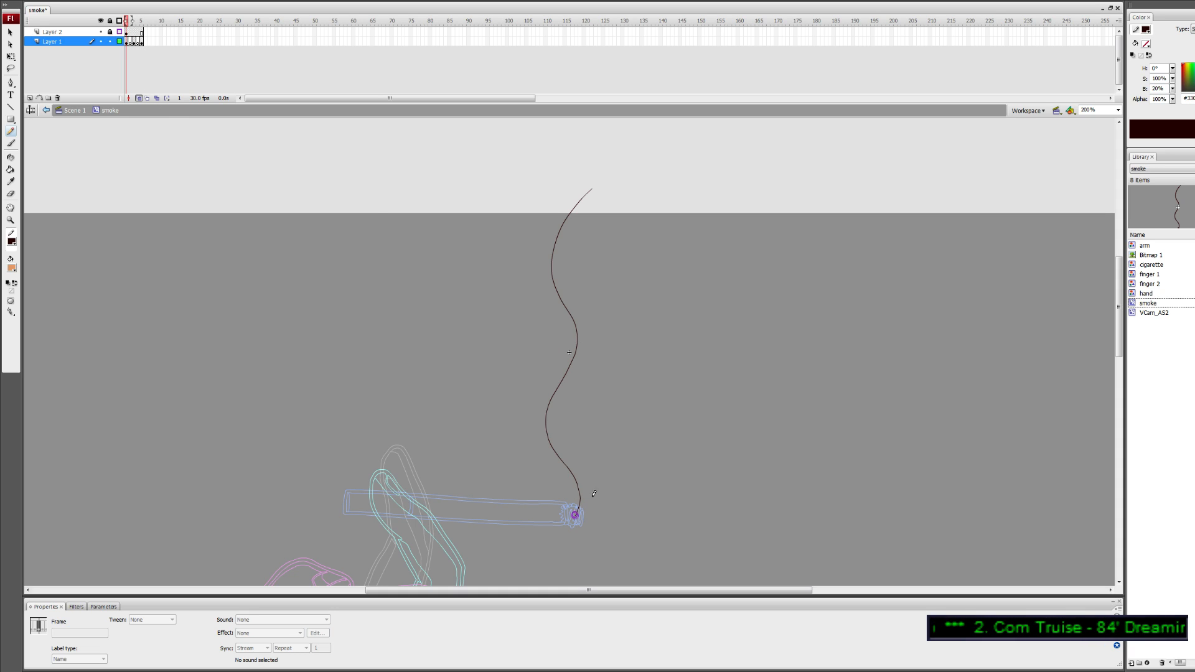
key("period")
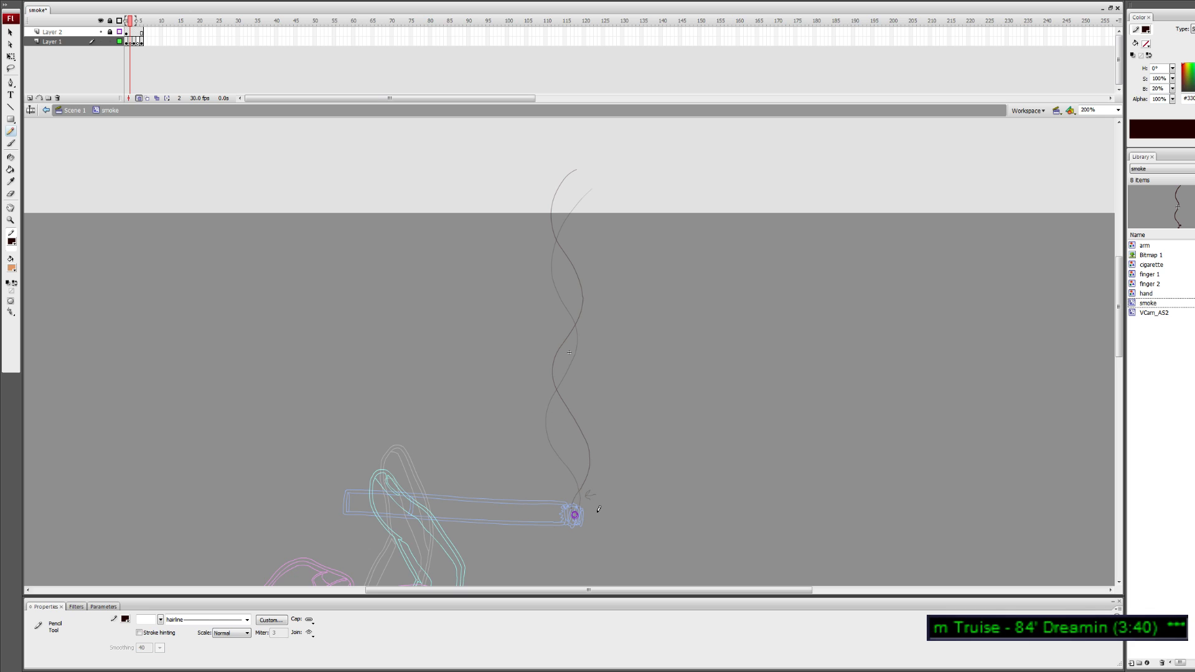
key("period")
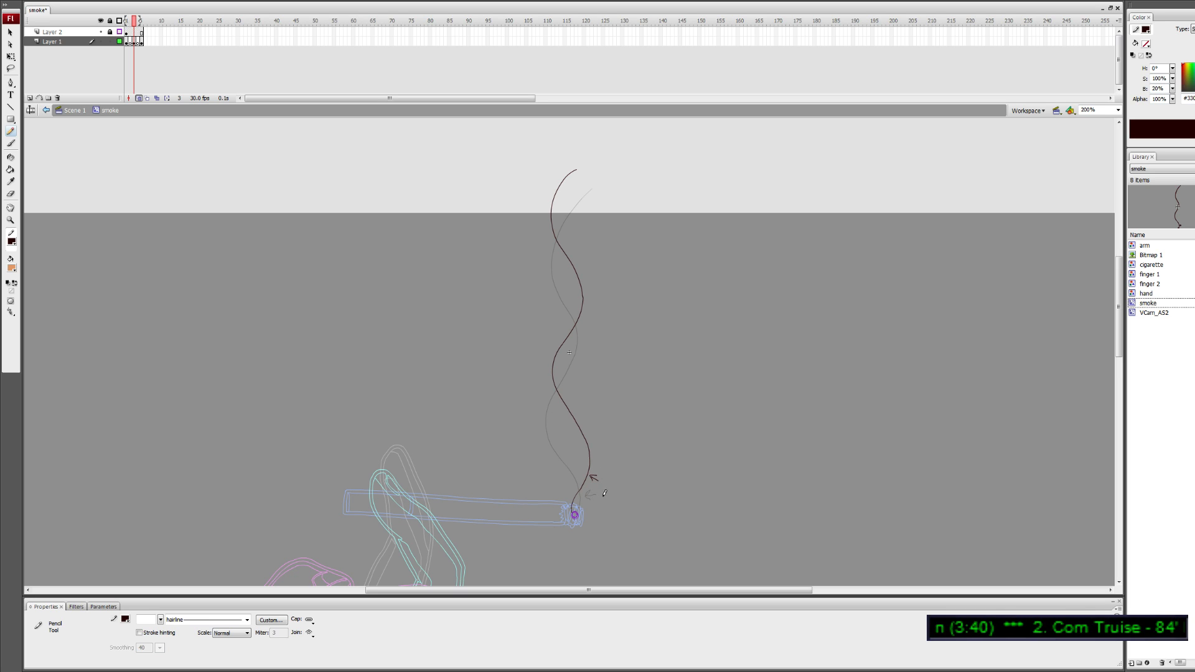
key("comma")
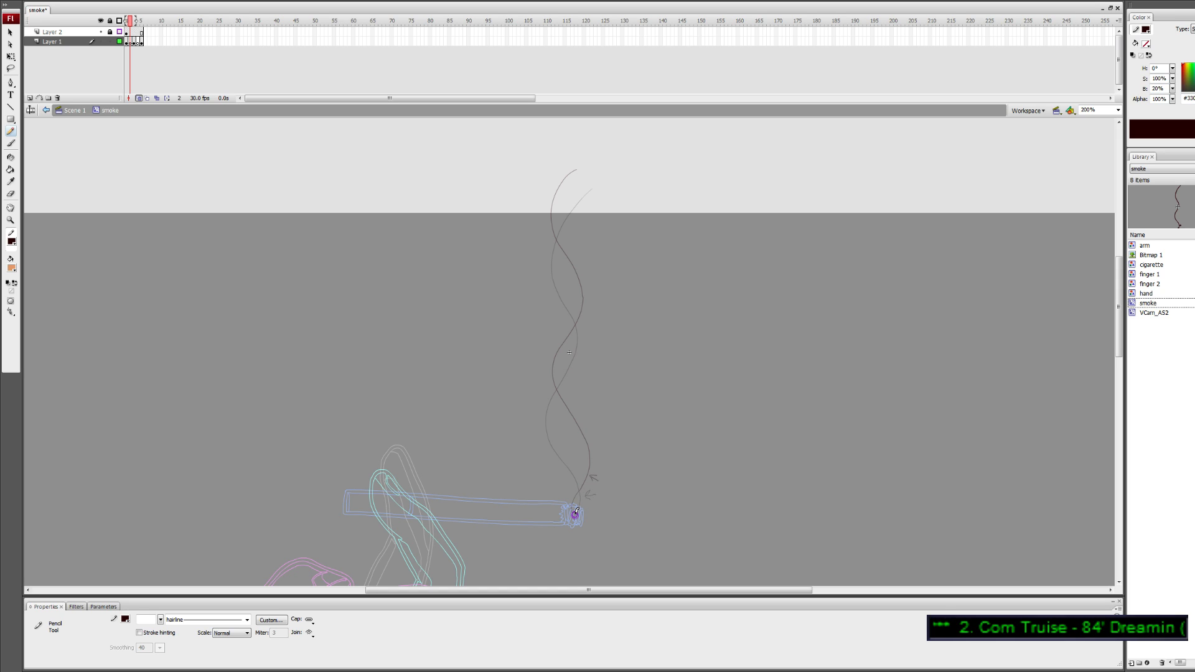
On frame 2, draw a wavy line upward from the circle with bends between the onion-skinned lines, and mark the bends needing correction
mouse_move(576, 514)
left_mouse_down()
mouse_move(589, 474)
mouse_move(560, 422)
mouse_move(557, 376)
mouse_move(584, 323)
mouse_move(554, 199)
mouse_move(592, 169)
left_mouse_up()
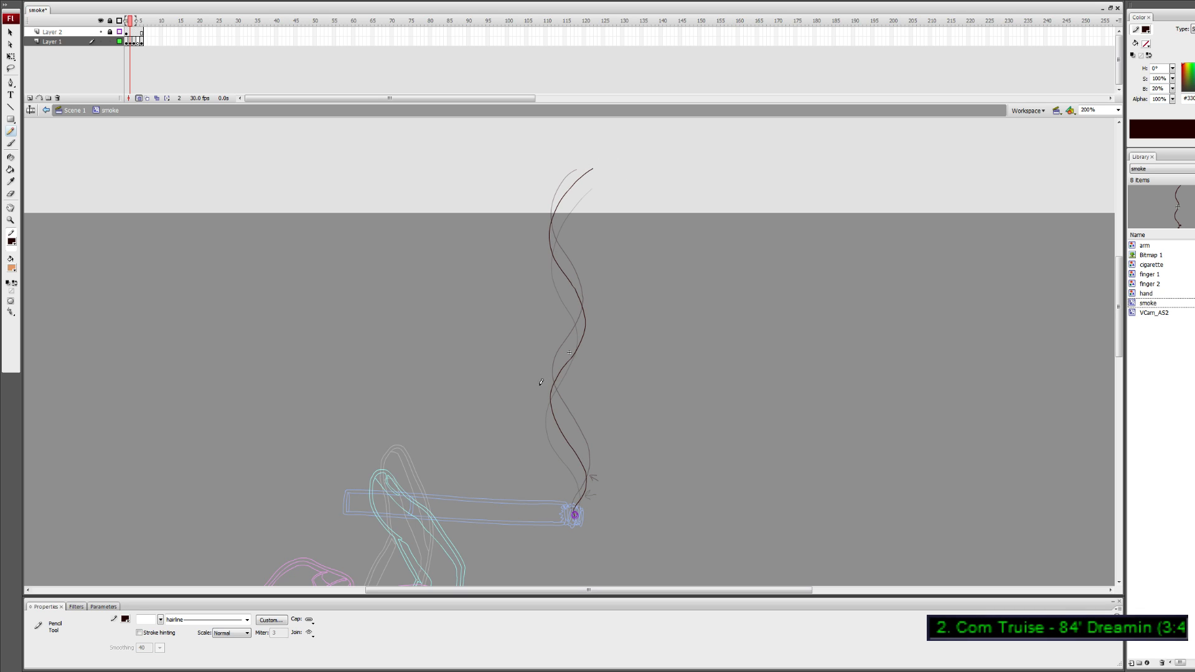
left_click_drag(534, 385, 549, 389)
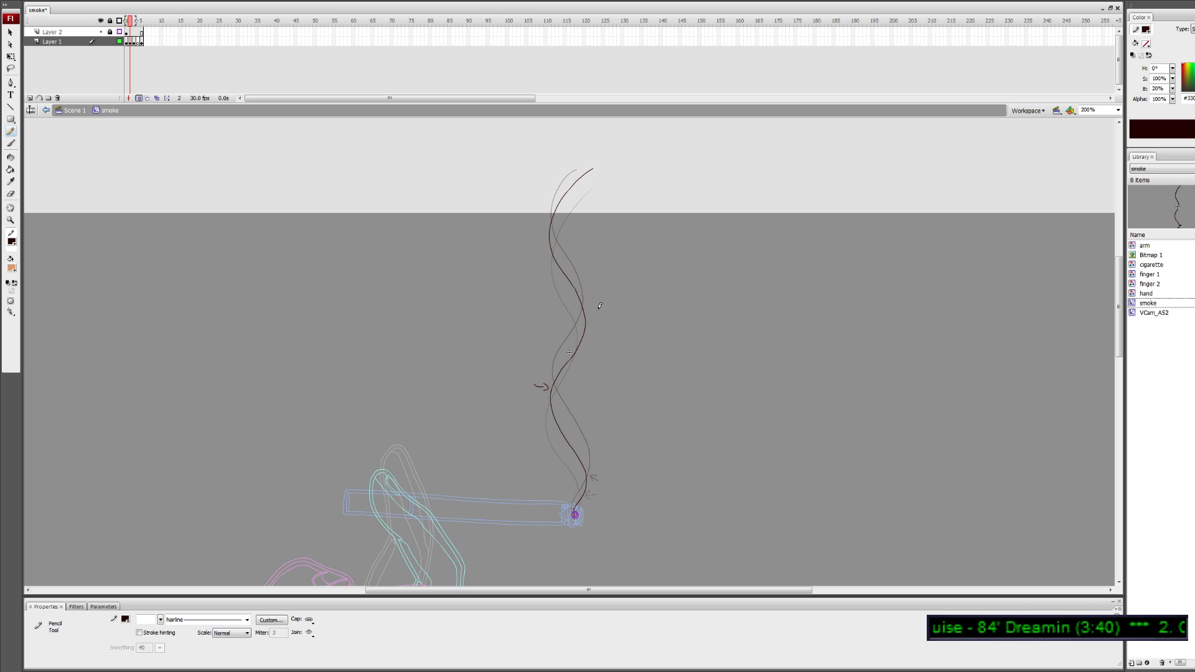
mouse_move(602, 320)
left_mouse_down()
mouse_move(590, 324)
mouse_move(601, 328)
left_mouse_up()
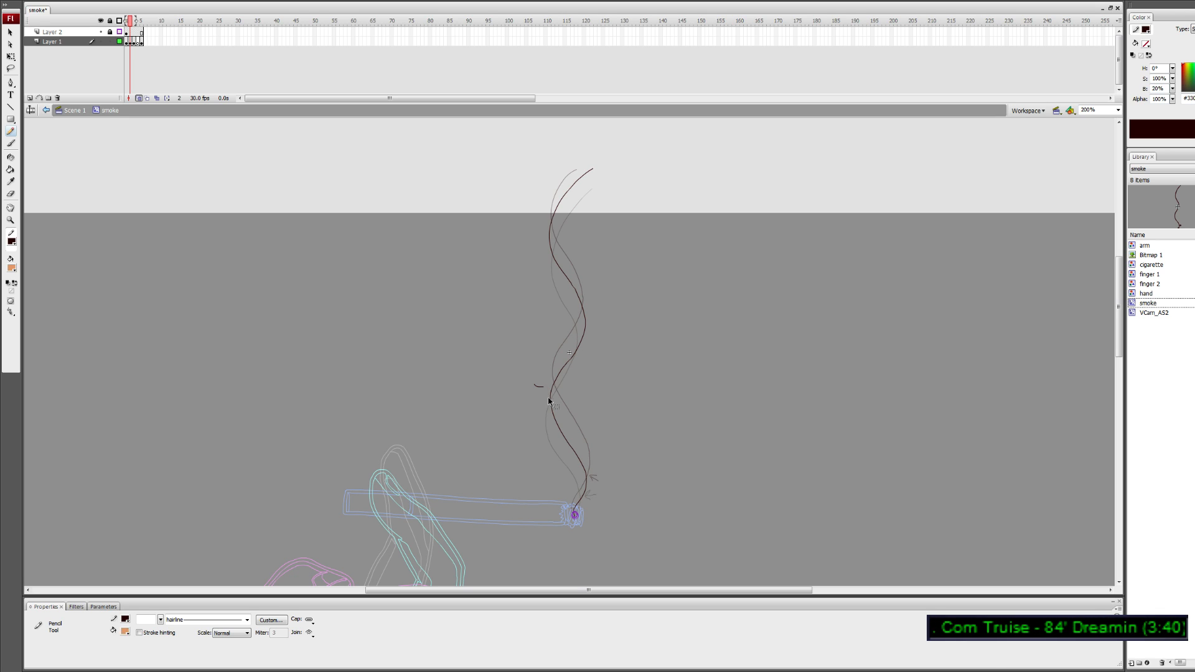
Remove the guide marks and shift the lower-left bend of frame 2's line slightly outward
key("v")
left_click_drag(539, 338, 568, 473)
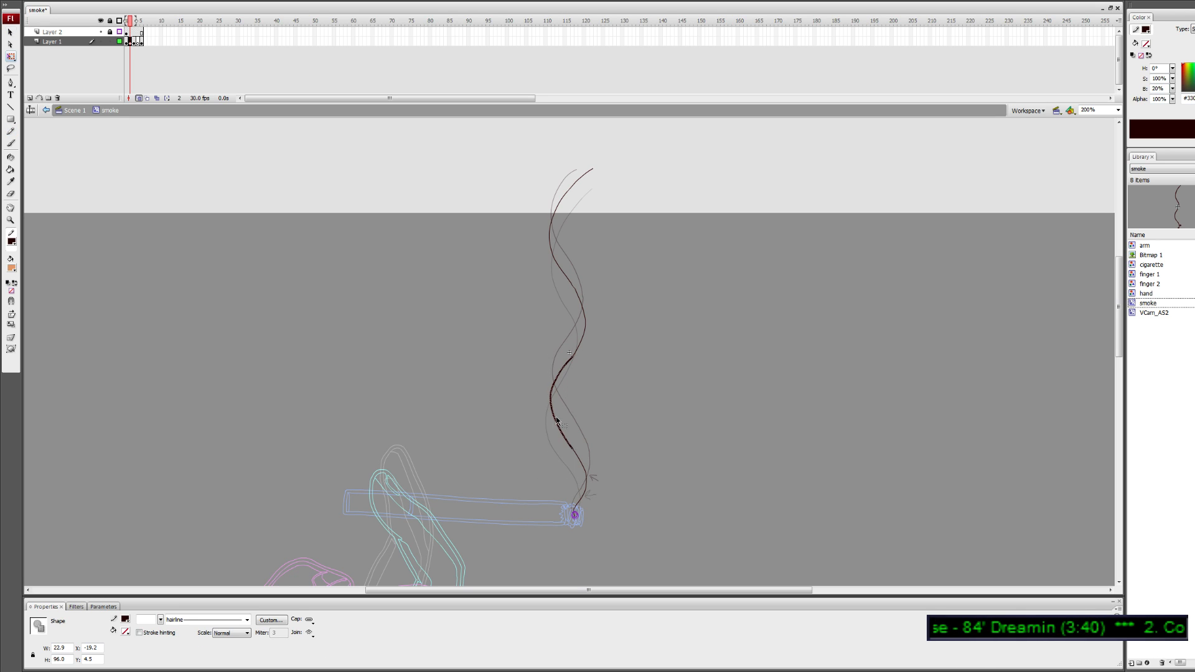
key("q")
left_click(593, 371)
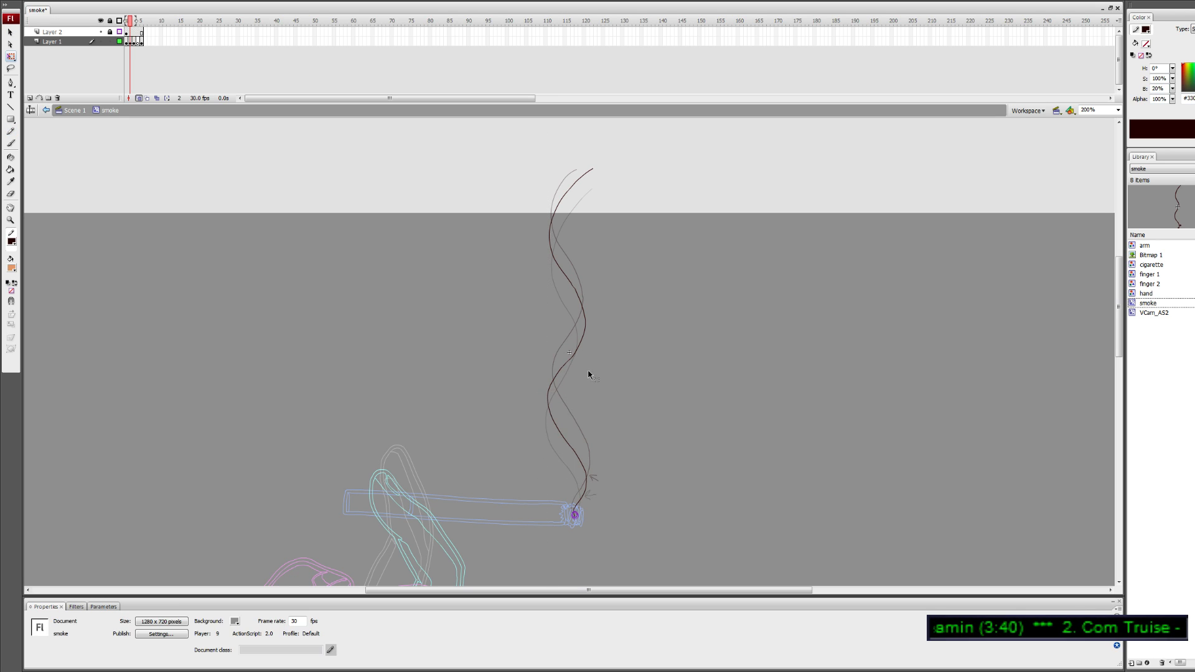
Erase and redraw the line just above the lower-left bend, nudge the upper part left, and remove the stray piece
key("e")
mouse_move(555, 392)
left_mouse_down()
mouse_move(596, 310)
mouse_move(553, 389)
left_mouse_up()
key("y")
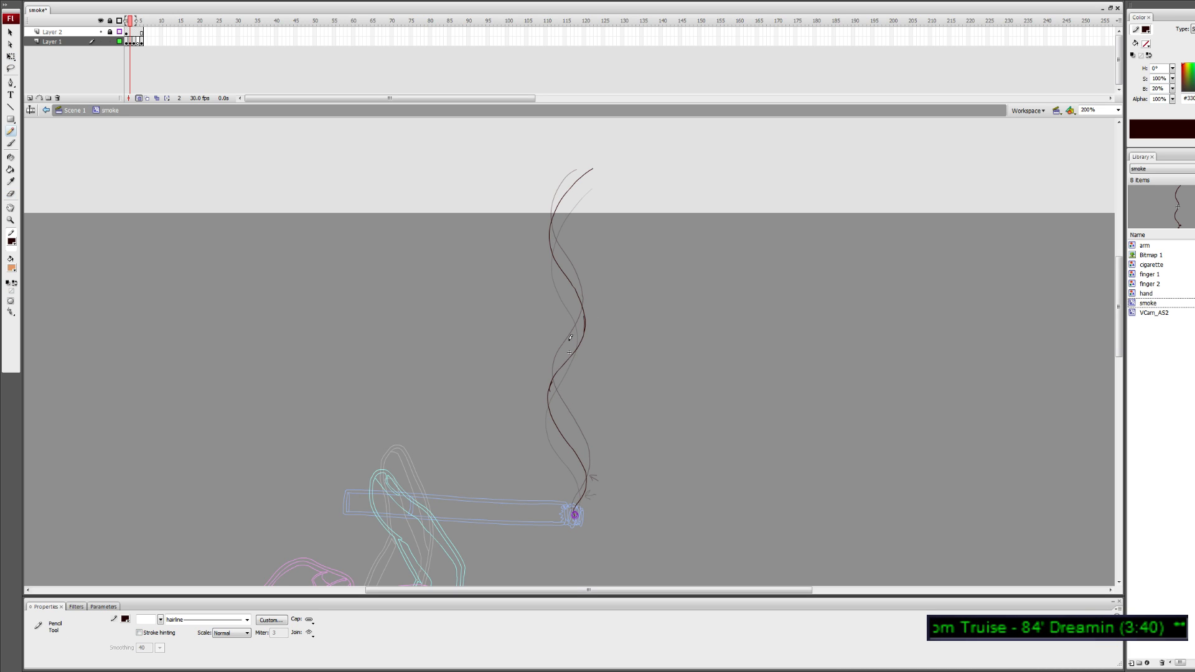
key("v")
left_click(585, 315)
key("Left")
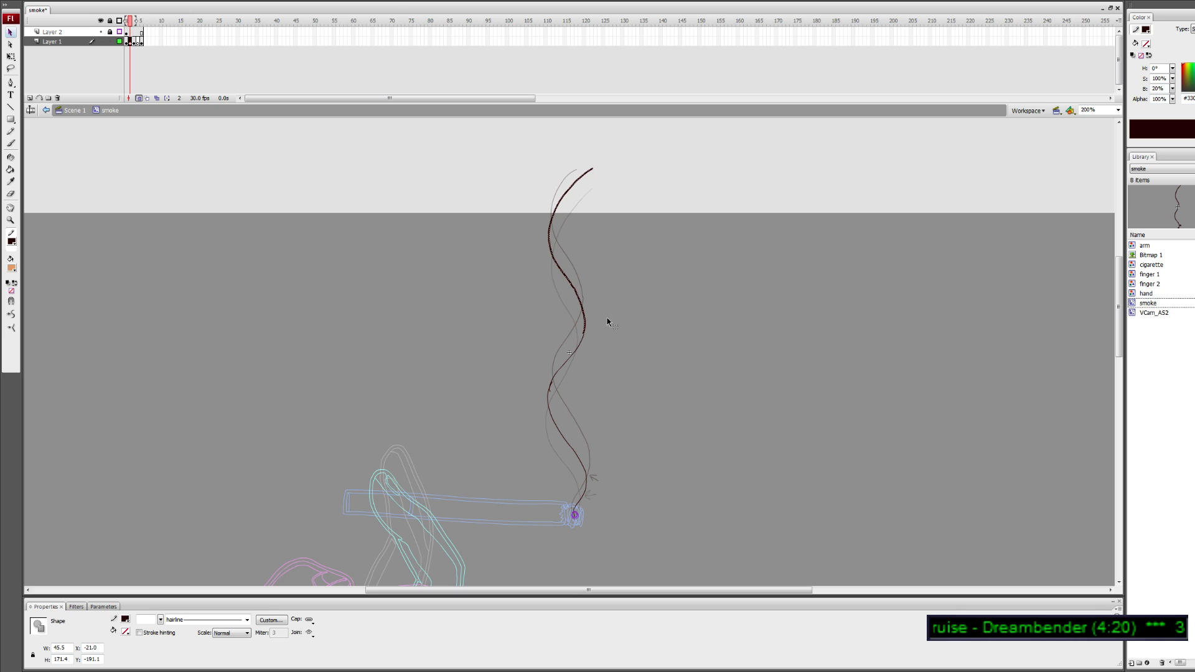
left_click(609, 335)
left_click(552, 389)
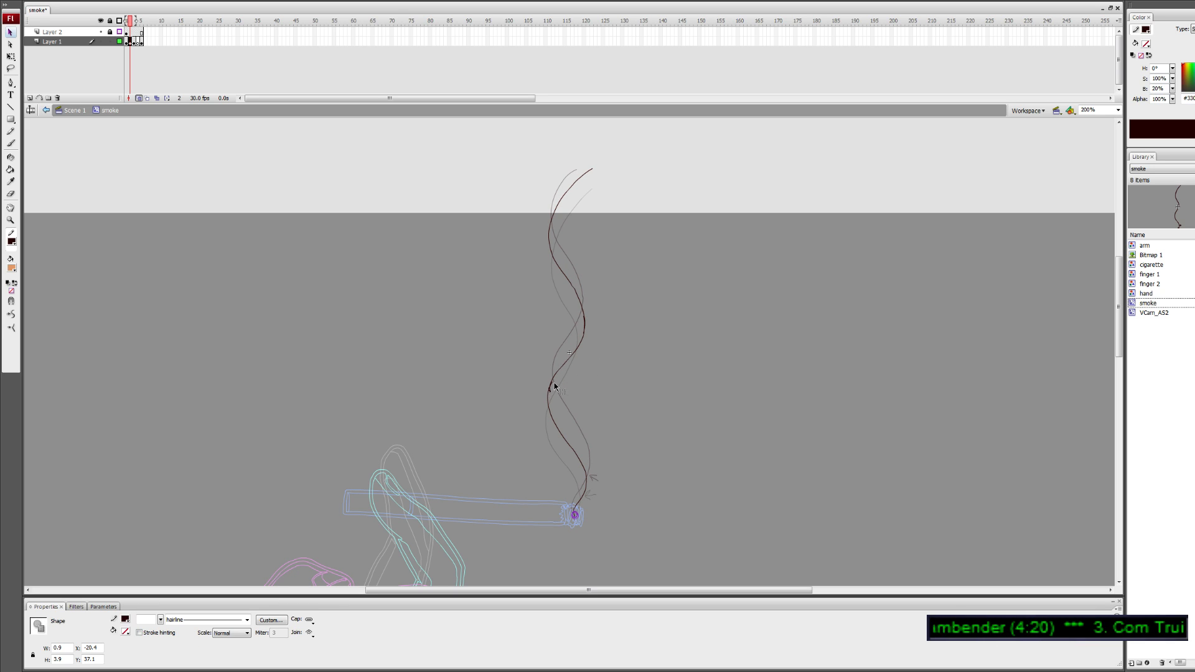
left_click(565, 400)
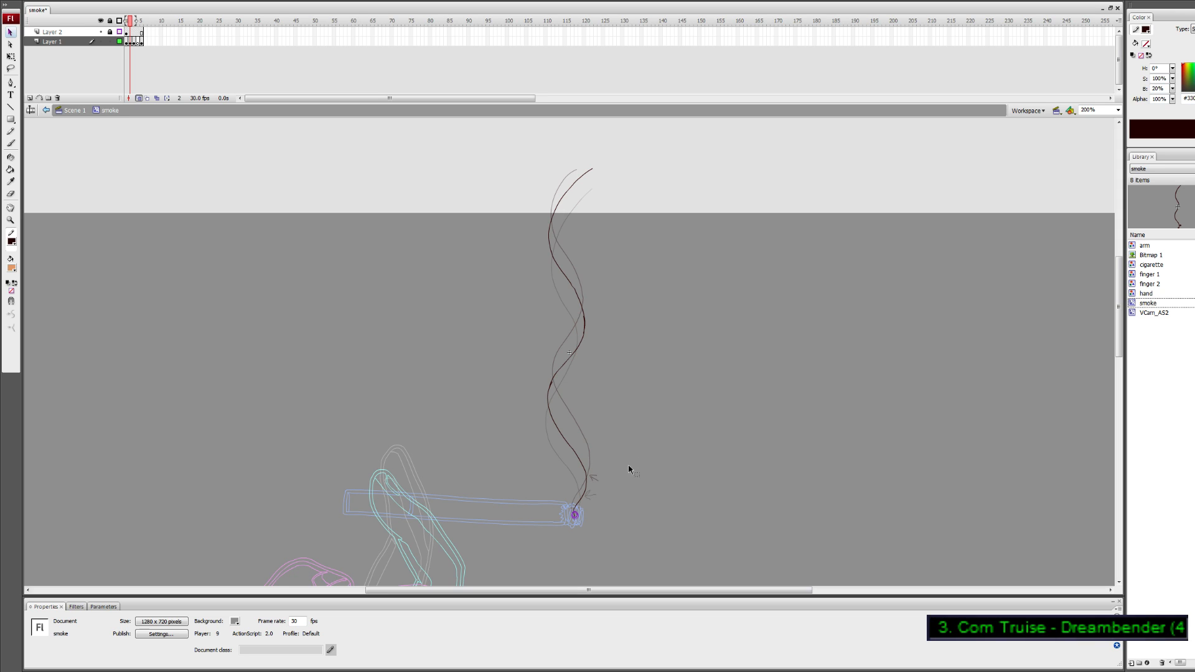
Delete the guide arrows beside the lowest bends on frame 1 and frame 3
key("comma")
left_click(585, 506)
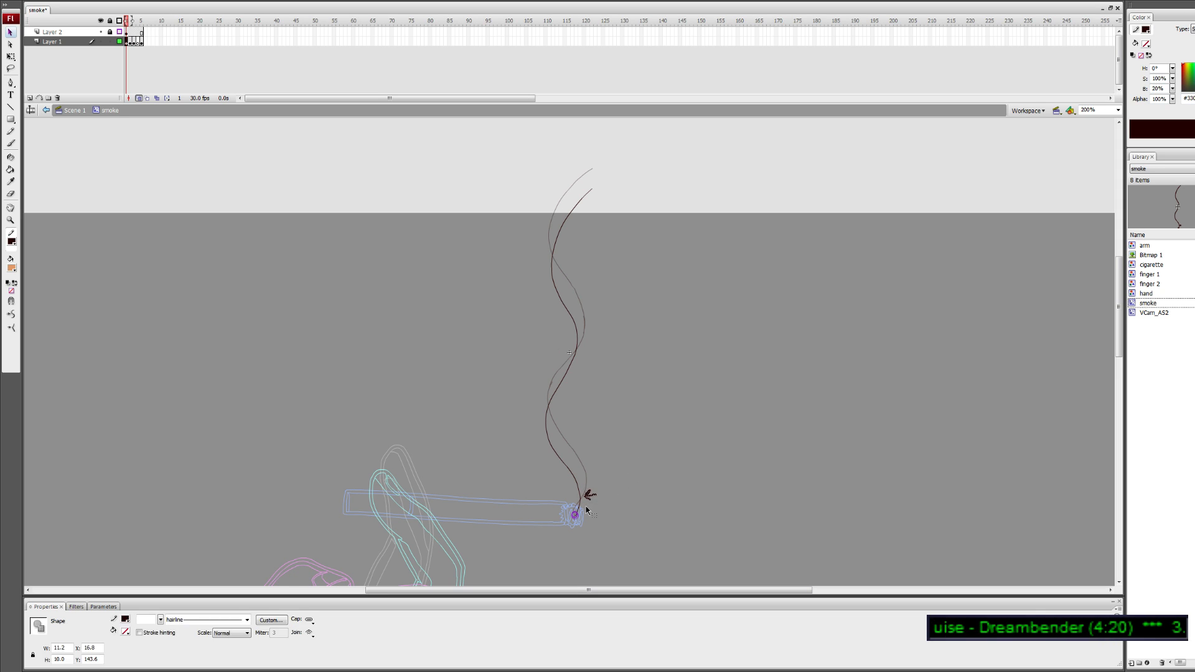
left_click(589, 516)
key("period")
key("period")
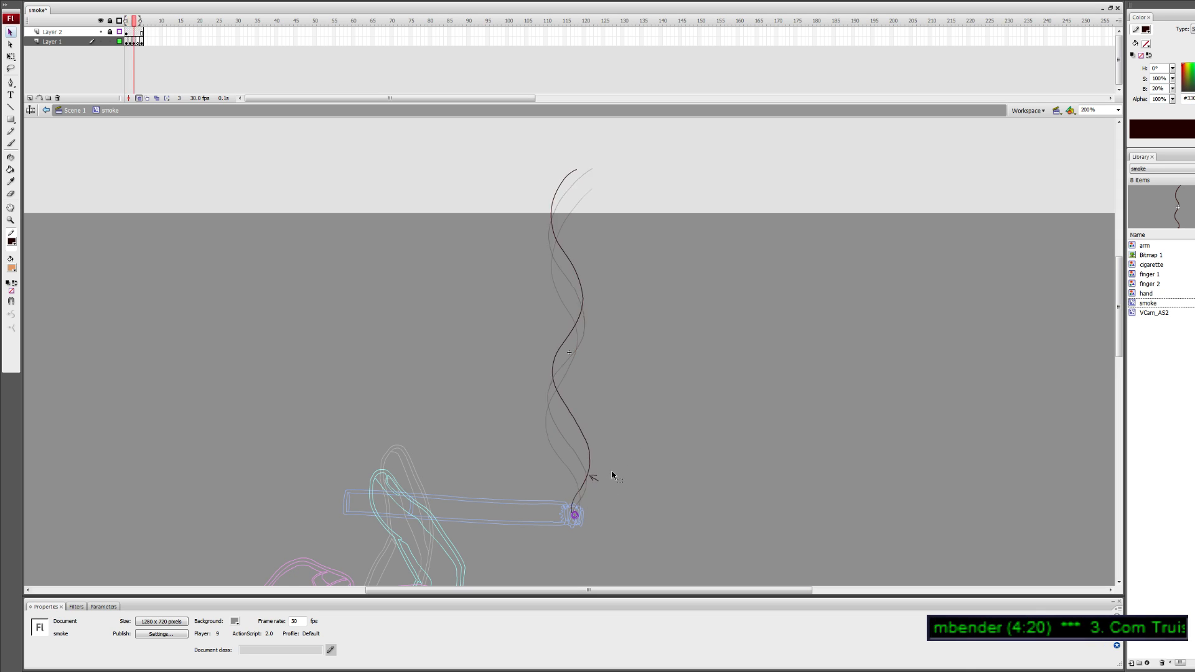
left_click_drag(596, 482, 592, 486)
key("Delete")
left_click(591, 478)
key("Delete")
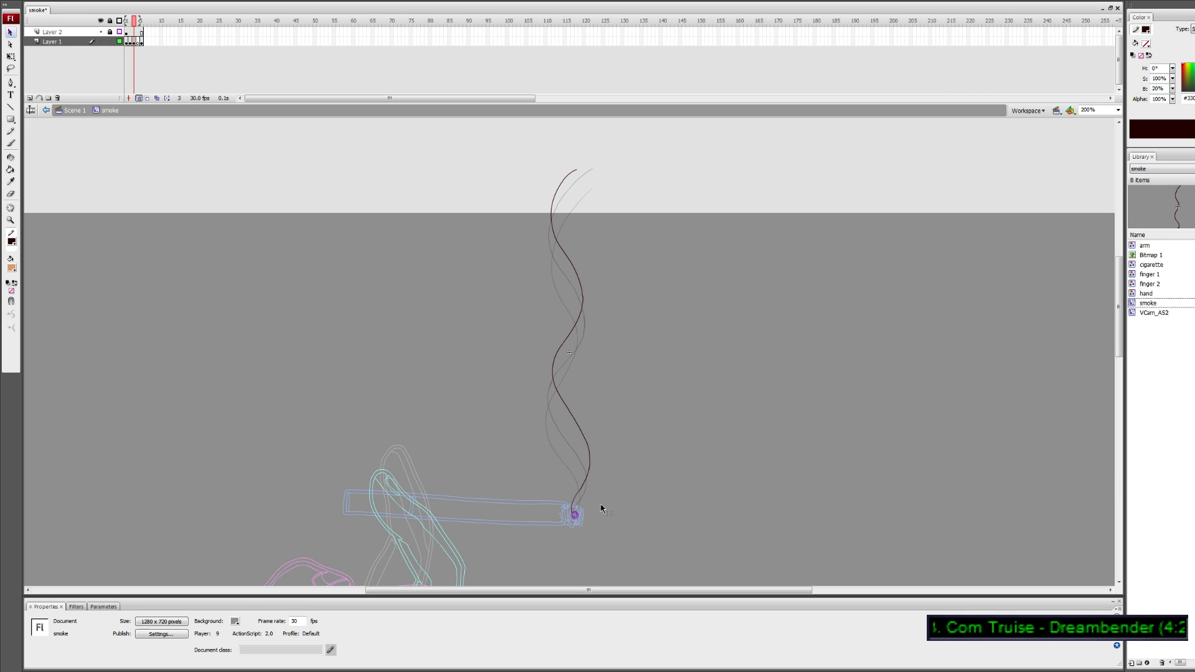
On frame 2, delete the stray stroke ends at the middle bend and above the lower-left bend
key("comma")
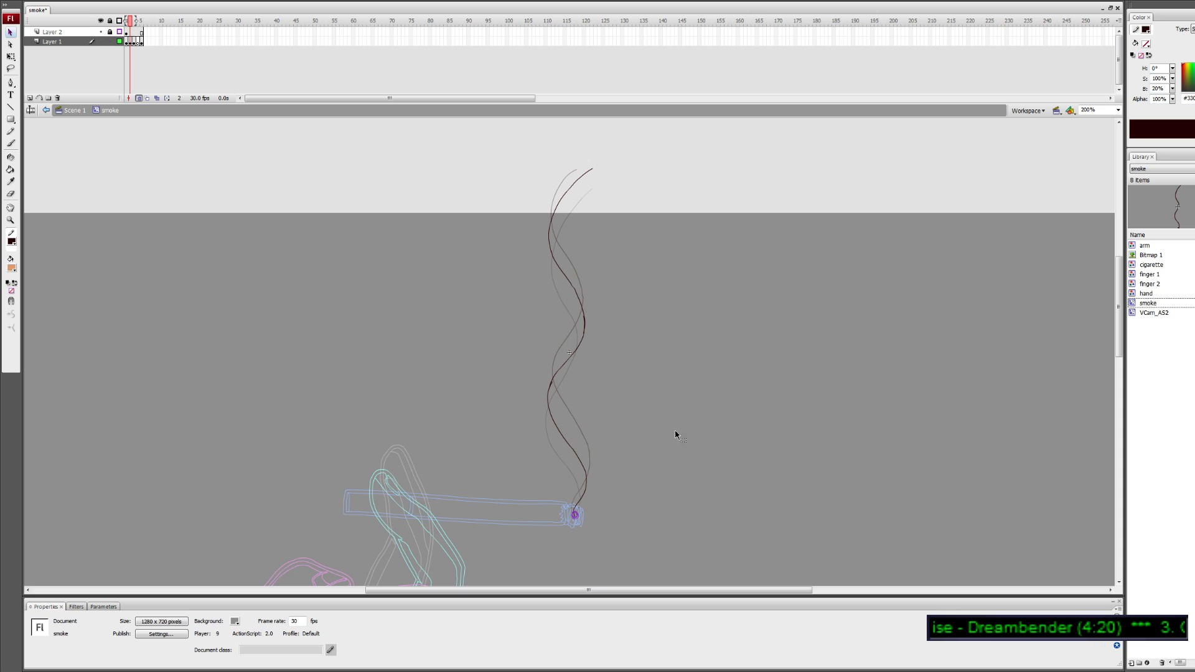
key("period")
key("comma")
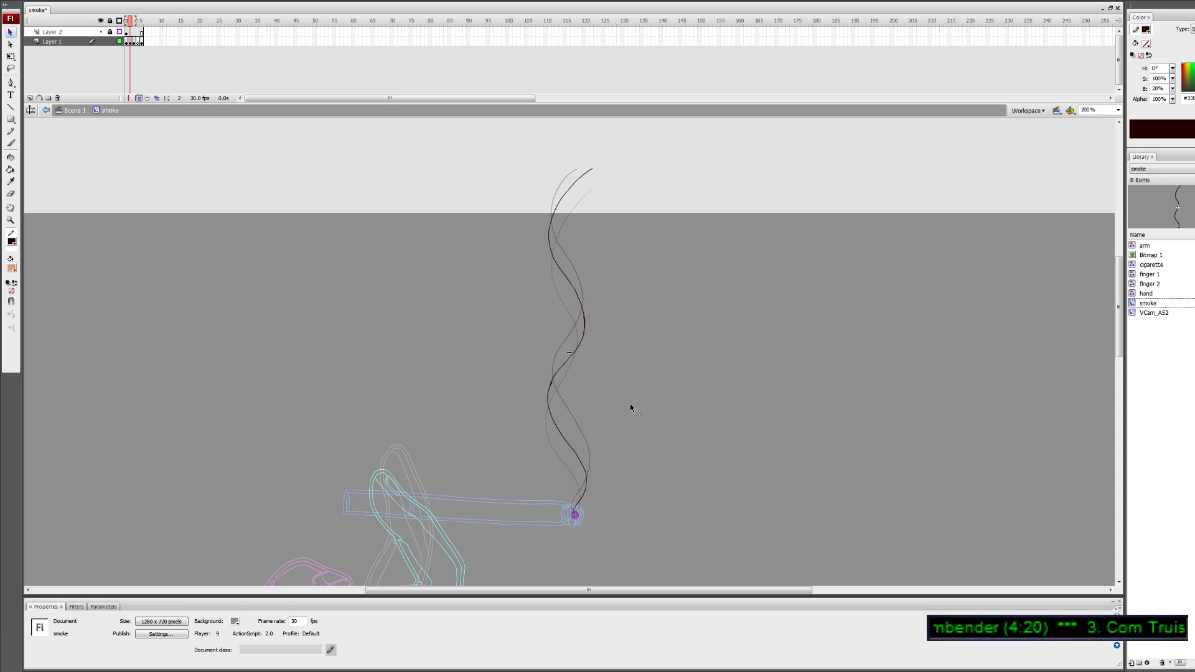
left_click(584, 324)
key("Delete")
left_click(584, 336)
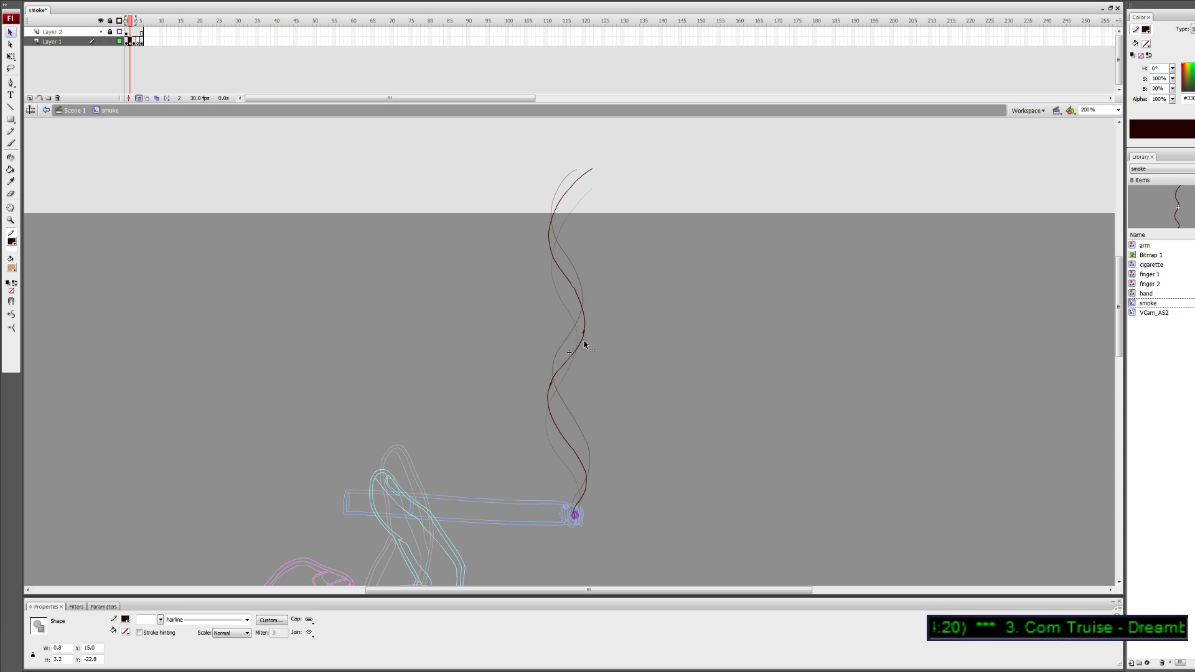
key("Delete")
left_click(553, 388)
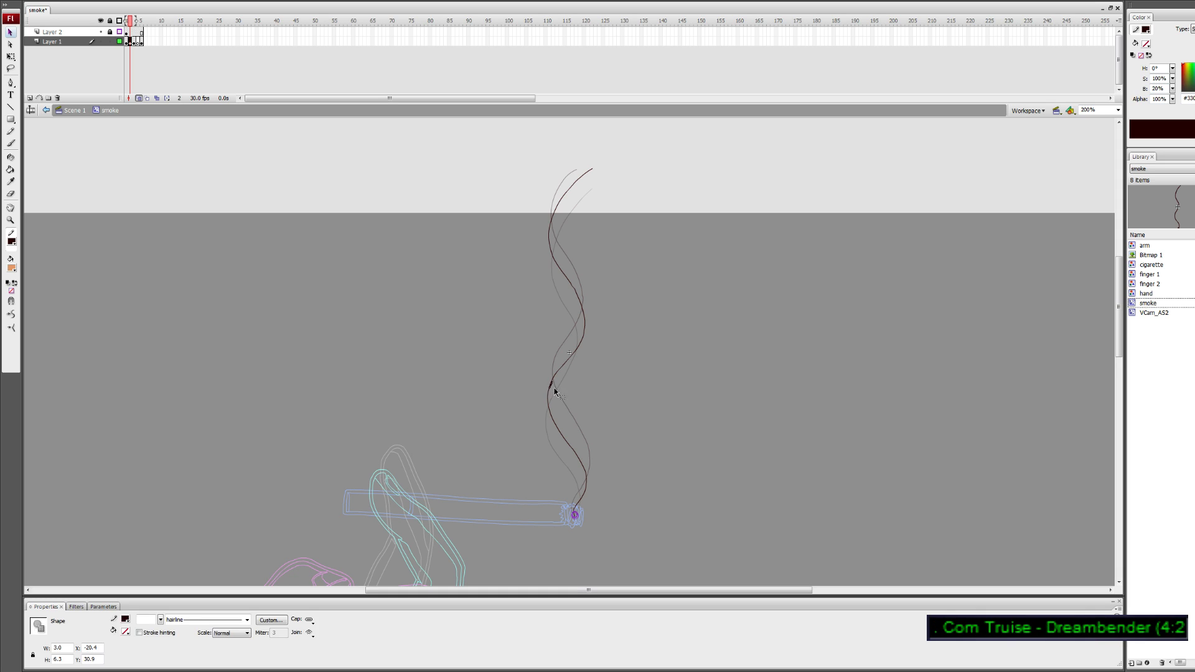
key("Delete")
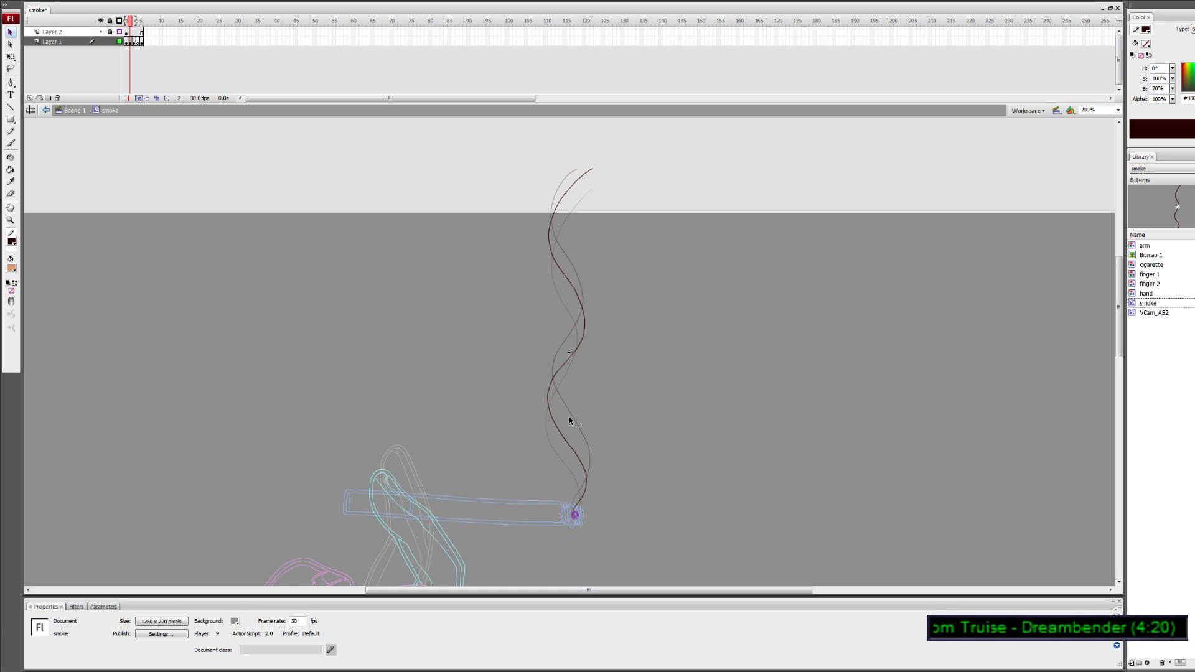
Optimize the curves of the entire wavy line on frame 2
left_click(574, 290)
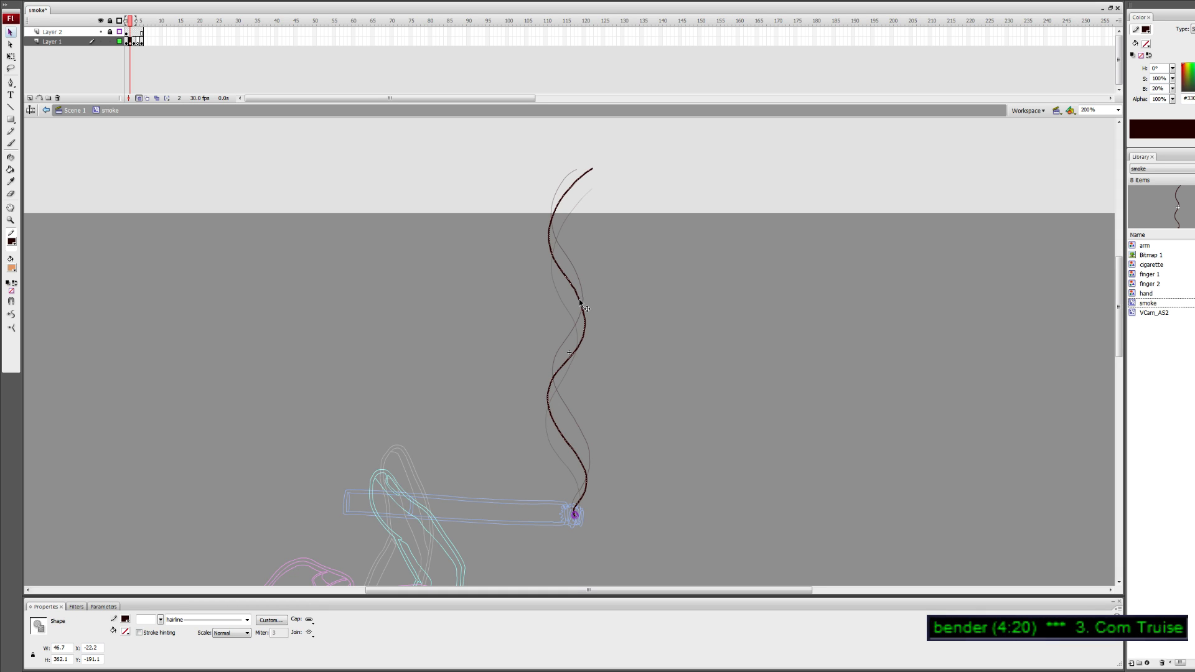
key("ctrl+alt+shift+c")
key("Return")
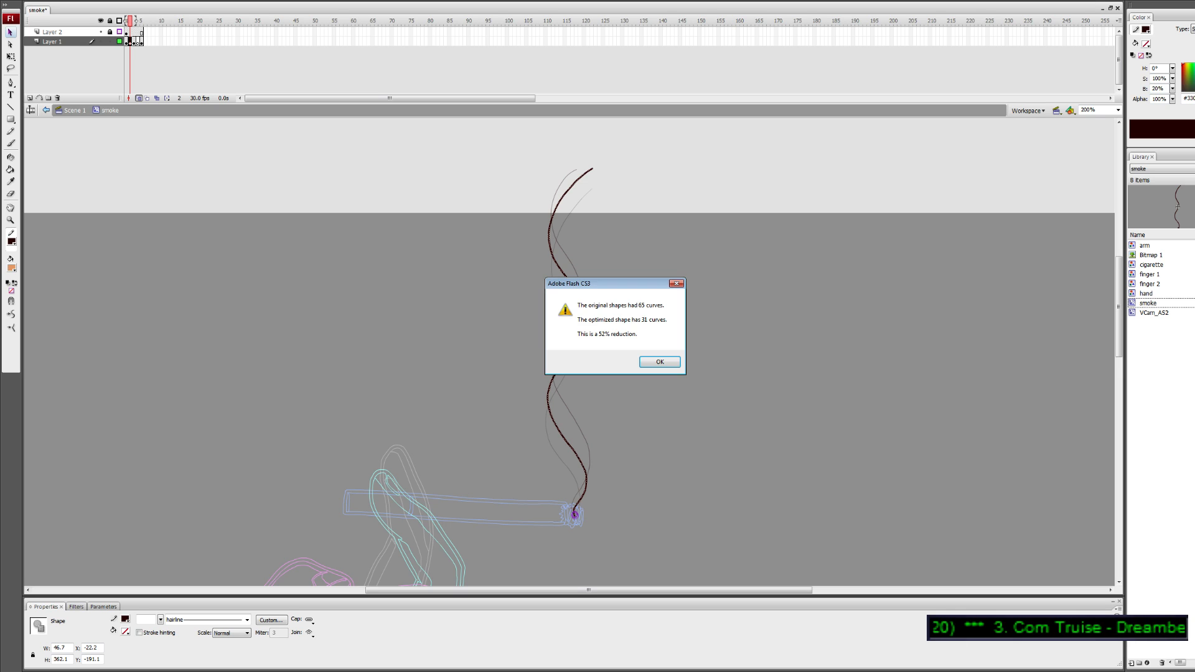
left_click(666, 363)
left_click(651, 351)
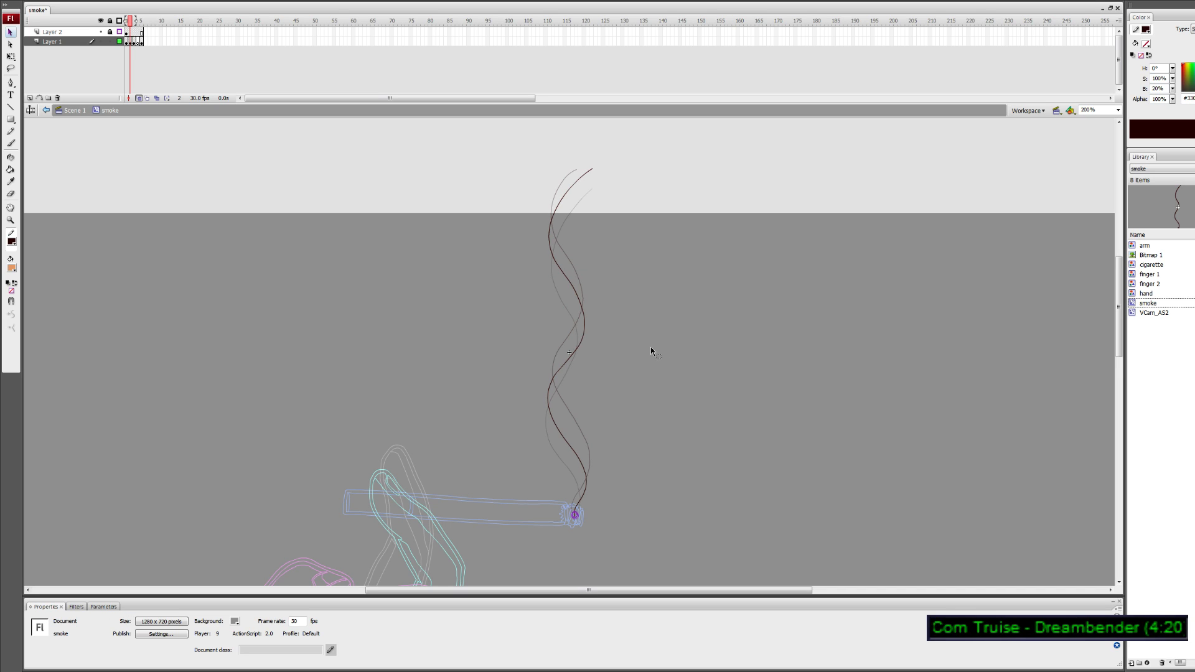
Erase the section of frame 2's line between the middle and lower-left bends, and redraw it with the Pencil tool
key("e")
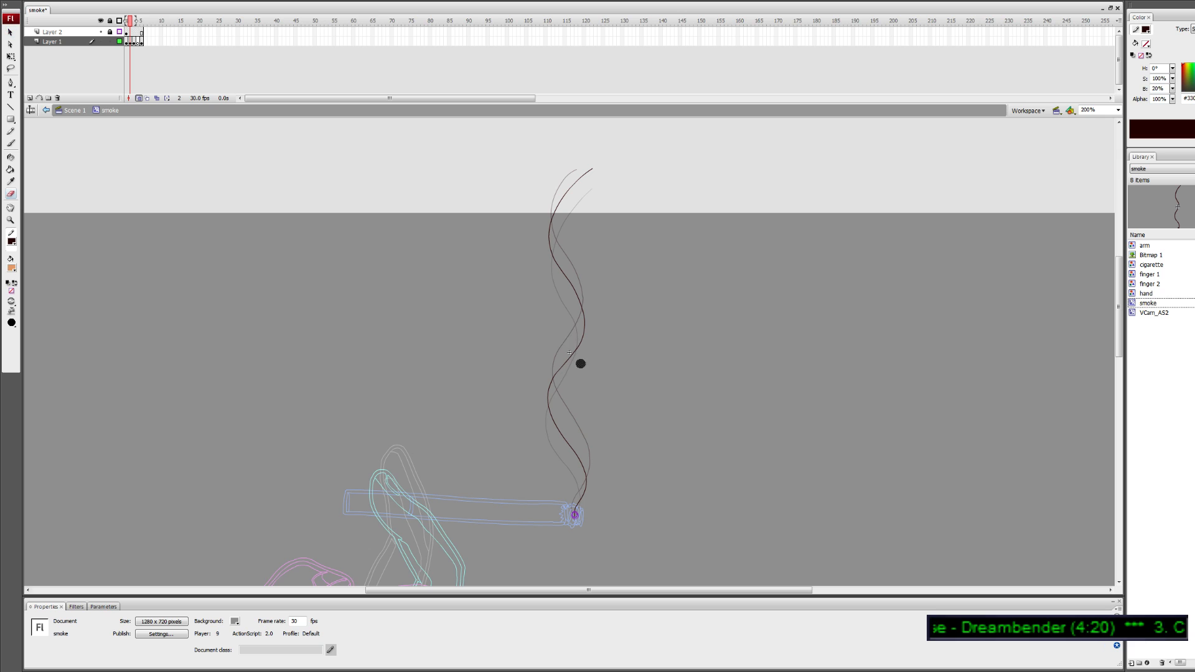
left_click_drag(561, 392, 572, 337)
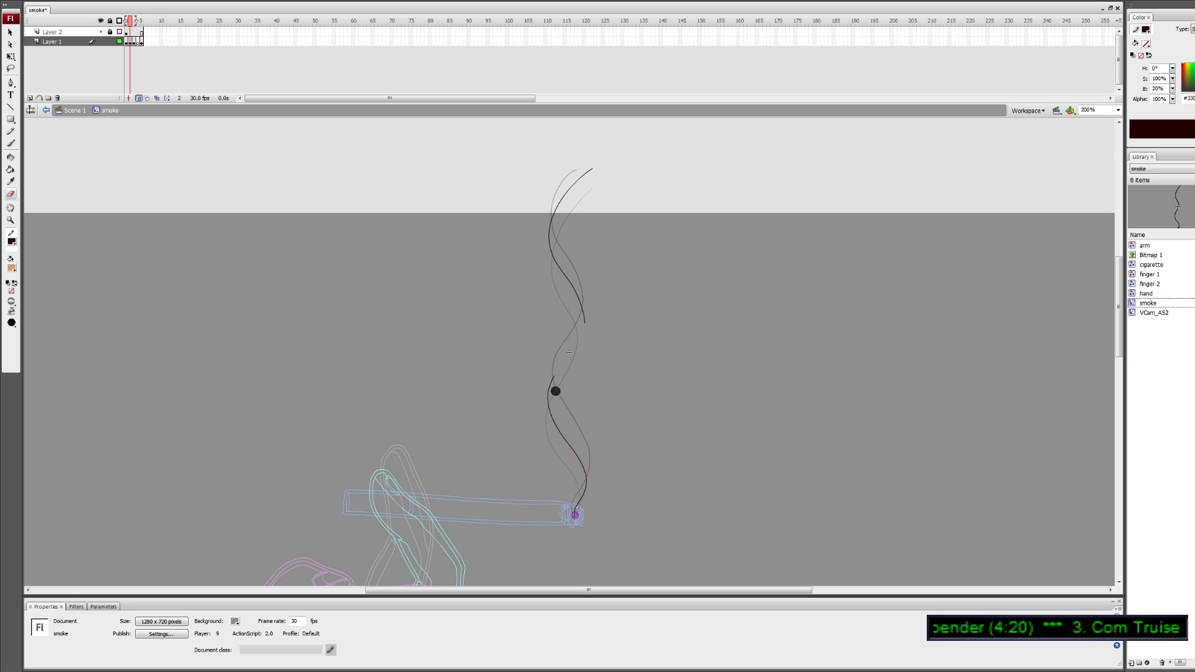
key("y")
mouse_move(552, 378)
left_mouse_down()
mouse_move(584, 318)
mouse_move(553, 380)
left_mouse_up()
key("ctrl+z")
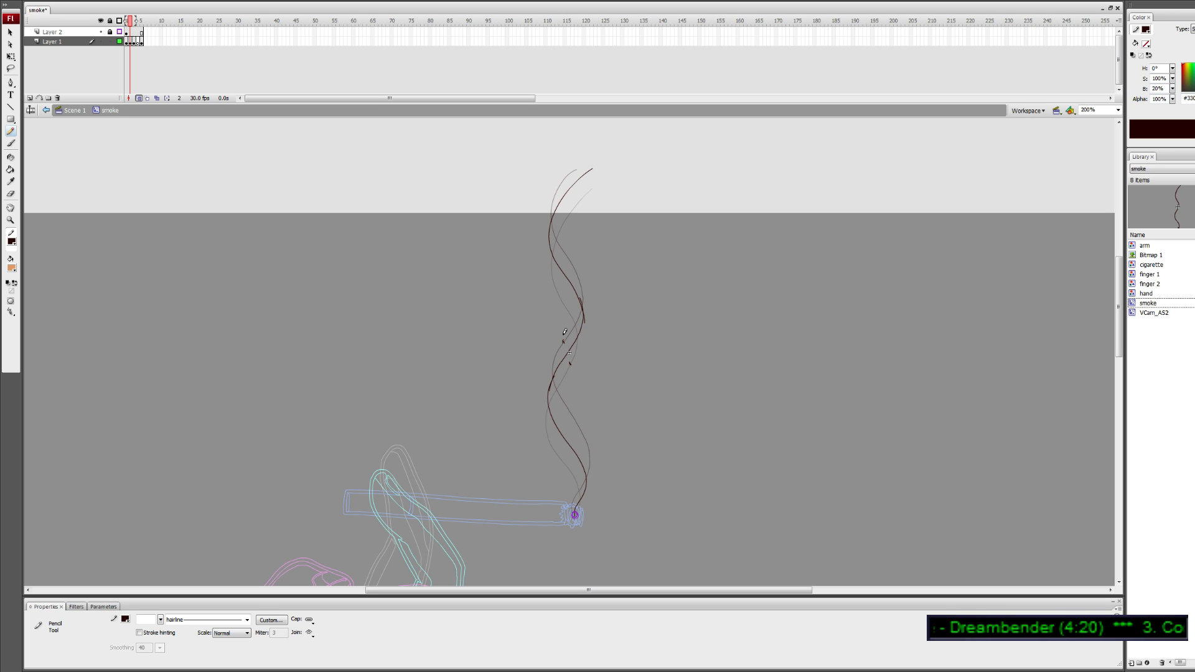
Sketch short guide strokes on both sides of the redrawn section, and undo them
left_click_drag(564, 332, 554, 347)
left_click_drag(577, 357, 568, 372)
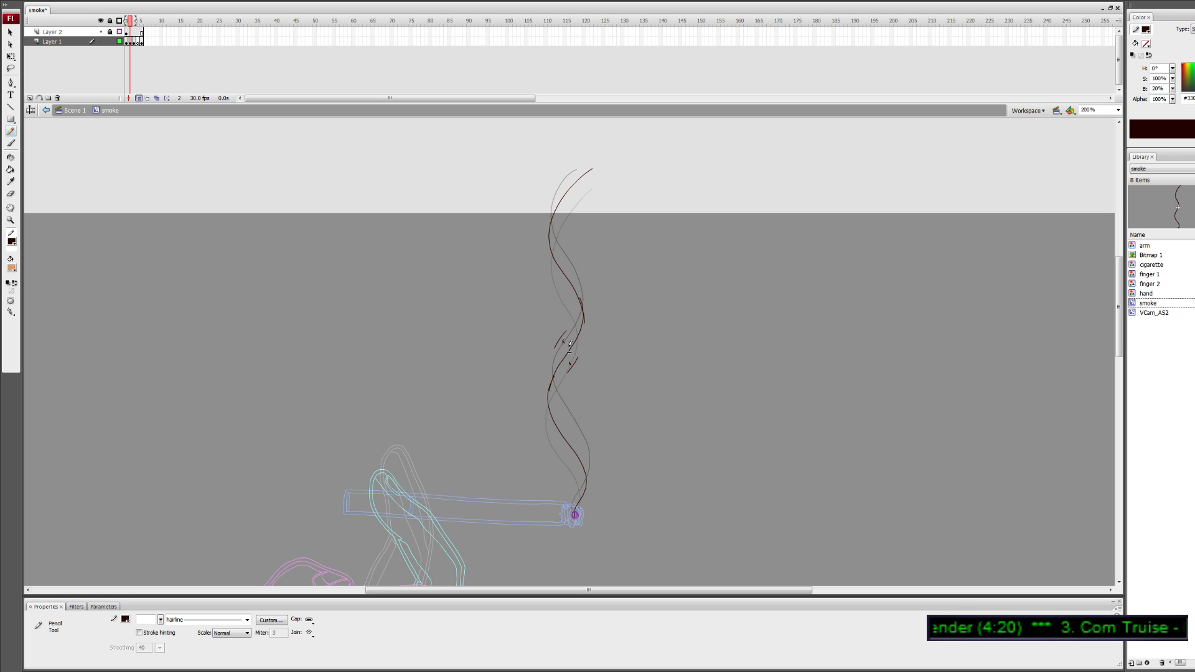
key("ctrl+z")
key("ctrl+z")
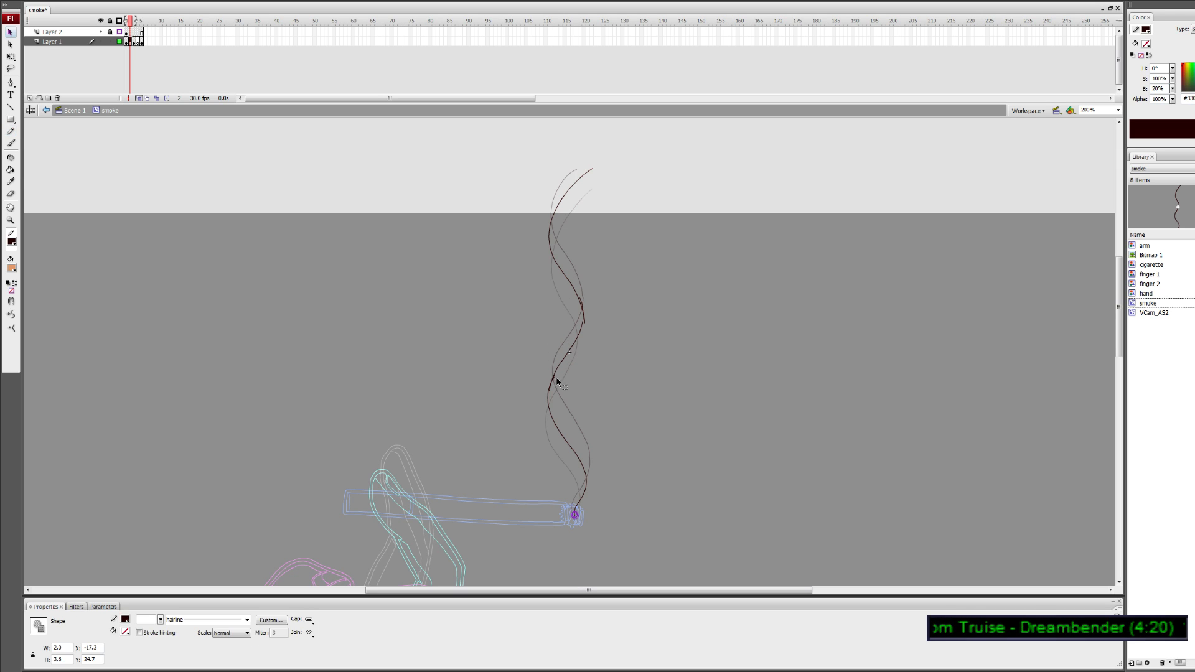
Delete the overlapping stroke ends where the redrawn section meets the rest of frame 2's line, and advance to frame 3
key("v")
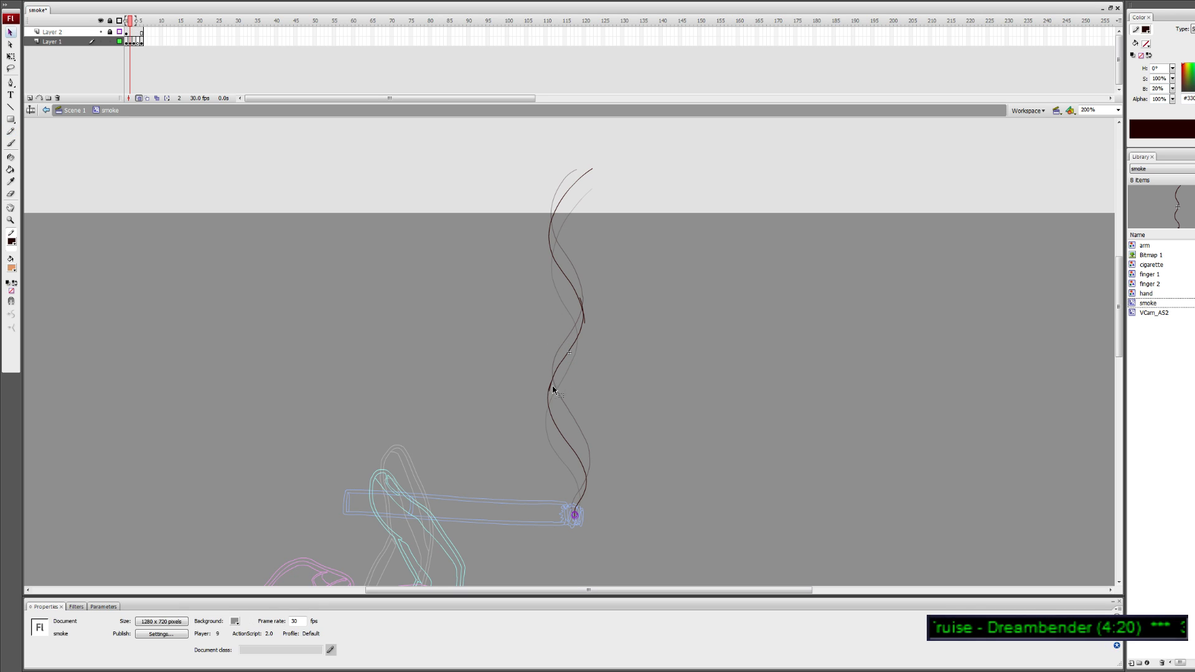
left_click(585, 320)
left_click(582, 301, "shift")
key("Delete")
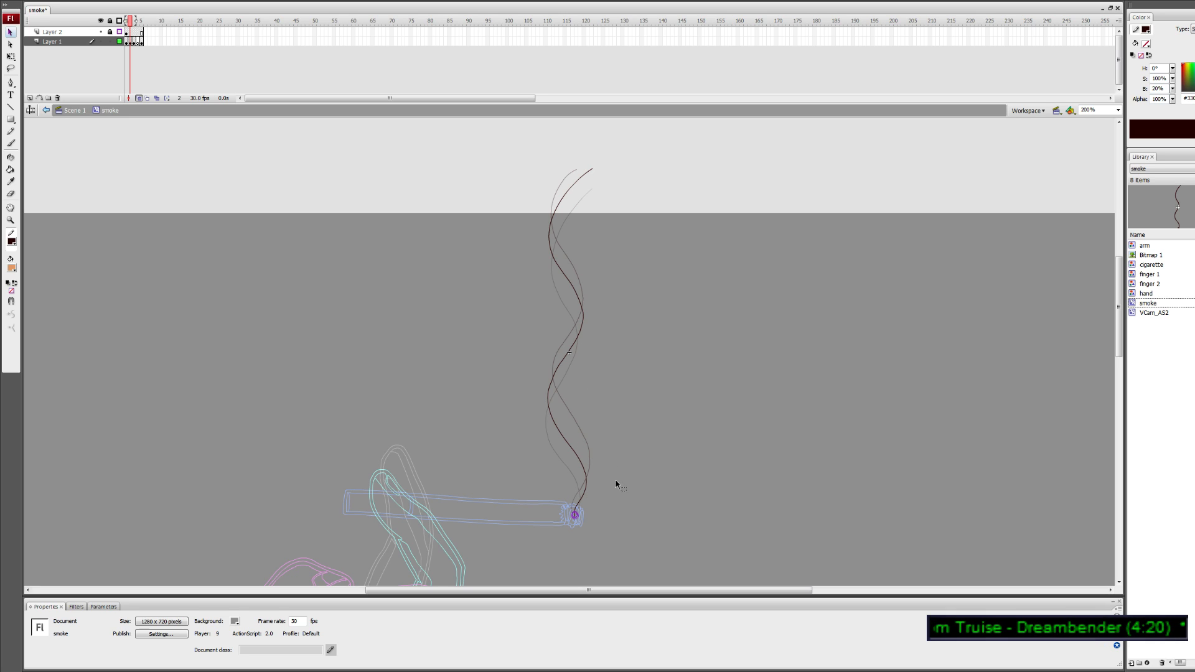
key("period")
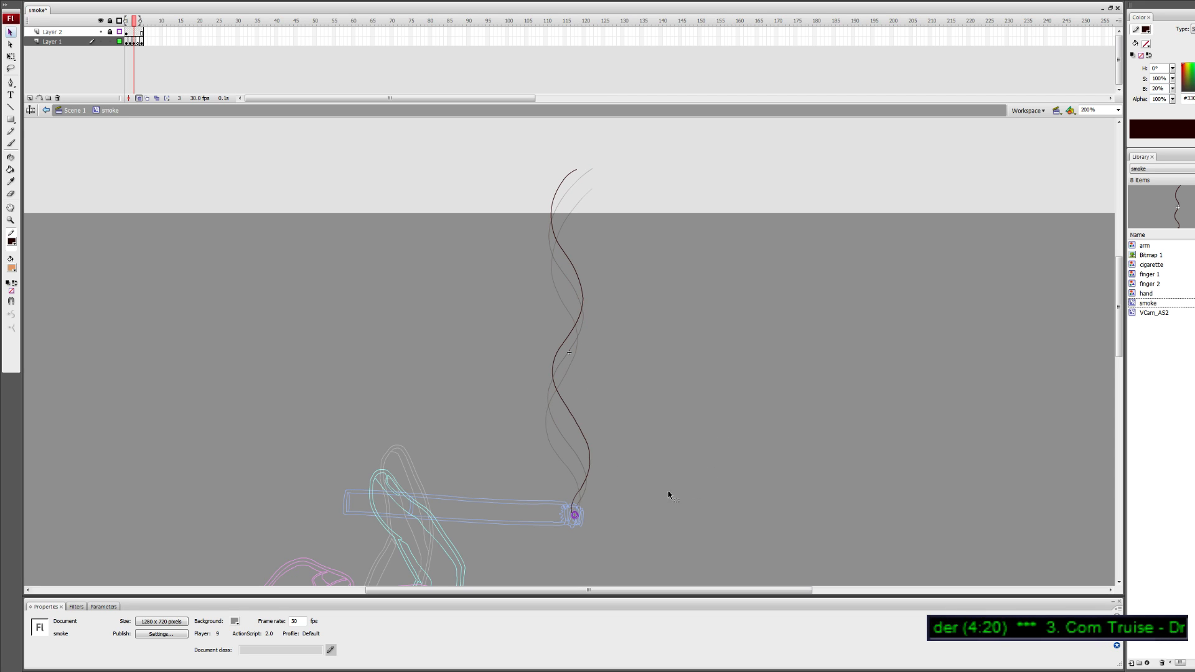
Narrow the onion skin range to one frame on each side of the current frame, and return to frame 3
key("period")
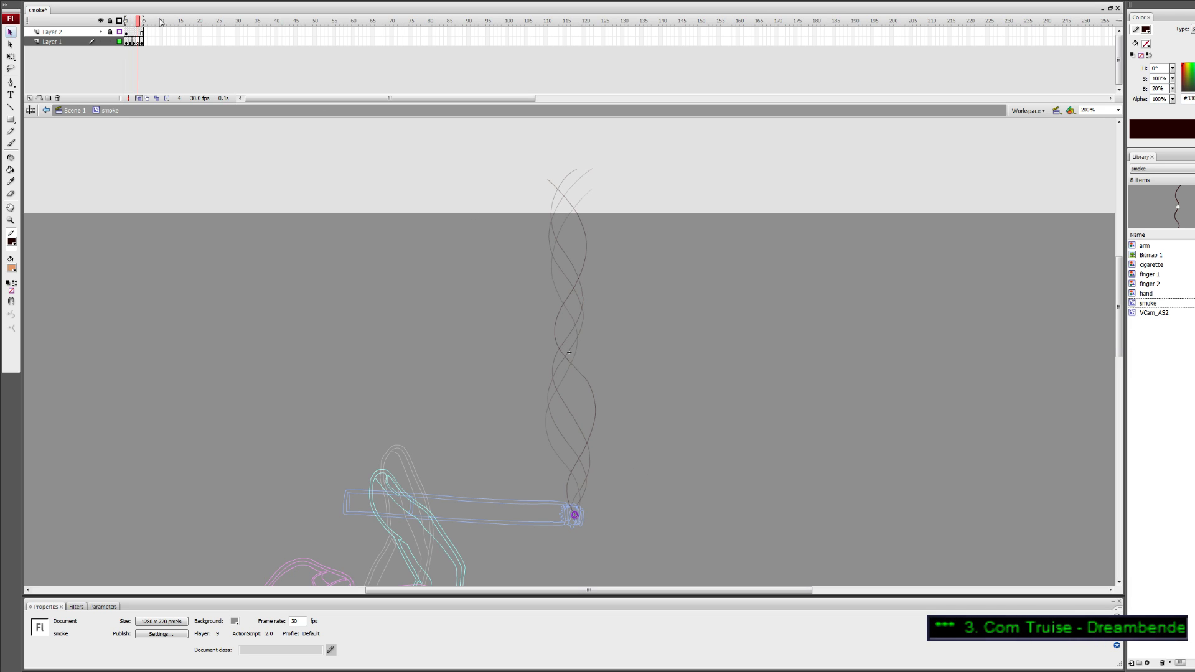
left_click_drag(127, 21, 135, 22)
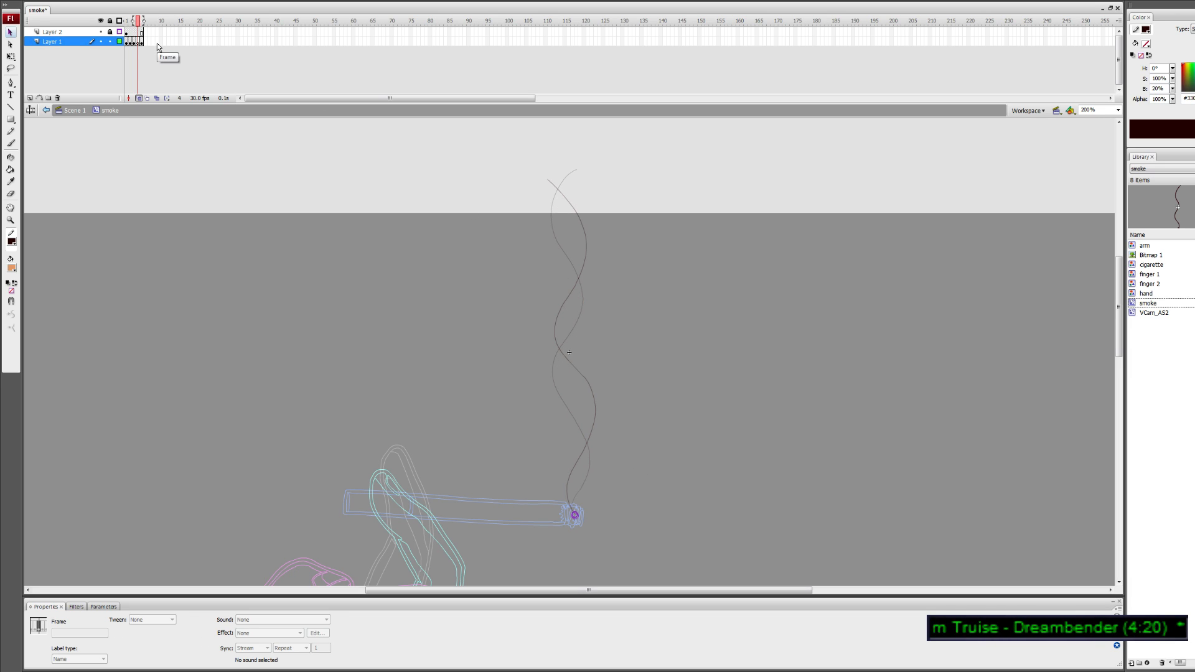
key("comma")
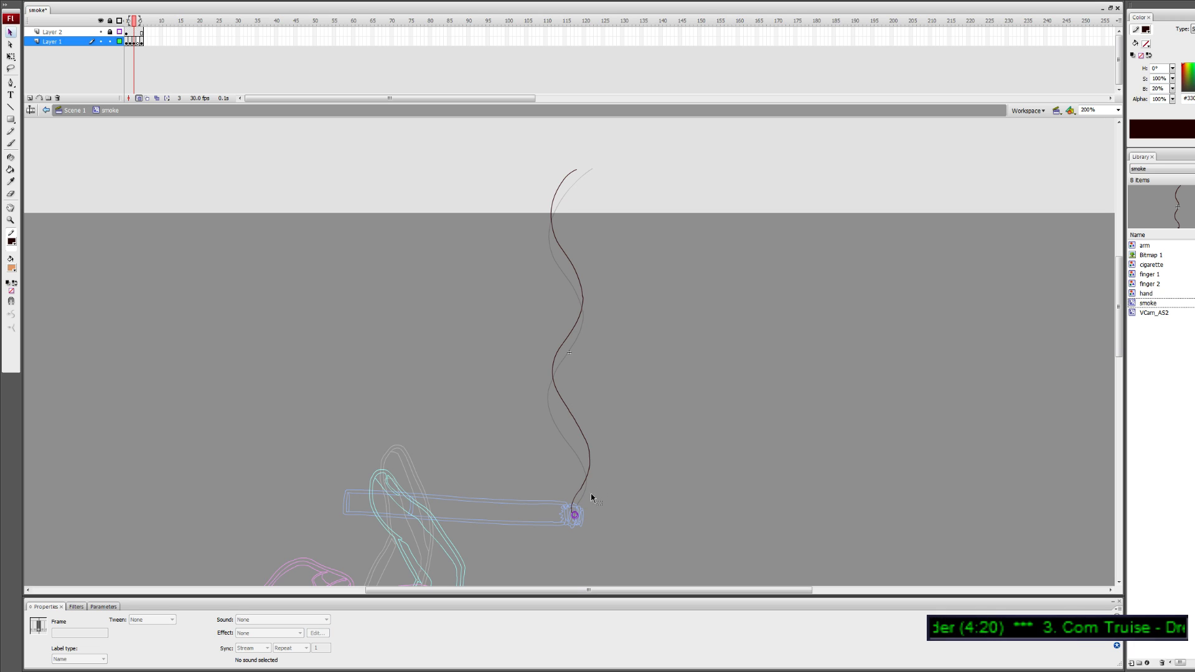
Compare the smoke lines on frames 3 and 5 around blank frame 4, and keep onion skinning on
key("y")
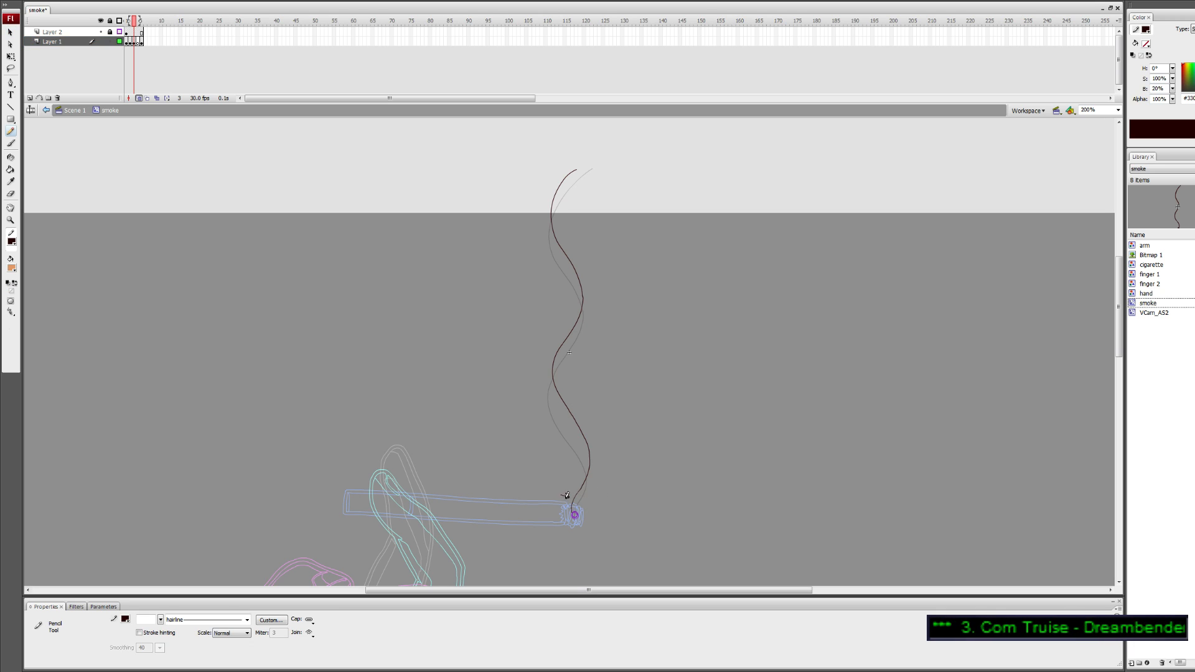
key("period")
key("period")
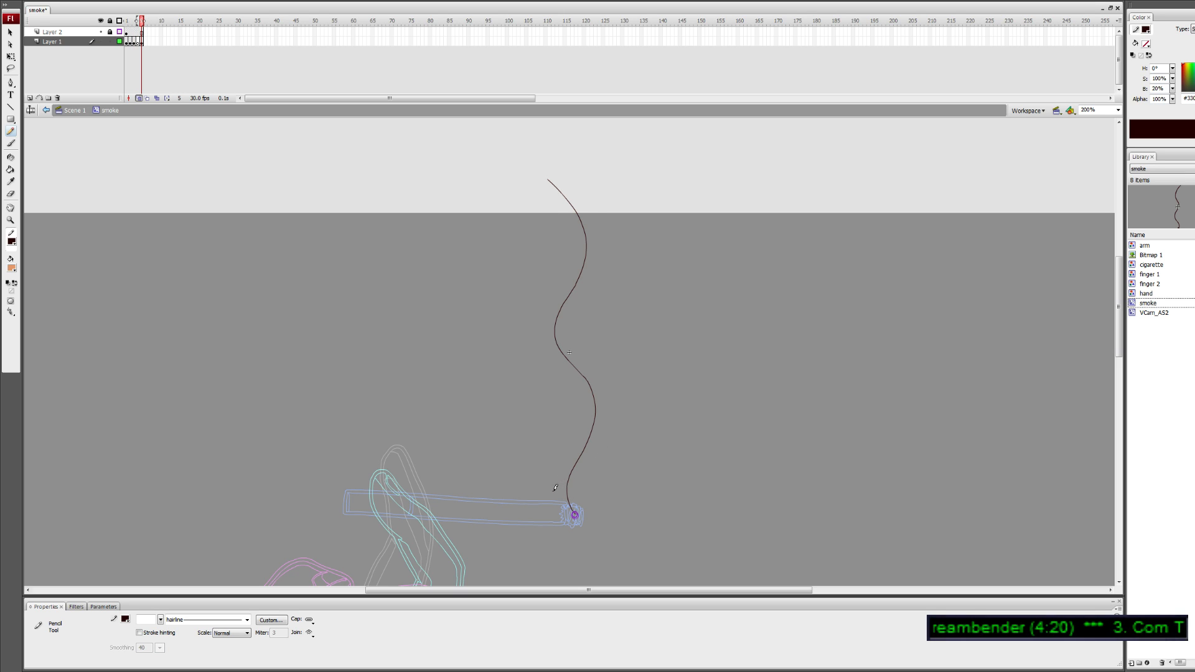
key("comma")
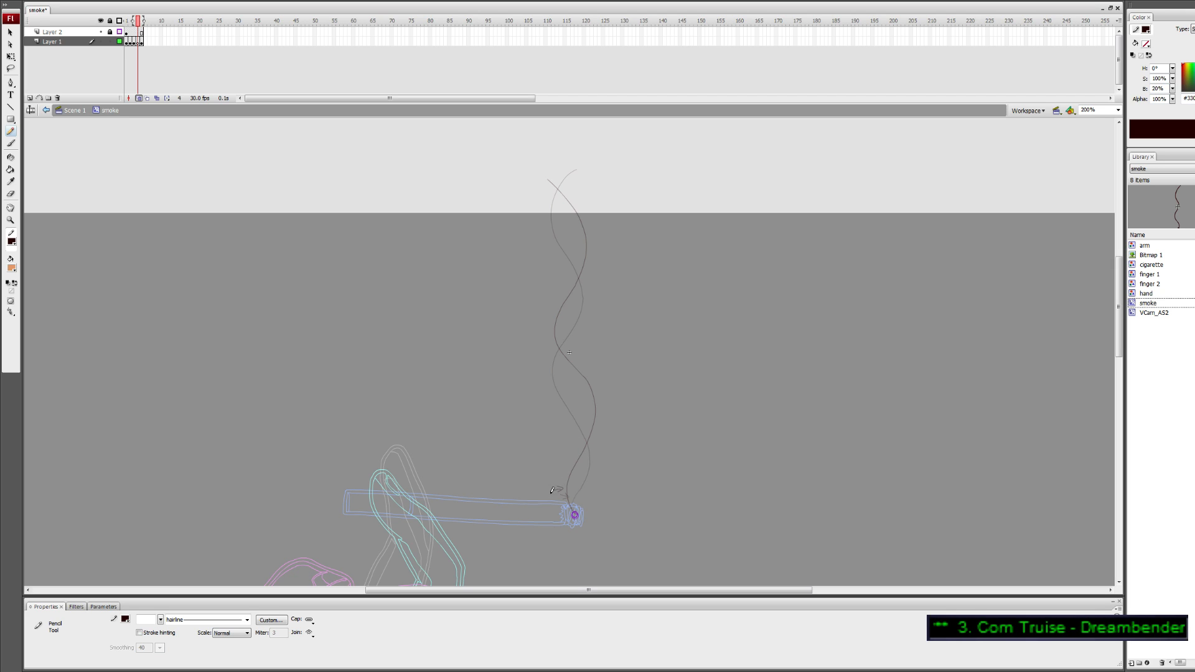
key("comma")
key("e")
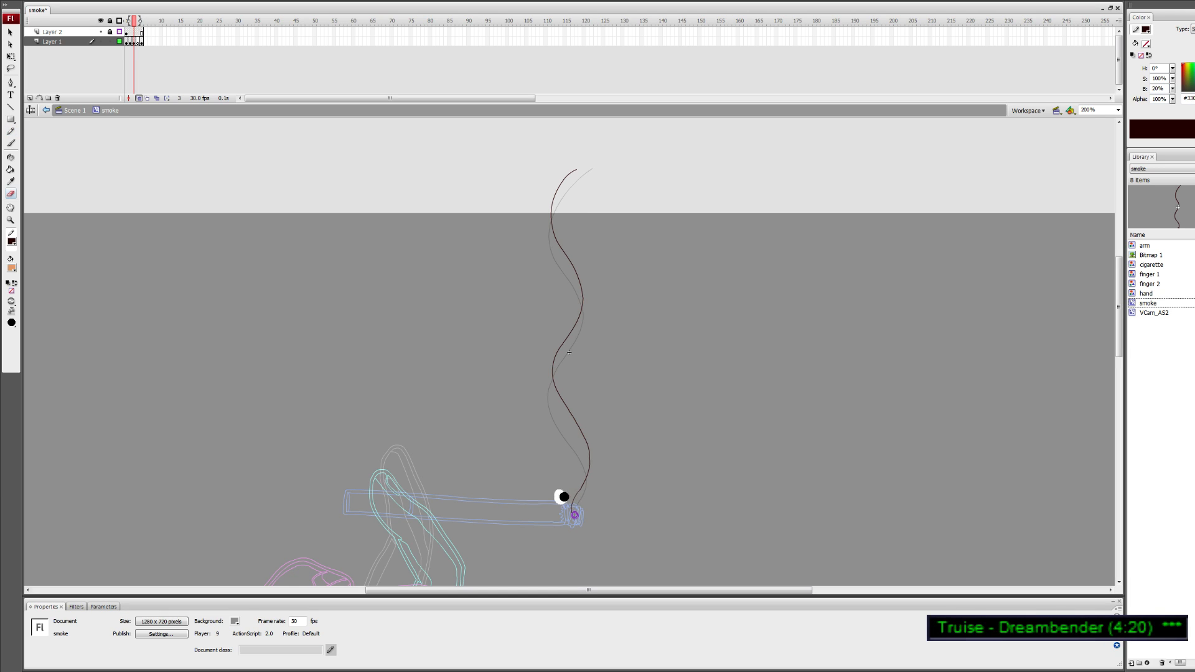
key("period")
key("period")
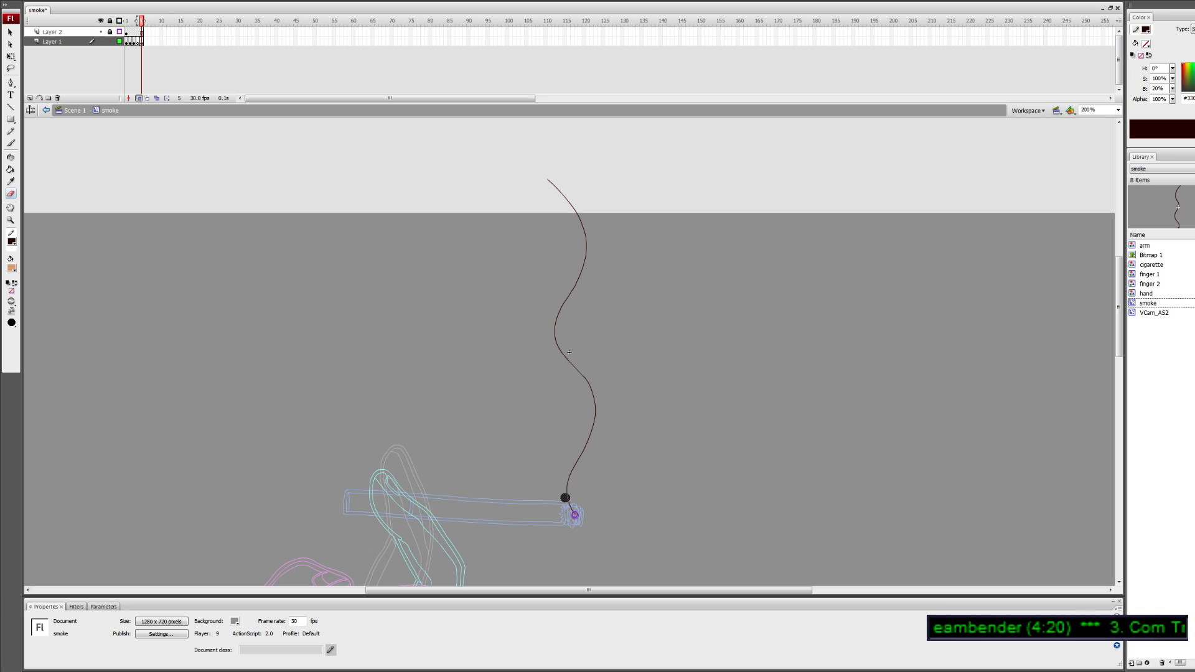
left_click(139, 21)
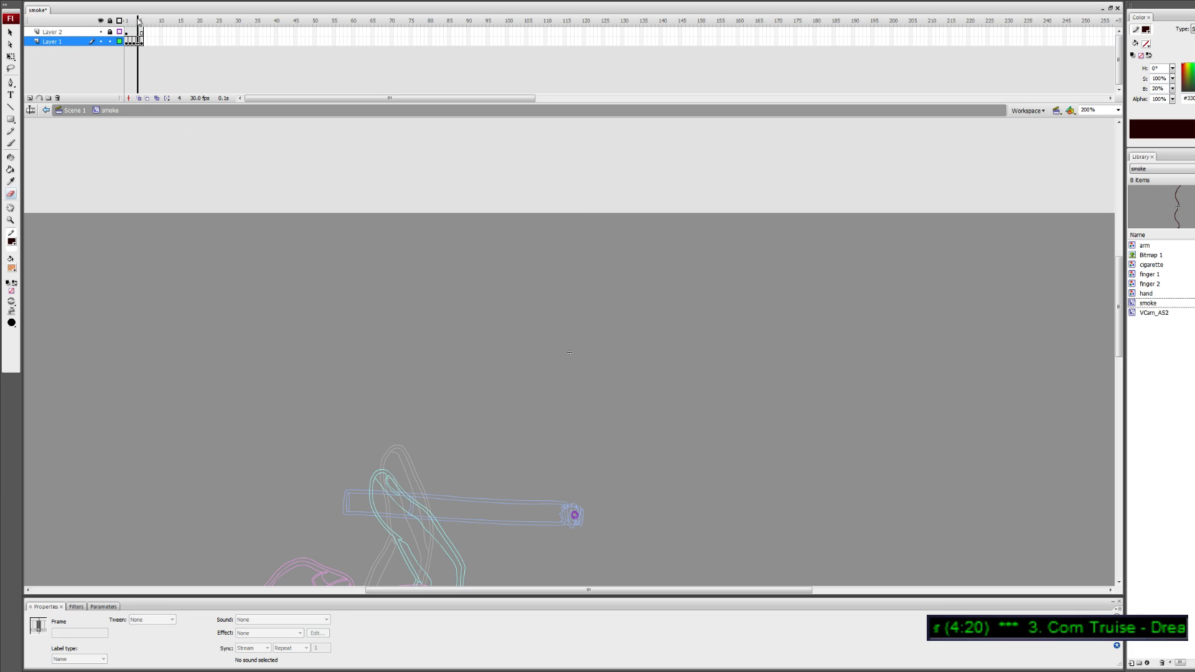
left_click_drag(137, 17, 137, 18)
left_click(138, 98)
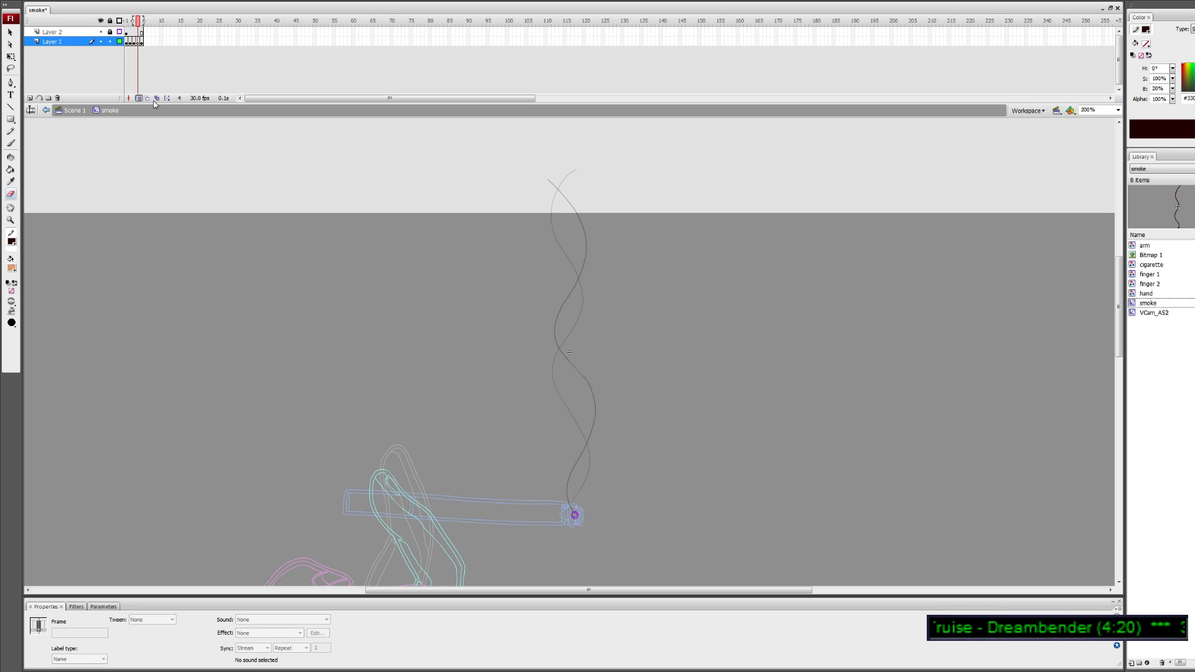
Mark the lower-right bend with short pencil ticks on frames 3 and 5, and erase the trial marks on frame 4
key("y")
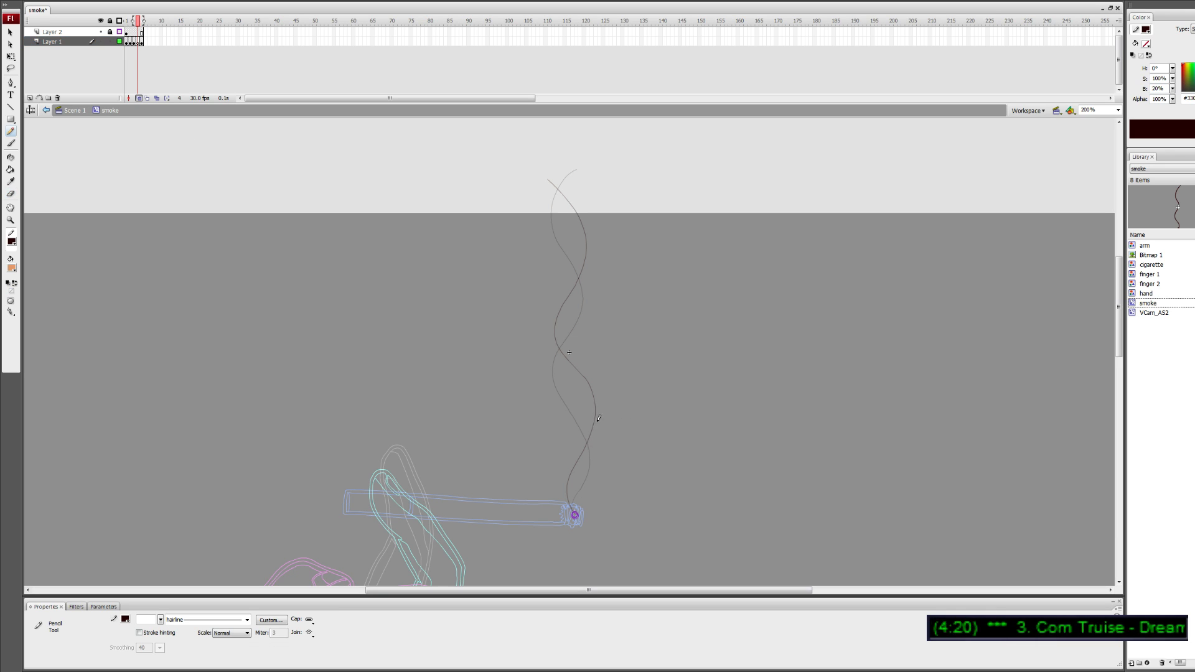
left_click_drag(594, 439, 602, 441)
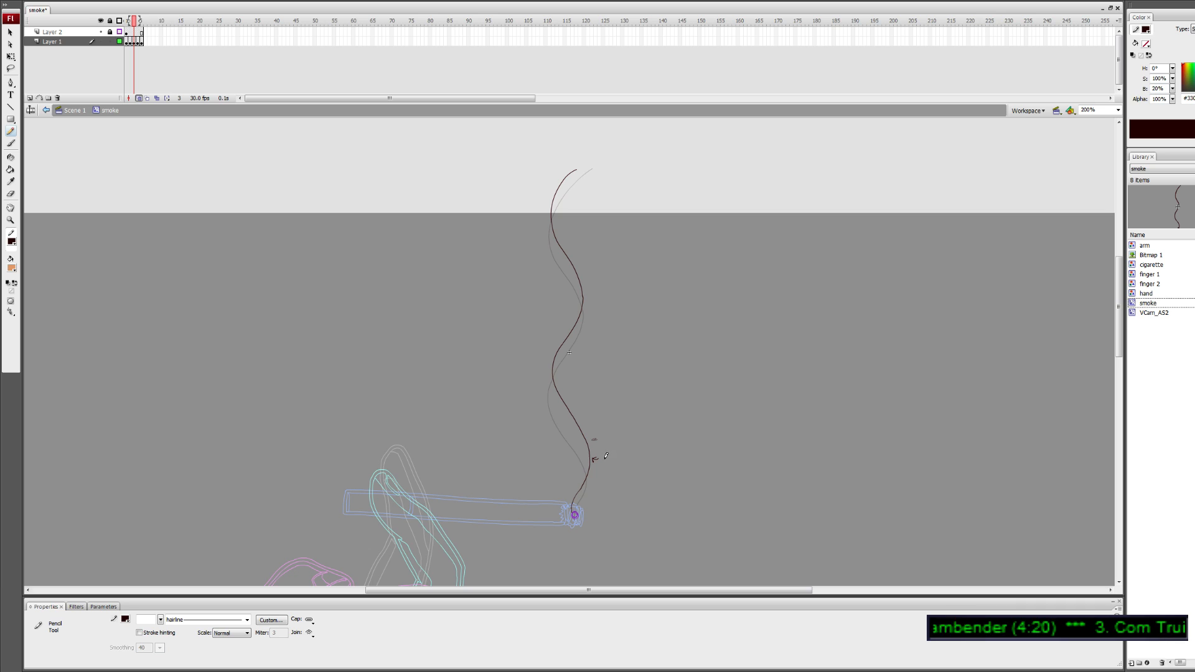
key("period")
key("period")
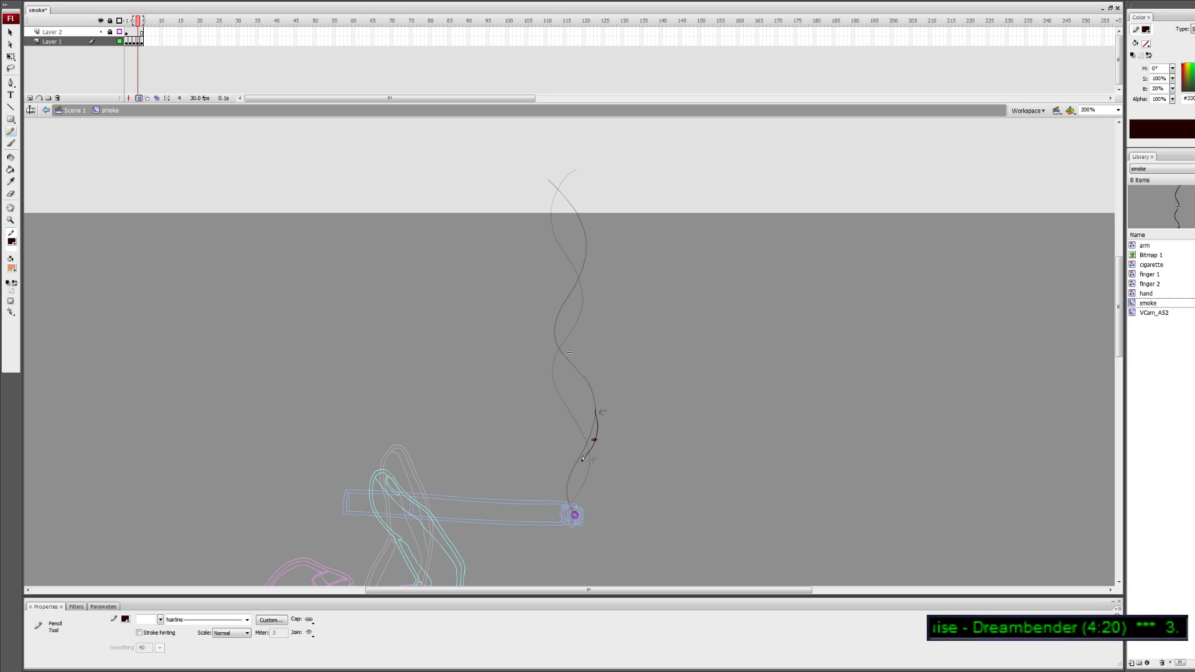
key("e")
left_click(594, 441)
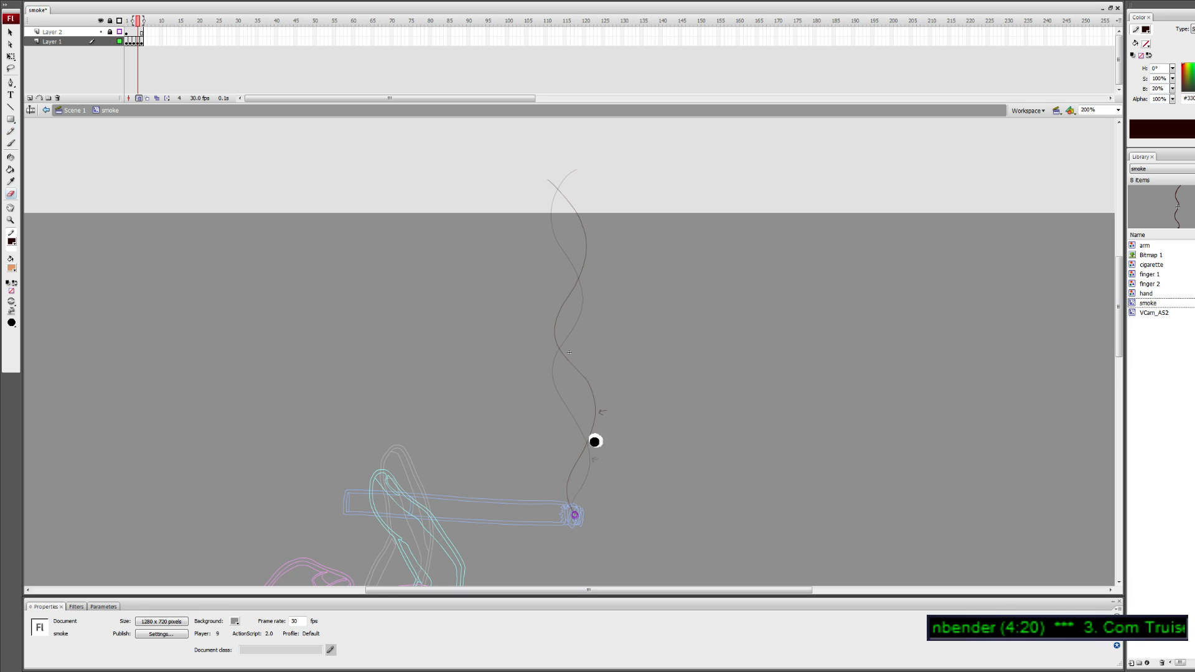
Draw frame 4's wavy in-between line with the Pencil tool, from the cigarette tip up to the top between the onion-skinned neighbours
key("y")
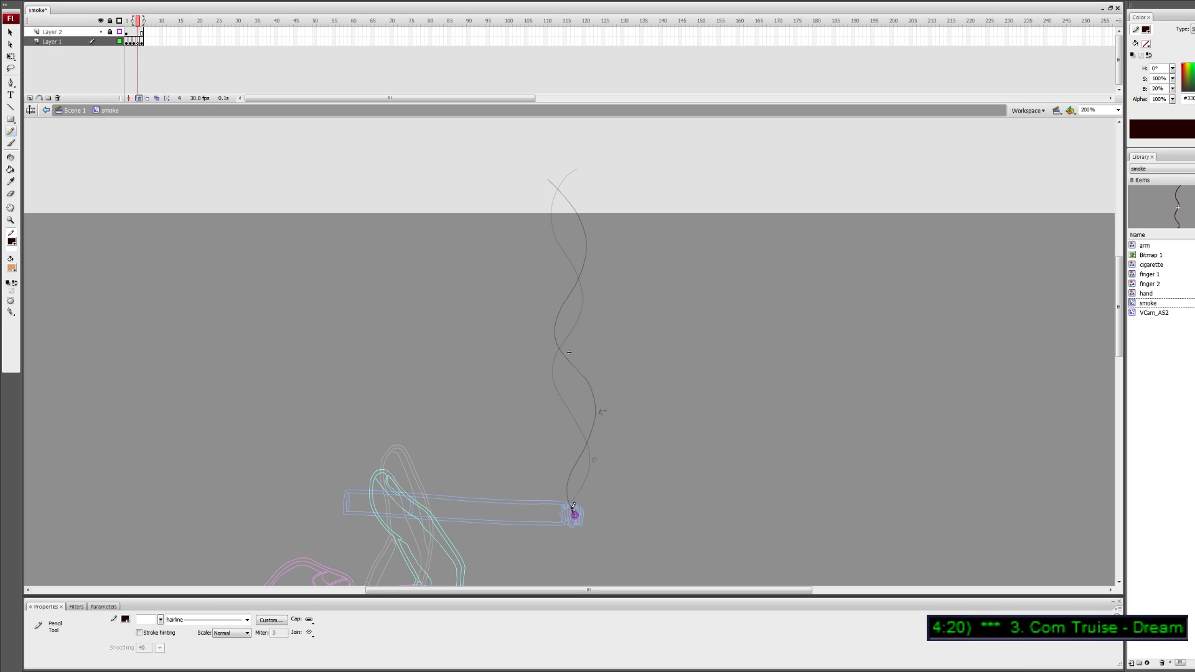
mouse_move(576, 511)
left_mouse_down()
mouse_move(571, 489)
mouse_move(599, 430)
mouse_move(556, 341)
left_mouse_up()
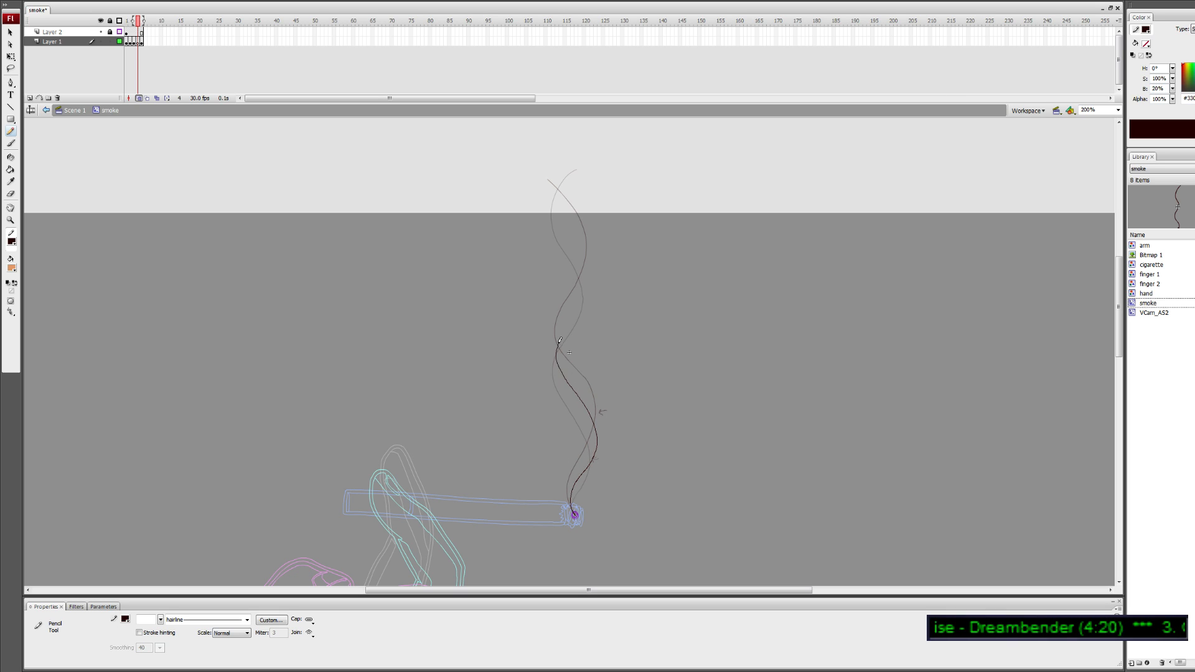
mouse_move(574, 515)
left_mouse_down()
mouse_move(595, 424)
mouse_move(554, 352)
mouse_move(585, 275)
left_mouse_up()
mouse_move(574, 506)
left_mouse_down()
mouse_move(593, 413)
mouse_move(557, 368)
mouse_move(560, 323)
mouse_move(585, 272)
mouse_move(556, 181)
mouse_move(566, 171)
left_mouse_up()
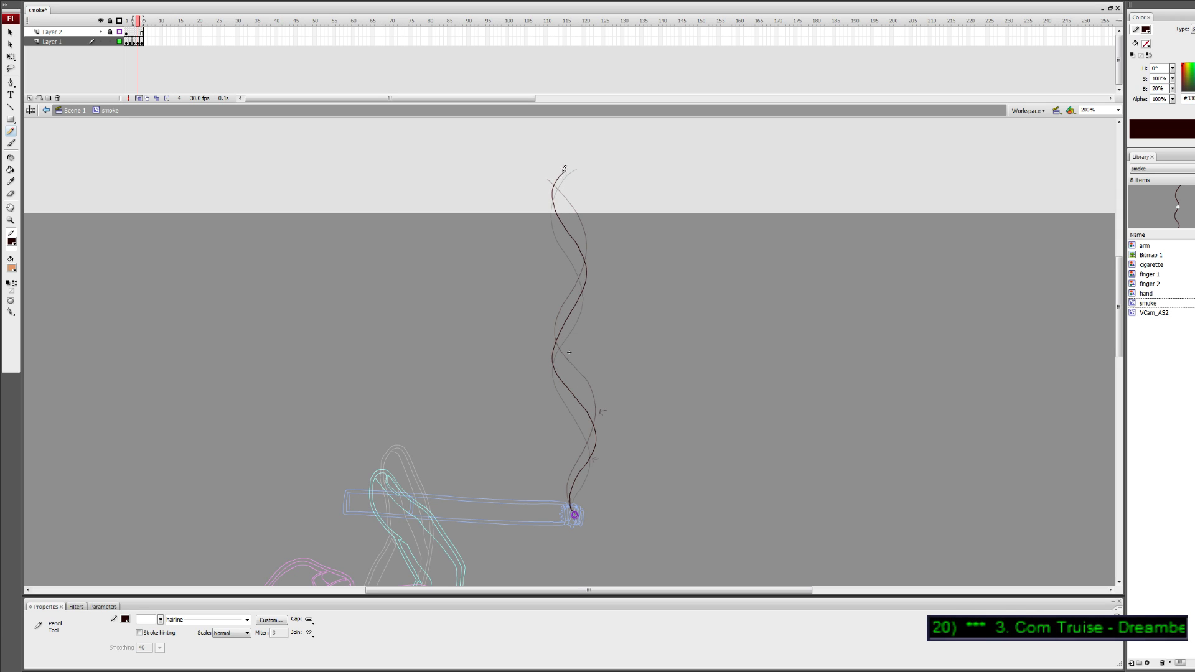
Select the top bend of frame 4's line and adjust its end slightly with Free Transform
key("v")
left_click_drag(532, 155, 597, 255)
key("q")
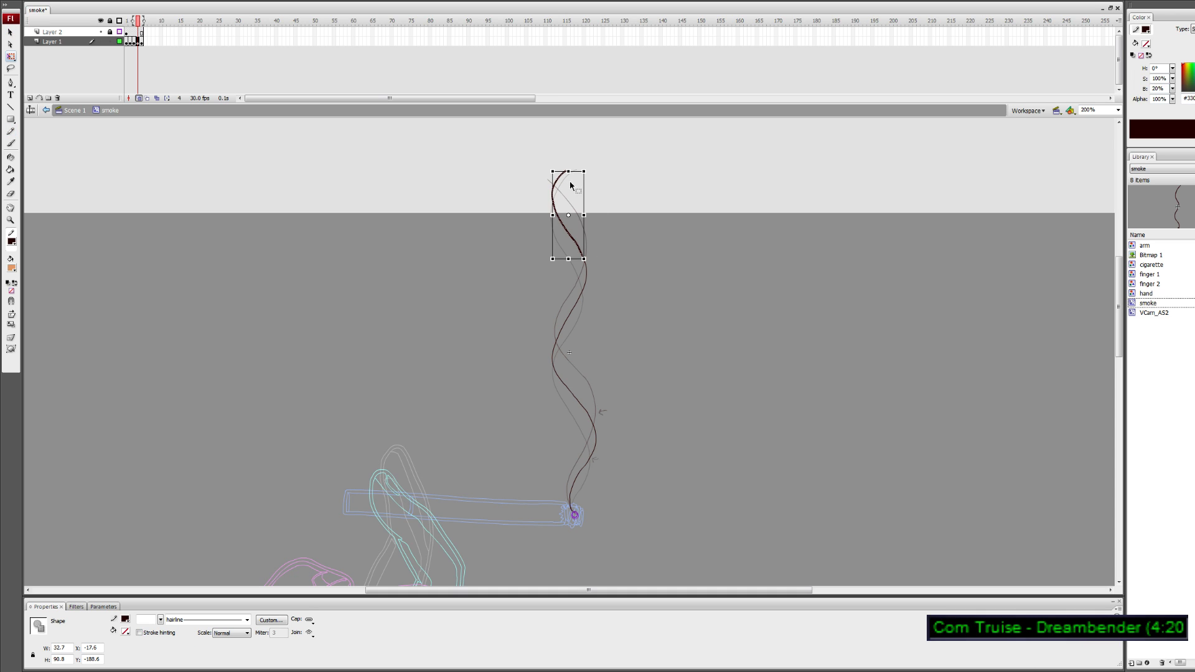
left_click(569, 177)
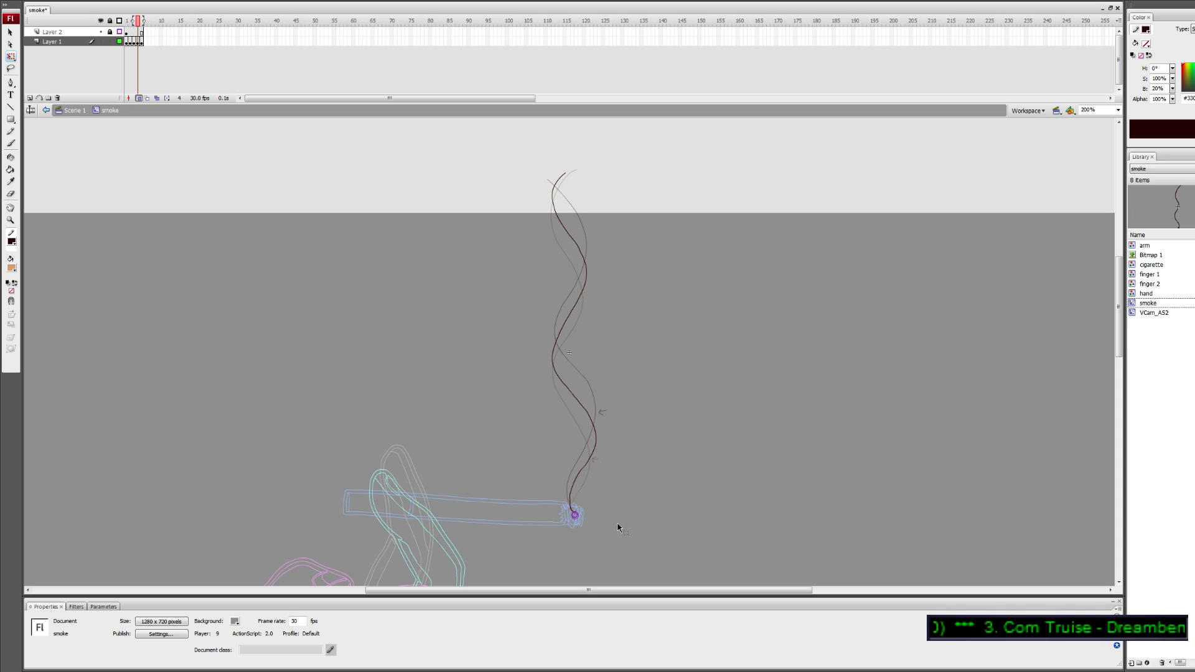
Turn off onion skinning, erase the guide ticks on frames 5 and 3, and step back to frame 1
left_click(139, 98)
mouse_move(138, 23)
left_mouse_down()
mouse_move(127, 23)
mouse_move(141, 22)
left_mouse_up()
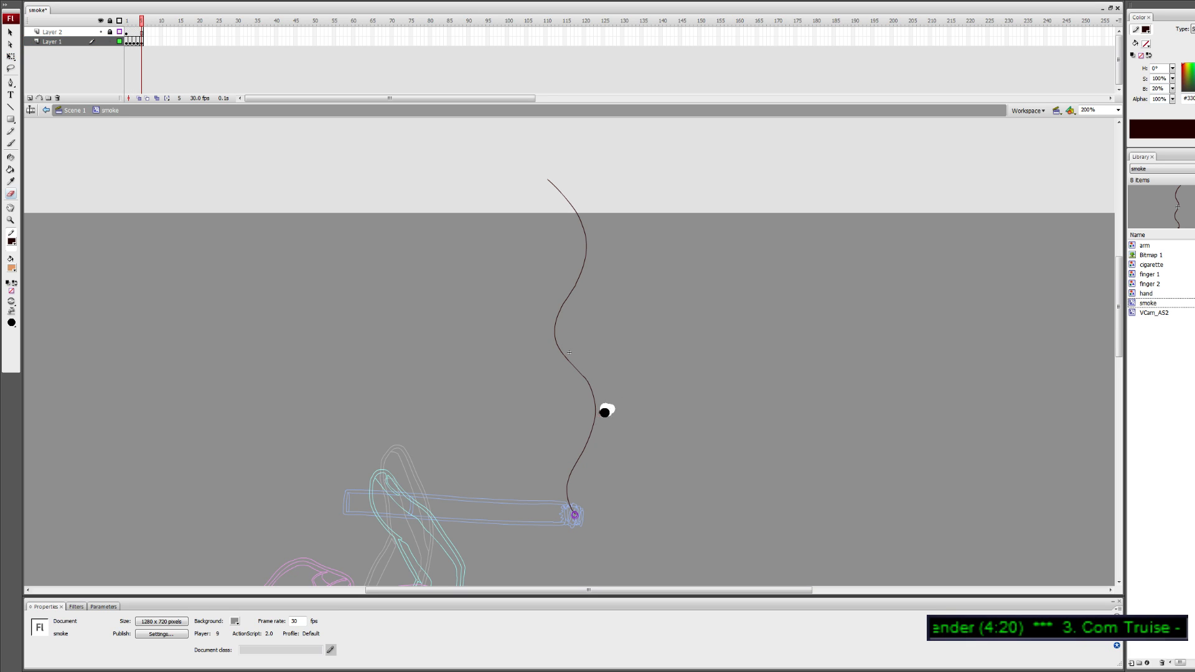
key("comma")
key("comma")
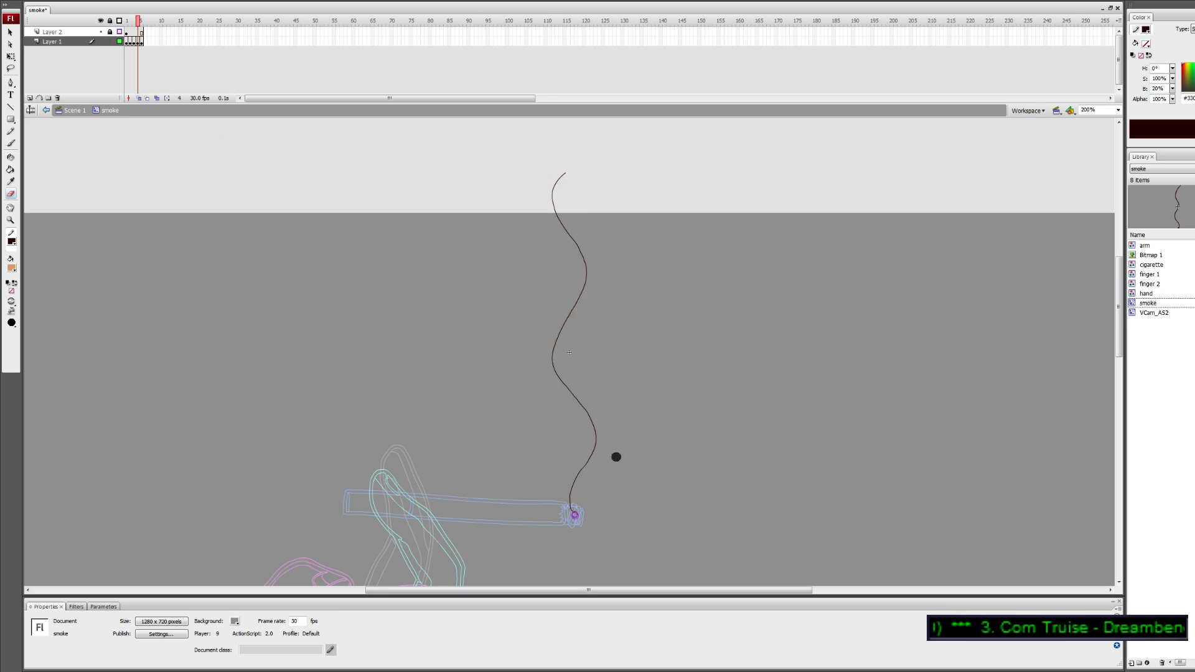
key("comma")
key("comma")
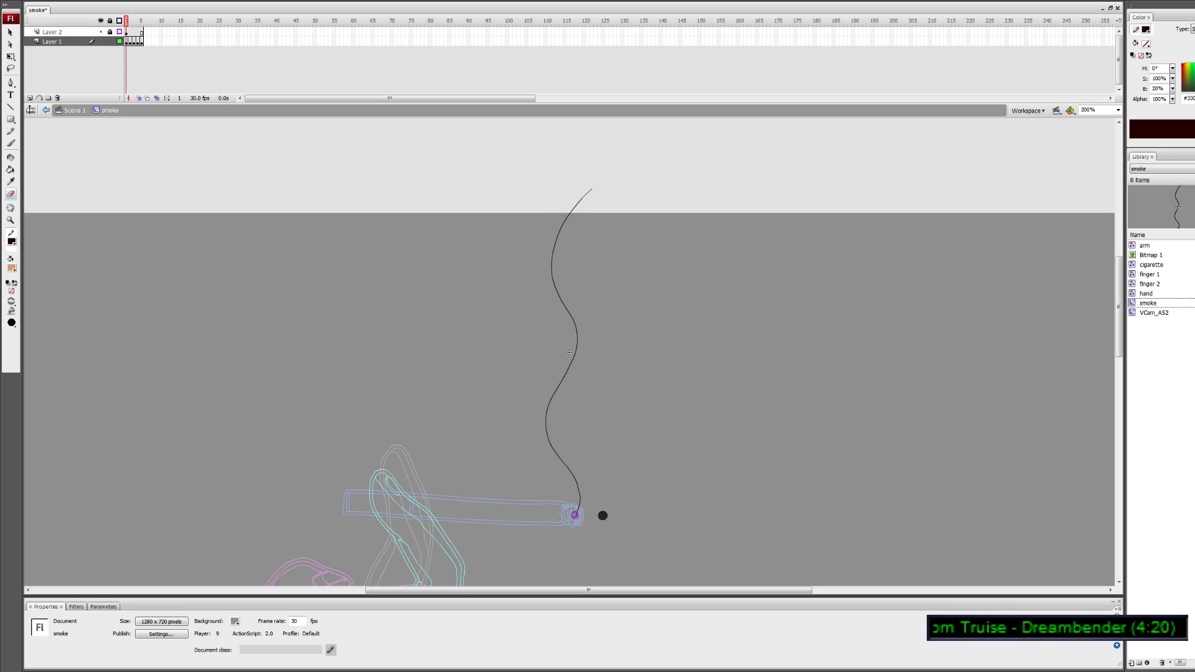
Copy frame 1's smoke line to a closing keyframe beyond frame 5 on Layer 1, and remove the extra frame near the start
key("F5")
left_click(130, 43)
left_click_drag(132, 47, 166, 41)
left_click(131, 22)
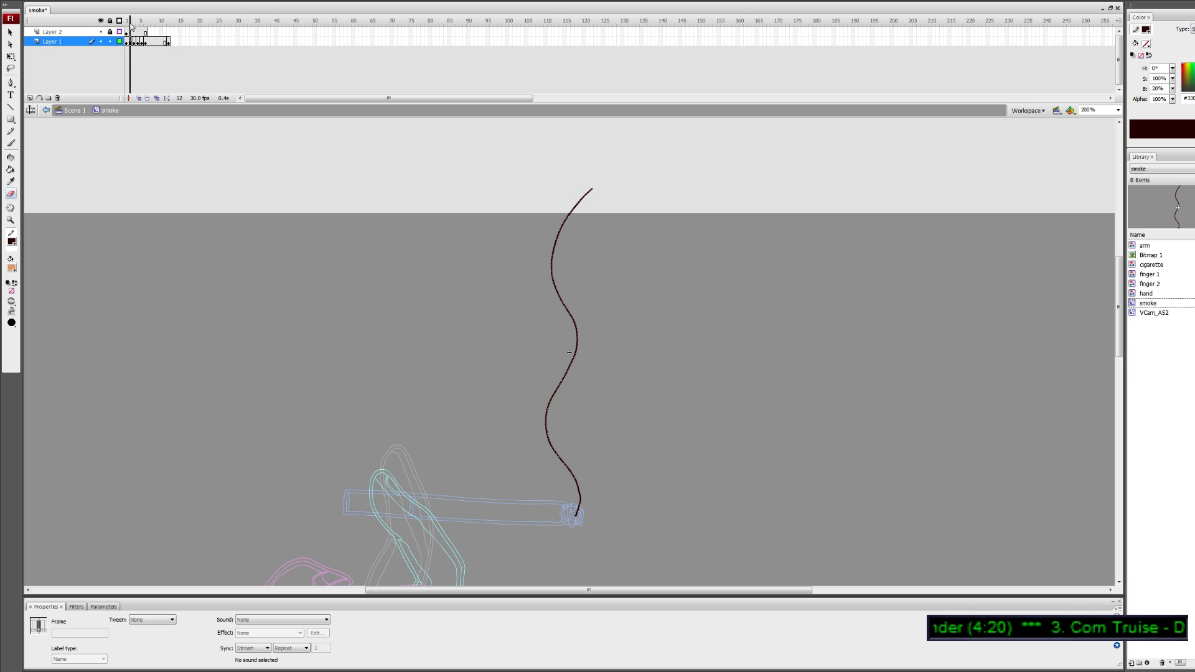
key("shift+F5")
Insert blank keyframes between frame 5 and the closing keyframe, and remove surplus frames so Layer 1 ends at frame 9
left_click(146, 45)
key("F7")
key("F7")
key("F7")
key("F7")
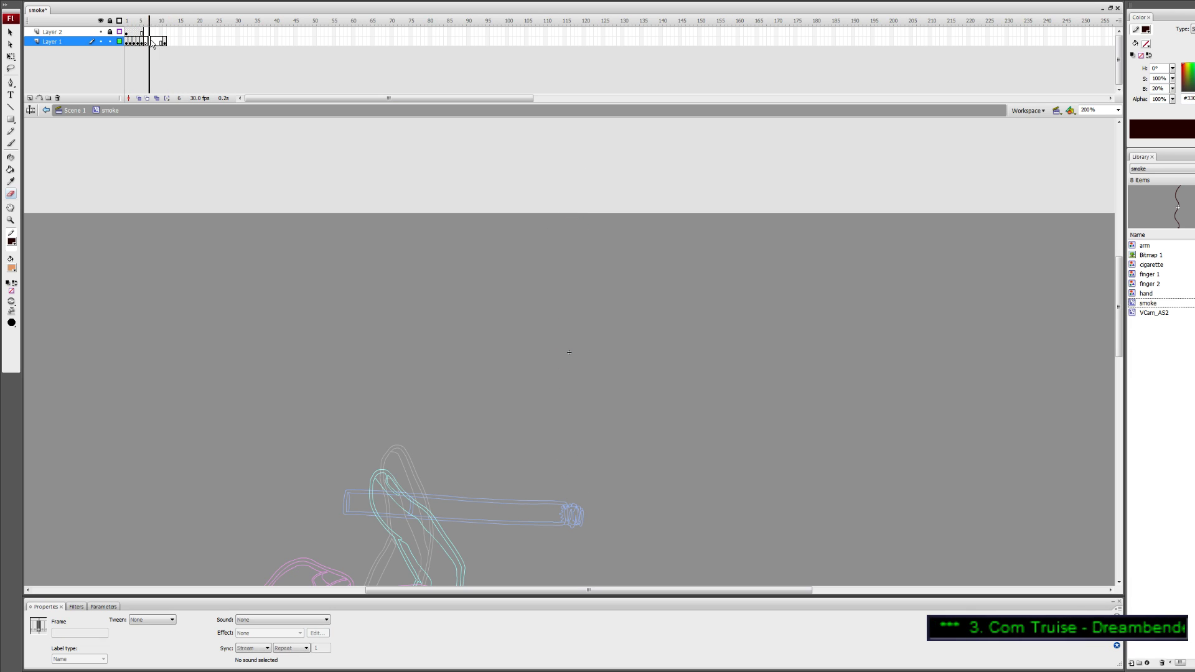
left_click(161, 21)
key("shift+F5")
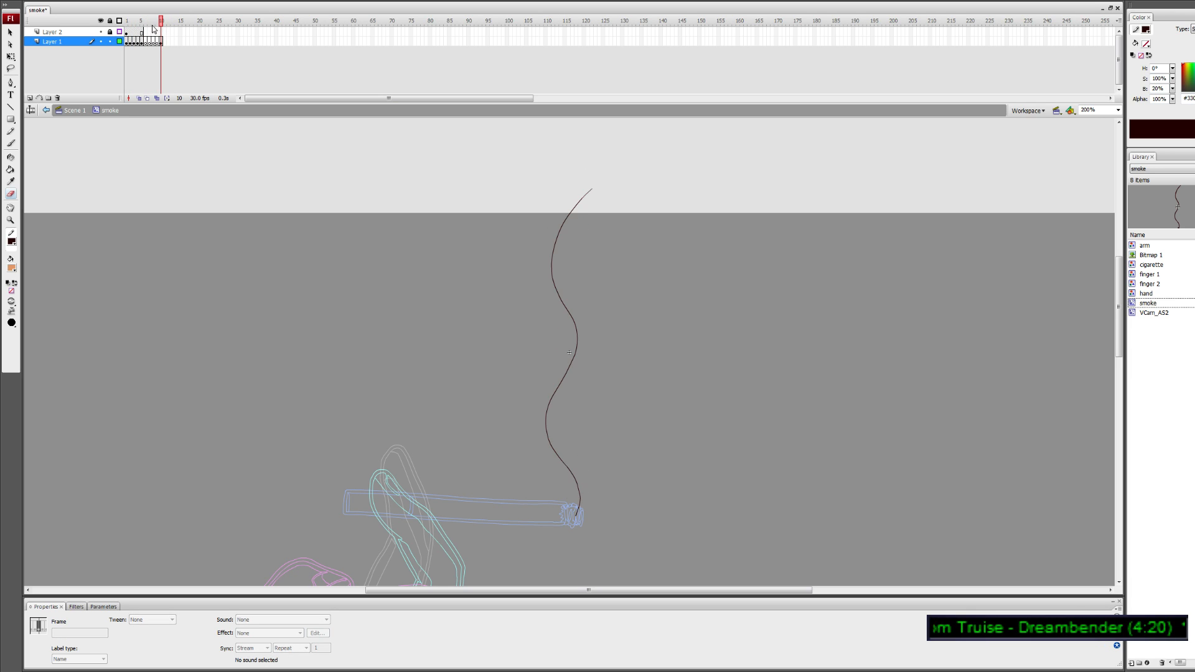
left_click(153, 23)
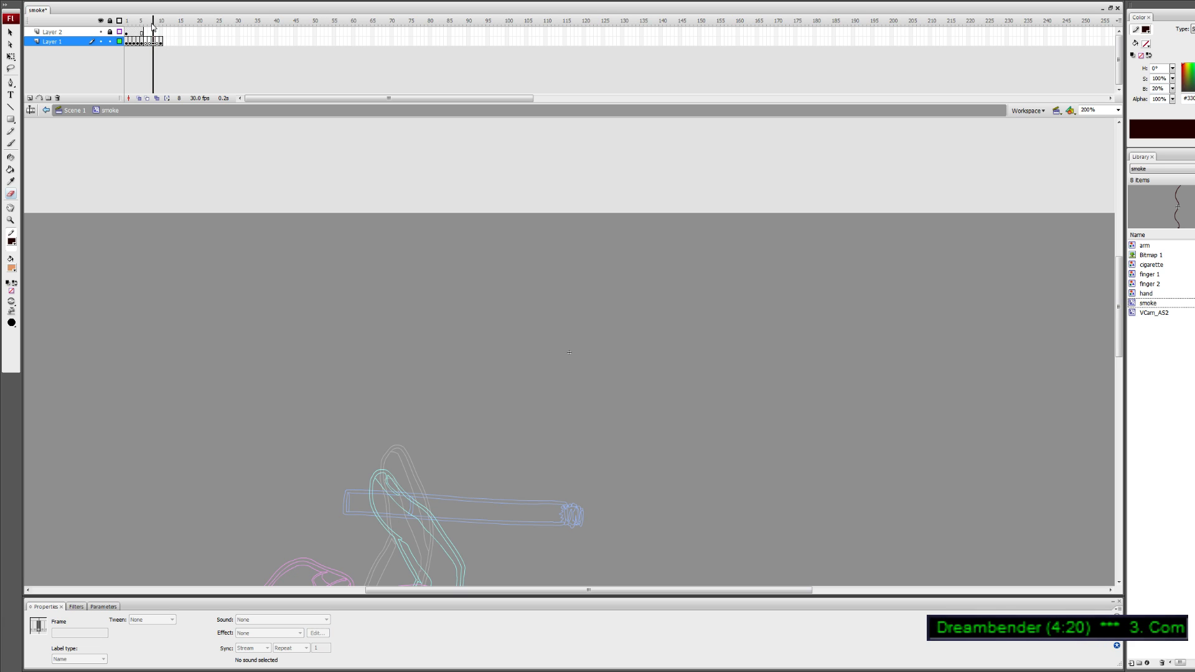
left_click(151, 24)
left_click(151, 42)
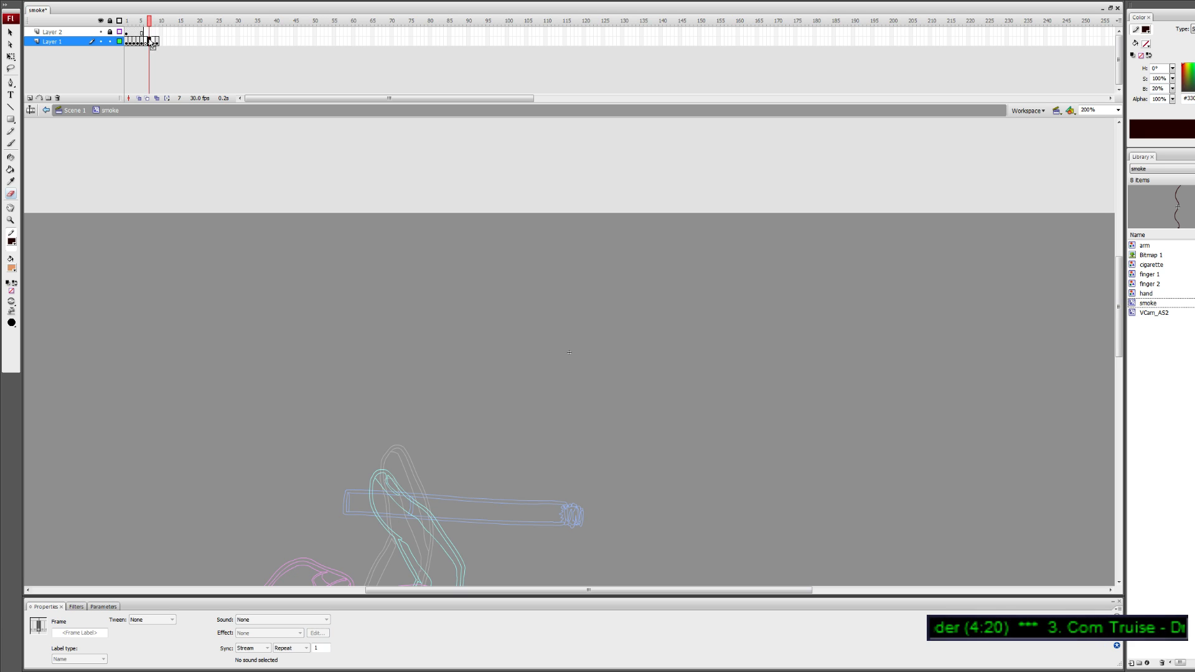
key("shift+F5")
Turn on onion skinning at blank frame 7, and extend its range to include frames 5 and 9
left_click(146, 24)
left_click(143, 23)
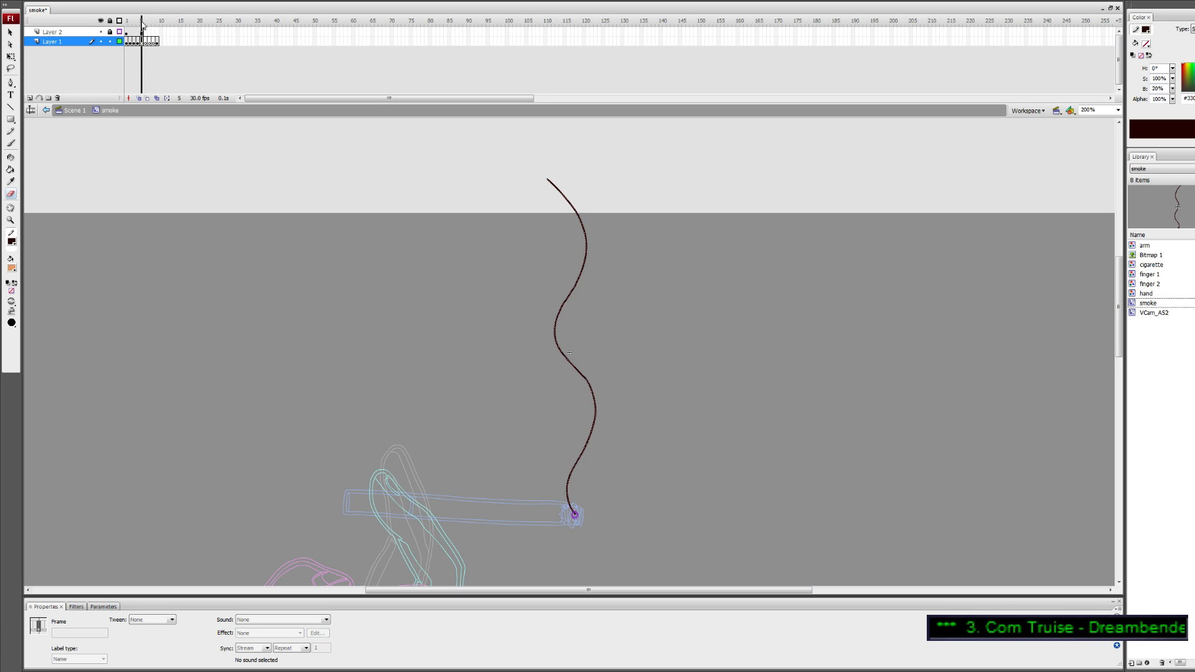
left_click_drag(142, 23, 151, 23)
key("comma")
left_click(151, 42)
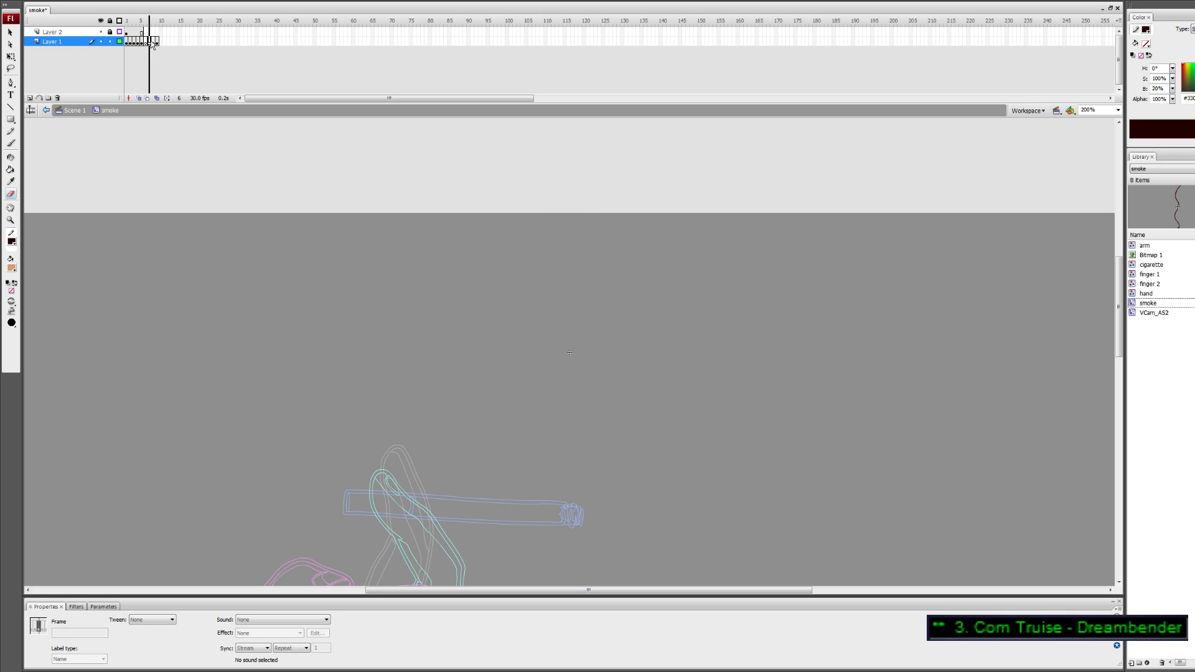
left_click(141, 97)
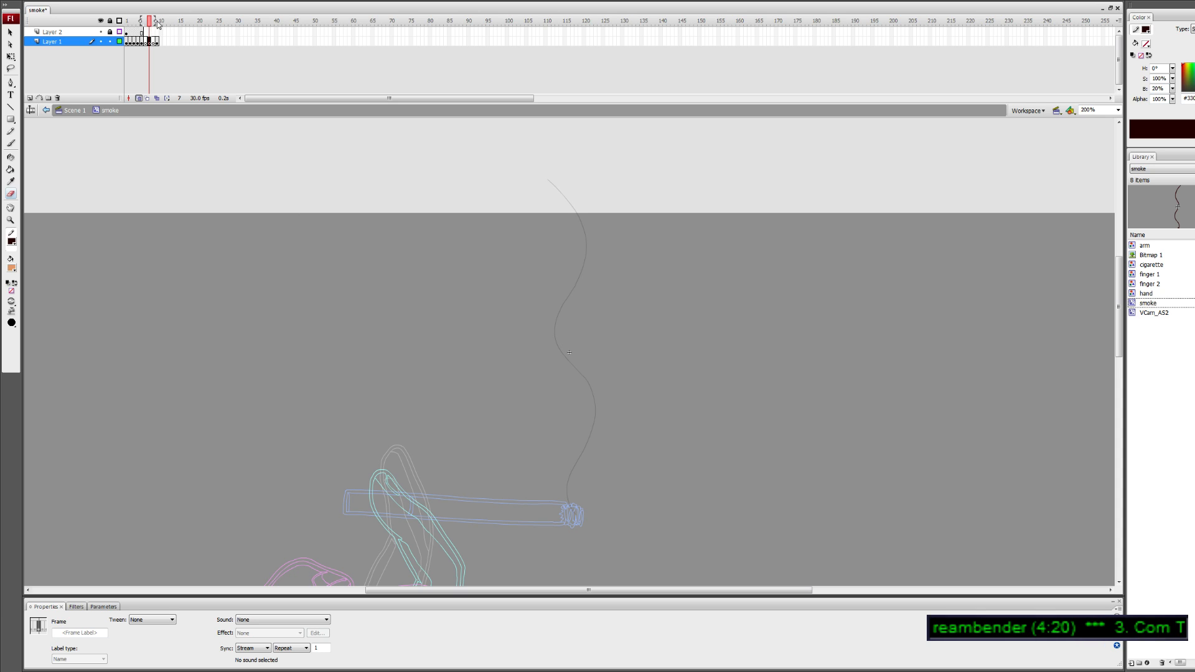
left_click_drag(157, 24, 160, 23)
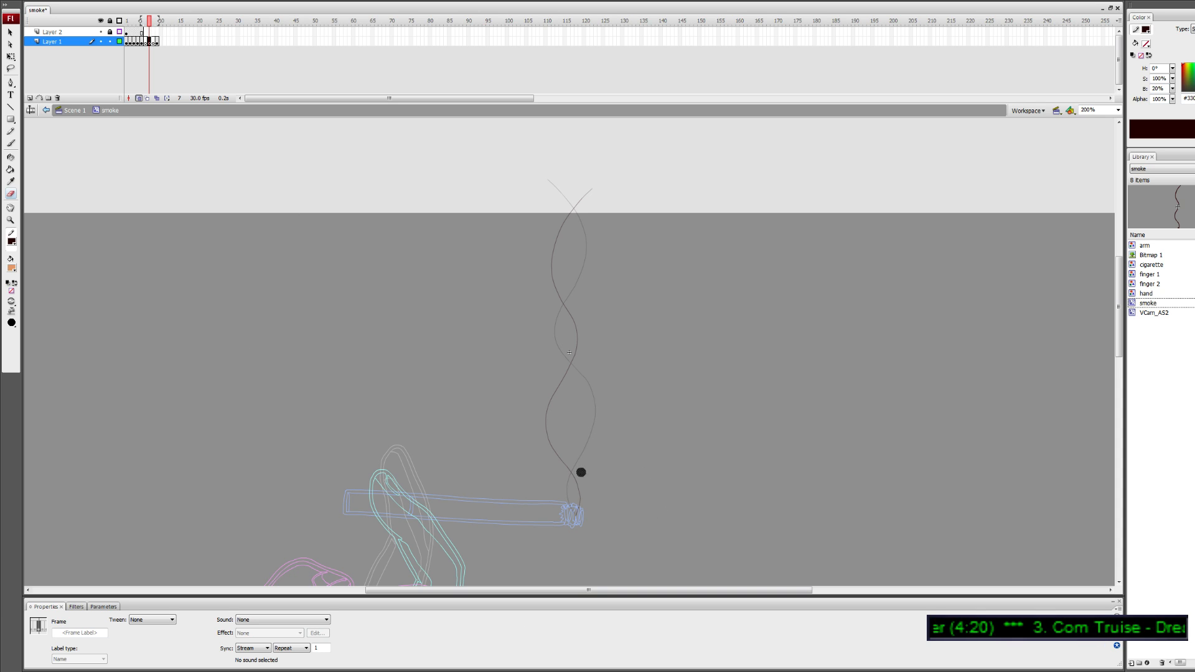
Mark the lower-left bend of frame 5's line with a short pencil tick, and advance to frame 7
key("comma")
key("comma")
key("y")
key("ctrl+a")
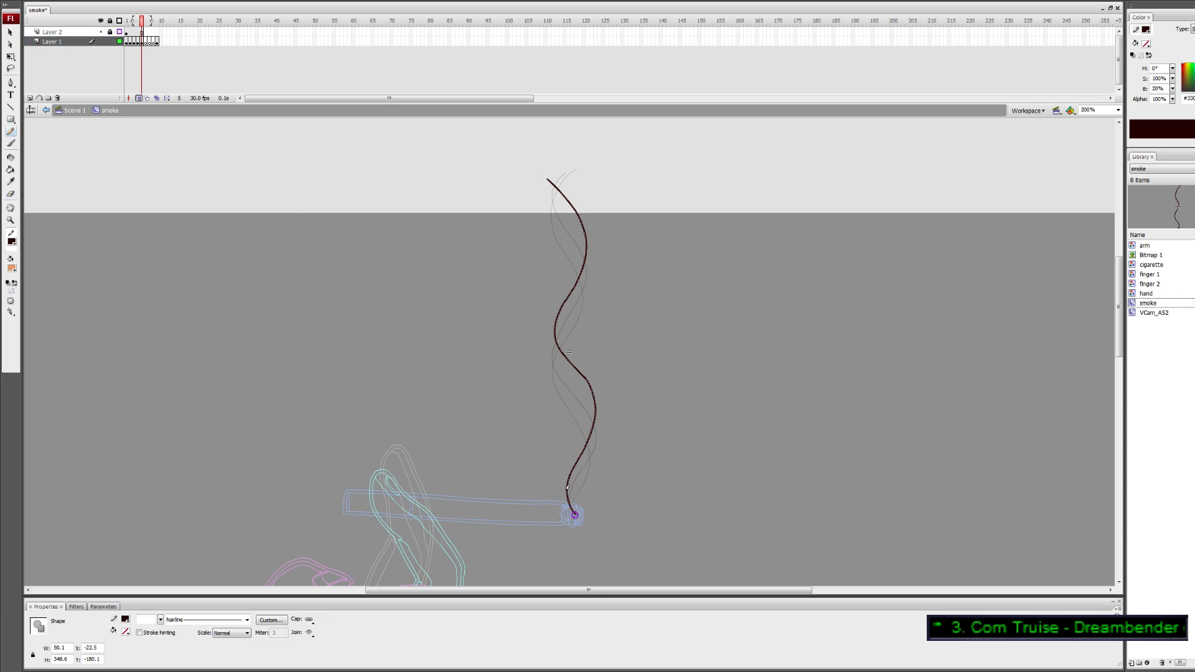
left_click_drag(562, 485, 557, 489)
key("period")
key("period")
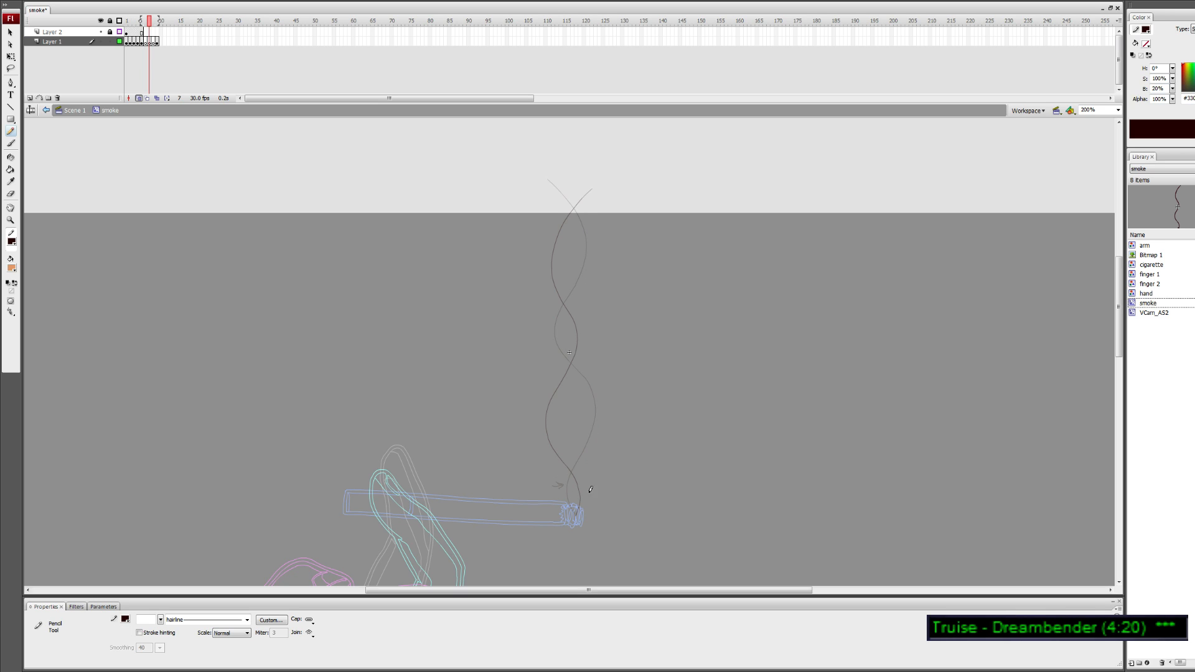
left_click_drag(526, 438, 540, 436)
key("ctrl+z")
key("ctrl+z")
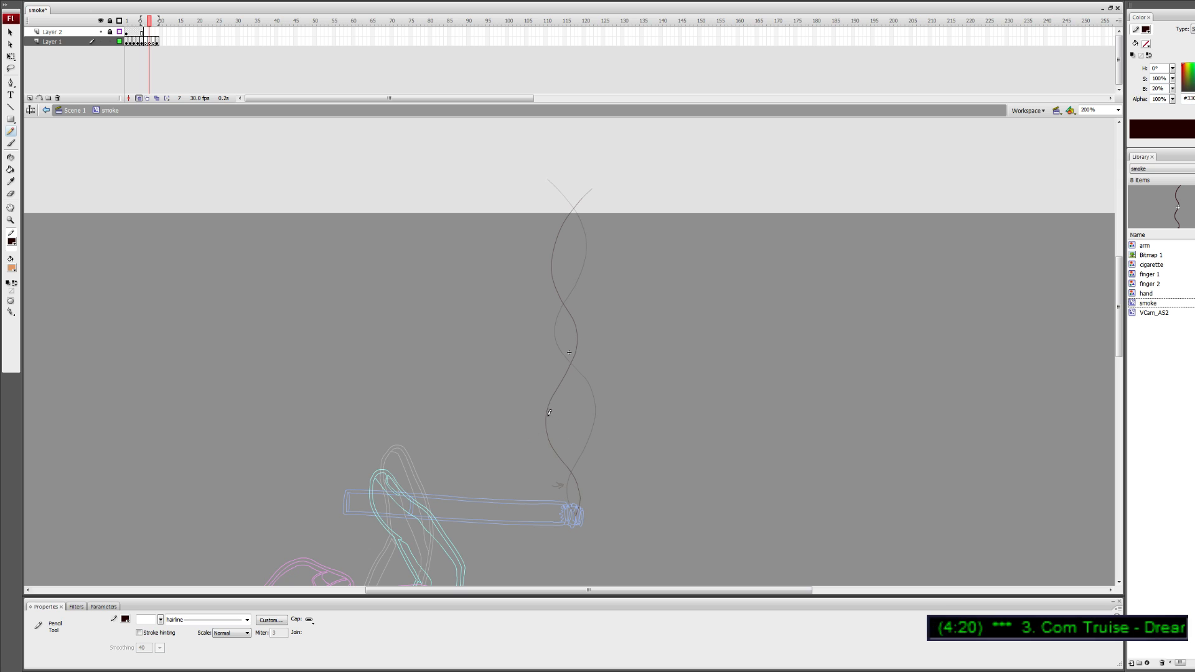
Mark the lower-left bend of frame 9's line with a short pencil tick, and step back to frame 8
key("period")
key("period")
key("comma")
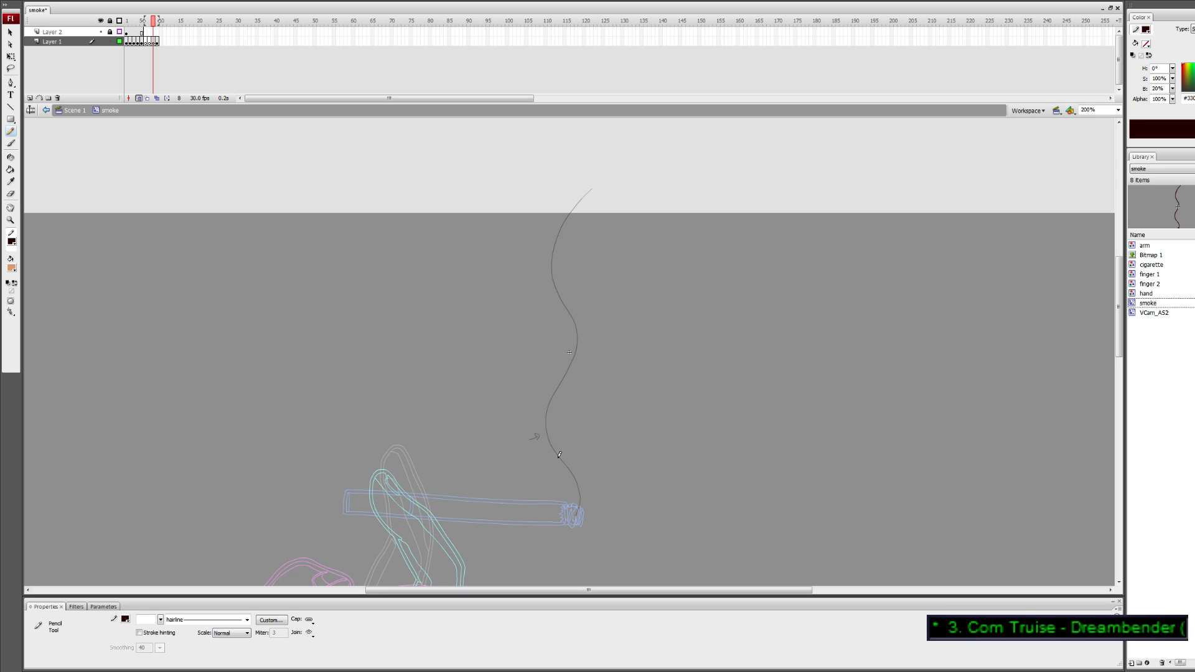
Draw frame 7's in-between smoke line from the cigarette tip upward, midway between the onion-skinned lines of frames 5 and 9
key("comma")
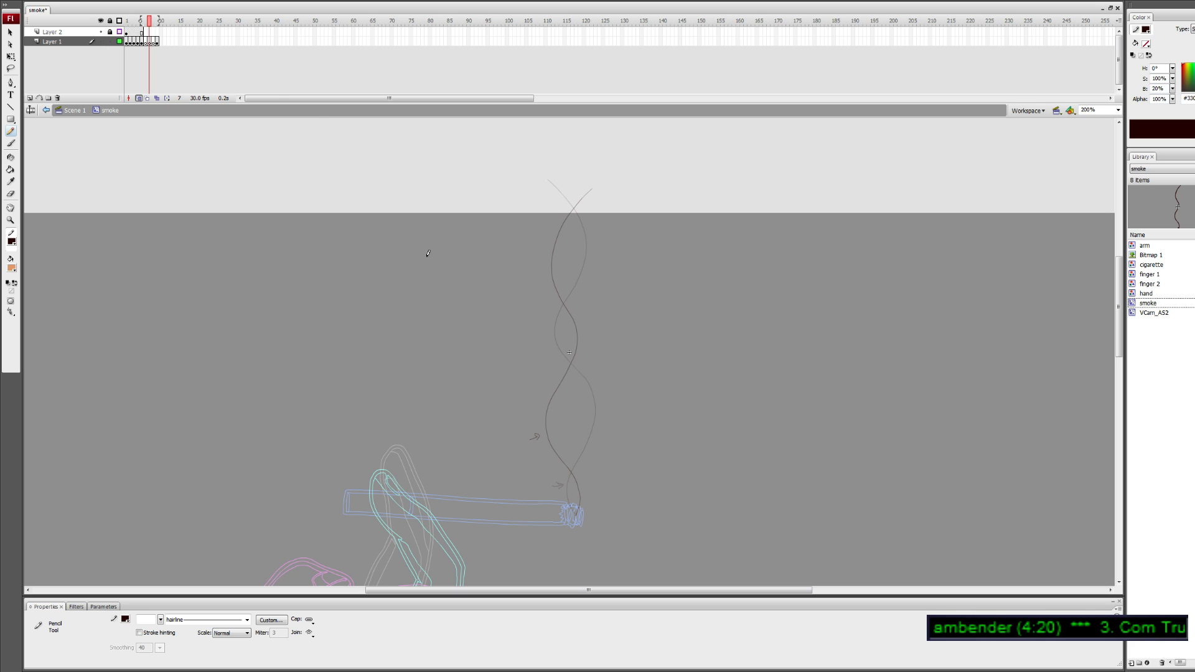
left_click(157, 32)
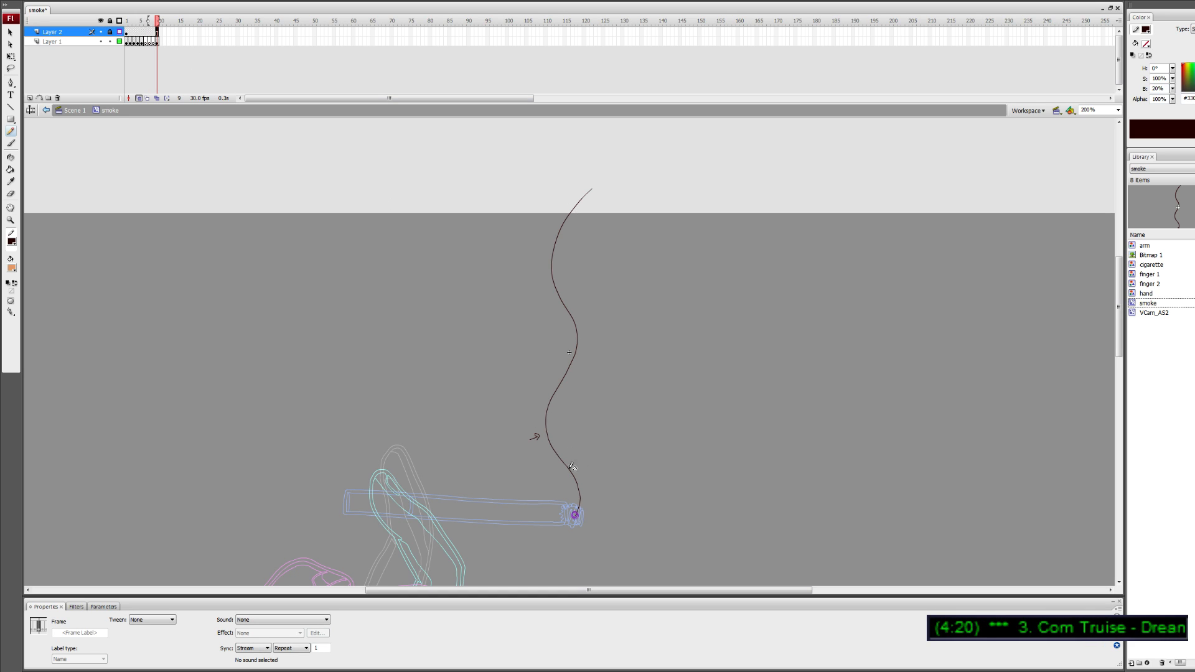
left_click(149, 42)
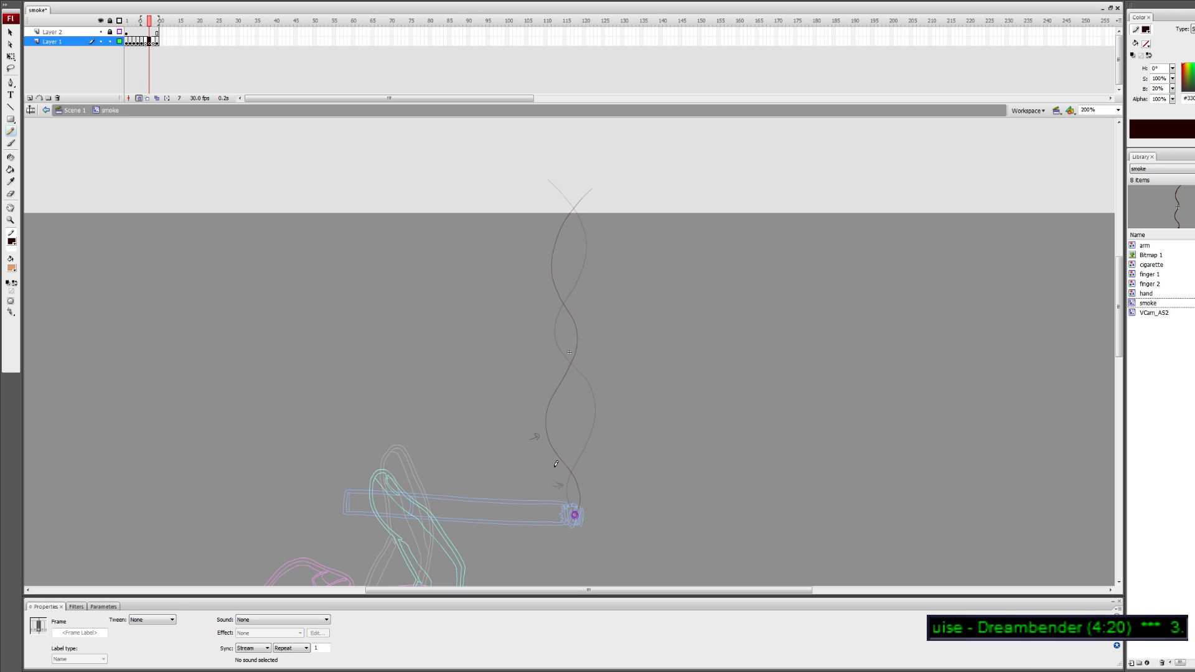
mouse_move(551, 429)
left_mouse_down()
mouse_move(575, 515)
mouse_move(557, 467)
mouse_move(584, 346)
mouse_move(558, 291)
mouse_move(578, 221)
left_mouse_up()
key("ctrl+z")
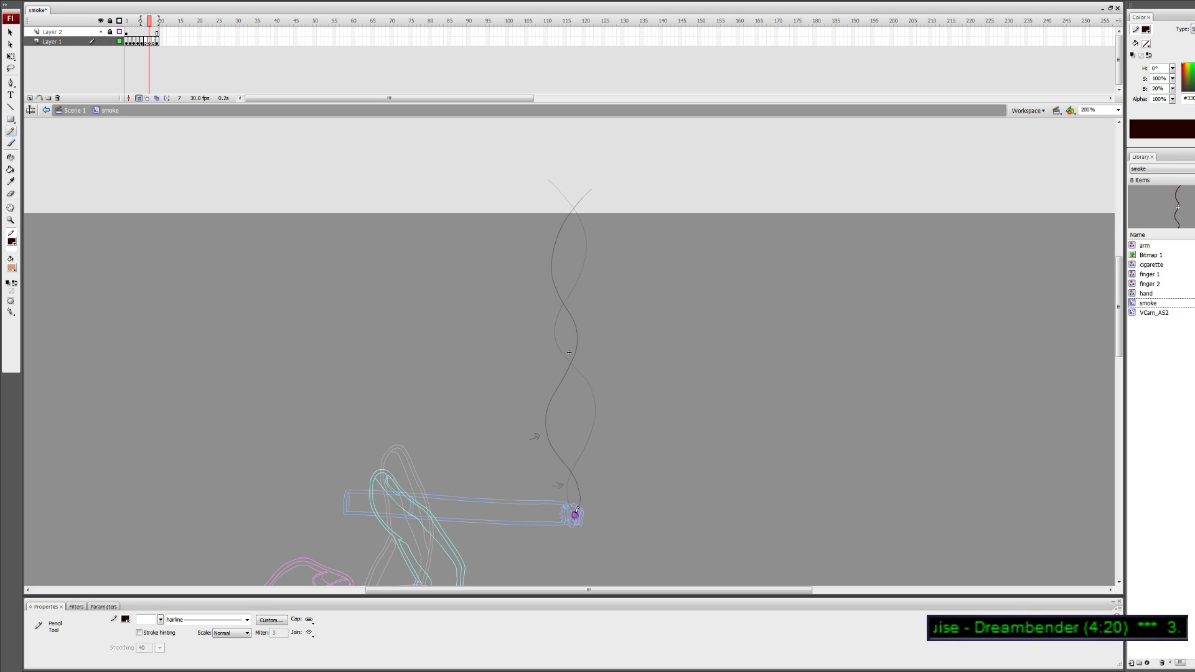
mouse_move(577, 496)
left_mouse_down()
mouse_move(555, 453)
mouse_move(579, 501)
mouse_move(556, 468)
mouse_move(553, 421)
mouse_move(579, 386)
mouse_move(554, 308)
mouse_move(588, 219)
mouse_move(563, 183)
left_mouse_up()
key("ctrl+z")
key("ctrl+z")
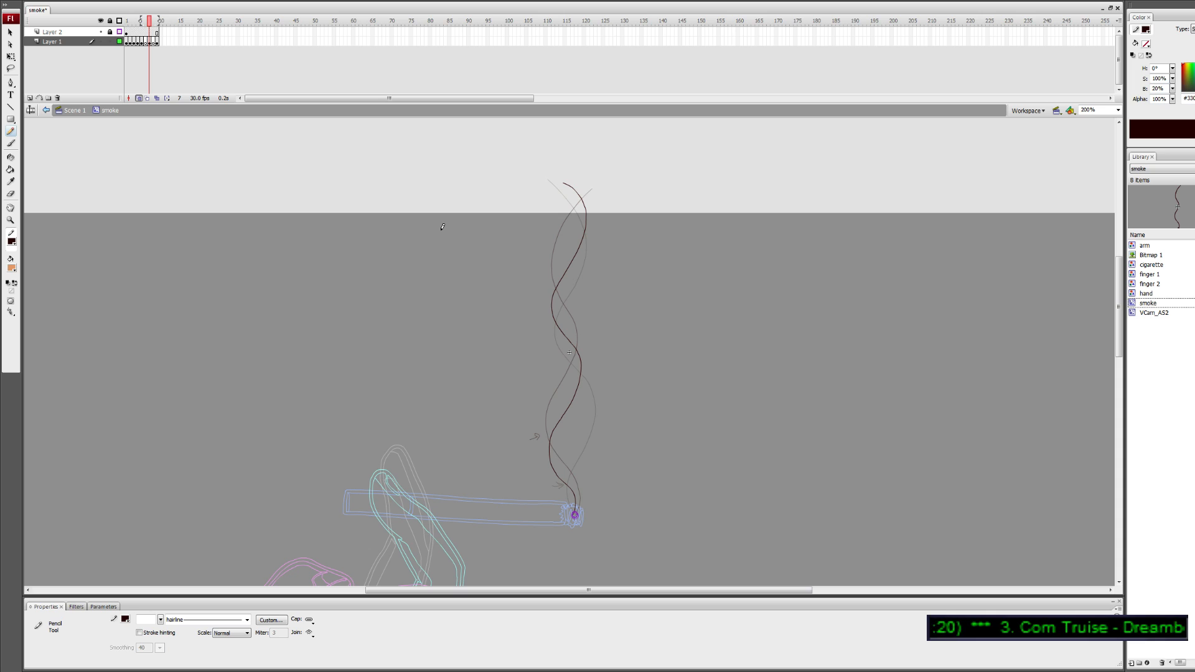
Narrow frame 6's onion skin to frames 5 and 7, and mark the lower-left bend of frame 7's line with a short pencil tick
key("comma")
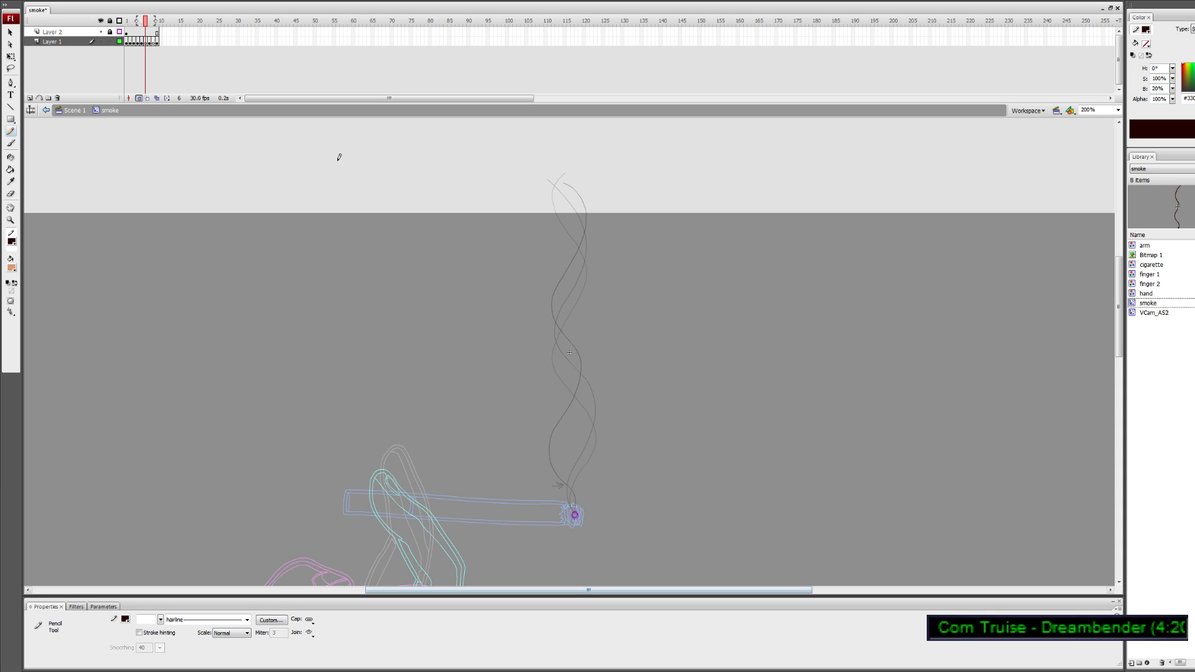
left_click_drag(137, 22, 152, 22)
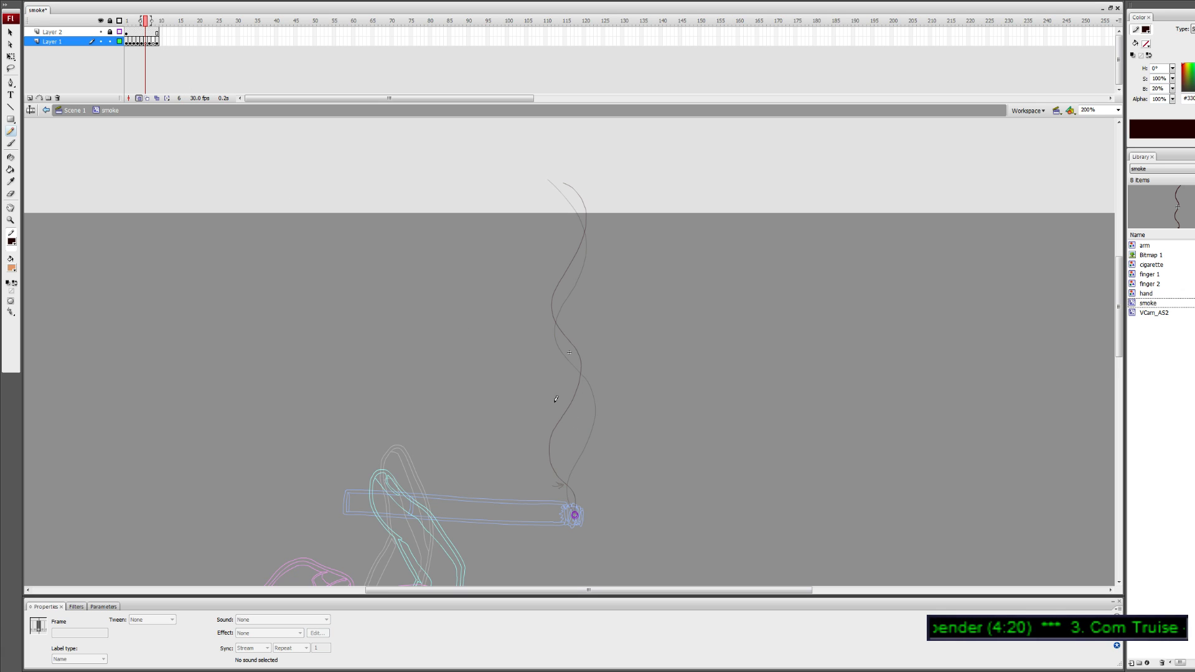
key("period")
left_click_drag(533, 466, 559, 489)
key("comma")
key("comma")
key("period")
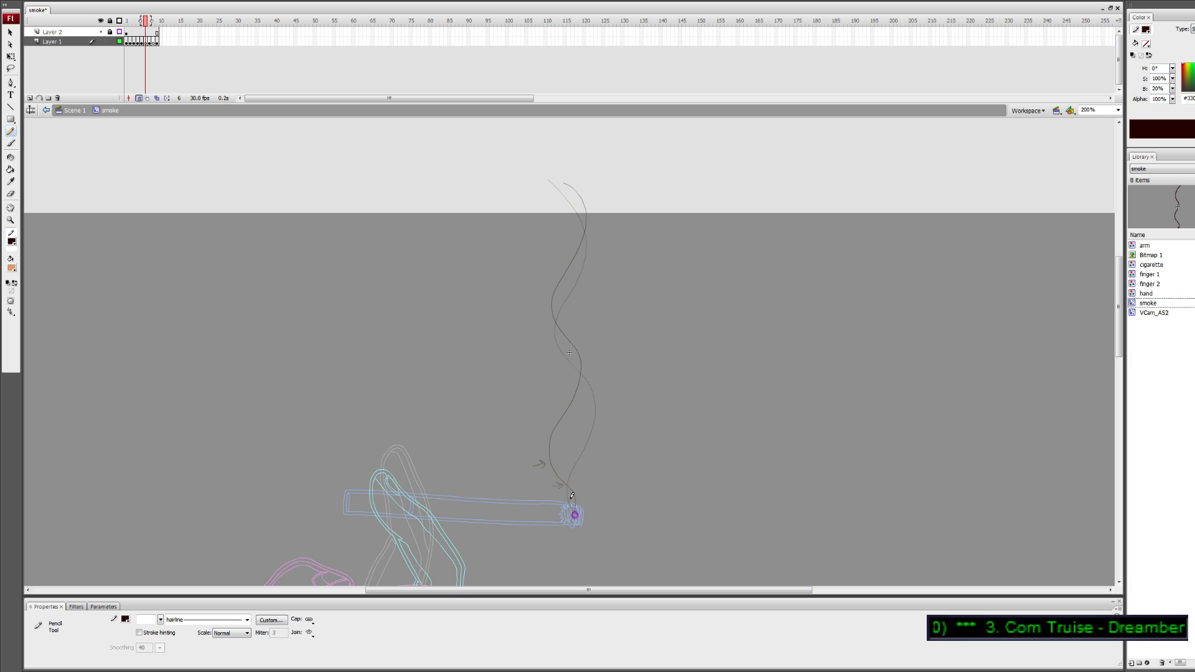
Draw frame 6's in-between smoke line from the cigarette tip upward, between the lines of frames 5 and 7
left_click_drag(551, 463, 564, 487)
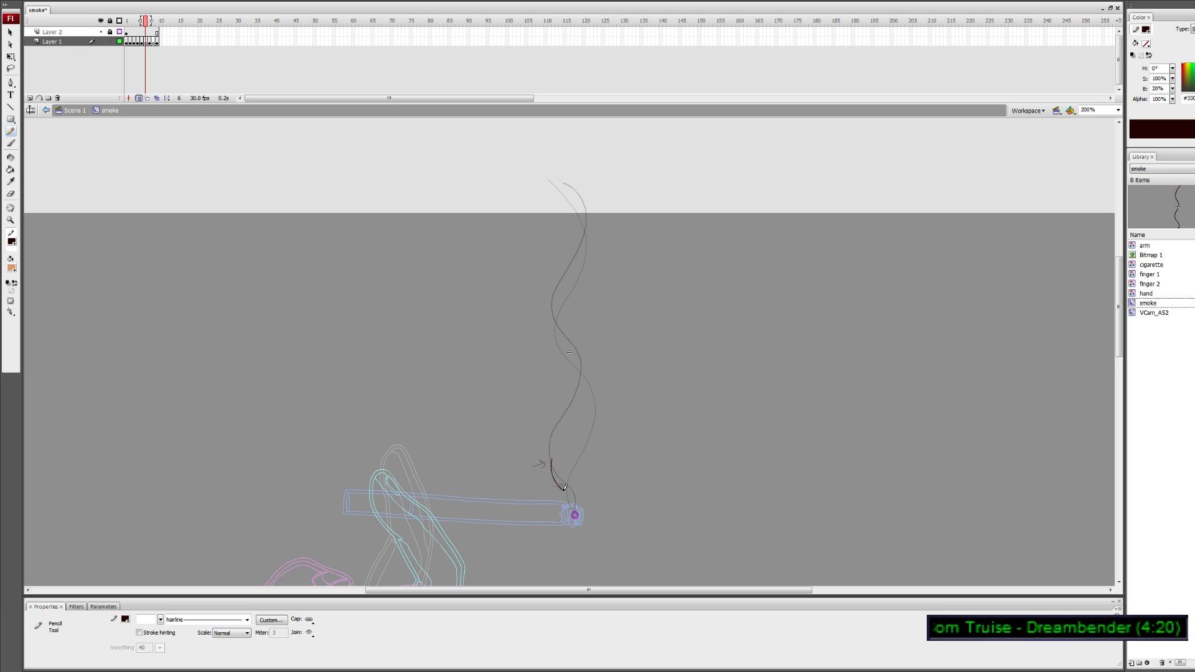
key("ctrl+z")
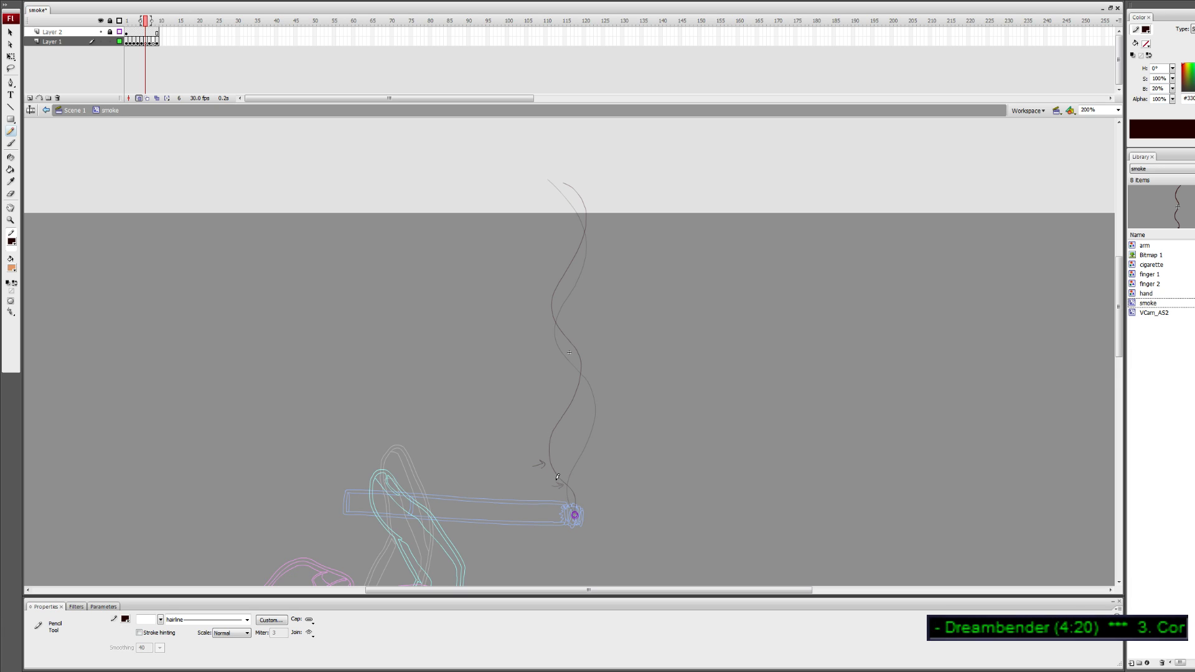
mouse_move(552, 453)
left_mouse_down()
mouse_move(575, 514)
mouse_move(554, 473)
mouse_move(588, 394)
mouse_move(589, 372)
mouse_move(554, 326)
mouse_move(590, 234)
mouse_move(559, 168)
left_mouse_up()
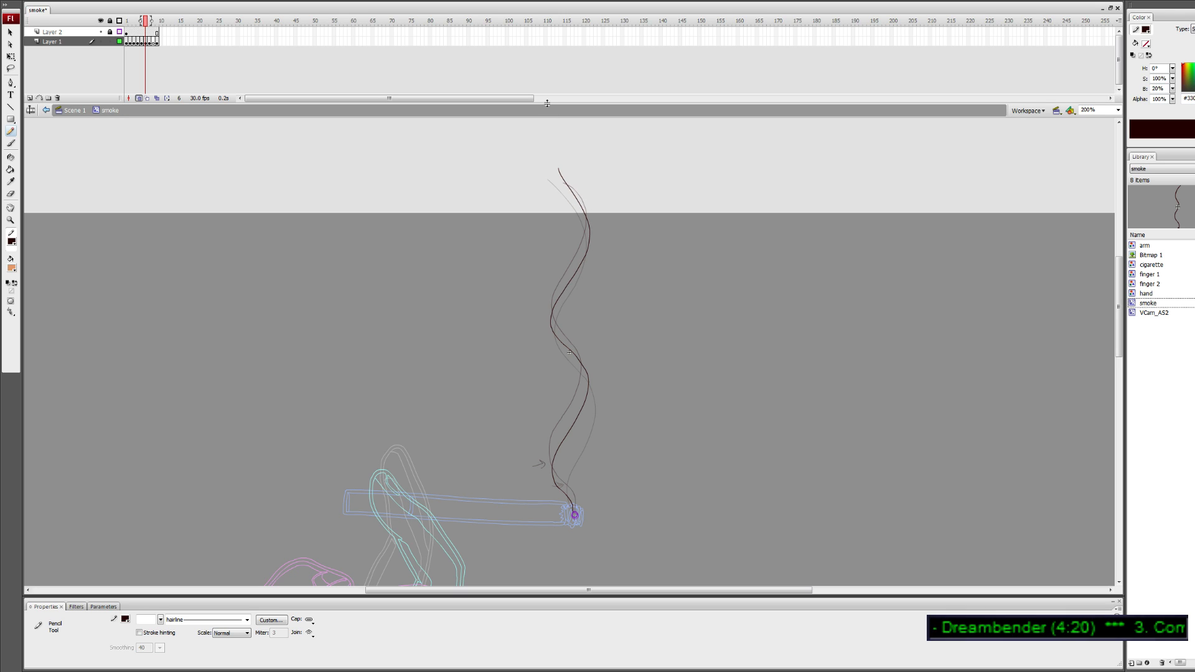
key("v")
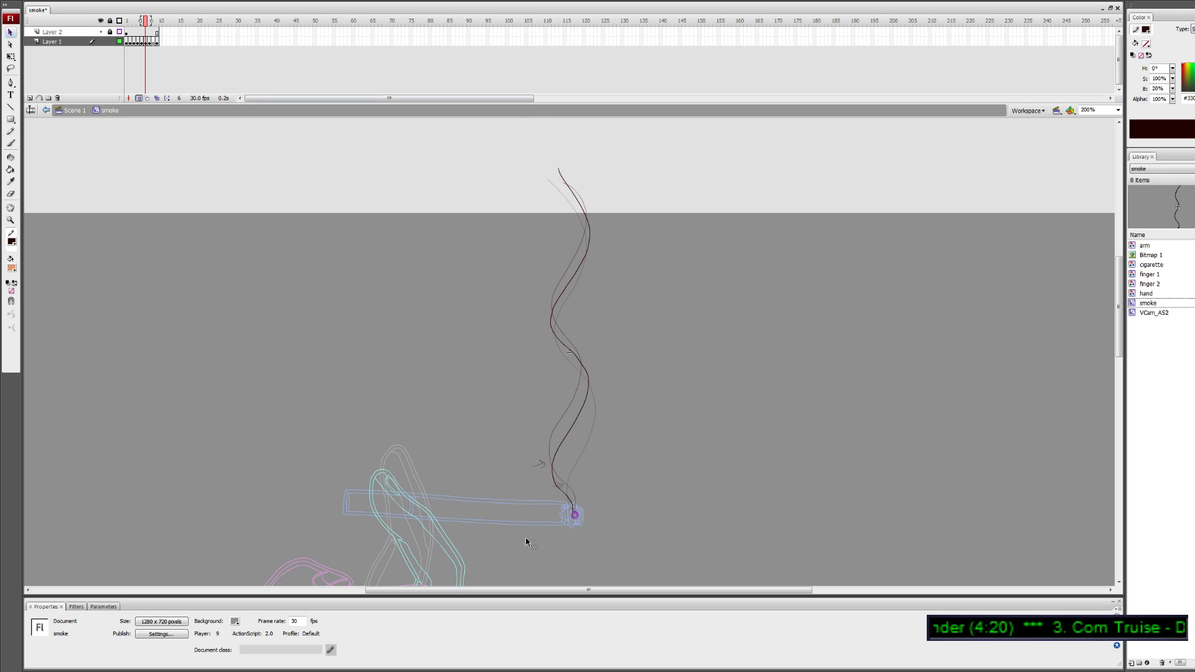
left_click_drag(525, 538, 598, 480)
key("q")
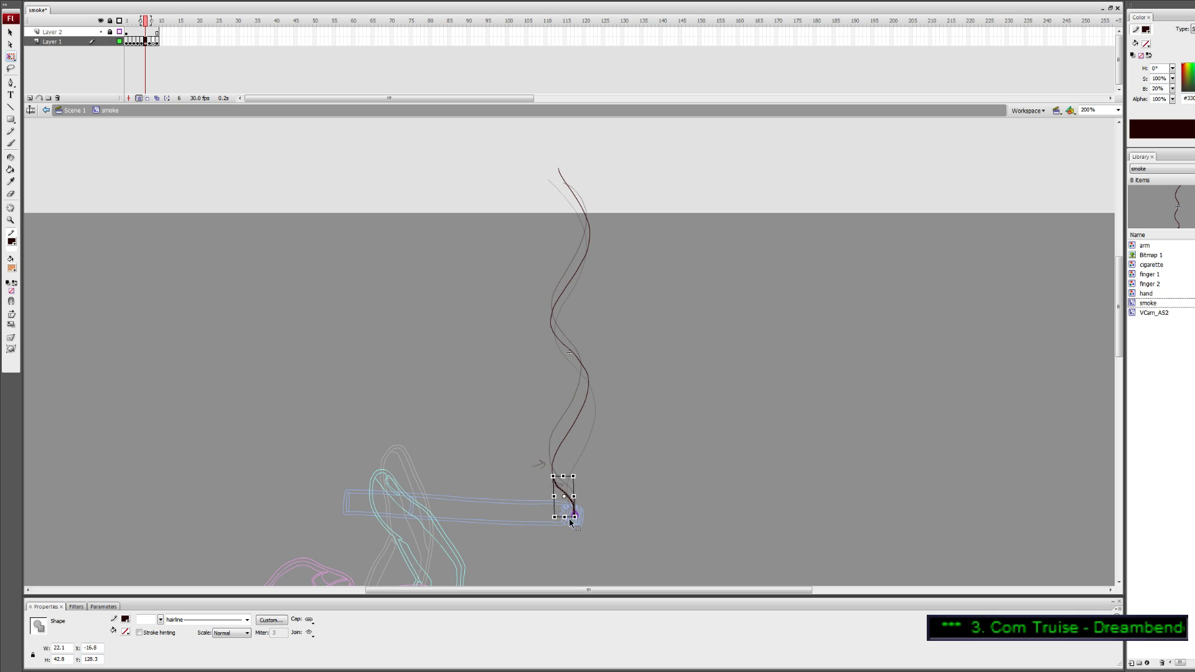
left_click(577, 555)
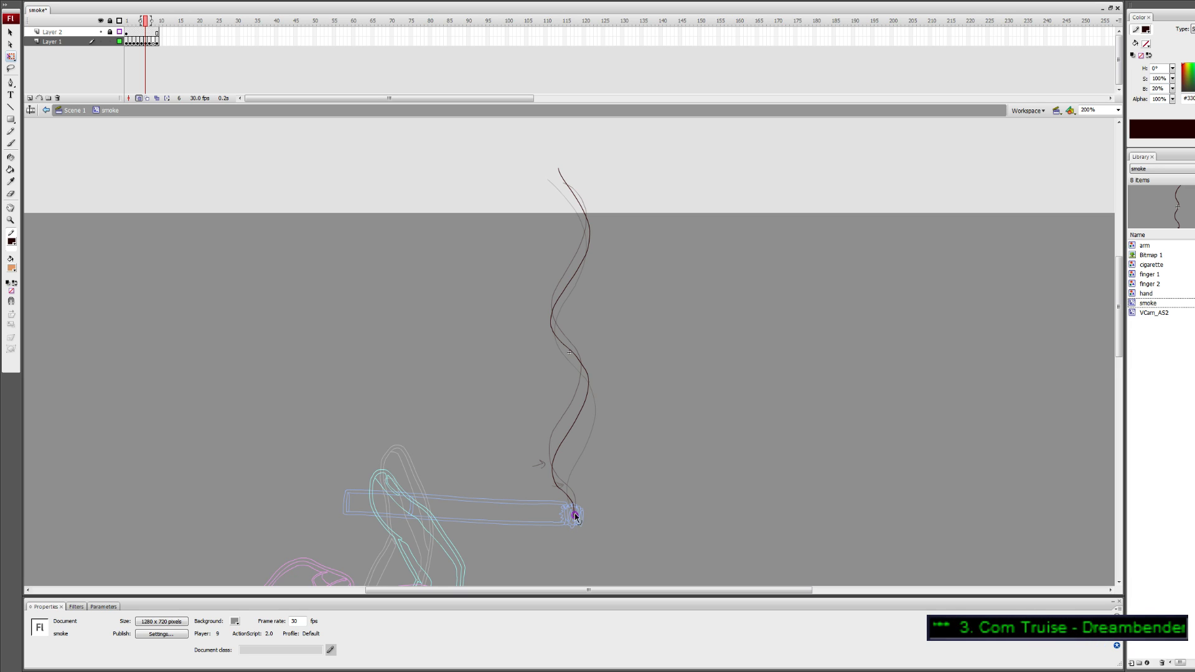
Draw the lower bend of frame 8's smoke line at the cigarette tip, between the lines of frames 7 and 9
left_click(153, 42)
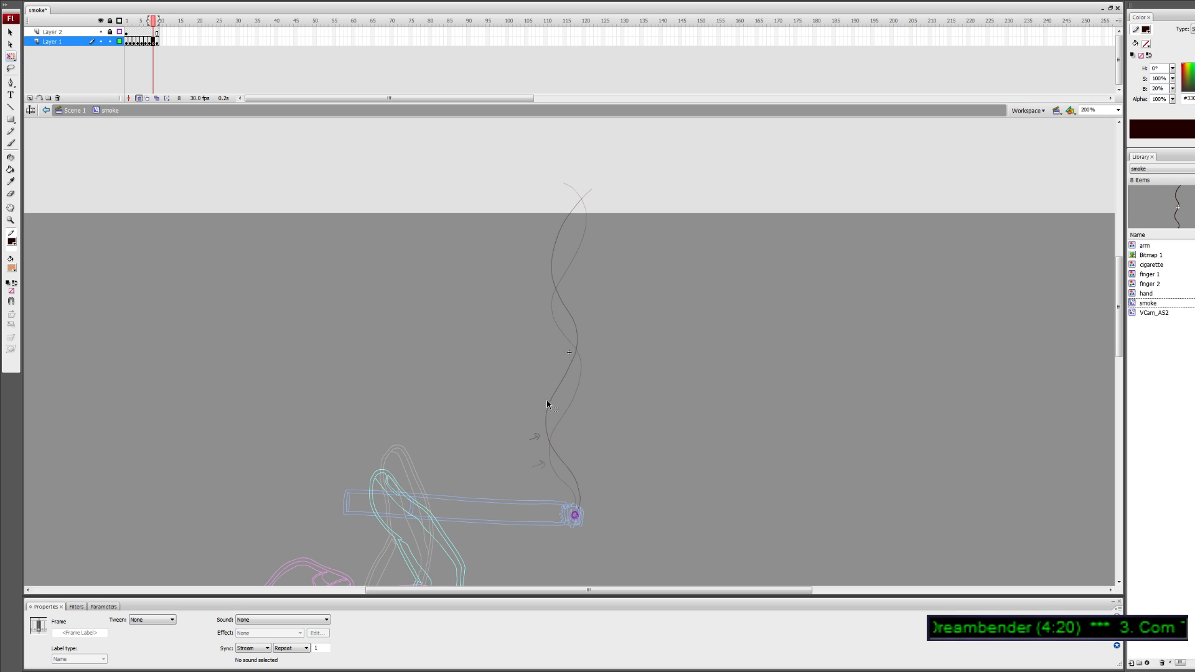
key("y")
mouse_move(549, 419)
left_mouse_down()
mouse_move(542, 432)
mouse_move(577, 487)
mouse_move(571, 521)
left_mouse_up()
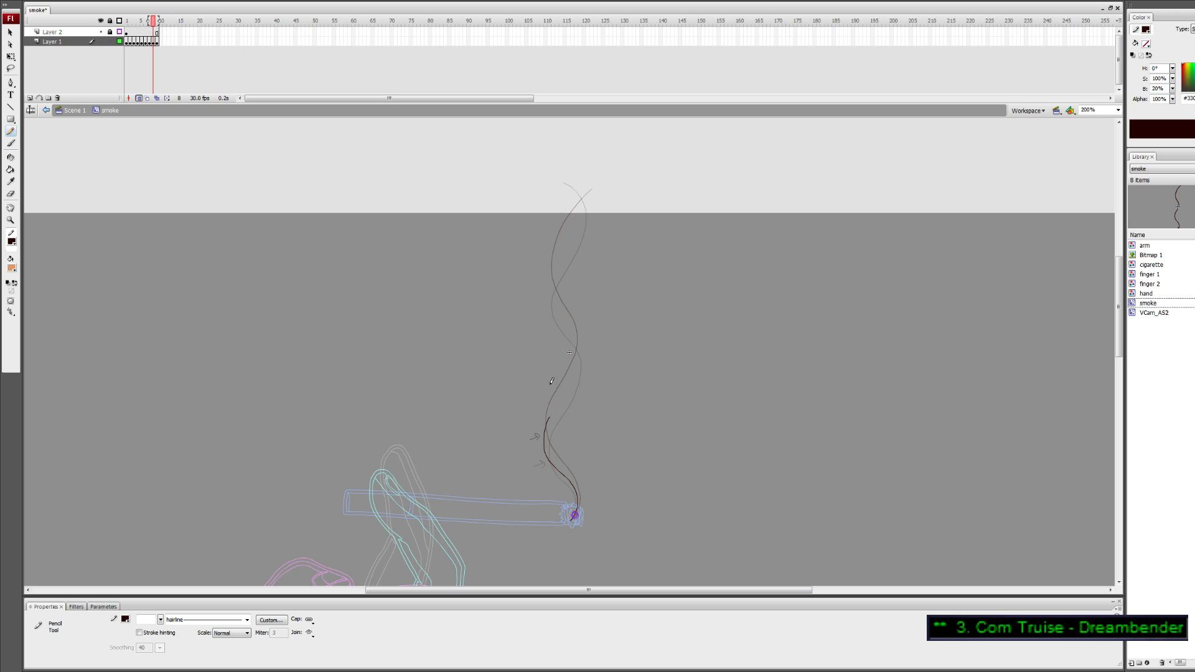
left_click_drag(546, 434, 581, 340)
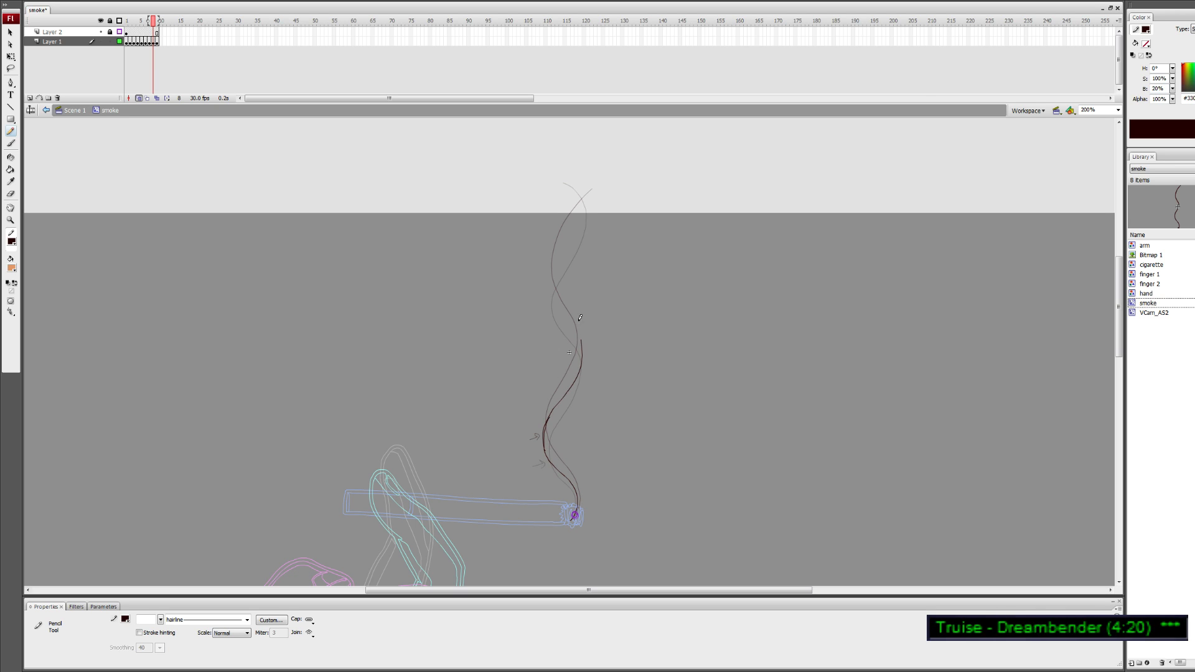
key("ctrl+z")
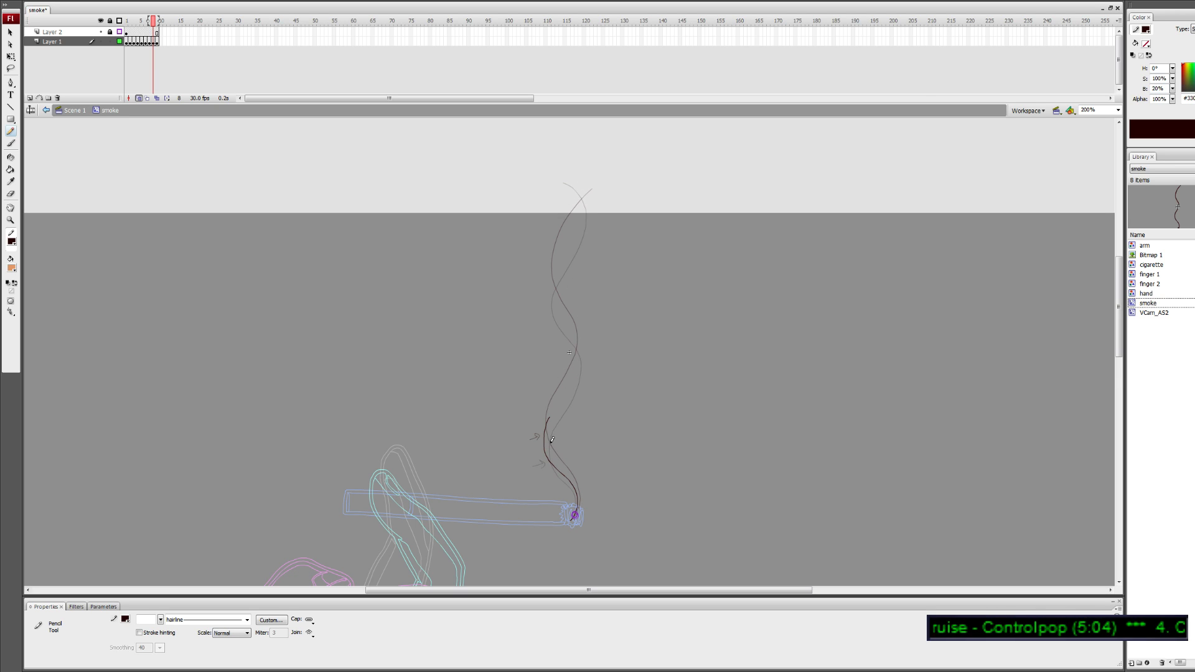
mouse_move(547, 446)
left_mouse_down()
mouse_move(582, 355)
mouse_move(553, 291)
mouse_move(564, 233)
mouse_move(551, 281)
mouse_move(580, 365)
mouse_move(547, 425)
mouse_move(551, 468)
mouse_move(554, 414)
mouse_move(555, 464)
mouse_move(549, 428)
left_mouse_up()
key("ctrl+z")
Extend frame 8's smoke line upward through the middle and upper bends to its curled tip
key("e")
key("y")
key("ctrl+z")
key("v")
key("y")
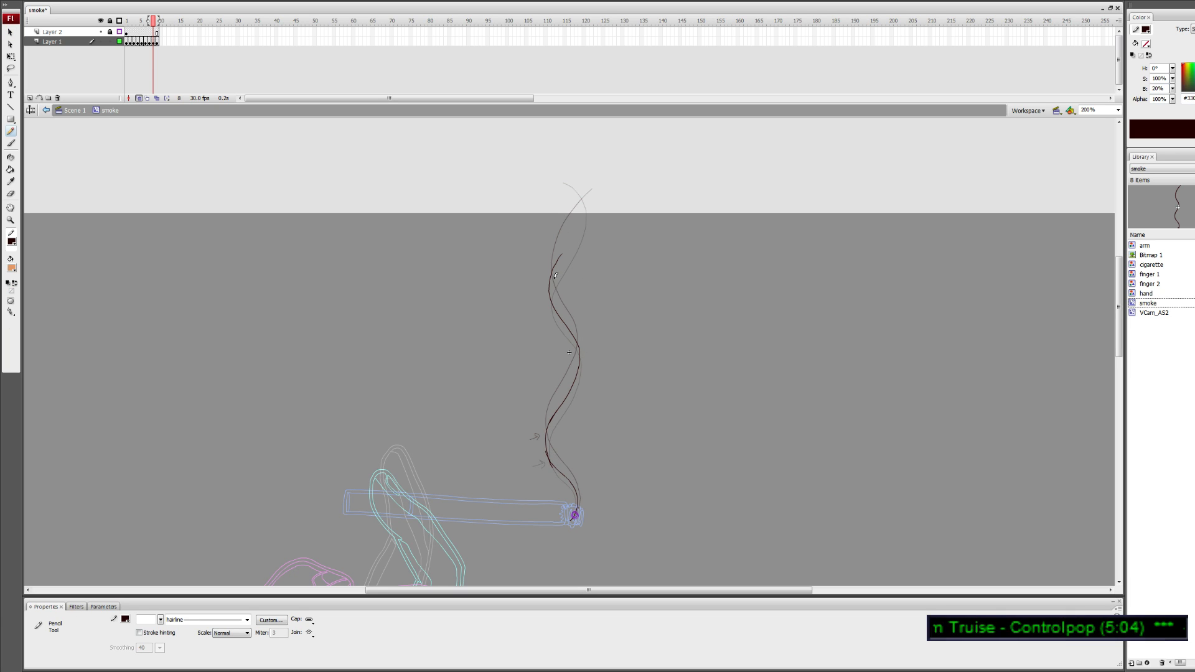
mouse_move(552, 284)
left_mouse_down()
mouse_move(587, 206)
mouse_move(569, 173)
left_mouse_up()
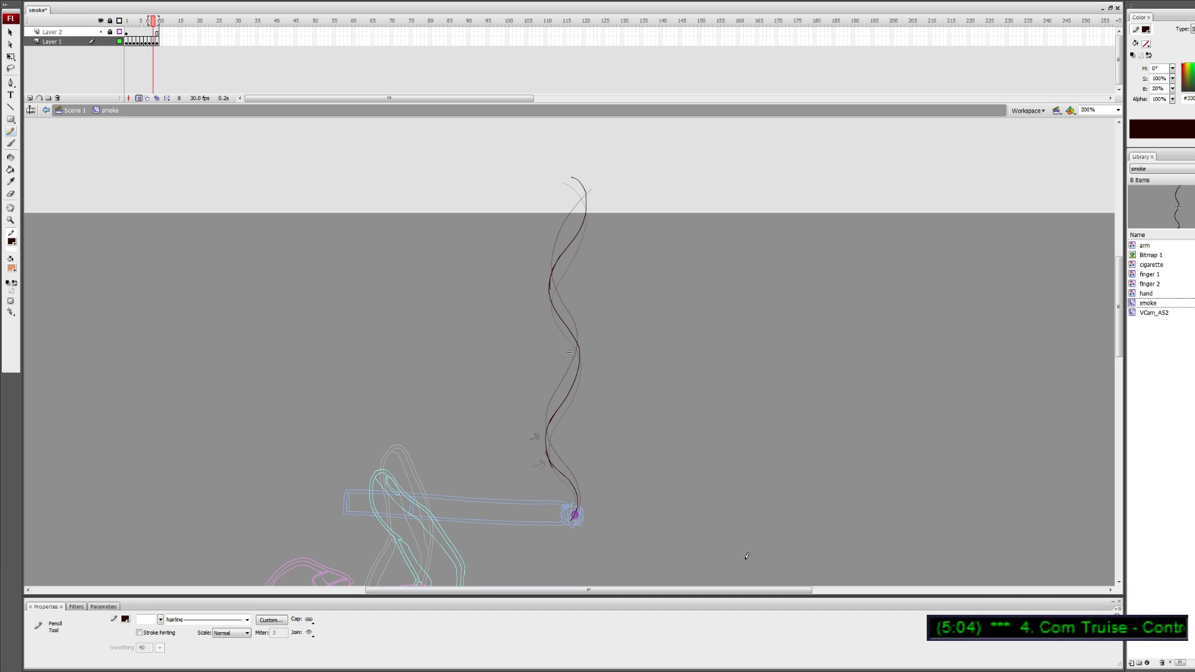
Delete the overlapping stroke stubs beside the lower-left bend of frame 8's line
key("v")
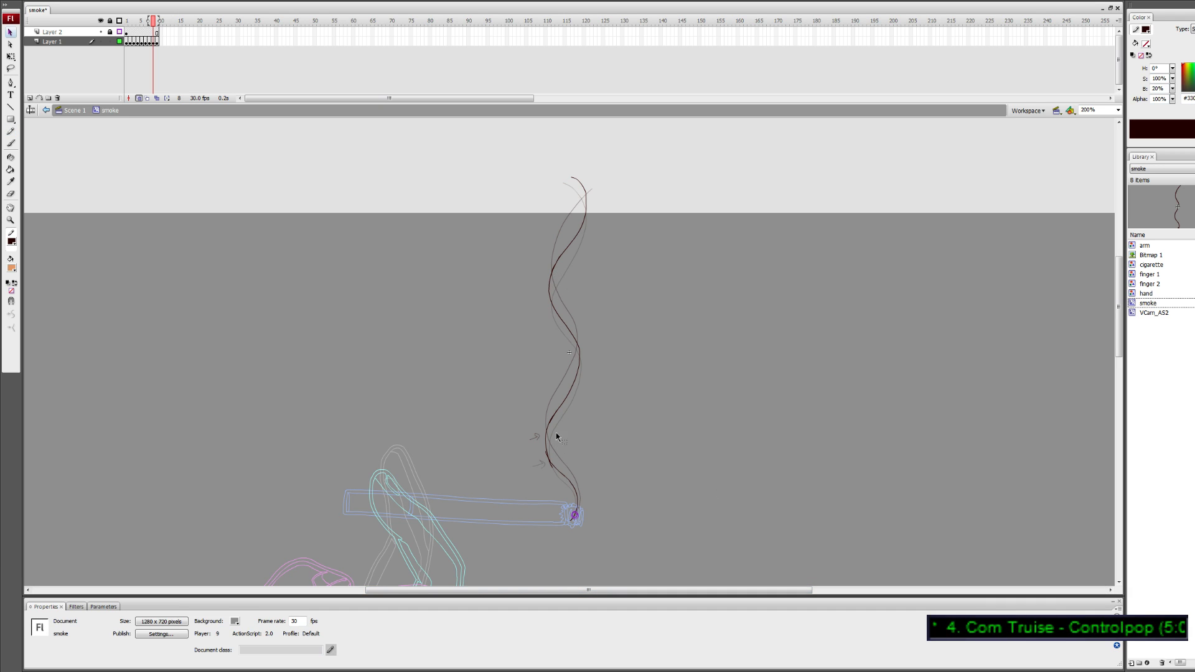
left_click(551, 423)
left_click(553, 425)
left_click(550, 421)
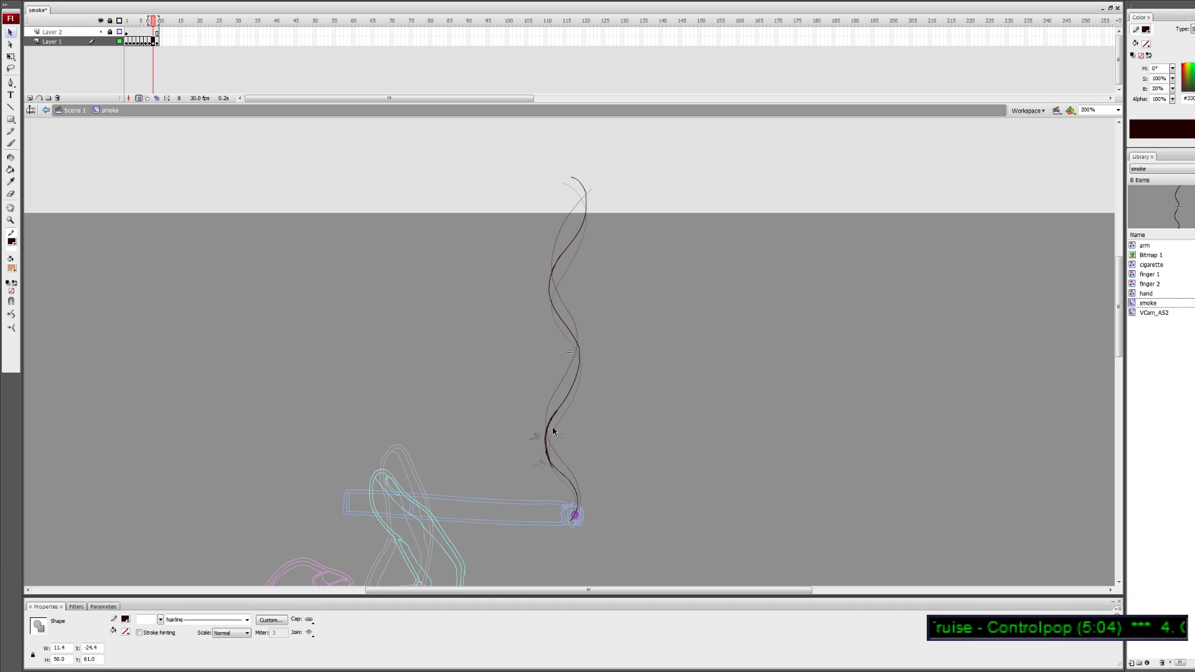
left_click(551, 467)
left_click(552, 469)
key("Delete")
left_click(549, 470)
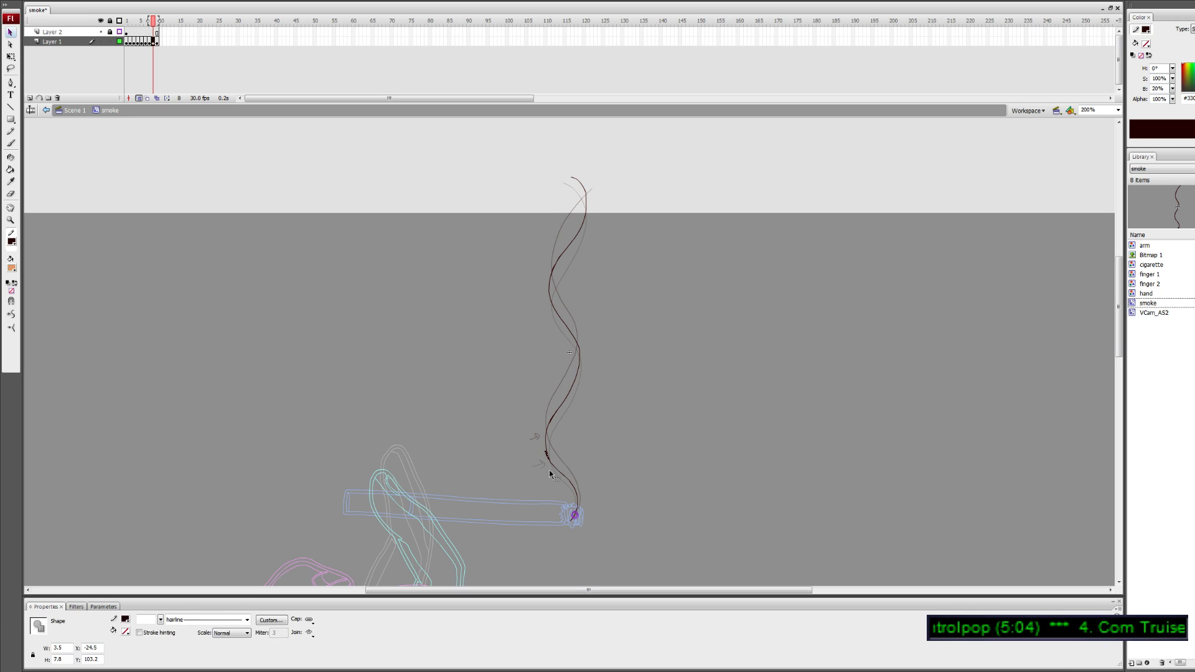
key("Delete")
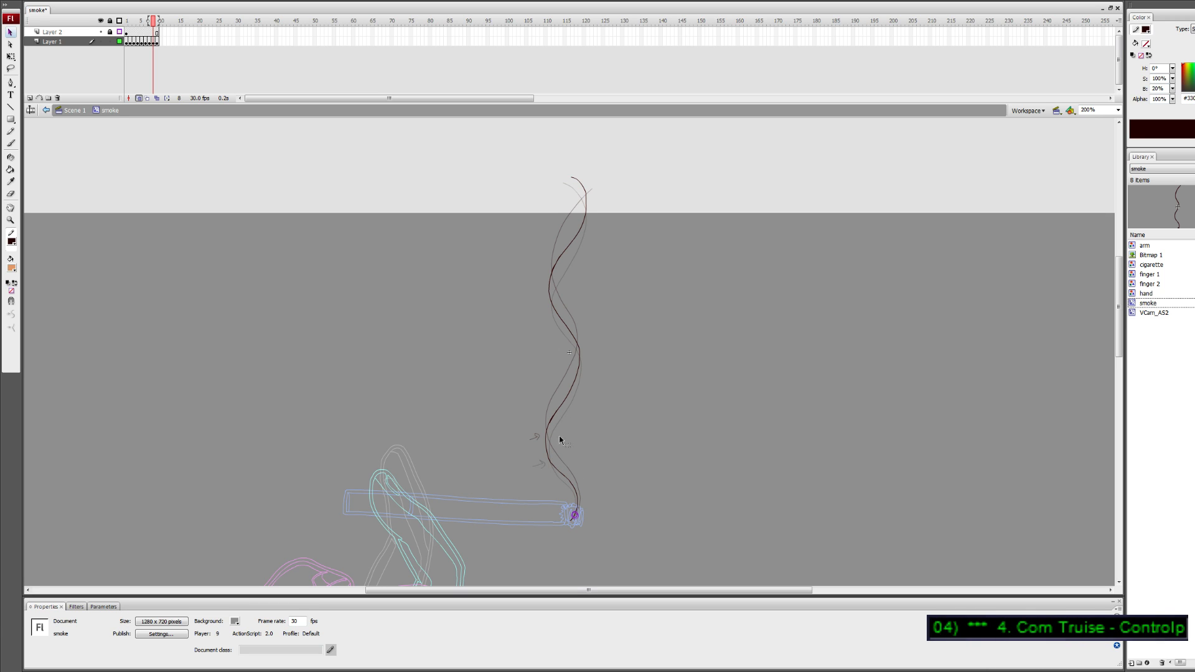
Erase the lower-left bend of frame 8's line and redraw it as a smooth curve joining the remaining segments
key("y")
key("e")
left_click_drag(546, 426, 550, 469)
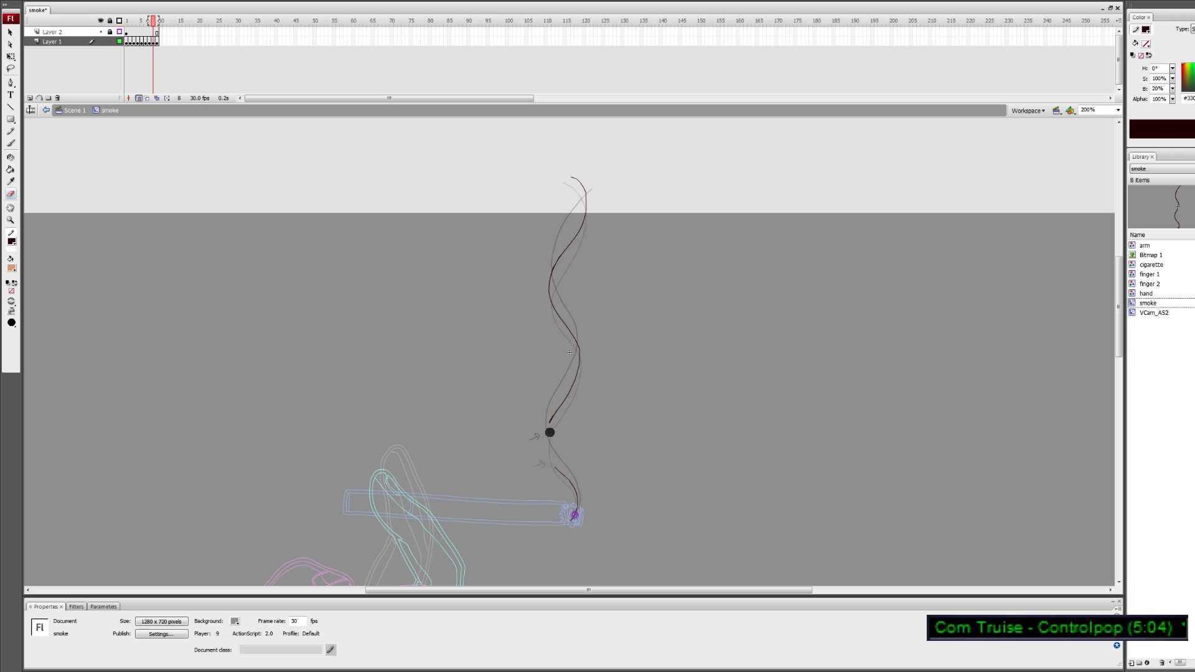
key("y")
key("e")
mouse_move(555, 415)
left_mouse_down()
mouse_move(549, 440)
mouse_move(560, 406)
mouse_move(545, 446)
mouse_move(574, 486)
left_mouse_up()
key("y")
key("v")
key("y")
key("v")
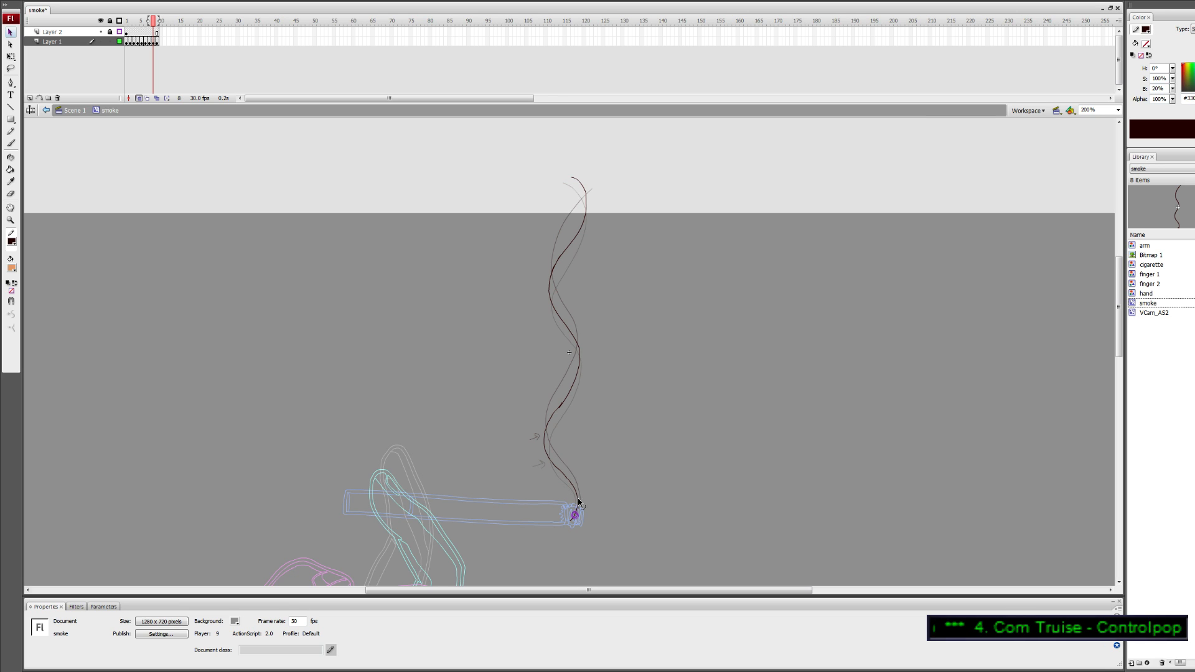
Check the anchor points of frame 8's smoke line, and optimize the whole line's curves with smoothing at None and multiple passes
left_click(560, 414)
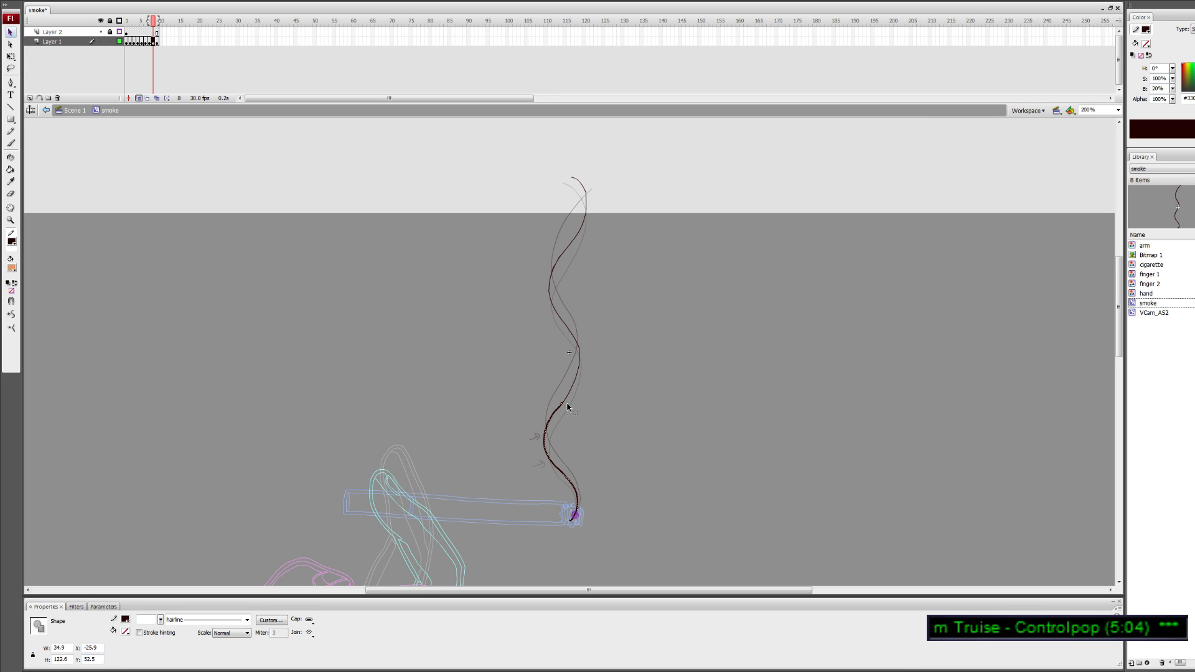
left_click(609, 429)
left_click(568, 394)
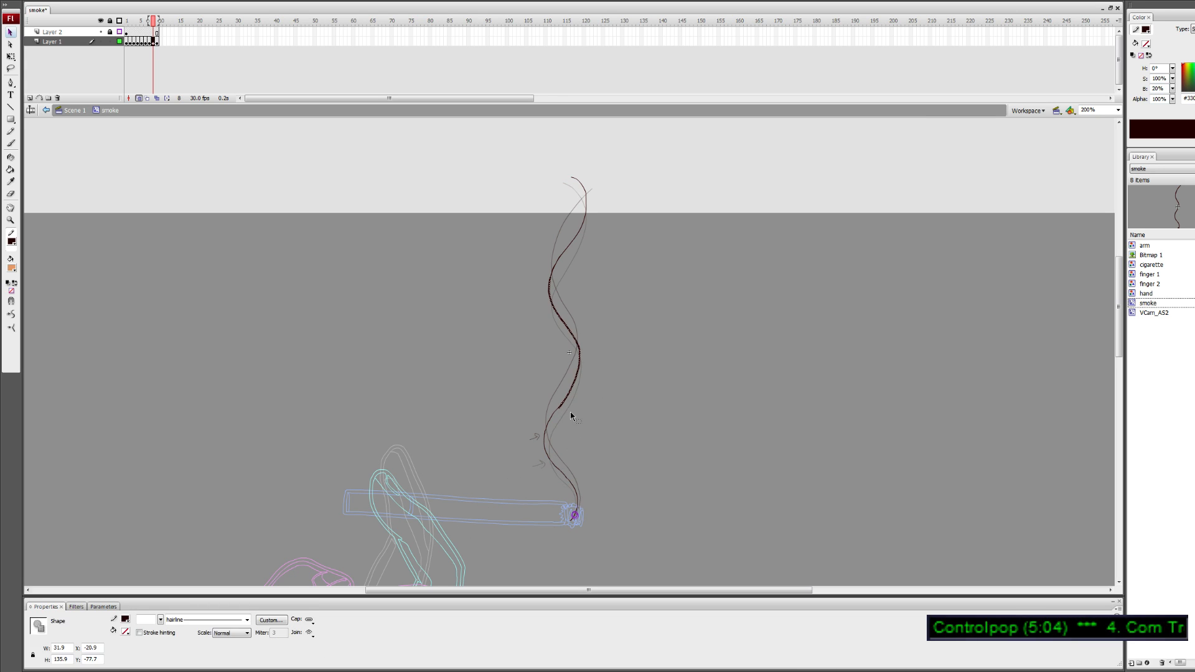
key("q")
left_click(560, 394)
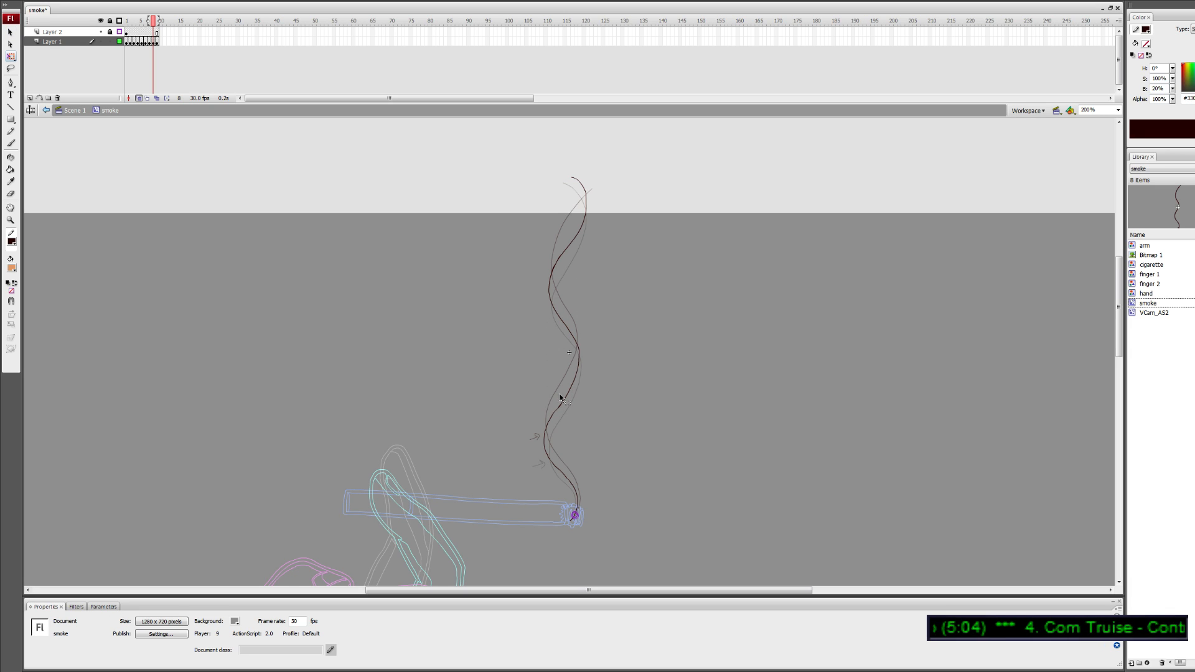
left_click(12, 46)
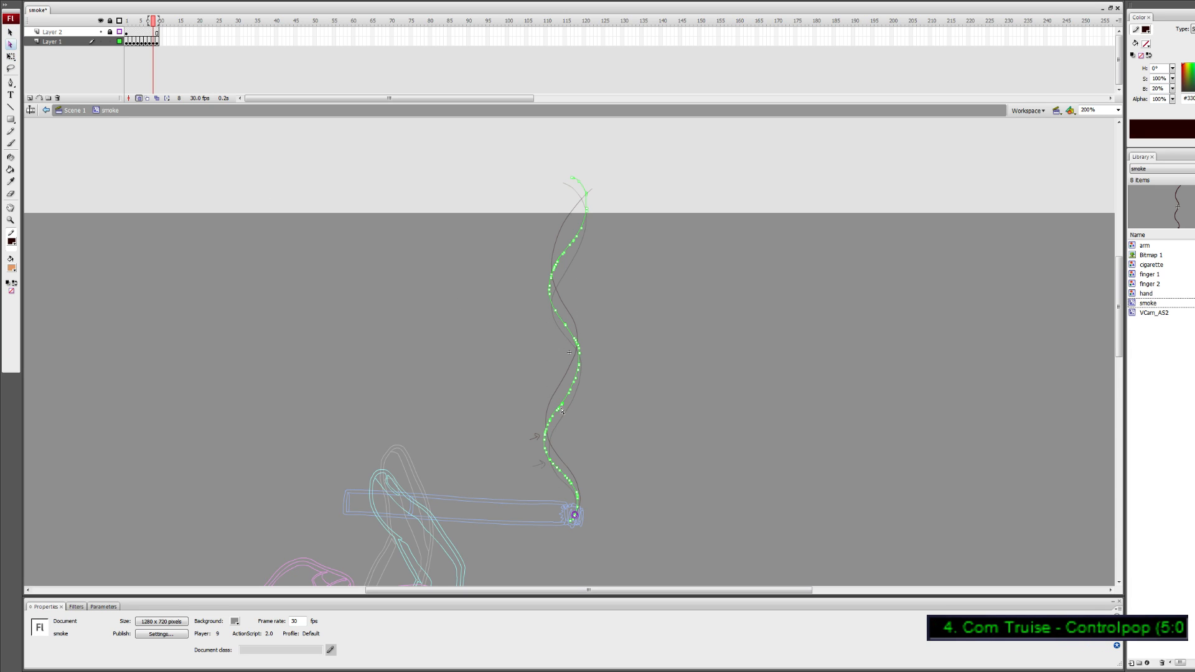
left_click(14, 34)
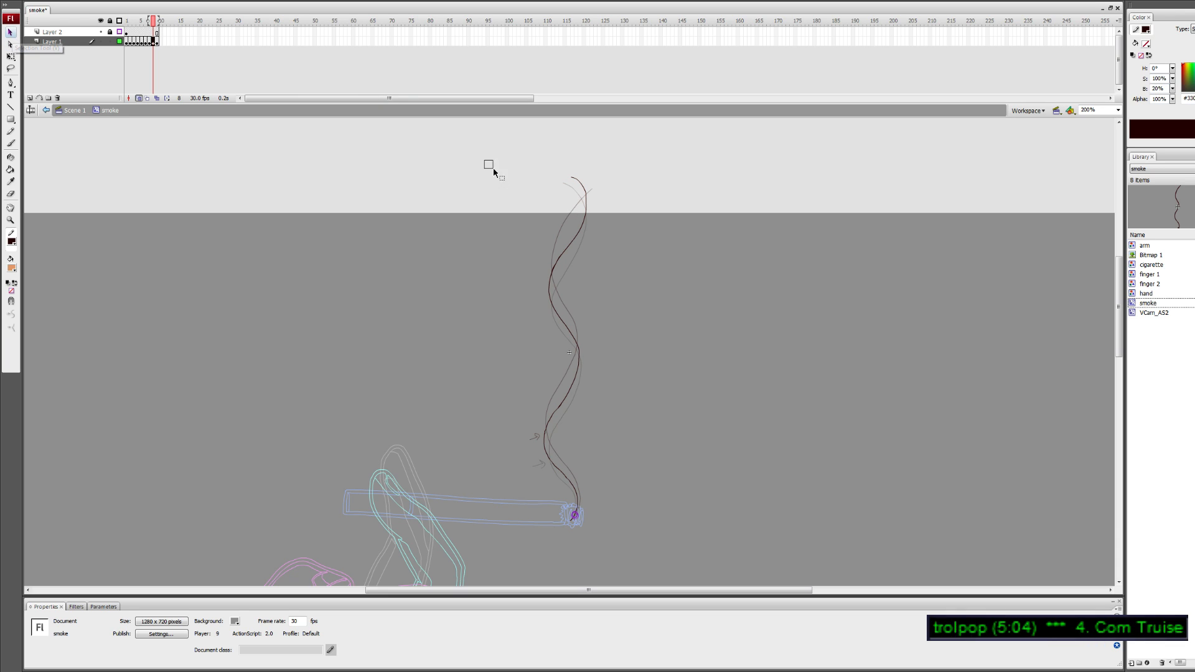
left_click_drag(486, 162, 681, 557)
key("ctrl+alt+shift+c")
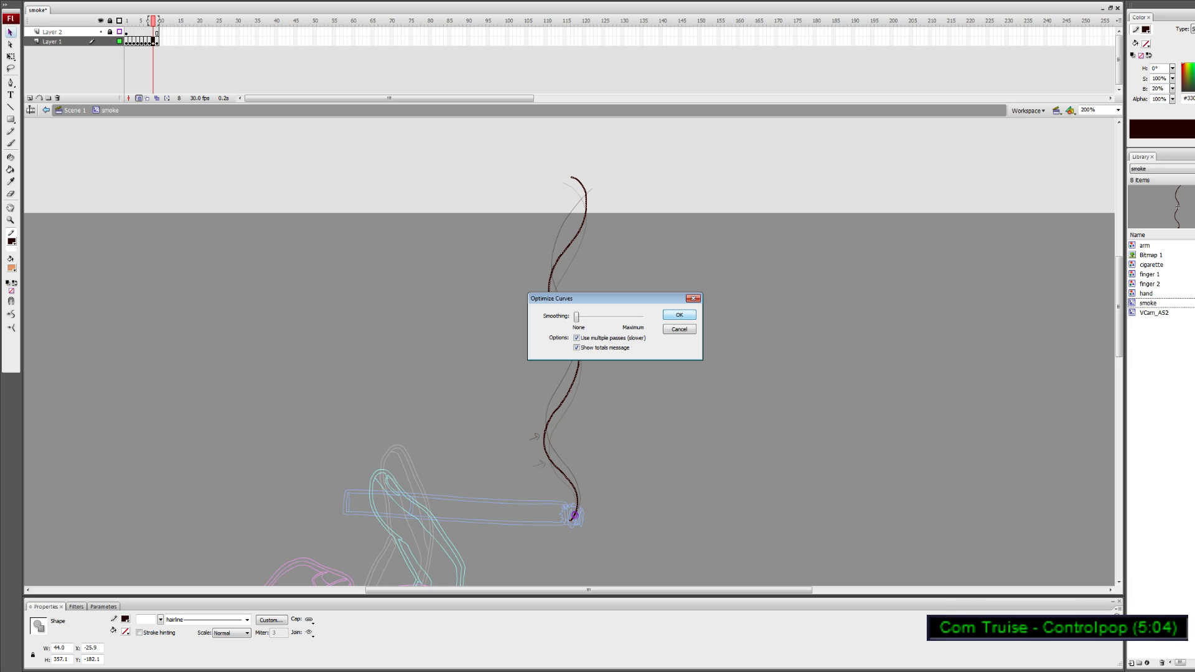
left_click(679, 315)
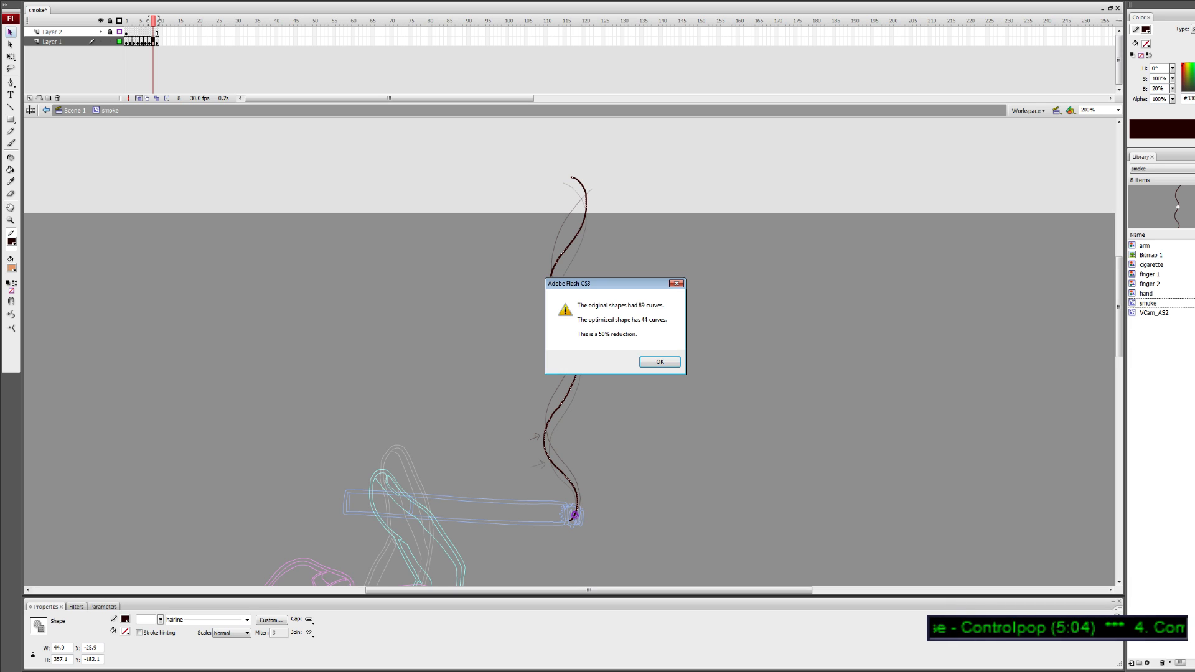
left_click(659, 362)
left_click(653, 484)
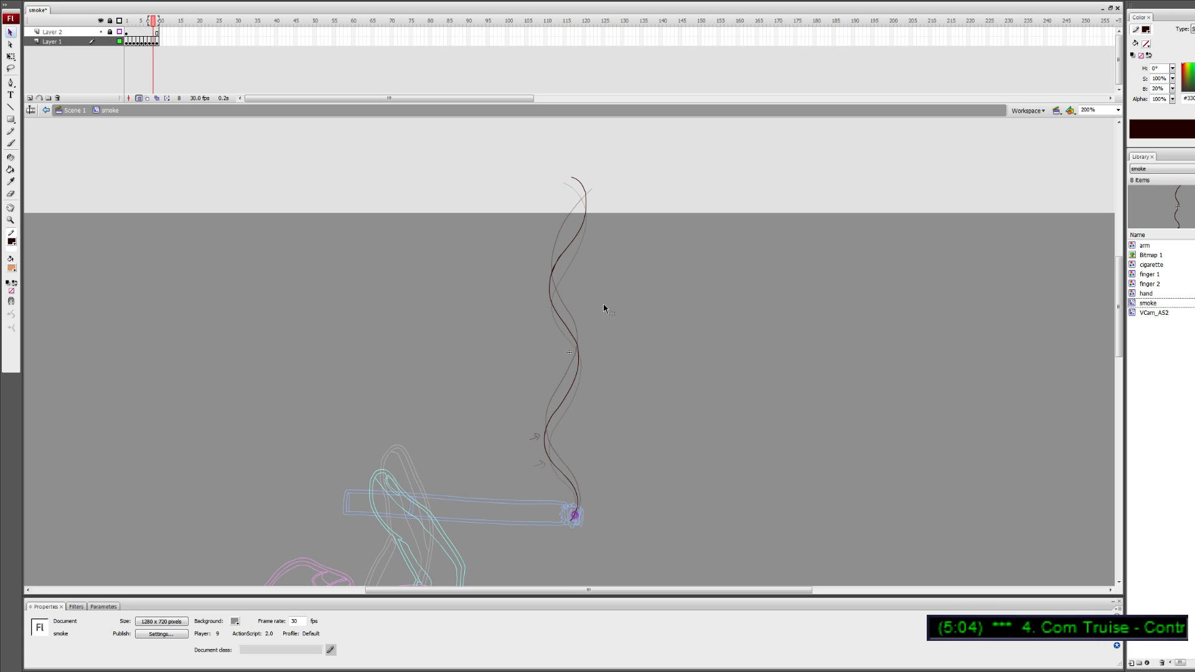
Widen the middle right-hand bend of frame 8's smoke line slightly to the right, and turn off onion skinning
left_click_drag(603, 307, 562, 423)
key("q")
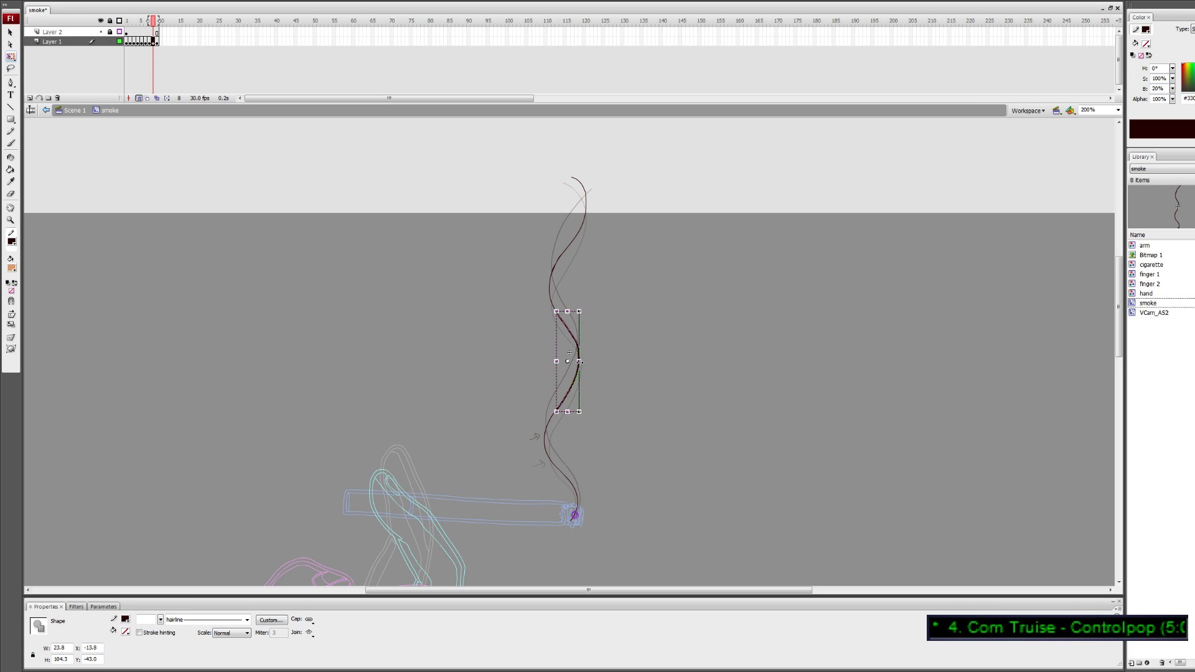
left_click_drag(580, 361, 582, 362)
left_click(592, 363)
left_click(138, 99)
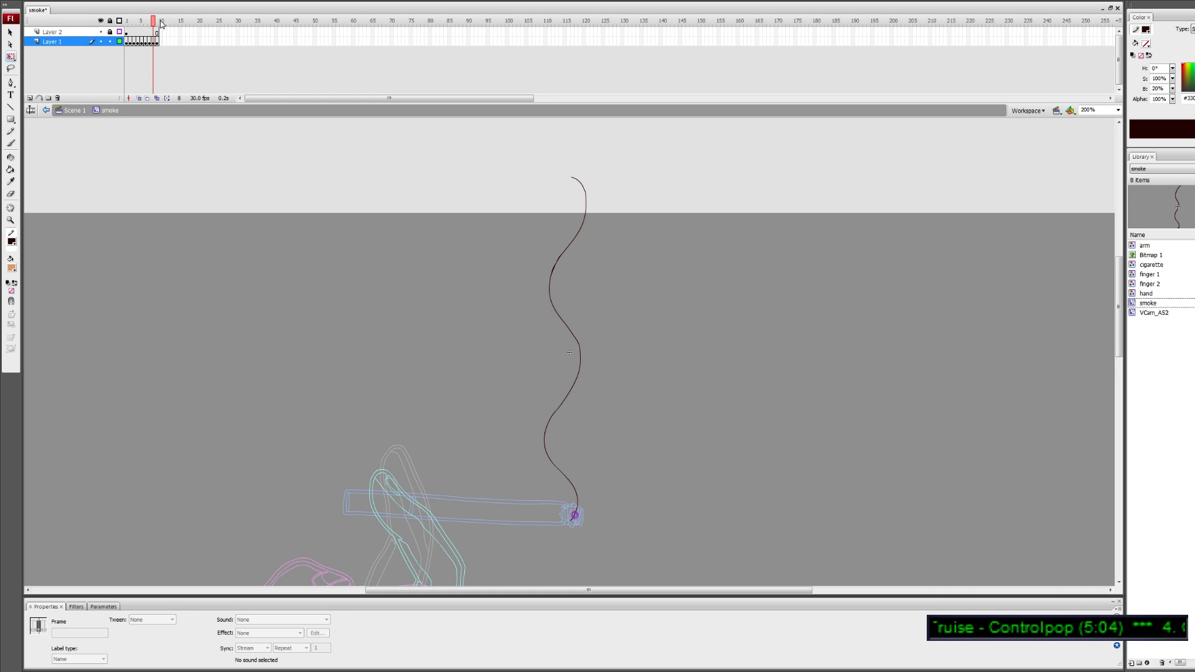
Erase the leftover pencil arrow marks beside the smoke line in frames 9 and 5
mouse_move(161, 24)
left_mouse_down()
mouse_move(128, 25)
mouse_move(157, 27)
left_mouse_up()
key("e")
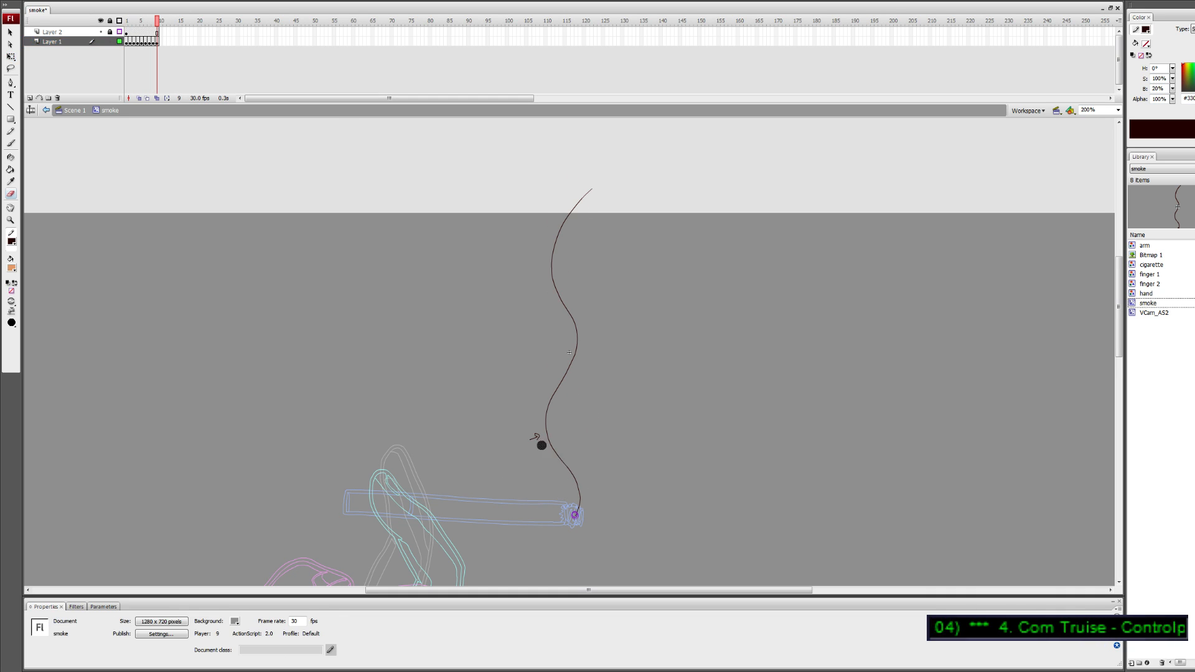
mouse_move(541, 444)
left_mouse_down()
mouse_move(551, 480)
mouse_move(583, 465)
mouse_move(543, 463)
left_mouse_up()
key("comma")
key("comma")
key("comma")
key("comma")
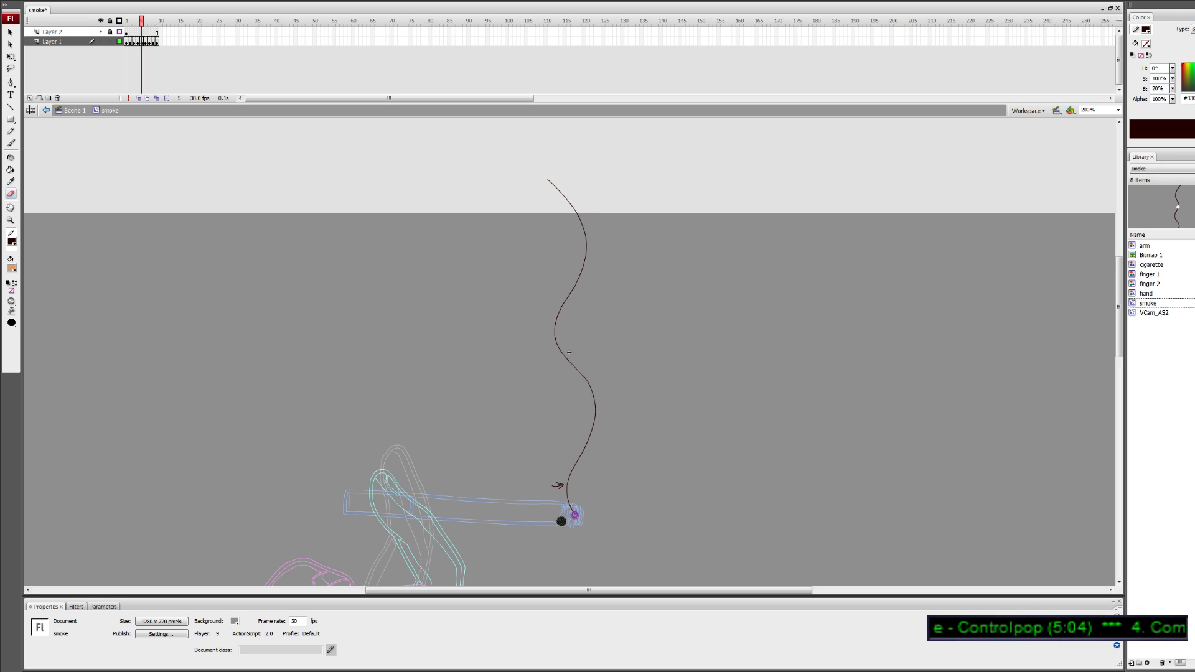
key("comma")
key("comma")
key("comma")
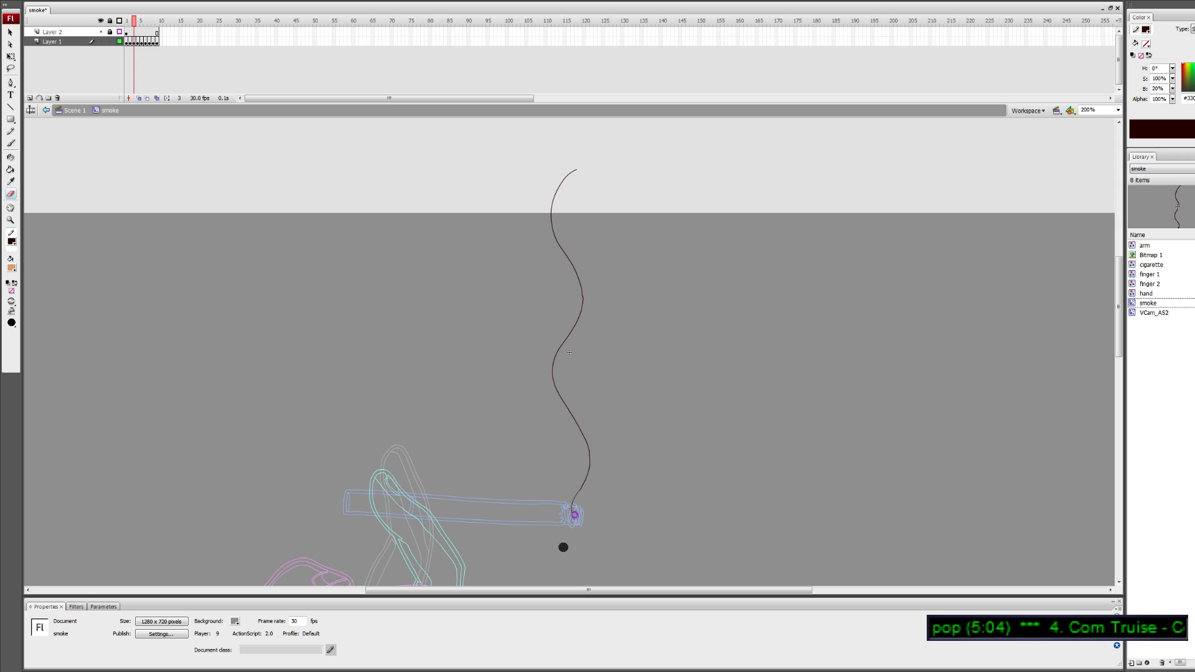
Step forward through the smoke frames to check the line's wave motion and look for stray marks
key("period")
key("period")
key("period")
key("period")
key("period")
key("period")
key("period")
key("period")
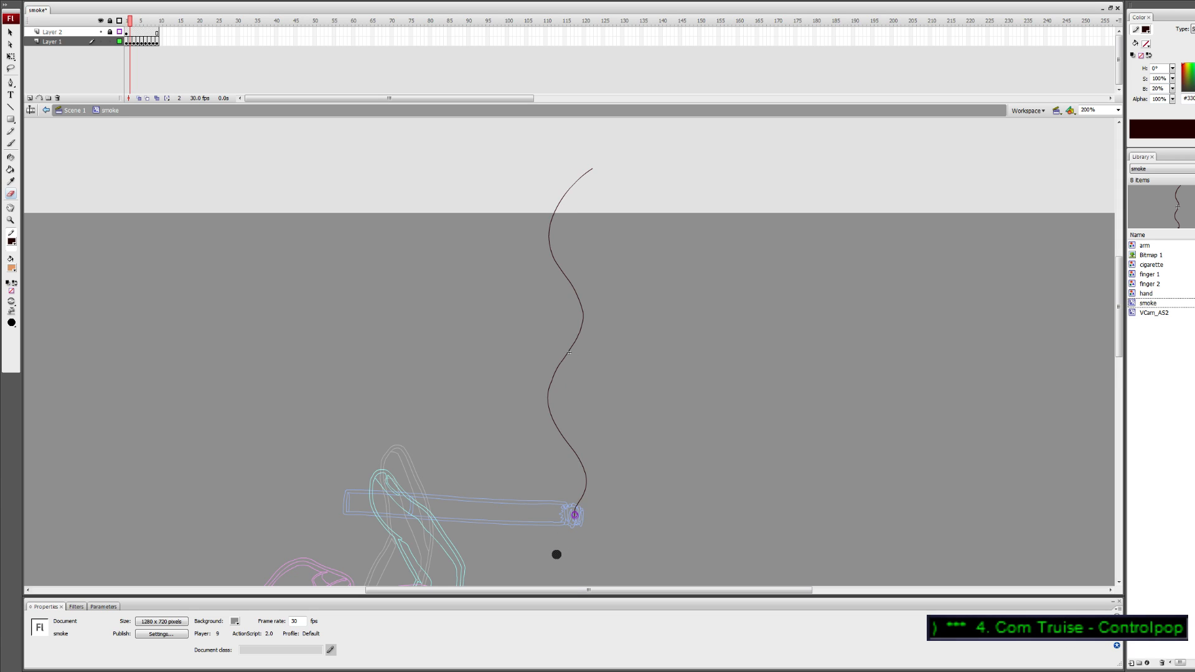
Extend each smoke drawing on Layer 1 to a two-frame hold, lengthening the loop to 18 frames
left_click(128, 22)
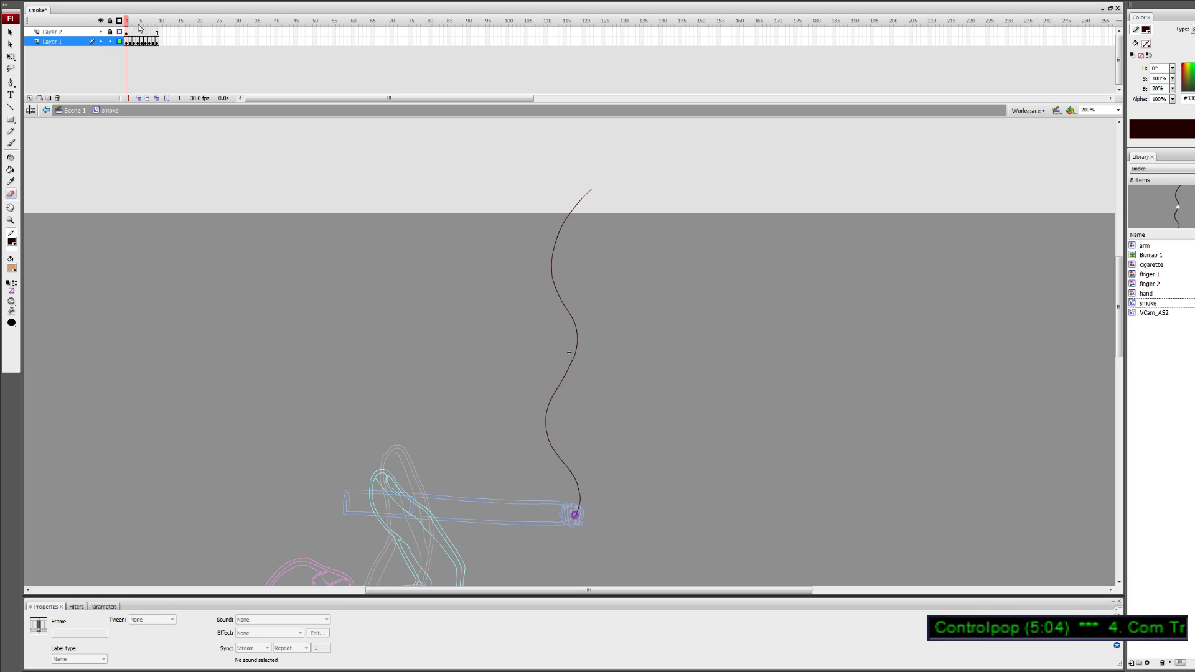
key("F6")
left_click(134, 21)
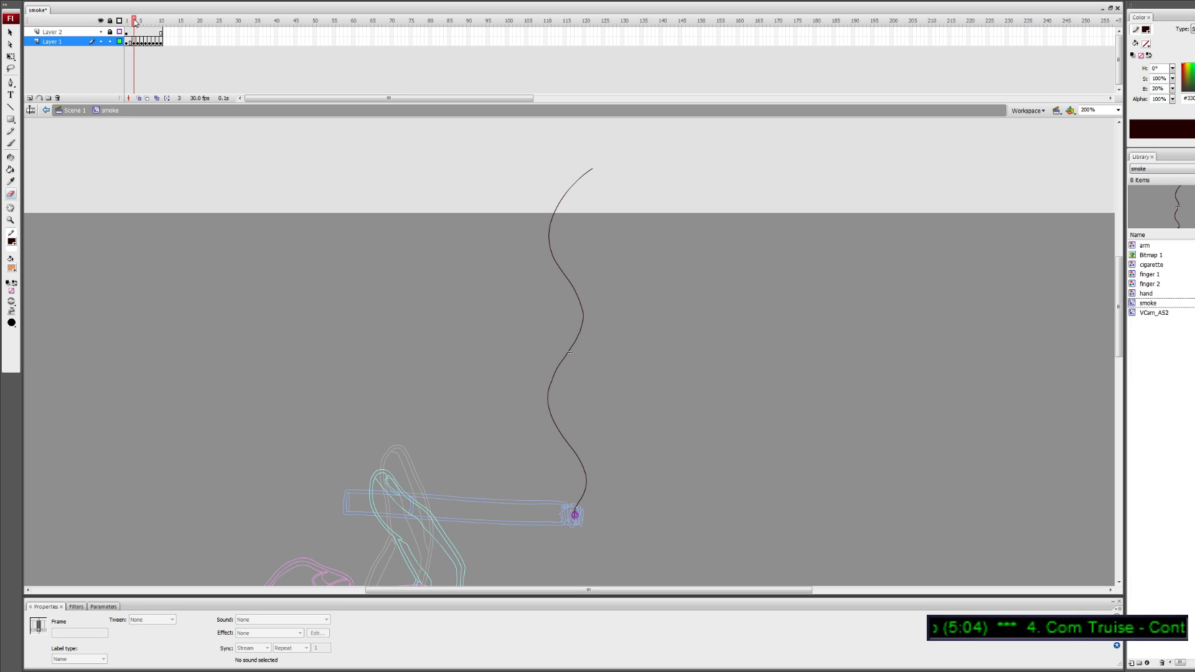
key("F5")
left_click(142, 21)
key("F5")
left_click(150, 21)
key("F5")
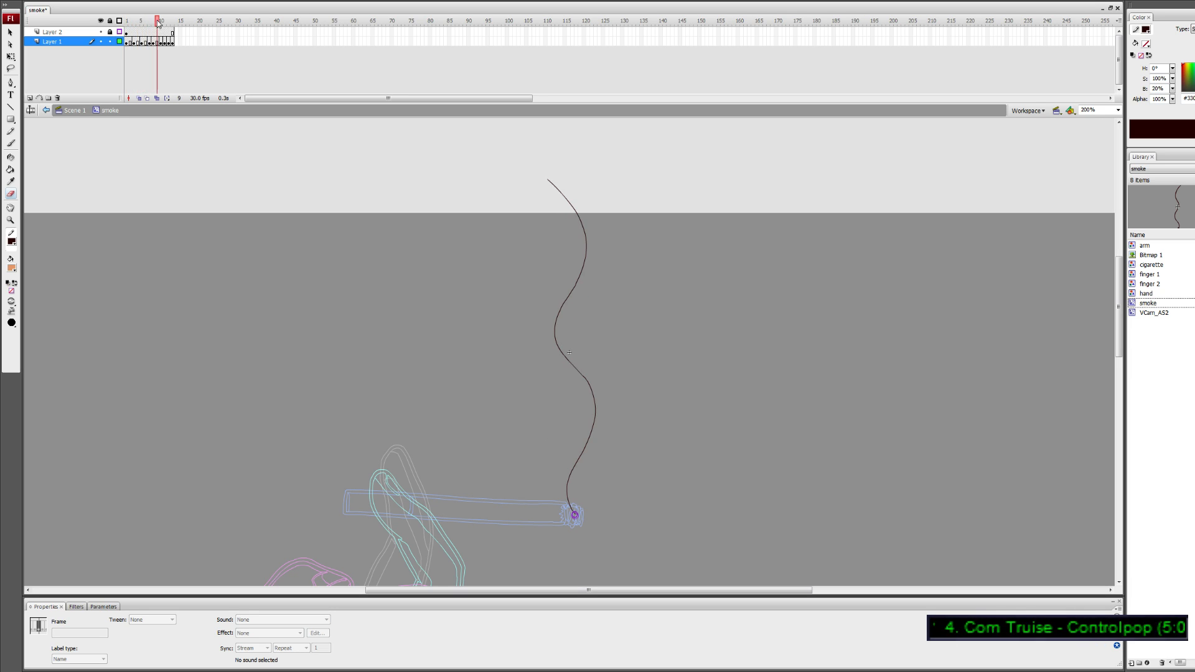
left_click(153, 20)
key("F5")
left_click(165, 21)
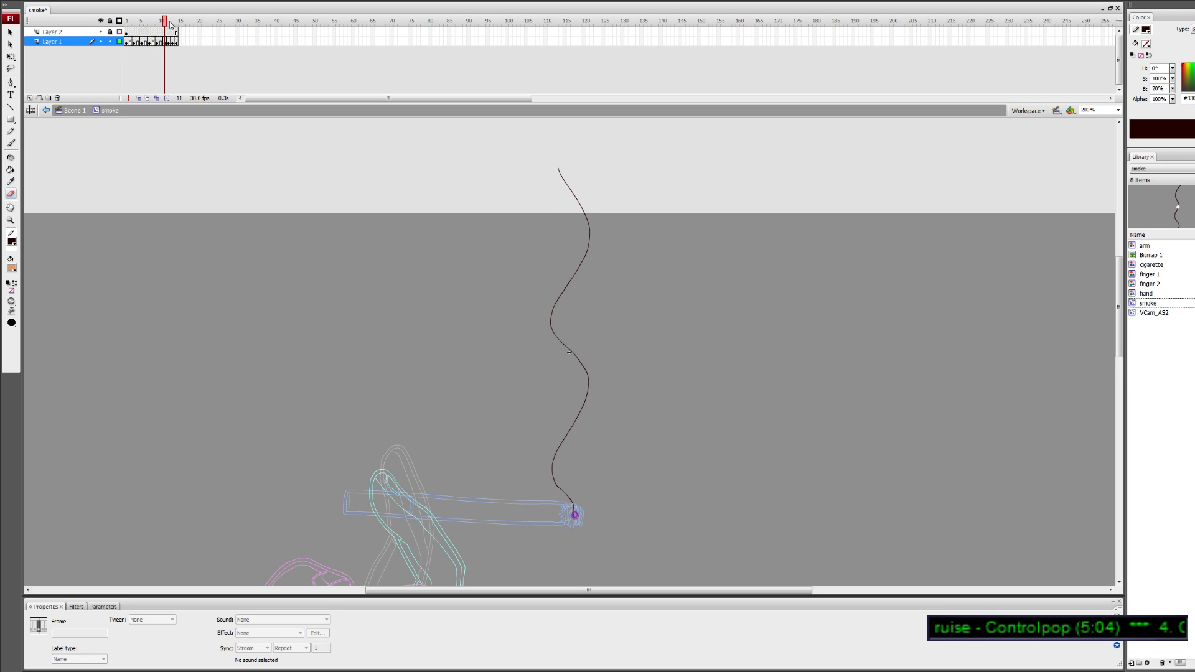
key("F5")
left_click(173, 21)
key("F5")
left_click(181, 21)
key("F5")
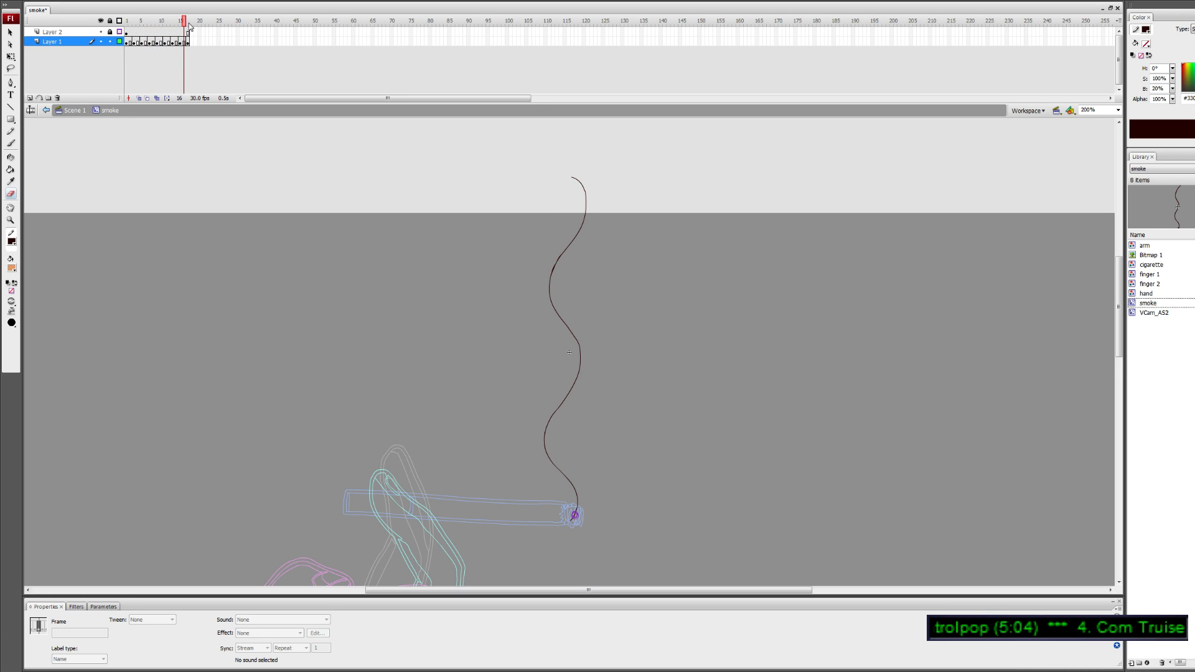
left_click(188, 22)
key("F5")
left_click(185, 23)
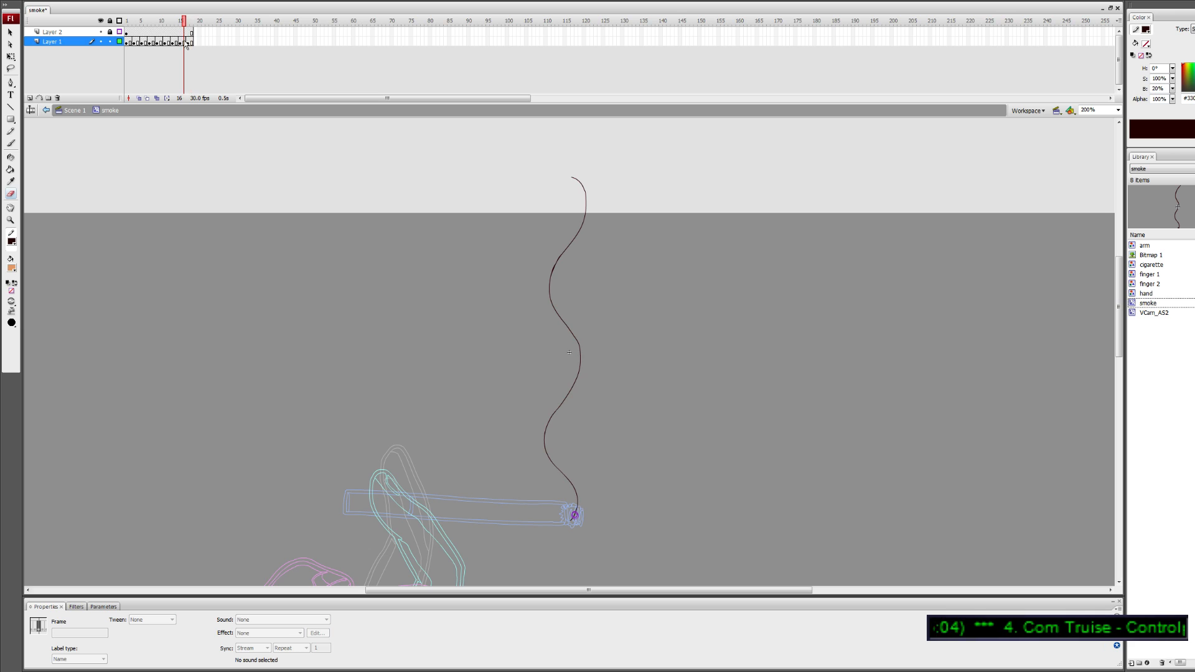
left_click(184, 42)
key("F7")
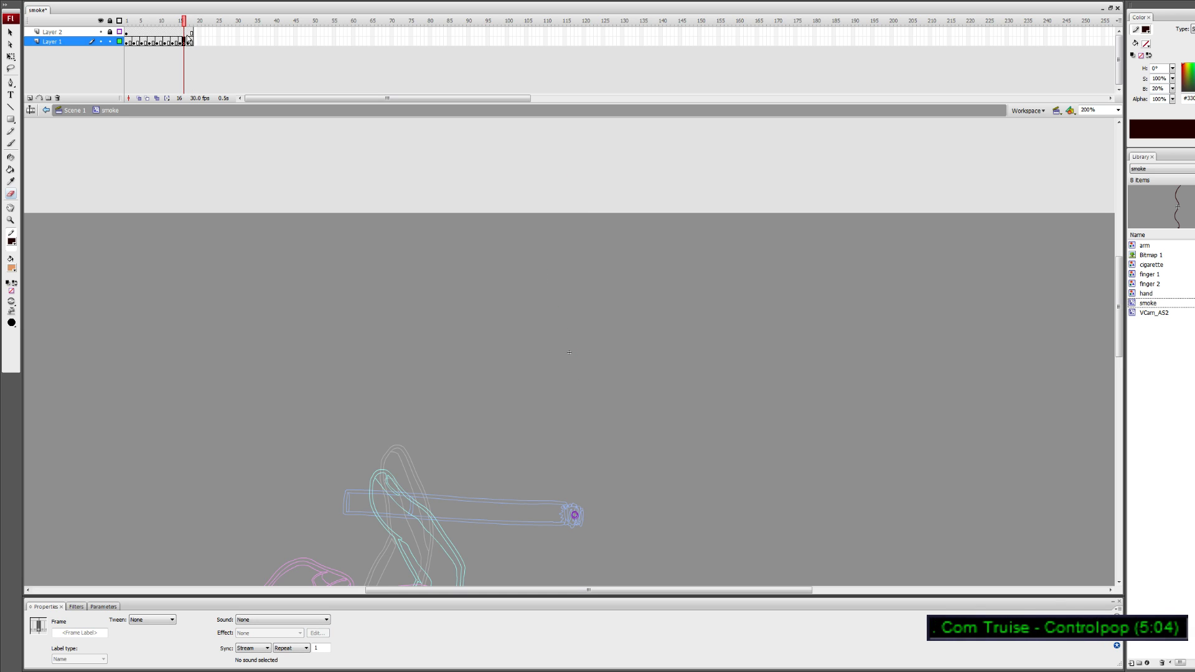
left_click(138, 98)
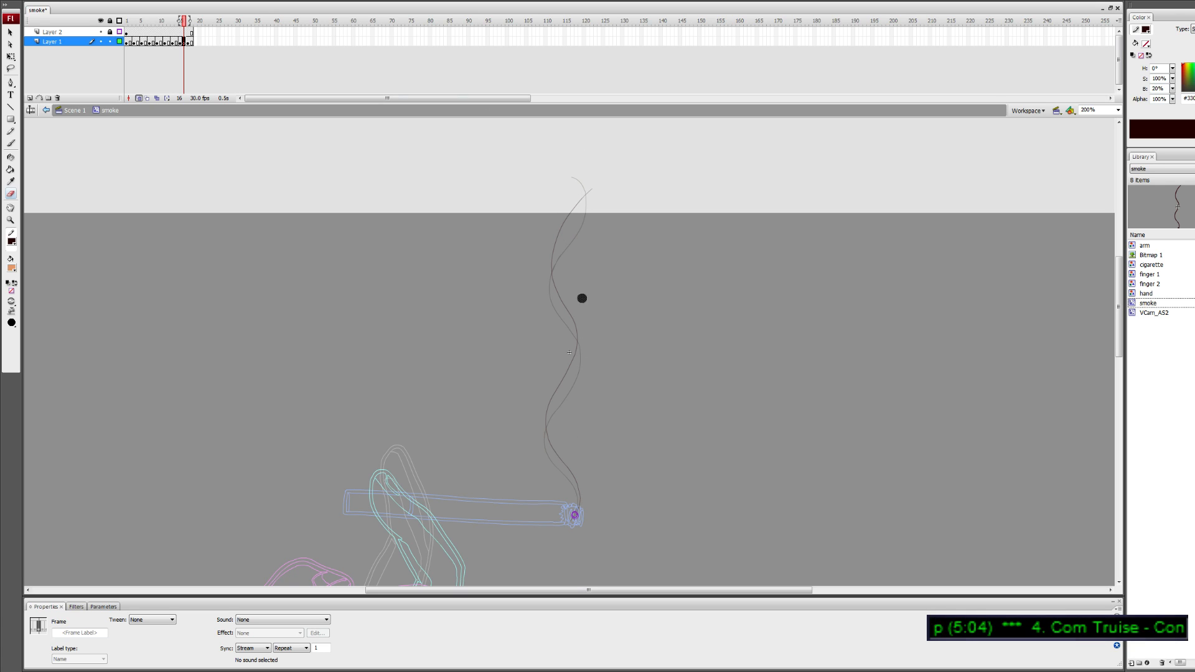
key("ctrl+z")
left_click(140, 97)
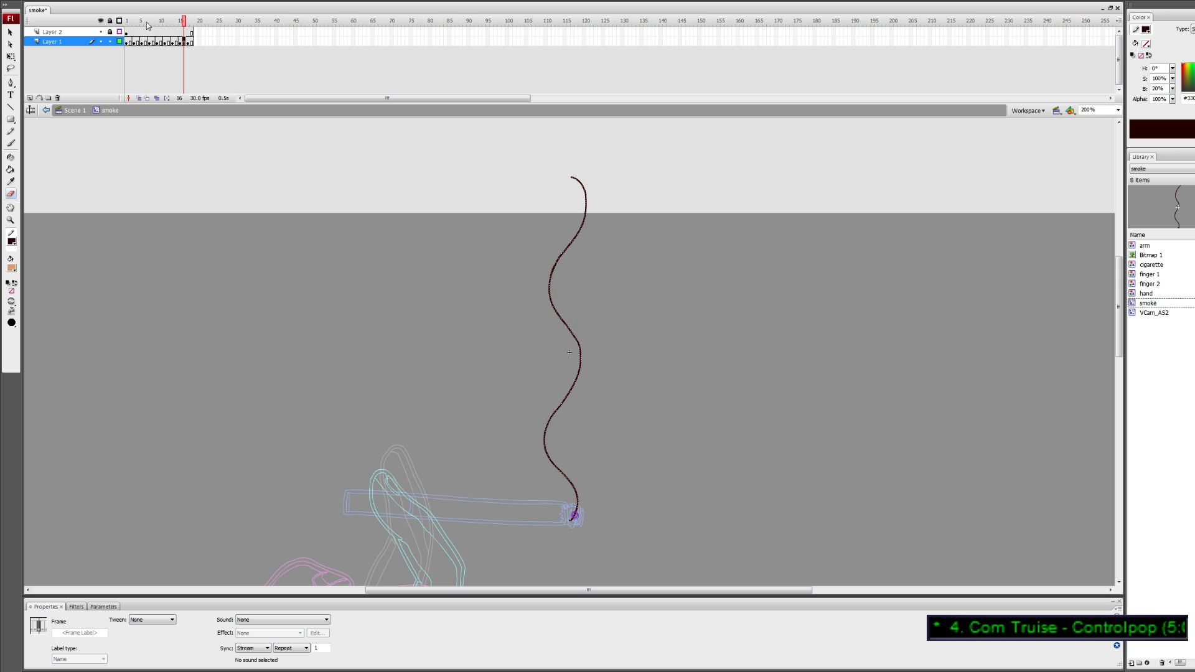
Add a new layer above Layer 1 with a blank keyframe at frame 9, and lock Layer 1
left_click_drag(136, 25, 270, 43)
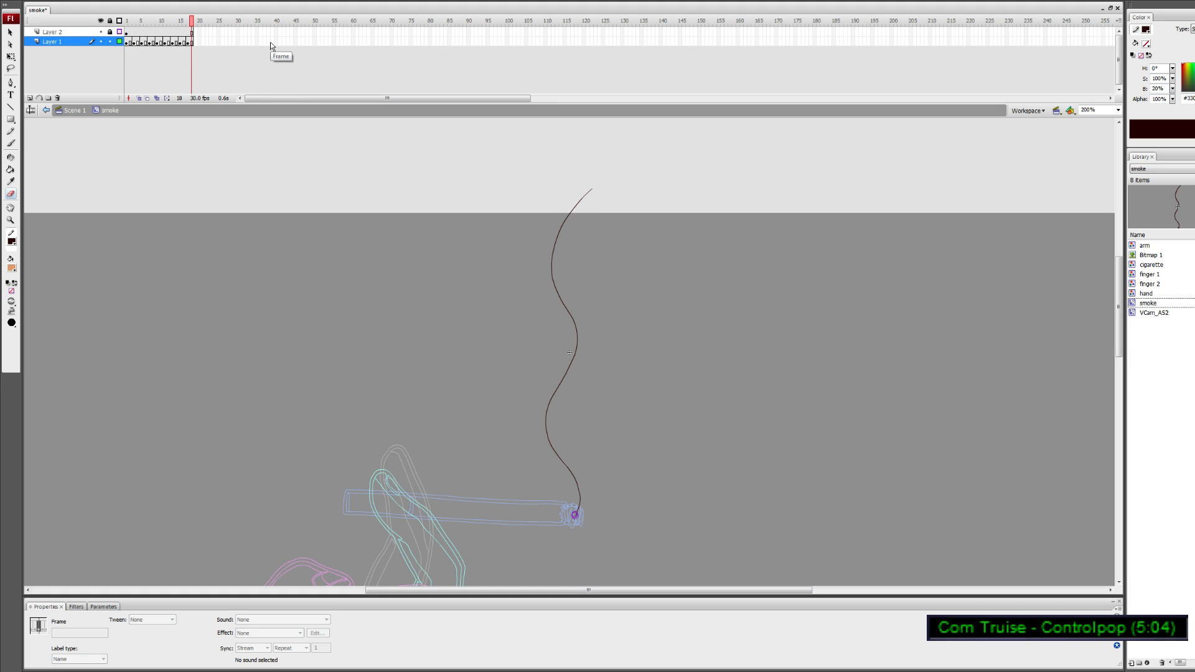
left_click(127, 21)
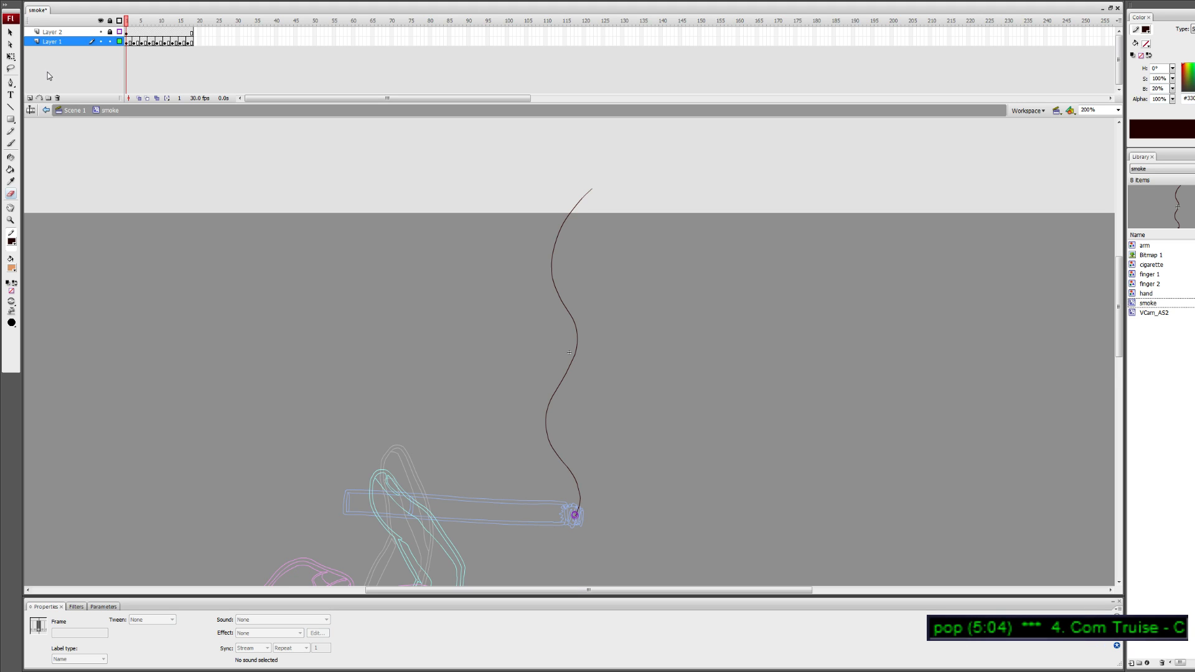
left_click(29, 97)
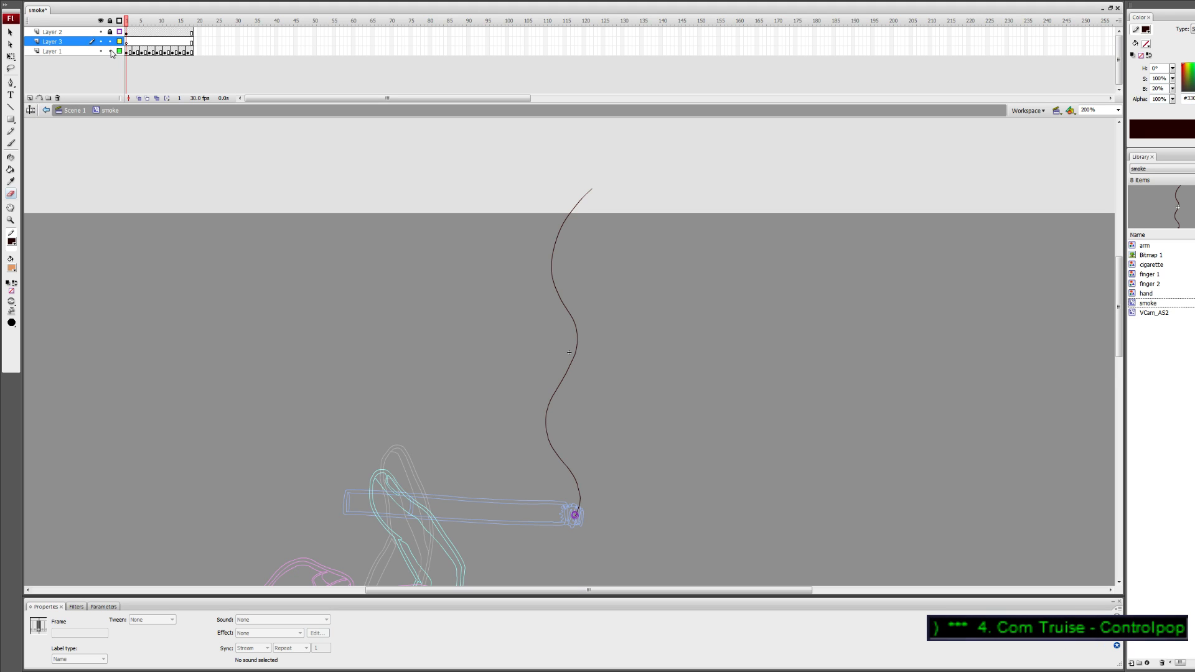
left_click(111, 51)
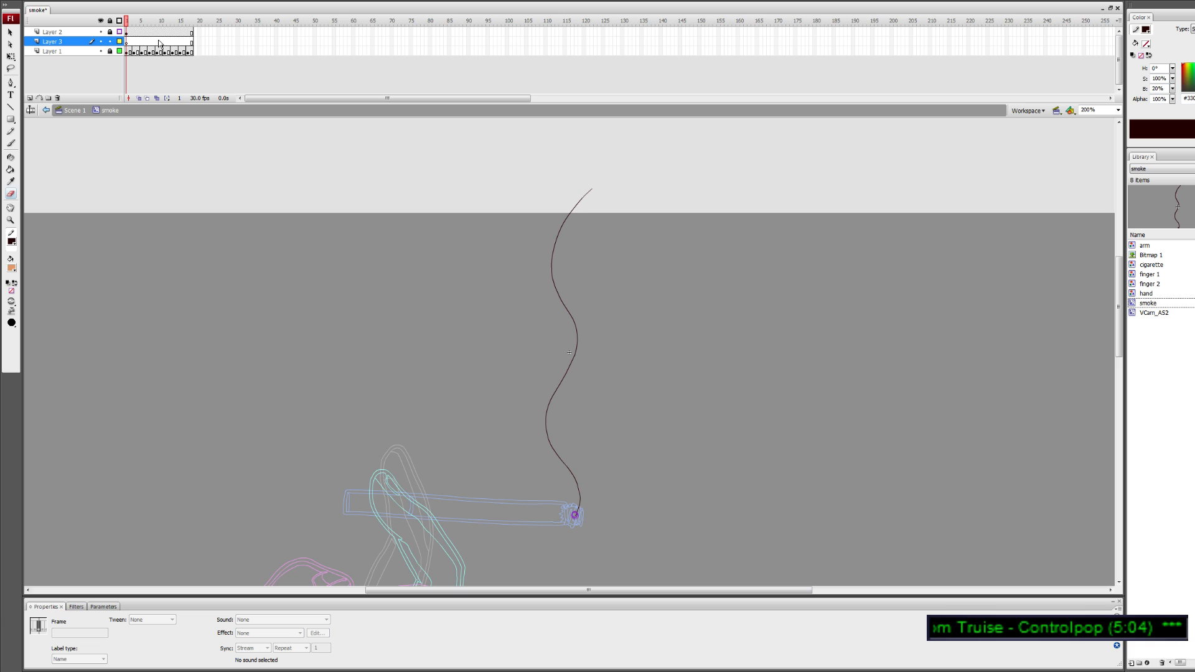
left_click(154, 40)
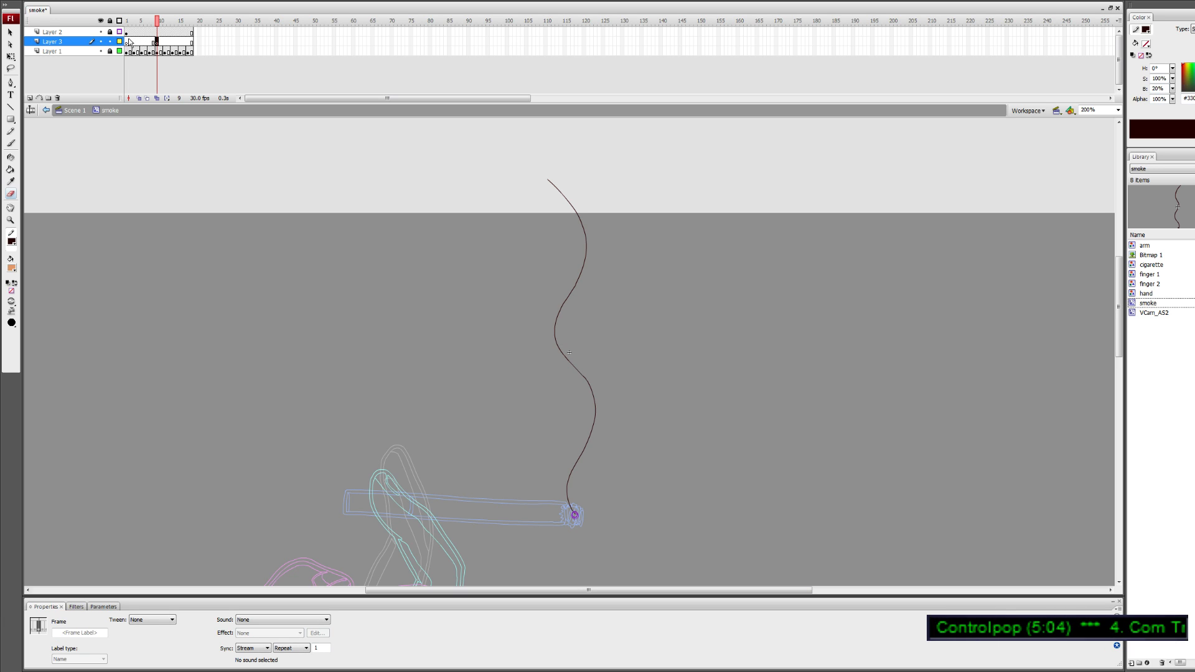
left_click(128, 41)
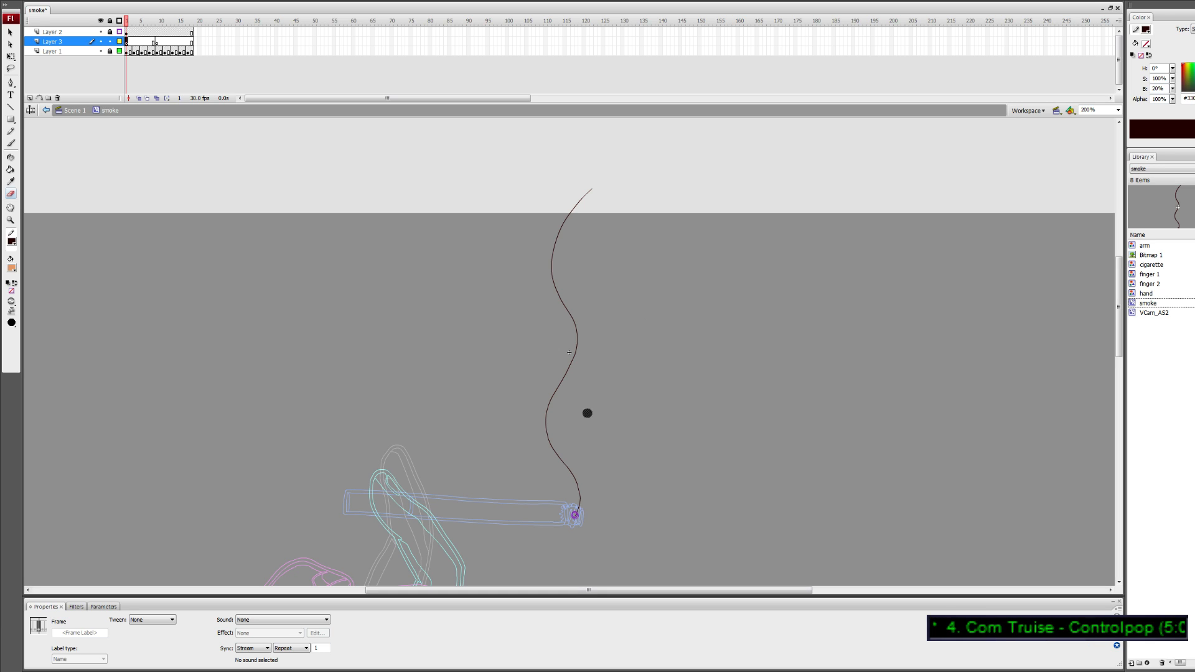
Draw the smoke's right edge on Layer 3 in frame 1 as a wavy pencil line from the tip to the cigarette end
key("y")
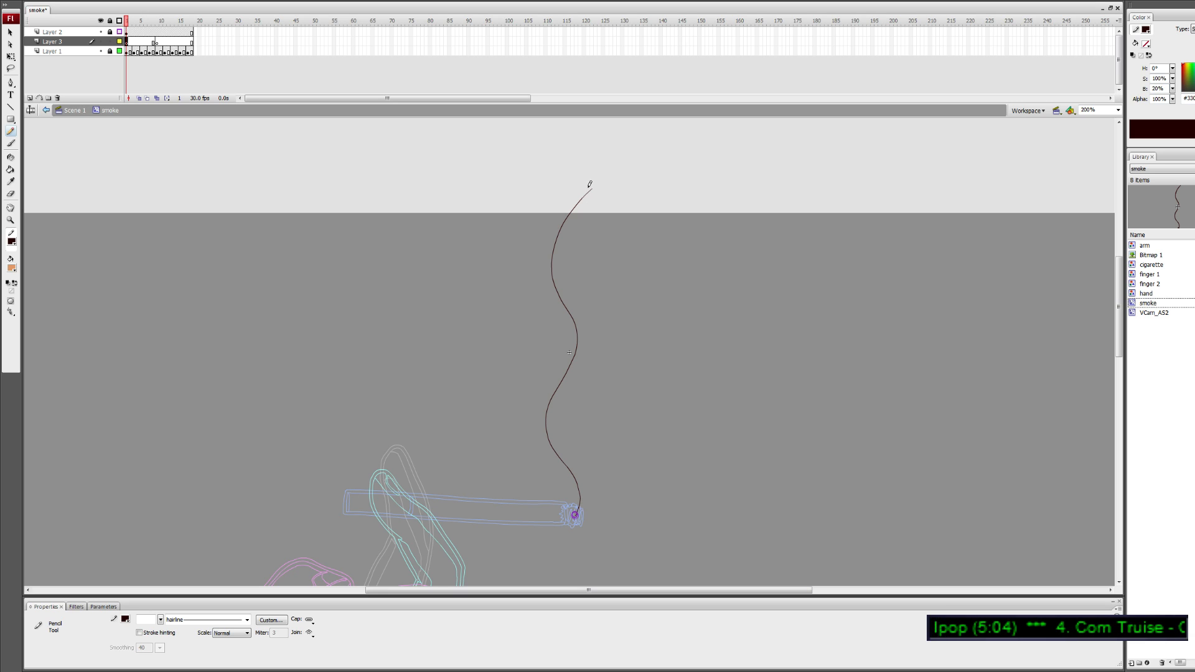
mouse_move(592, 177)
left_mouse_down()
mouse_move(579, 227)
mouse_move(596, 284)
left_mouse_up()
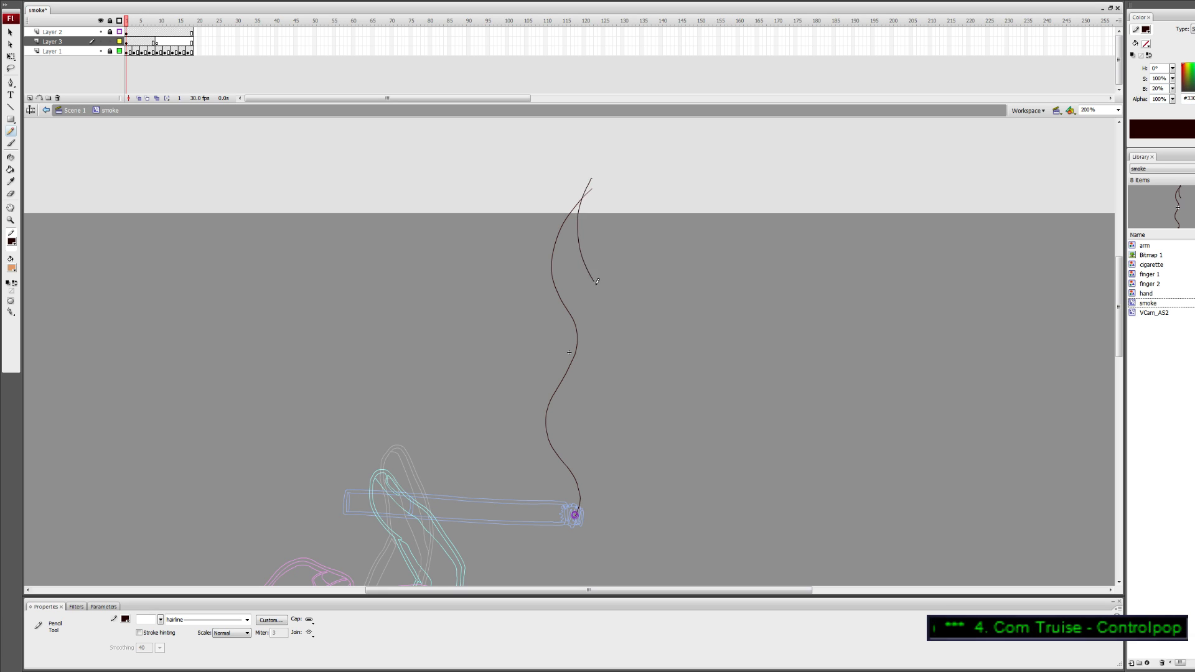
key("ctrl+z")
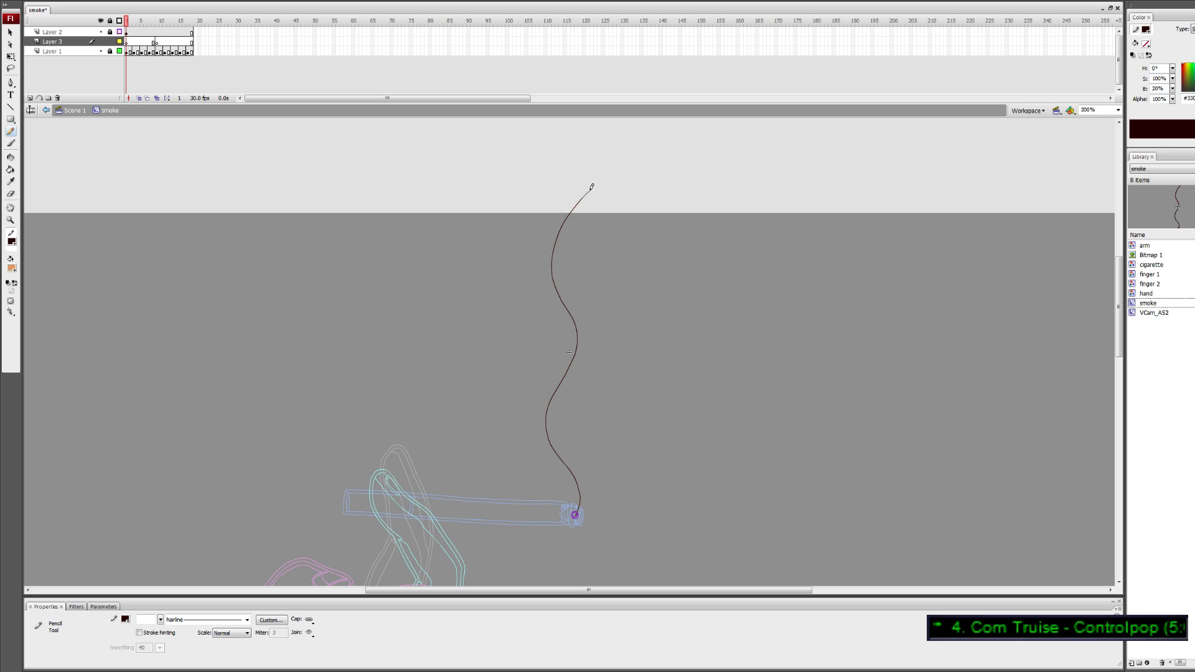
mouse_move(593, 183)
left_mouse_down()
mouse_move(590, 226)
mouse_move(628, 296)
mouse_move(626, 338)
mouse_move(589, 414)
mouse_move(578, 509)
left_mouse_up()
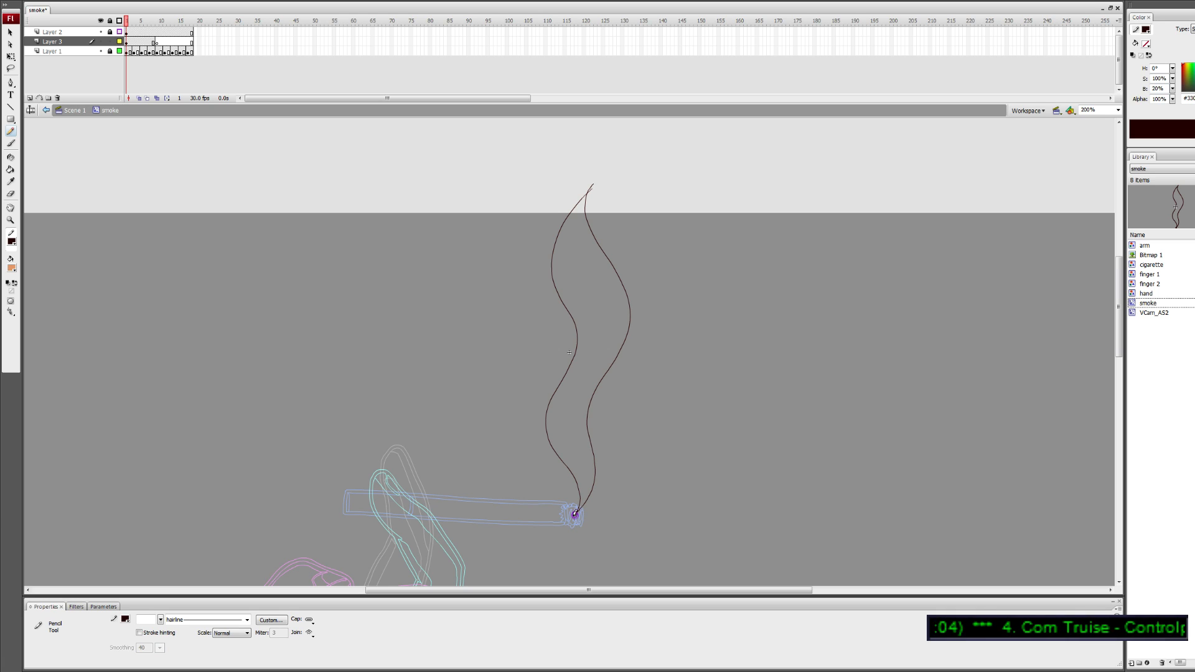
left_click_drag(579, 185, 583, 191)
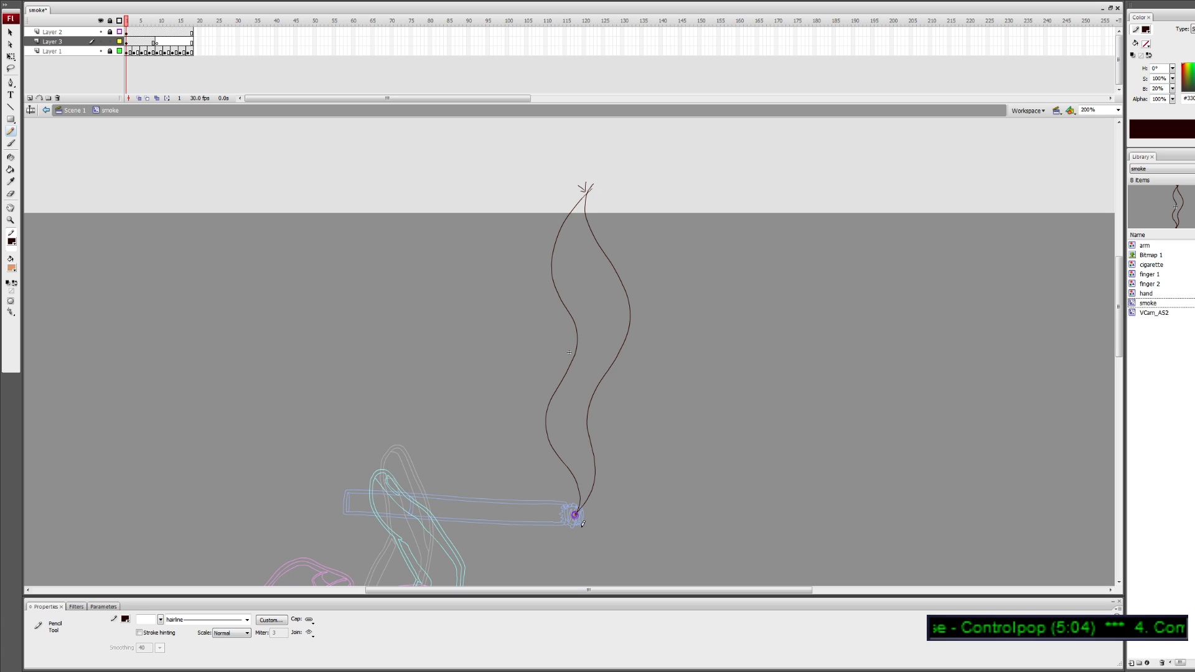
left_click_drag(582, 526, 577, 522)
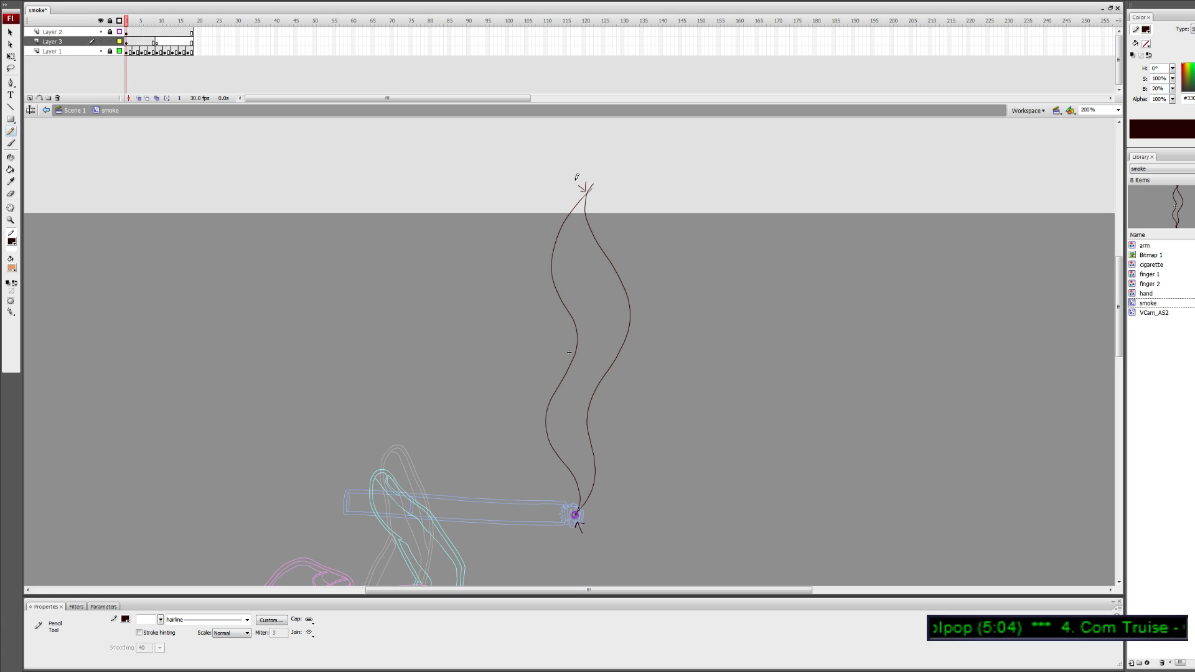
key("ctrl+z")
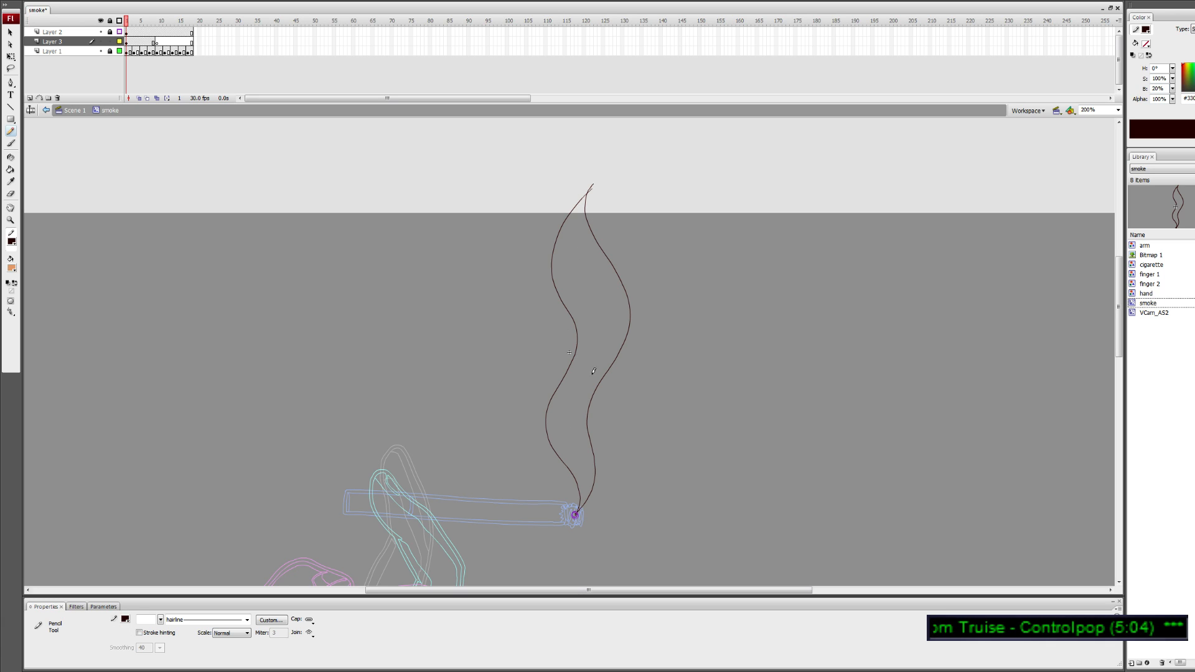
left_click_drag(579, 309, 626, 307)
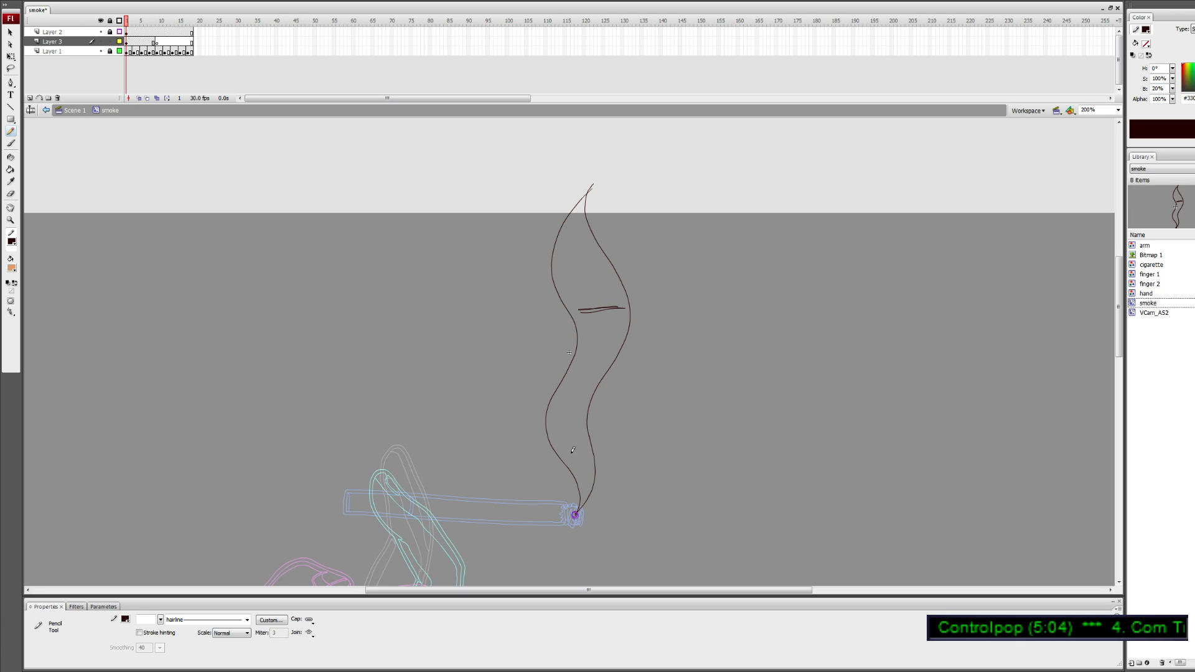
key("ctrl+z")
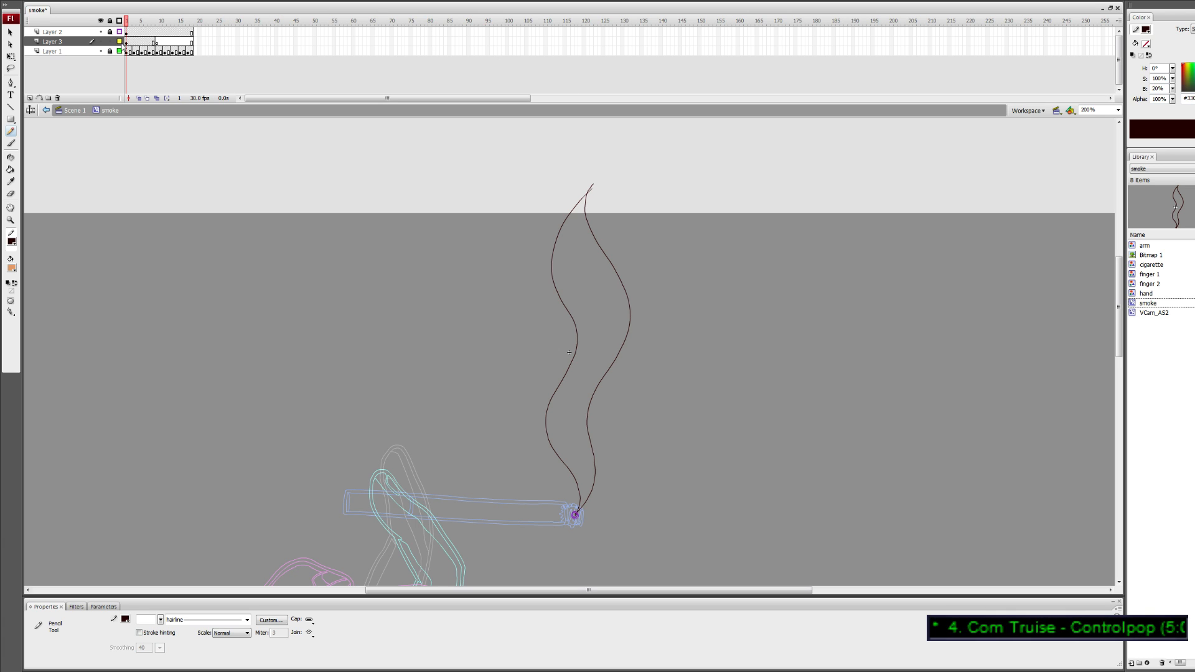
Insert a blank keyframe at frame 11 of Layer 3
left_click(158, 42)
left_click(164, 41)
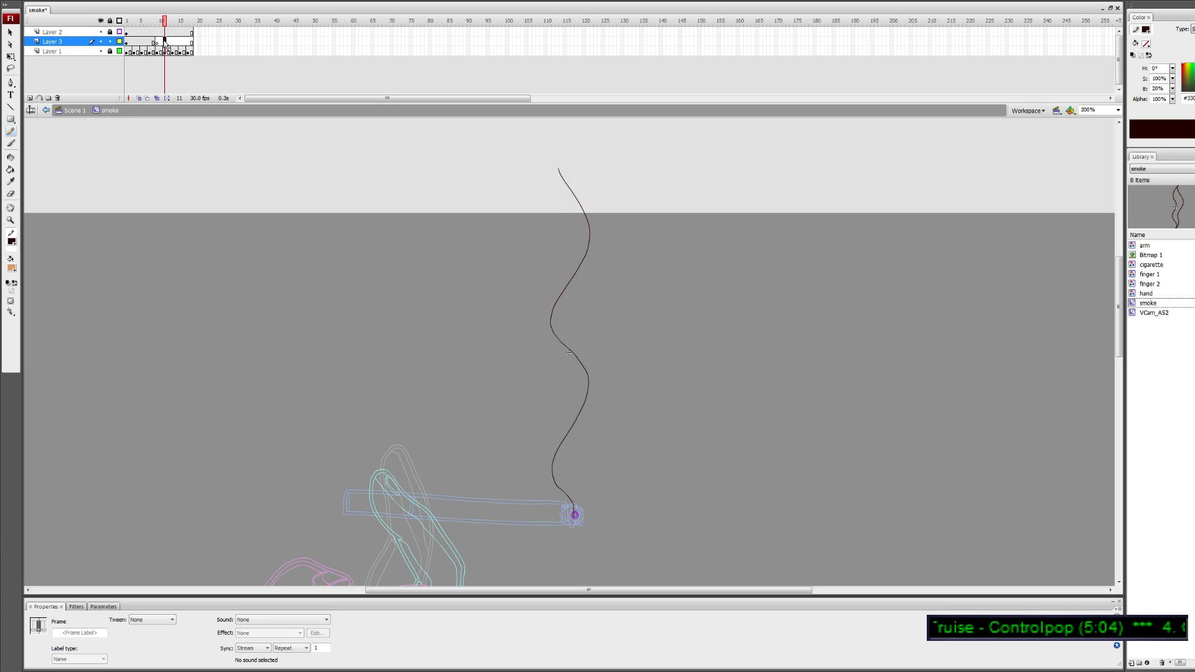
key("F7")
Turn on onion skinning at frame 9 of Layer 3, and display Layers 1 and 3 as outlines
left_click(157, 42)
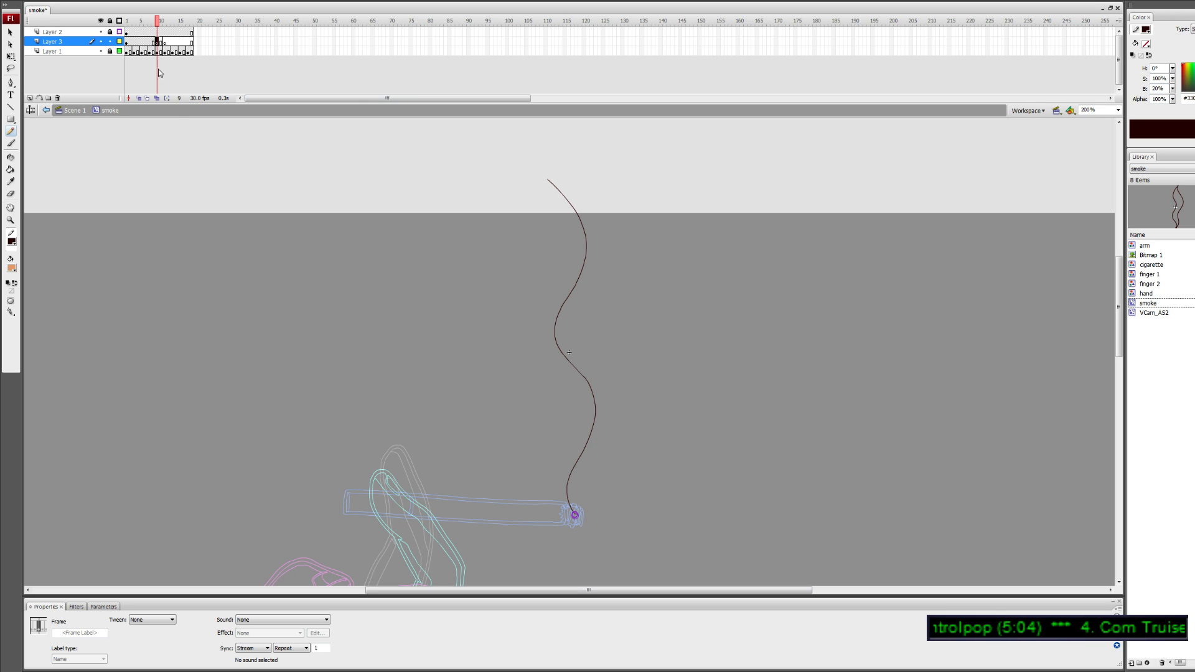
left_click(139, 98)
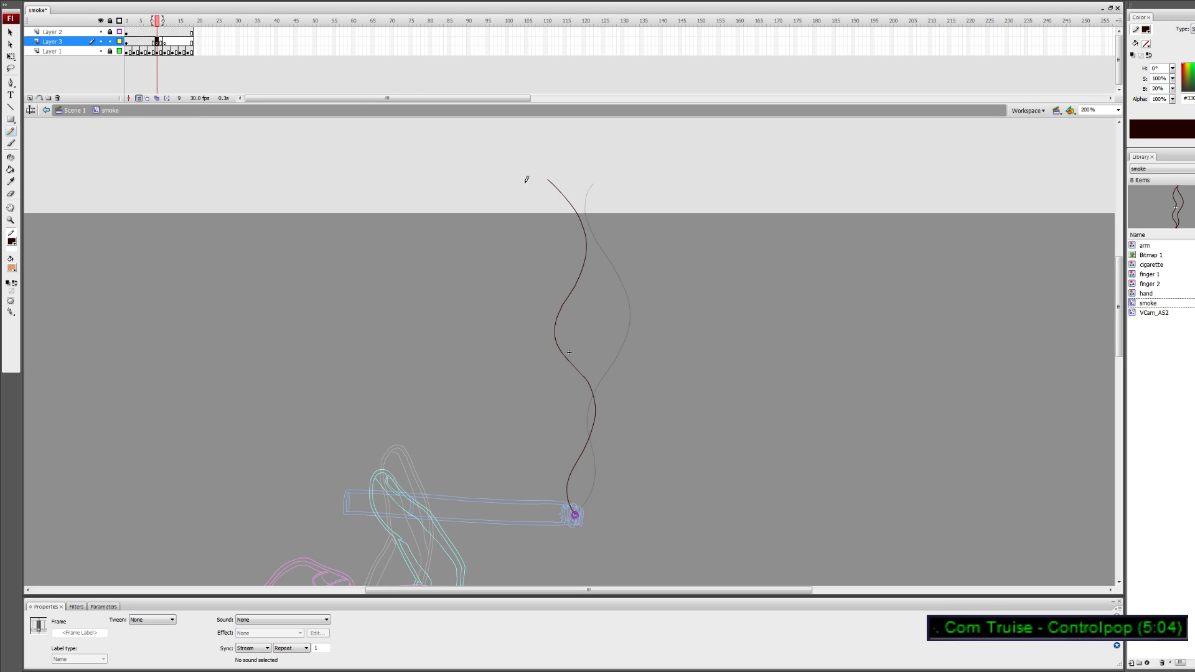
left_click(121, 52)
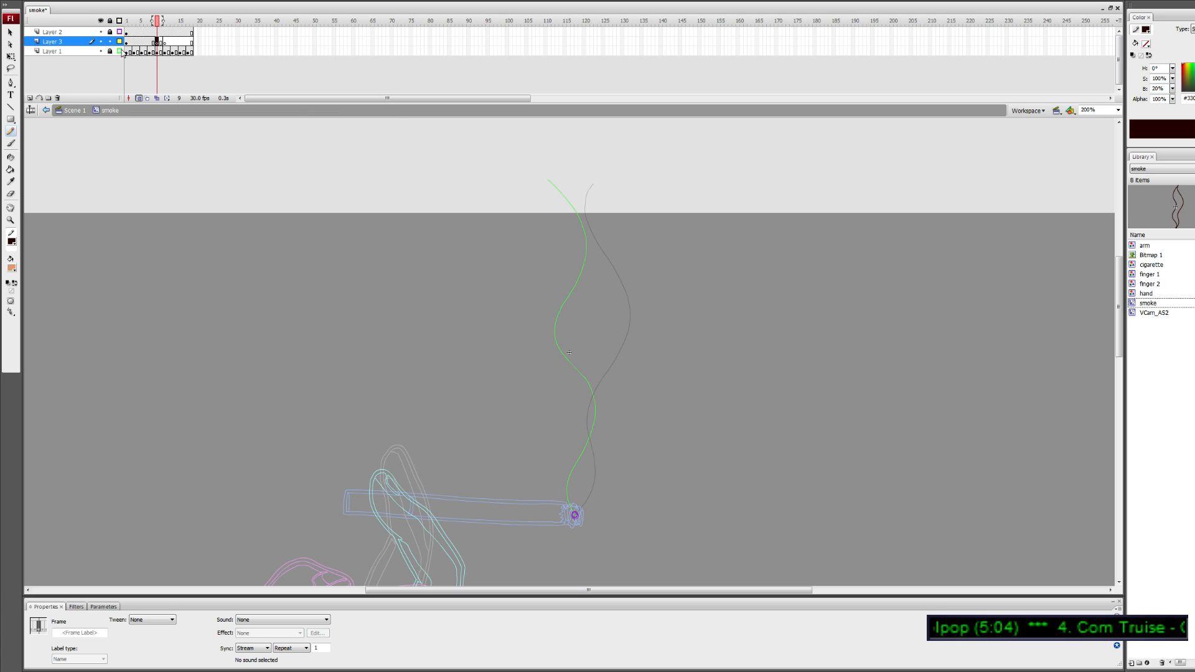
left_click(119, 41)
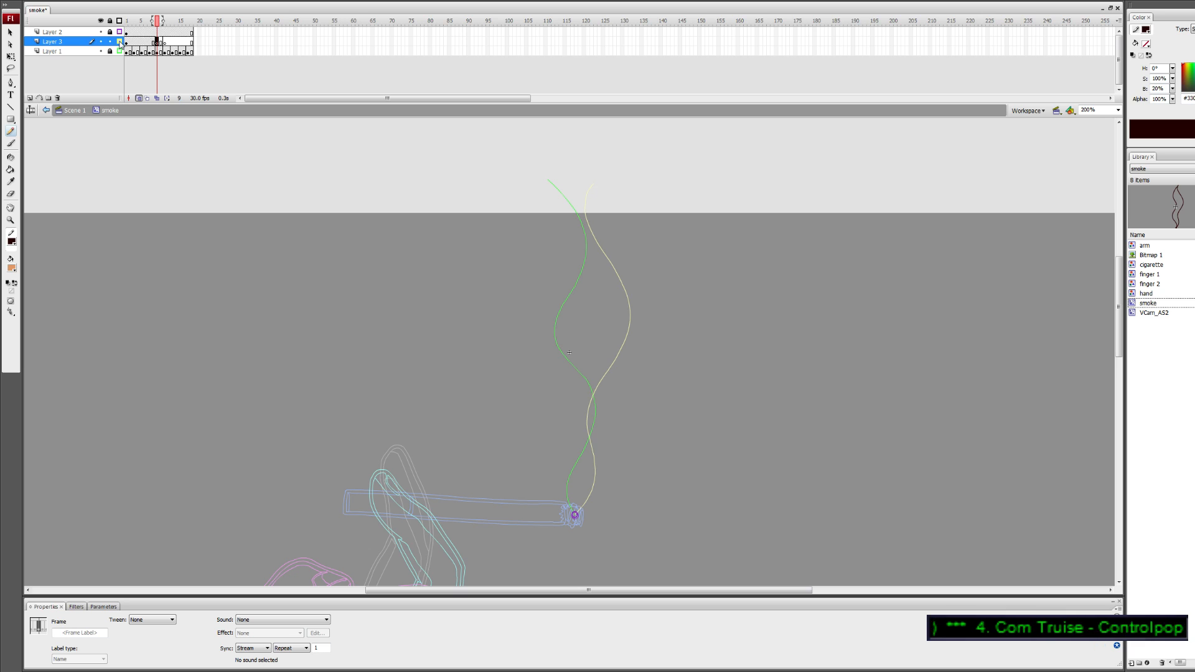
Turn off outline display for Layer 3 so its drawings appear in their own stroke colour
left_click(119, 41)
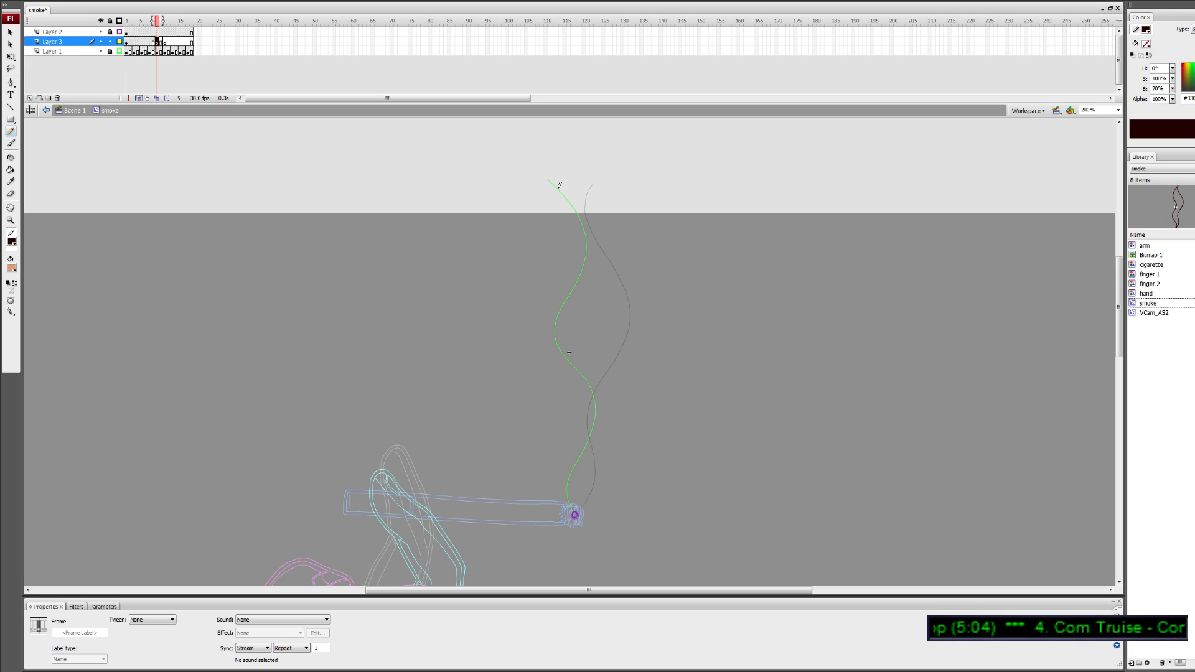
mouse_move(552, 186)
left_mouse_down()
mouse_move(605, 217)
mouse_move(612, 279)
mouse_move(593, 340)
mouse_move(630, 388)
mouse_move(621, 447)
mouse_move(576, 507)
mouse_move(580, 540)
left_mouse_up()
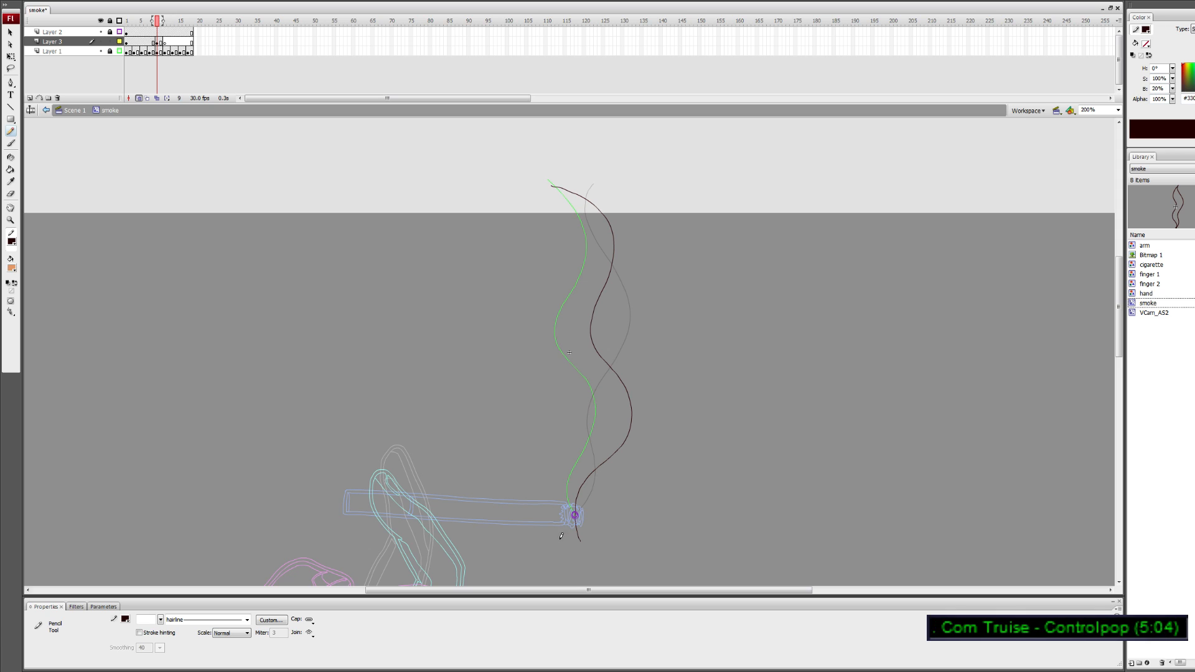
key("ctrl+z")
mouse_move(538, 180)
left_mouse_down()
mouse_move(610, 219)
mouse_move(618, 262)
mouse_move(593, 330)
mouse_move(639, 391)
mouse_move(640, 433)
mouse_move(588, 485)
mouse_move(585, 545)
left_mouse_up()
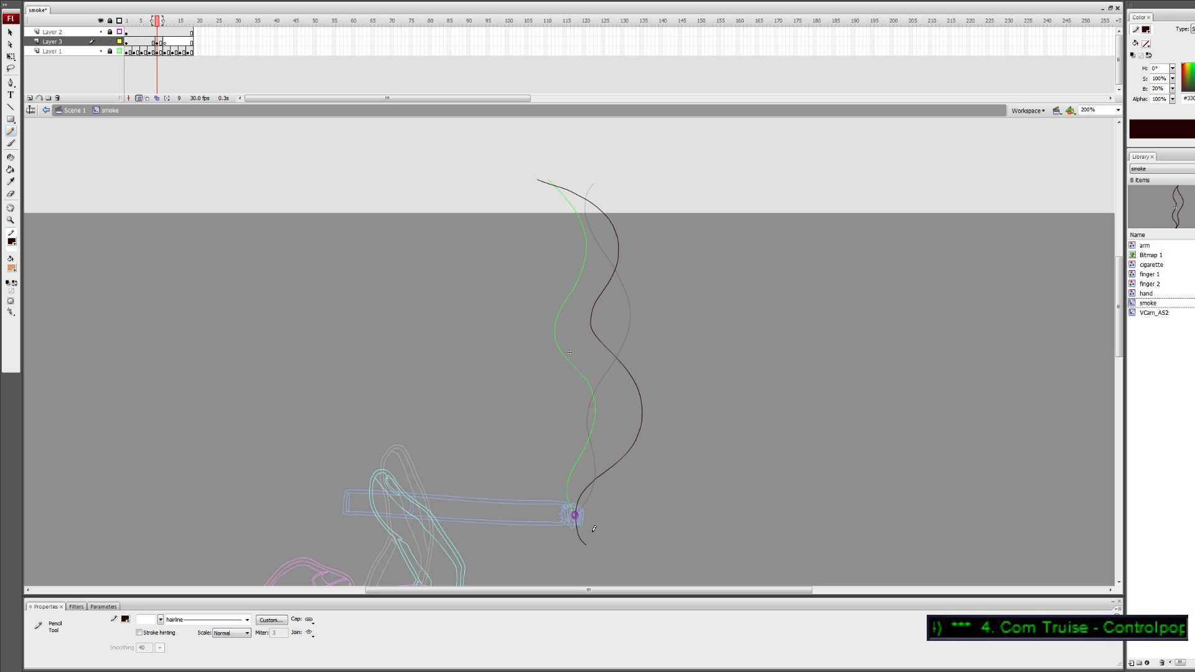
key("ctrl+z")
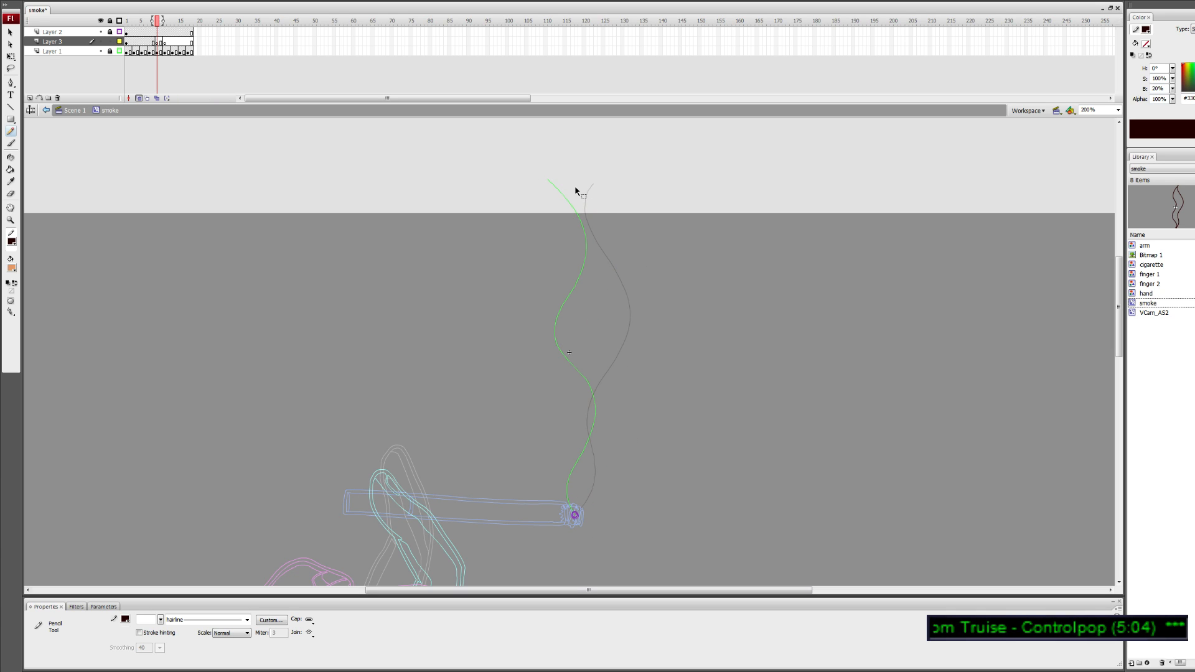
mouse_move(538, 182)
left_mouse_down()
mouse_move(605, 213)
mouse_move(629, 262)
left_mouse_up()
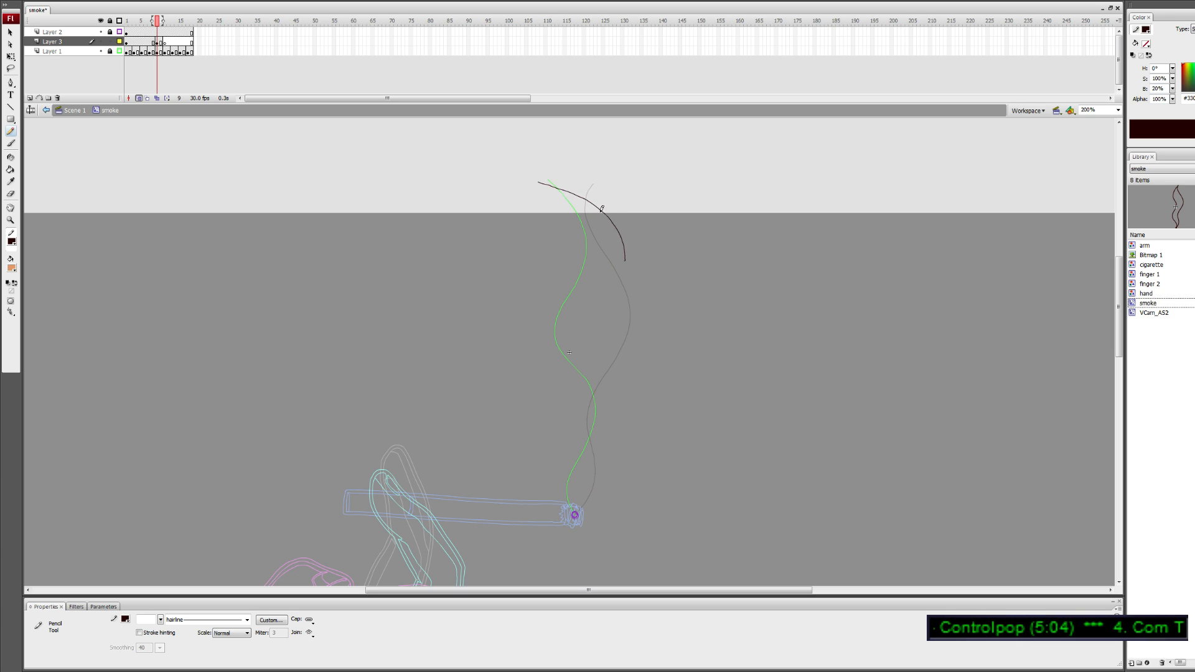
key("ctrl+z")
Draw the smoke's right edge in frame 9 of Layer 3 as a wavy pencil line, and compare it with frame 1 without onion skinning
mouse_move(548, 181)
left_mouse_down()
mouse_move(615, 230)
mouse_move(628, 267)
mouse_move(603, 328)
mouse_move(649, 389)
mouse_move(648, 429)
mouse_move(585, 492)
mouse_move(579, 546)
left_mouse_up()
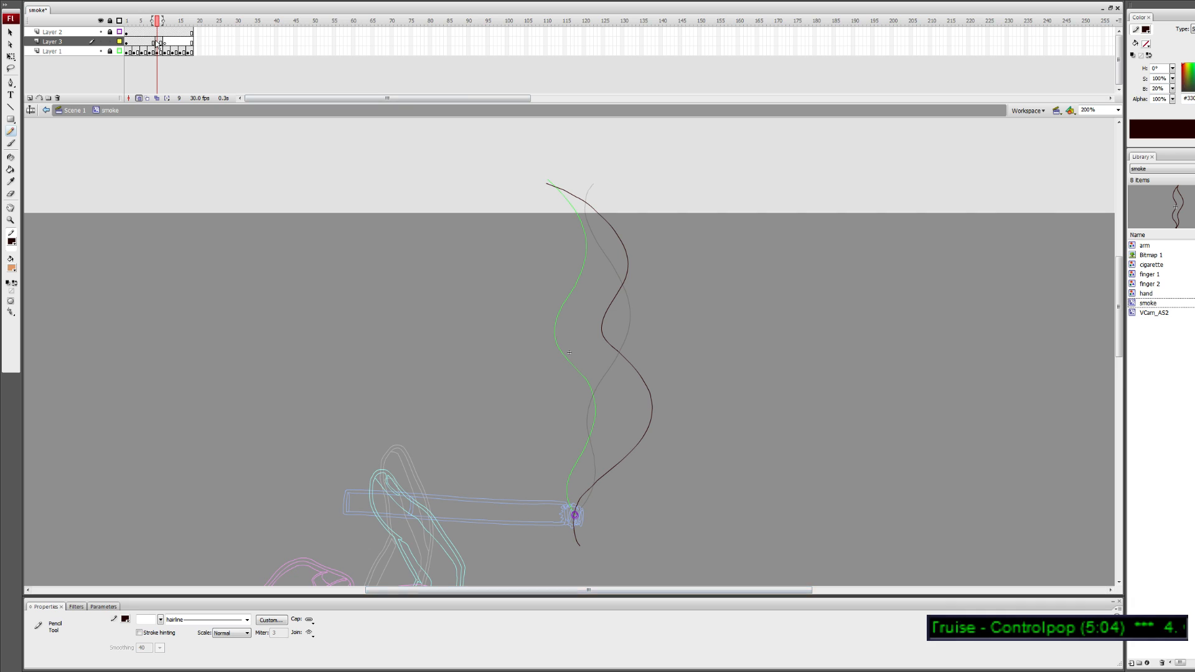
left_click(139, 98)
left_click(127, 21)
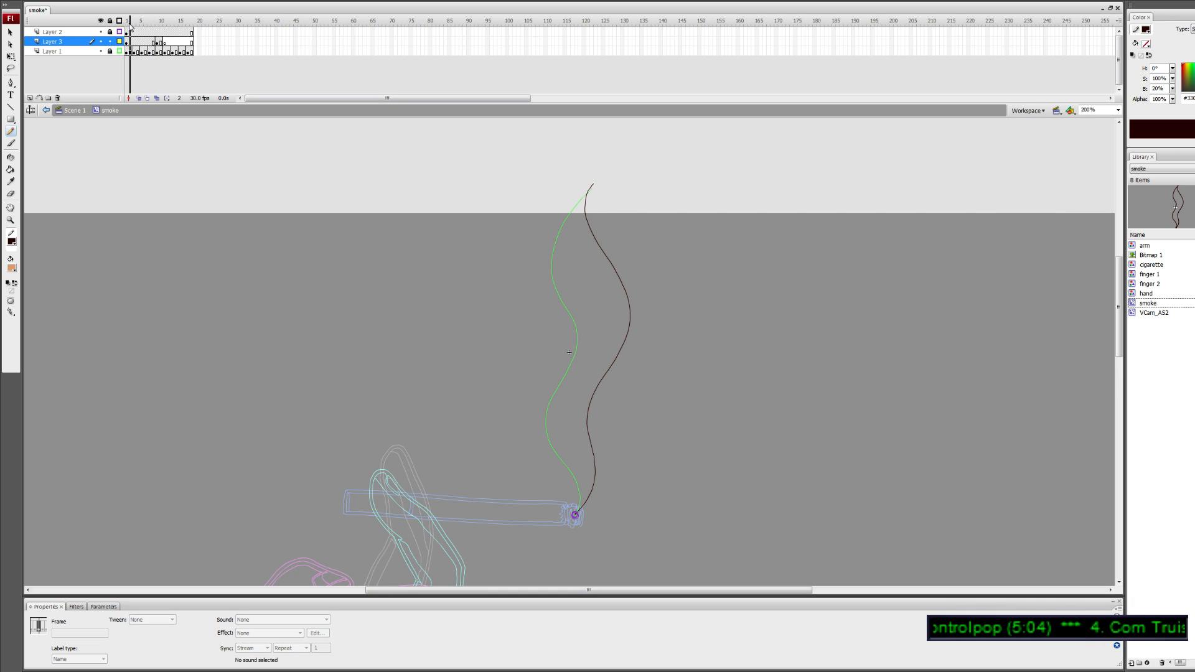
left_click(157, 21)
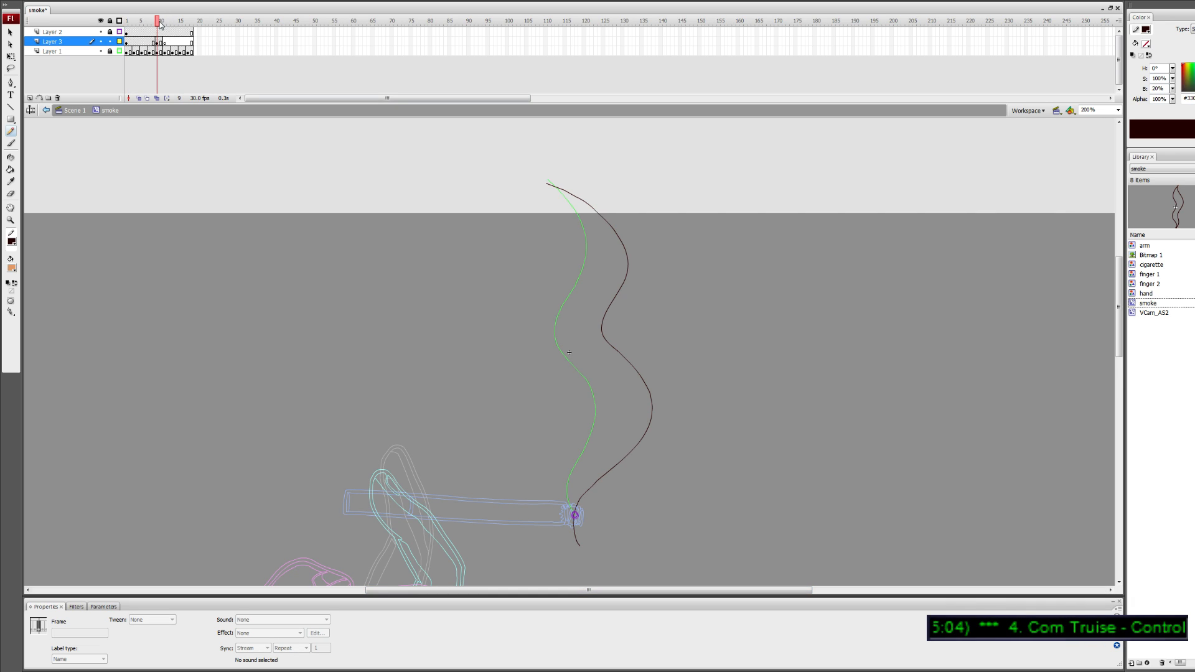
mouse_move(155, 24)
left_mouse_down()
mouse_move(132, 23)
mouse_move(158, 25)
left_mouse_up()
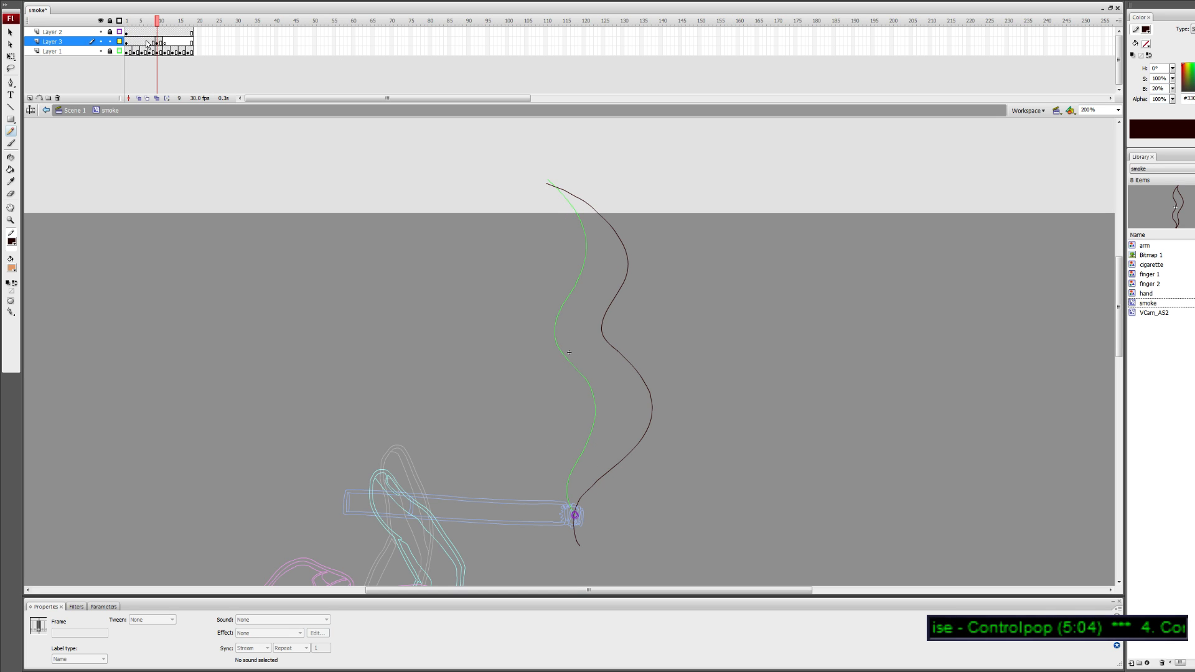
Insert blank keyframes at frames 3, 5 and 7 of Layer 3, and turn on onion skinning at frame 5
left_click(142, 43)
key("F7")
left_click(135, 42)
left_click(142, 43)
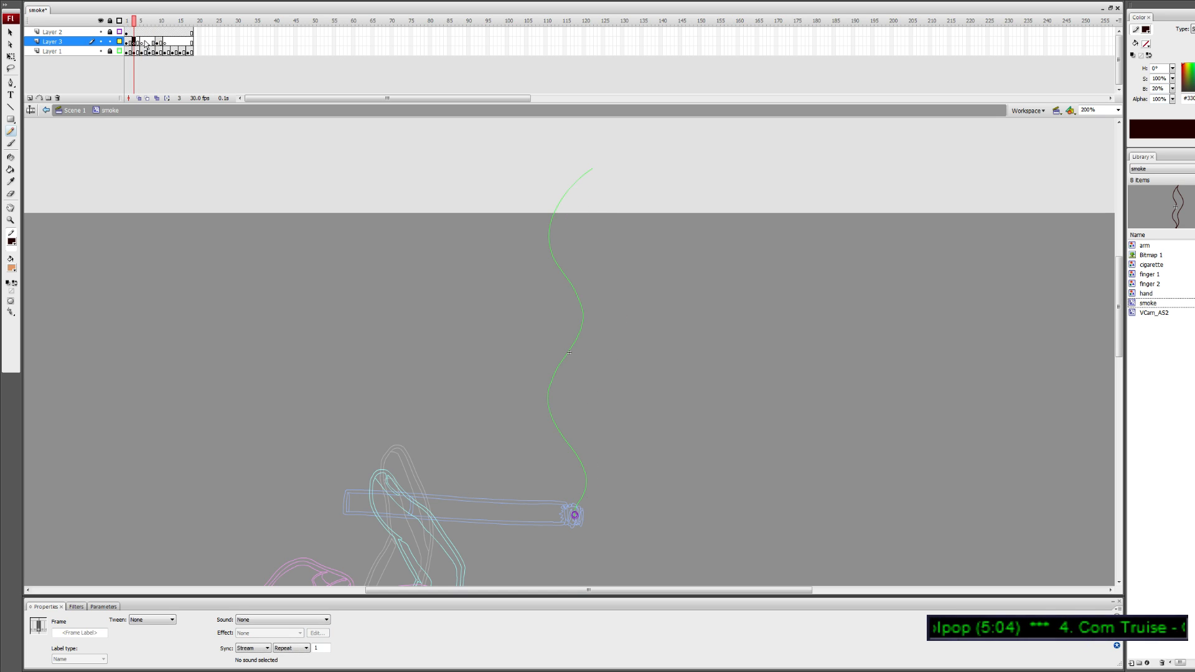
left_click(140, 98)
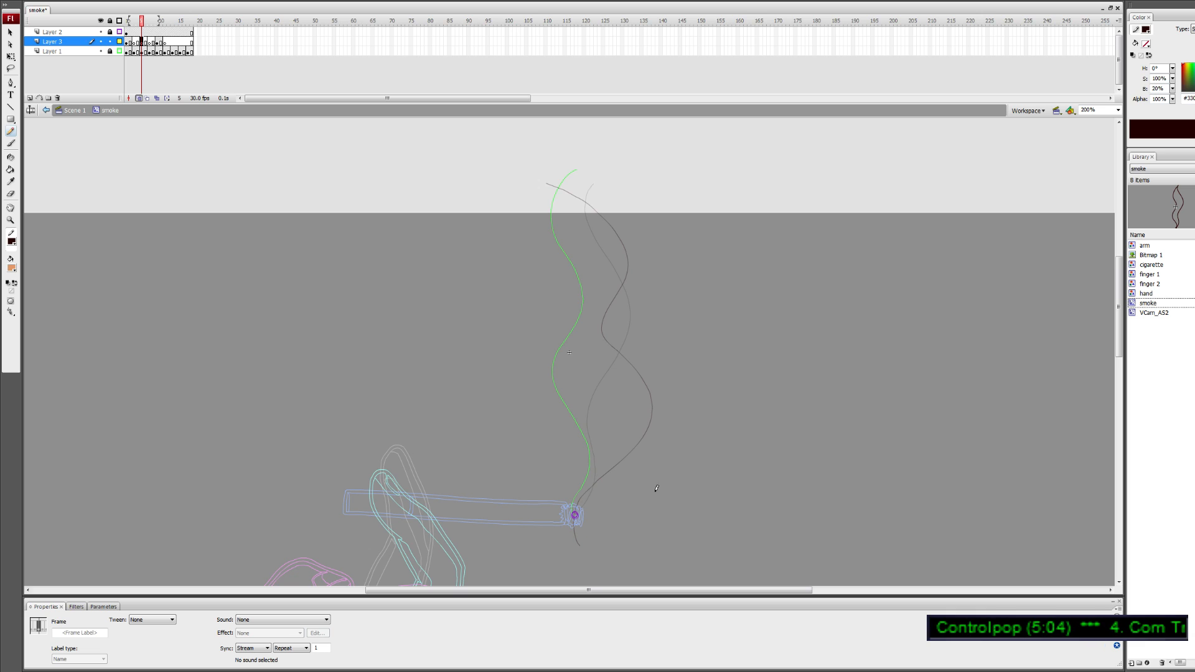
Pencil small guide arrows beside the lower bend of the smoke's right edge in the frame 1 and frame 9 drawings of Layer 3
key("comma")
key("comma")
key("comma")
key("ctrl+a")
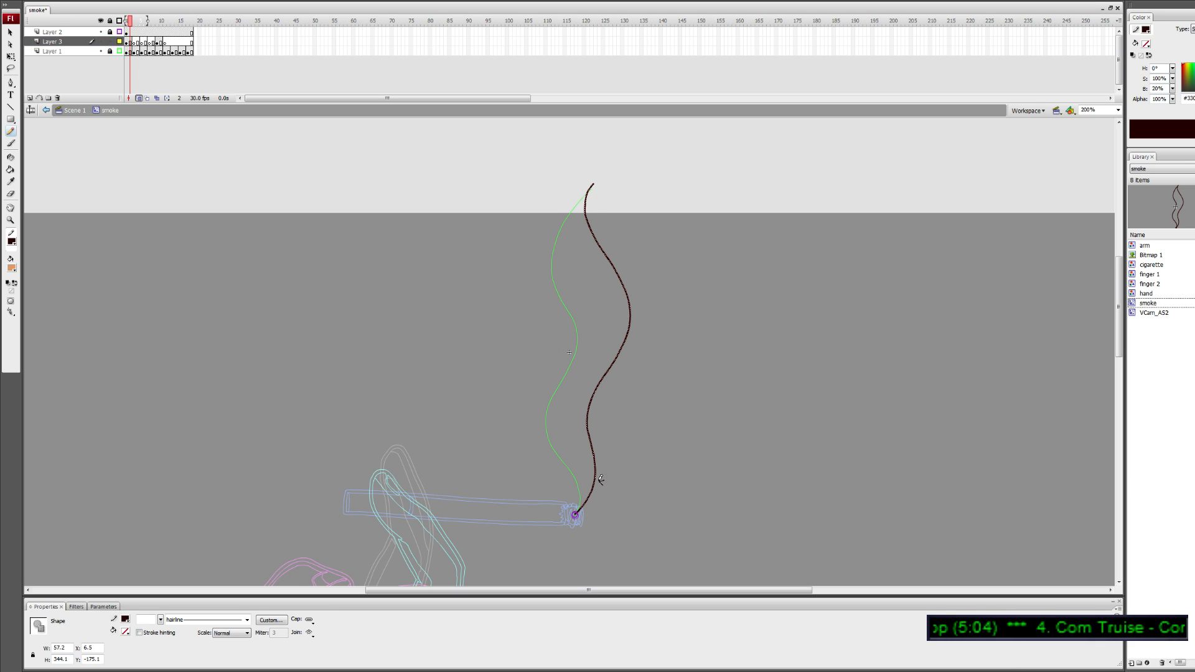
left_click_drag(601, 481, 610, 482)
key("period")
key("period")
key("period")
key("period")
key("period")
key("period")
key("period")
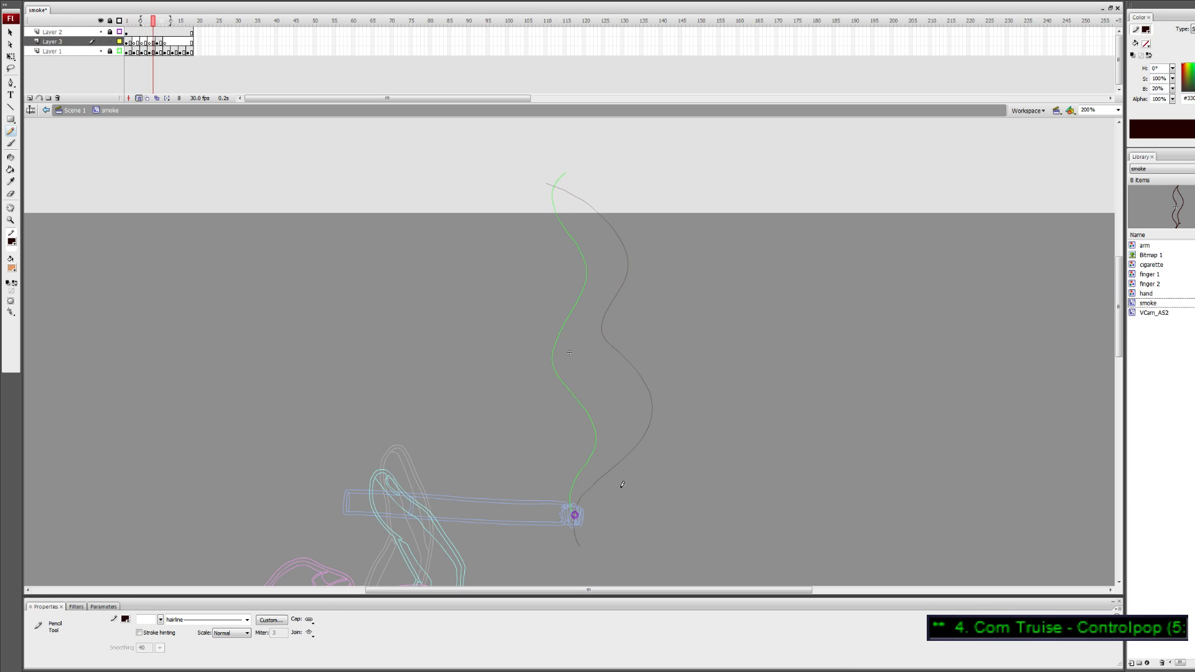
left_click_drag(665, 426, 672, 429)
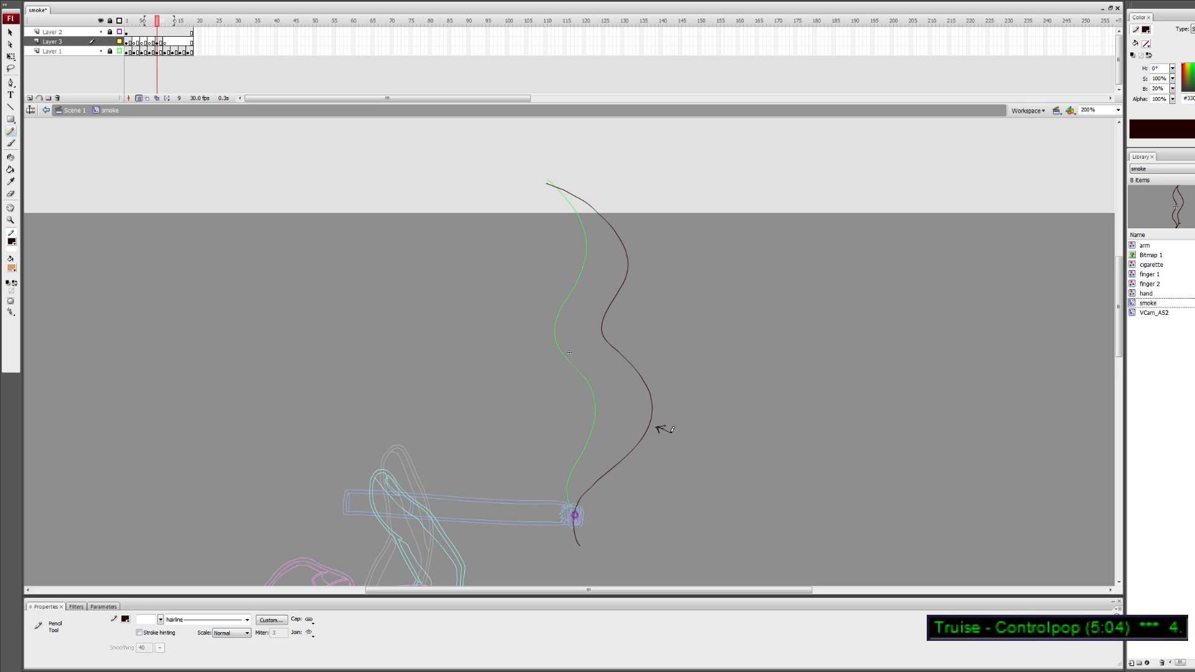
Go back to frame 5 of Layer 3 with the neighbouring drawings onion-skinned
key("comma")
key("comma")
key("comma")
key("comma")
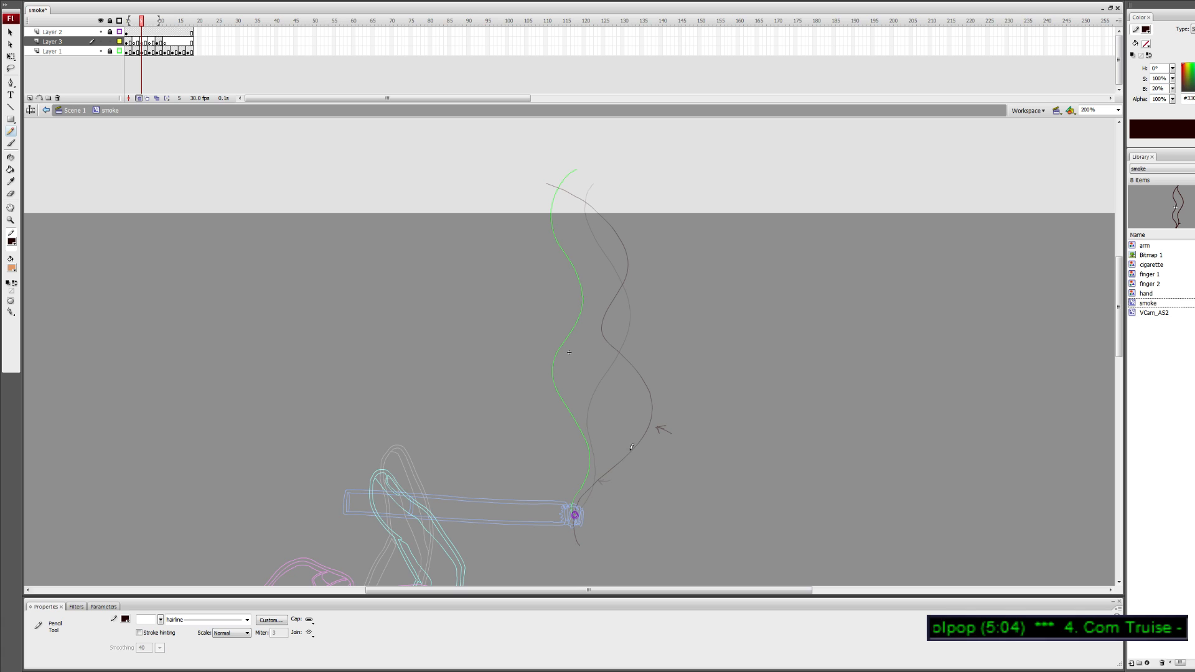
mouse_move(635, 433)
left_mouse_down()
mouse_move(617, 476)
mouse_move(576, 512)
mouse_move(574, 539)
left_mouse_up()
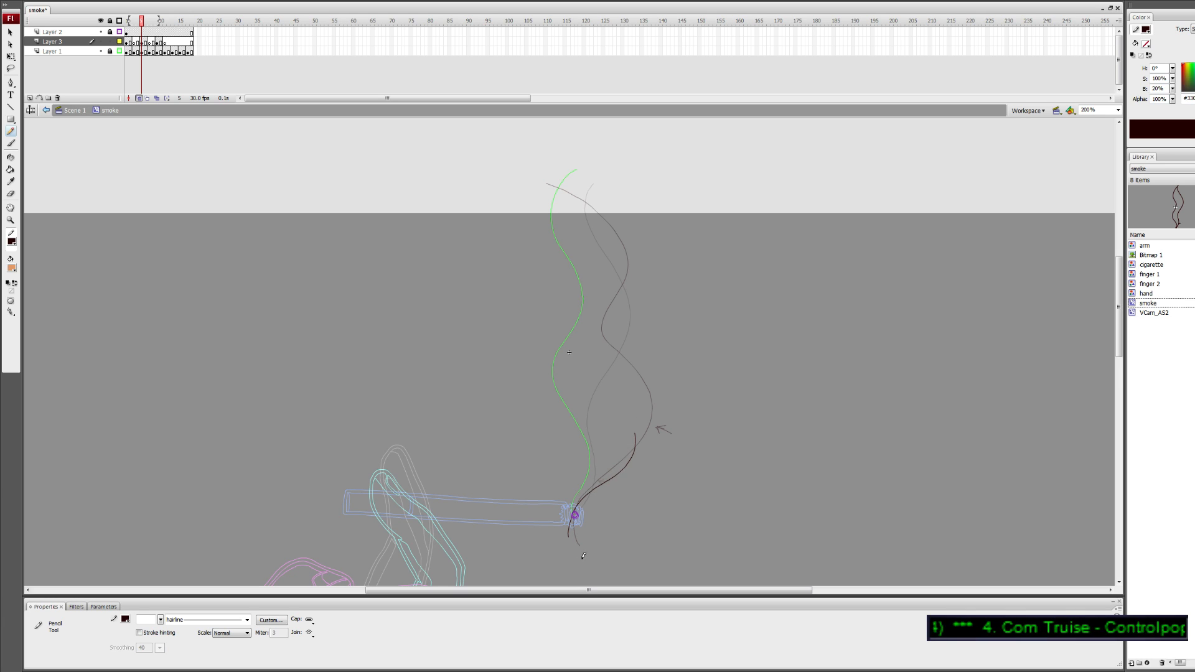
key("ctrl+z")
mouse_move(640, 422)
left_mouse_down()
mouse_move(574, 514)
mouse_move(571, 541)
mouse_move(585, 495)
mouse_move(634, 443)
mouse_move(598, 352)
mouse_move(633, 313)
mouse_move(622, 254)
mouse_move(579, 219)
mouse_move(651, 147)
left_mouse_up()
key("ctrl+z")
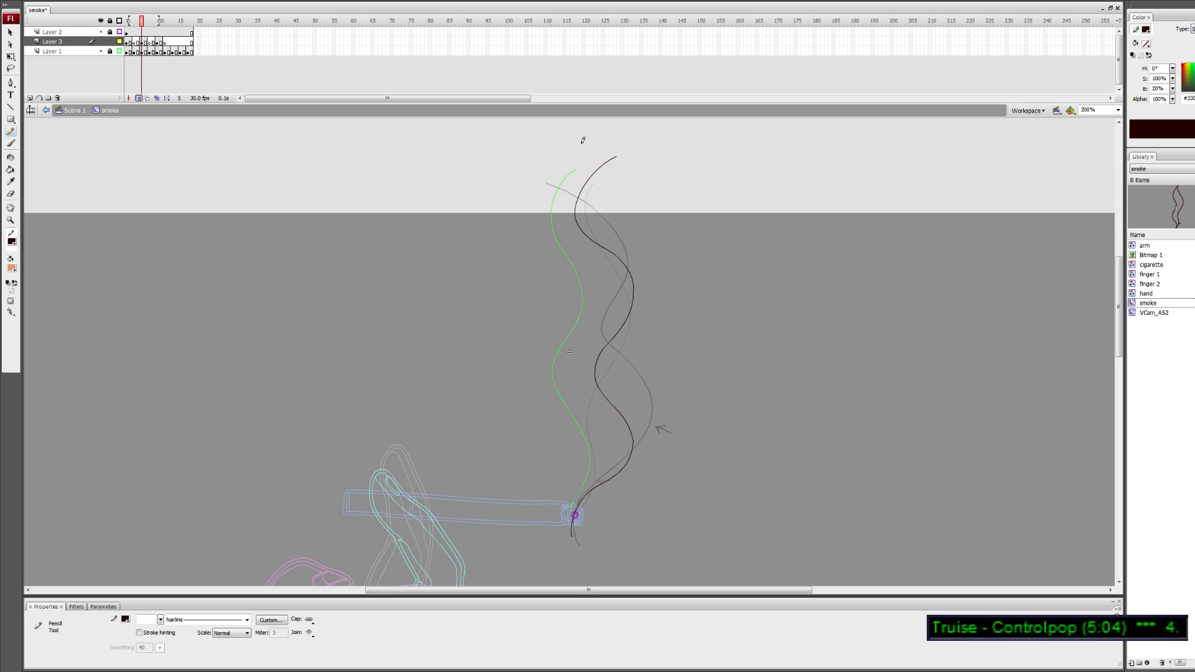
key("ctrl+z")
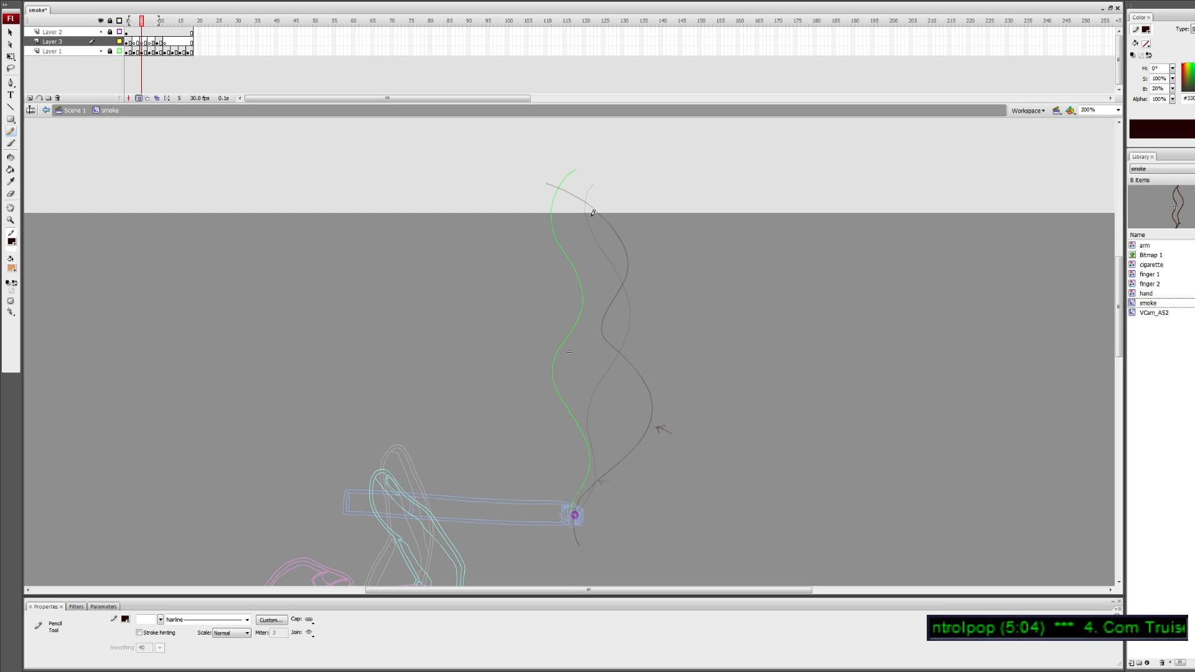
left_click_drag(579, 147, 595, 224)
key("ctrl+z")
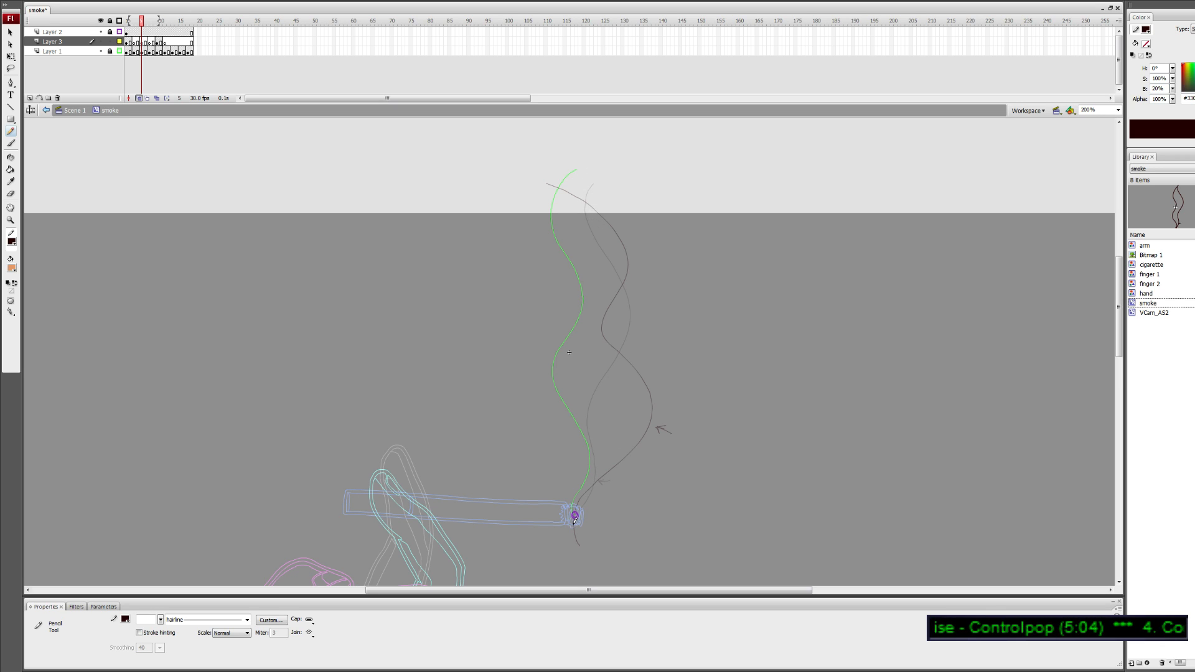
mouse_move(572, 524)
left_mouse_down()
mouse_move(622, 445)
mouse_move(624, 407)
left_mouse_up()
mouse_move(603, 353)
left_mouse_down()
mouse_move(631, 293)
mouse_move(597, 232)
mouse_move(594, 147)
left_mouse_up()
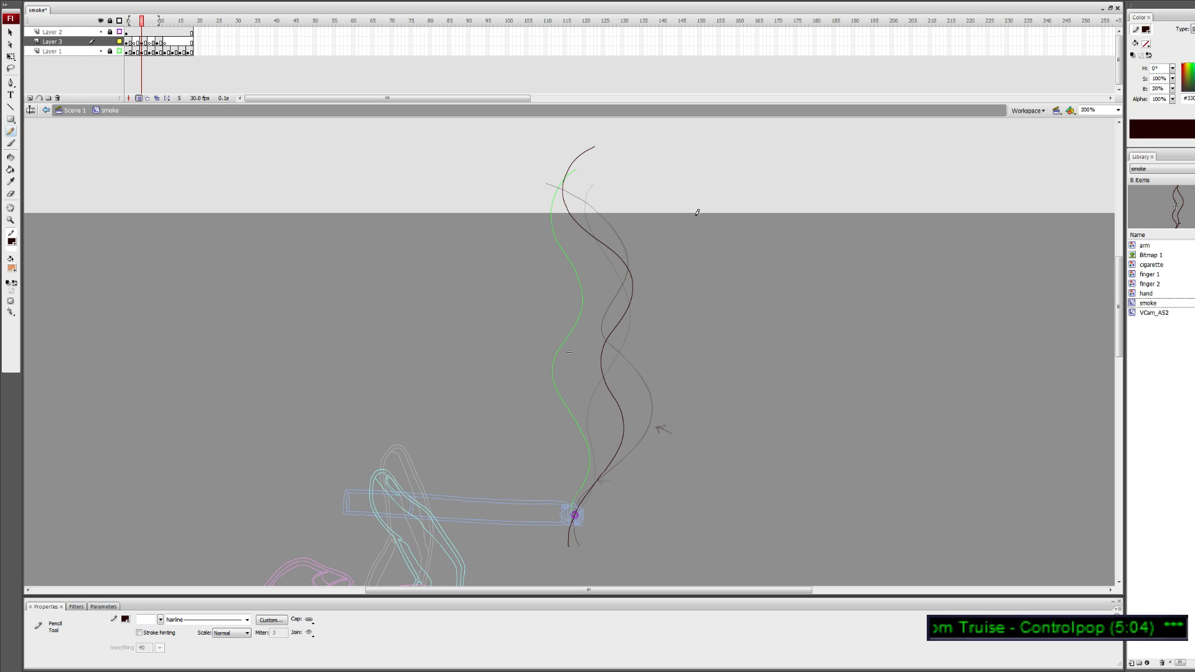
key("ctrl+z")
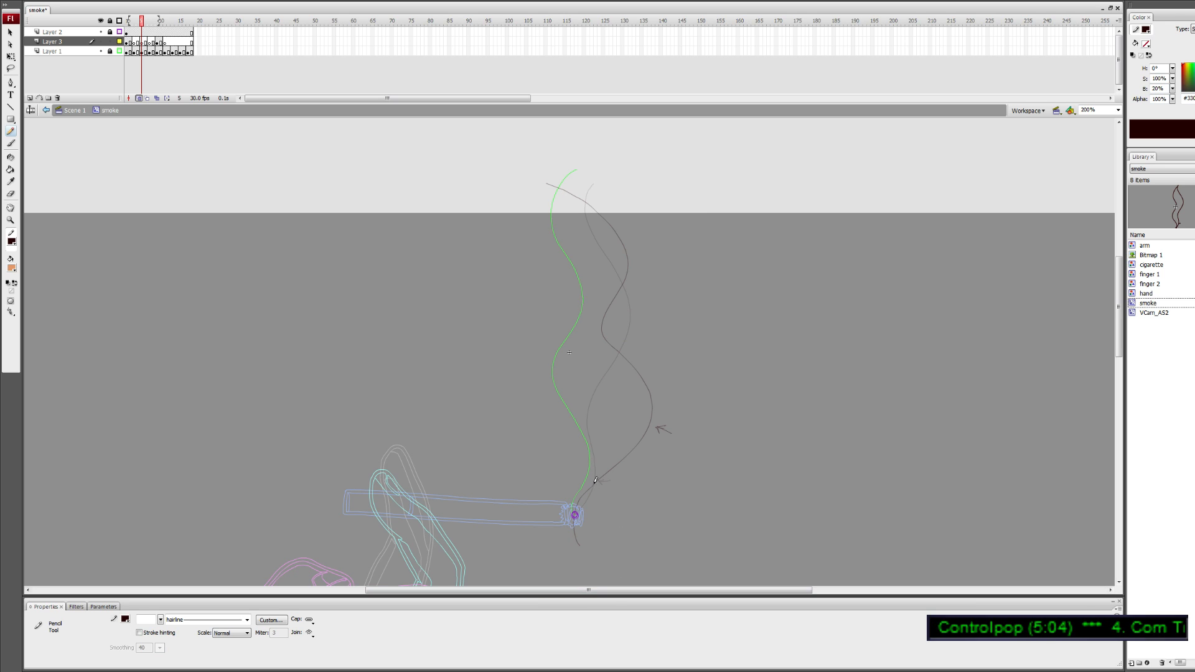
left_click_drag(564, 546, 615, 459)
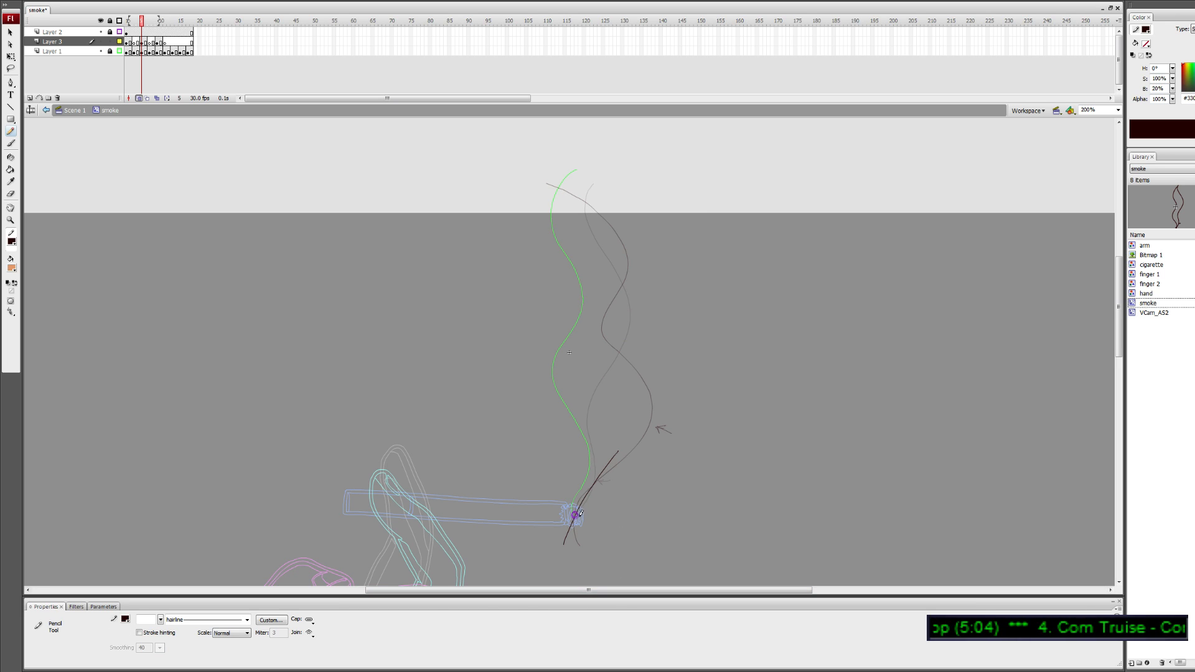
key("ctrl+z")
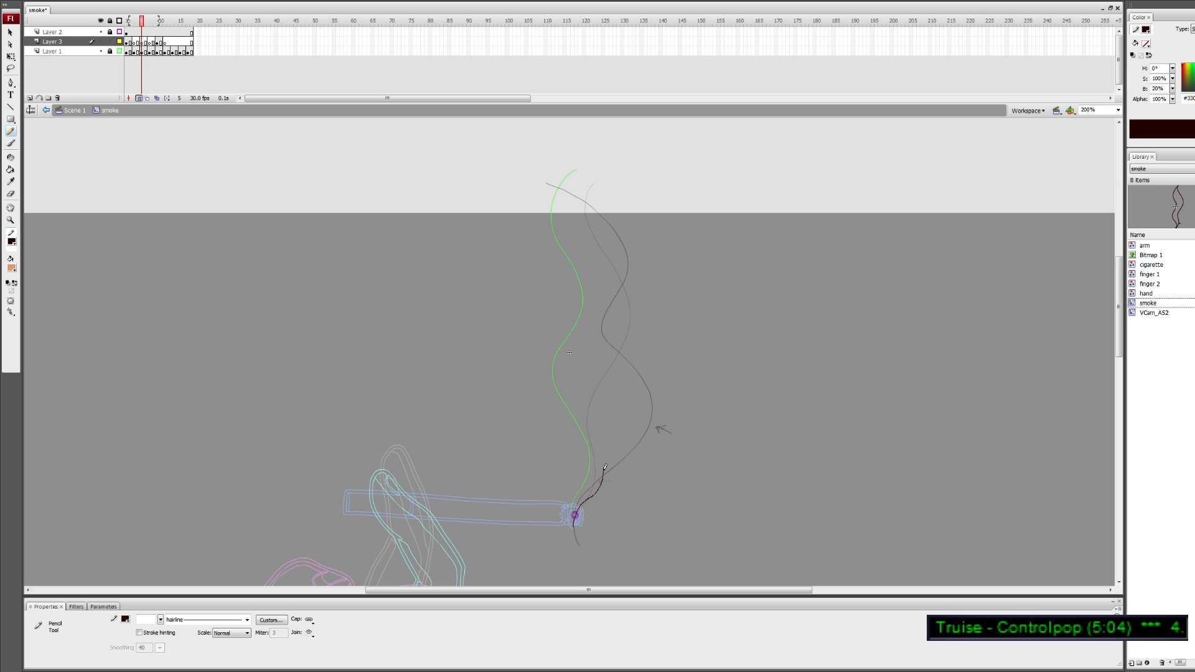
left_click_drag(605, 467, 604, 466)
key("ctrl+z")
Draw the in-between right edge in frame 5 of Layer 3 as a wavy pencil line from cigarette end to tip, and turn off onion skinning
mouse_move(642, 412)
left_mouse_down()
mouse_move(569, 542)
mouse_move(579, 506)
mouse_move(636, 438)
mouse_move(601, 358)
mouse_move(633, 287)
mouse_move(568, 206)
mouse_move(586, 149)
left_mouse_up()
key("ctrl+z")
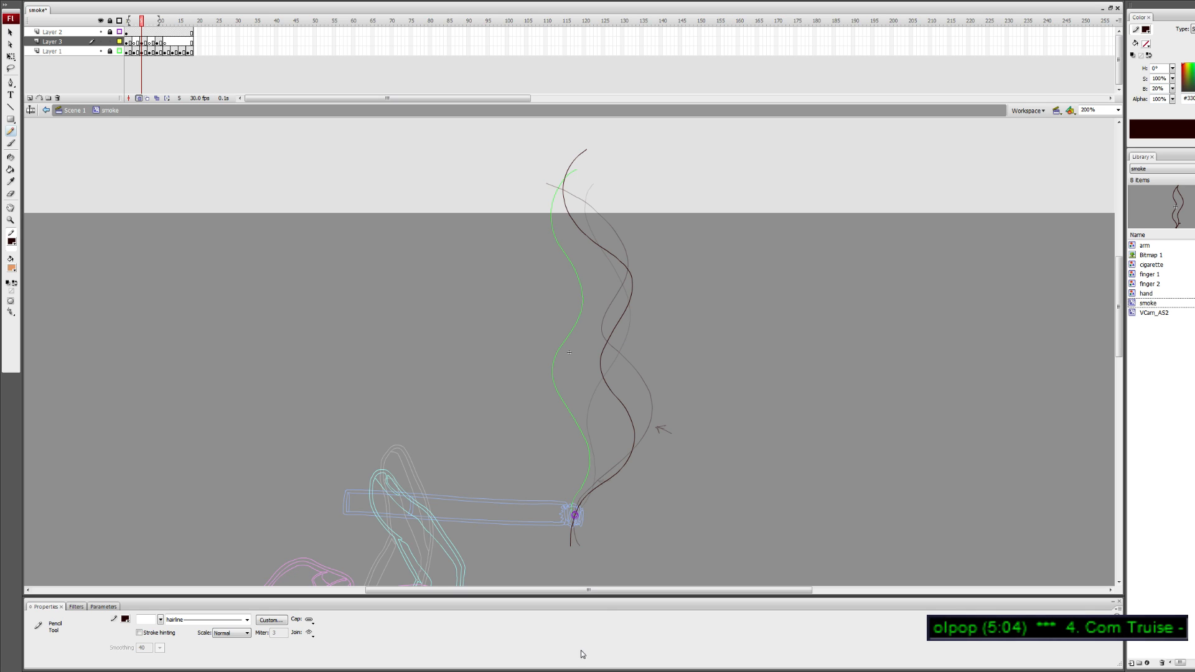
left_click(139, 98)
Draw the in-between right edge in frame 3 of Layer 3 using onion skinning as a guide, and turn onion skinning off
left_click_drag(142, 23, 134, 23)
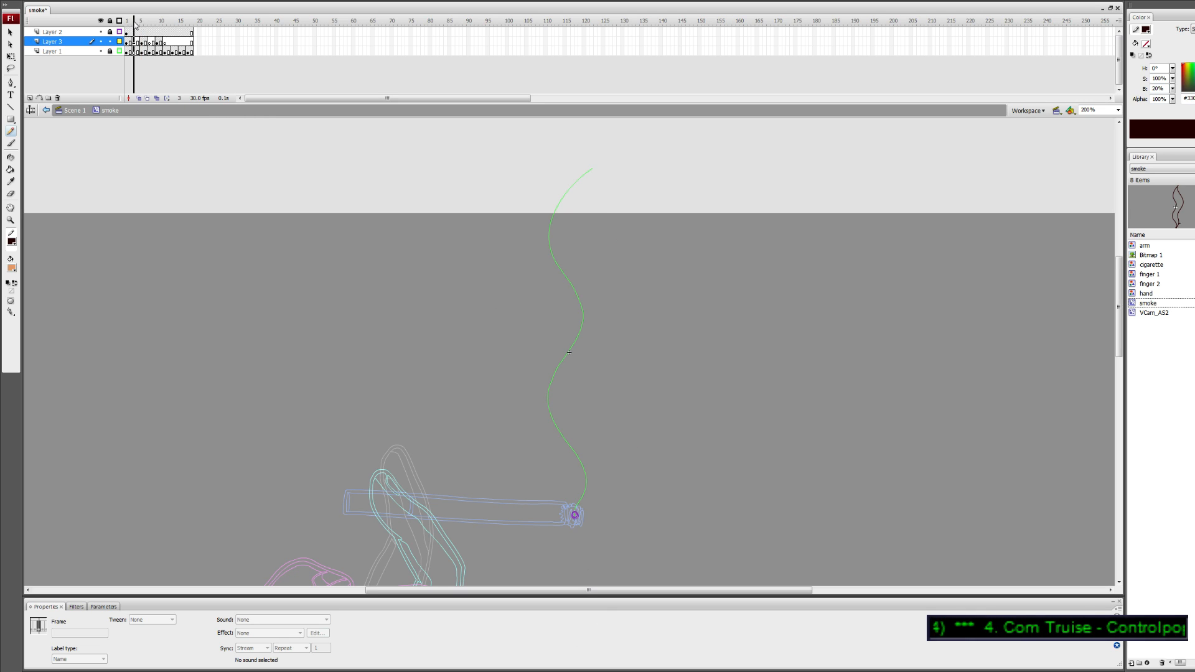
left_click(139, 98)
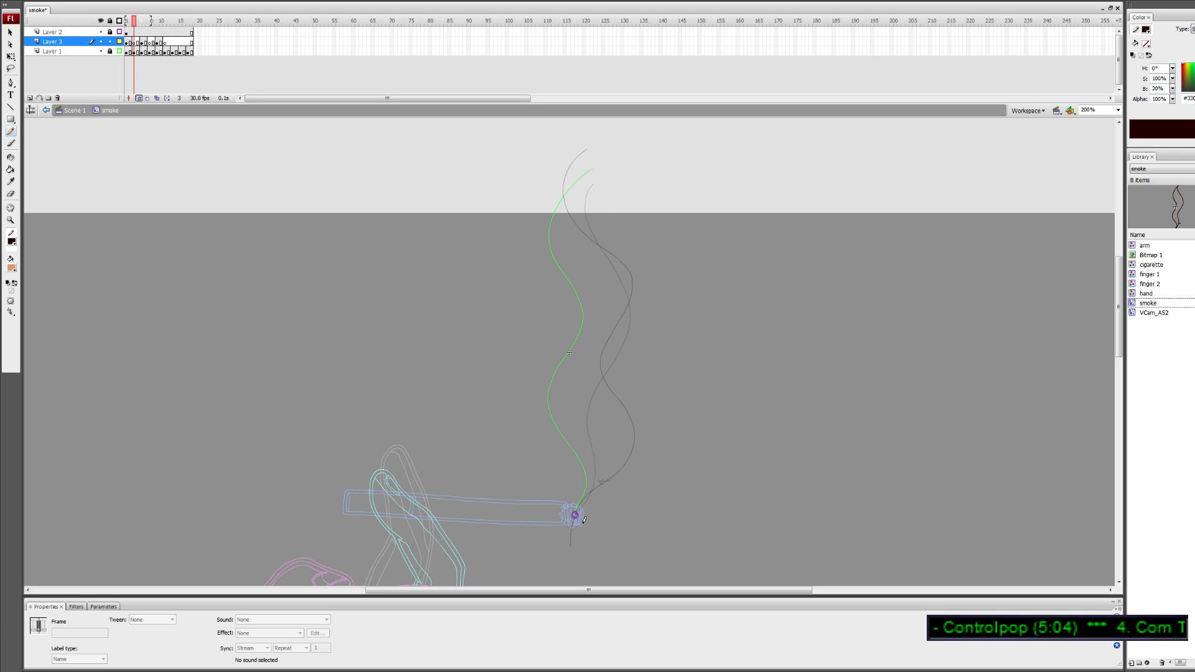
key("comma")
key("period")
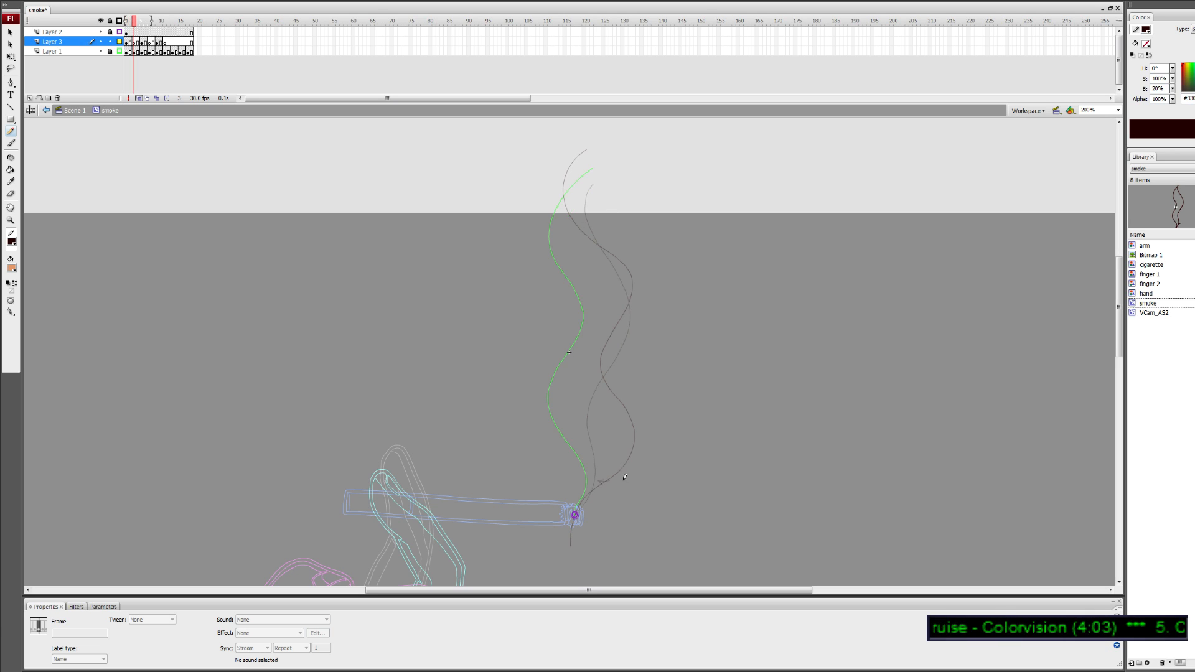
mouse_move(570, 534)
left_mouse_down()
mouse_move(601, 486)
mouse_move(594, 362)
mouse_move(635, 305)
mouse_move(569, 194)
mouse_move(612, 135)
left_mouse_up()
left_click(139, 98)
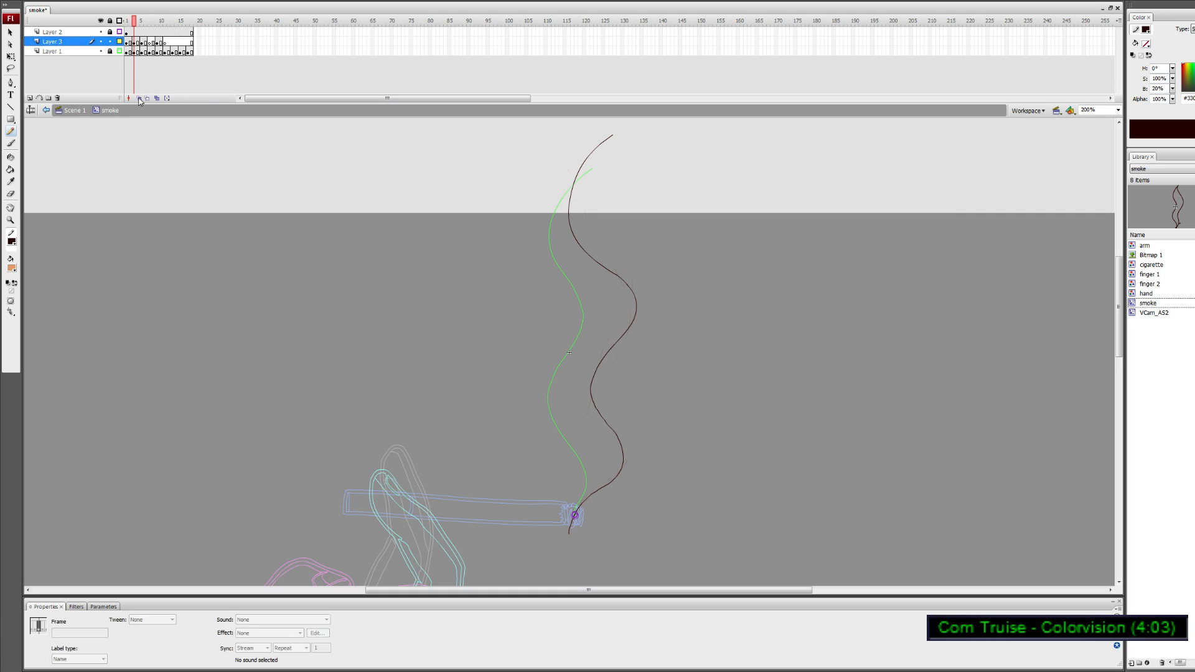
Erase the small guide arrow beside the smoke line in the frame 1 drawing of Layer 3
mouse_move(134, 21)
left_mouse_down()
mouse_move(153, 21)
mouse_move(130, 21)
left_mouse_up()
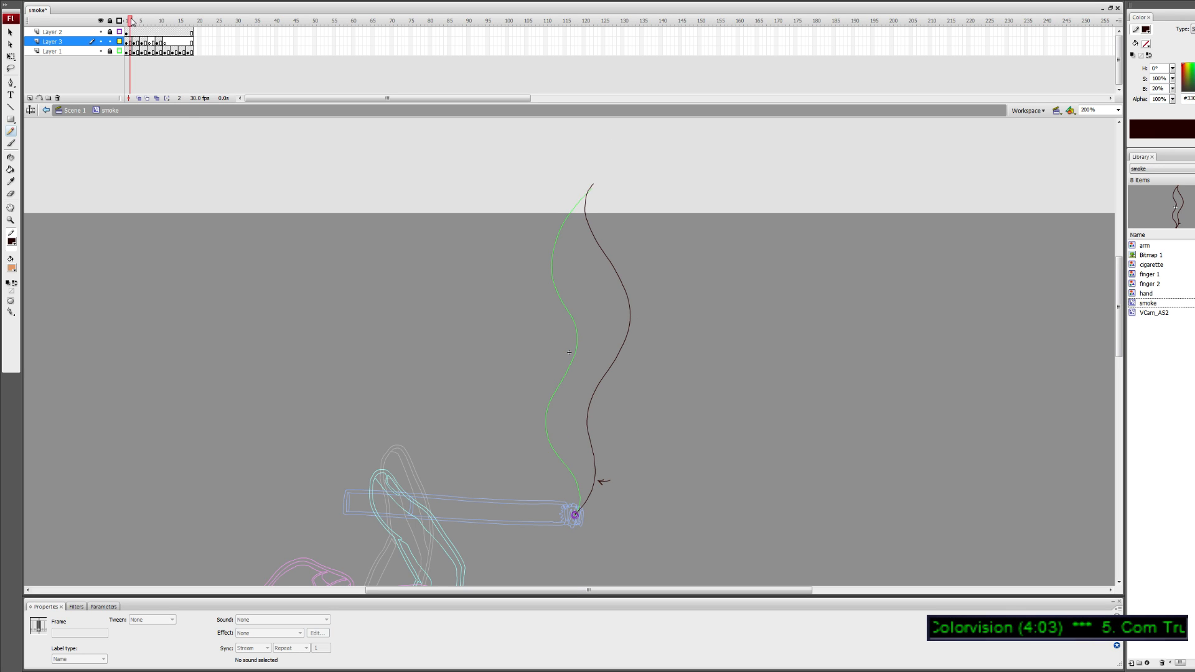
key("e")
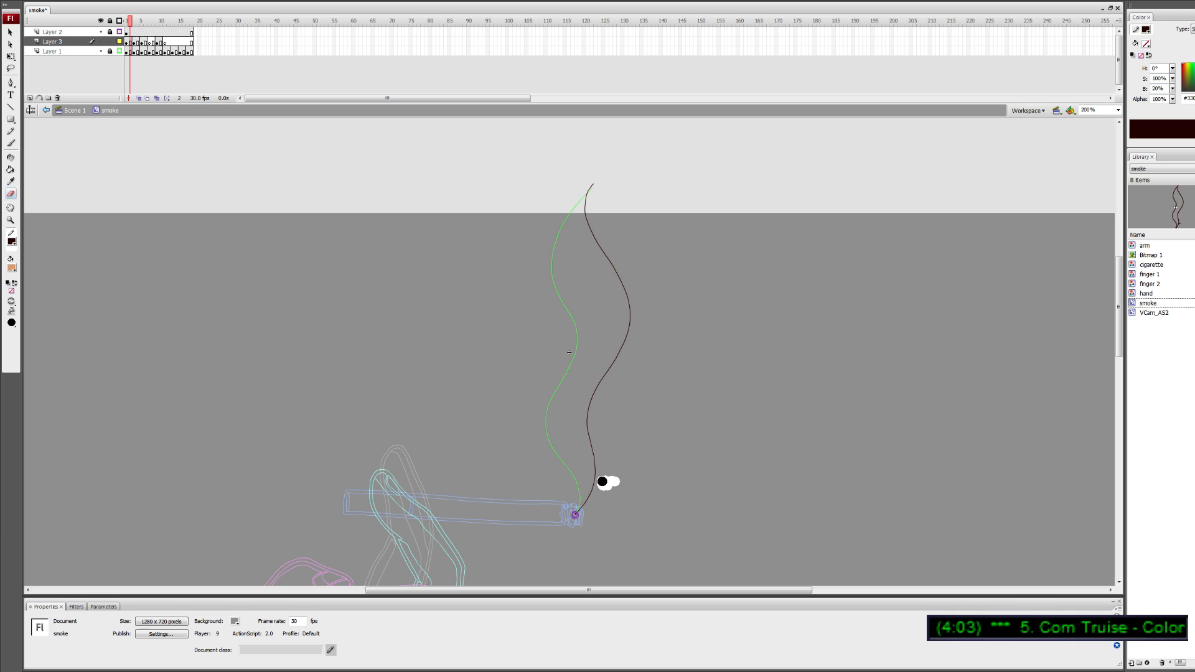
Turn on onion skinning for frame 3 of Layer 3 and erase the lower part of its right smoke line
key("period")
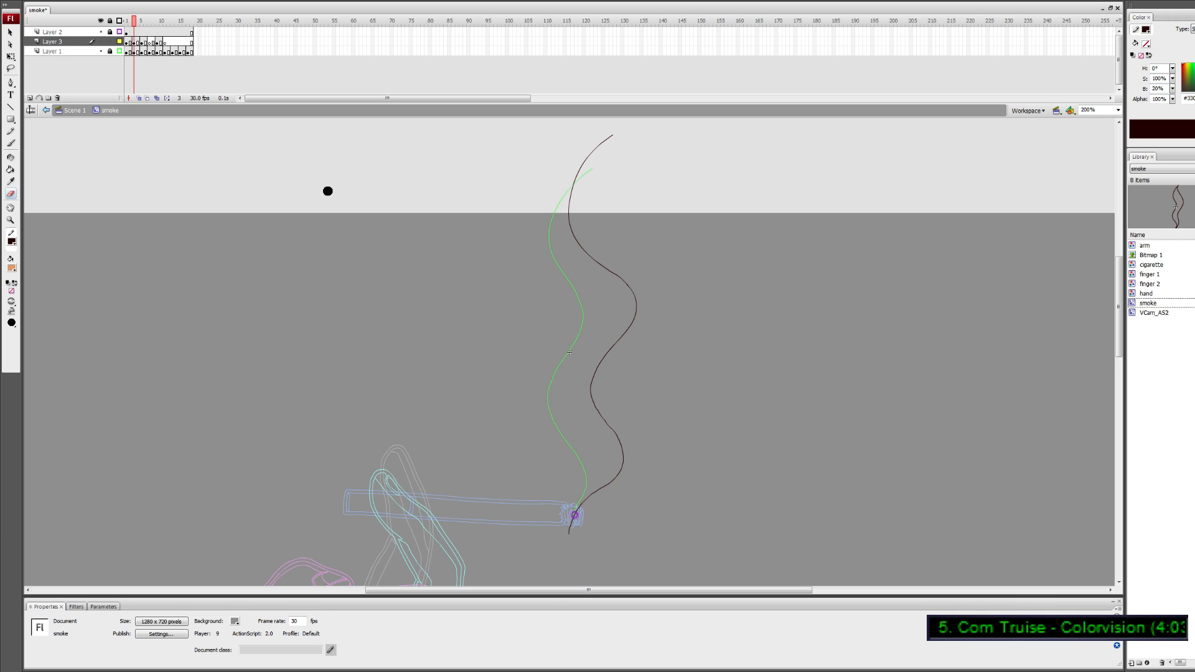
left_click(139, 98)
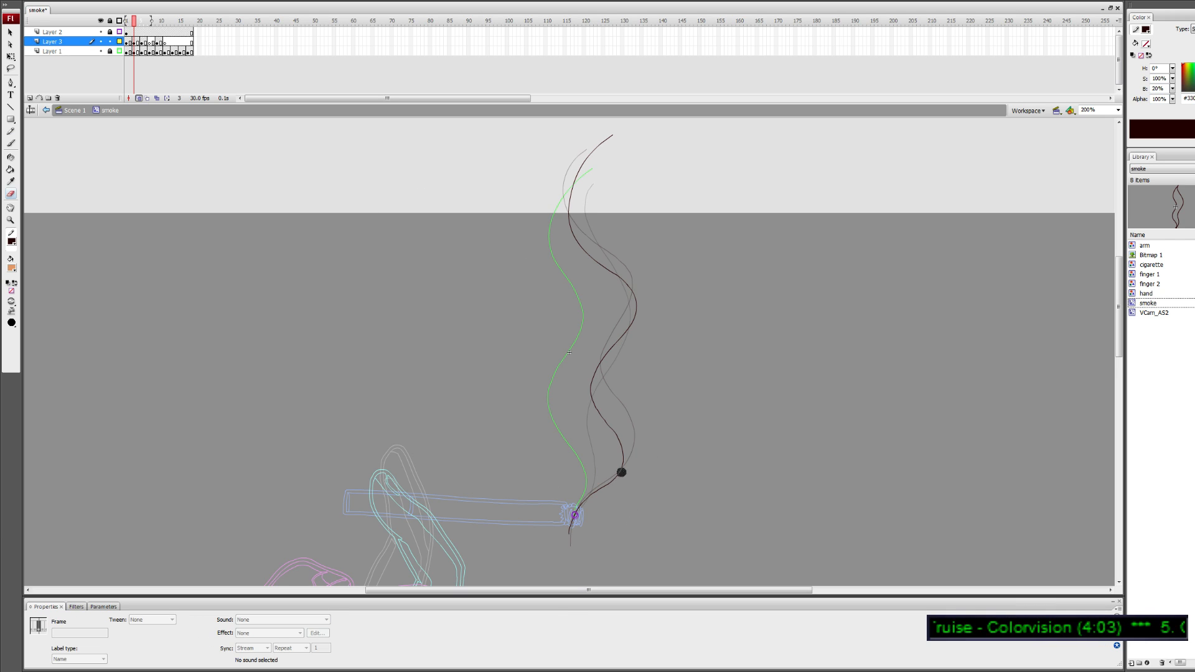
left_click_drag(621, 439, 568, 555)
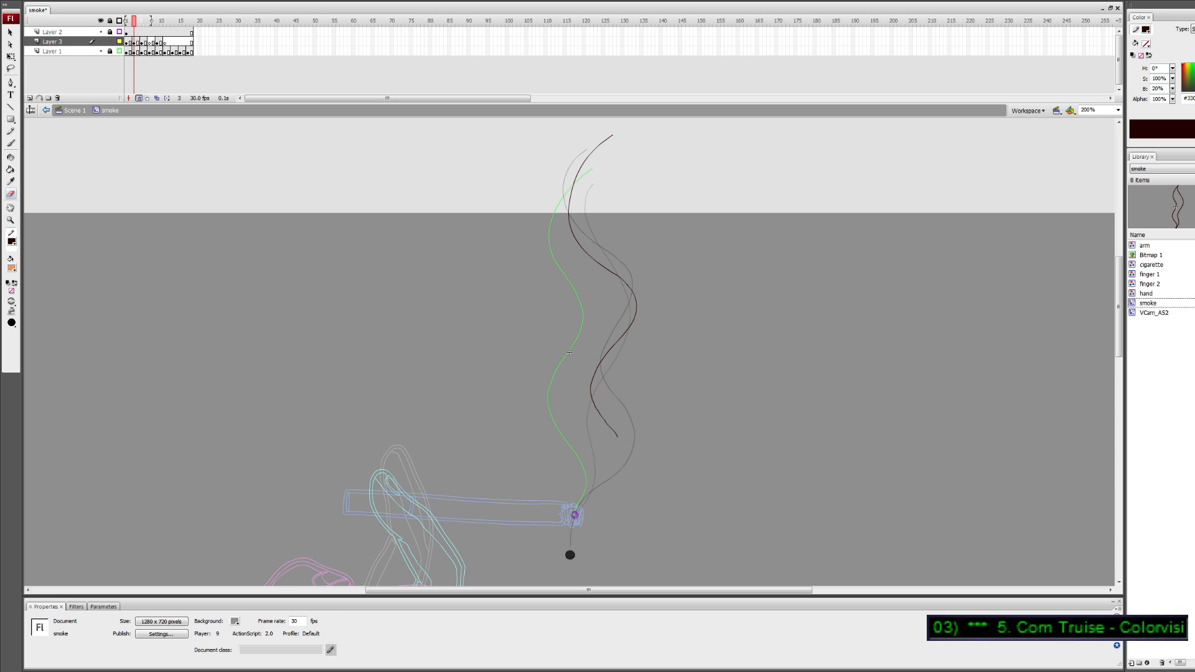
key("y")
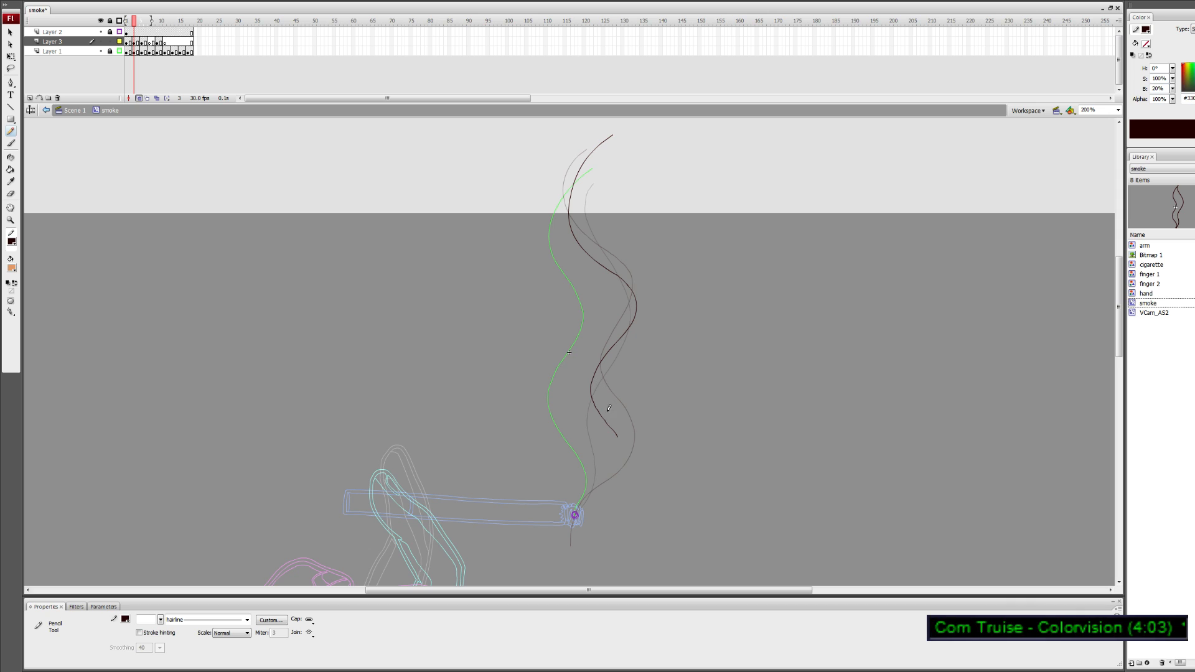
key("e")
left_click_drag(595, 400, 643, 440)
key("y")
Redraw the lower part of frame 3's right edge as a pencil curve from the cigarette end up to the middle bend
mouse_move(598, 364)
left_mouse_down()
mouse_move(611, 466)
mouse_move(576, 552)
mouse_move(585, 498)
mouse_move(610, 469)
mouse_move(601, 362)
mouse_move(590, 386)
mouse_move(606, 425)
left_mouse_up()
key("ctrl+z")
key("e")
key("y")
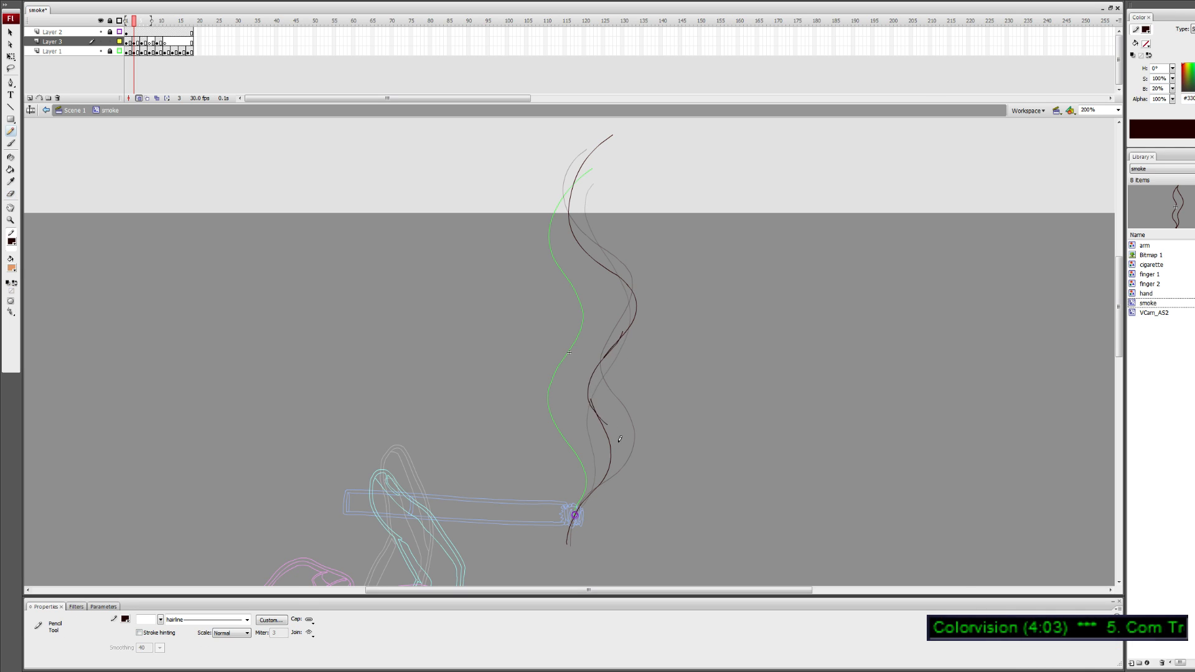
key("ctrl+z")
left_click_drag(602, 359, 591, 396)
key("ctrl+z")
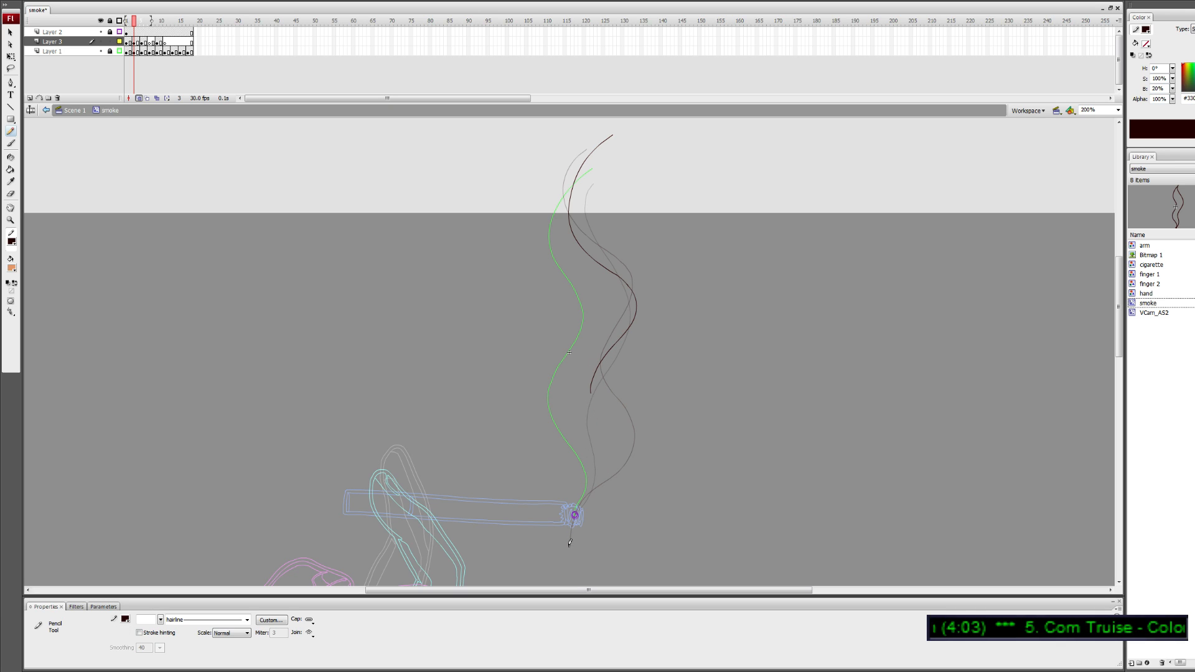
mouse_move(570, 544)
left_mouse_down()
mouse_move(606, 470)
mouse_move(590, 382)
mouse_move(630, 334)
left_mouse_up()
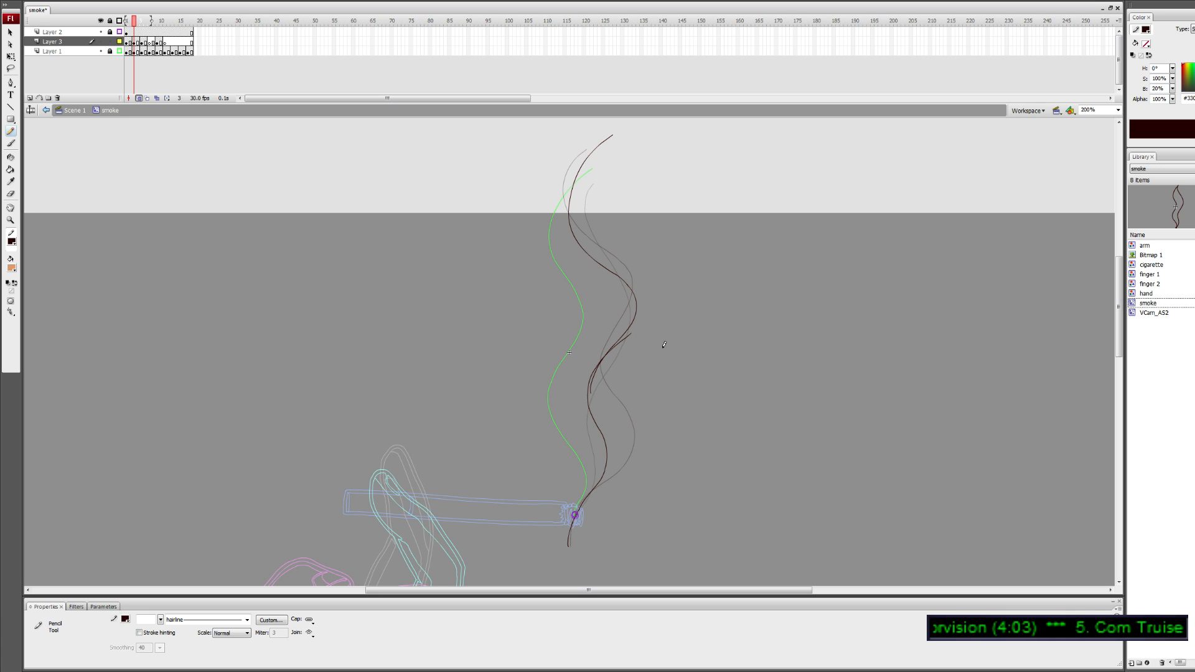
Select the short tail of the frame 3 line at the cigarette end and skew its bottom slightly to the left with Free Transform
key("v")
left_click(606, 476)
left_click_drag(544, 560, 605, 503)
key("q")
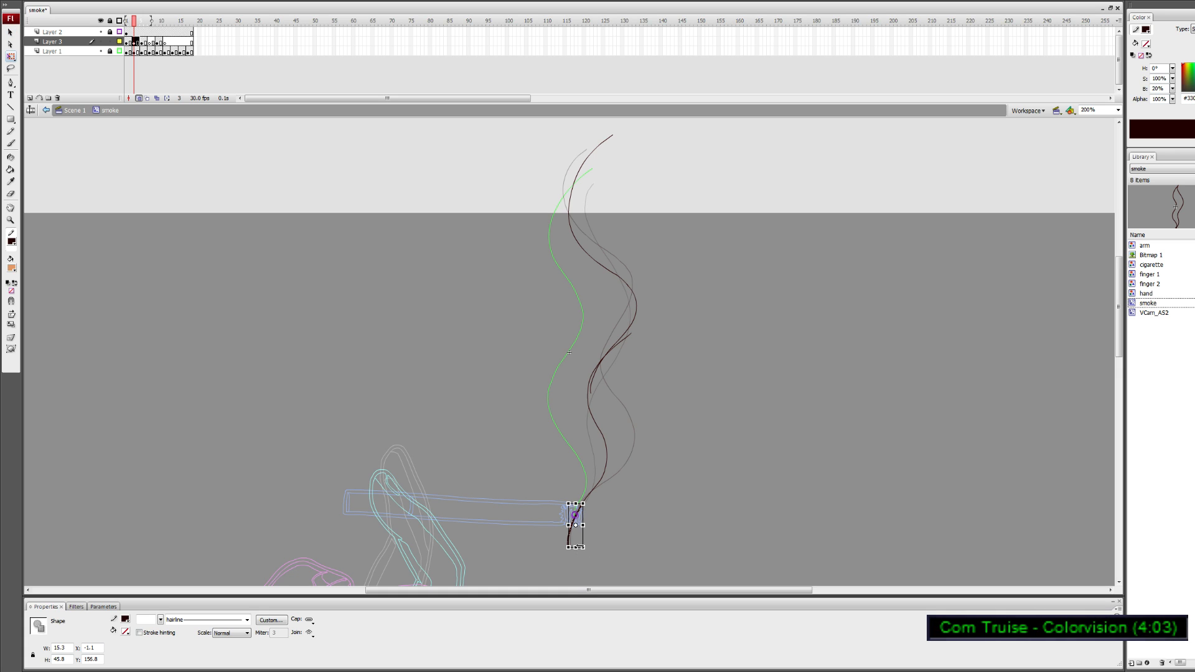
left_click_drag(577, 547, 567, 548)
left_click(597, 562)
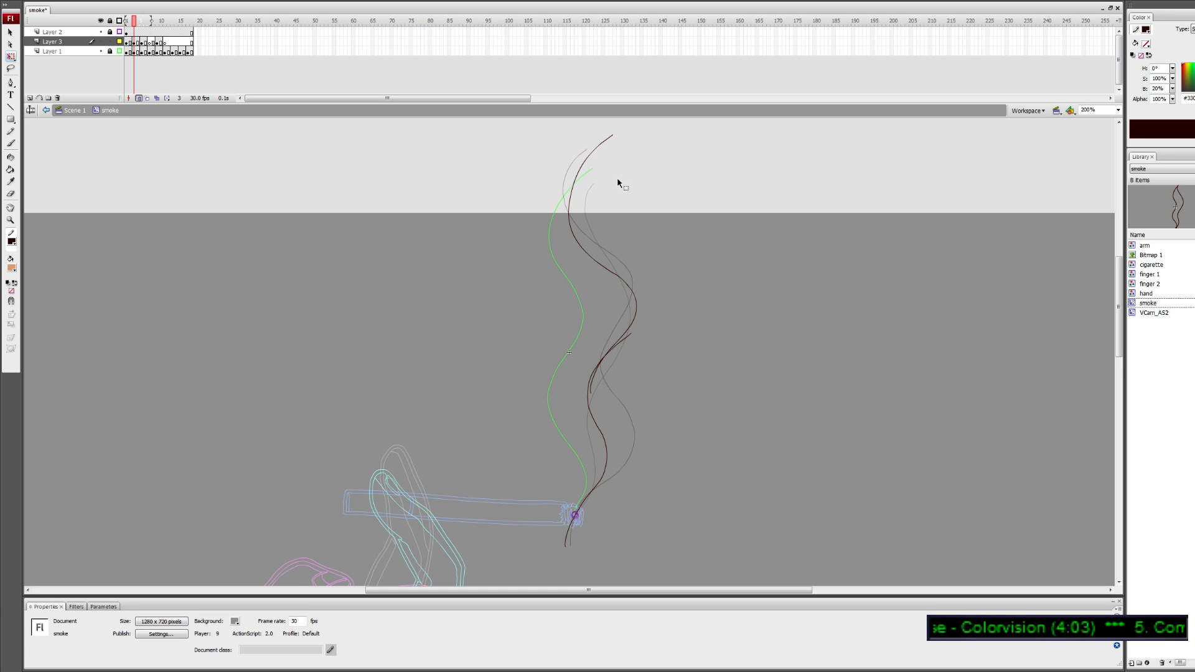
Narrow the onion skin range around frame 7 and pencil a small guide arrow at the lower outward bulge of Layer 3's preceding drawing
left_click(169, 43)
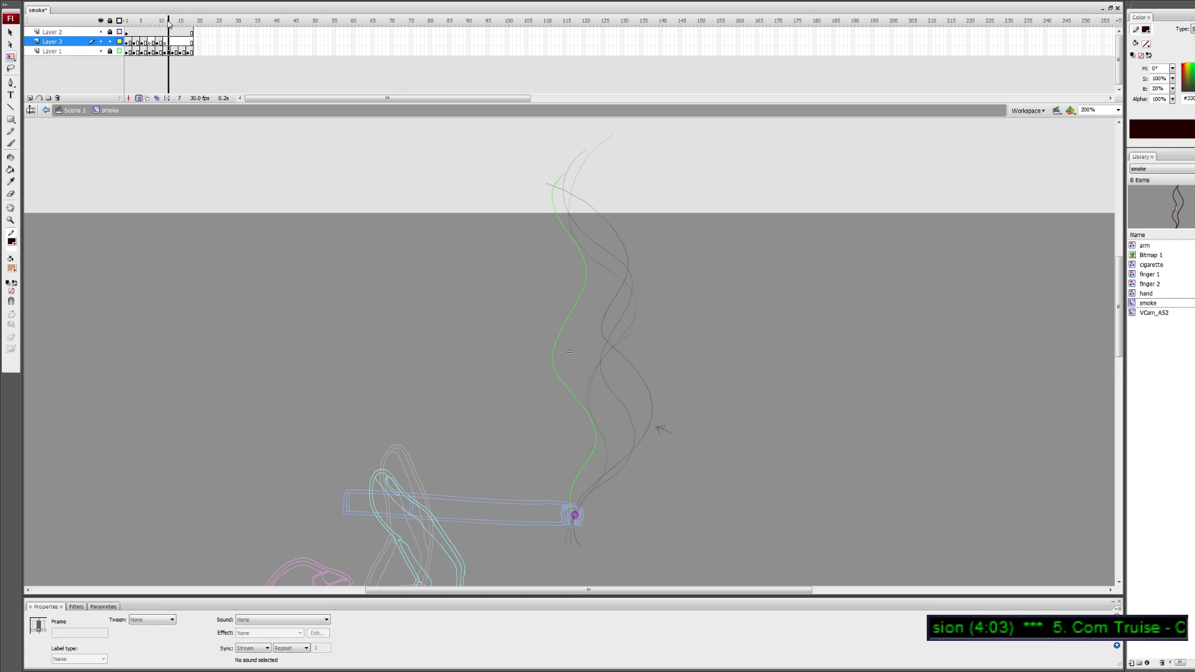
left_click_drag(169, 24, 142, 22)
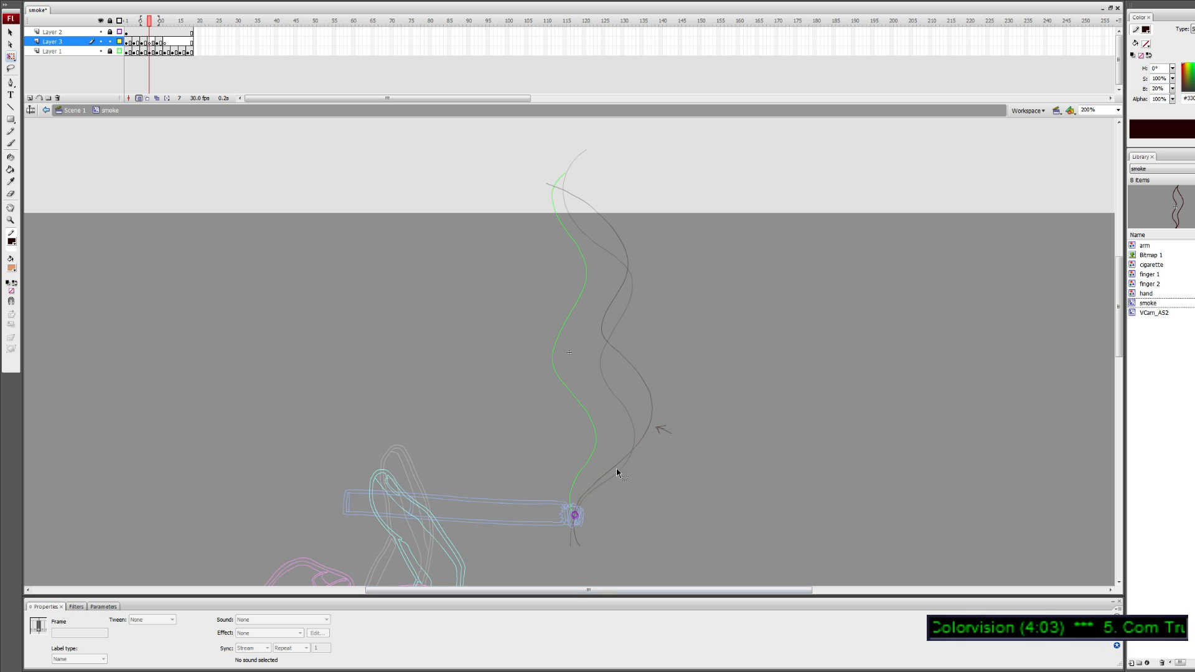
key("comma")
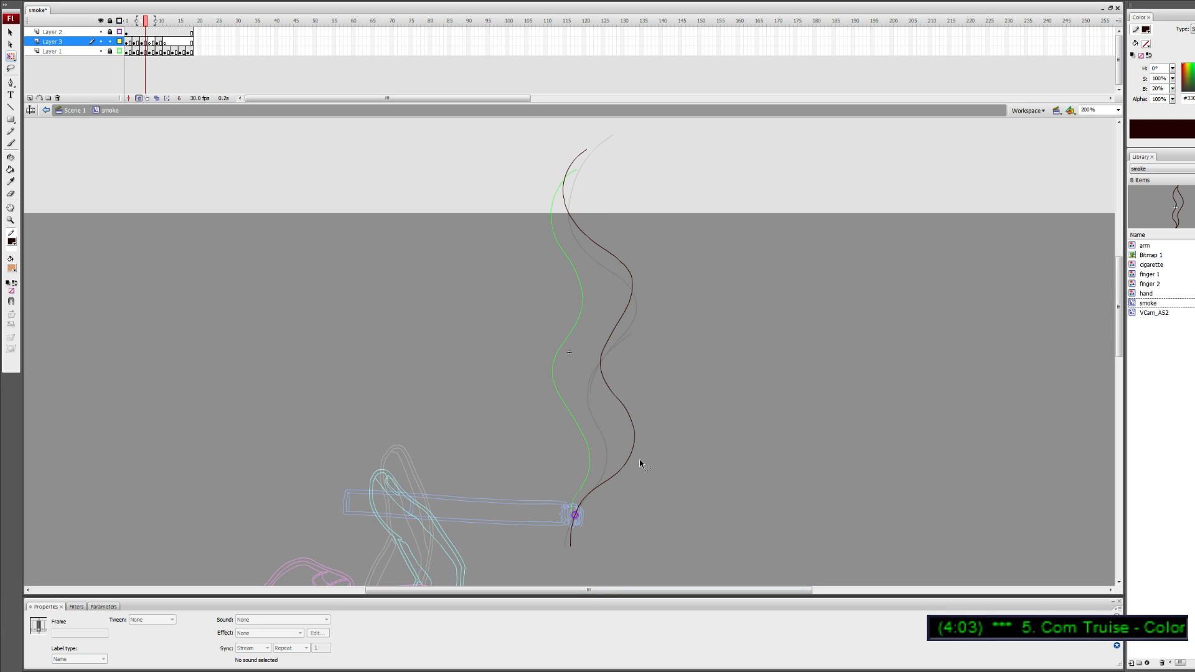
key("y")
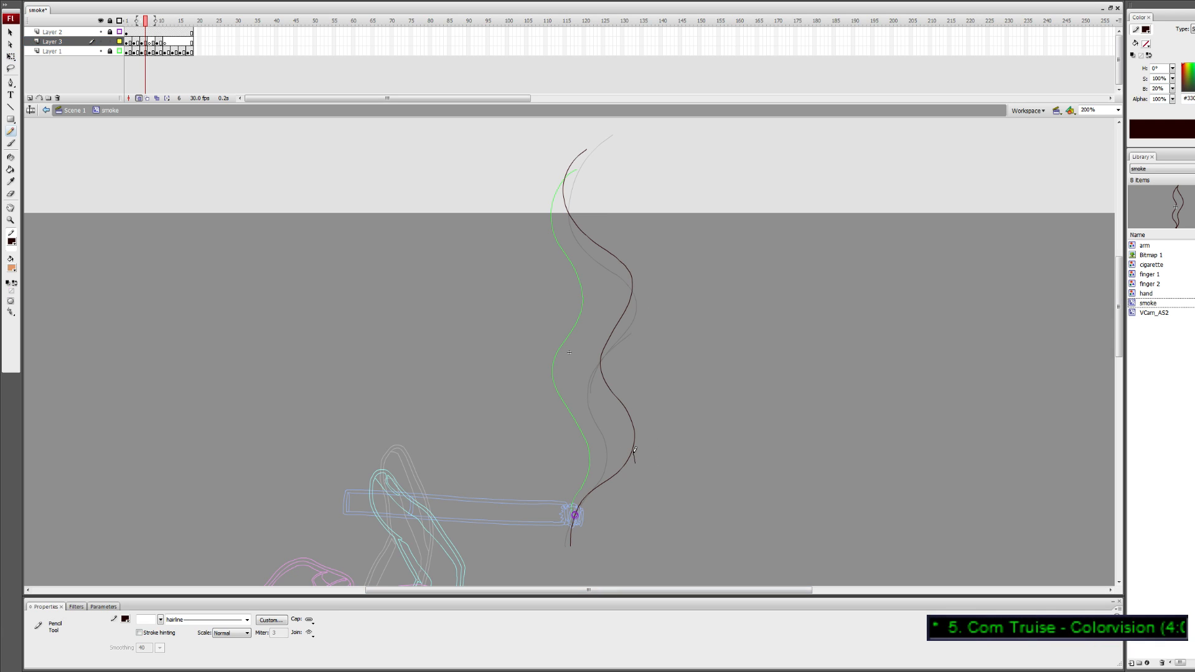
left_click_drag(640, 448, 647, 461)
key("period")
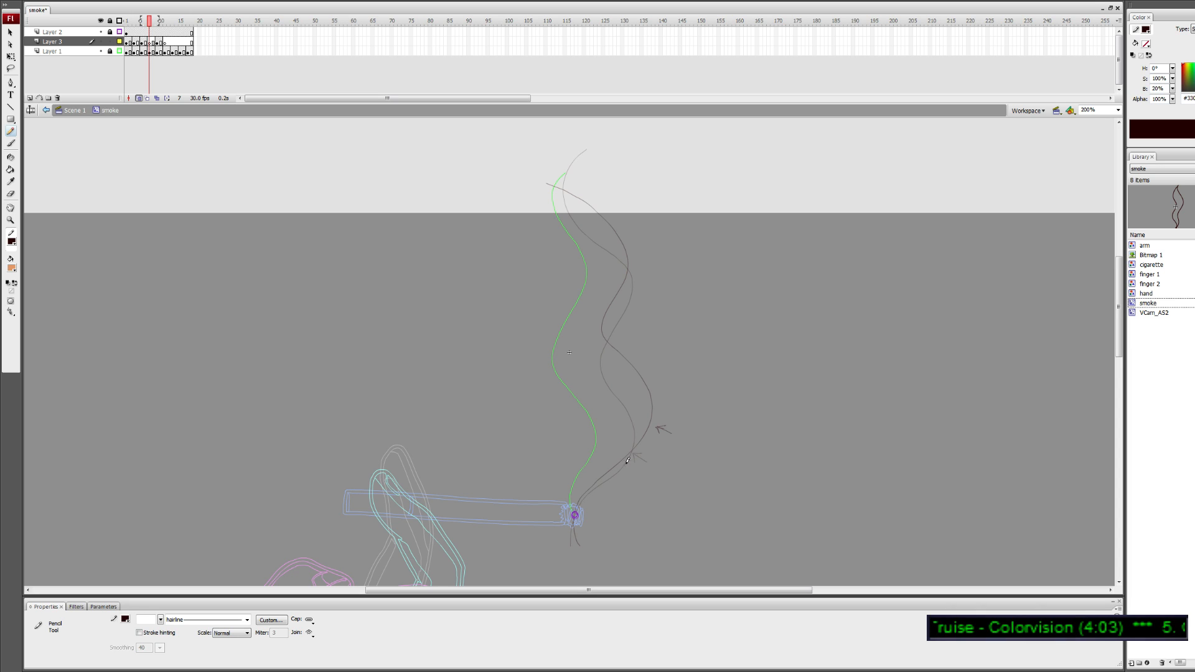
Draw the in-between right edge in frame 7 of Layer 3 from cigarette end to tip, erasing and redrawing its upper curve
mouse_move(572, 537)
left_mouse_down()
mouse_move(595, 486)
mouse_move(634, 453)
mouse_move(646, 410)
mouse_move(612, 368)
mouse_move(608, 316)
mouse_move(634, 257)
mouse_move(590, 215)
mouse_move(573, 145)
mouse_move(562, 177)
mouse_move(632, 248)
mouse_move(602, 346)
mouse_move(644, 417)
mouse_move(635, 458)
mouse_move(575, 510)
mouse_move(569, 546)
left_mouse_up()
key("ctrl+z")
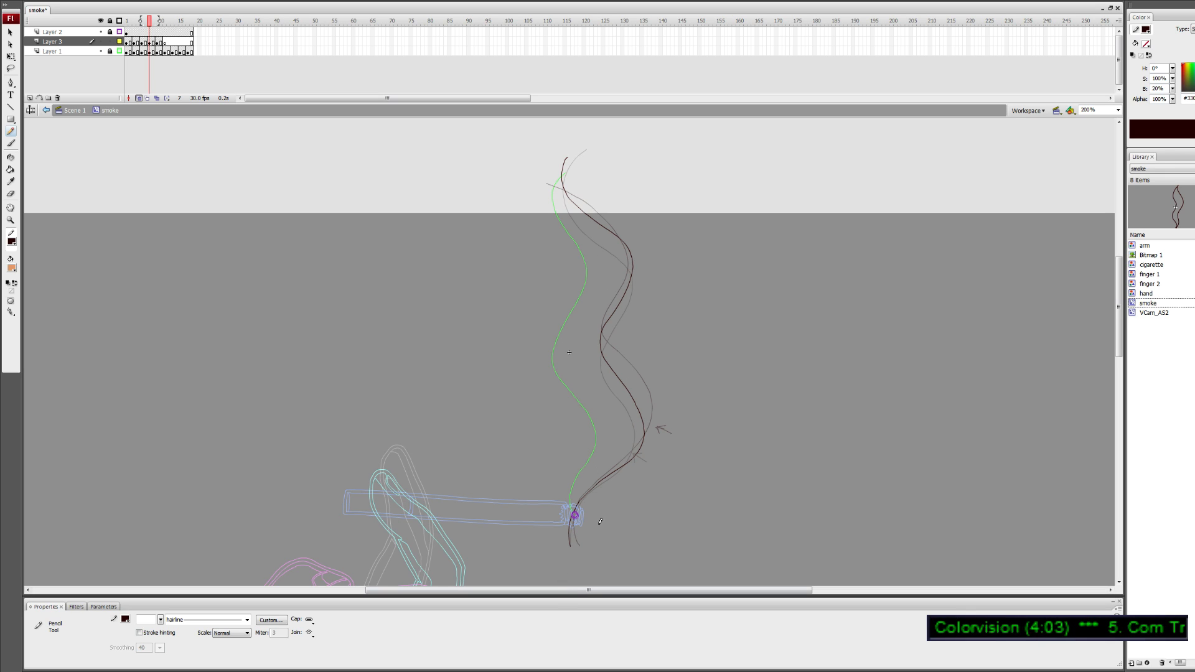
key("e")
mouse_move(566, 150)
left_mouse_down()
mouse_move(580, 211)
mouse_move(643, 271)
mouse_move(593, 221)
left_mouse_up()
key("y")
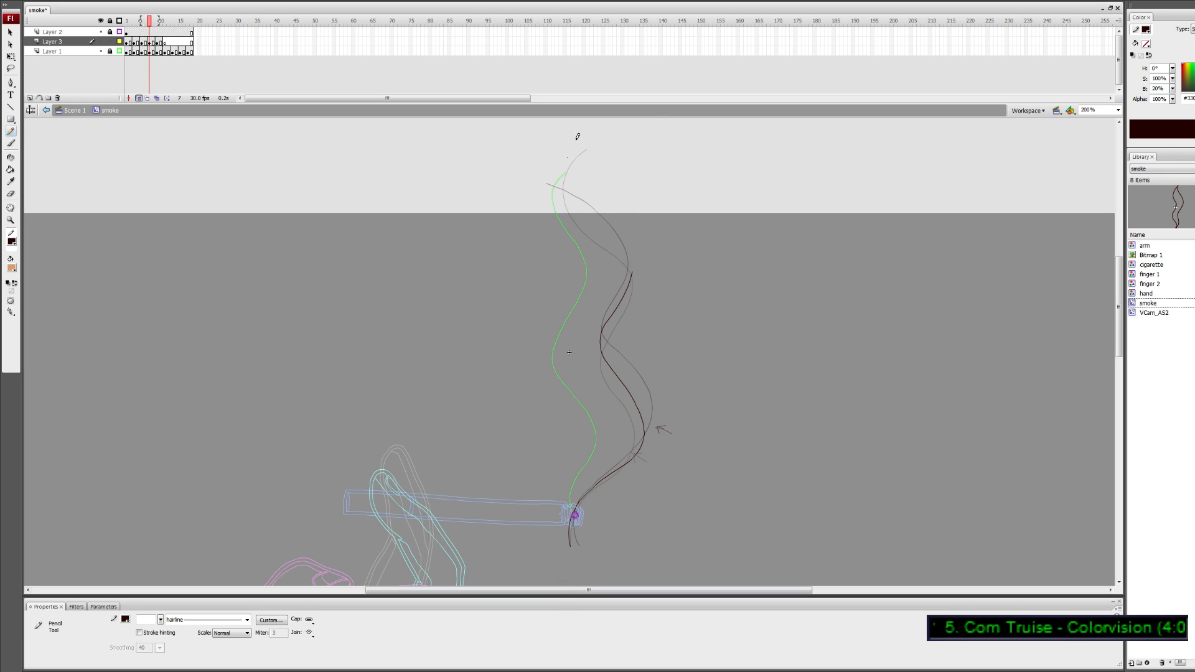
key("e")
mouse_move(568, 160)
left_mouse_down()
mouse_move(577, 178)
mouse_move(566, 184)
mouse_move(630, 252)
mouse_move(627, 310)
left_mouse_up()
key("y")
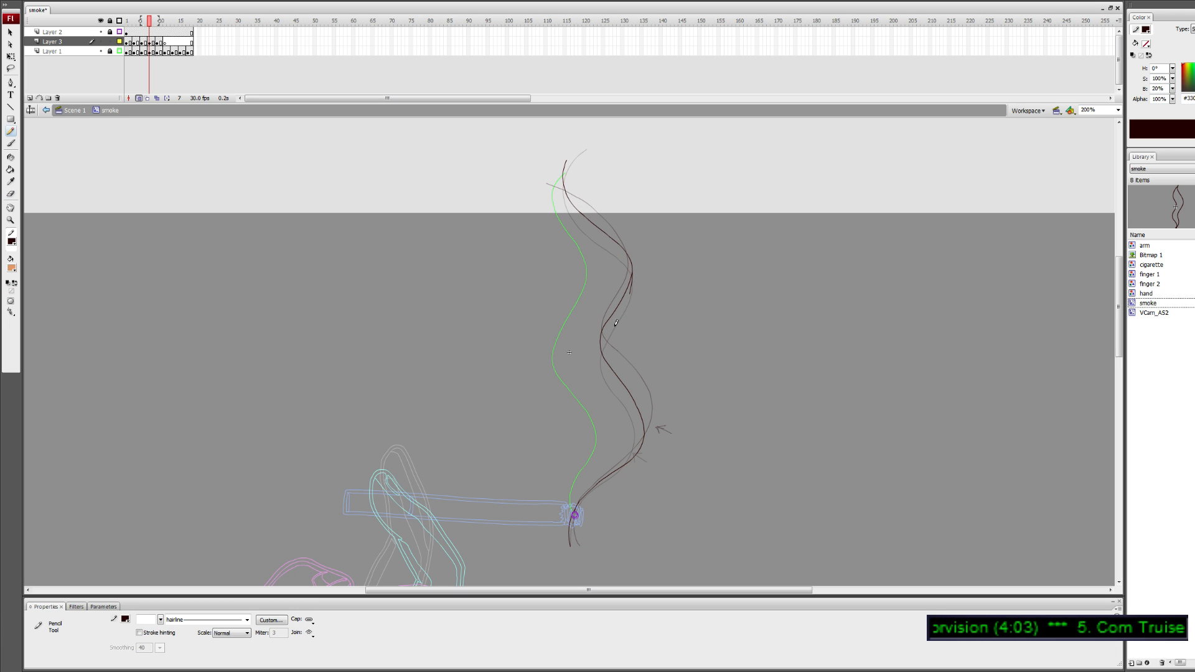
Erase the upper half of the frame 7 line again and redraw it from the tip down to the middle bend
key("e")
left_click_drag(632, 270, 613, 333)
key("y")
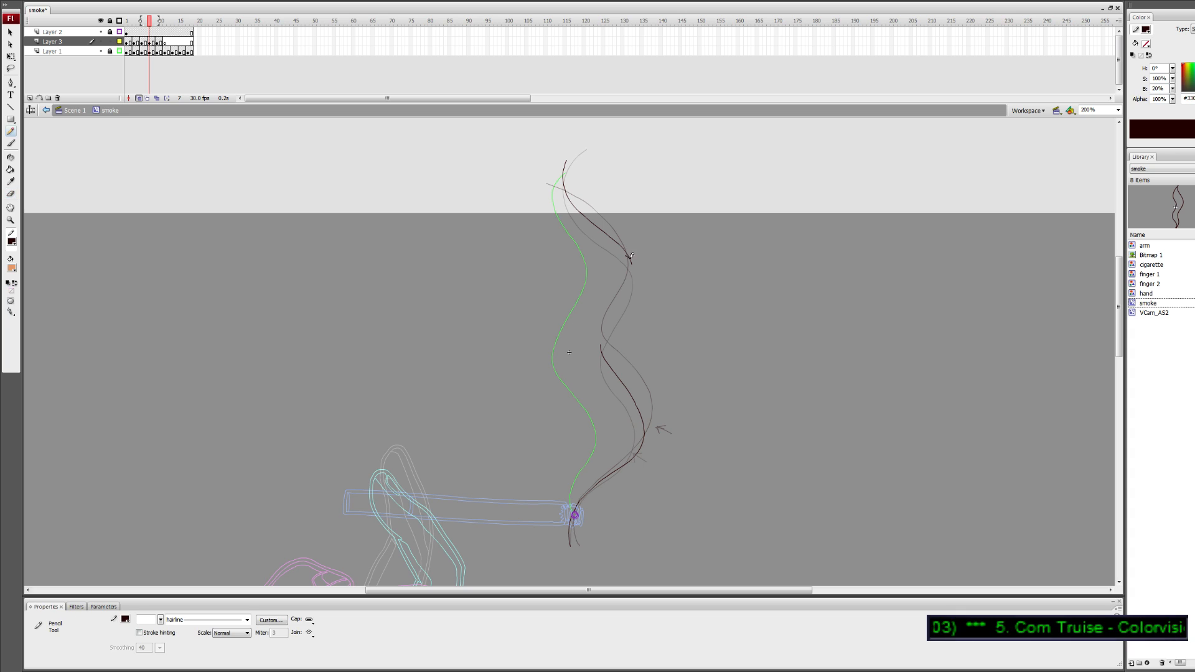
left_click_drag(631, 255, 600, 364)
key("ctrl+z")
key("ctrl+z")
key("ctrl+z")
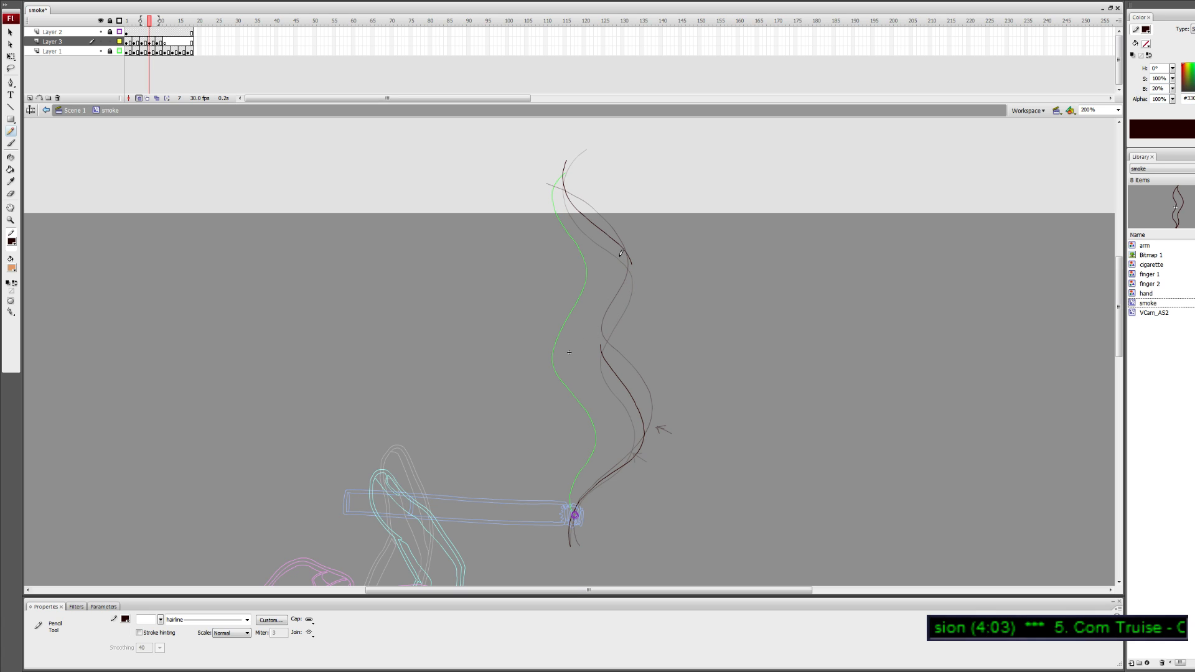
key("e")
left_click_drag(564, 151, 603, 235)
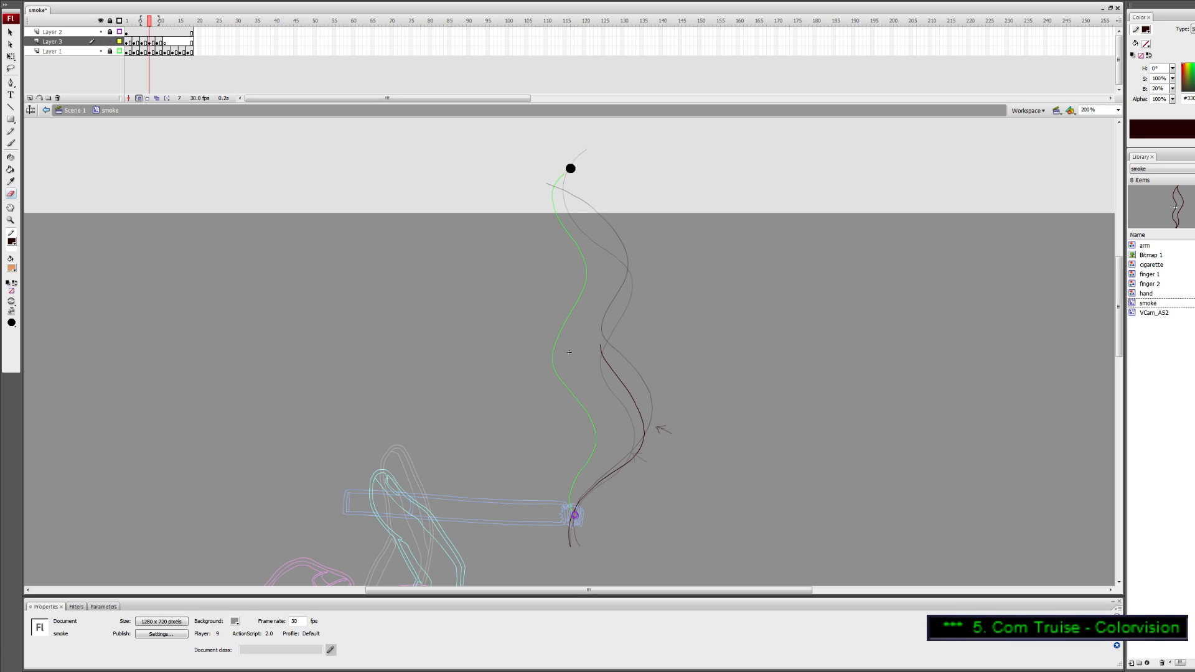
key("y")
mouse_move(567, 159)
left_mouse_down()
mouse_move(584, 211)
mouse_move(620, 241)
mouse_move(635, 278)
mouse_move(603, 357)
left_mouse_up()
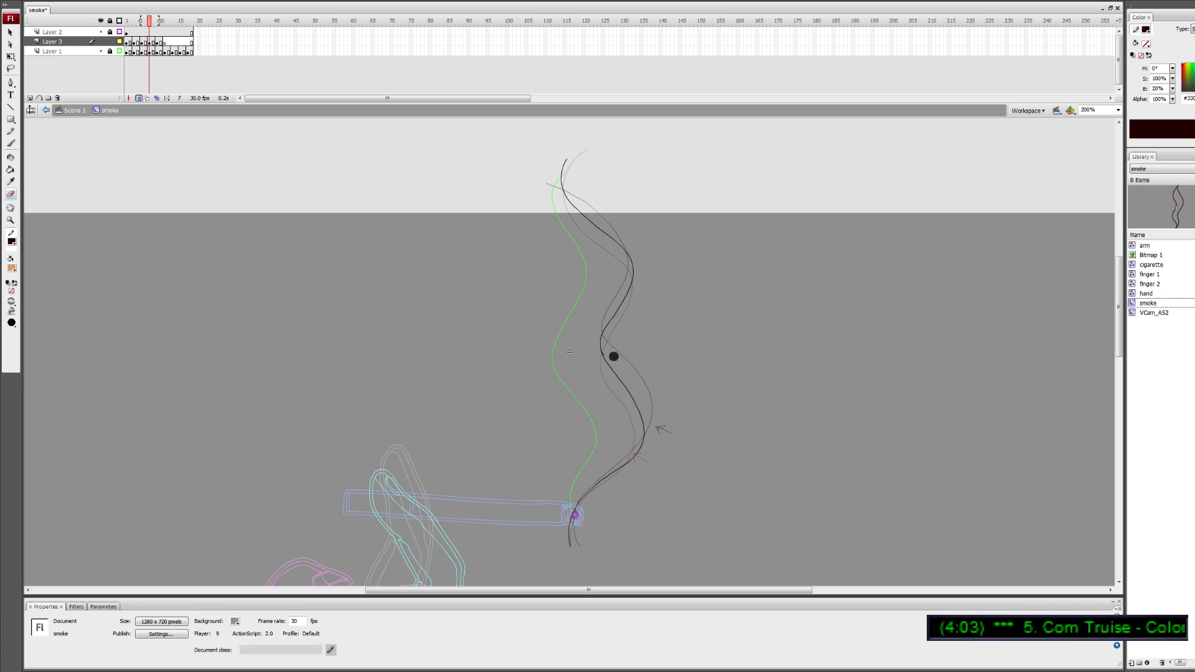
Copy the frame 1 drawing of Layer 3 to frame 17 and insert blank keyframes in the empty stretch before it
key("v")
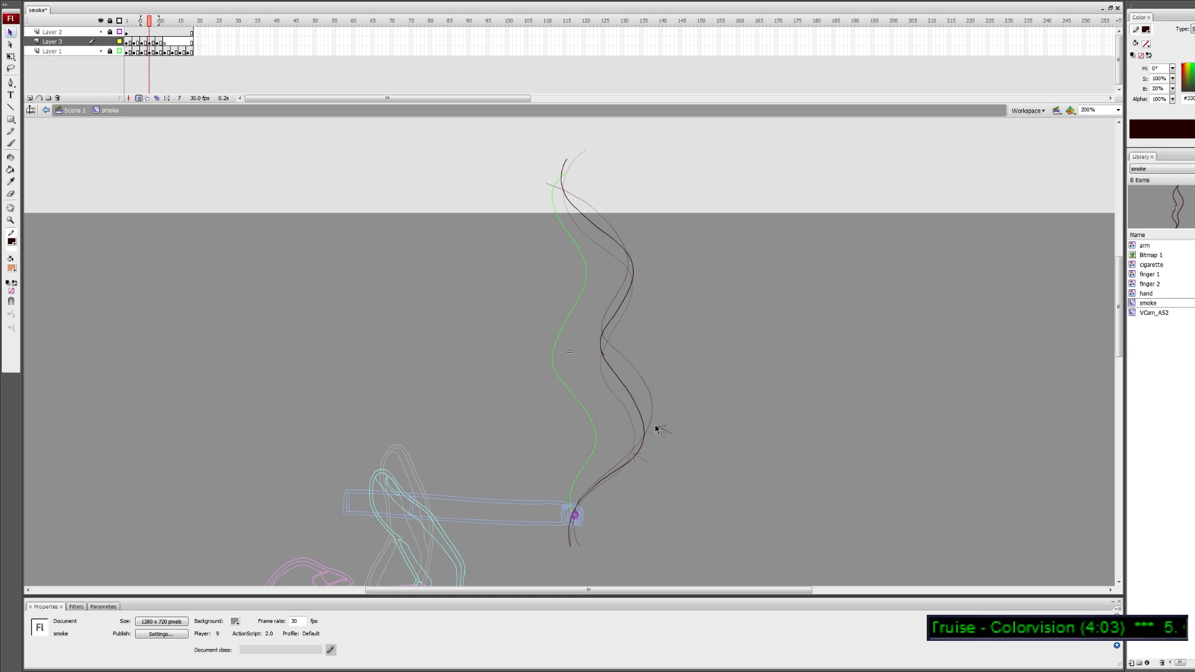
left_click(190, 42)
left_click(133, 42)
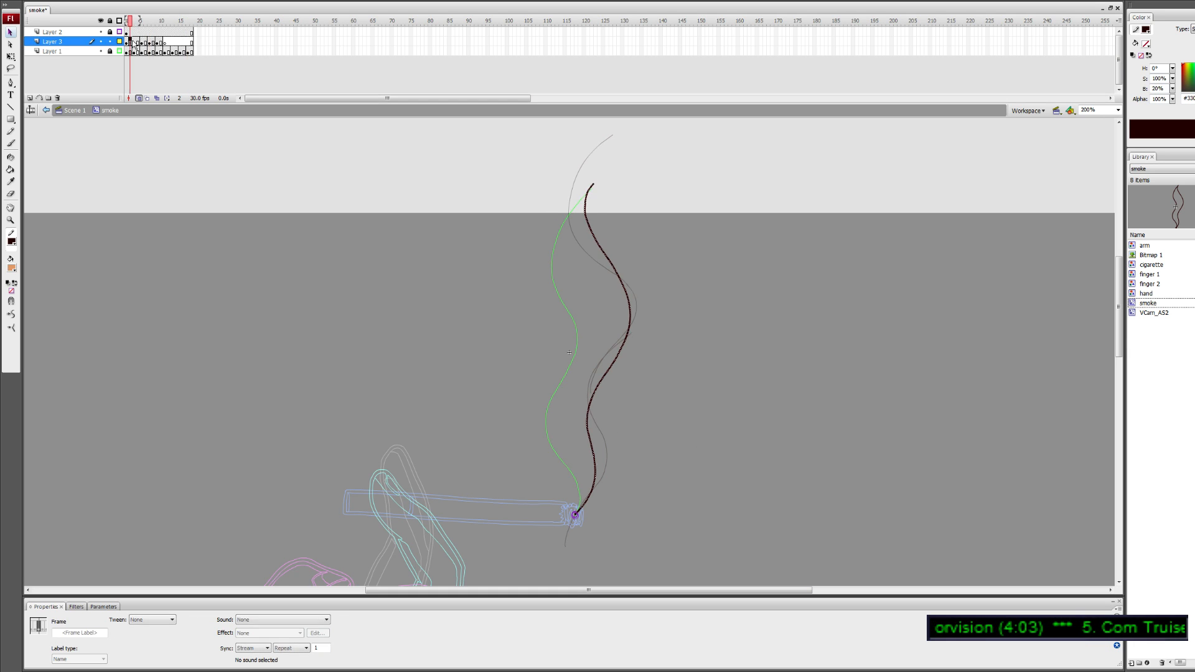
left_click(184, 42)
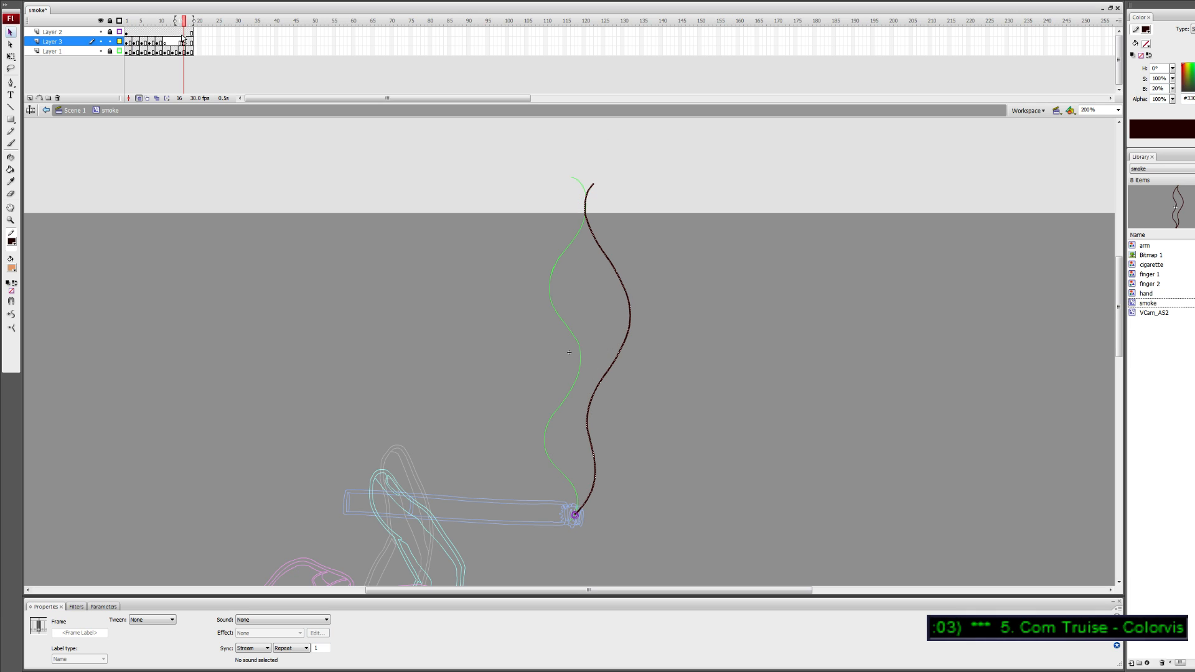
left_click(179, 41)
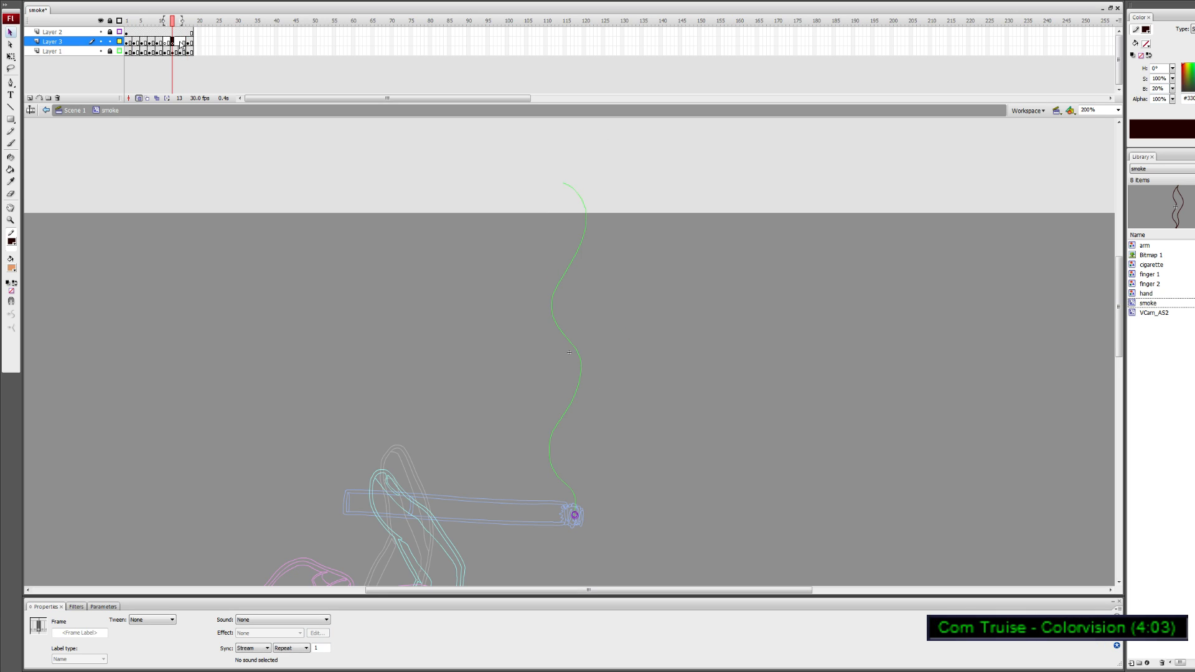
left_click(172, 42)
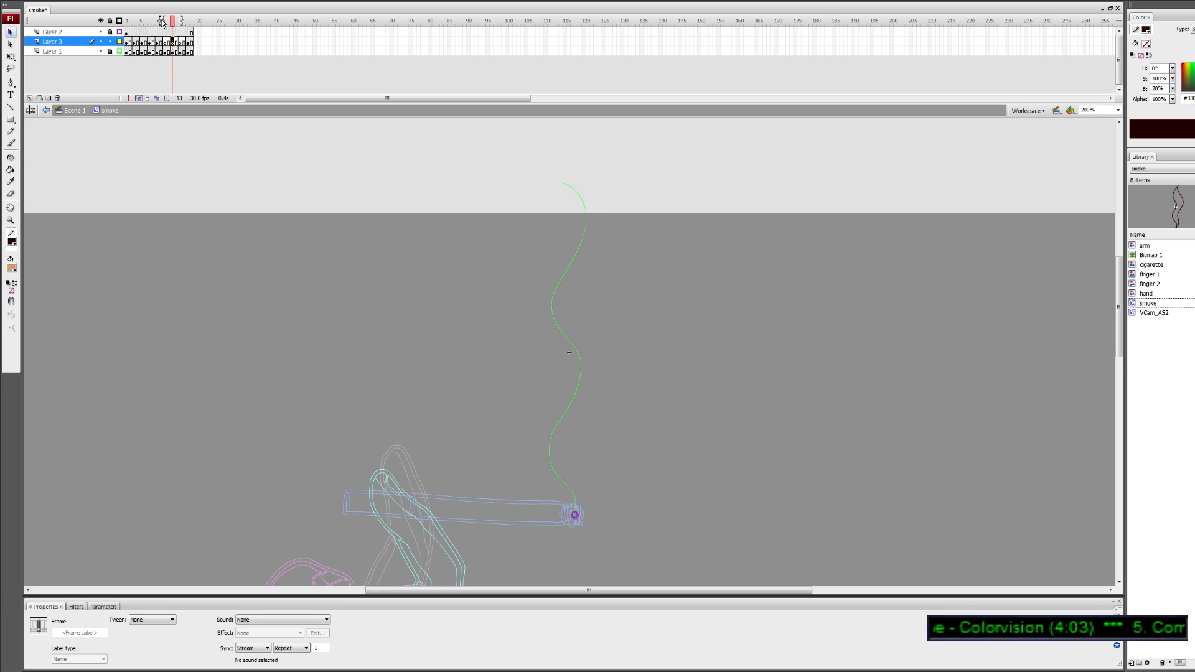
Extend the onion skin range to the last drawing and replace frame 10's guide arrow with one just above the cigarette end
left_click_drag(185, 23, 190, 22)
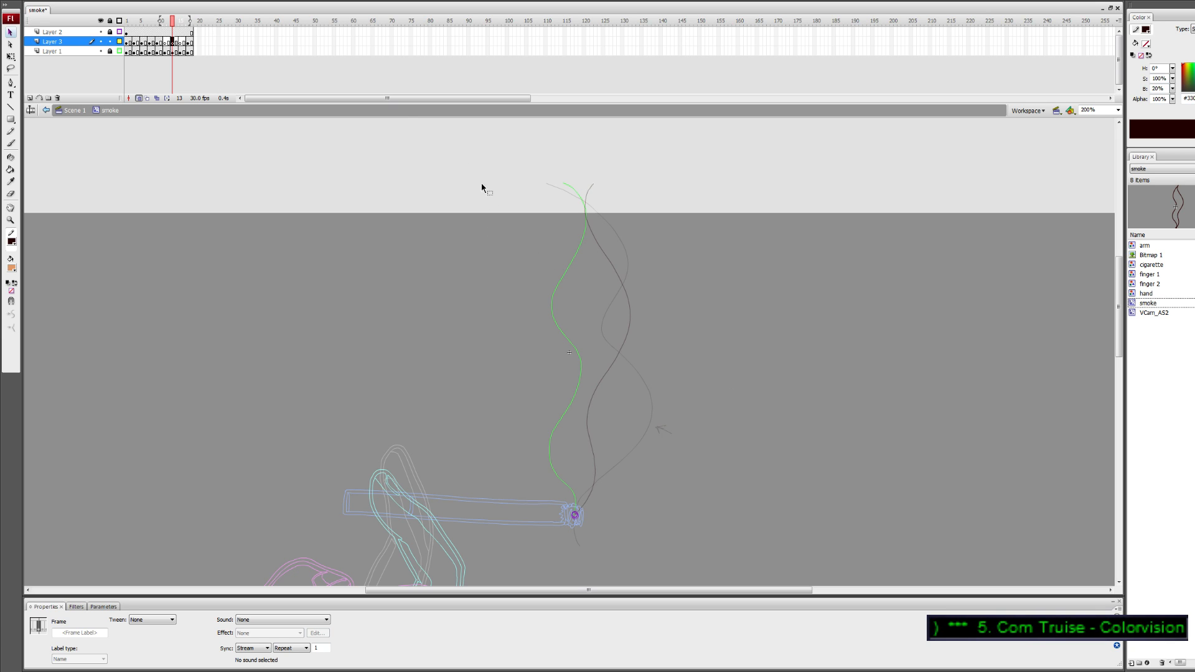
key("comma")
key("comma")
key("comma")
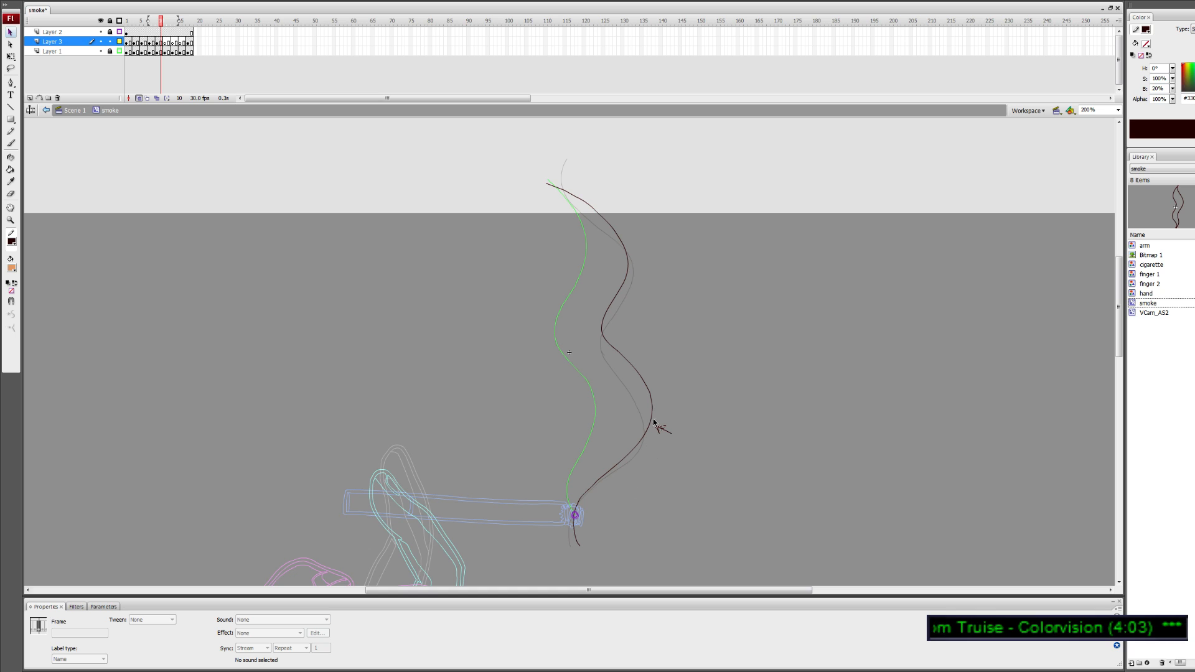
key("y")
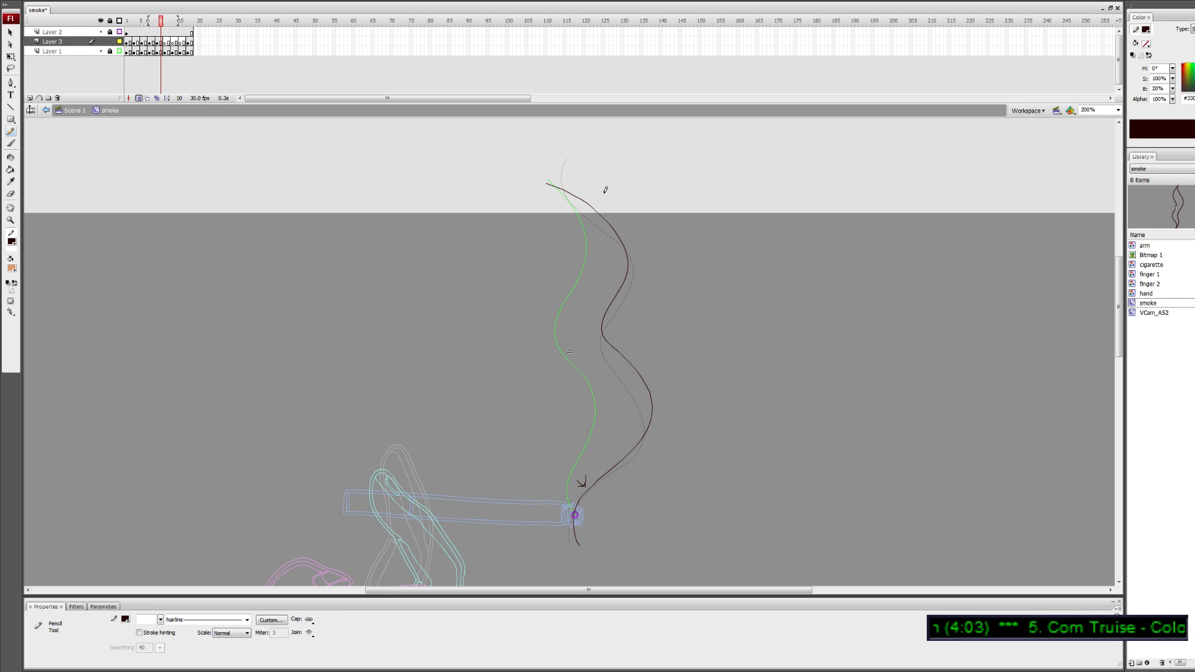
Draw a small guide arrow beside the lower inward bend of the frame 17 drawing on Layer 3, and return to frame 13
key("period")
key("period")
key("period")
key("period")
key("period")
key("period")
key("period")
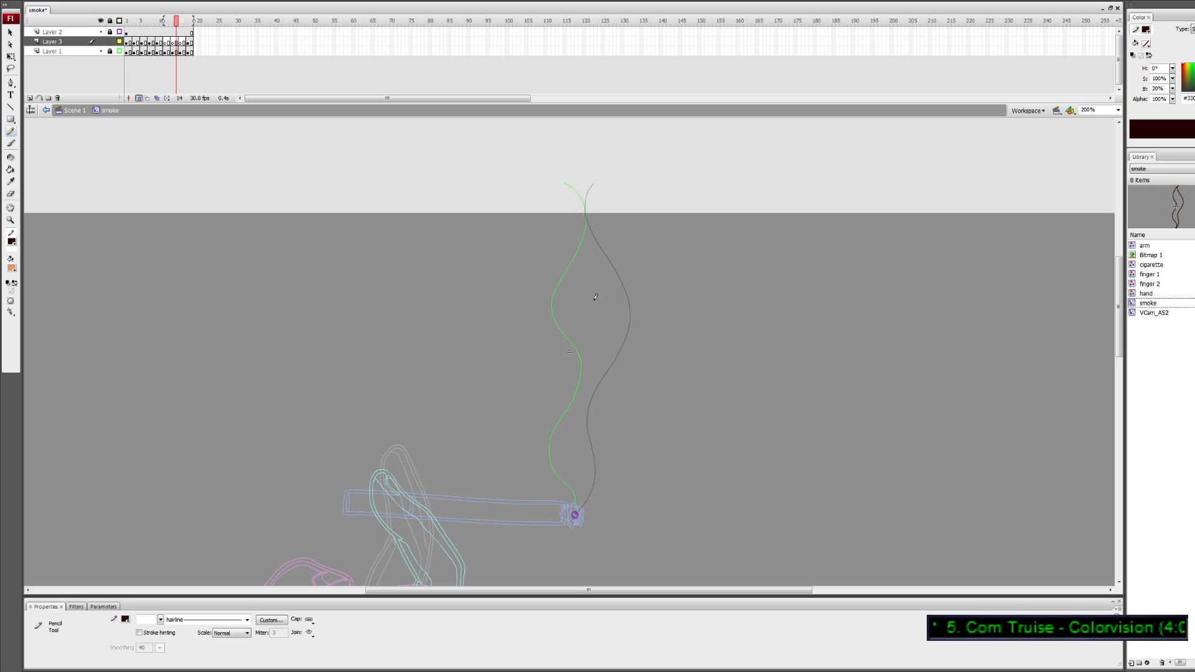
left_click_drag(570, 440, 577, 436)
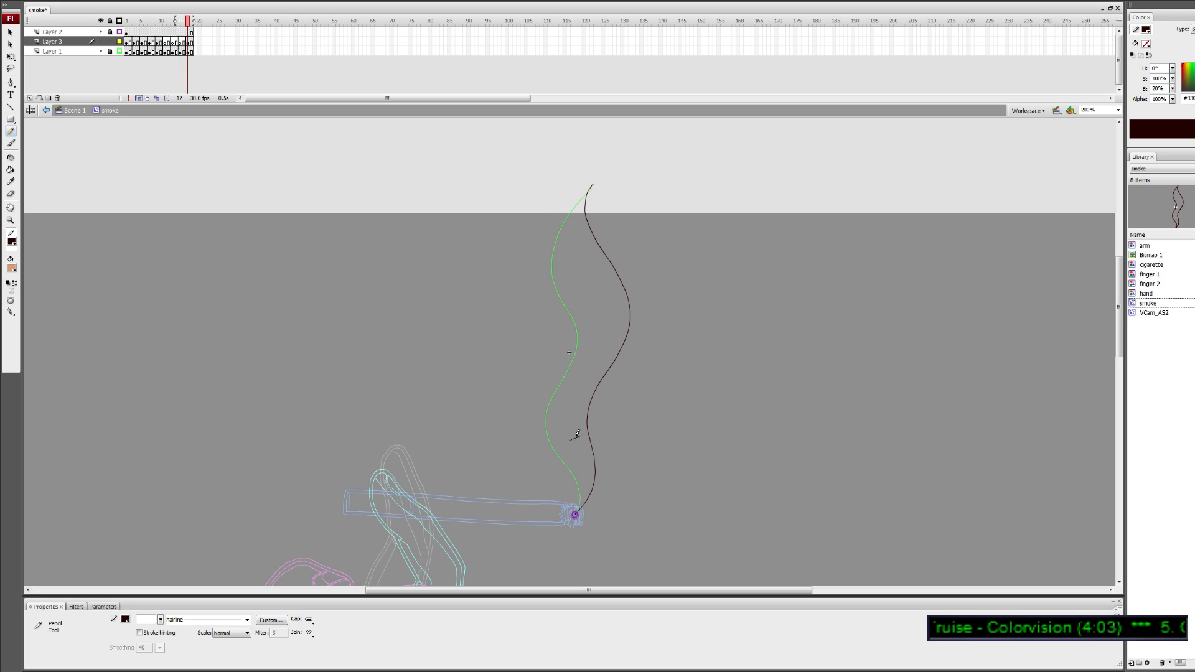
key("comma")
key("comma")
key("comma")
key("comma")
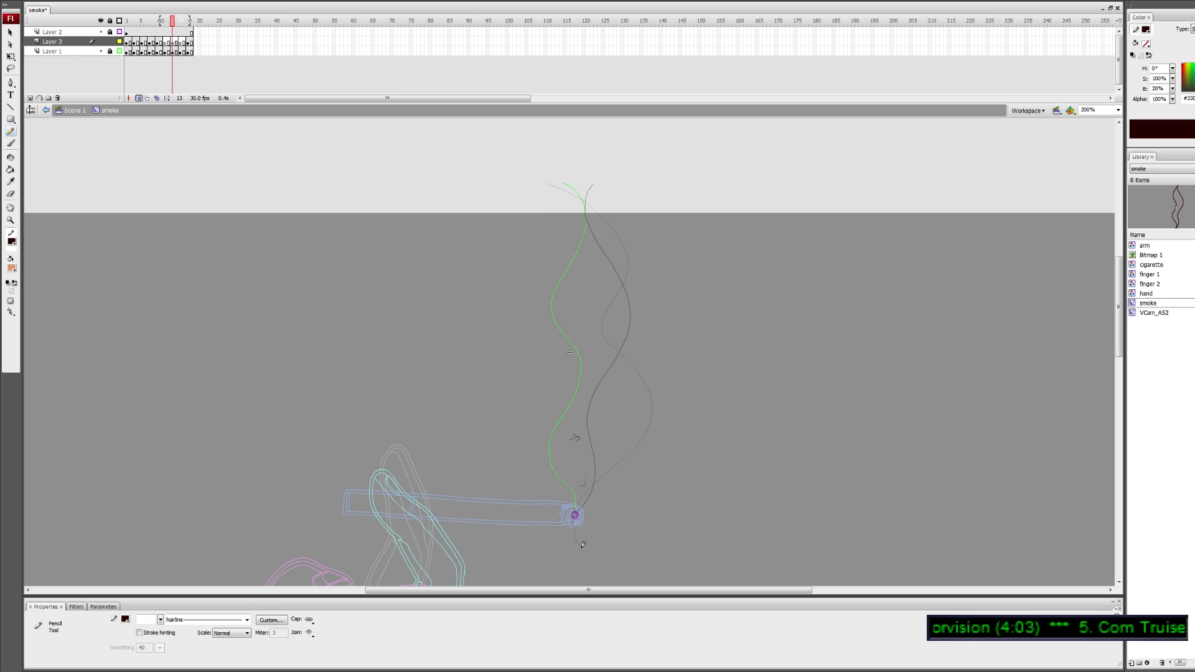
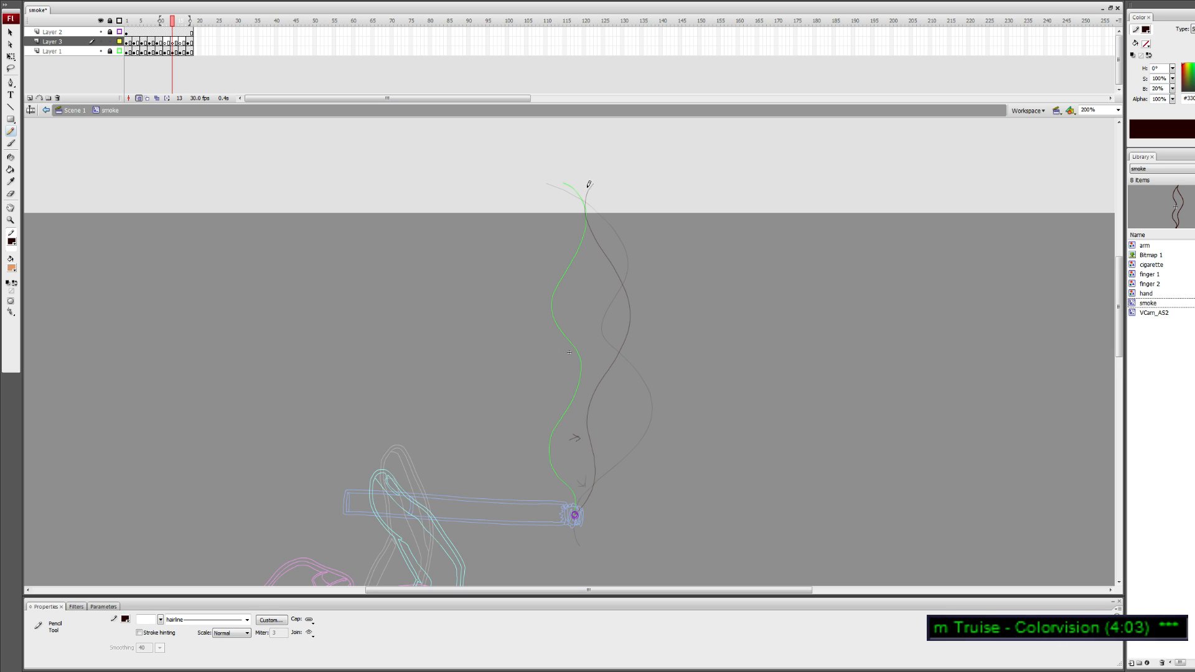
Flip between frame 13 and the end of Layer 3 to compare the onion-skinned smoke lines and guide arrows
left_click_drag(615, 242, 629, 283)
key("ctrl+z")
key("period")
key("period")
key("period")
key("period")
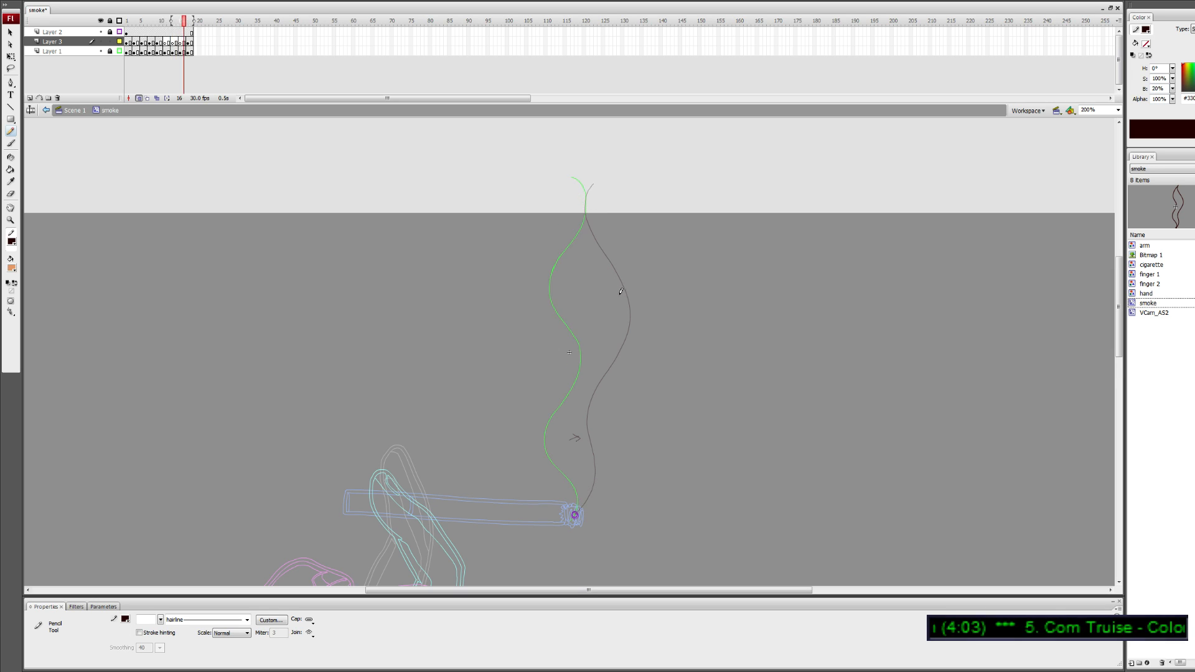
key("comma")
key("comma")
key("comma")
key("comma")
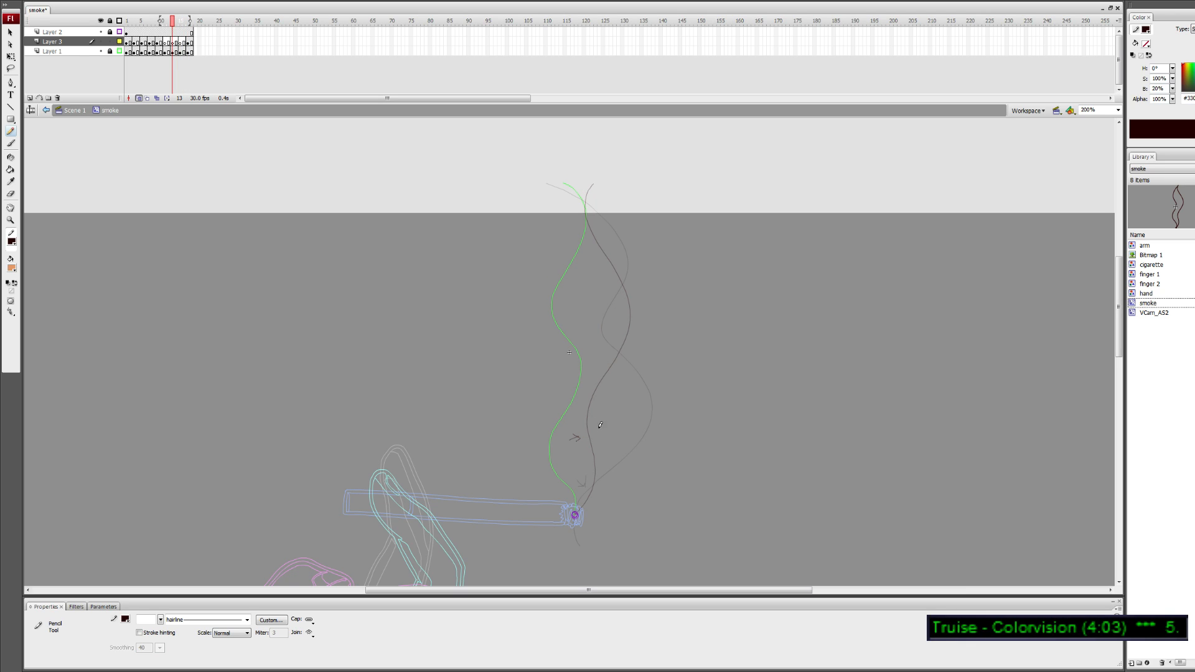
Draw a wavy smoke line on frame 13 of Layer 3 and slightly shorten its lower part with Free Transform
mouse_move(615, 324)
left_mouse_down()
mouse_move(601, 377)
mouse_move(626, 426)
mouse_move(571, 547)
mouse_move(617, 454)
mouse_move(600, 384)
mouse_move(630, 259)
mouse_move(585, 201)
mouse_move(592, 160)
left_mouse_up()
key("ctrl+z")
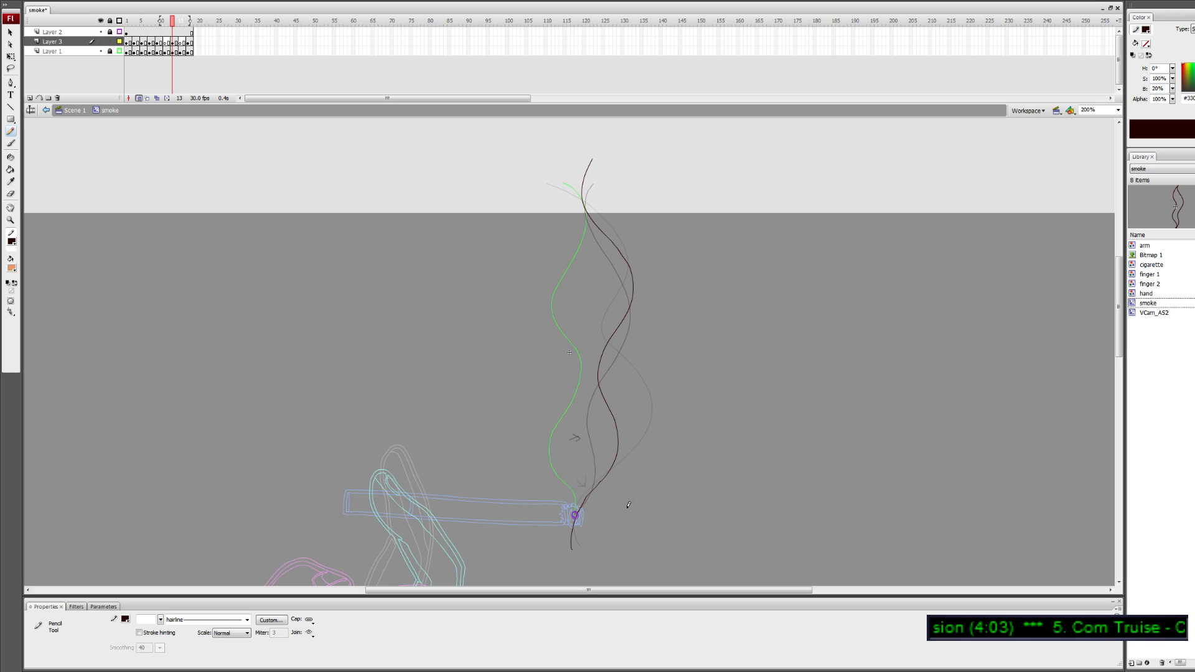
key("v")
left_click_drag(551, 569, 657, 403)
key("q")
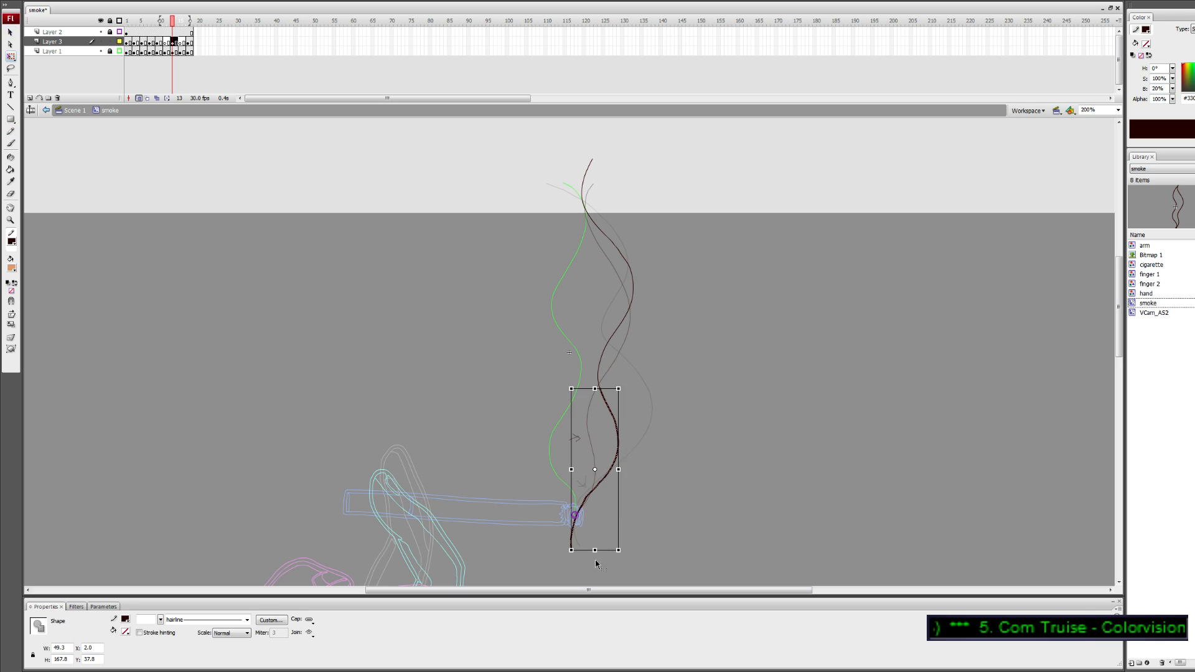
left_click_drag(596, 550, 596, 545)
left_click(569, 579)
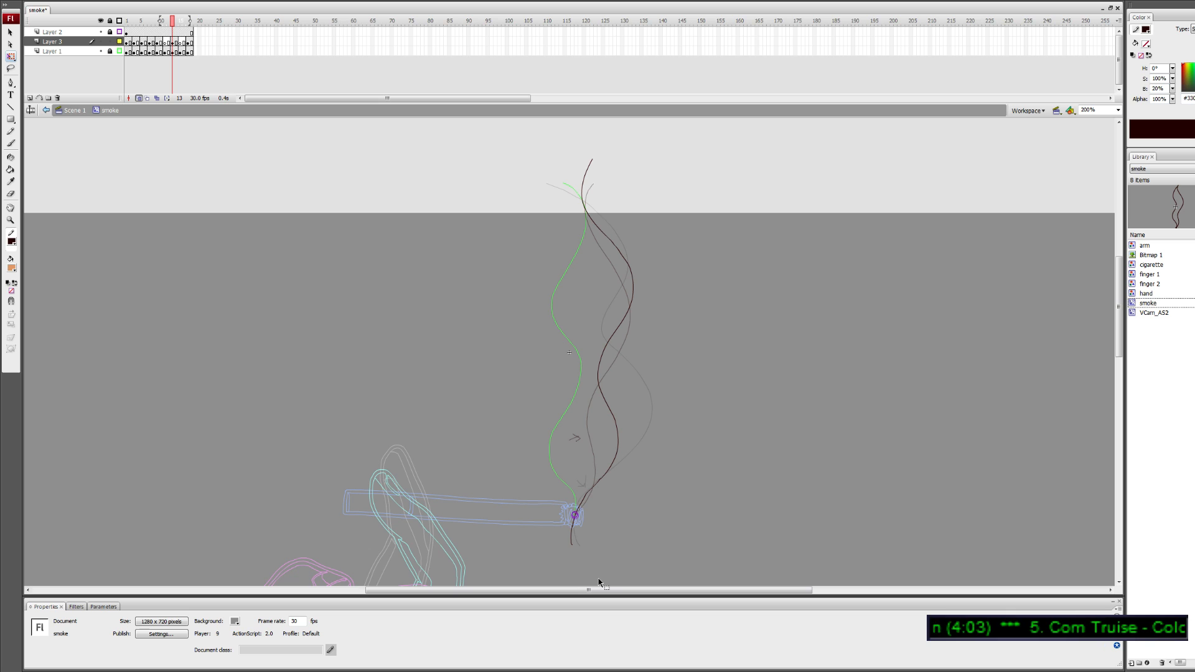
Check frame 13's smoke line without onion skinning, delete the line, and turn onion skinning back on
left_click(138, 99)
mouse_move(173, 21)
left_mouse_down()
mouse_move(139, 21)
mouse_move(173, 23)
left_mouse_up()
left_click(175, 41)
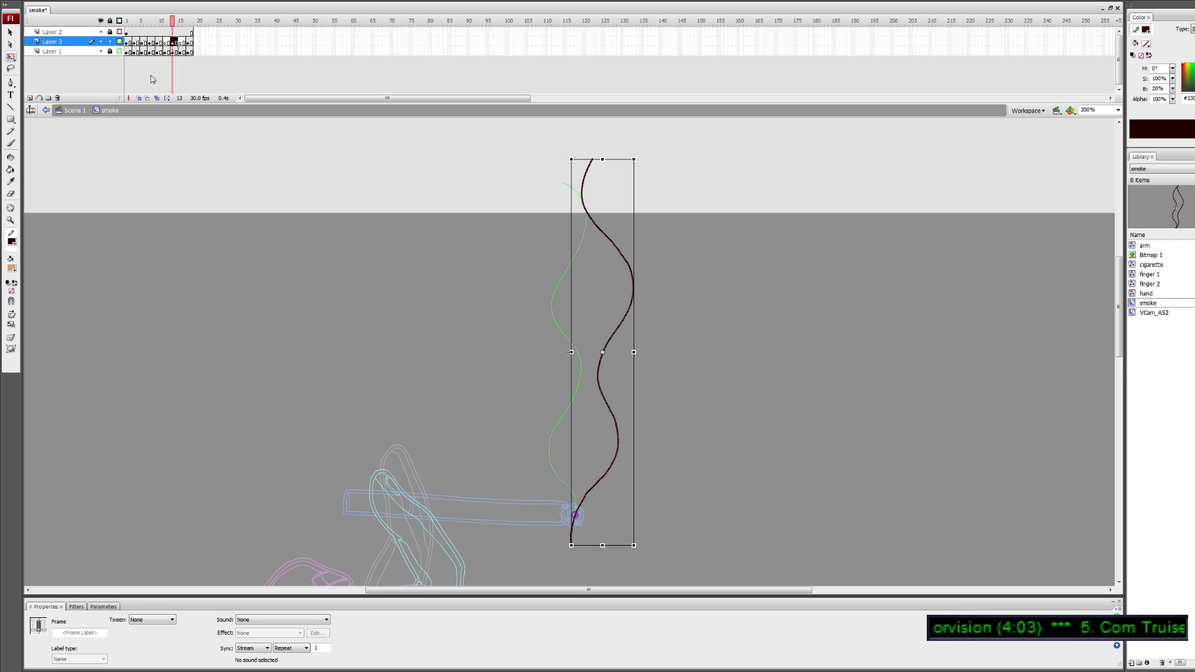
left_click(138, 98)
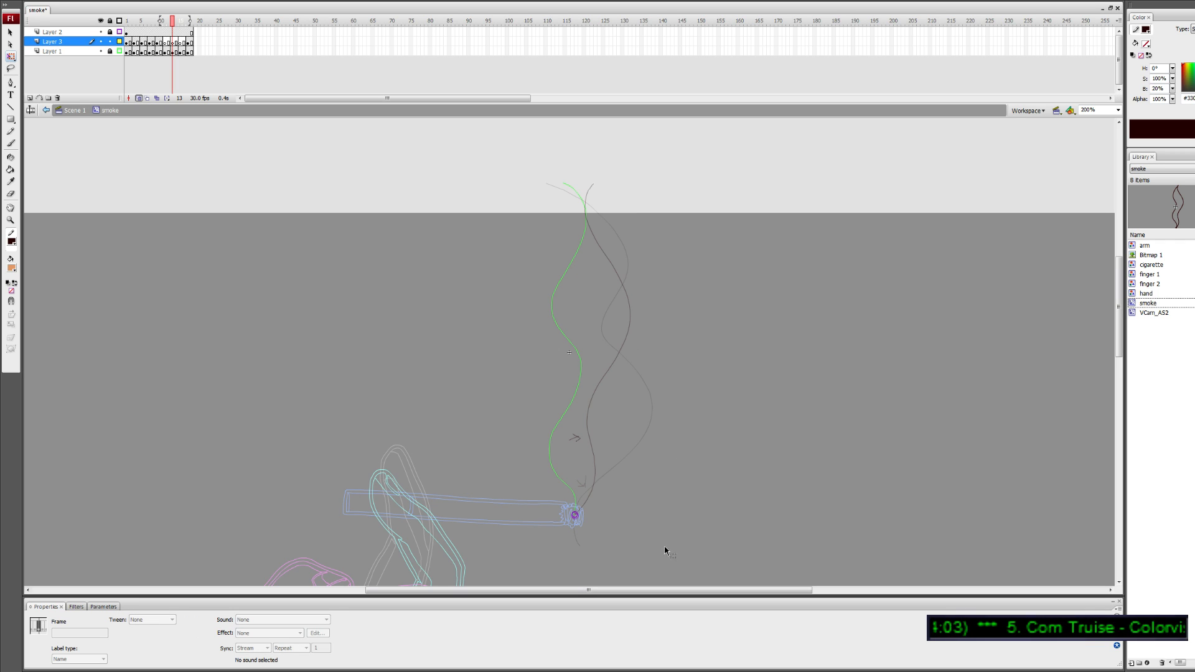
key("y")
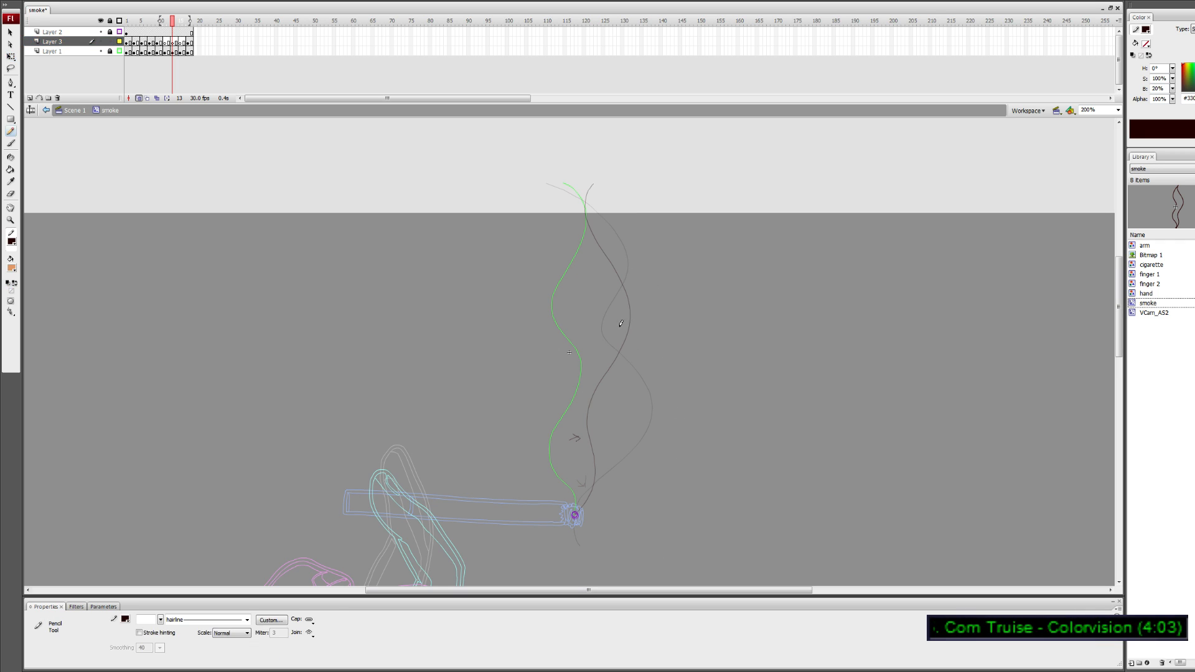
mouse_move(610, 312)
left_mouse_down()
mouse_move(637, 340)
mouse_move(636, 369)
mouse_move(620, 397)
left_mouse_up()
key("ctrl+z")
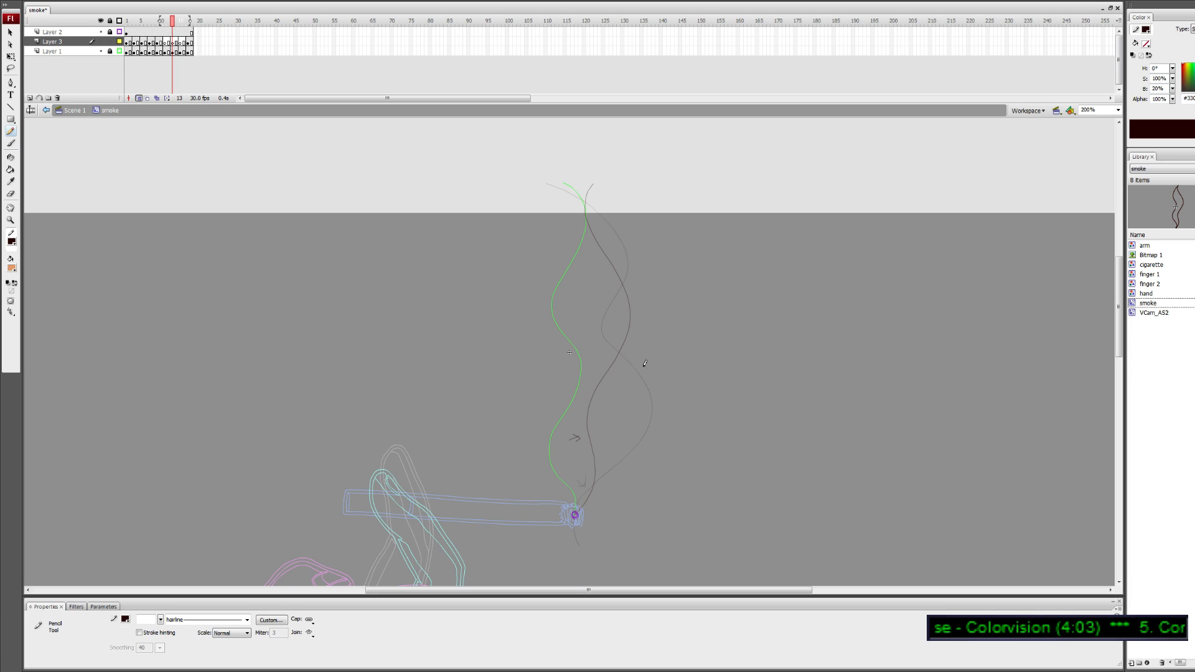
mouse_move(618, 313)
left_mouse_down()
mouse_move(642, 348)
mouse_move(633, 400)
mouse_move(569, 523)
left_mouse_up()
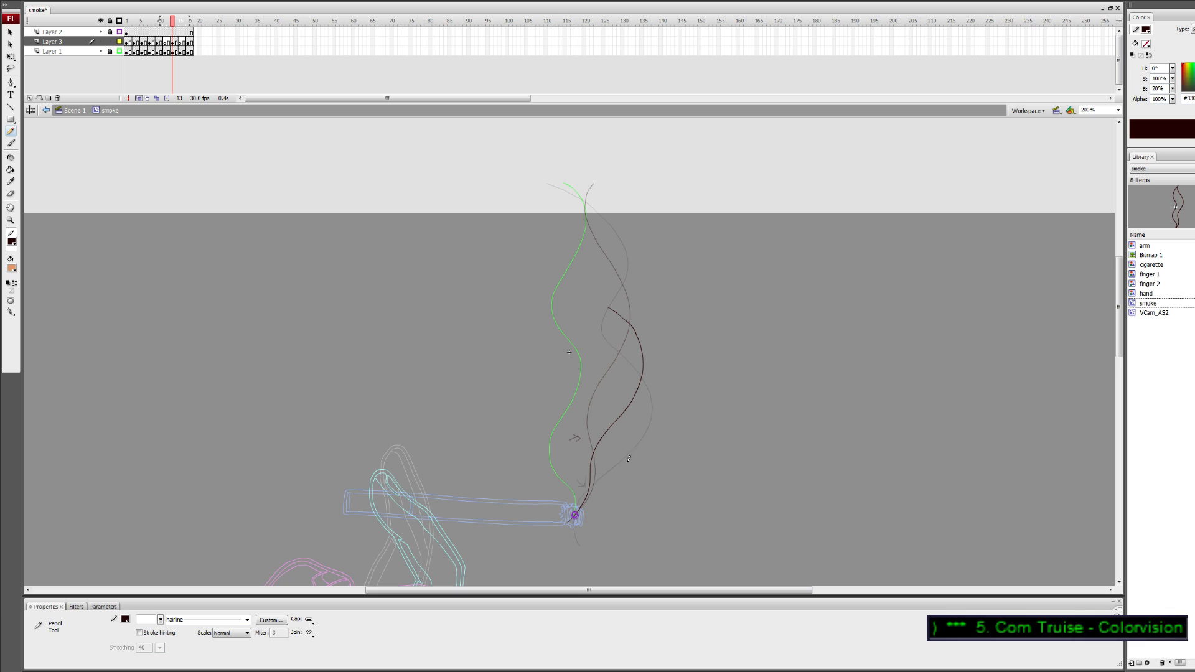
key("ctrl+z")
left_click_drag(567, 522, 601, 473)
key("ctrl+z")
left_click_drag(567, 524, 615, 460)
key("ctrl+z")
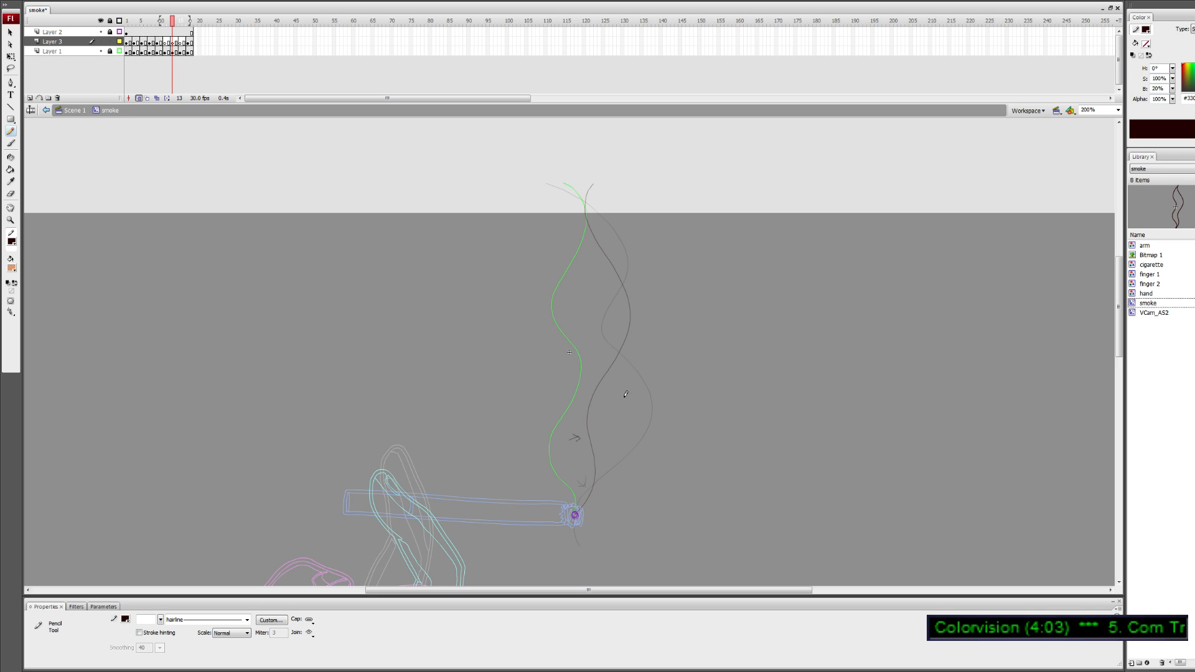
mouse_move(620, 299)
left_mouse_down()
mouse_move(629, 349)
mouse_move(598, 436)
mouse_move(596, 492)
mouse_move(570, 523)
mouse_move(610, 444)
mouse_move(604, 367)
mouse_move(631, 289)
left_mouse_up()
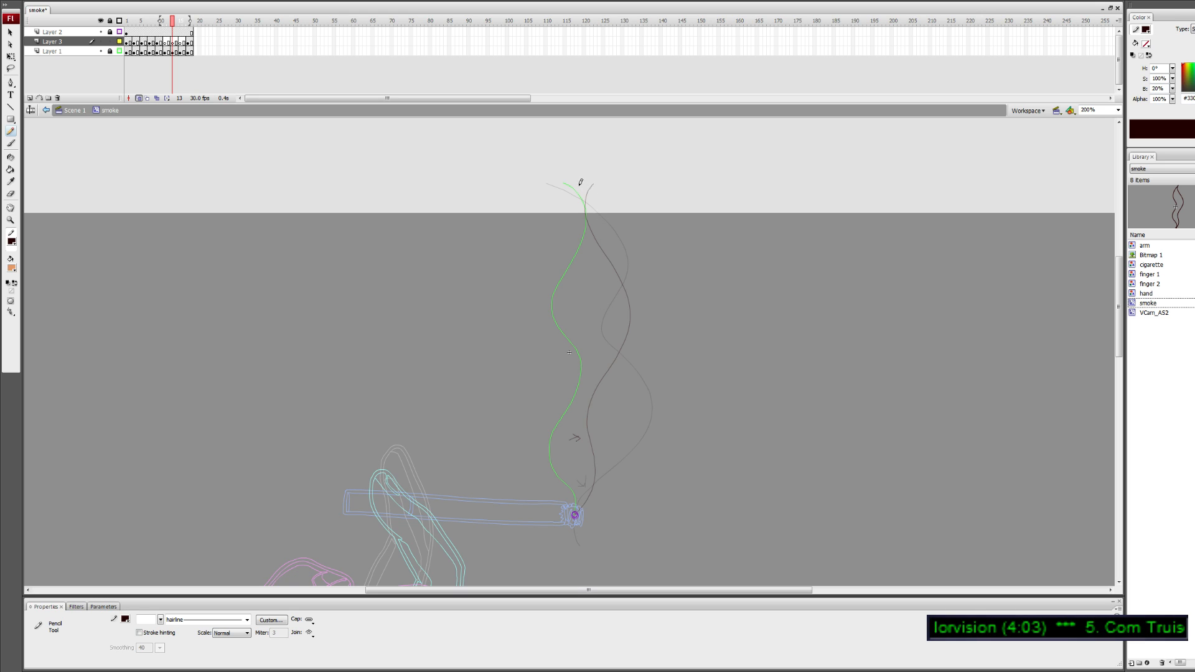
mouse_move(581, 182)
left_mouse_down()
mouse_move(603, 224)
mouse_move(602, 290)
mouse_move(632, 323)
mouse_move(630, 381)
mouse_move(594, 428)
mouse_move(579, 529)
left_mouse_up()
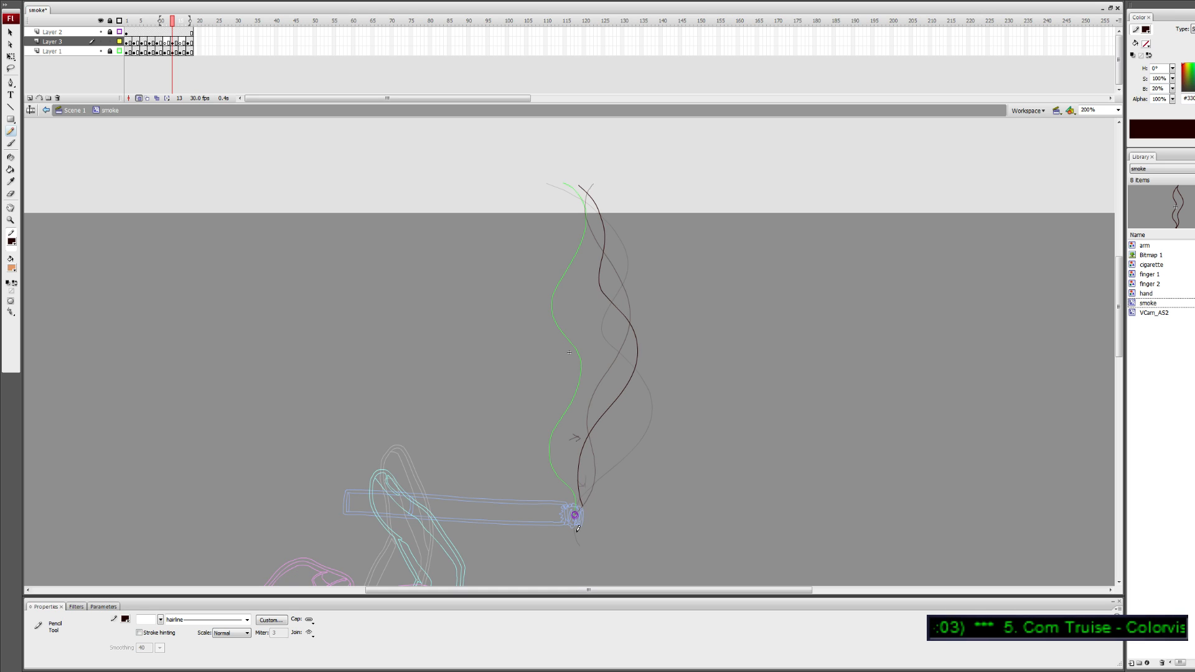
key("ctrl+z")
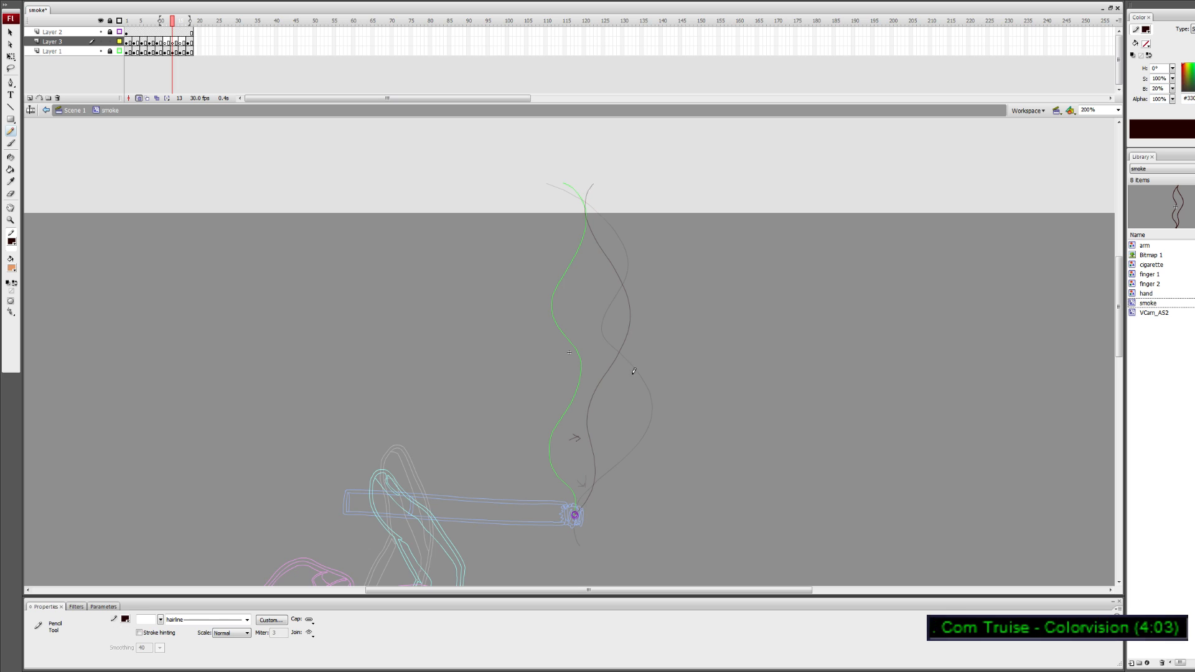
mouse_move(608, 334)
left_mouse_down()
mouse_move(596, 383)
mouse_move(624, 447)
mouse_move(575, 515)
left_mouse_up()
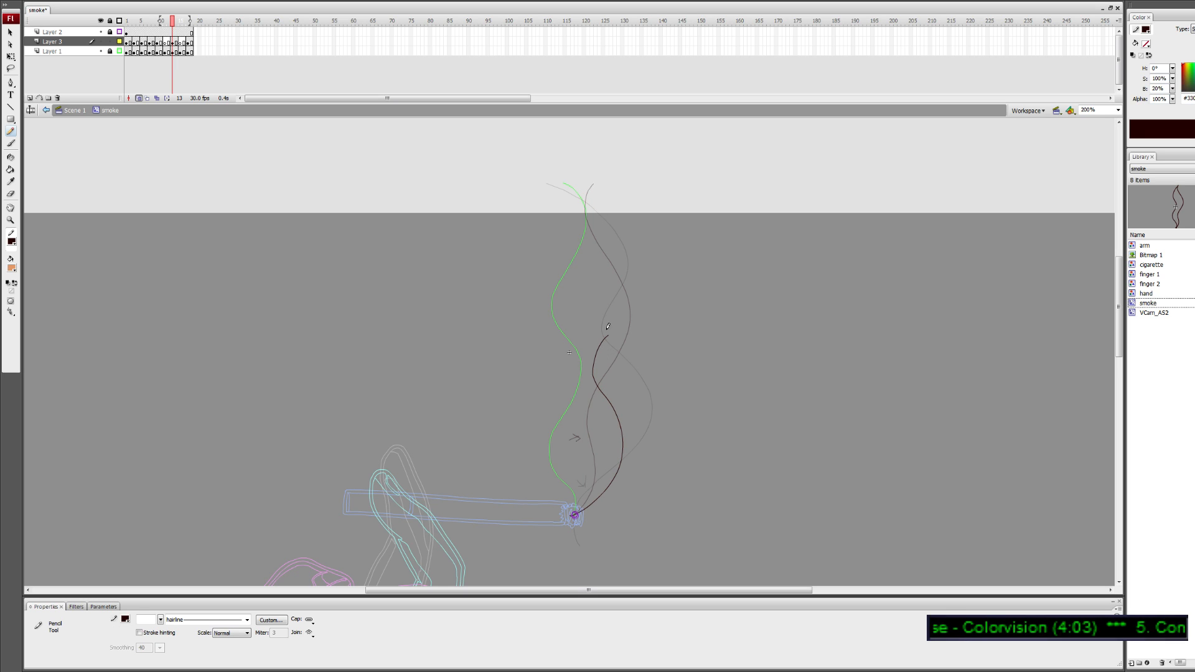
mouse_move(597, 199)
left_mouse_down()
mouse_move(593, 235)
mouse_move(623, 302)
mouse_move(596, 359)
left_mouse_up()
key("ctrl+z")
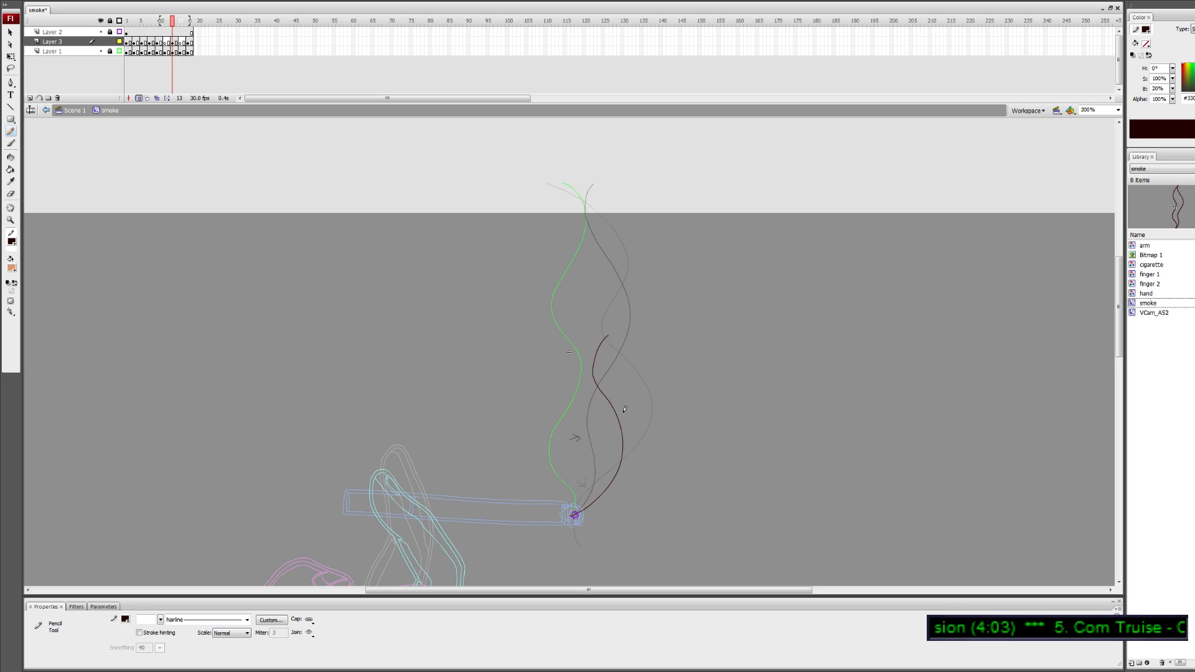
key("ctrl+z")
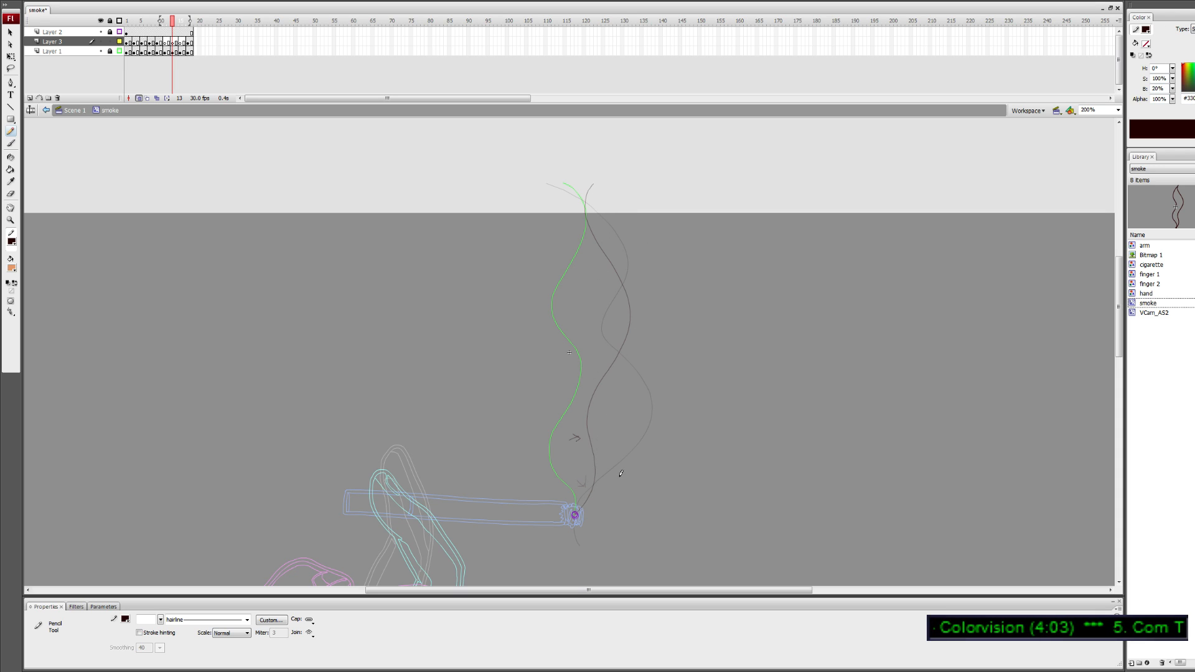
left_click_drag(624, 471, 636, 472)
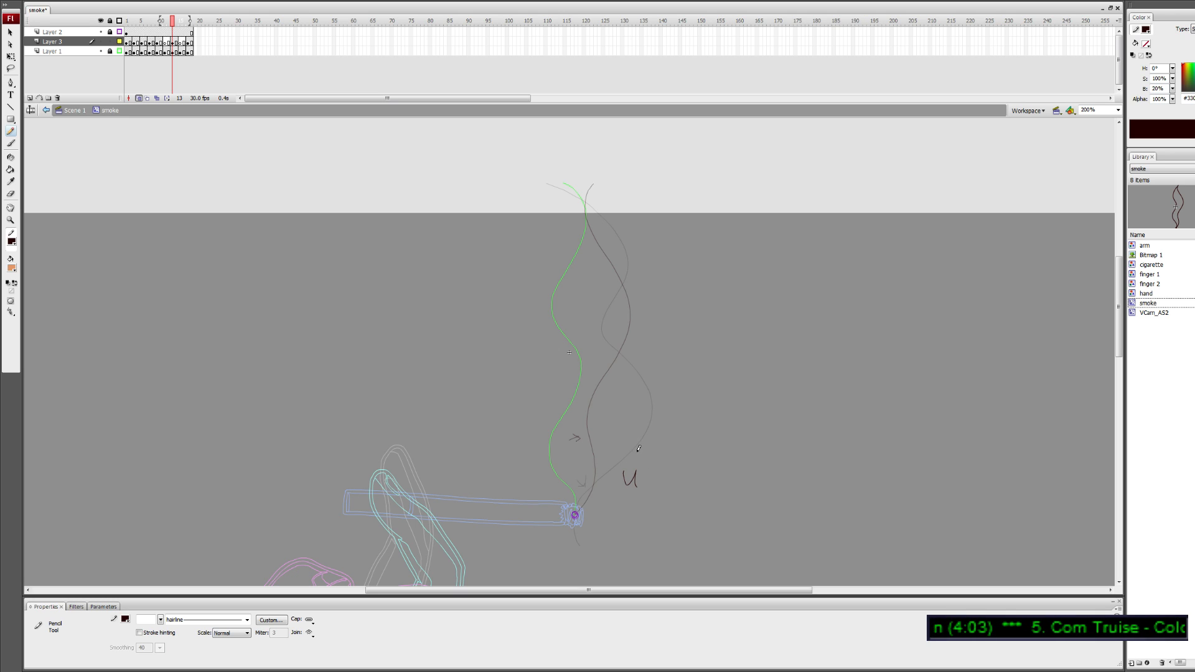
key("ctrl+z")
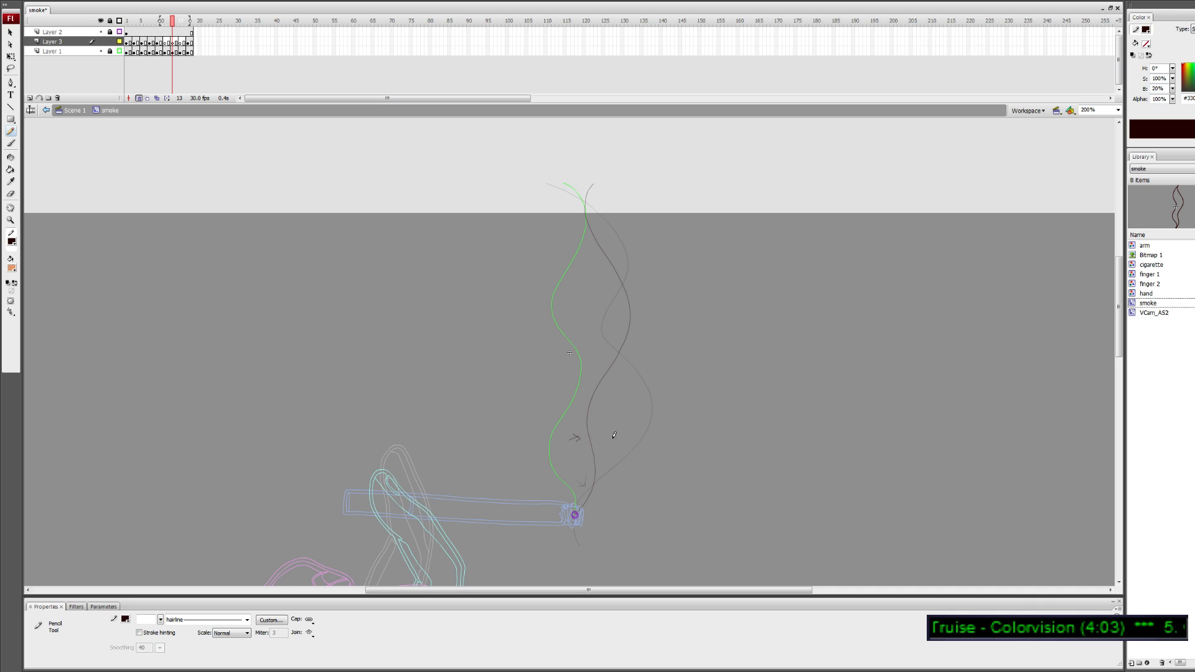
mouse_move(603, 442)
left_mouse_down()
mouse_move(601, 473)
mouse_move(570, 518)
mouse_move(607, 470)
mouse_move(599, 413)
mouse_move(635, 419)
mouse_move(617, 468)
left_mouse_up()
key("ctrl+z")
key("ctrl+z")
key("ctrl+z")
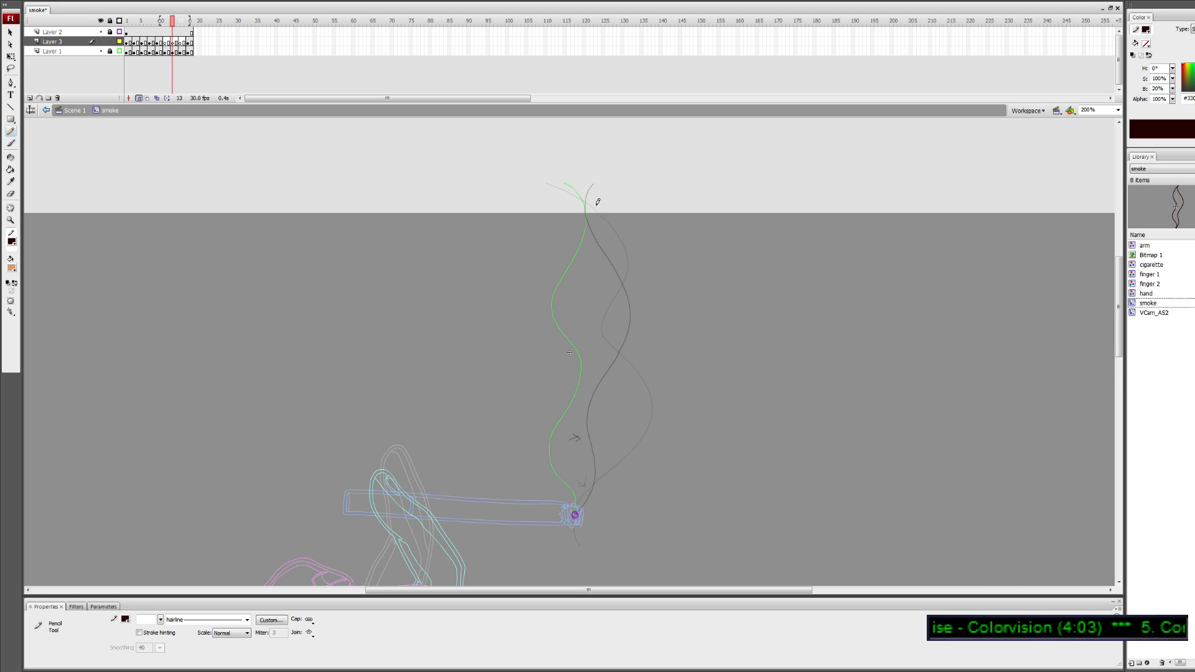
Draw frame 13's smoke line from tip to below the cigarette end, and check it onion-skinned from frame 11 with a narrower range
left_click_drag(585, 195, 616, 251)
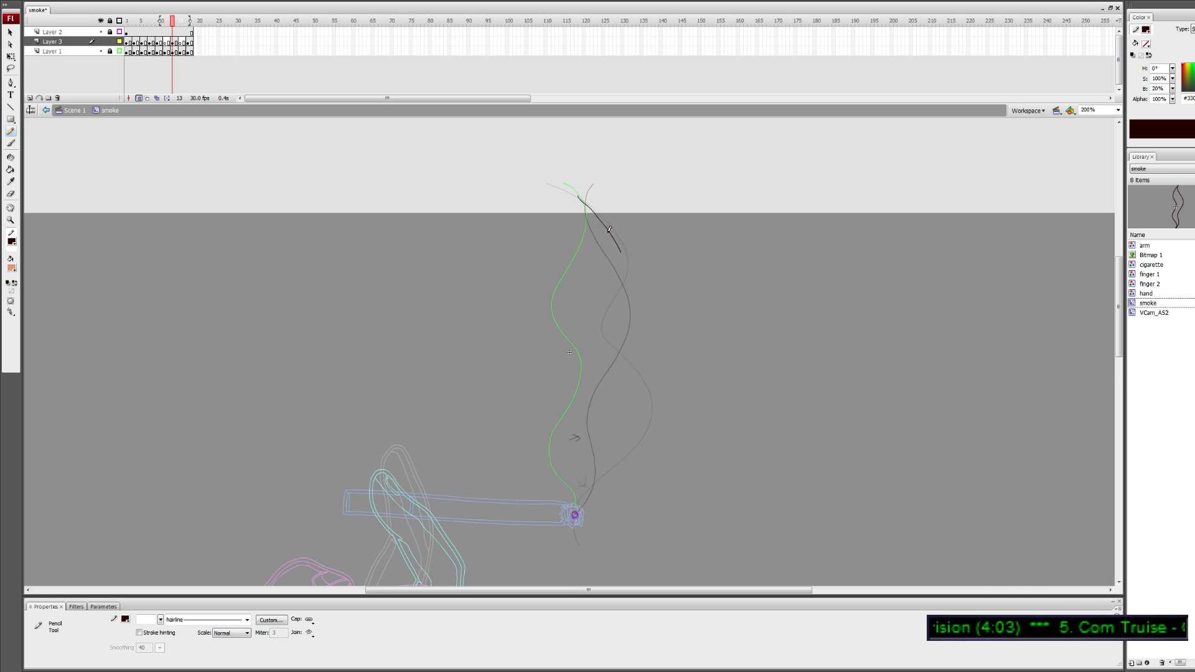
key("ctrl+z")
mouse_move(579, 193)
left_mouse_down()
mouse_move(617, 242)
mouse_move(628, 282)
mouse_move(605, 347)
mouse_move(618, 438)
mouse_move(559, 538)
left_mouse_up()
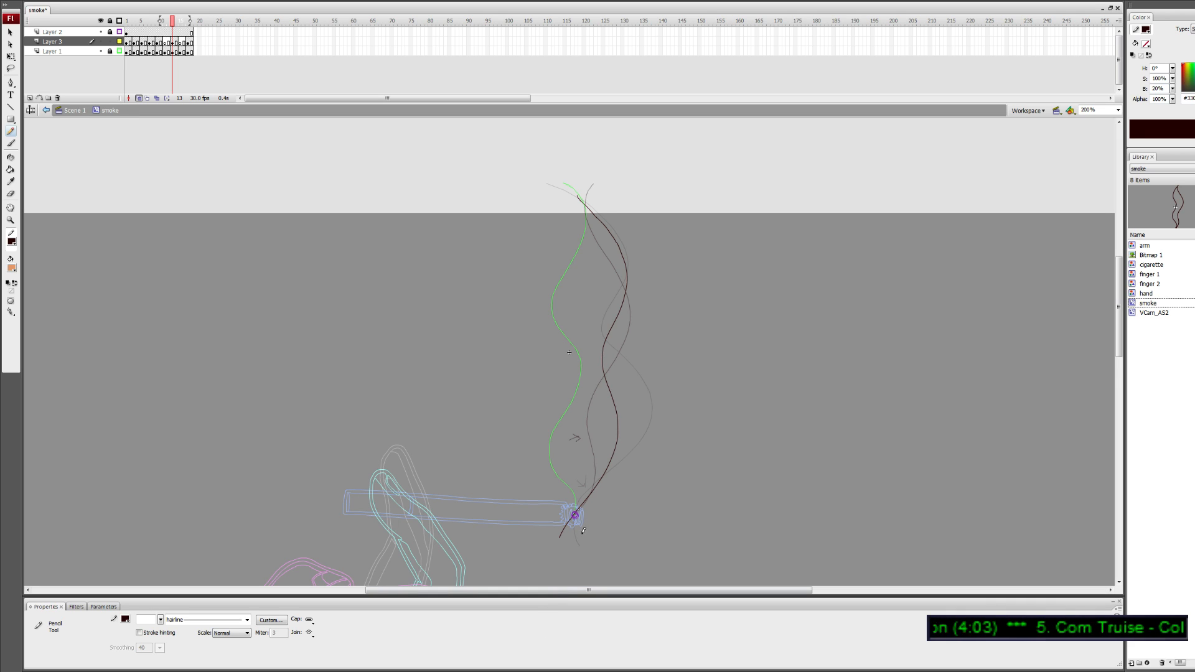
key("comma")
key("comma")
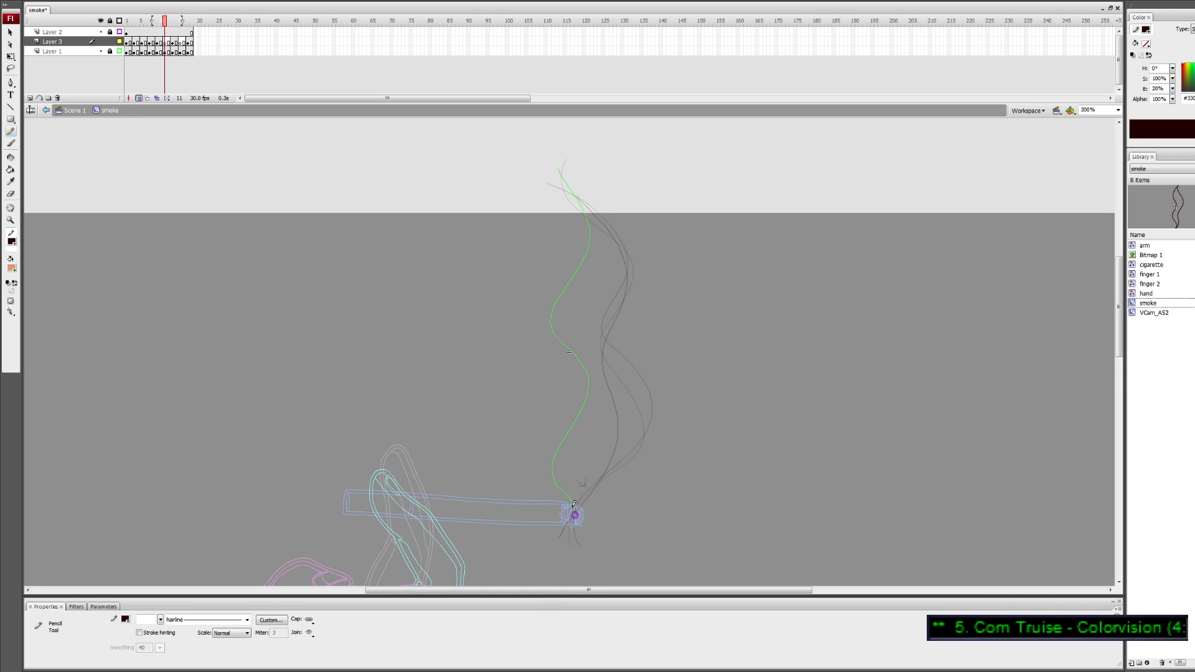
left_click_drag(152, 22, 179, 24)
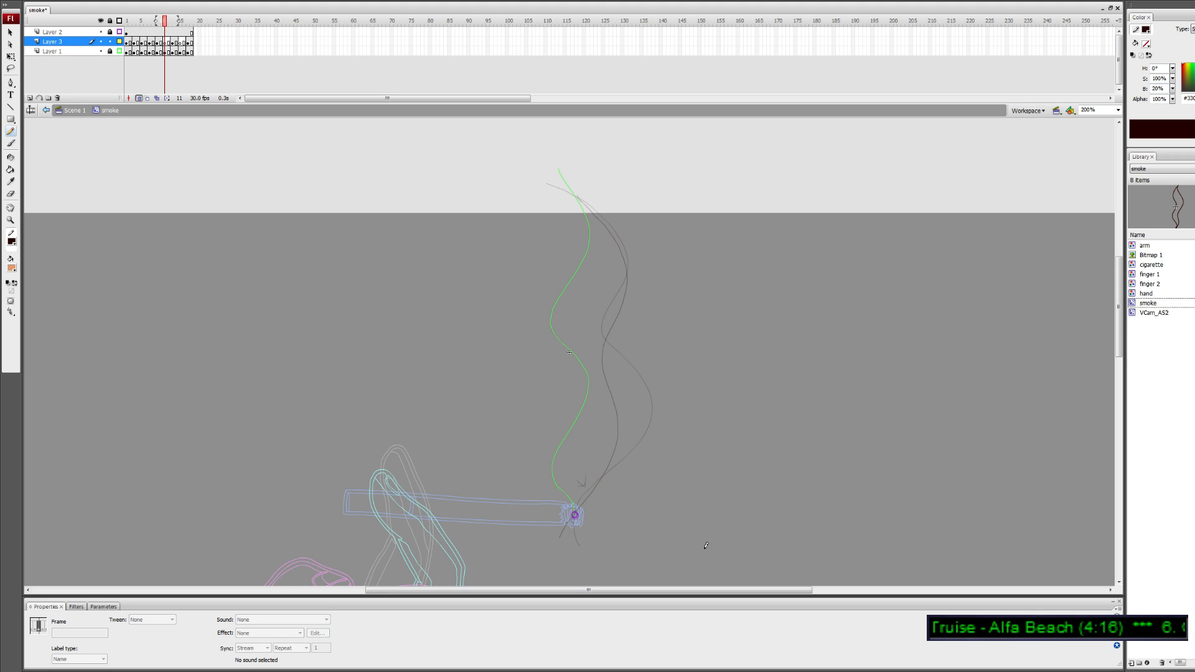
key("period")
key("period")
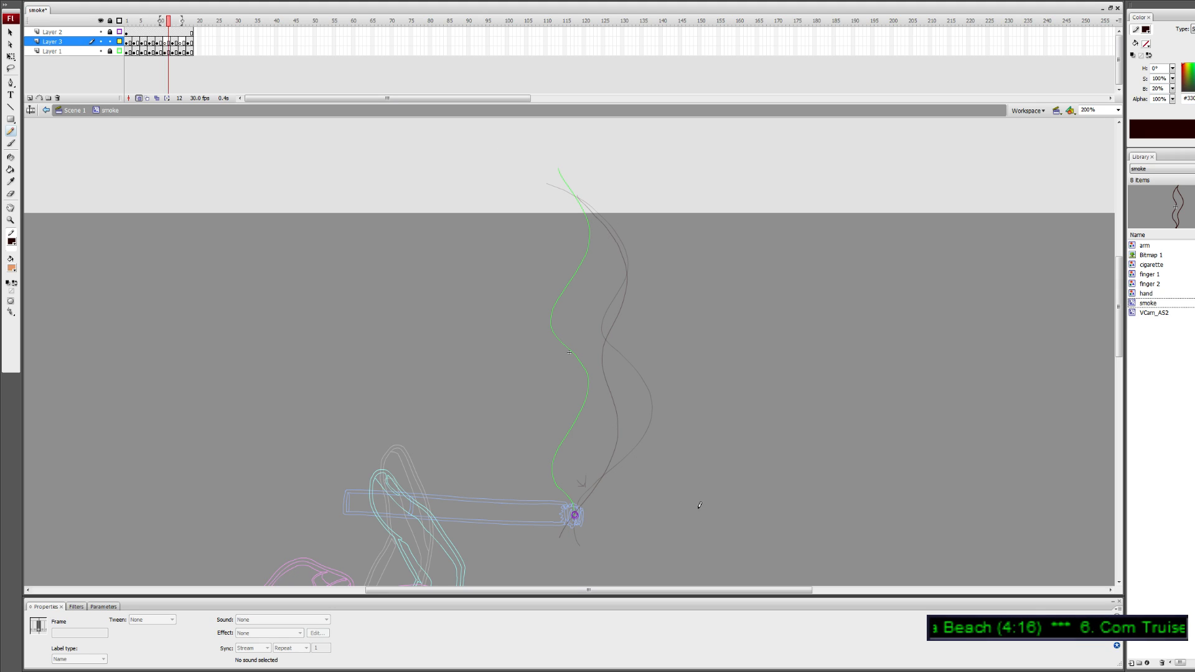
Delete the smoke line on frame 13 and widen the onion skin range to frames 10 and 17 again
key("v")
left_click(618, 416)
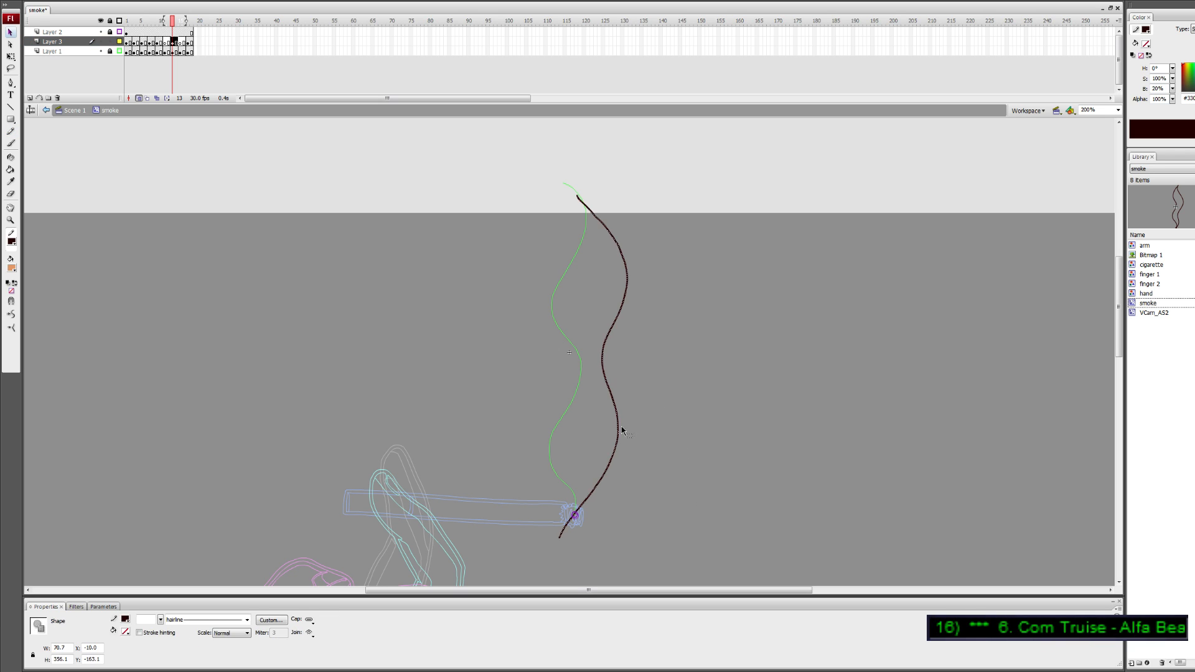
key("Delete")
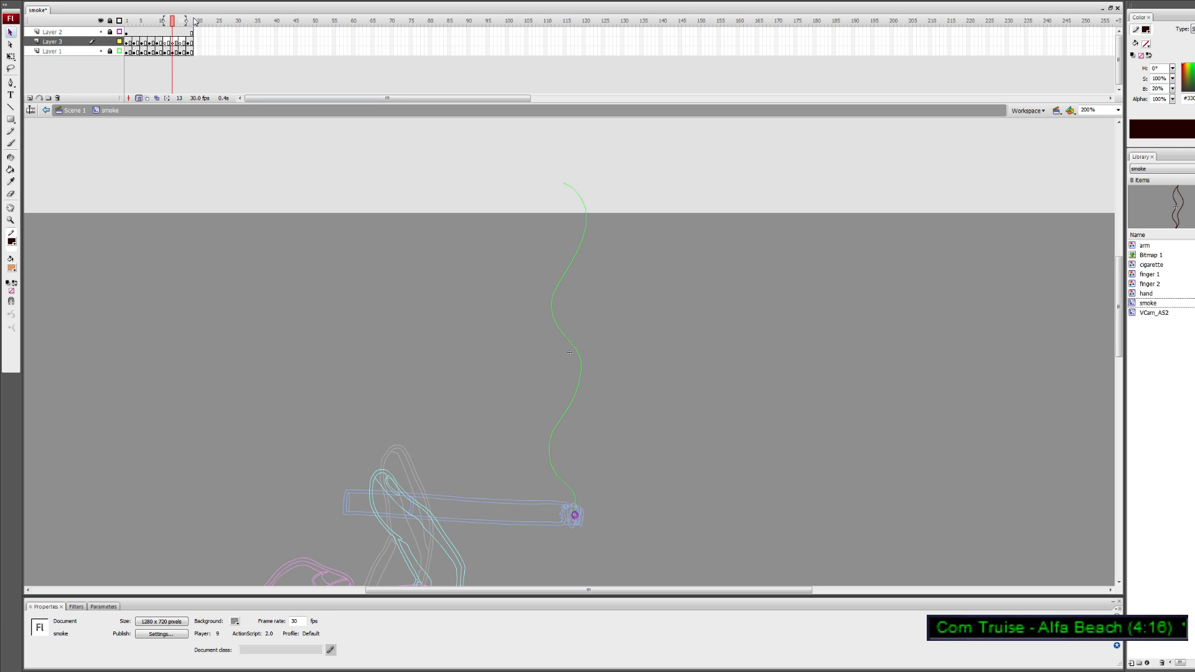
left_click_drag(187, 20, 161, 20)
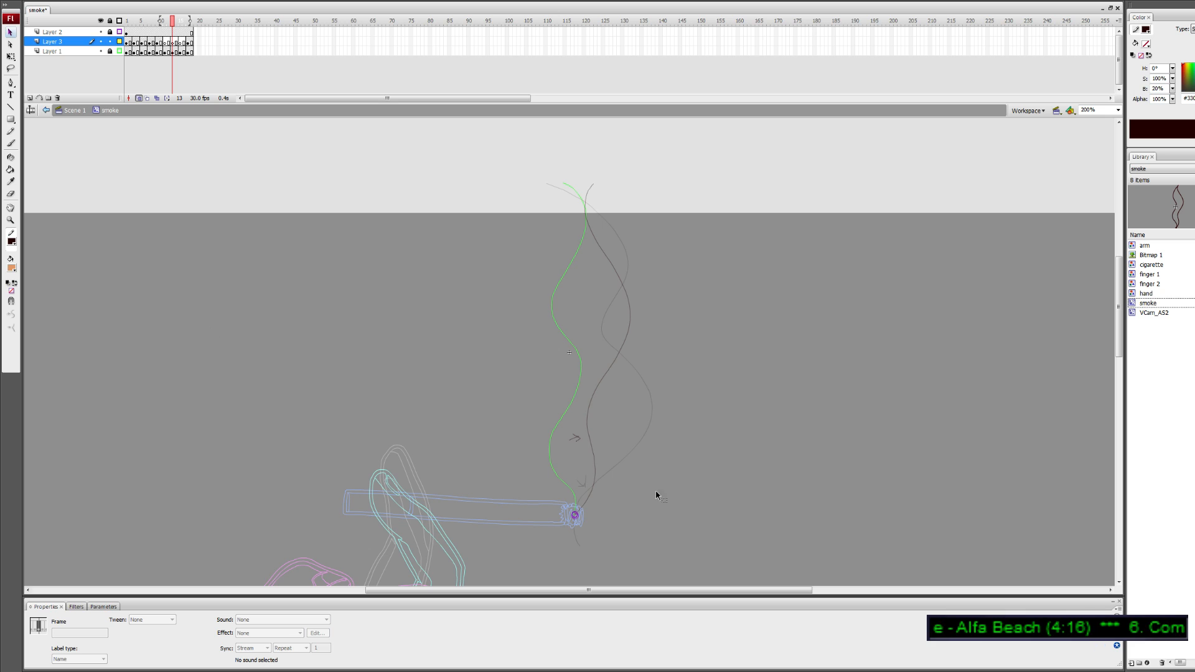
Draw frame 13's smoke line with two overlapping pencil strokes, and pull its upper tip slightly outward
key("y")
mouse_move(622, 306)
left_mouse_down()
mouse_move(640, 373)
mouse_move(592, 451)
mouse_move(580, 509)
mouse_move(553, 536)
left_mouse_up()
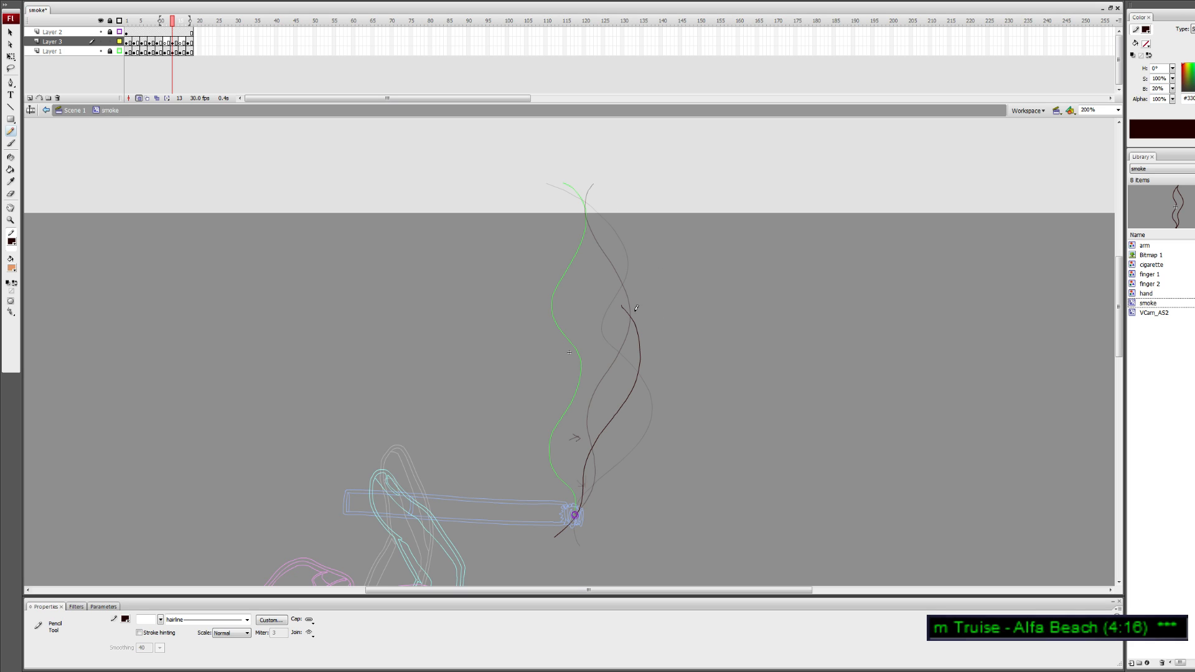
mouse_move(638, 323)
left_mouse_down()
mouse_move(617, 300)
mouse_move(614, 209)
mouse_move(611, 287)
mouse_move(641, 344)
mouse_move(638, 398)
left_mouse_up()
key("ctrl+z")
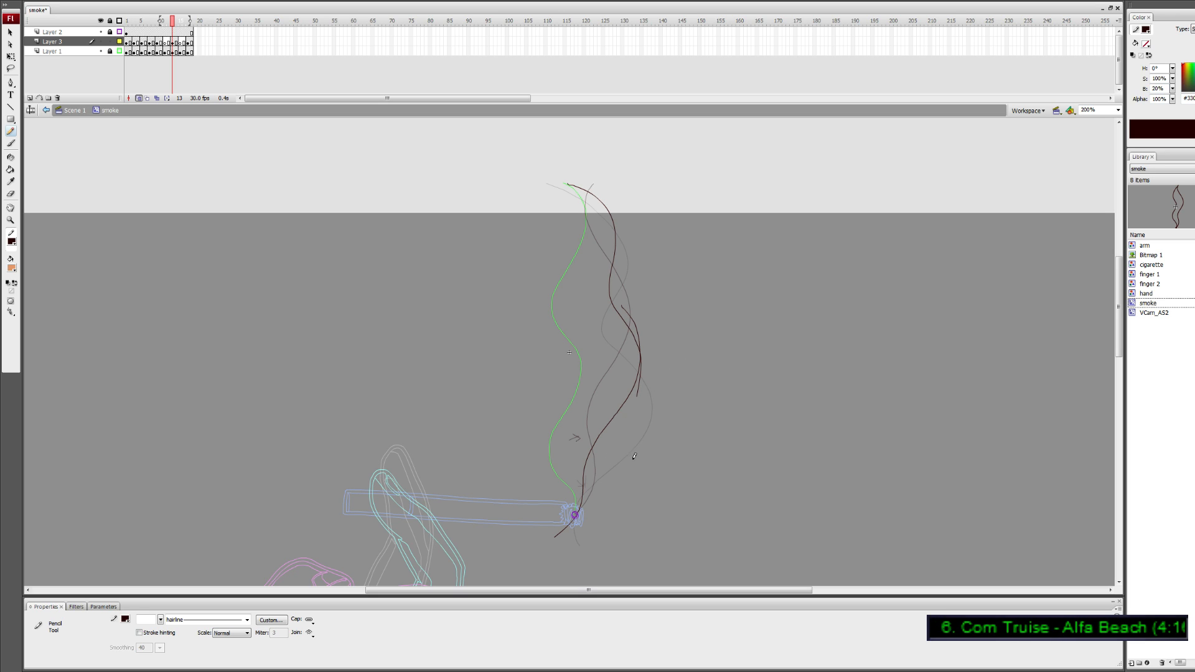
key("v")
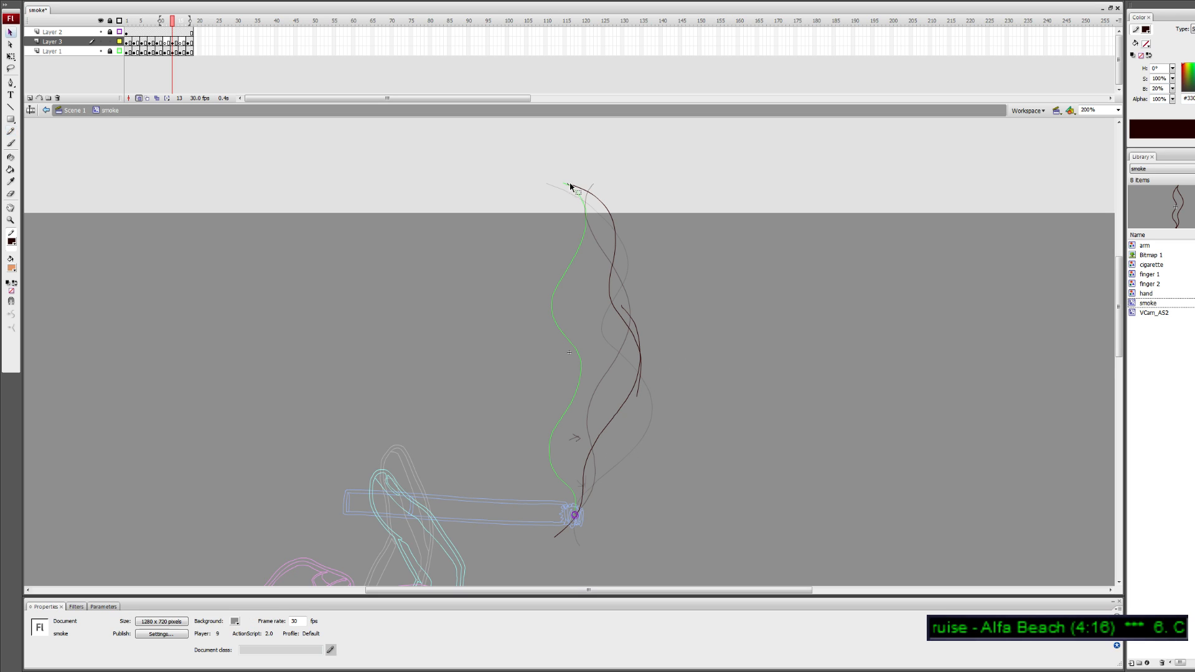
left_click_drag(568, 184, 562, 184)
Delete the small guide arrow above the cigarette end on frame 10 of Layer 3 and advance to frame 11
left_click(166, 41)
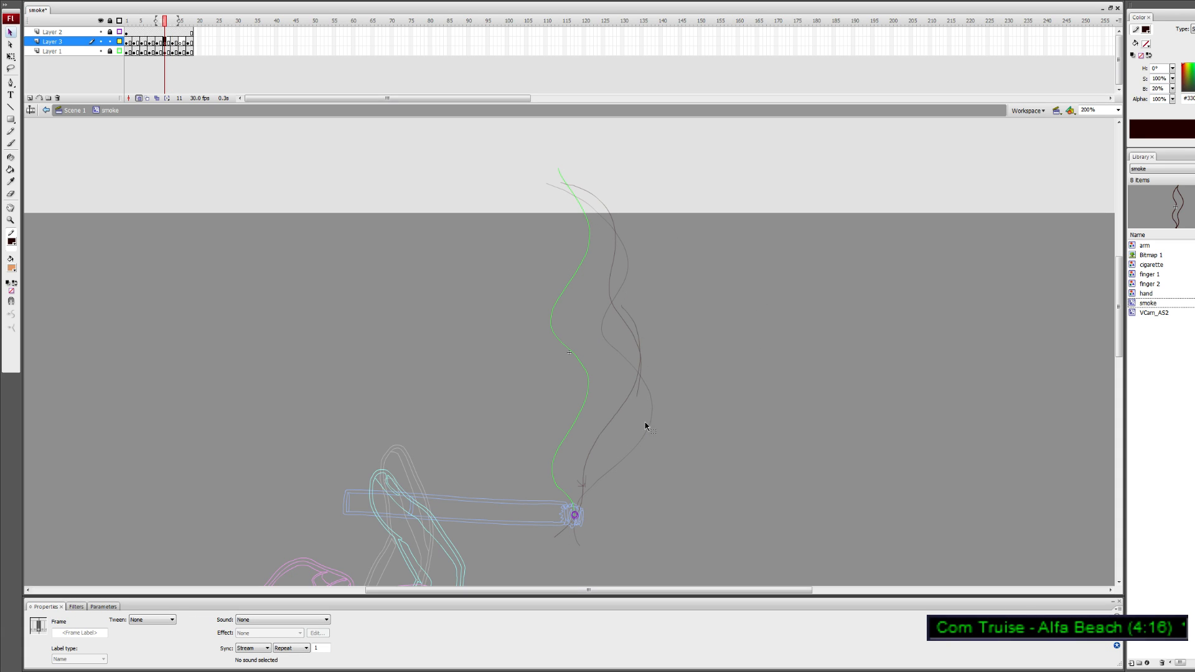
key("comma")
double_click(584, 485)
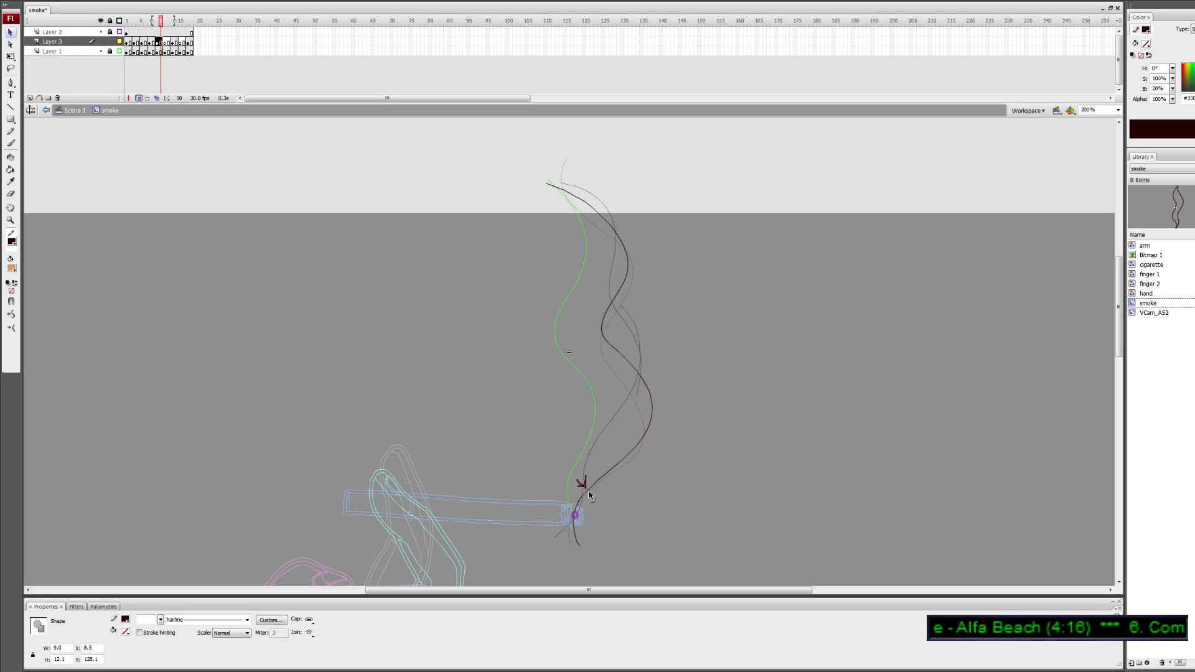
key("Delete")
key("period")
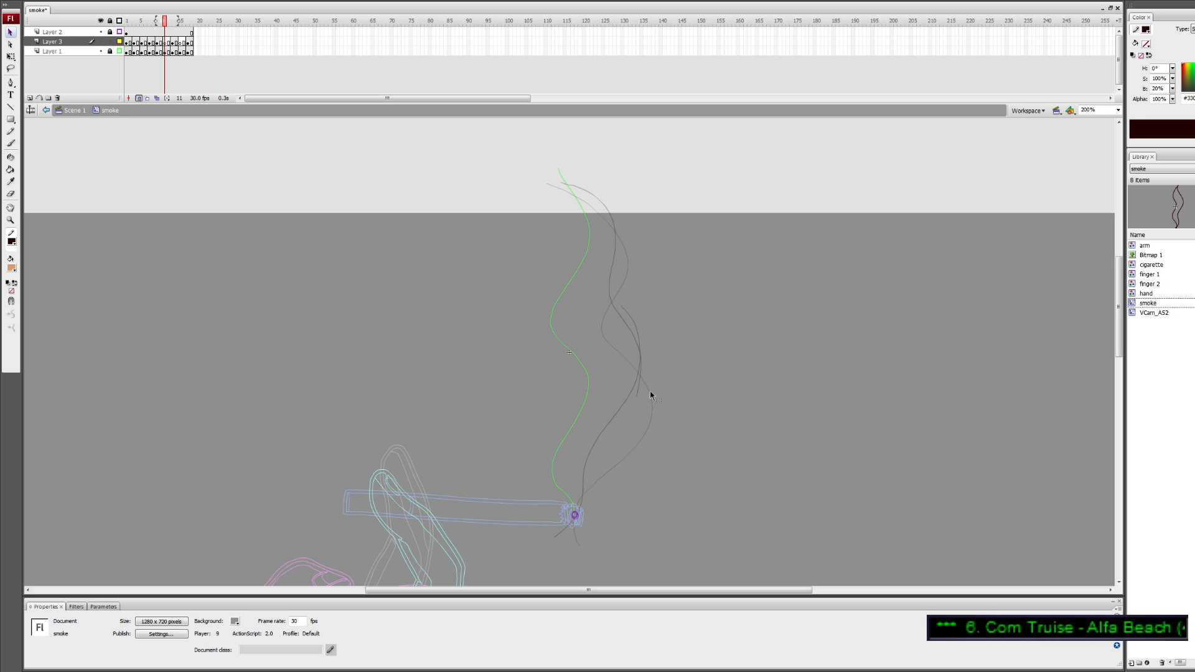
key("y")
mouse_move(618, 326)
left_mouse_down()
mouse_move(650, 374)
mouse_move(640, 418)
mouse_move(576, 506)
mouse_move(587, 544)
mouse_move(574, 520)
mouse_move(585, 480)
mouse_move(650, 409)
mouse_move(654, 373)
mouse_move(604, 308)
mouse_move(627, 232)
mouse_move(549, 163)
left_mouse_up()
key("ctrl+z")
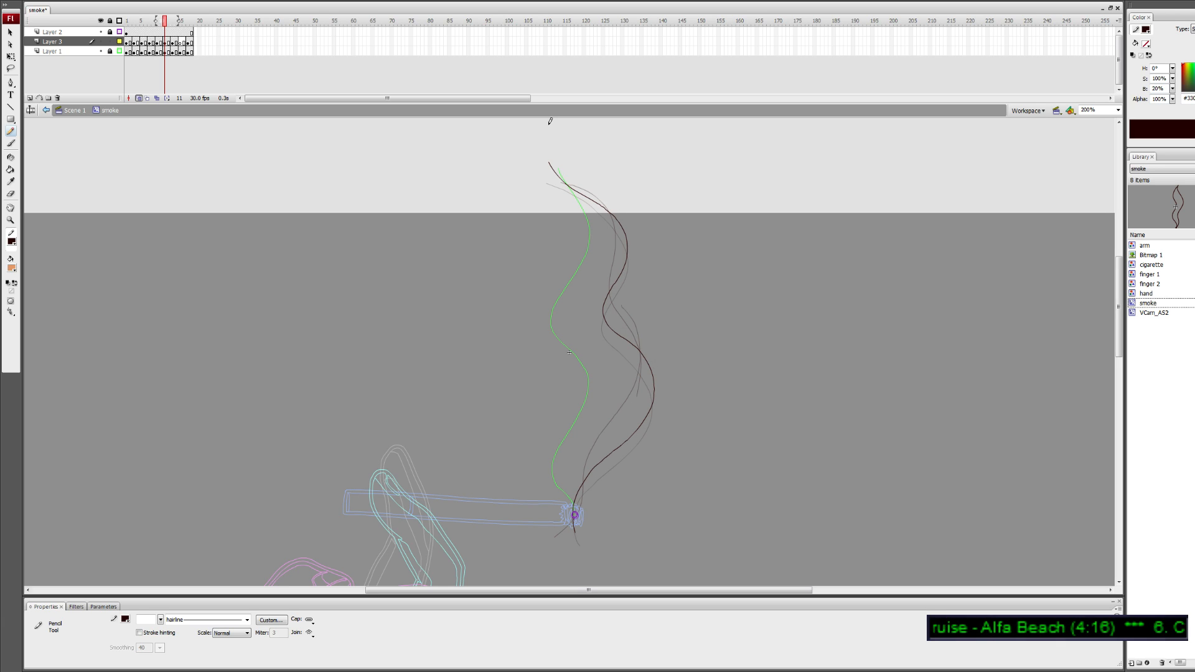
key("ctrl+z")
mouse_move(550, 166)
left_mouse_down()
mouse_move(621, 234)
mouse_move(604, 305)
mouse_move(615, 339)
left_mouse_up()
key("ctrl+z")
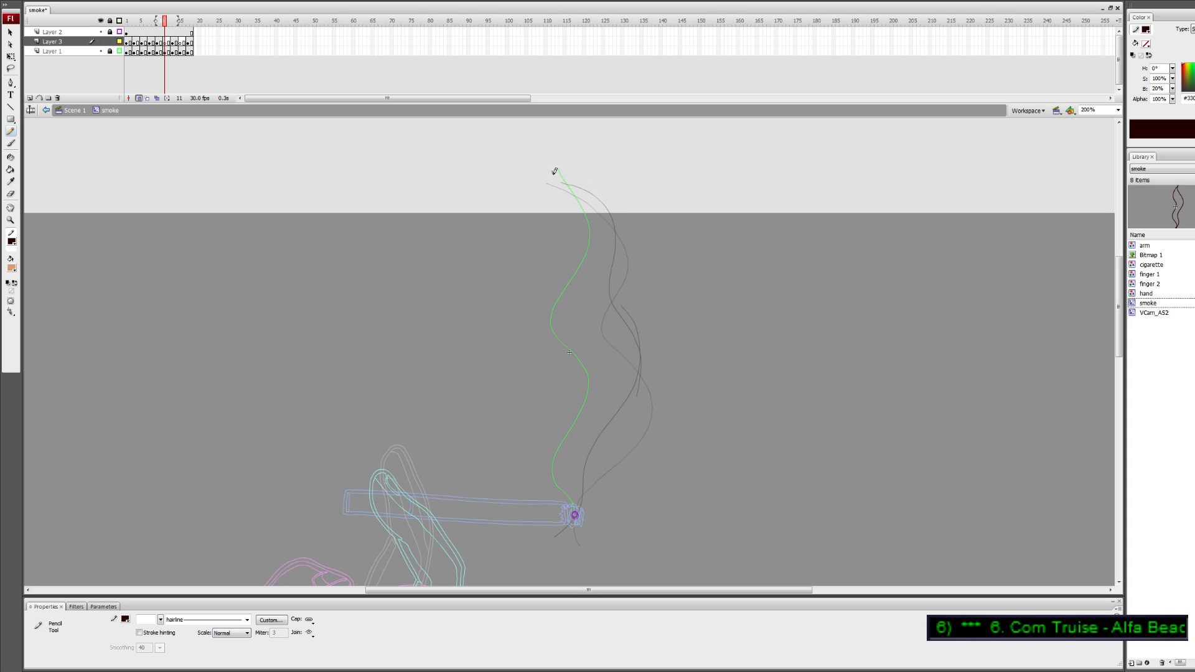
Draw frame 11's in-between smoke line from tip to cigarette end, and erase its lowest piece above the cigarette
mouse_move(553, 173)
left_mouse_down()
mouse_move(613, 211)
mouse_move(621, 233)
mouse_move(606, 308)
mouse_move(650, 381)
mouse_move(644, 409)
mouse_move(581, 494)
mouse_move(575, 528)
left_mouse_up()
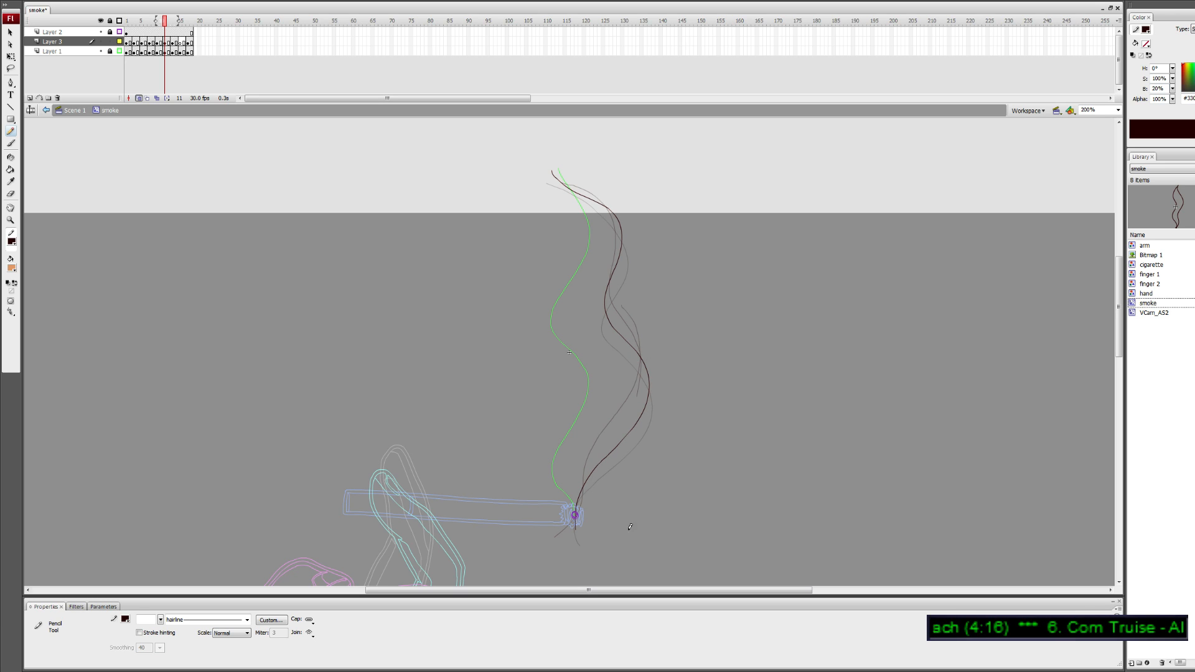
key("e")
mouse_move(577, 549)
left_mouse_down()
mouse_move(583, 489)
mouse_move(615, 452)
left_mouse_up()
key("y")
key("ctrl+z")
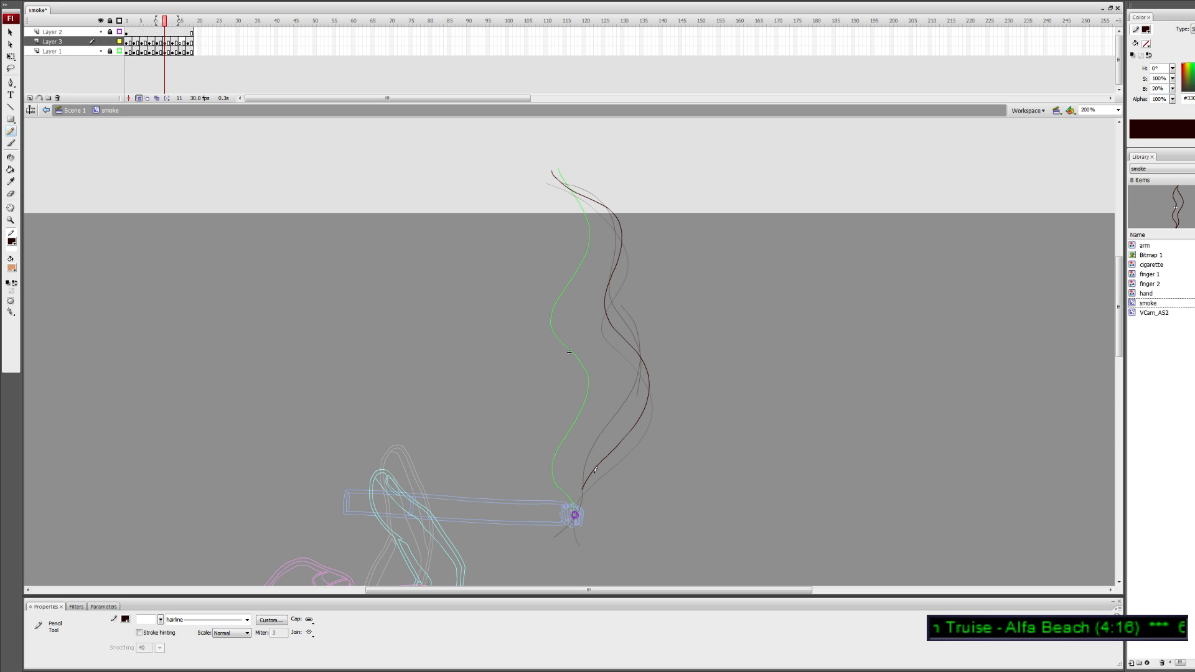
Erase frame 11's smoke line up to its lower outward bend and redraw that stretch down past the cigarette end
left_click_drag(582, 498, 642, 421)
key("ctrl+z")
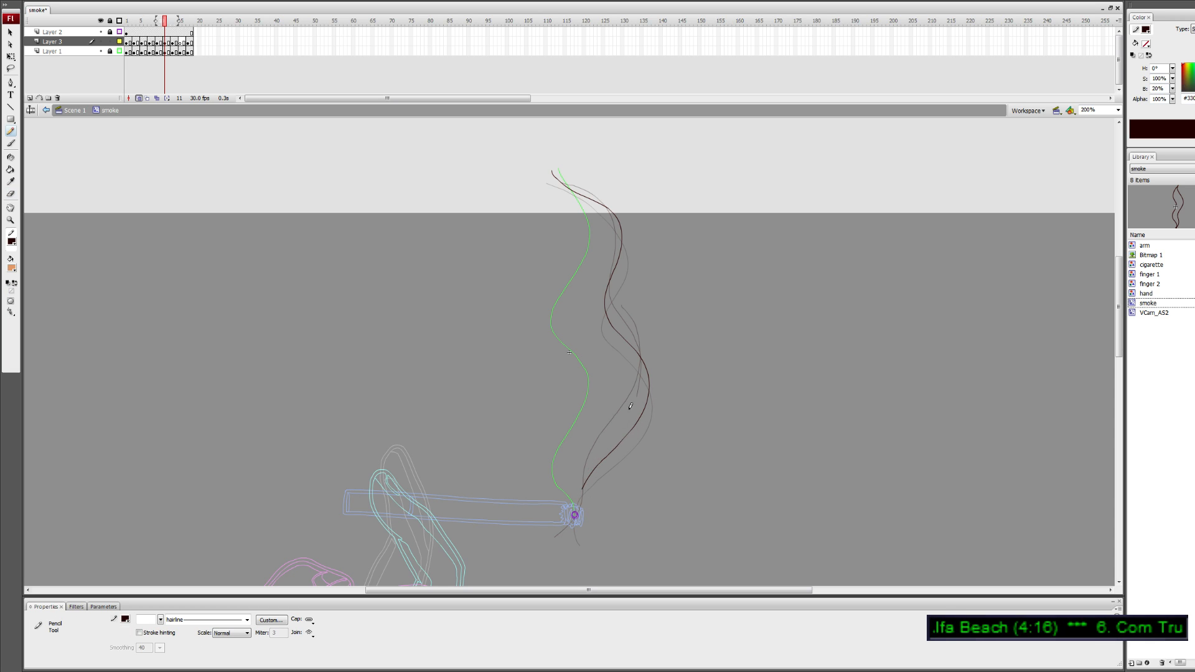
key("ctrl+z")
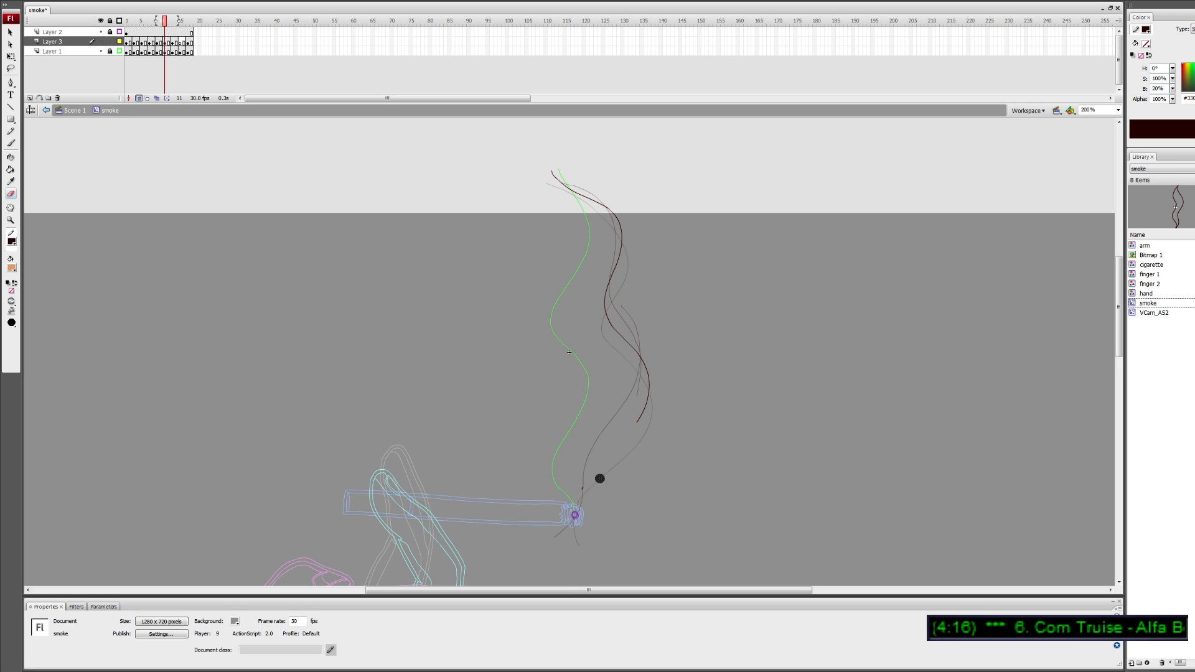
mouse_move(645, 401)
left_mouse_down()
mouse_move(574, 519)
mouse_move(557, 521)
mouse_move(576, 514)
mouse_move(596, 462)
mouse_move(655, 389)
left_mouse_up()
key("ctrl+z")
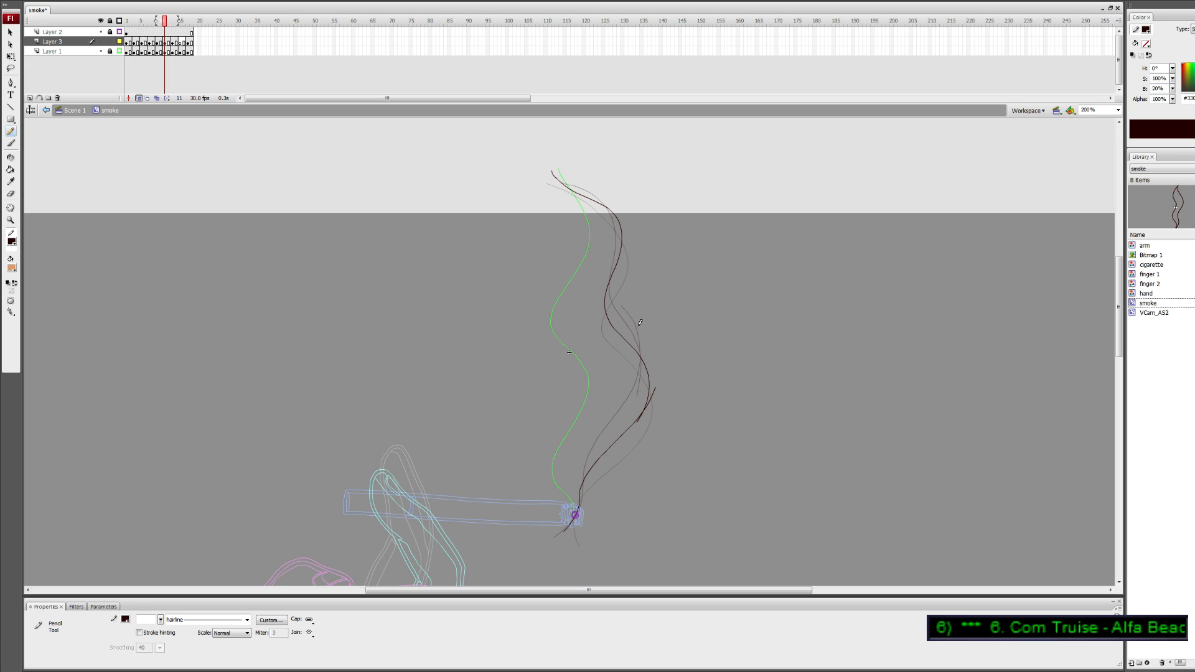
Erase the upper end of frame 11's smoke line down to its first outward bend and return to the Pencil tool
key("e")
left_click_drag(543, 167, 621, 224)
key("y")
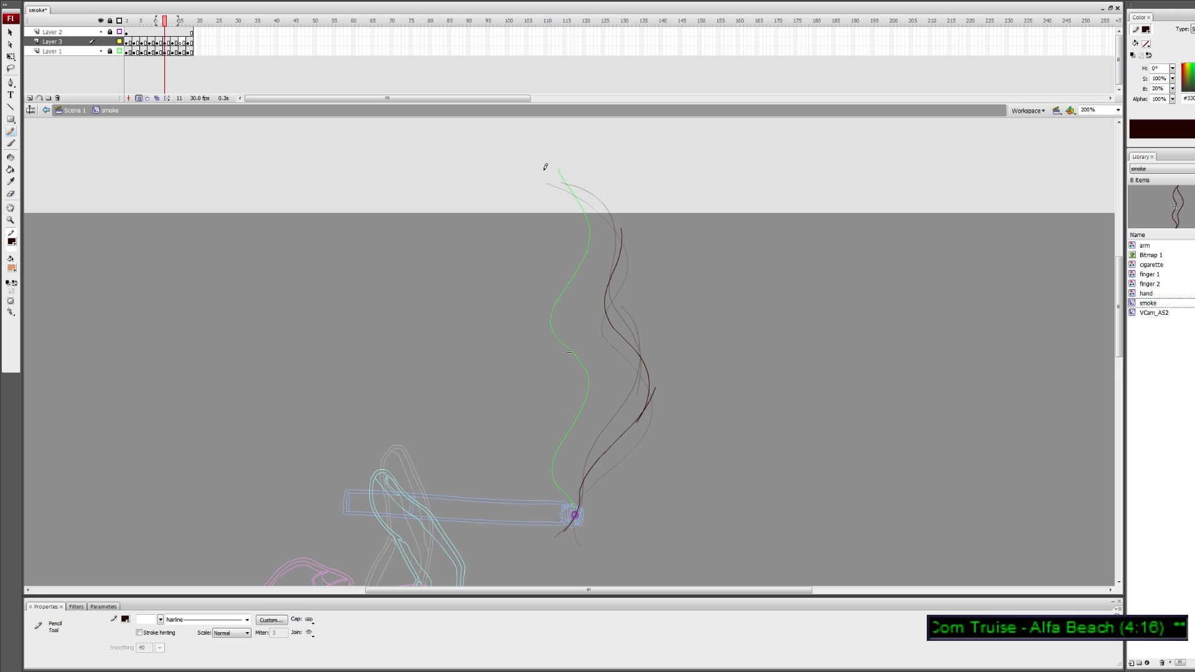
Sketch the top of the right smoke line on frame 11 of Layer 3 and try resizing it with Free Transform
mouse_move(544, 171)
left_mouse_down()
mouse_move(592, 195)
mouse_move(624, 240)
mouse_move(547, 156)
mouse_move(618, 218)
mouse_move(551, 154)
left_mouse_up()
key("ctrl+z")
key("ctrl+z")
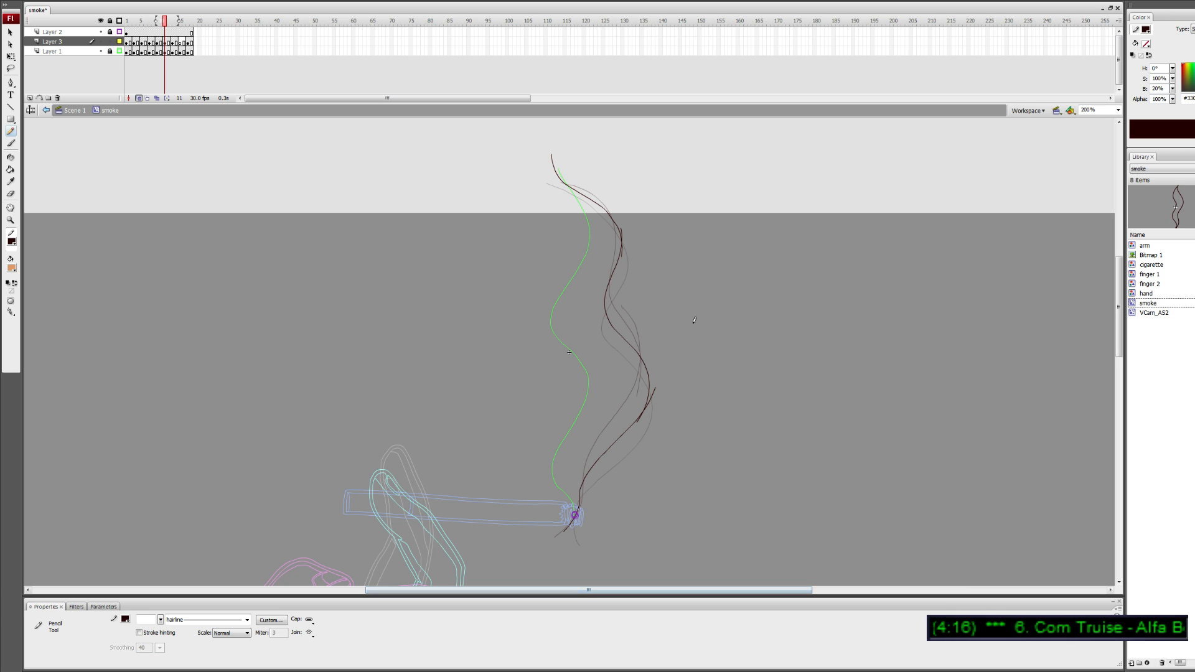
key("q")
left_click_drag(521, 137, 664, 300)
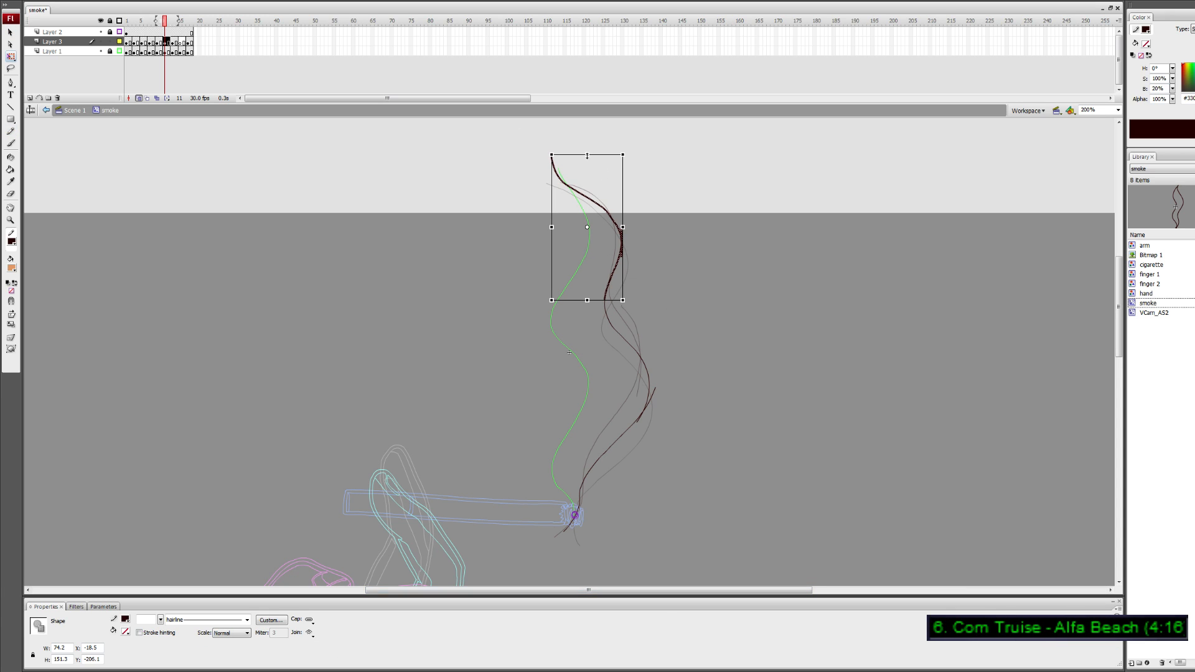
left_click_drag(587, 156, 587, 161)
left_click_drag(623, 232, 626, 232)
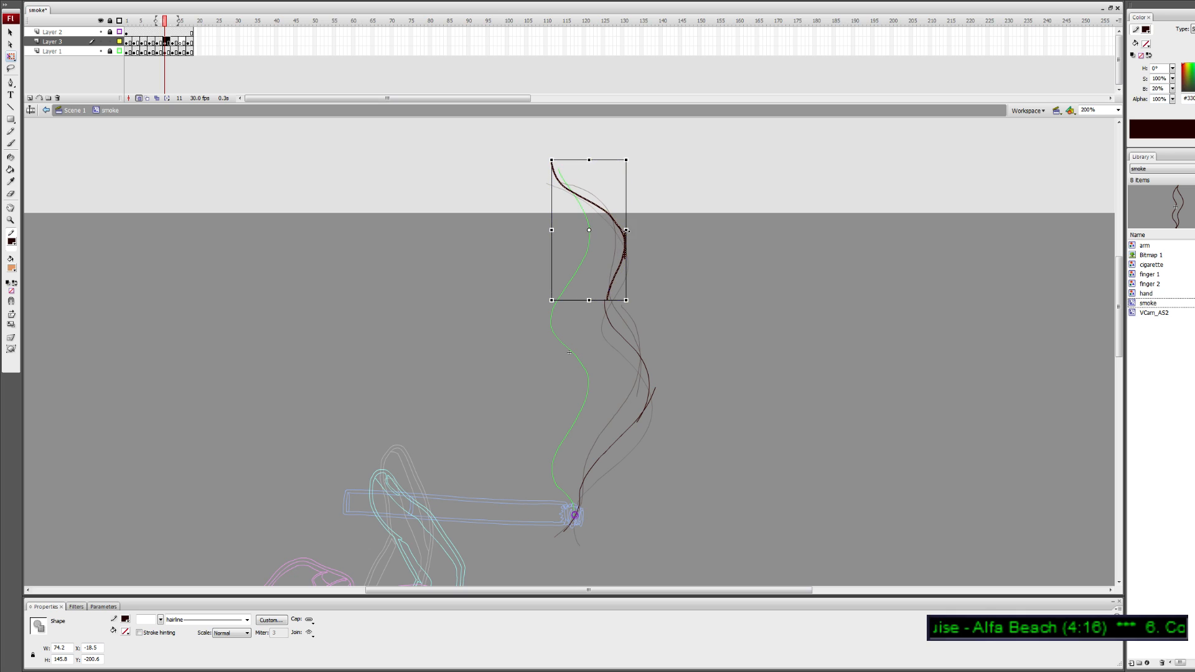
key("ctrl+z")
Delete the top section of the right smoke line on frame 11 and redraw it freehand up to the tip
left_click_drag(603, 159, 651, 261)
left_click(663, 155)
key("Delete")
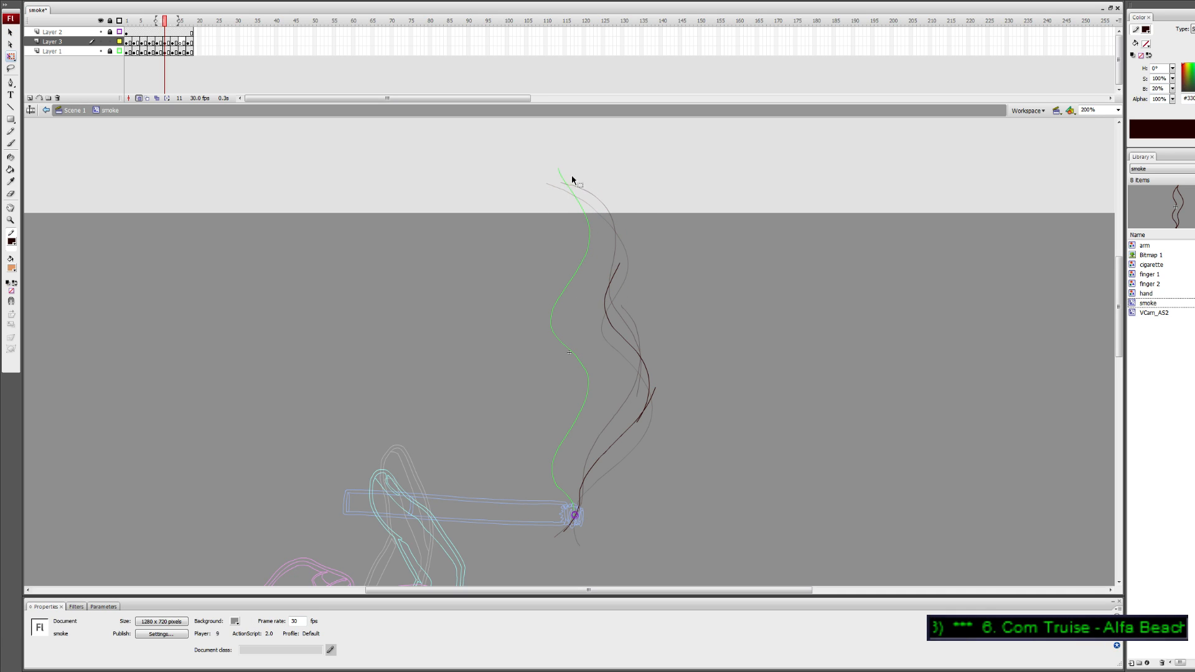
key("y")
mouse_move(547, 160)
left_mouse_down()
mouse_move(618, 218)
mouse_move(621, 262)
left_mouse_up()
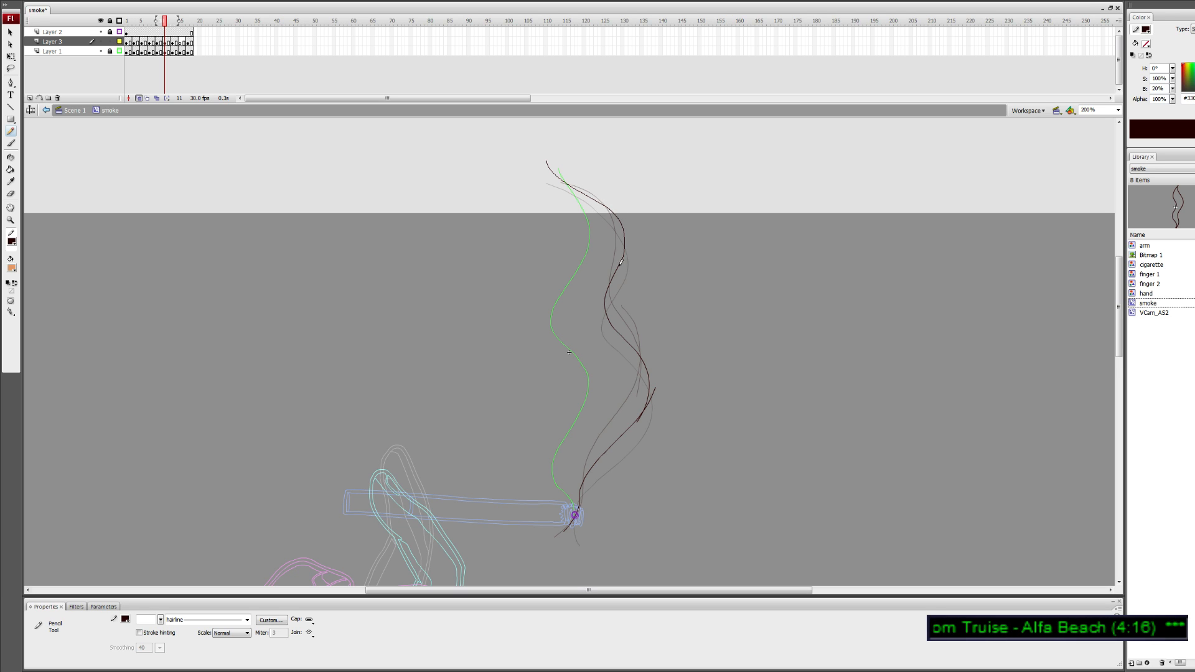
Squash the redrawn top section to about 118 px high with Free Transform, then reshape the tip segment slightly
key("v")
left_click_drag(522, 154, 650, 274)
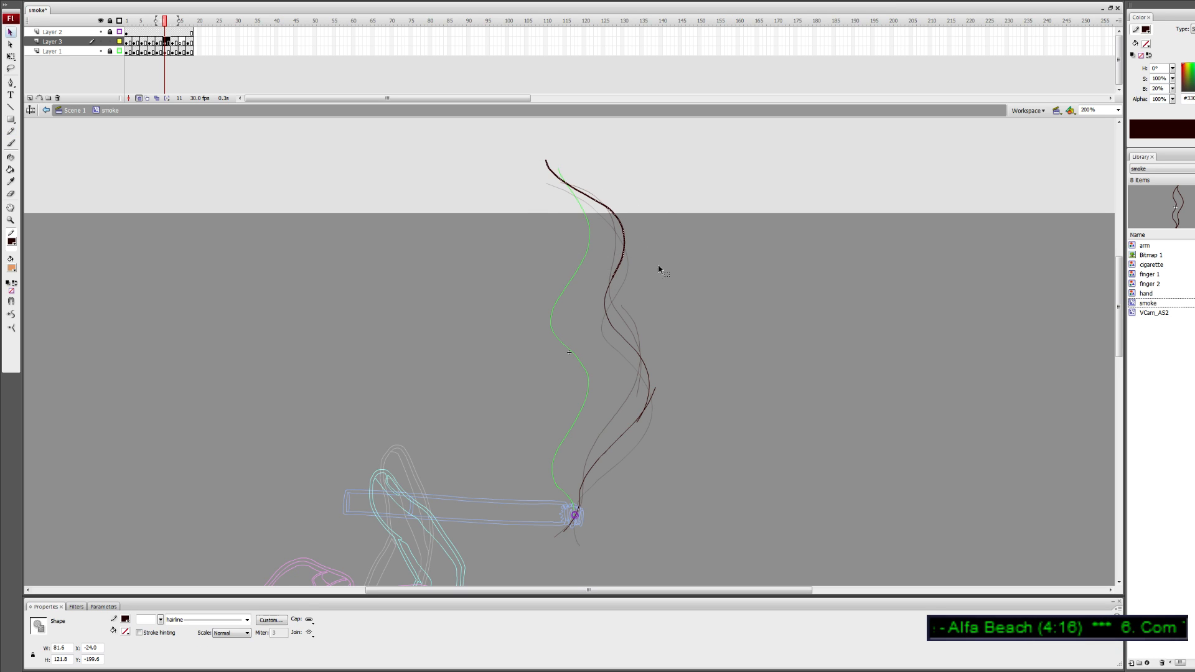
key("q")
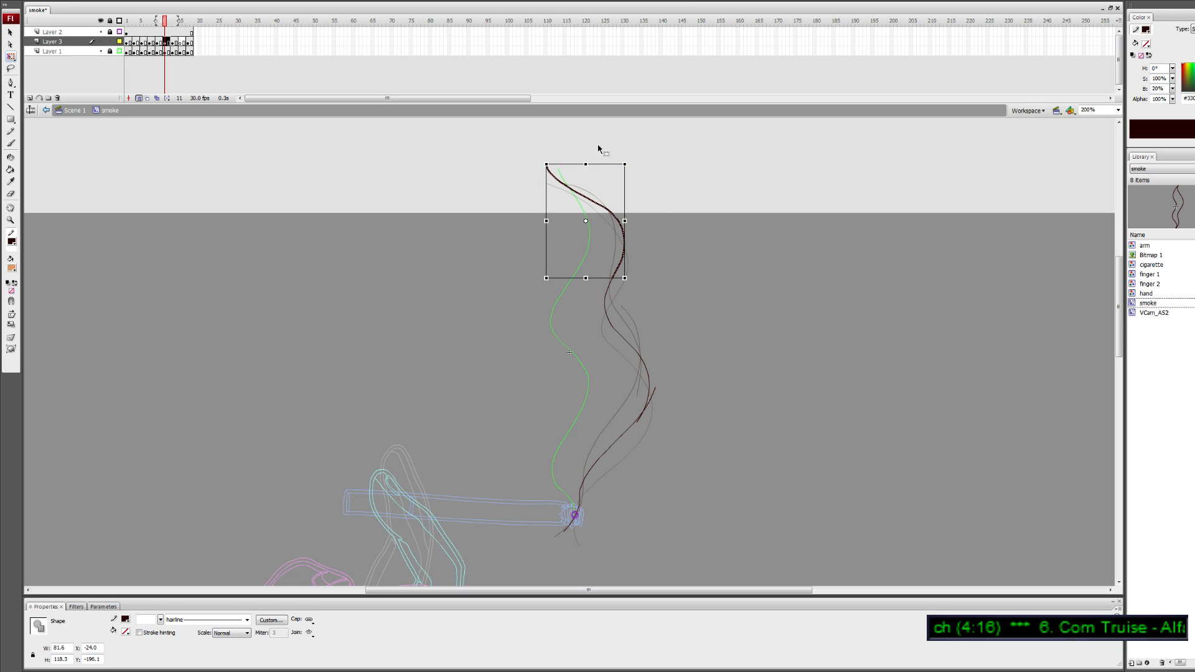
left_click(601, 153)
left_click_drag(528, 152, 609, 232)
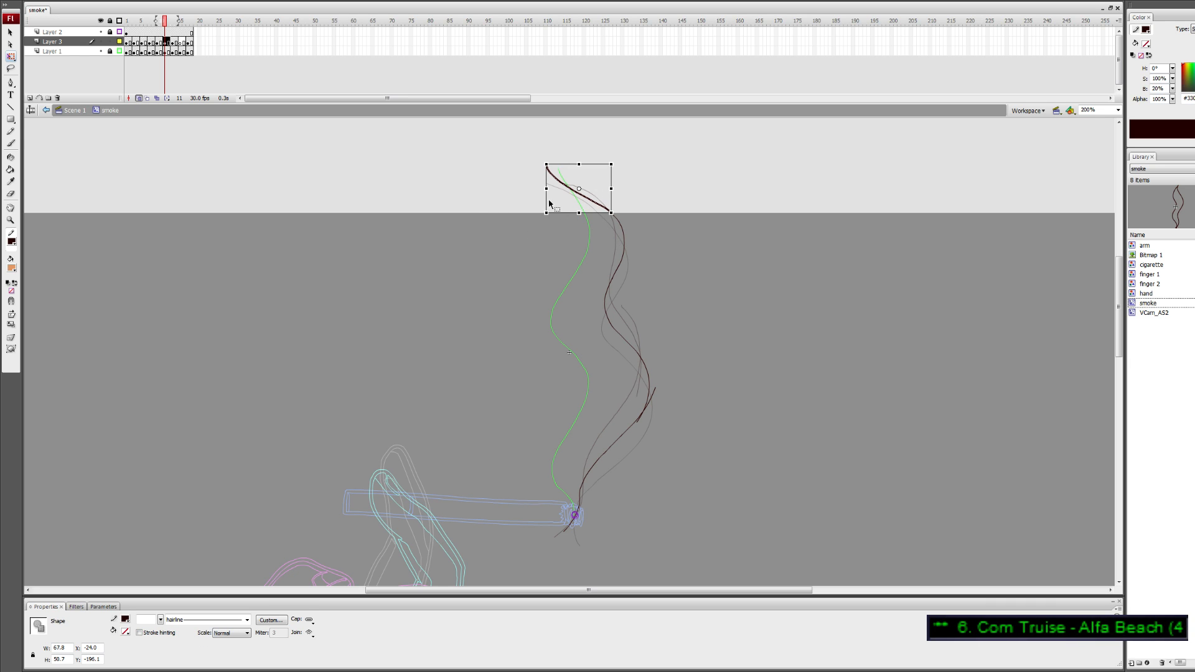
left_click_drag(547, 202, 547, 200)
left_click(648, 148)
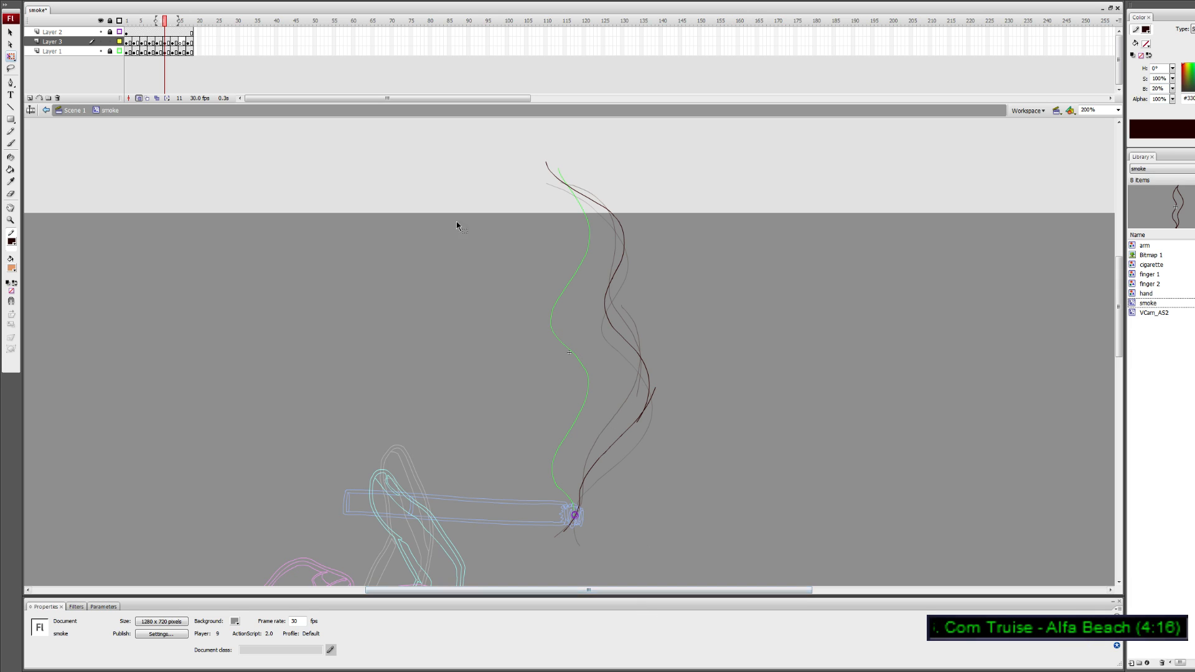
Compare the smoke lines on frames 11 to 17 with onion skinning on, ending on frame 16
left_click(72, 41)
left_click(101, 42)
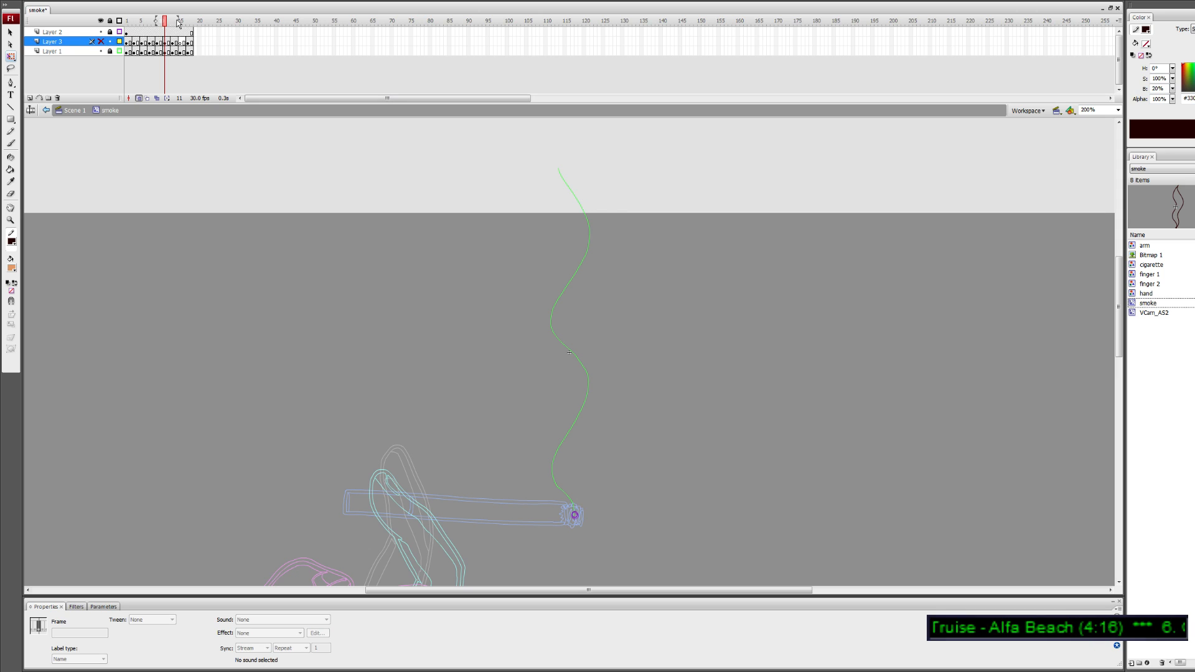
left_click(101, 41)
mouse_move(168, 18)
left_mouse_down()
mouse_move(131, 19)
mouse_move(196, 26)
mouse_move(181, 38)
left_mouse_up()
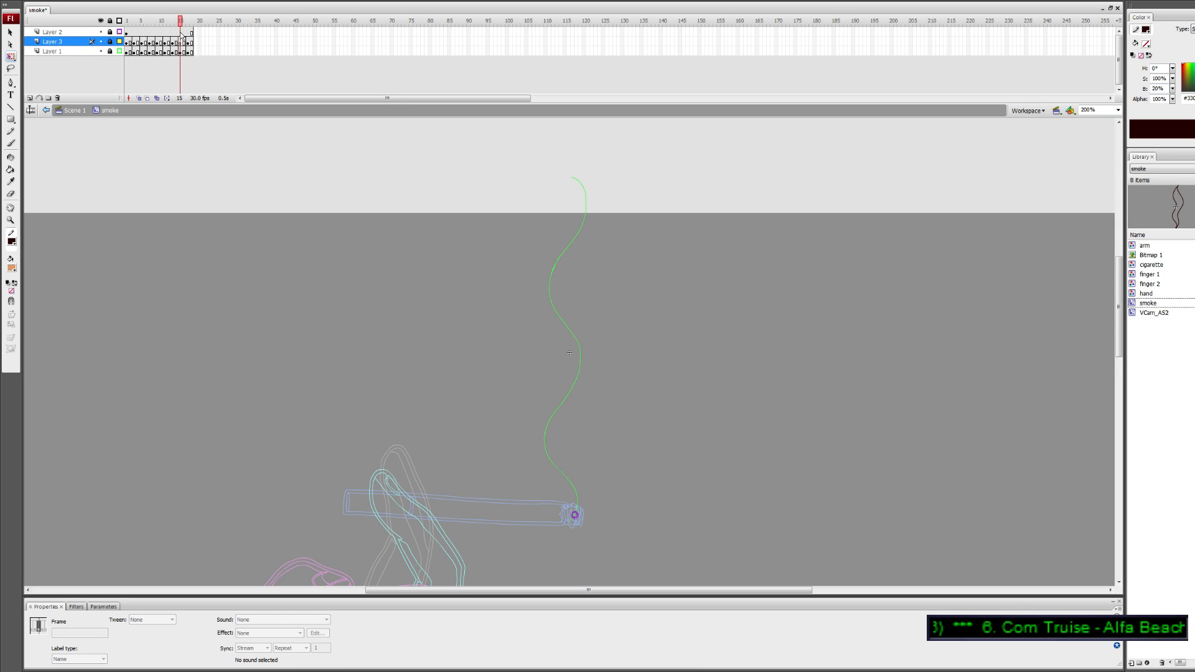
left_click(138, 98)
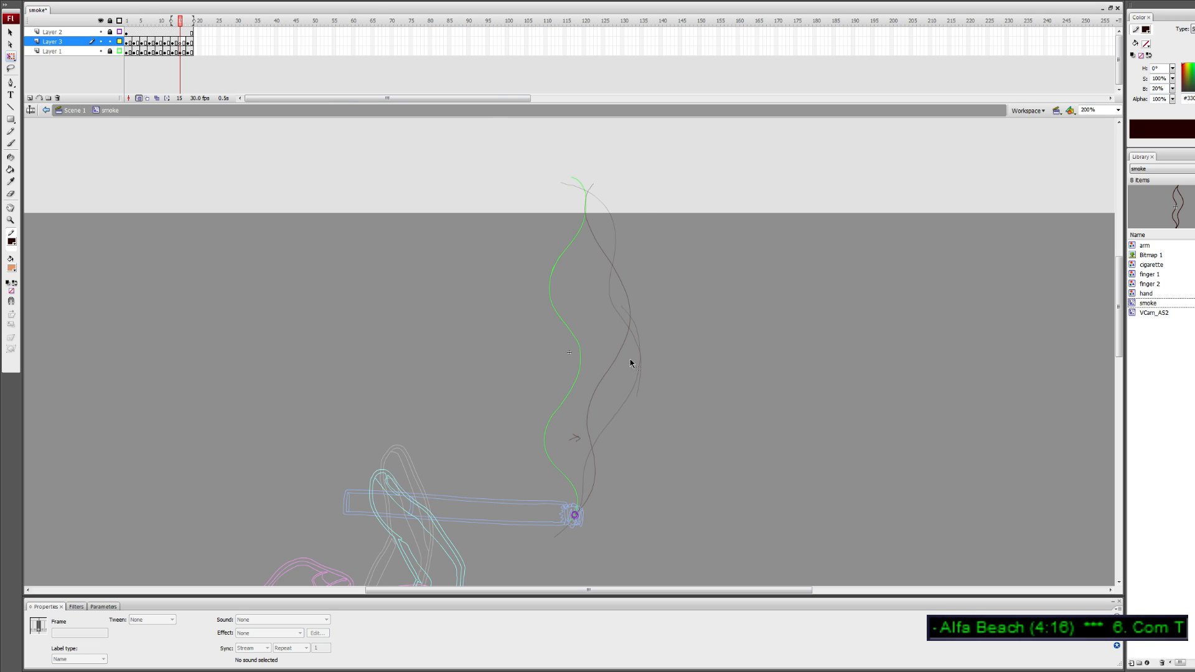
key("comma")
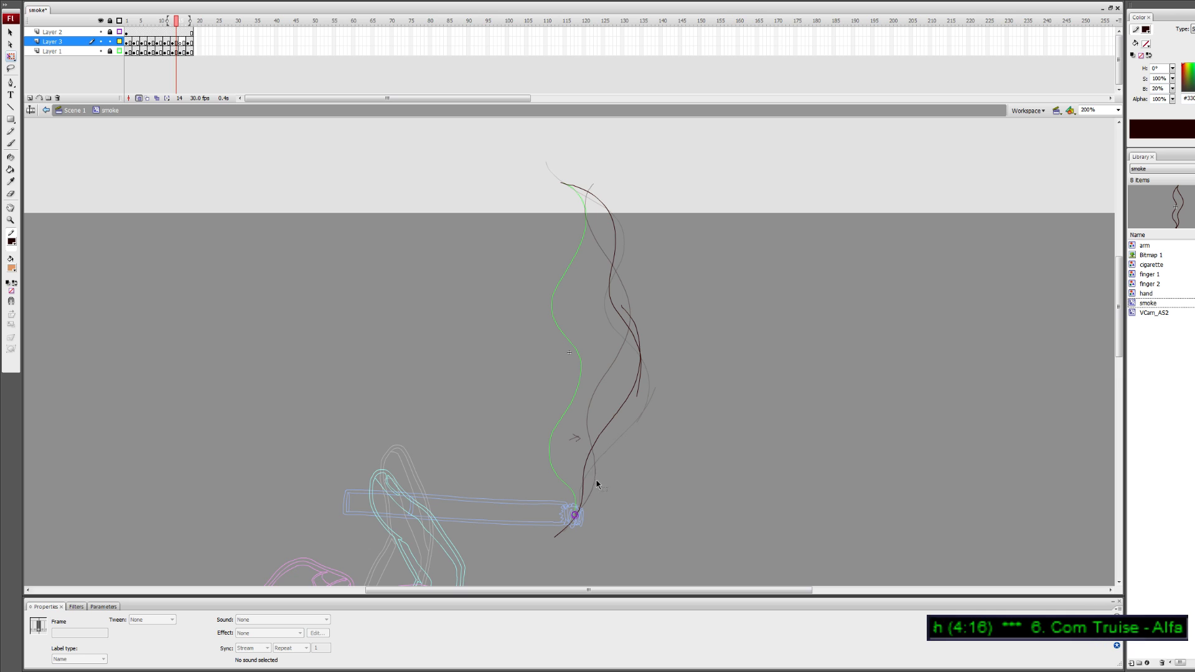
key("period")
key("period")
key("period")
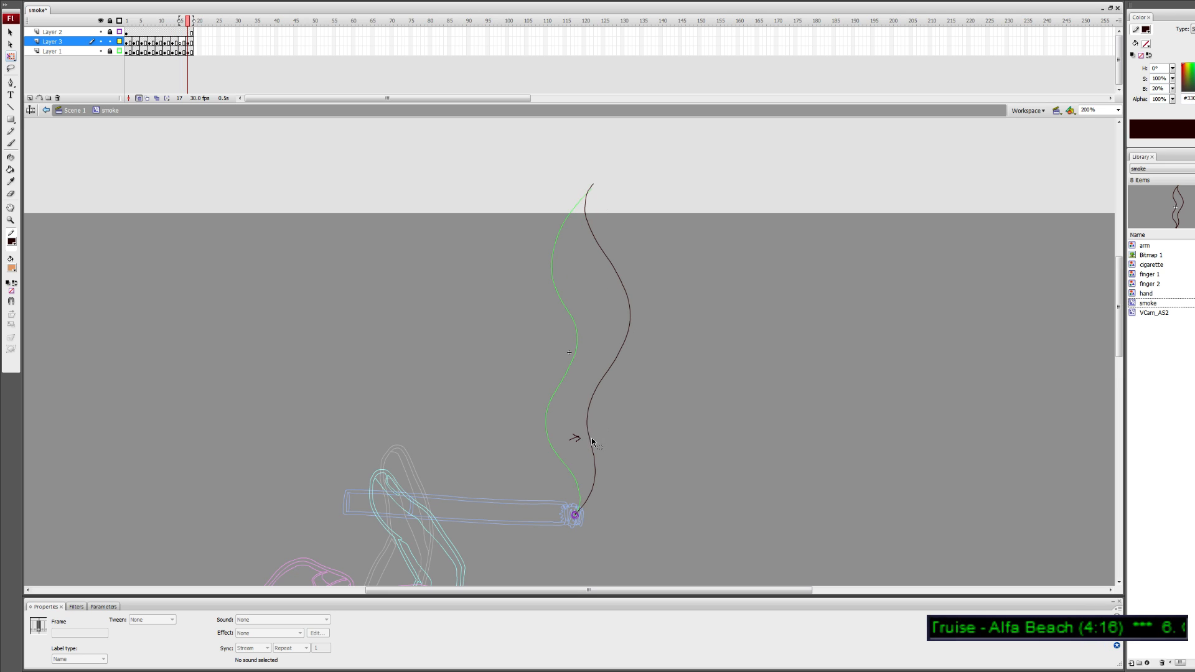
key("comma")
Draw the right smoke line on frame 16 of Layer 3 from the cigarette tip up to the top of the green line
key("y")
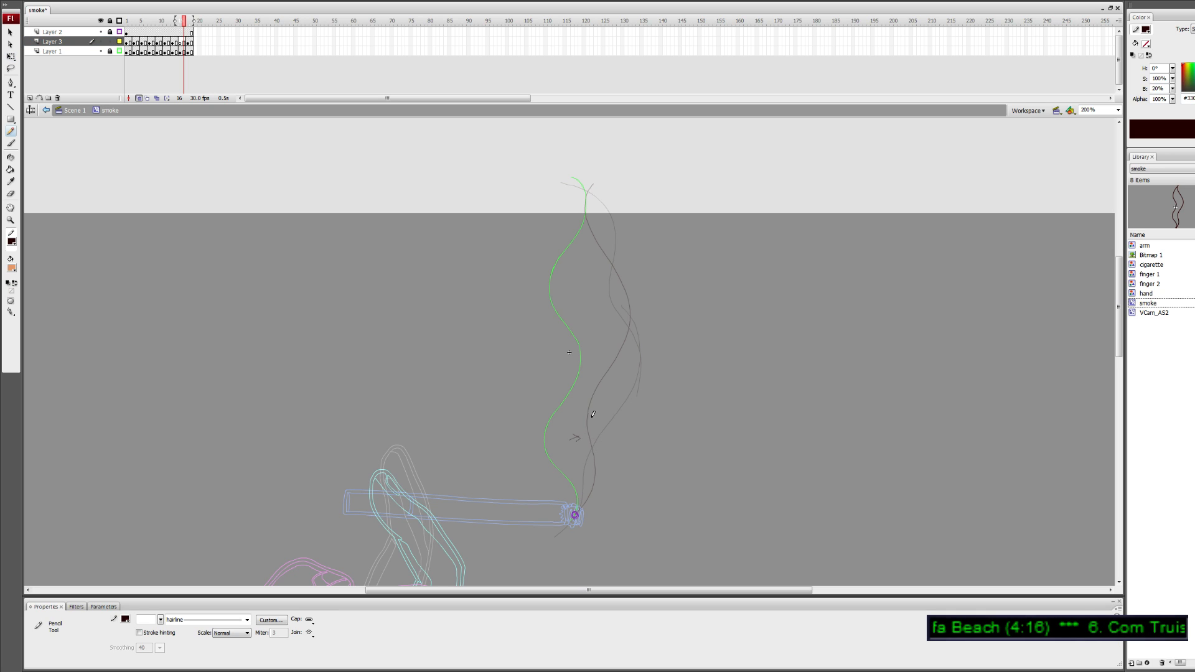
mouse_move(590, 419)
left_mouse_down()
mouse_move(590, 494)
mouse_move(569, 525)
left_mouse_up()
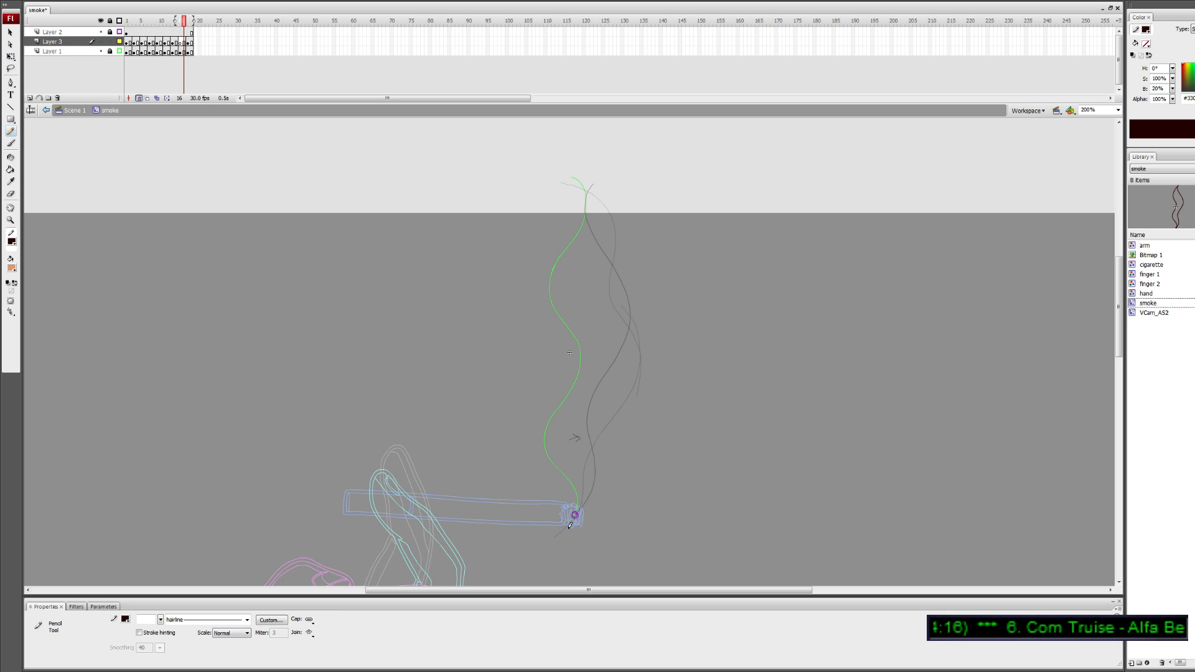
left_click_drag(587, 437, 633, 356)
mouse_move(632, 307)
left_mouse_down()
mouse_move(609, 275)
mouse_move(590, 187)
mouse_move(573, 181)
left_mouse_up()
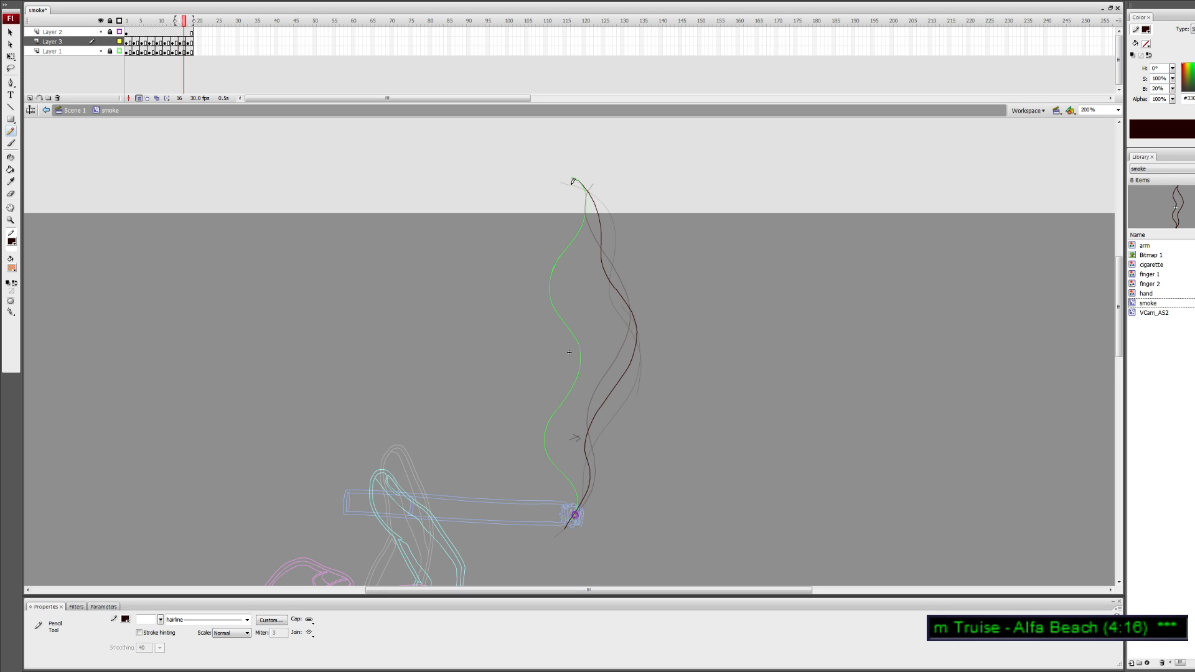
Erase the upper half of the frame 16 smoke line and try redrawing it from the tip past the middle bend
key("e")
mouse_move(579, 177)
left_mouse_down()
mouse_move(628, 293)
mouse_move(614, 291)
mouse_move(593, 198)
left_mouse_up()
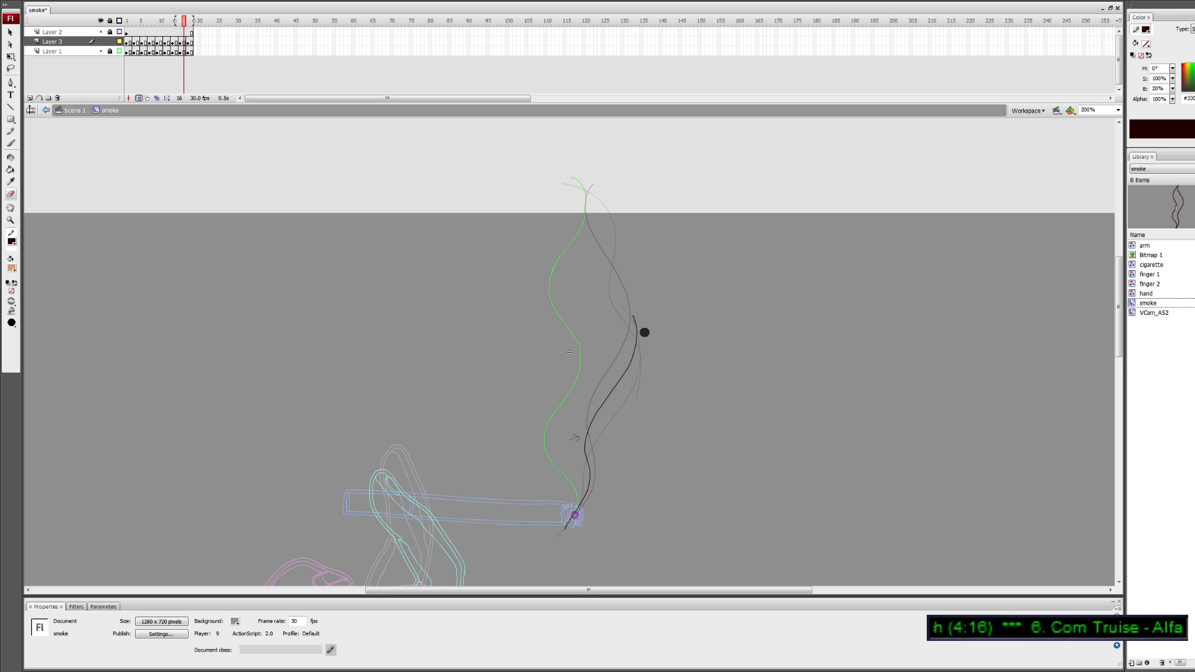
key("y")
mouse_move(604, 260)
left_mouse_down()
mouse_move(608, 208)
mouse_move(592, 155)
mouse_move(575, 149)
mouse_move(604, 221)
mouse_move(602, 263)
mouse_move(634, 296)
left_mouse_up()
key("ctrl+z")
mouse_move(571, 179)
left_mouse_down()
mouse_move(605, 207)
mouse_move(605, 262)
mouse_move(640, 312)
left_mouse_up()
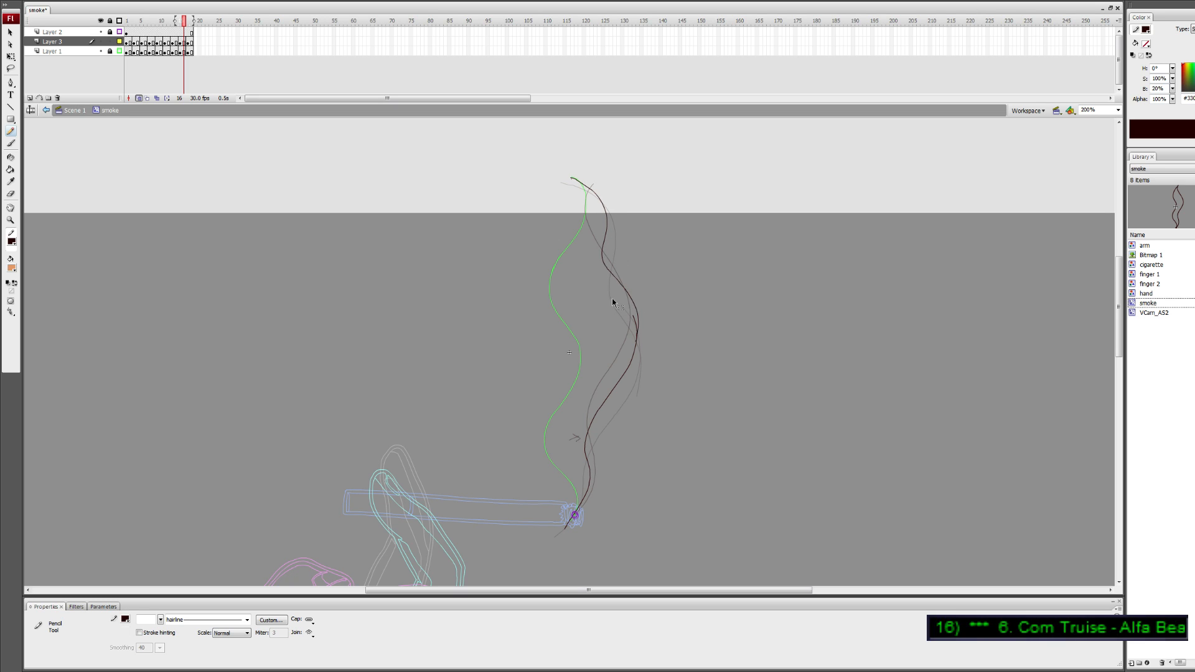
key("ctrl+z")
mouse_move(573, 177)
left_mouse_down()
mouse_move(604, 218)
mouse_move(607, 277)
mouse_move(635, 308)
mouse_move(623, 367)
left_mouse_up()
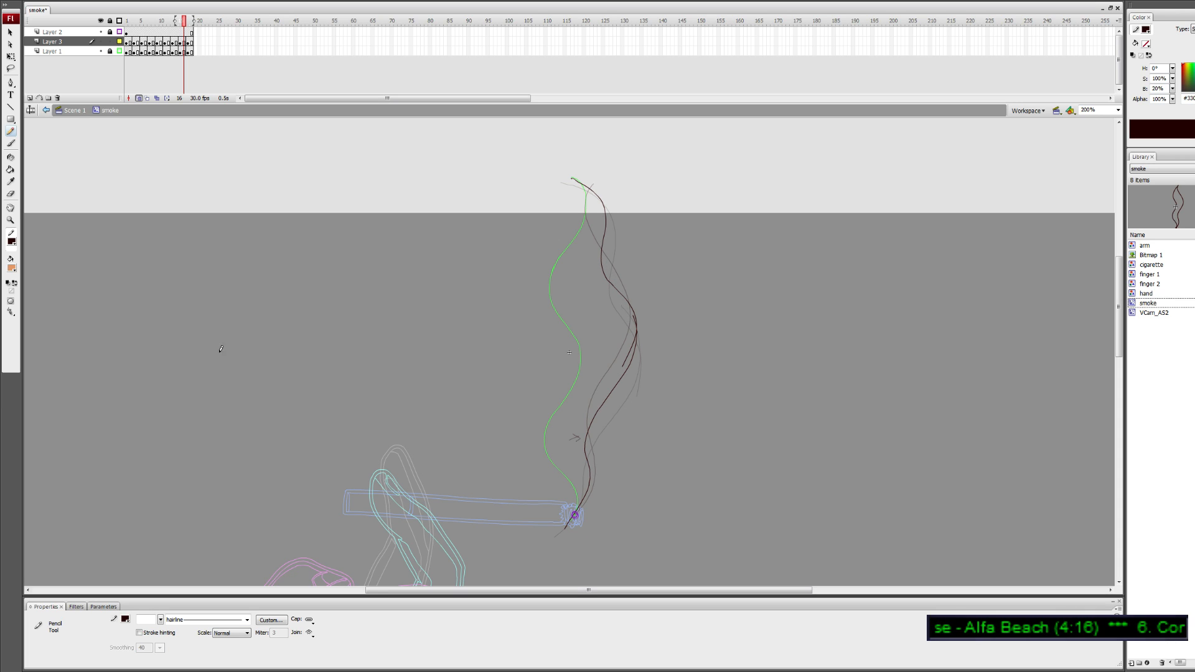
mouse_move(713, 301)
left_mouse_down()
mouse_move(821, 322)
mouse_move(896, 310)
mouse_move(956, 328)
mouse_move(1040, 313)
mouse_move(1086, 321)
left_mouse_up()
key("v")
left_click(842, 329)
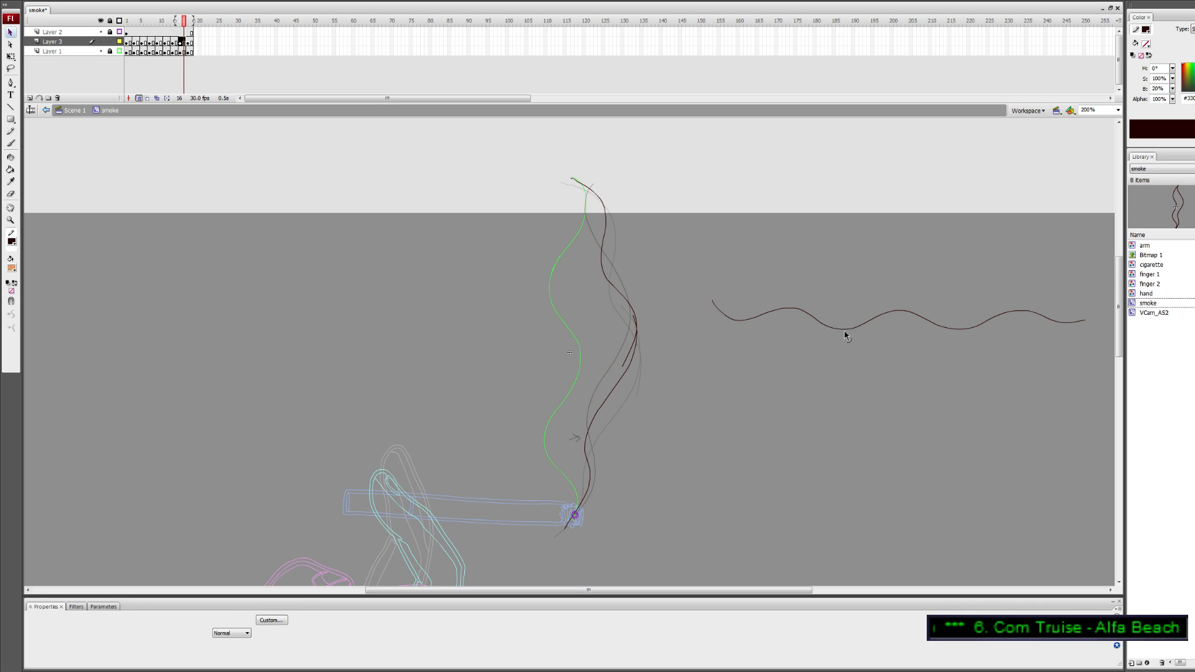
key("shift+Right")
key("shift+Right")
key("shift+Right")
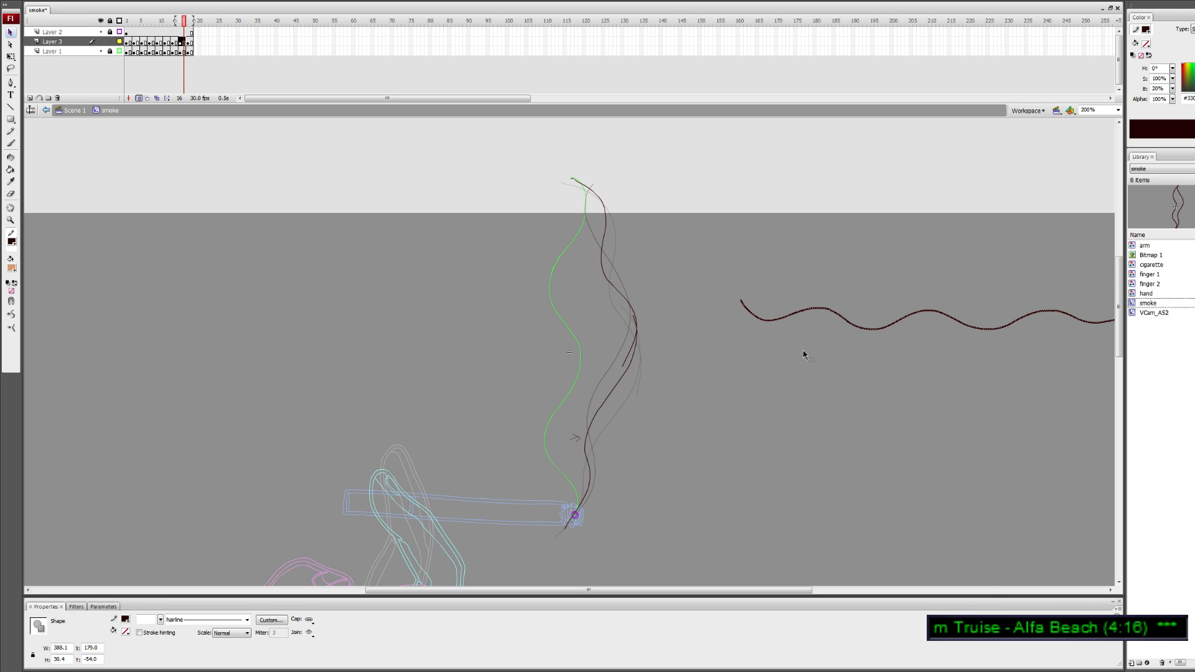
key("shift+Right")
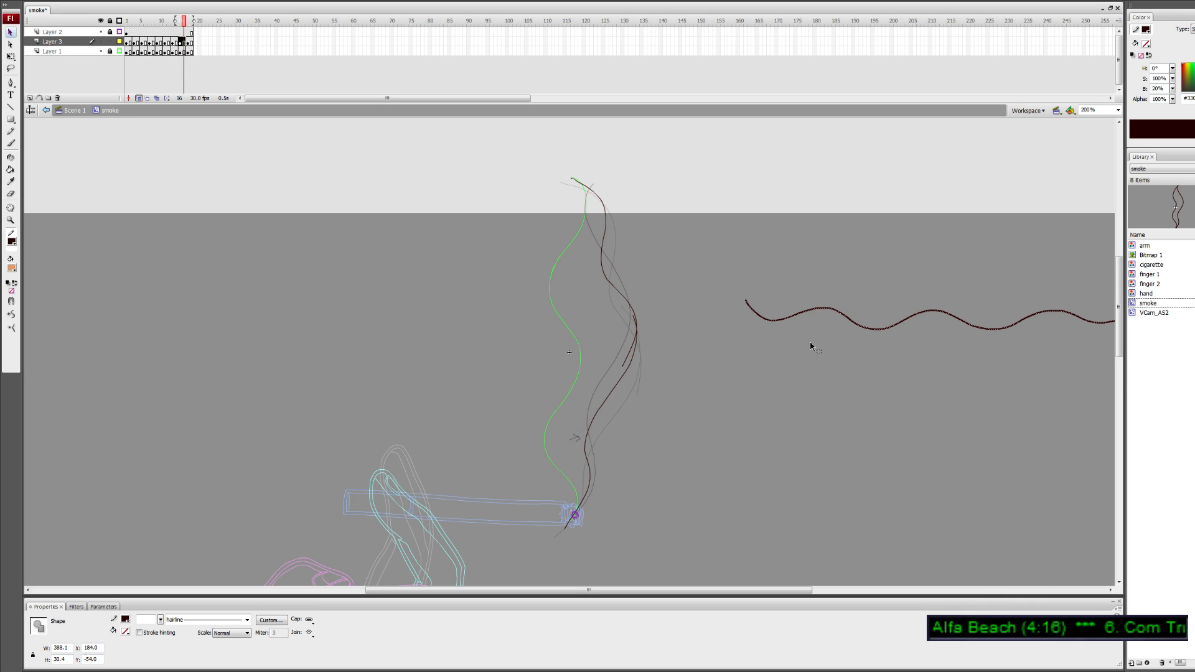
key("Delete")
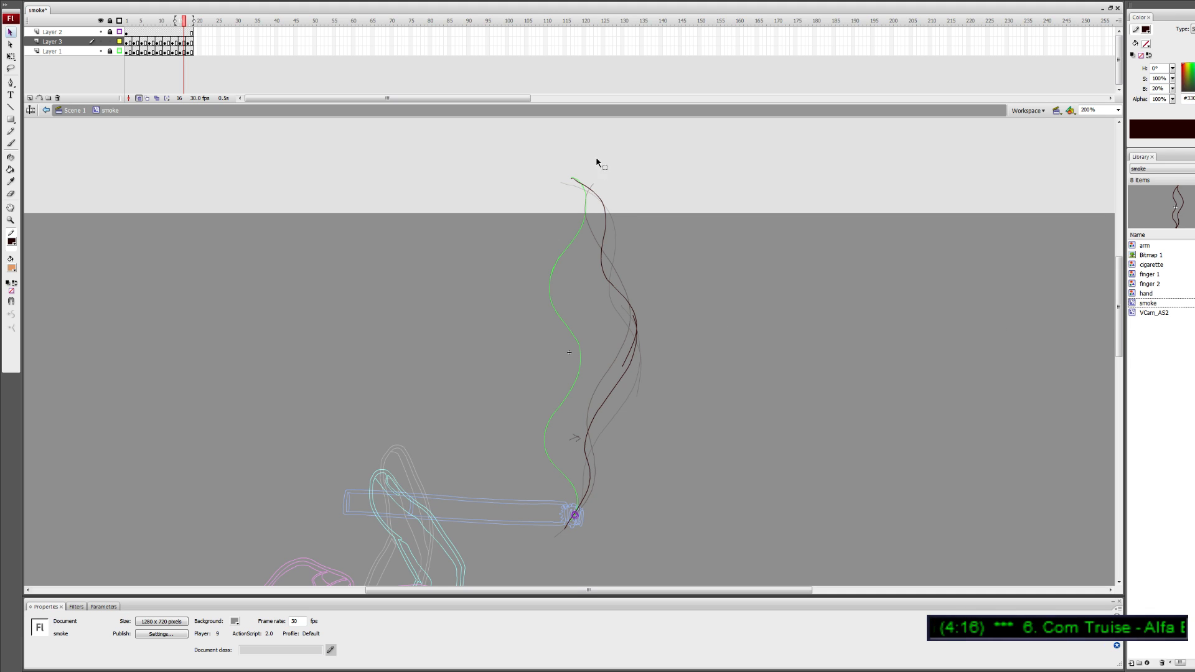
key("ctrl+z")
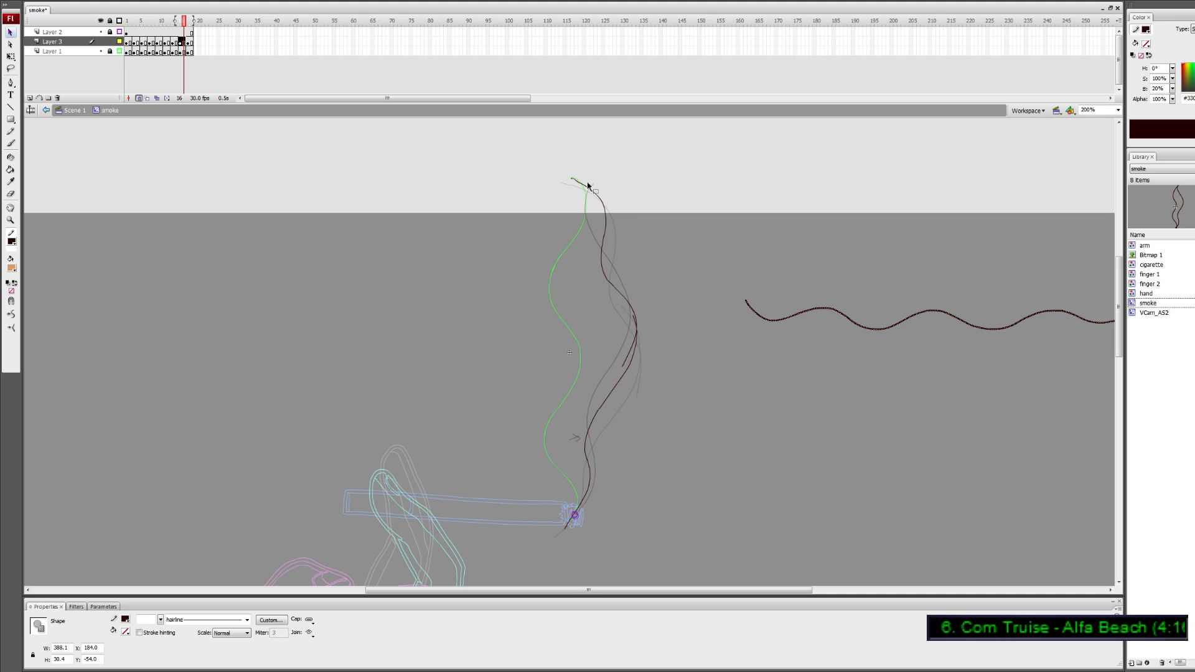
key("Delete")
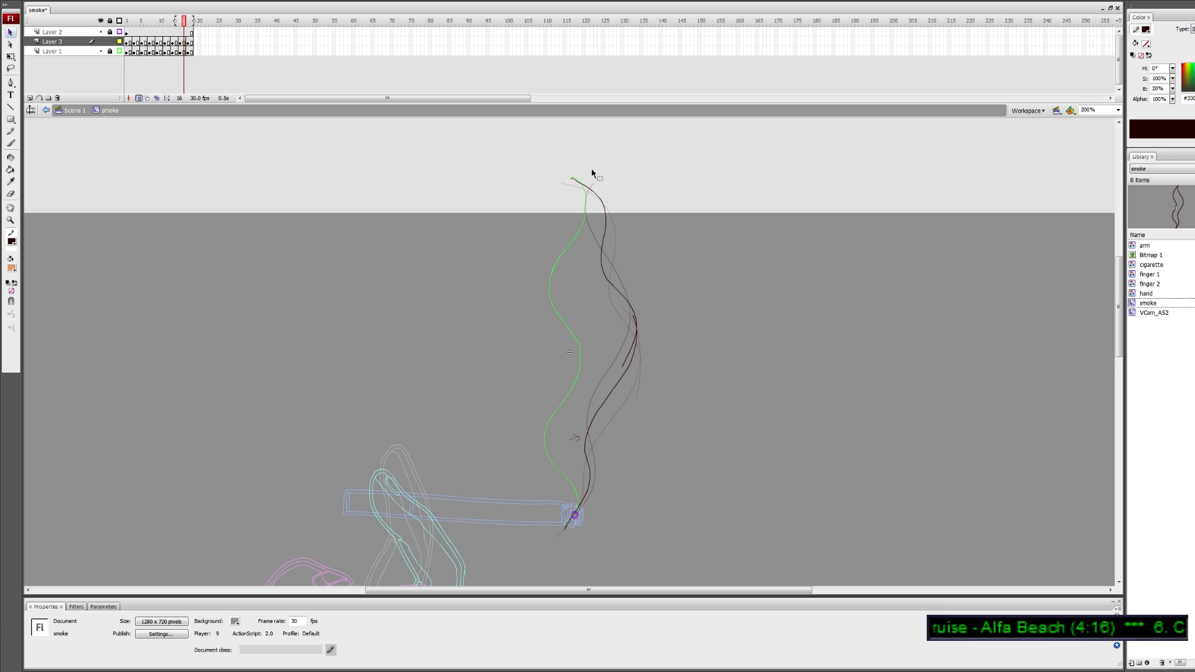
Erase the top of the right smoke line on frame 16 and redraw it from the tip down toward the middle bend
key("e")
mouse_move(579, 182)
left_mouse_down()
mouse_move(600, 201)
mouse_move(599, 252)
mouse_move(616, 293)
mouse_move(608, 261)
left_mouse_up()
key("y")
left_click_drag(571, 179, 604, 228)
left_click_drag(602, 272, 630, 316)
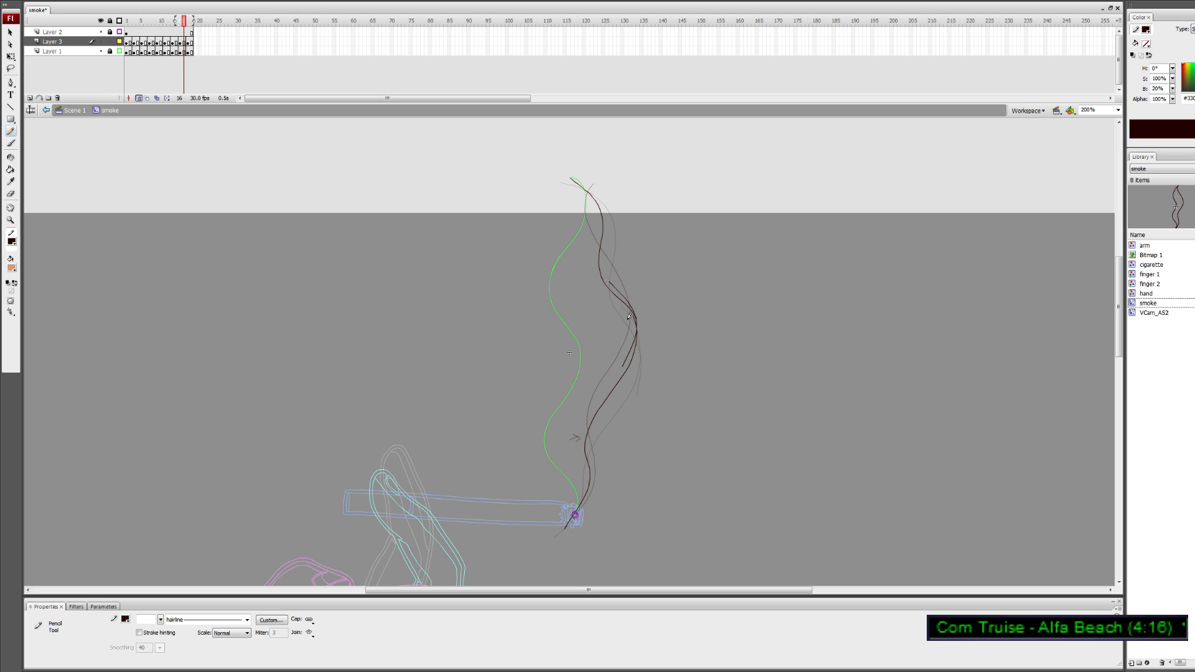
Erase the overlapping strokes at the middle bend and redraw that section as one curve joining the upper and lower parts
key("e")
mouse_move(608, 277)
left_mouse_down()
mouse_move(641, 312)
mouse_move(622, 362)
left_mouse_up()
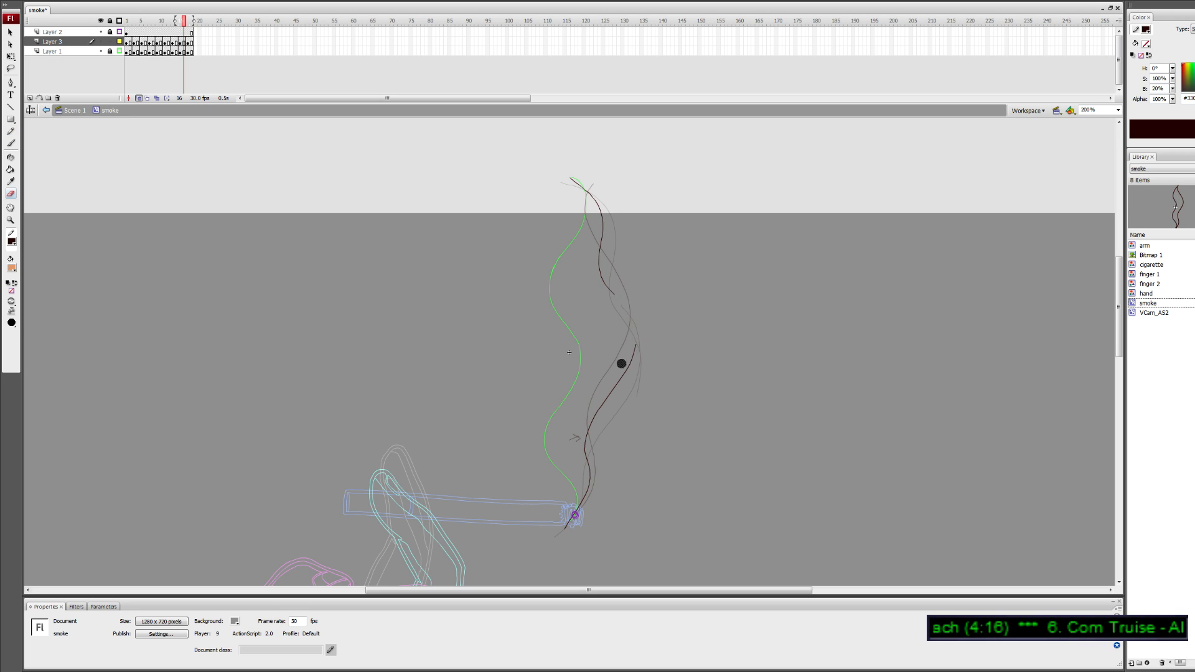
key("y")
mouse_move(604, 278)
left_mouse_down()
mouse_move(636, 337)
mouse_move(627, 379)
mouse_move(606, 387)
mouse_move(631, 350)
mouse_move(623, 372)
mouse_move(631, 362)
mouse_move(636, 321)
mouse_move(595, 266)
mouse_move(634, 324)
left_mouse_up()
key("ctrl+z")
key("ctrl+z")
key("e")
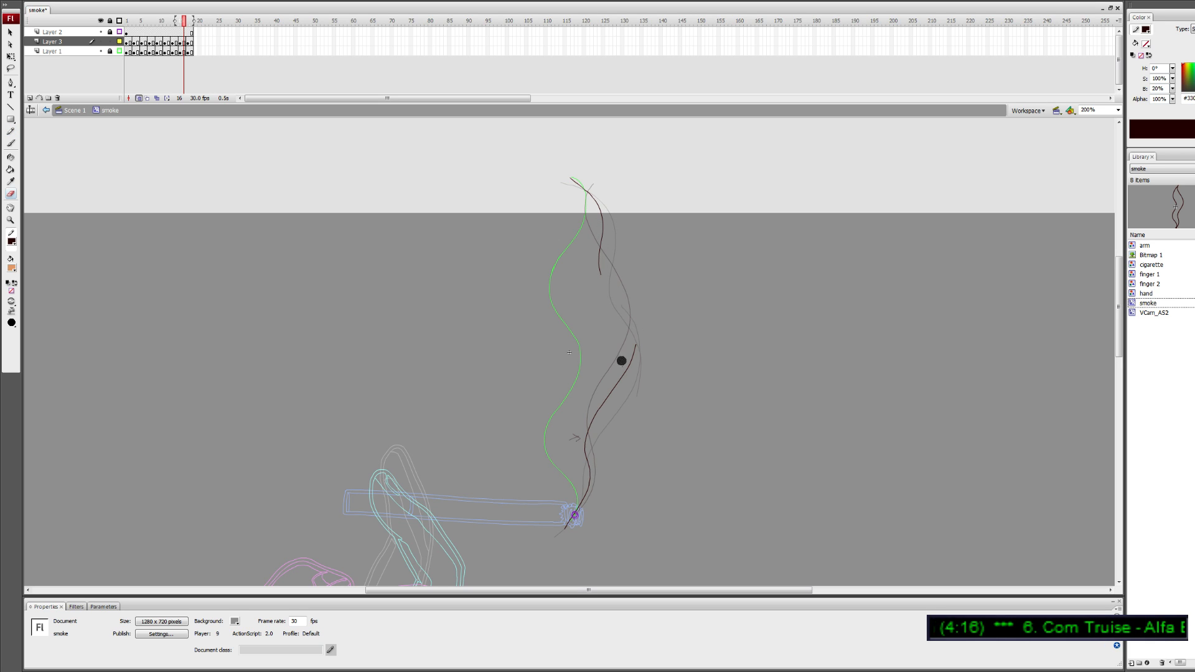
key("y")
mouse_move(597, 243)
left_mouse_down()
mouse_move(637, 318)
mouse_move(615, 386)
left_mouse_up()
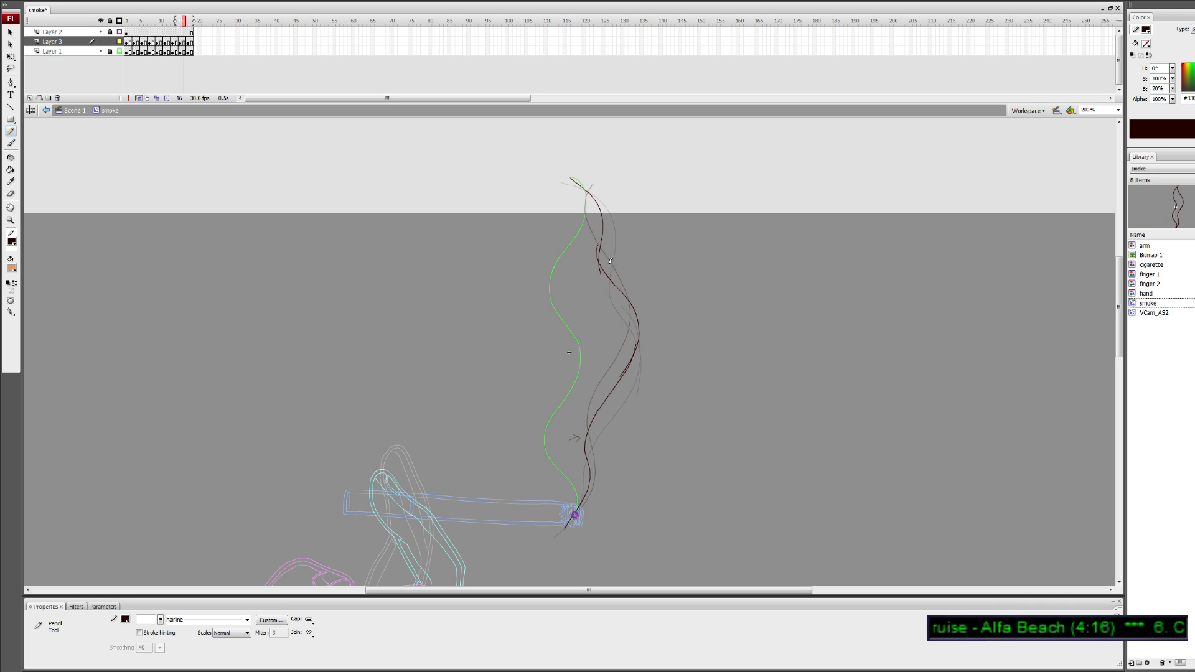
Erase the rough join below the smoke line's upper bend and redraw it so it meets the middle curve
key("e")
left_click_drag(606, 259, 600, 256)
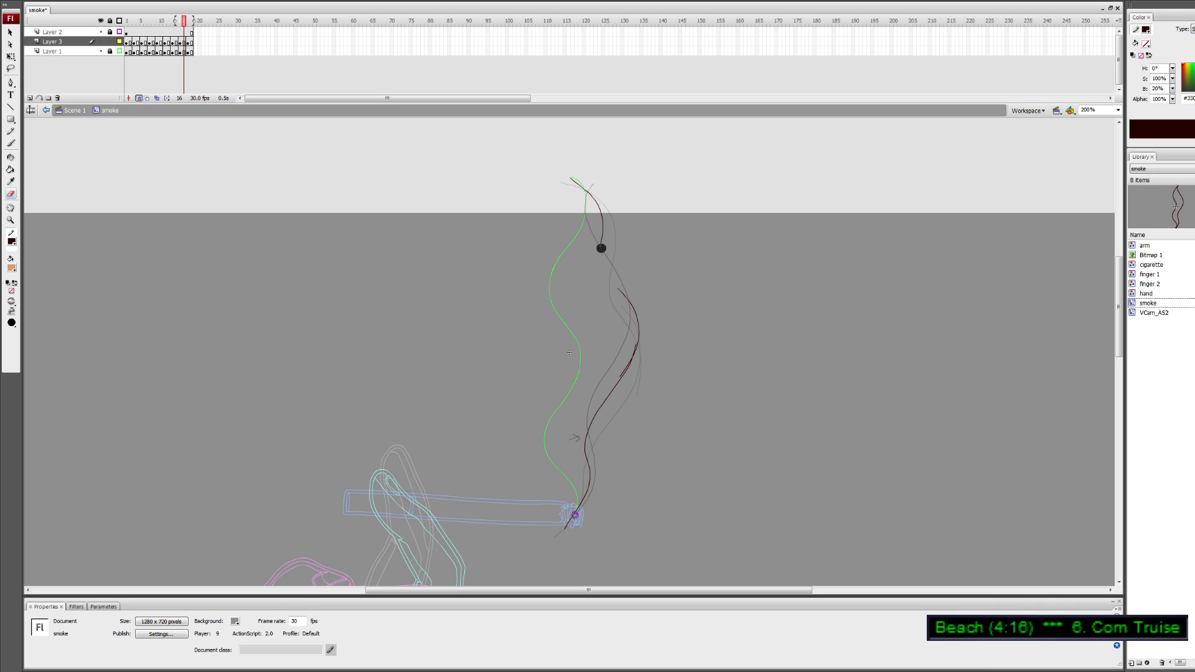
key("y")
key("e")
key("ctrl+z")
key("y")
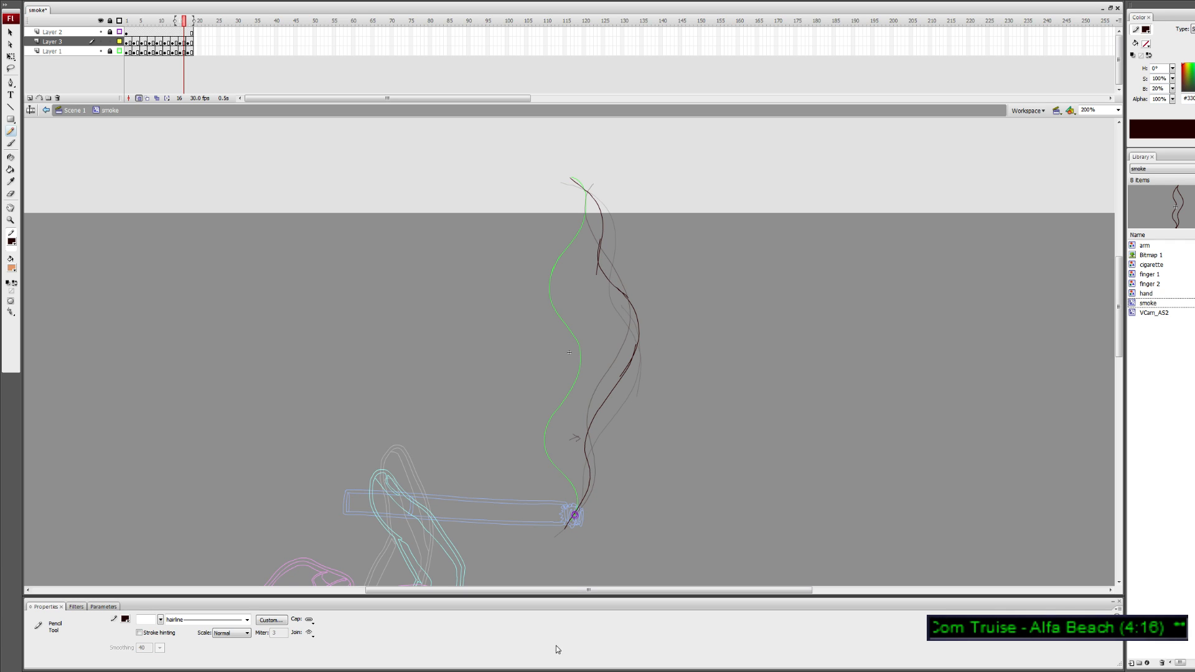
Turn off Layer 1's outline view and onion skinning, and remove frame 18 from the end of the timeline
left_click(120, 52)
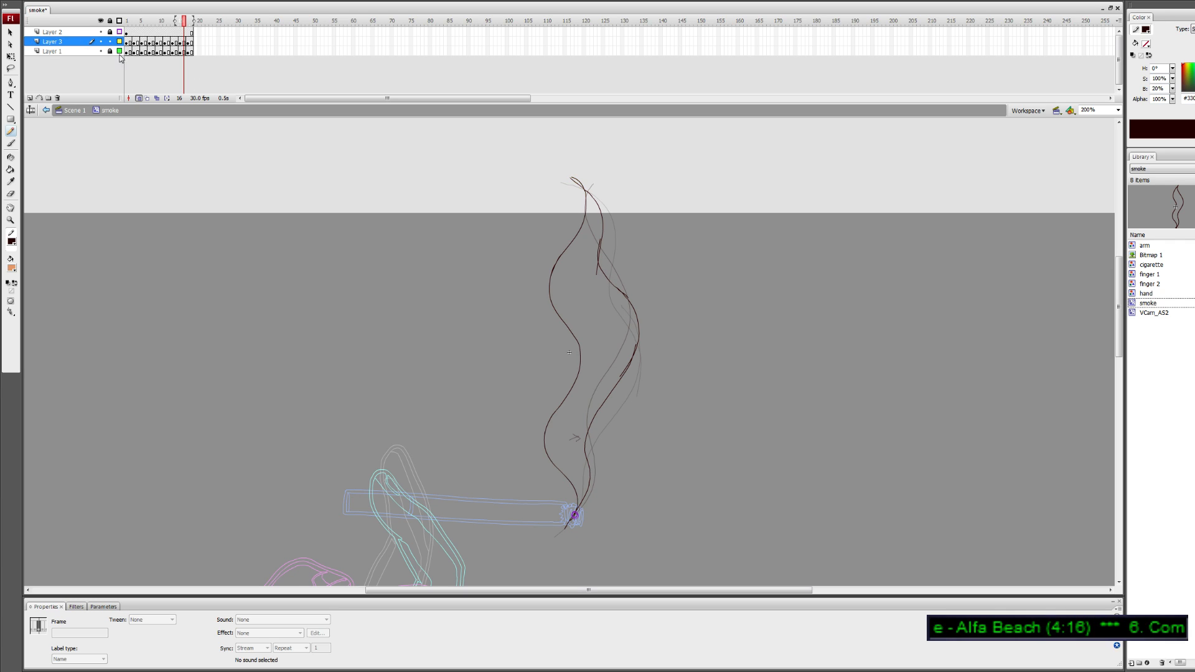
left_click(139, 99)
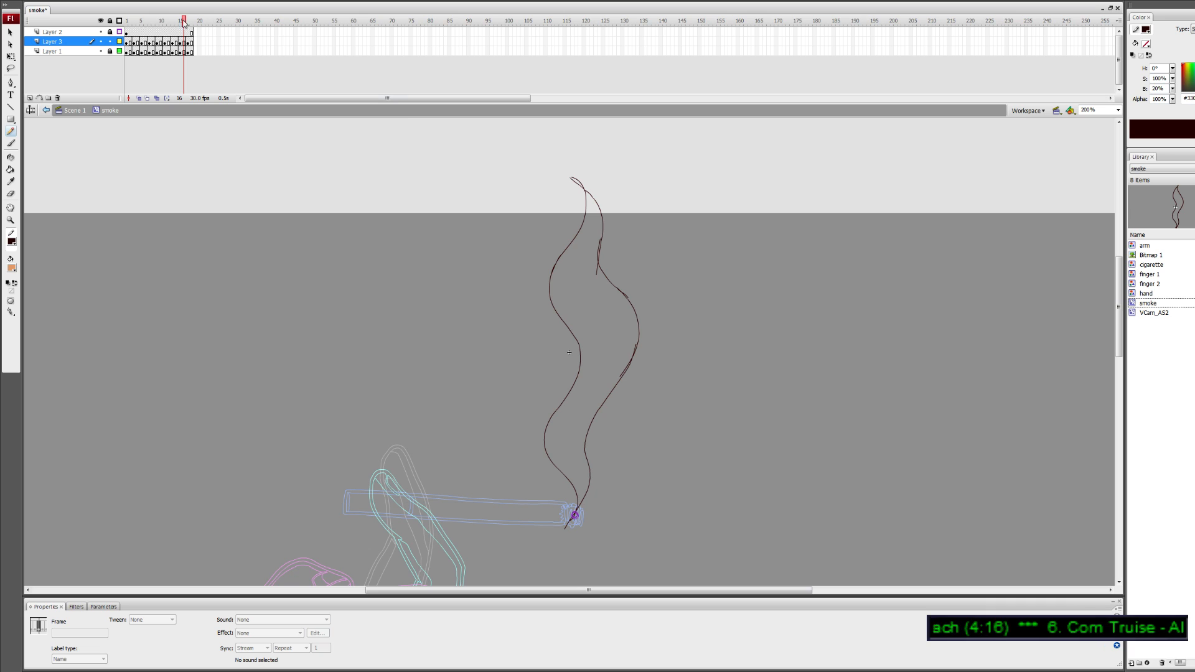
mouse_move(185, 22)
left_mouse_down()
mouse_move(130, 25)
mouse_move(192, 27)
left_mouse_up()
key("shift+F5")
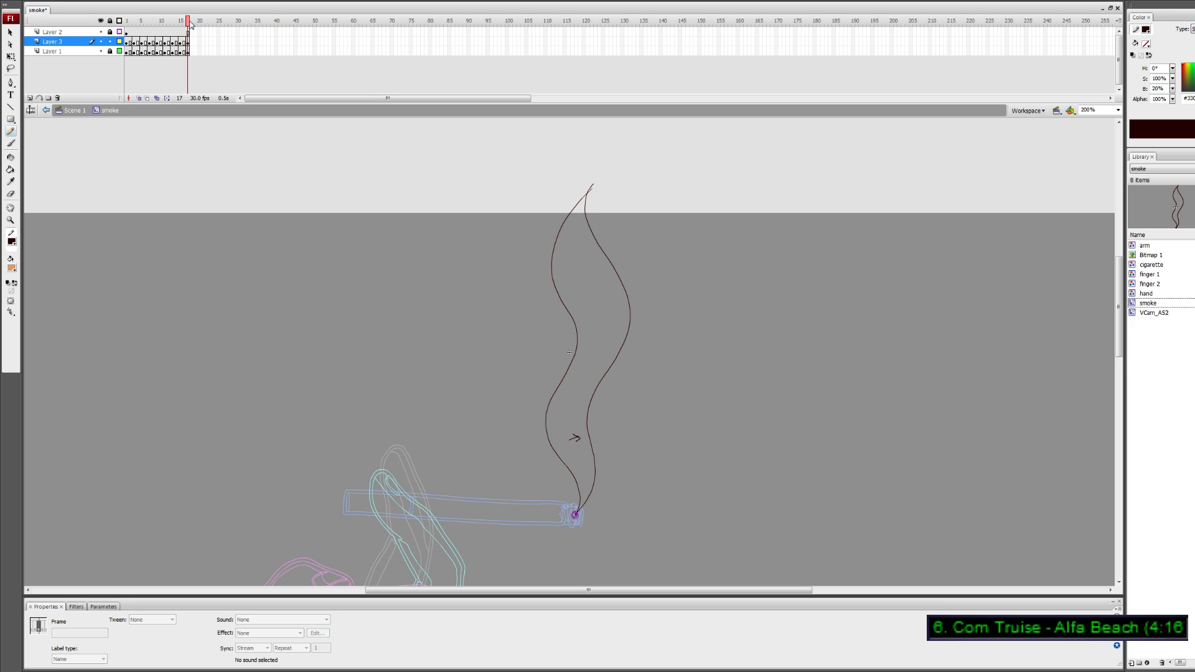
left_click(130, 23)
key("shift+F5")
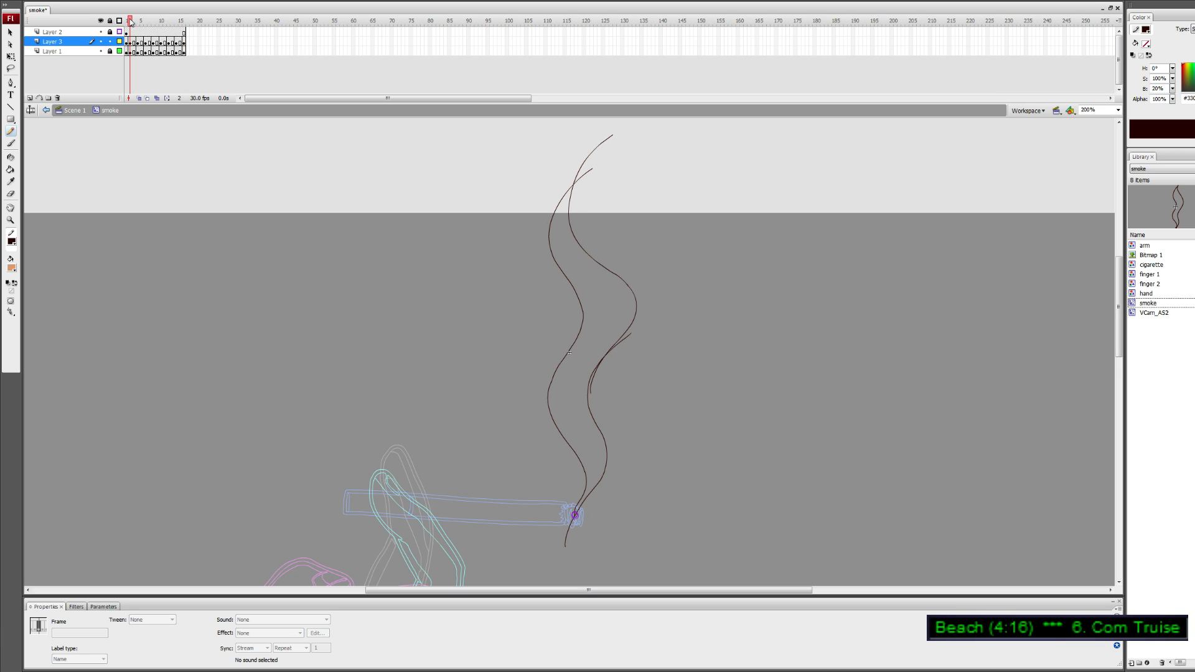
left_click(127, 21)
key("F5")
Remove frame 17 from the end of the timeline and return to frame 1
left_click(188, 22)
key("shift+F5")
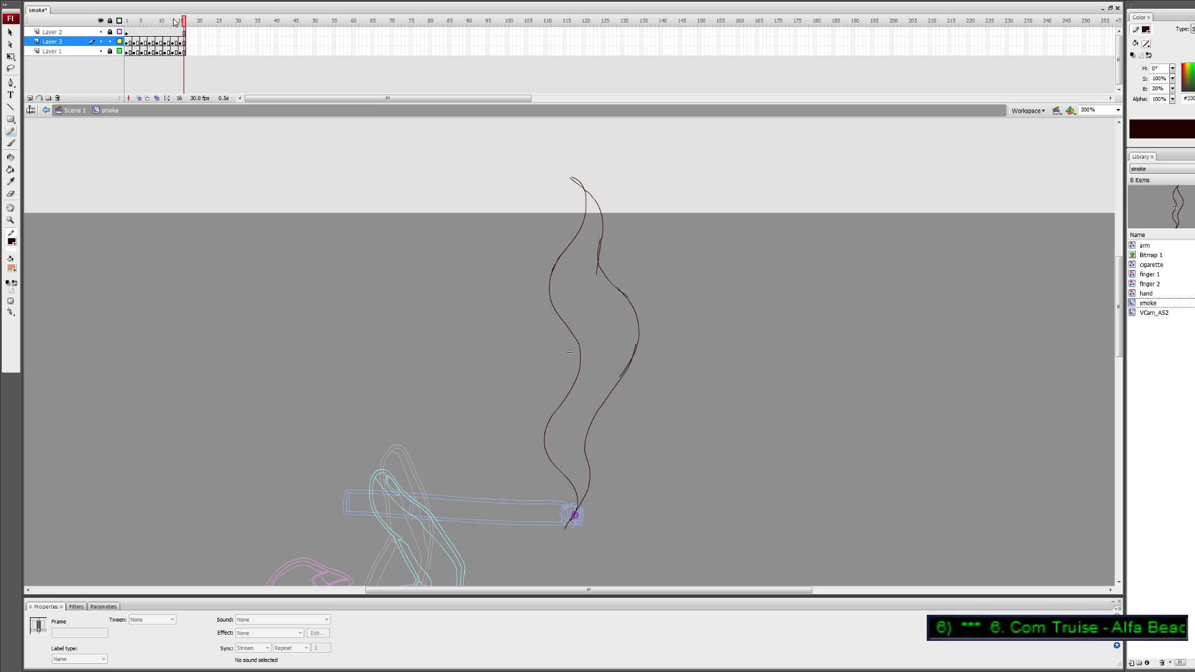
mouse_move(183, 21)
left_mouse_down()
mouse_move(127, 17)
mouse_move(189, 25)
mouse_move(128, 25)
mouse_move(178, 36)
mouse_move(127, 31)
left_mouse_up()
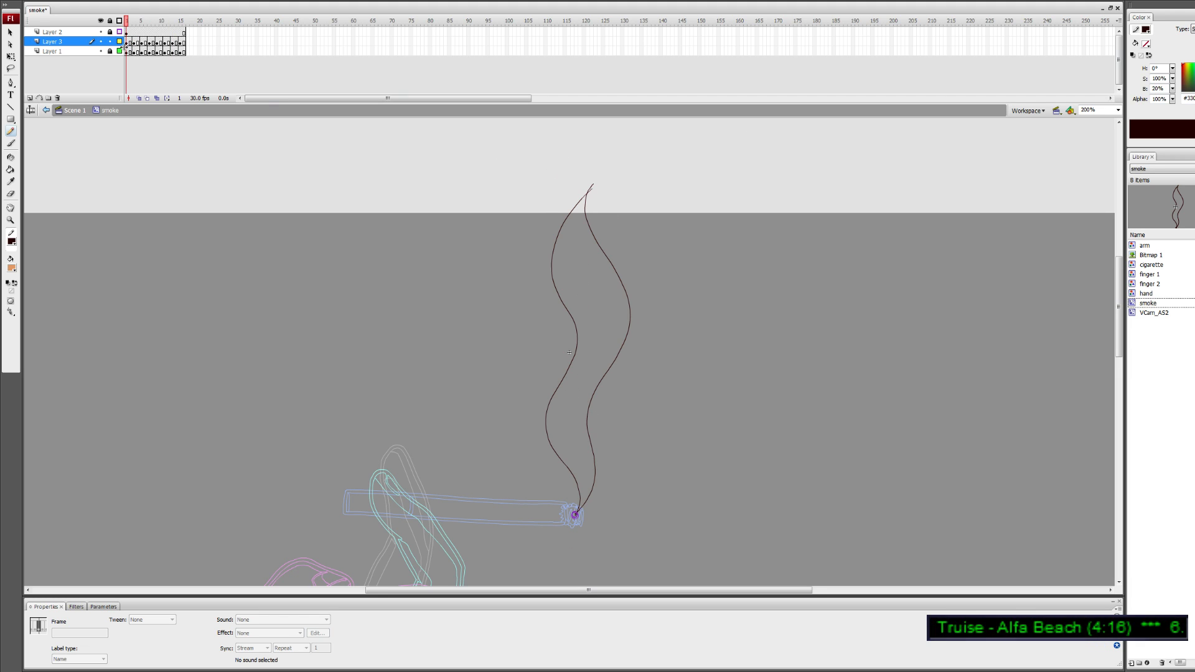
Unlock Layer 1 and move the right smoke line on frame 1 from Layer 3 into Layer 1, in place
left_click(110, 52)
left_click(126, 42)
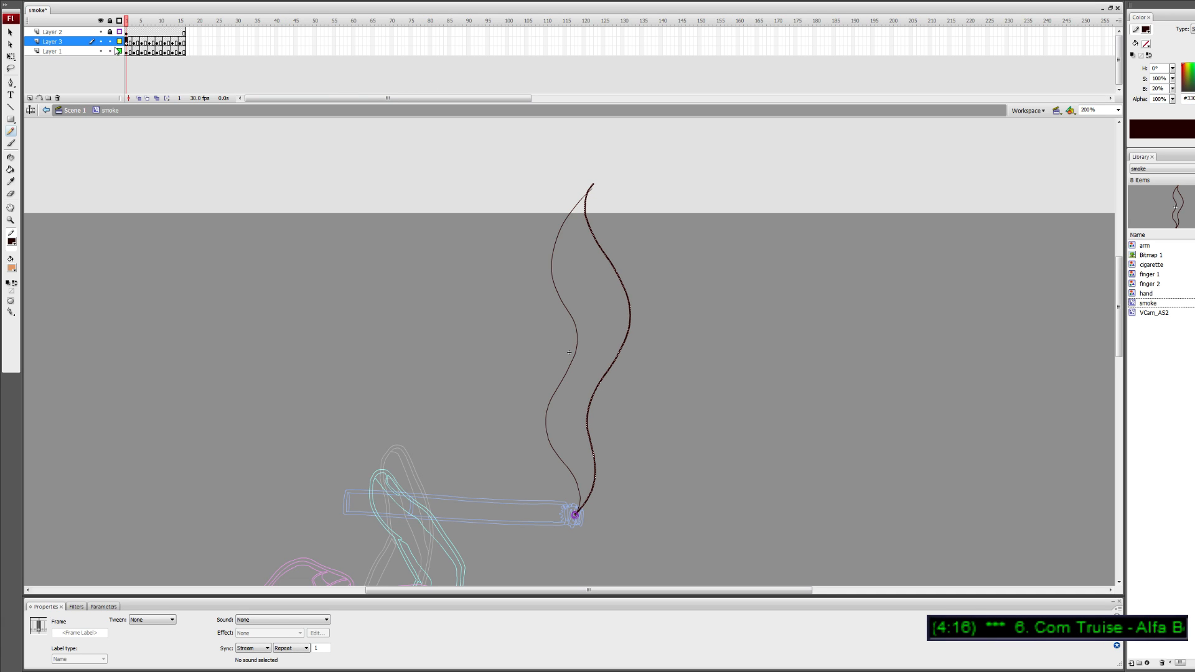
left_click(130, 53)
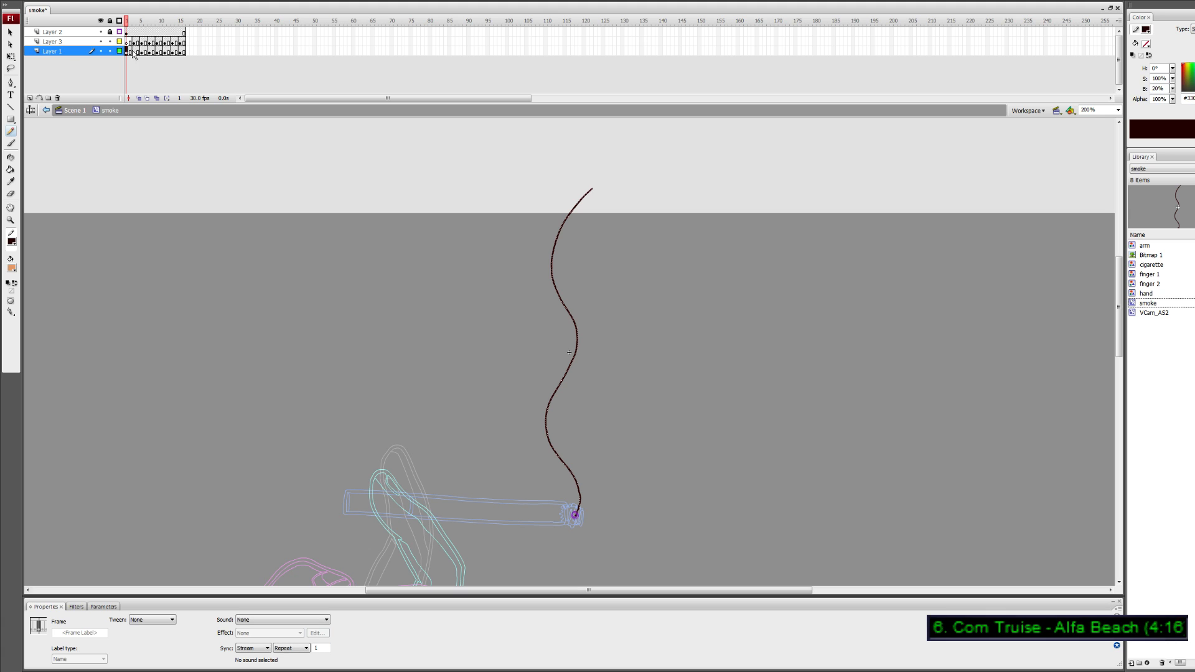
key("ctrl+shift+v")
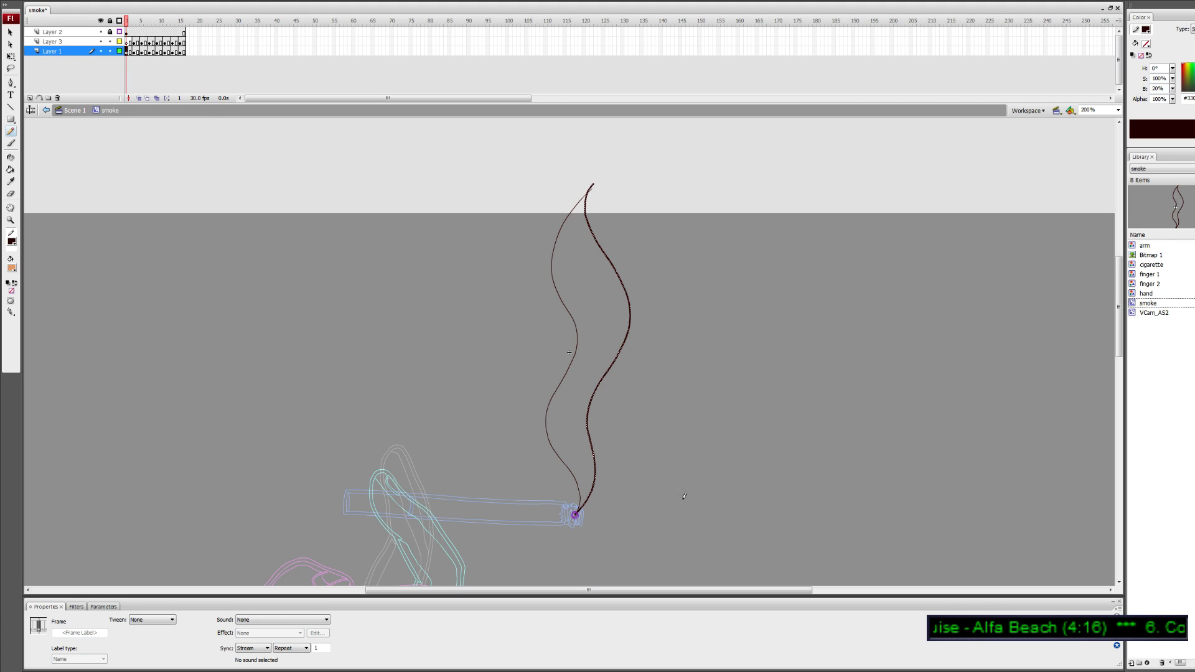
Move the right smoke lines on frames 3 and 5 from Layer 3 into Layer 1, in place
left_click(137, 43)
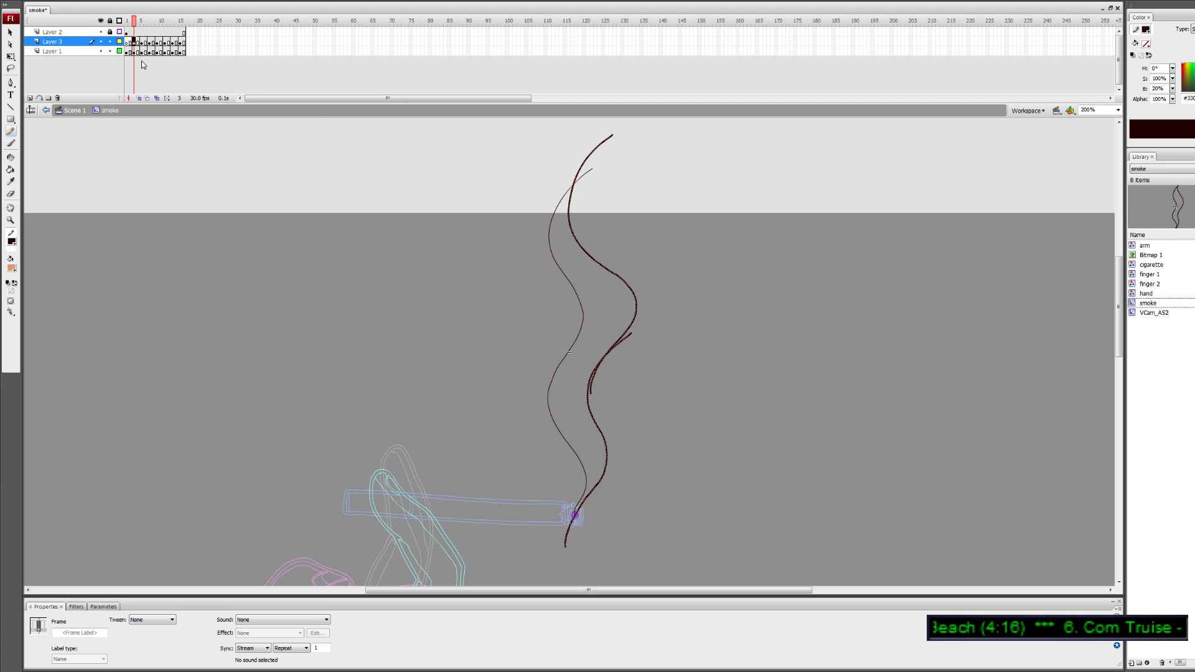
key("ctrl+x")
left_click(138, 52)
key("ctrl+shift+v")
left_click(141, 43)
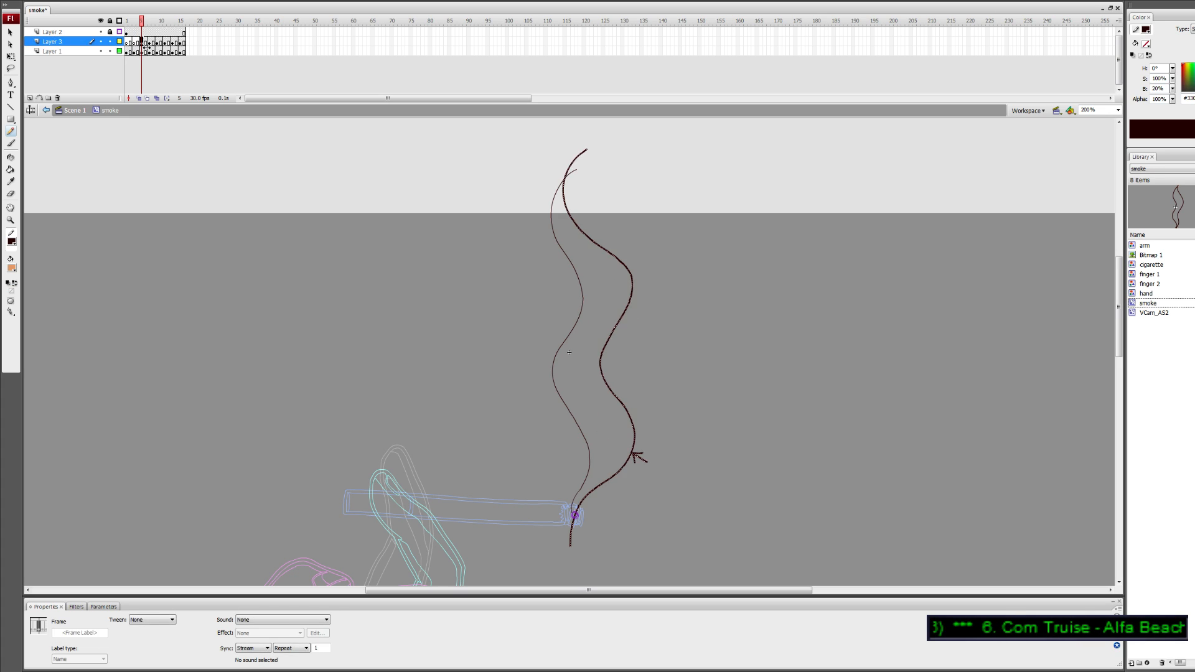
key("ctrl+x")
left_click(142, 52)
key("ctrl+shift+v")
Move the right smoke lines on frames 7 and 9 from Layer 3 into Layer 1, in place
left_click(150, 42)
key("ctrl+x")
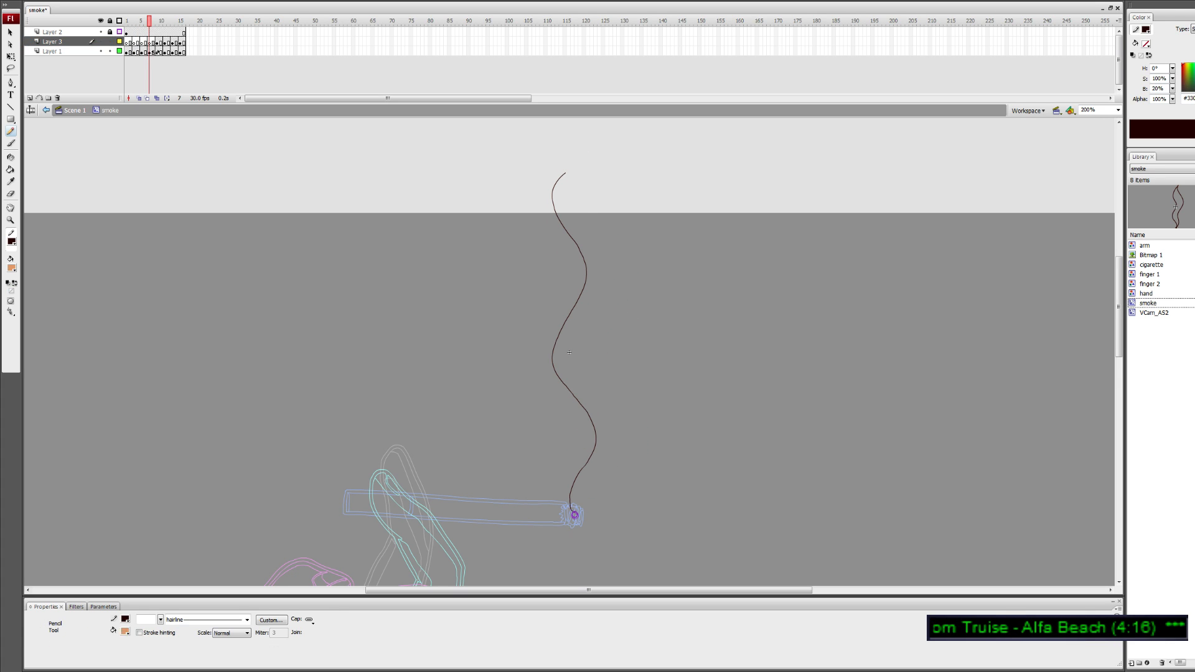
left_click(150, 52)
key("ctrl+shift+v")
left_click(158, 42)
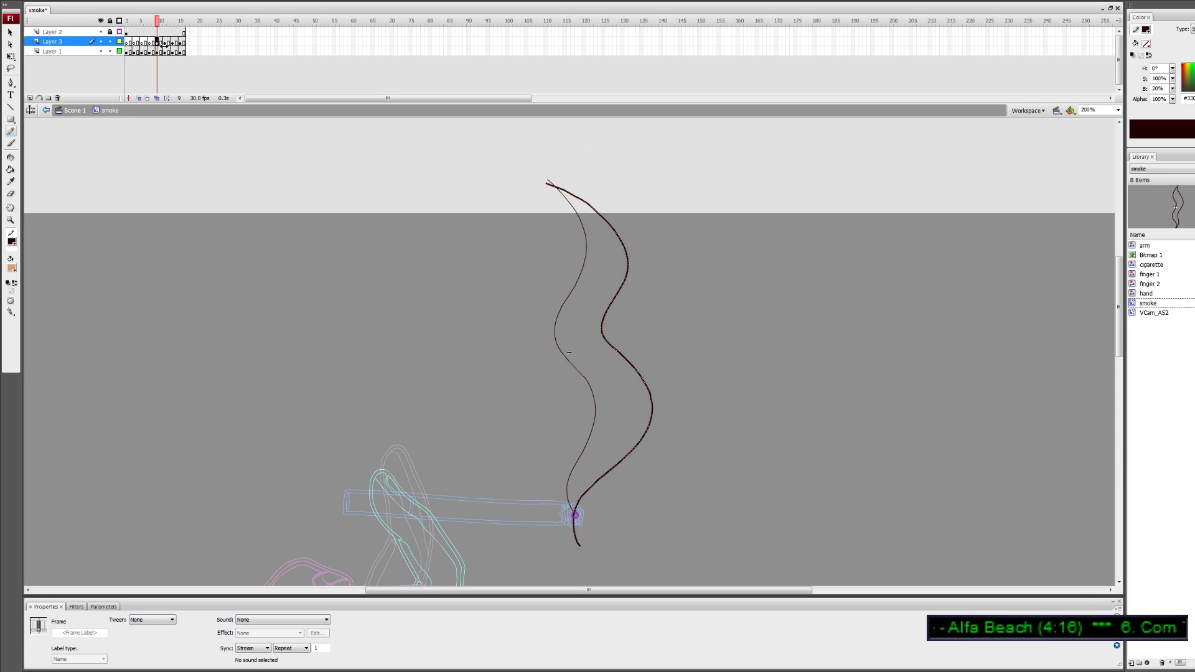
key("ctrl+x")
left_click(158, 52)
key("ctrl+shift+v")
Move the right smoke lines on frames 11 and 13 from Layer 3 into Layer 1, in place
left_click(165, 43)
key("ctrl+x")
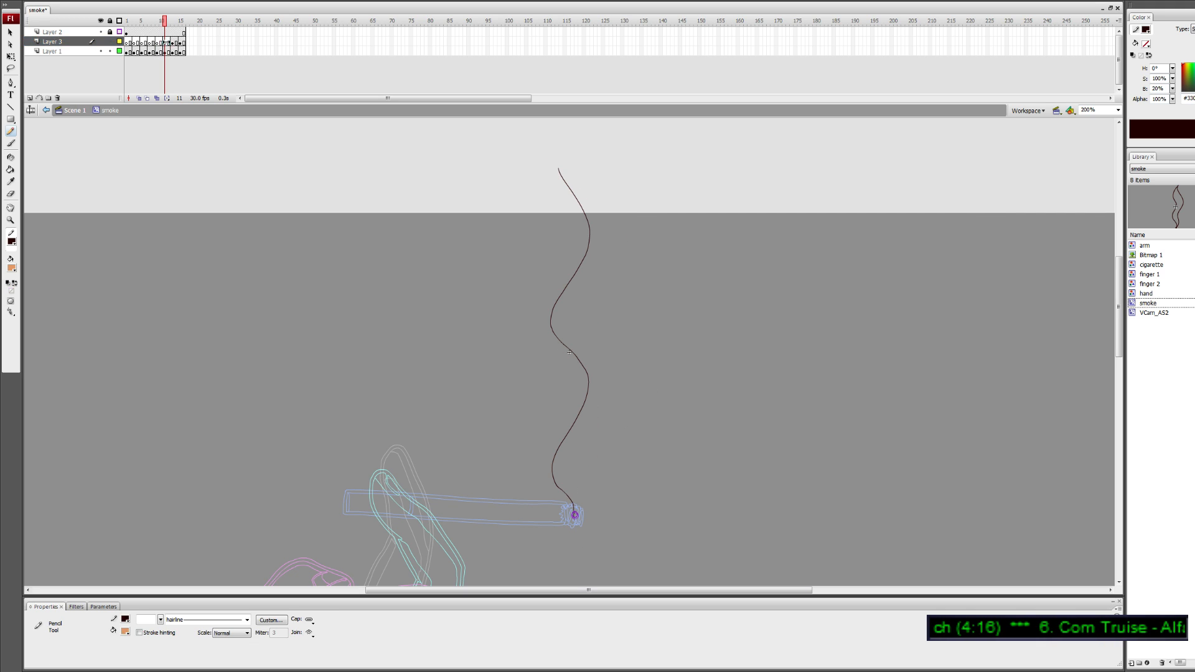
left_click(166, 52)
key("ctrl+shift+v")
left_click(173, 43)
key("ctrl+x")
left_click(173, 53)
key("ctrl+shift+v")
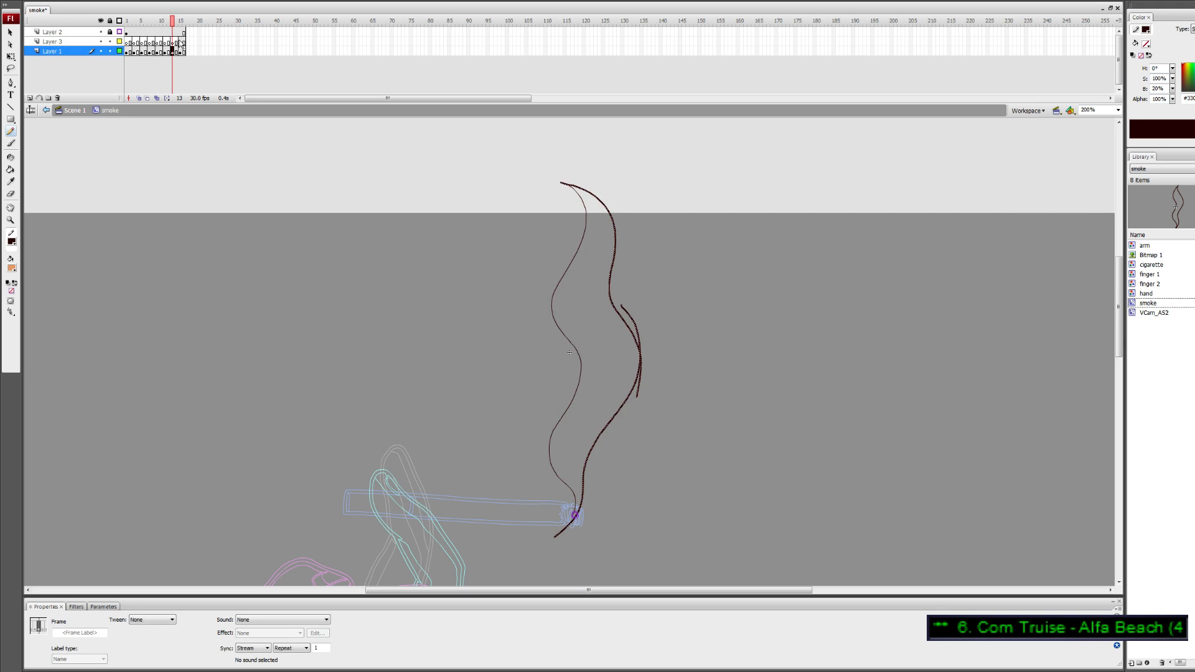
Move the right smoke line on frame 15 from Layer 3 into Layer 1, in place, and deselect it
left_click(180, 43)
key("ctrl+x")
left_click(181, 53)
key("ctrl+shift+v")
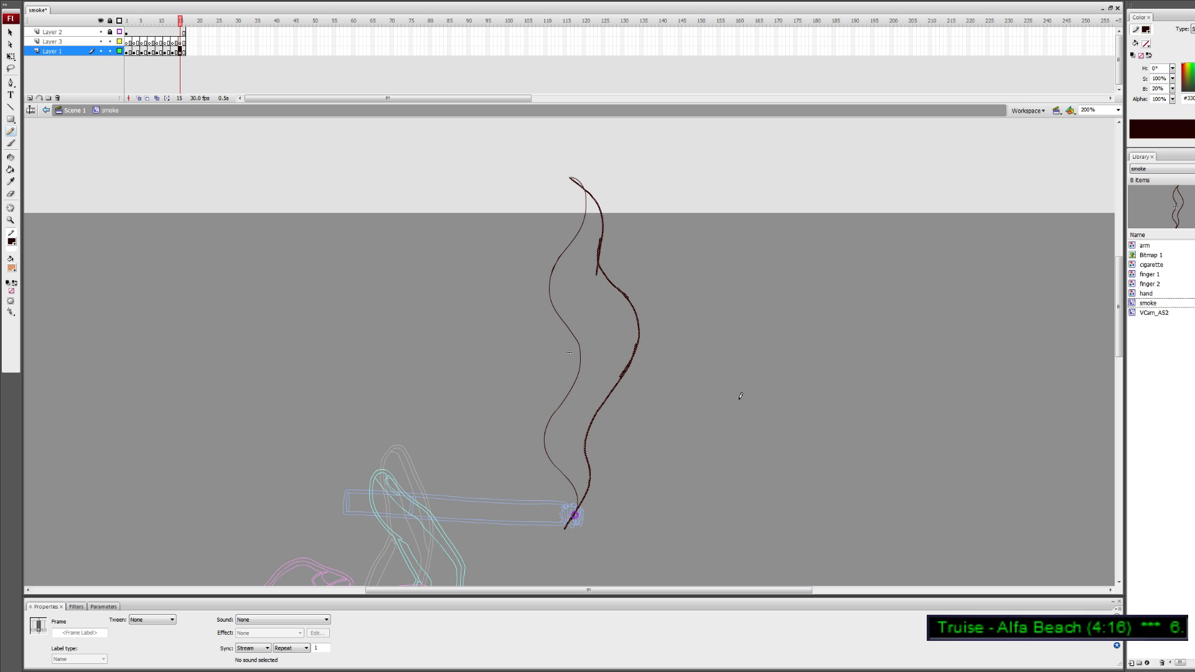
left_click_drag(741, 405, 730, 427)
key("ctrl+z")
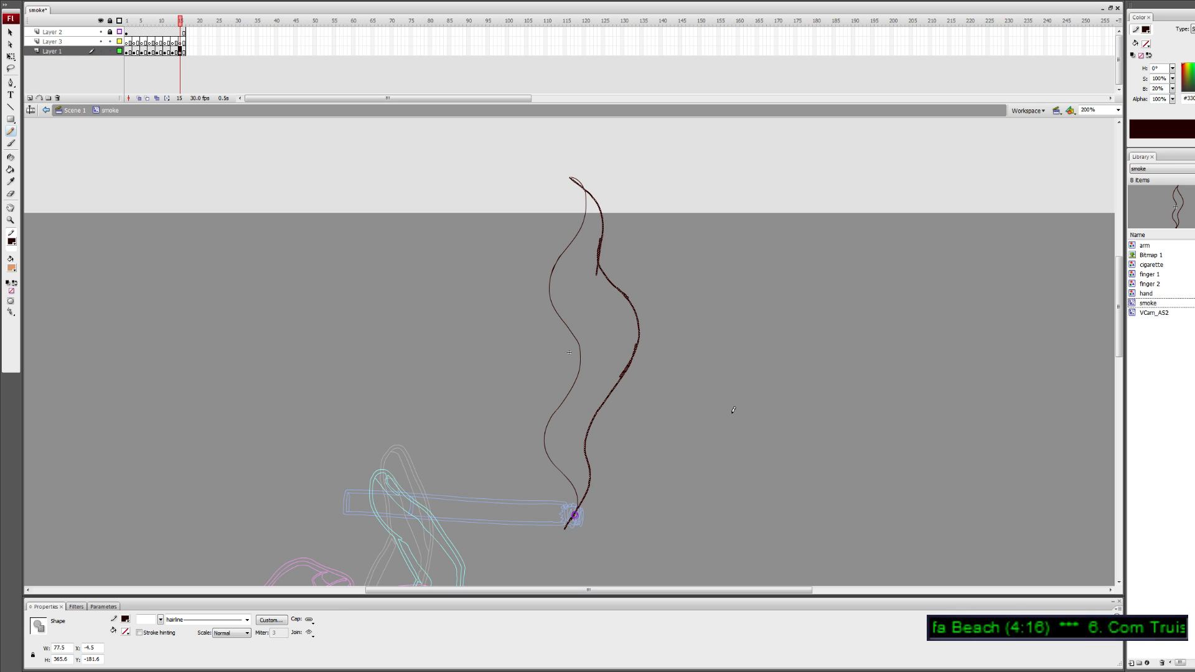
key("v")
left_click(726, 438)
Step back through the frames from 15 to 1 to check the combined smoke lines on Layer 1
key("comma")
key("comma")
key("comma")
key("comma")
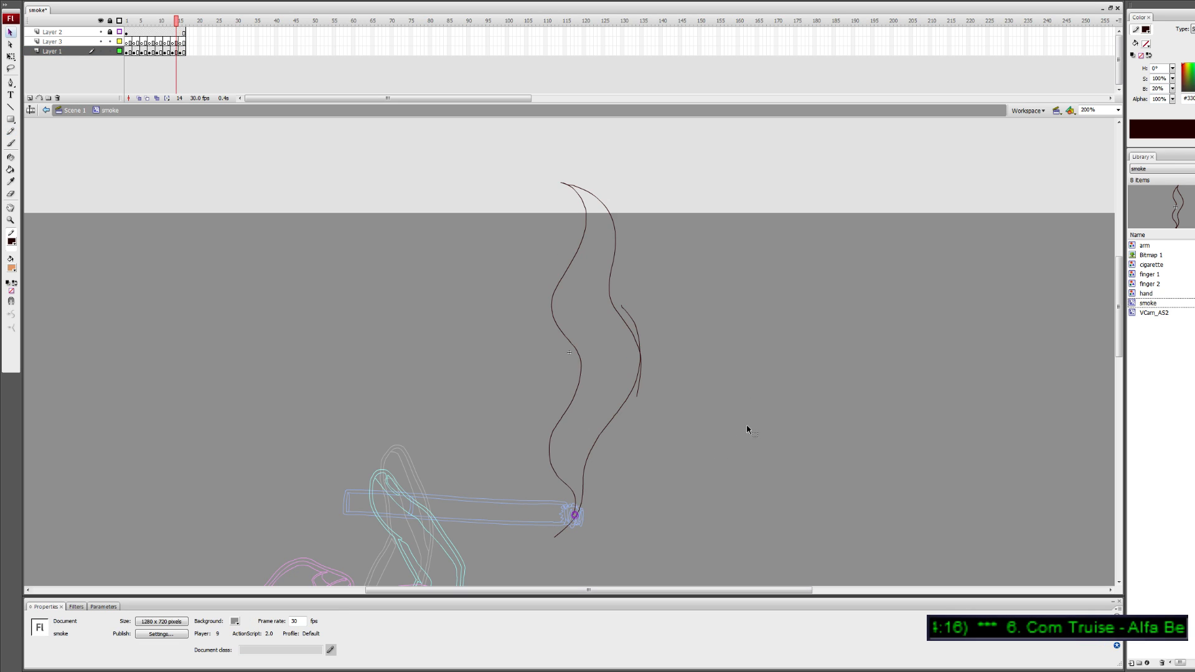
key("comma")
key("comma")
key("comma")
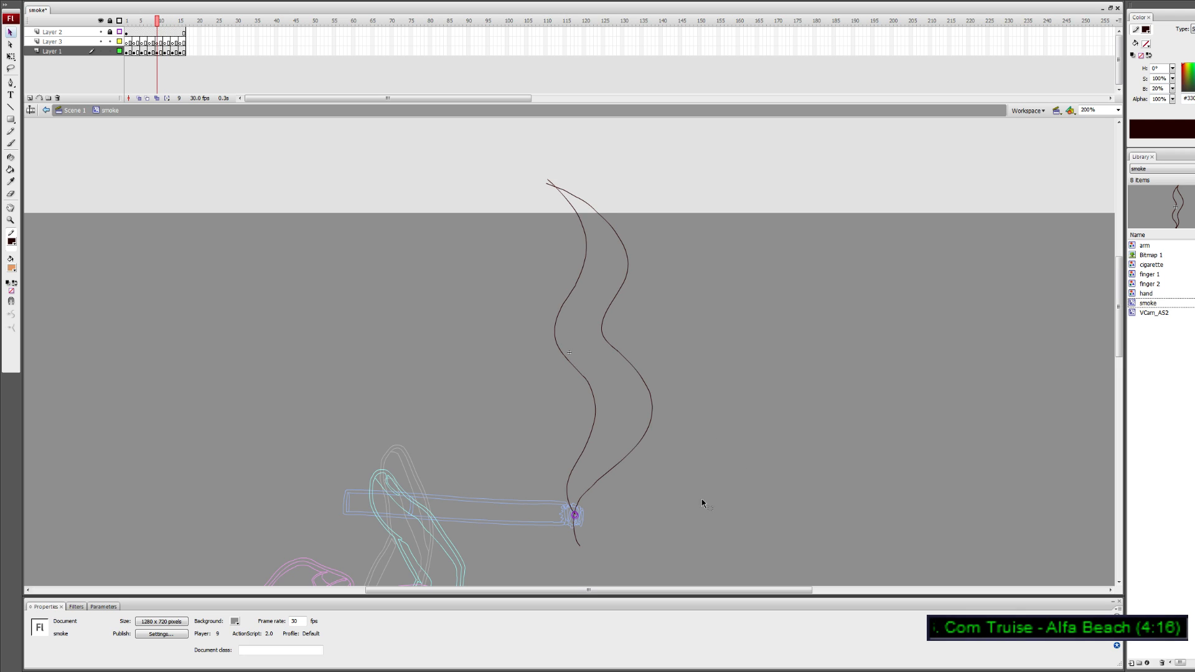
key("comma")
key("comma")
key("comma")
key("comma")
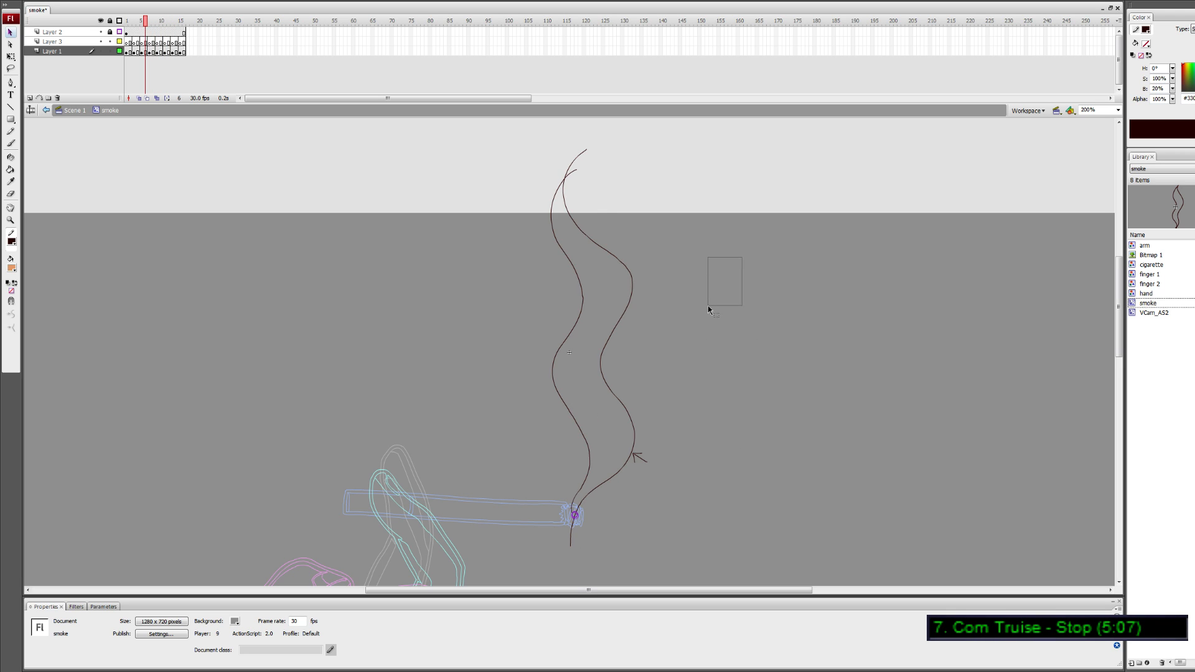
key("comma")
key("comma")
key("comma")
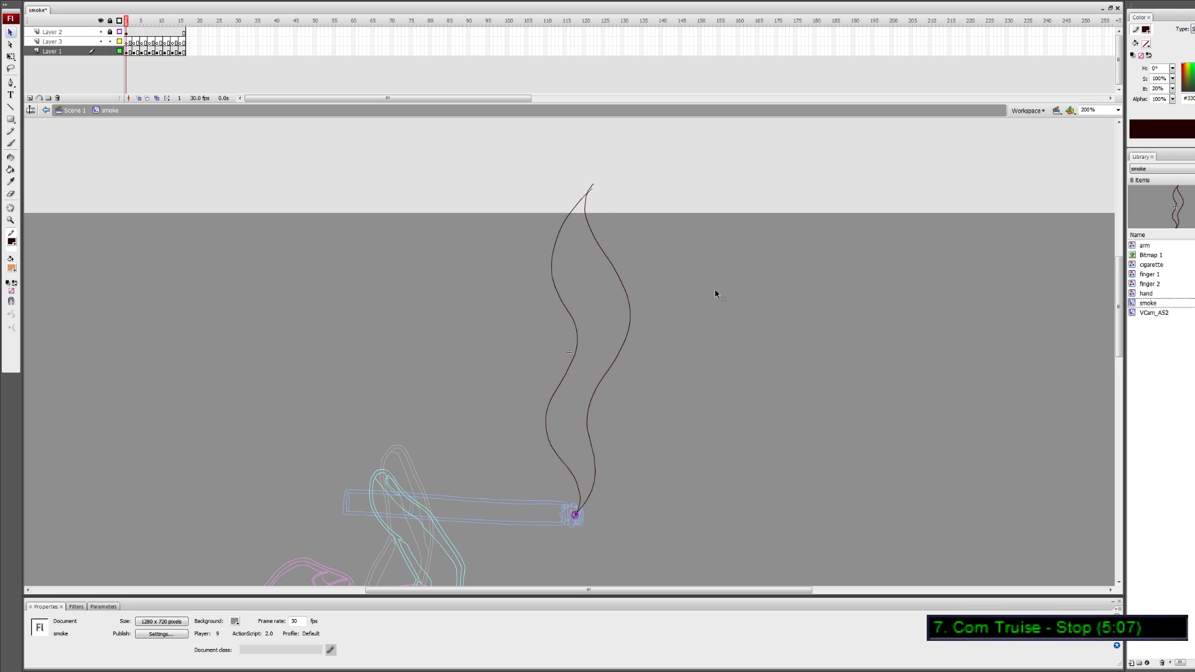
Delete the emptied Layer 3 and swap the stroke and fill colours so that the fill is purple
left_click(69, 42)
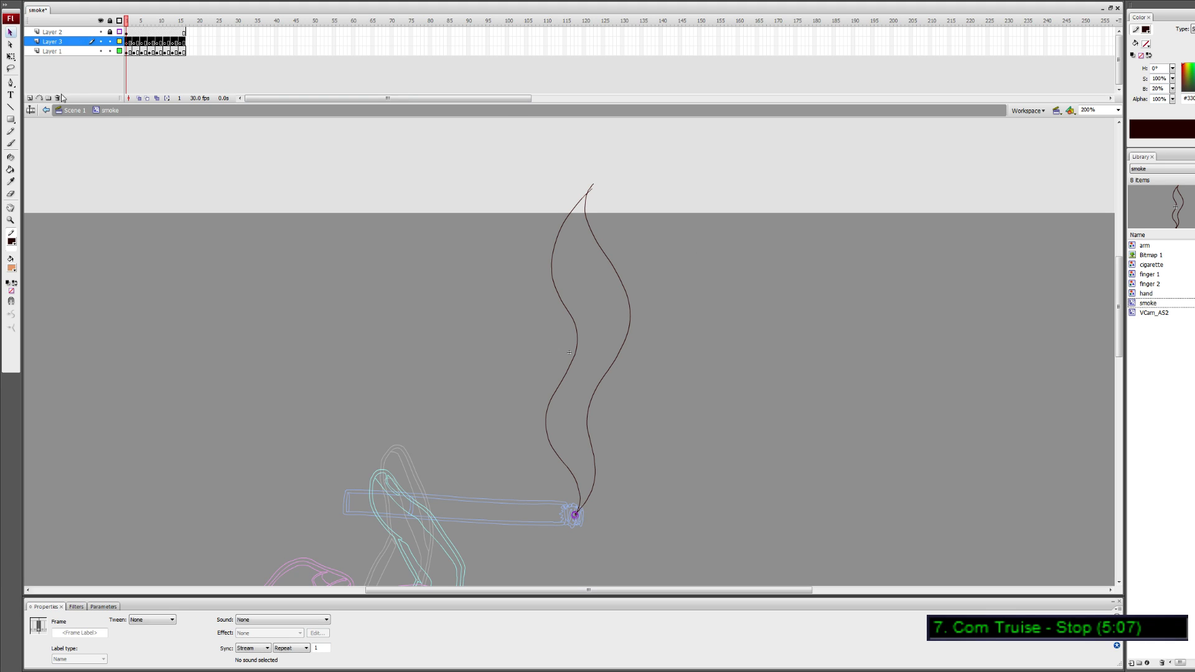
left_click(57, 98)
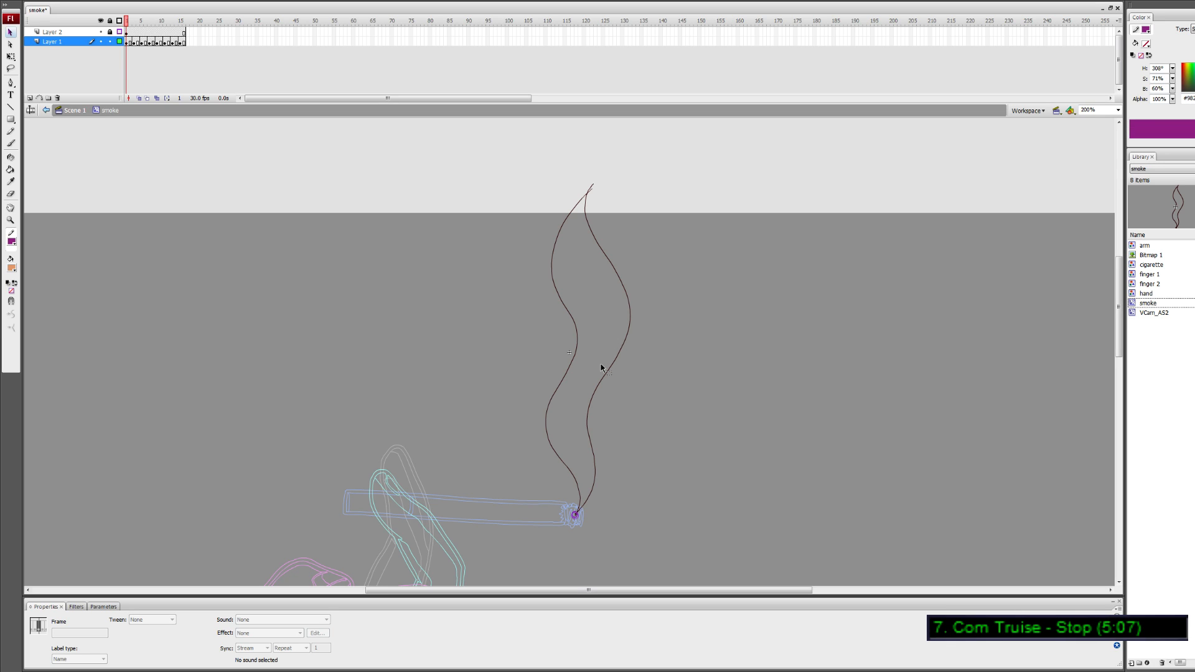
left_click(1135, 43)
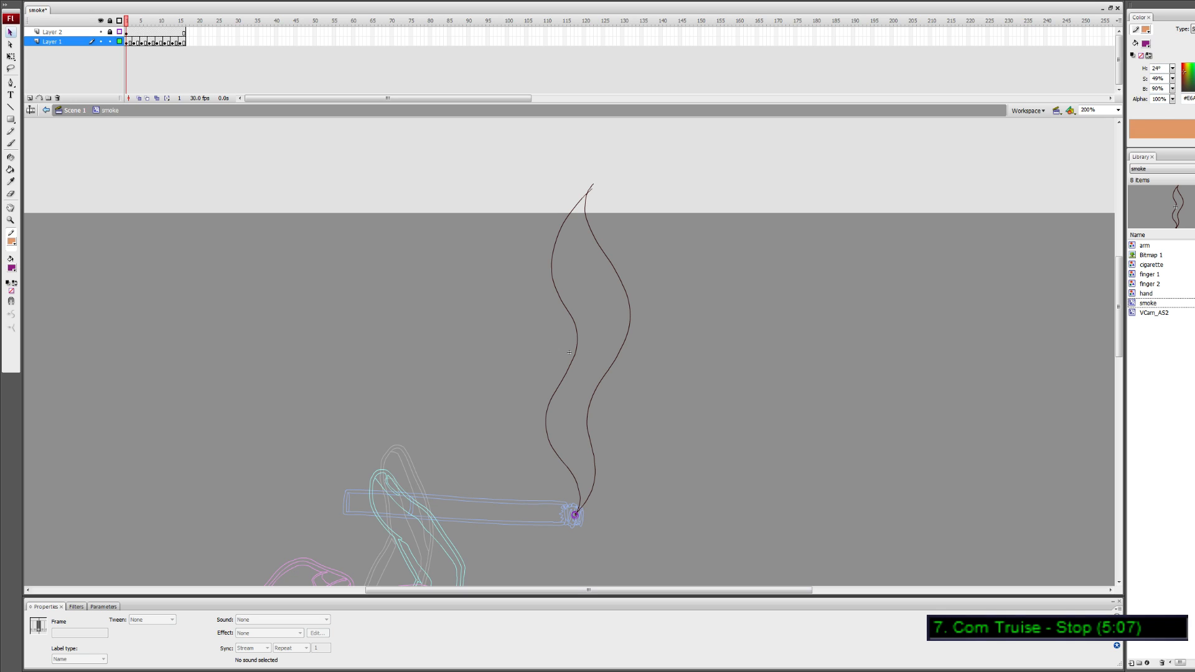
left_click(1149, 54)
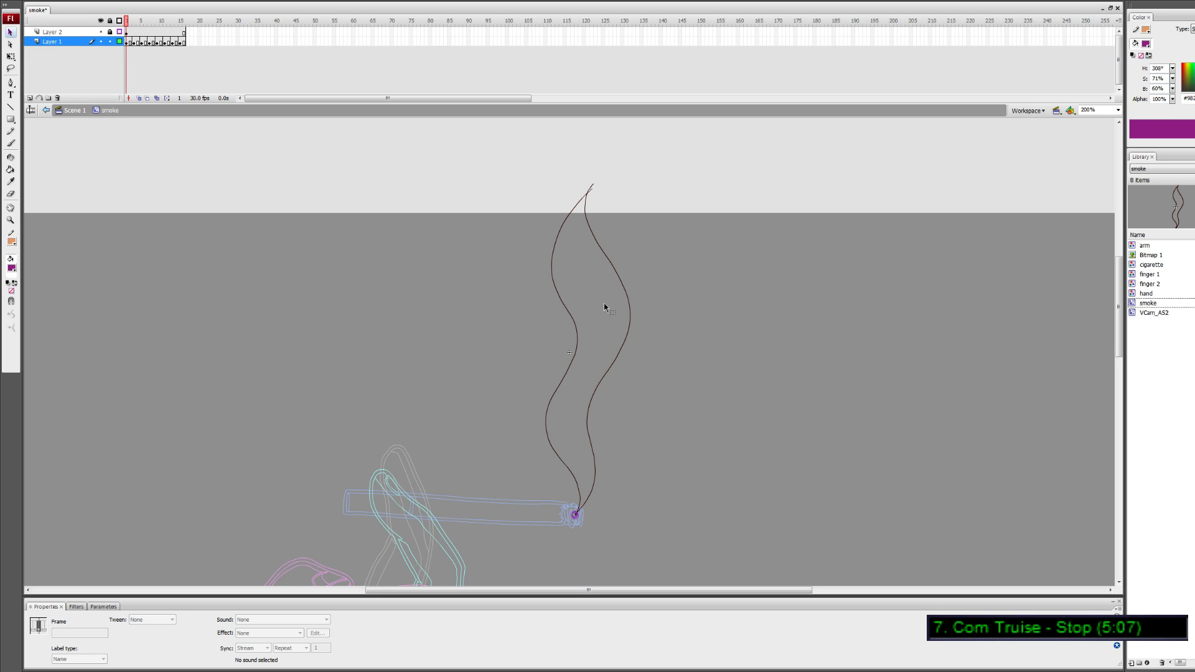
Fill the area between the smoke lines with purple on frames 1 and 3 using the Paint Bucket
left_click(618, 319)
key("k")
left_click(613, 320)
key("period")
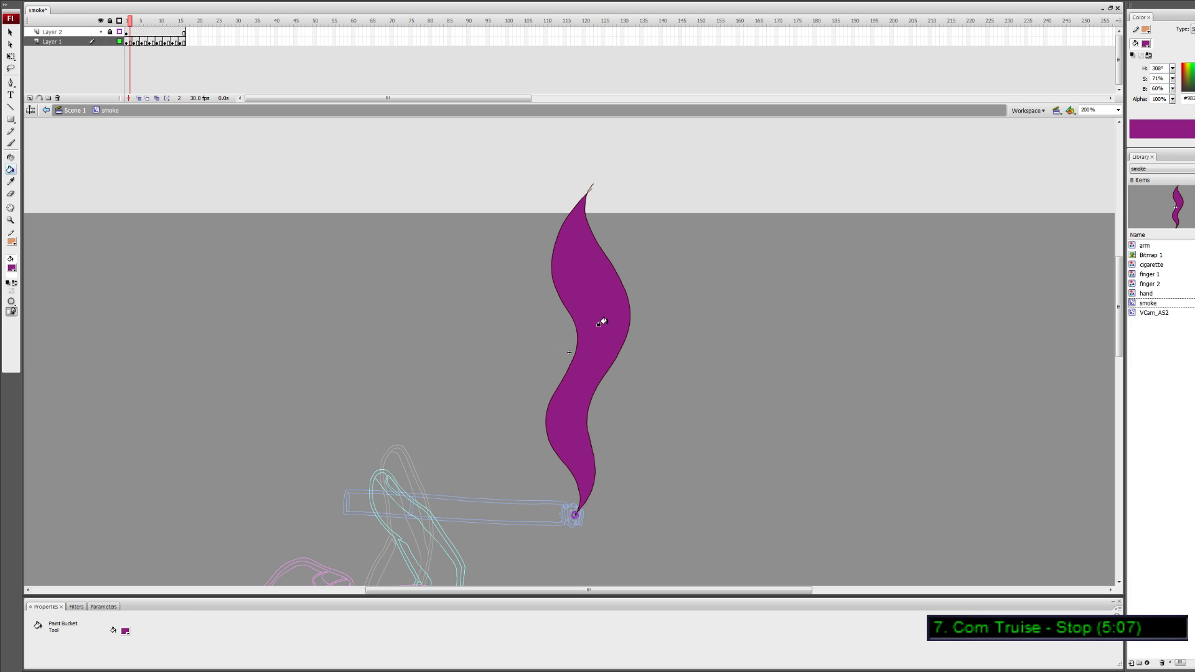
key("period")
left_click(600, 320)
Hide Layer 2 and fill the smoke shape on frame 5 with purple
key("period")
key("period")
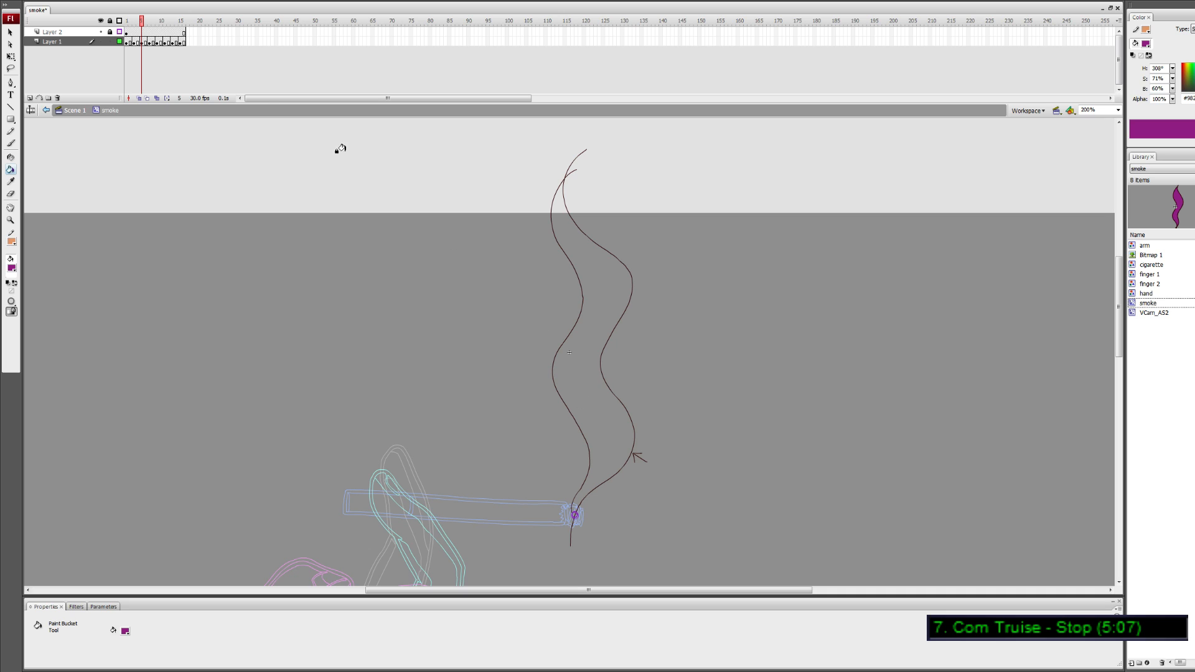
left_click(101, 32)
key("v")
left_click(568, 515)
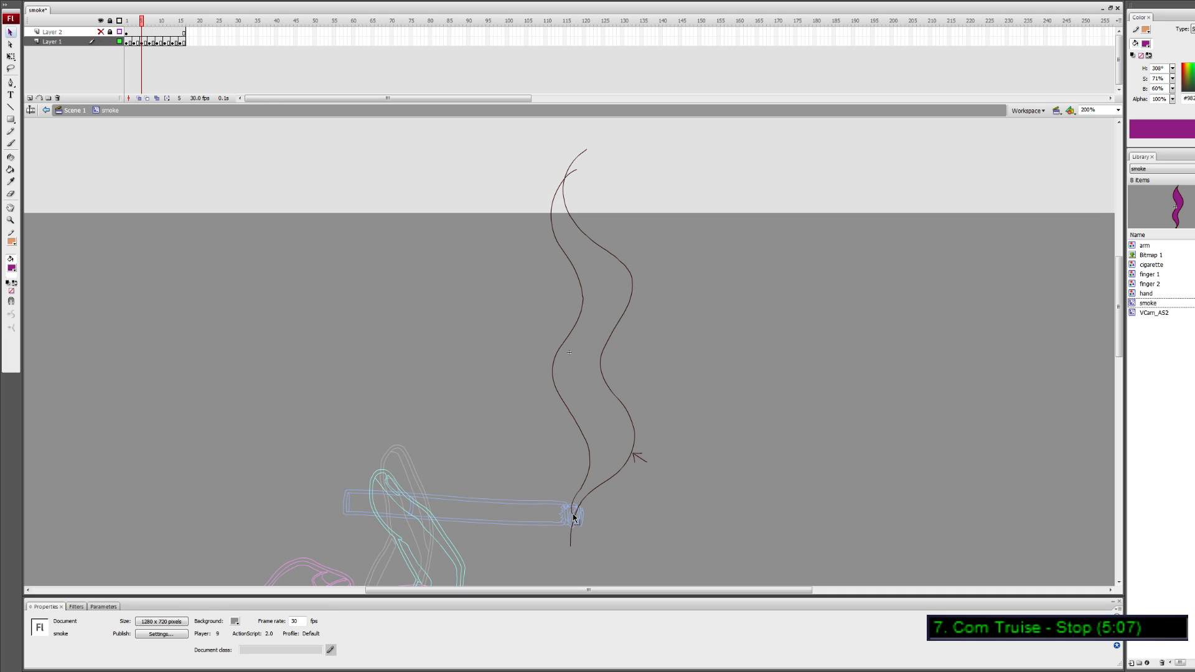
key("k")
left_click(591, 281)
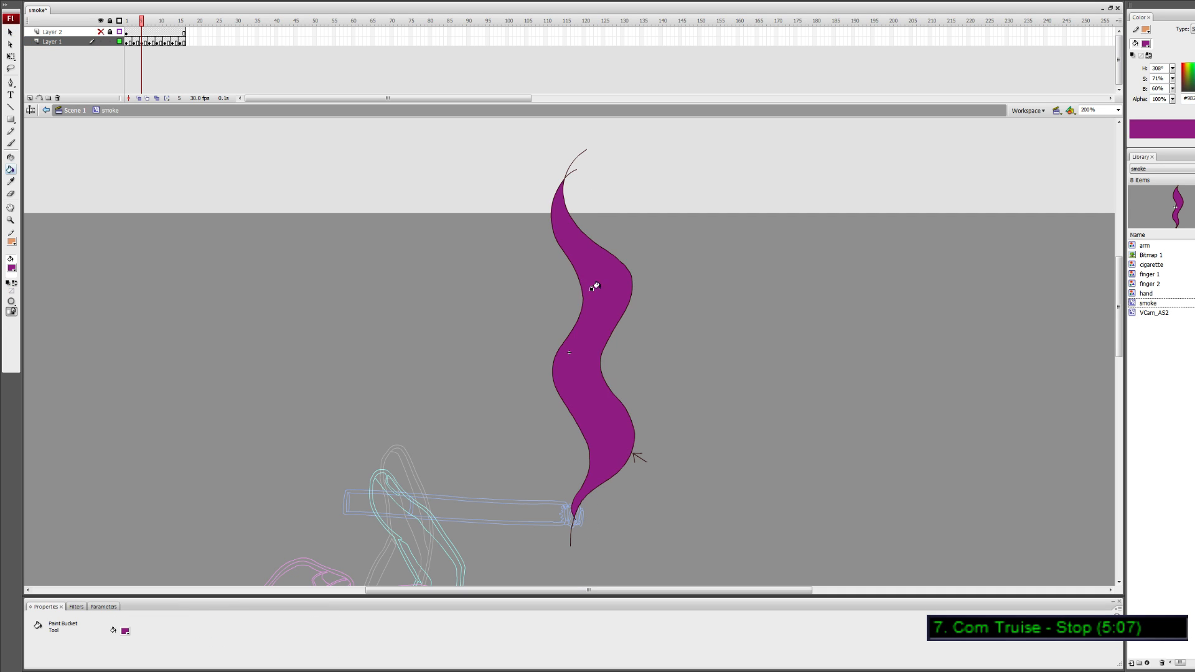
Fill the smoke shapes on frames 7, 9 and 11 with purple
key("period")
key("period")
left_click(600, 411)
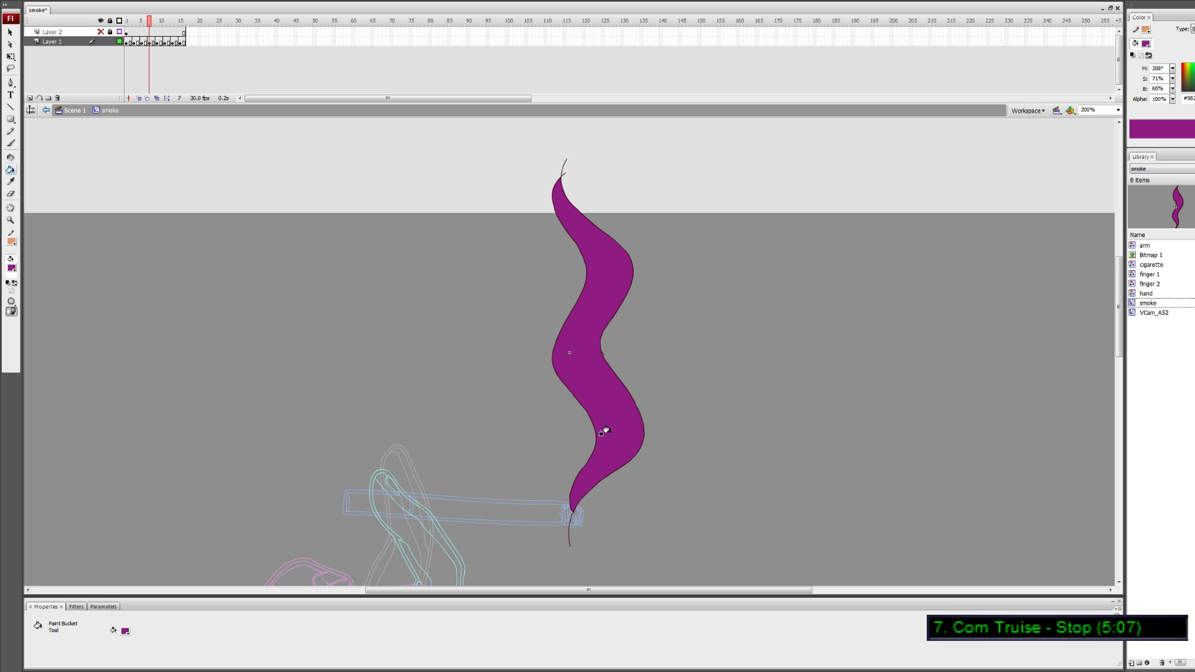
key("period")
key("period")
left_click(611, 423)
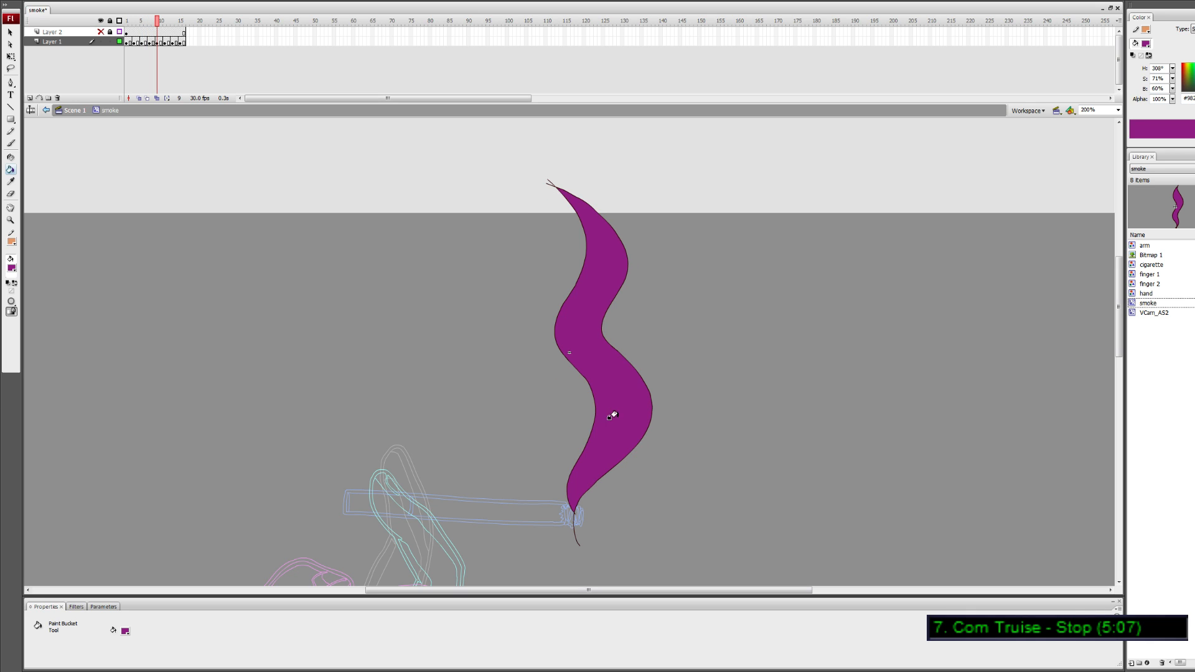
key("period")
key("period")
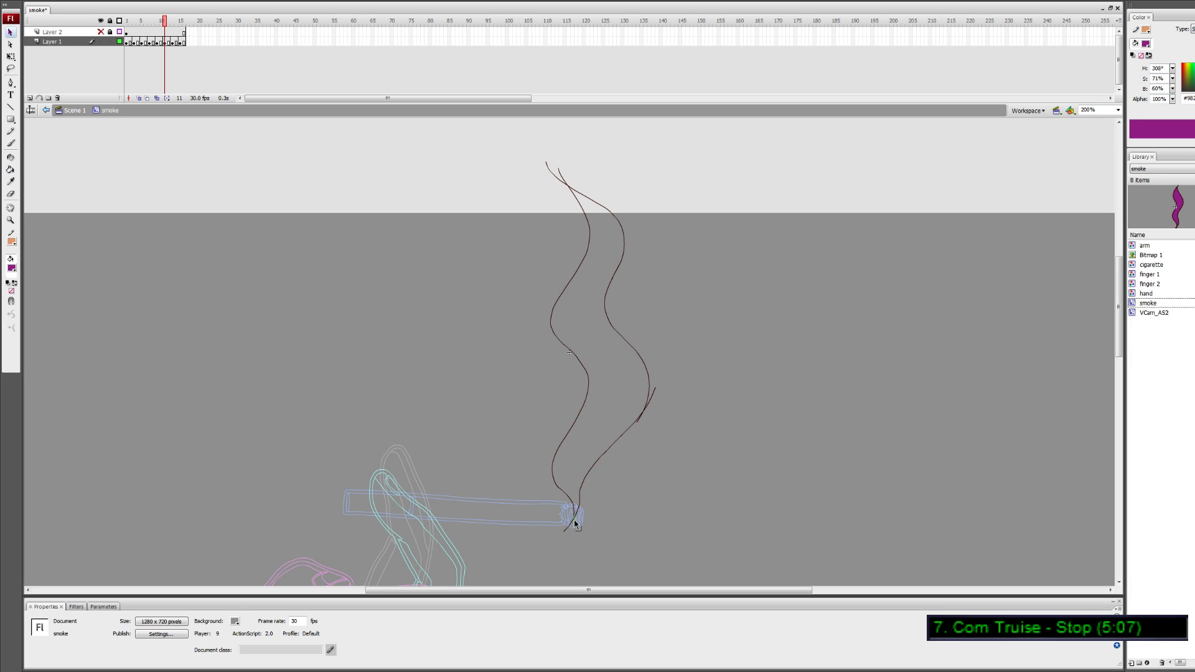
left_click(588, 432)
Fill the smoke shapes on frames 13 and 15 with purple
key("period")
key("period")
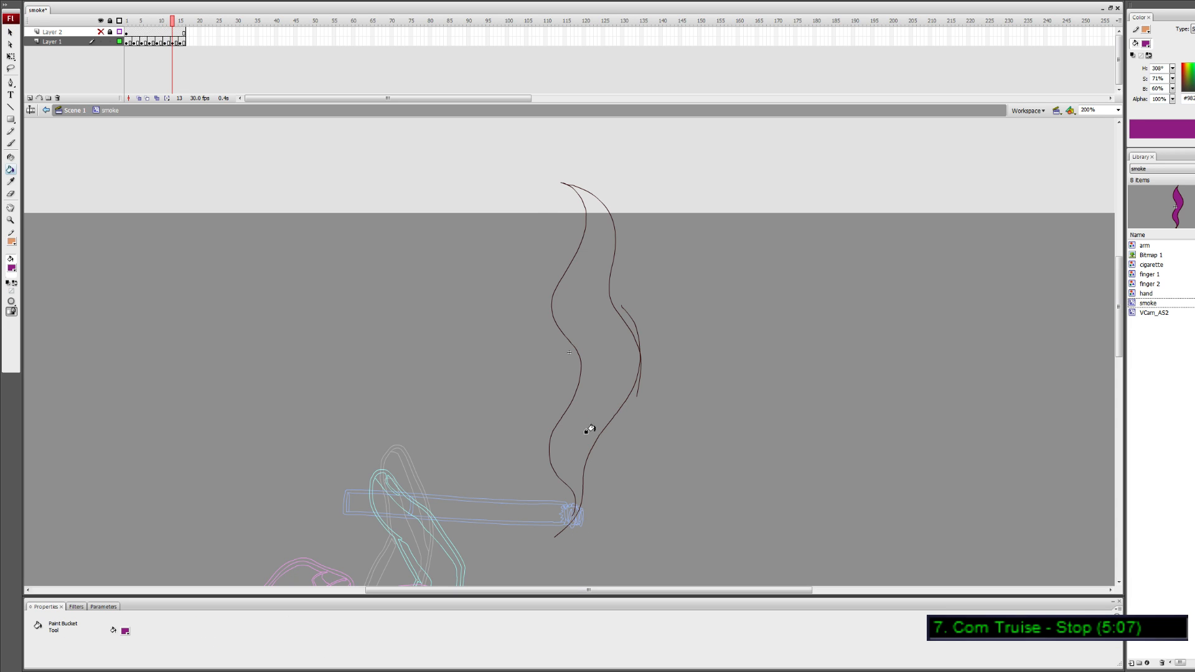
key("v")
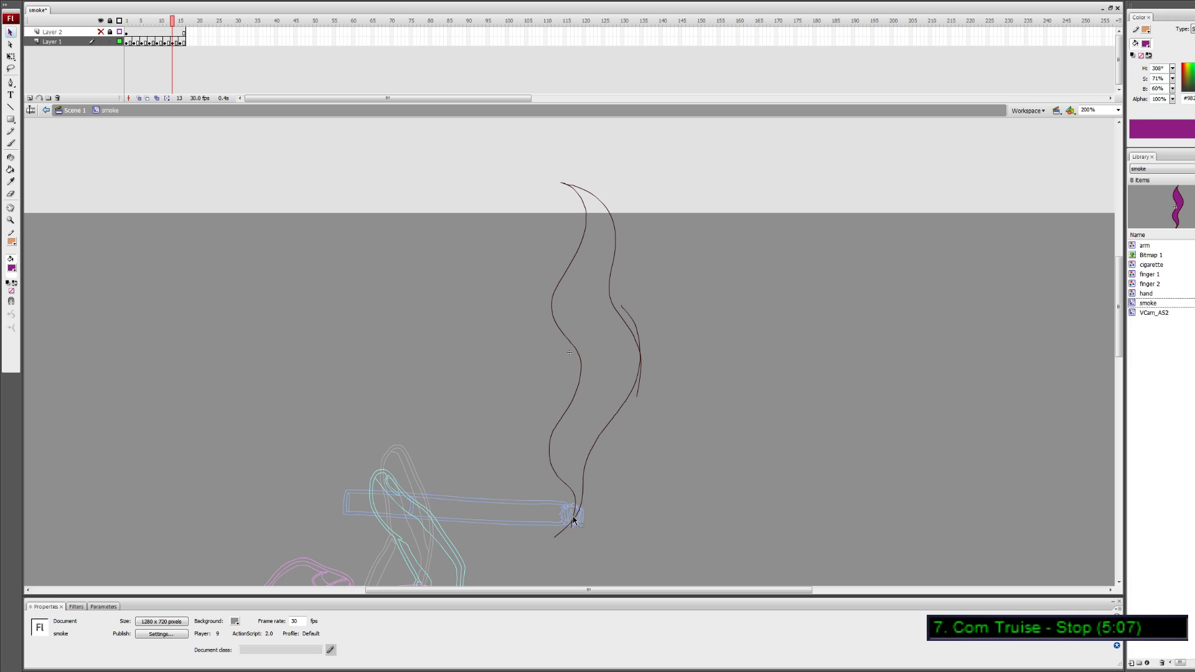
key("k")
left_click(576, 505)
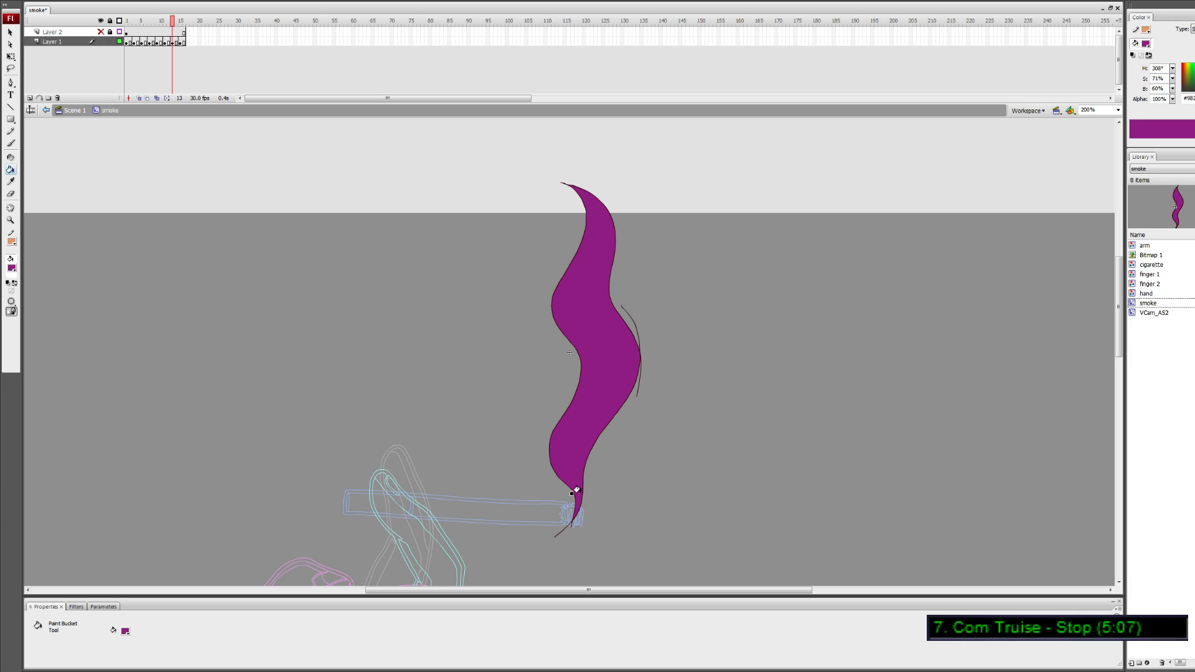
key("period")
key("period")
left_click(574, 491)
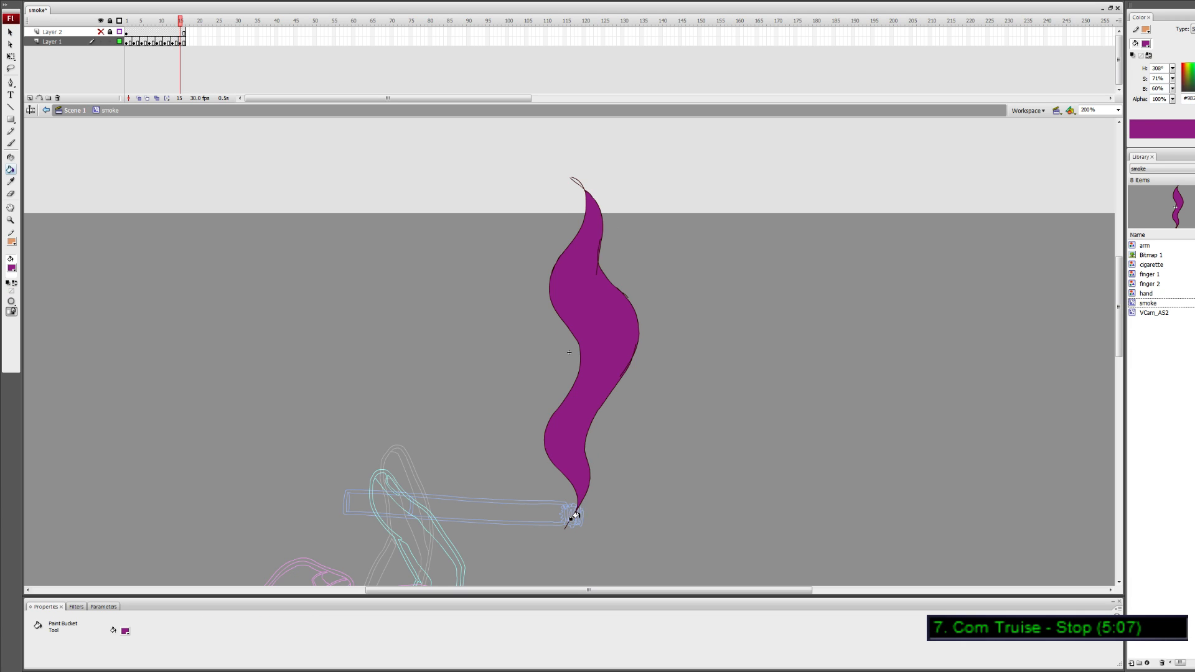
Select the lower end of the smoke shape on frame 15 and adjust it slightly with Free Transform
key("v")
left_click_drag(538, 549, 617, 444)
key("q")
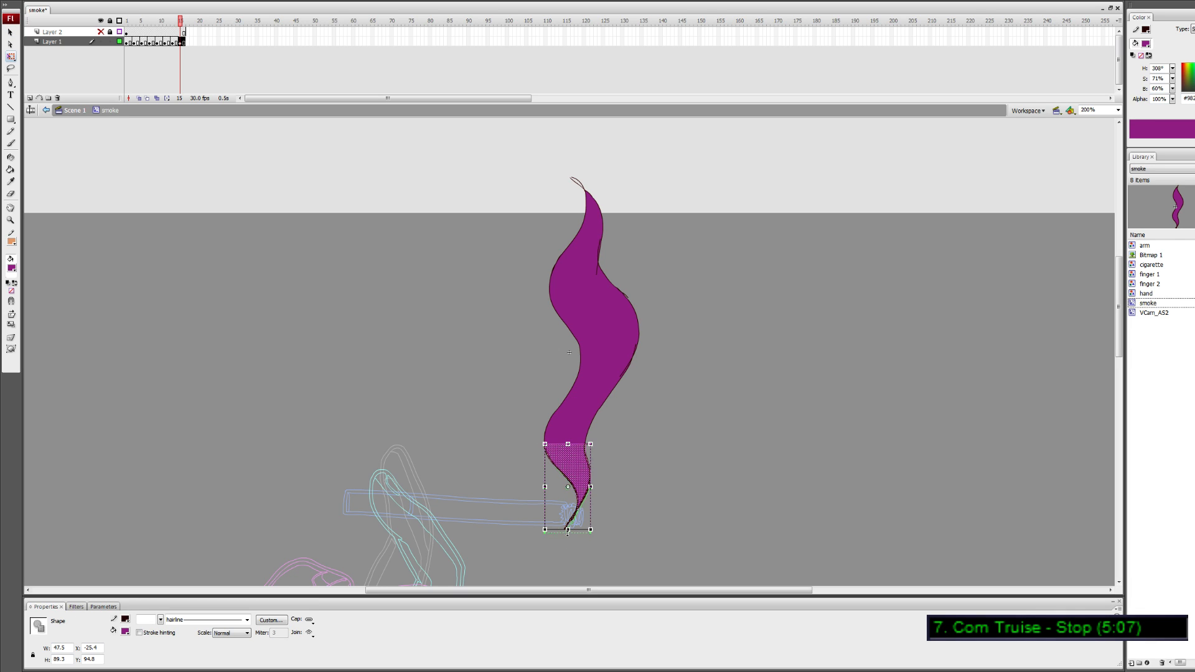
left_click(563, 548)
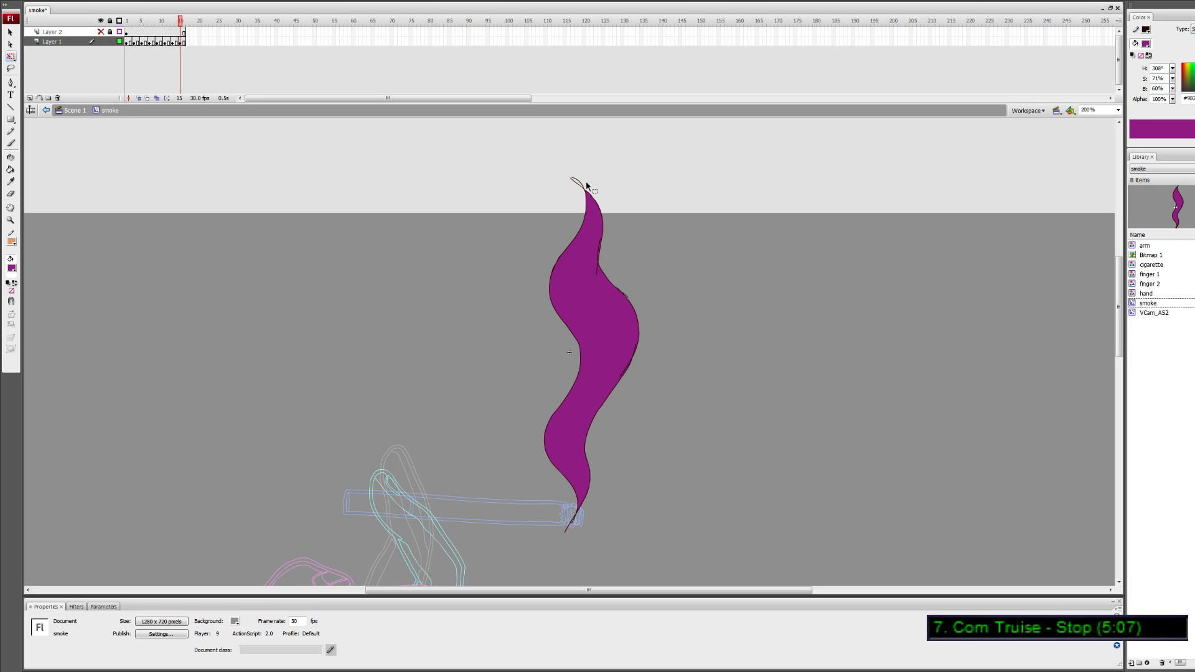
Delete the dark outlines from the smoke shapes on frames 15 and 13, keeping the purple fills
left_click(601, 268)
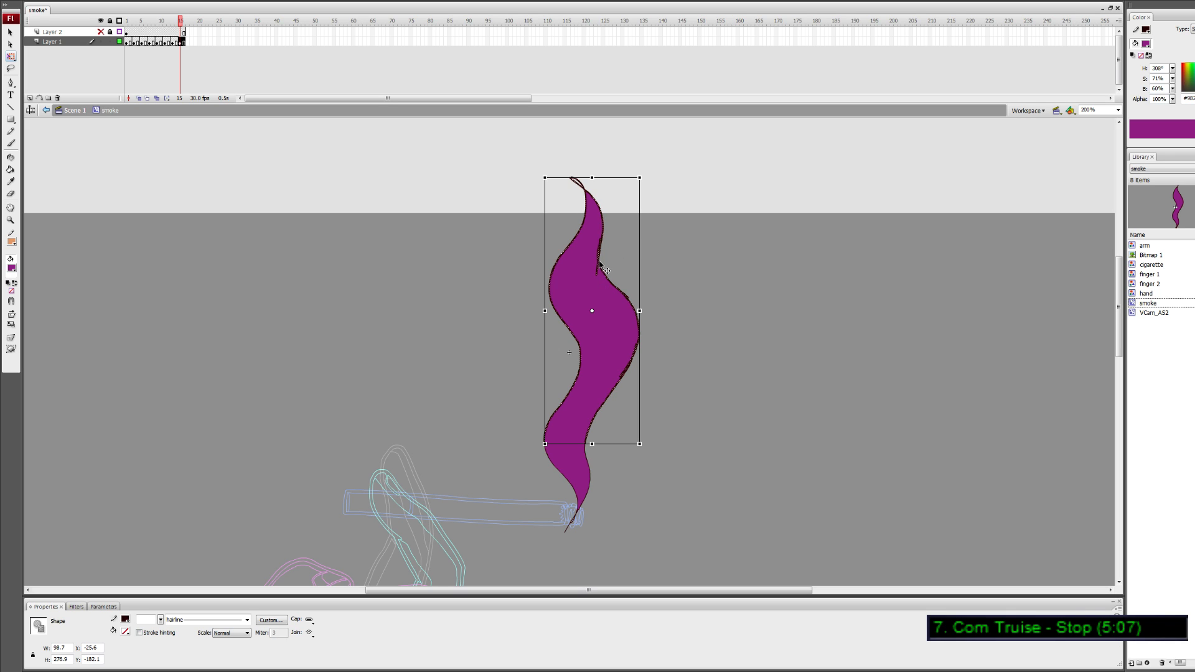
left_click(576, 523)
left_click(578, 515)
left_click(579, 557)
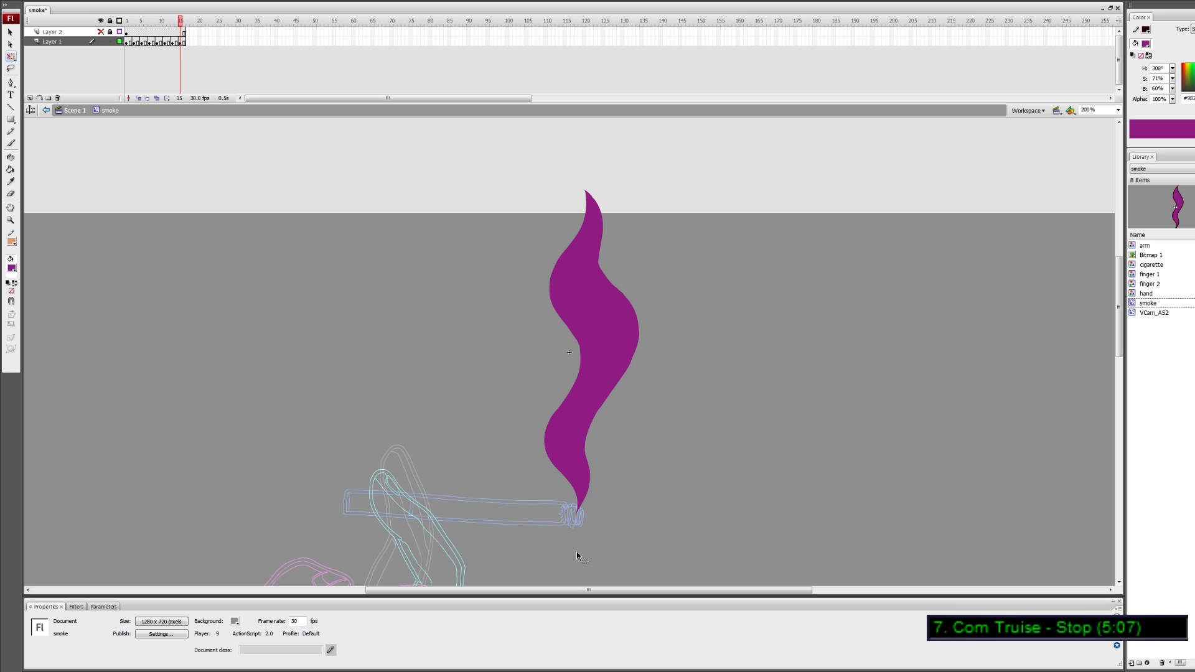
key("comma")
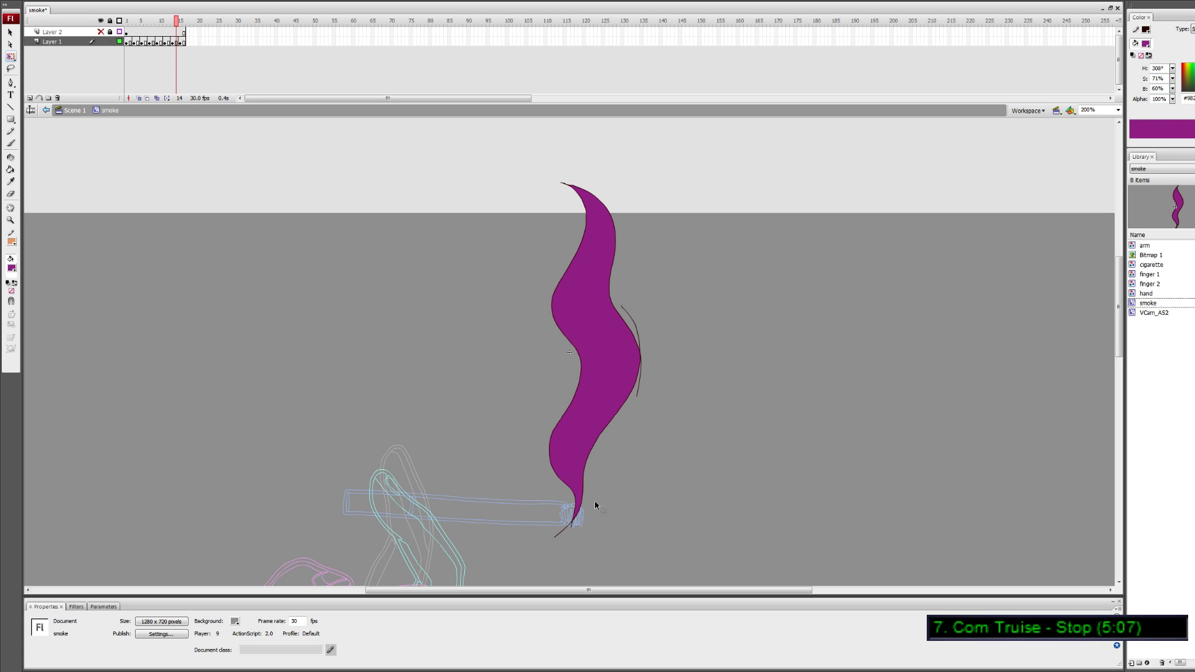
left_click(640, 360)
left_click(647, 364)
Delete the outline and stray line ends of the smoke shape on frame 11
key("comma")
key("comma")
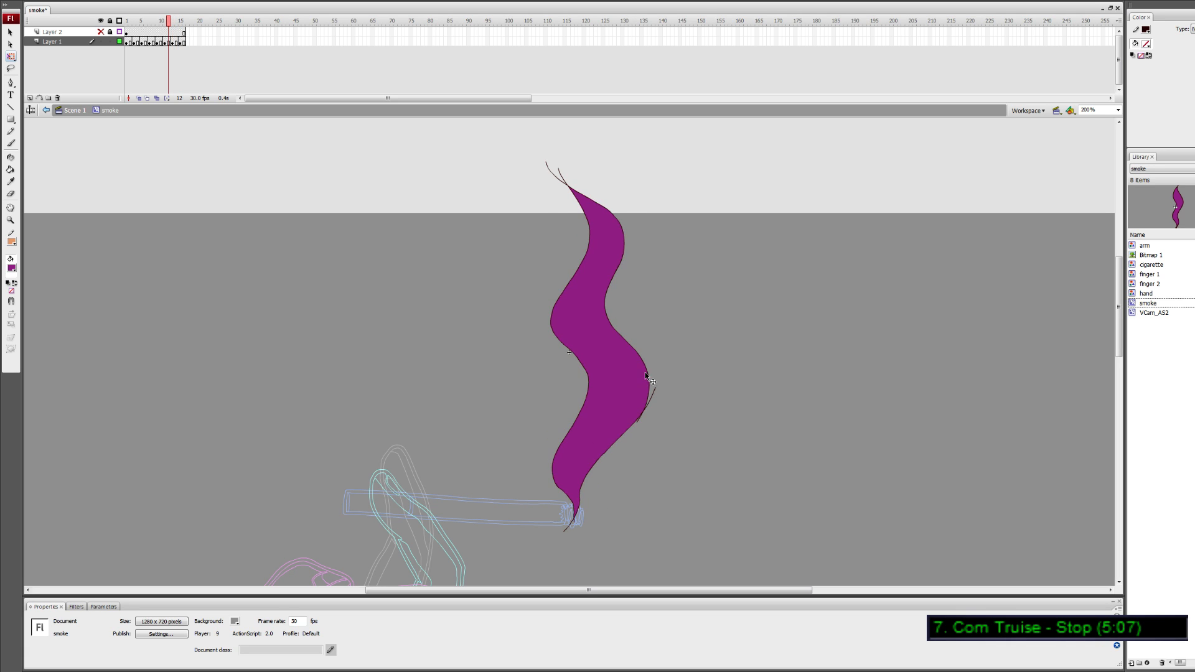
double_click(648, 405)
key("Delete")
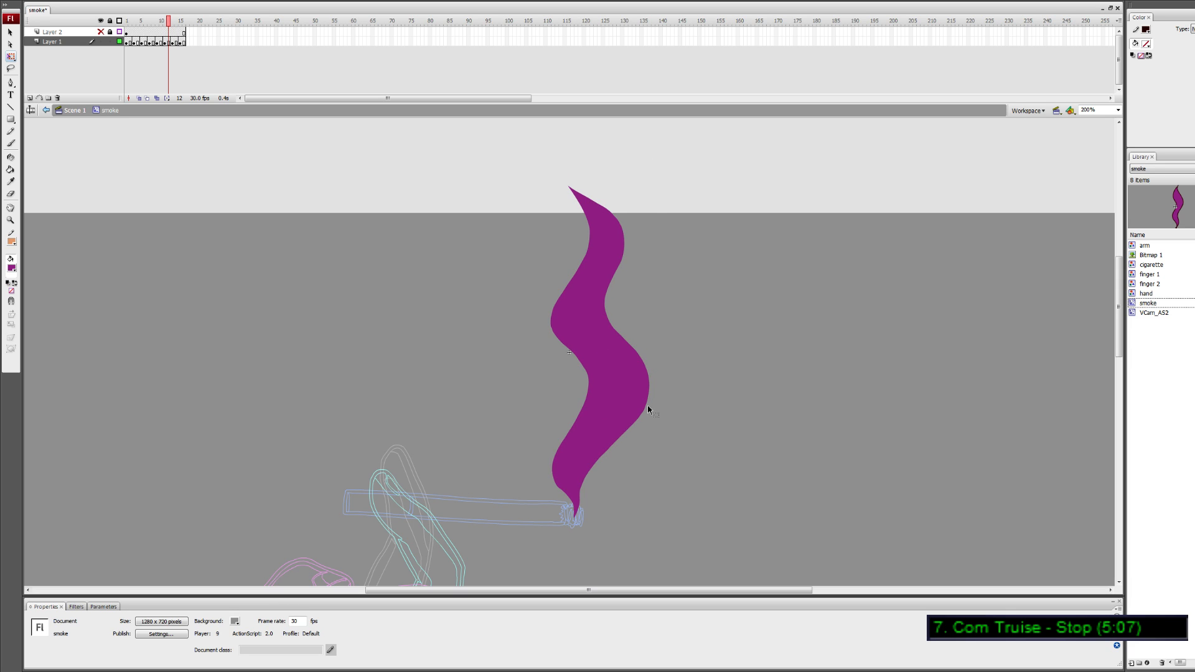
Select the whole smoke drawing on frame 9 and set its stroke colour to none
key("comma")
key("comma")
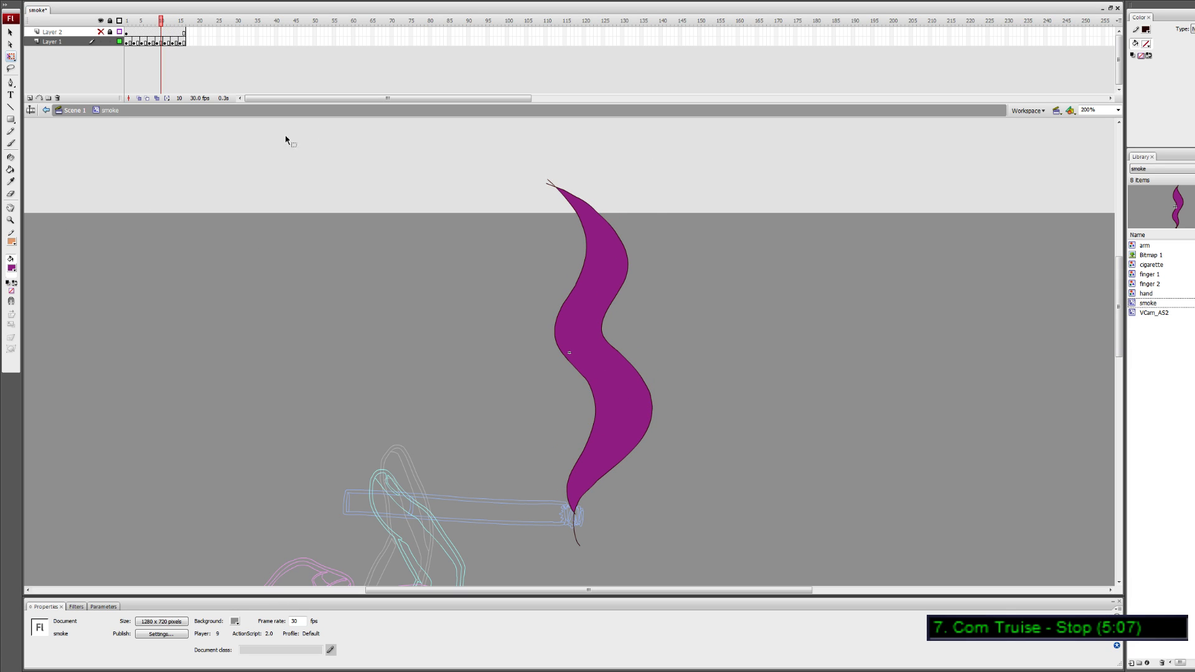
left_click_drag(286, 139, 661, 549)
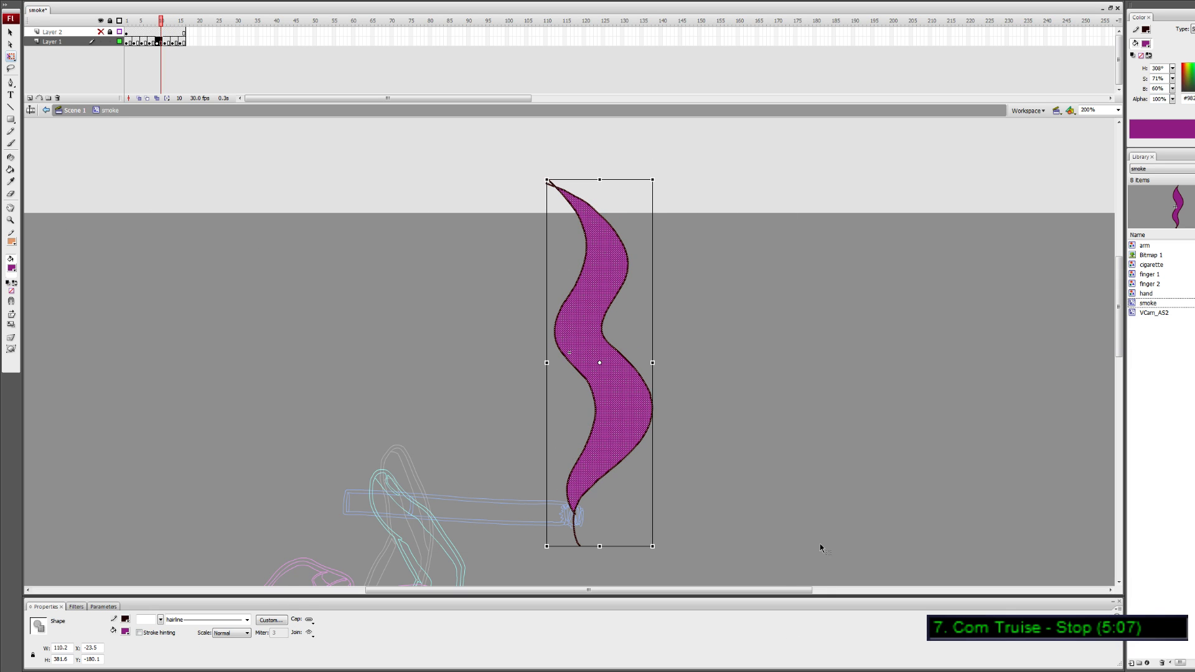
left_click(12, 243)
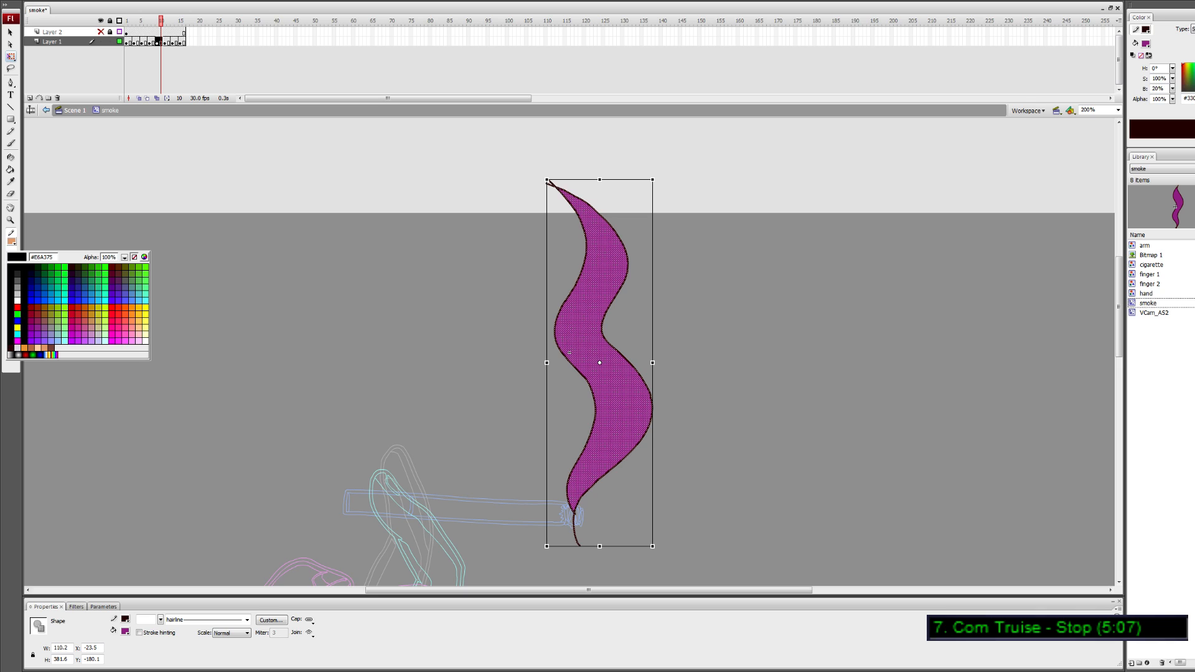
left_click(134, 257)
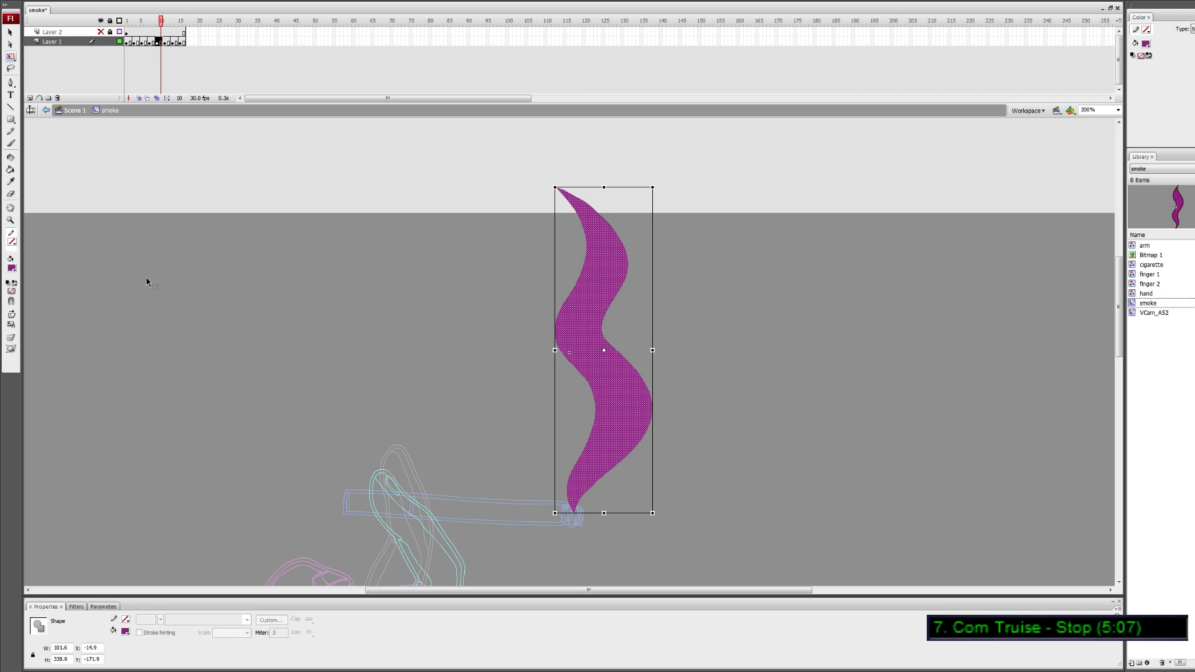
left_click(726, 417)
Delete the outline around the smoke shape on frame 7
key("comma")
key("comma")
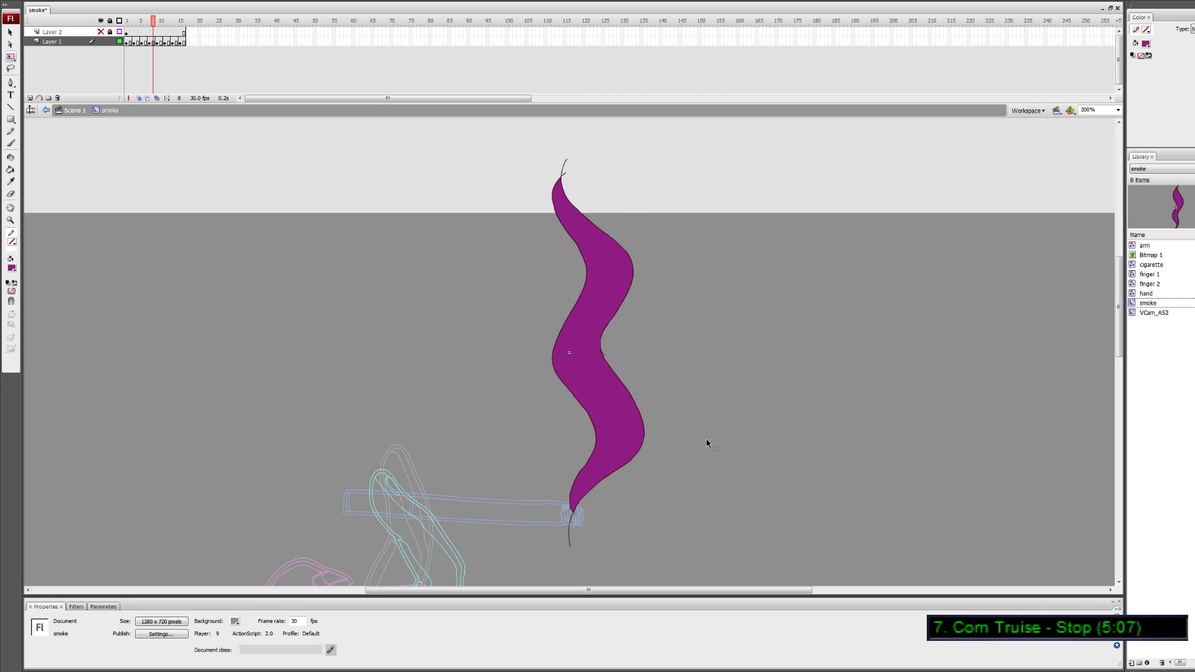
left_click(643, 449)
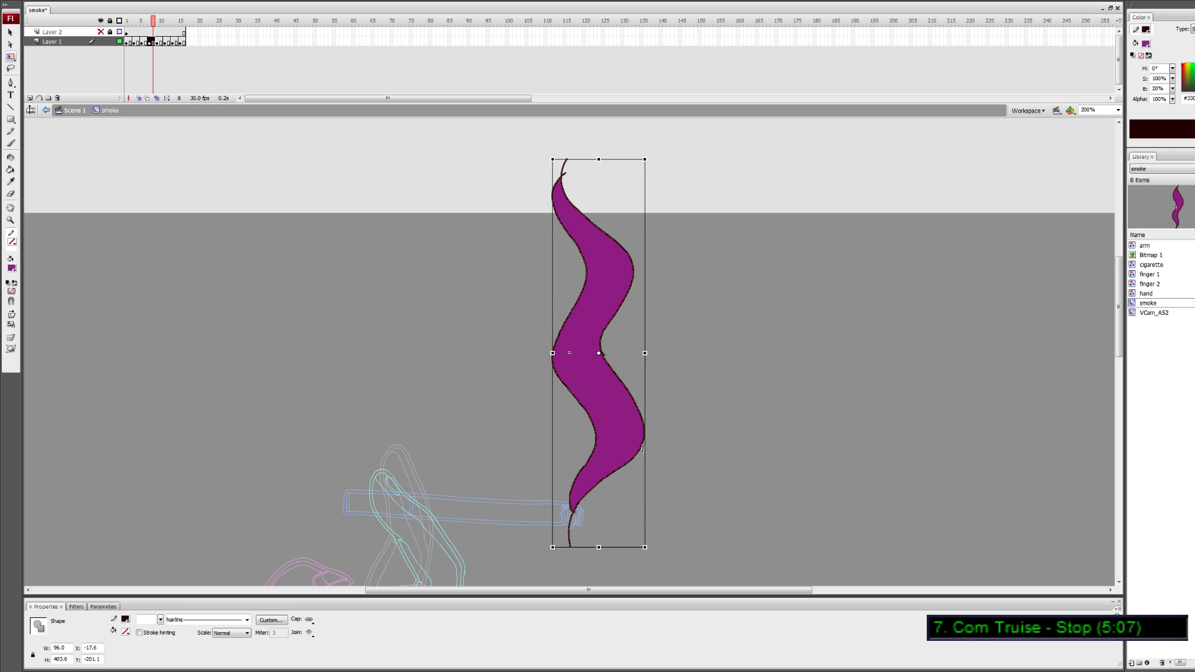
left_click(644, 424)
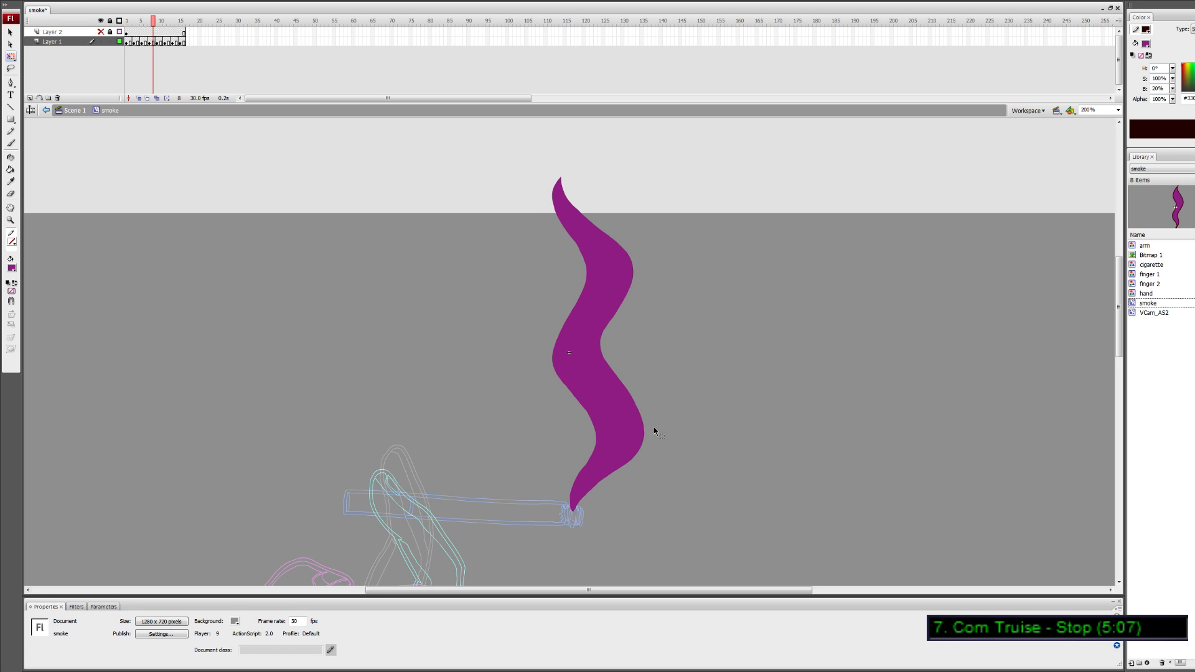
Delete all outline segments around the smoke shape on frame 5, including the small stray lines at its edge
key("comma")
key("comma")
double_click(636, 450)
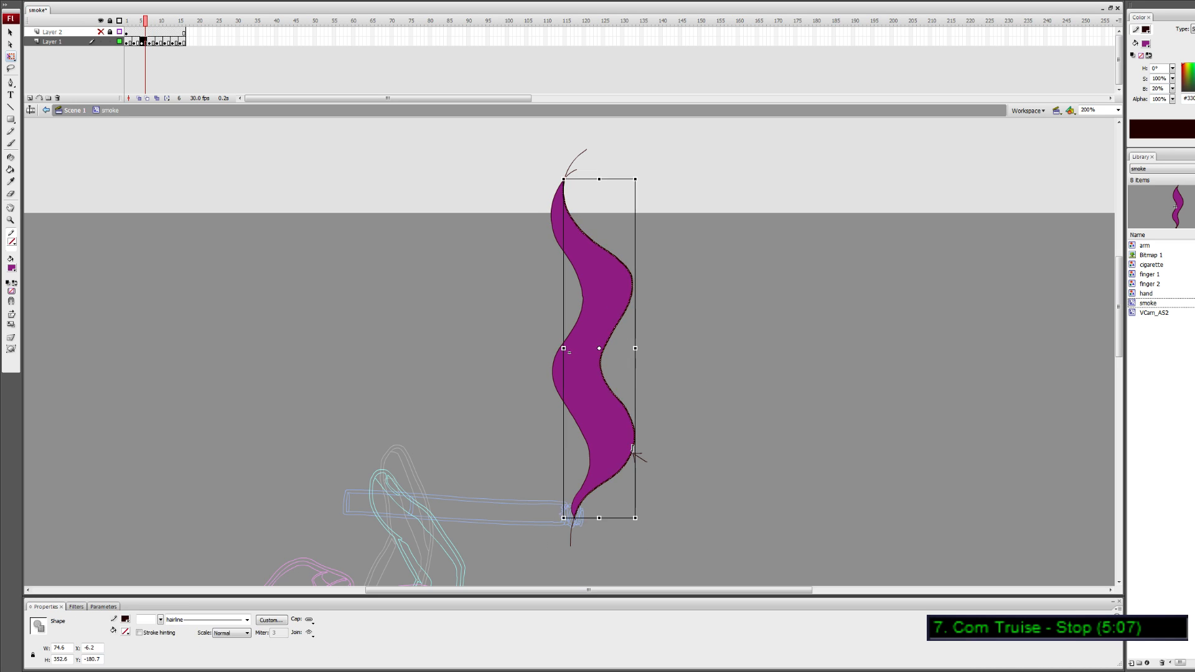
key("Delete")
left_click(636, 455)
key("Delete")
left_click(635, 454)
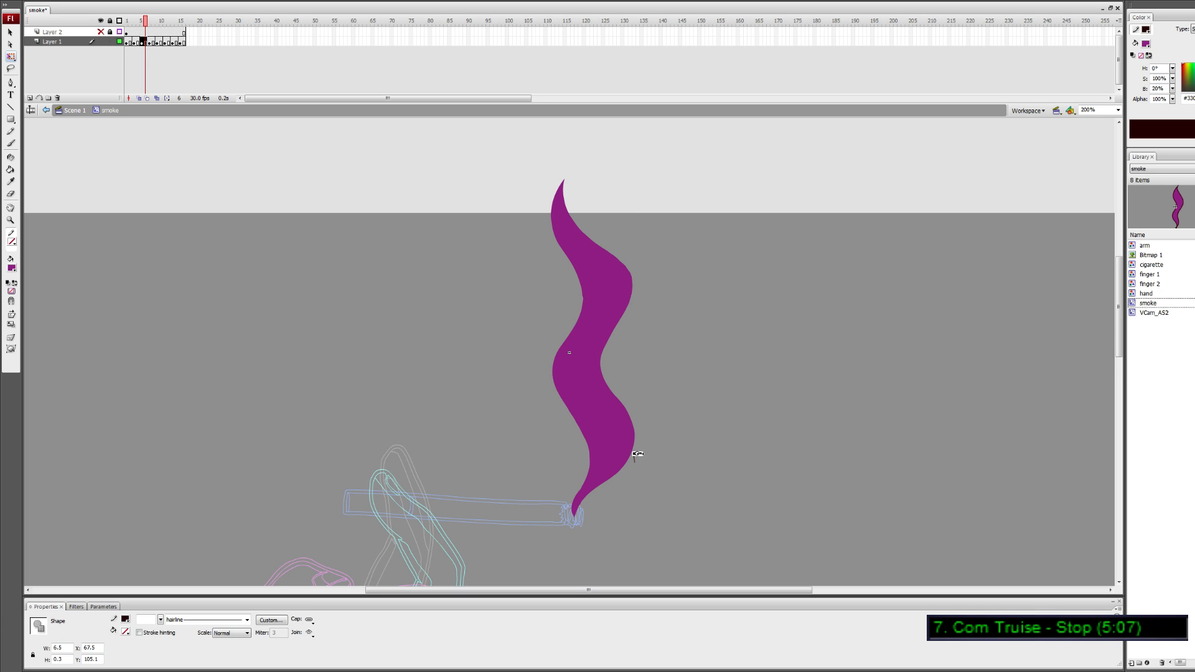
key("Delete")
Delete the outlines from the smoke shapes on frames 3 and 1
key("comma")
key("comma")
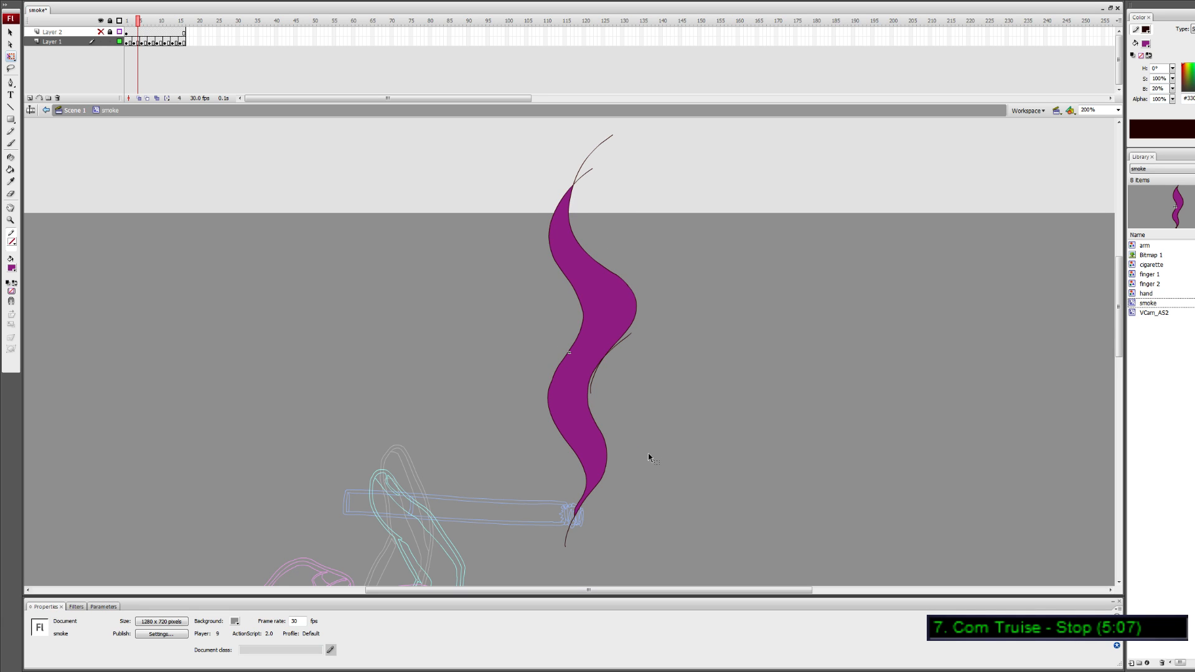
double_click(601, 361)
key("Delete")
key("comma")
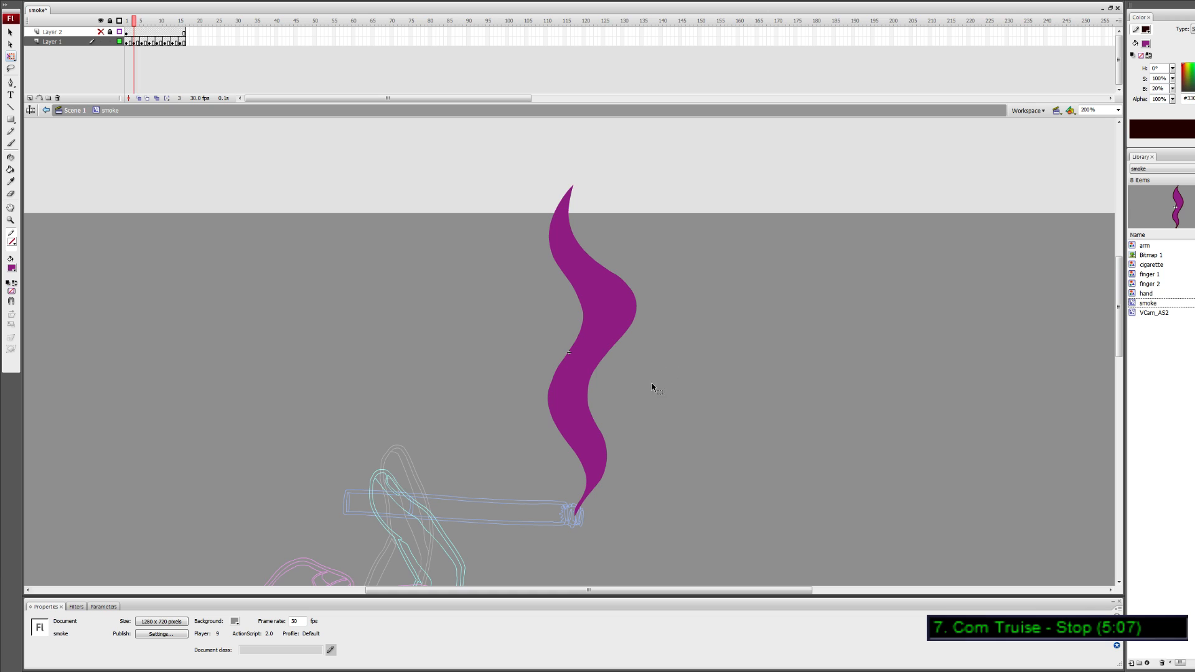
key("comma")
double_click(603, 381)
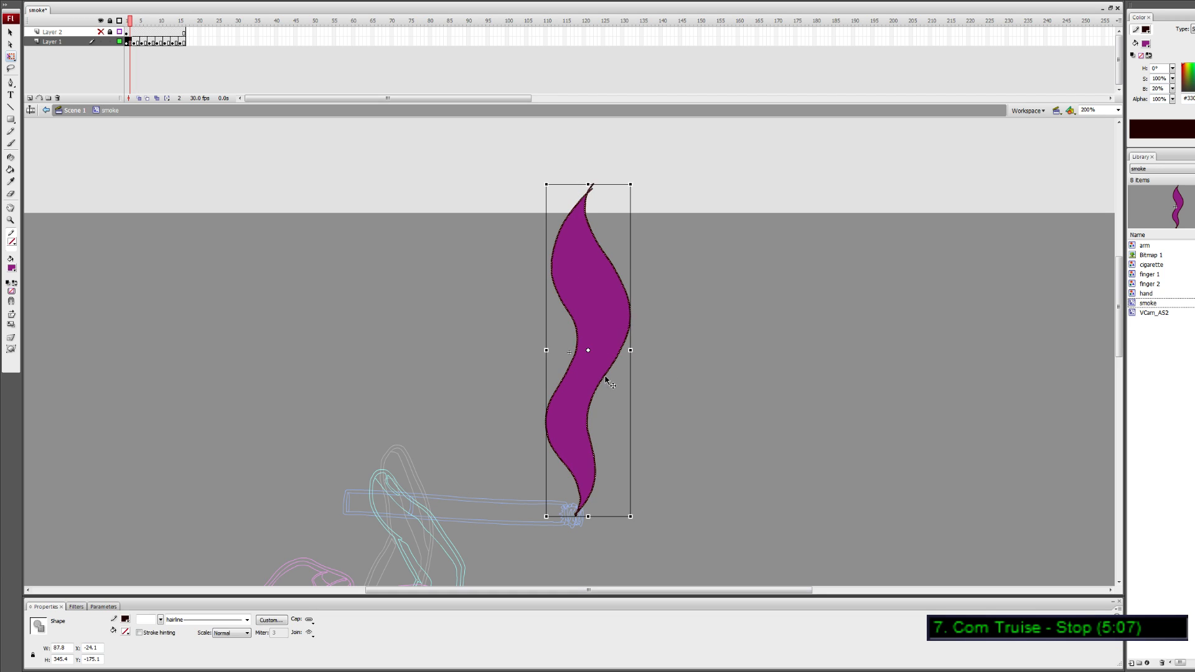
key("Delete")
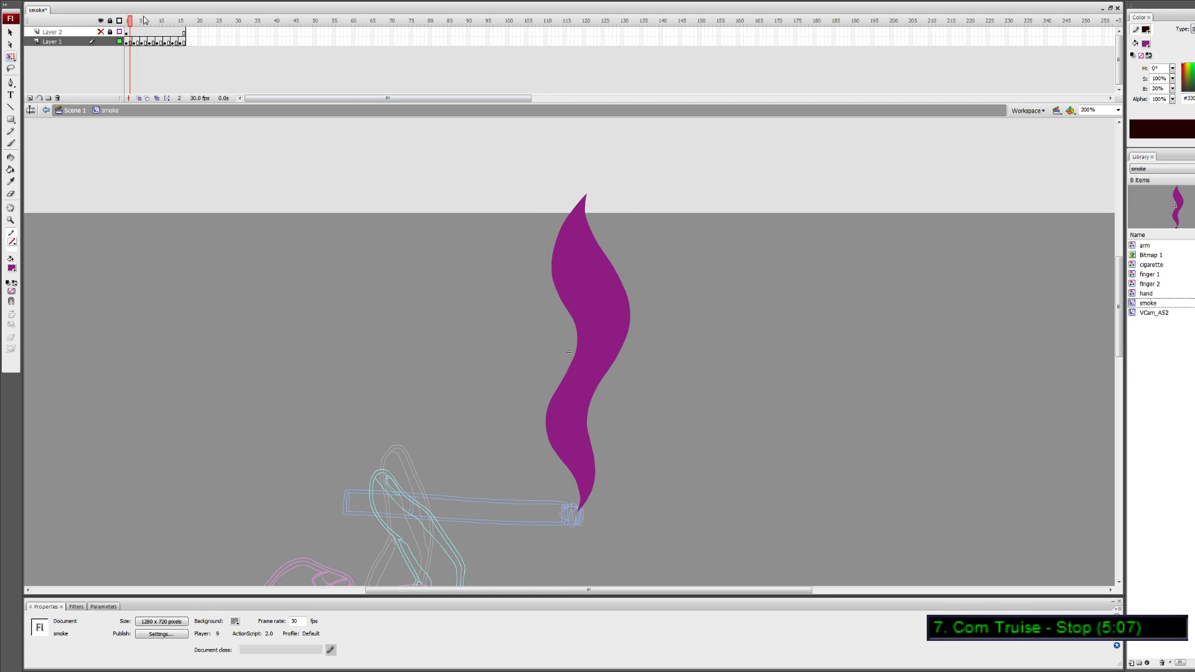
Optimize the curves of the smoke fill on frame 1 with smoothing at None and multiple passes
mouse_move(134, 24)
left_mouse_down()
mouse_move(207, 23)
mouse_move(134, 12)
mouse_move(195, 5)
mouse_move(126, 18)
left_mouse_up()
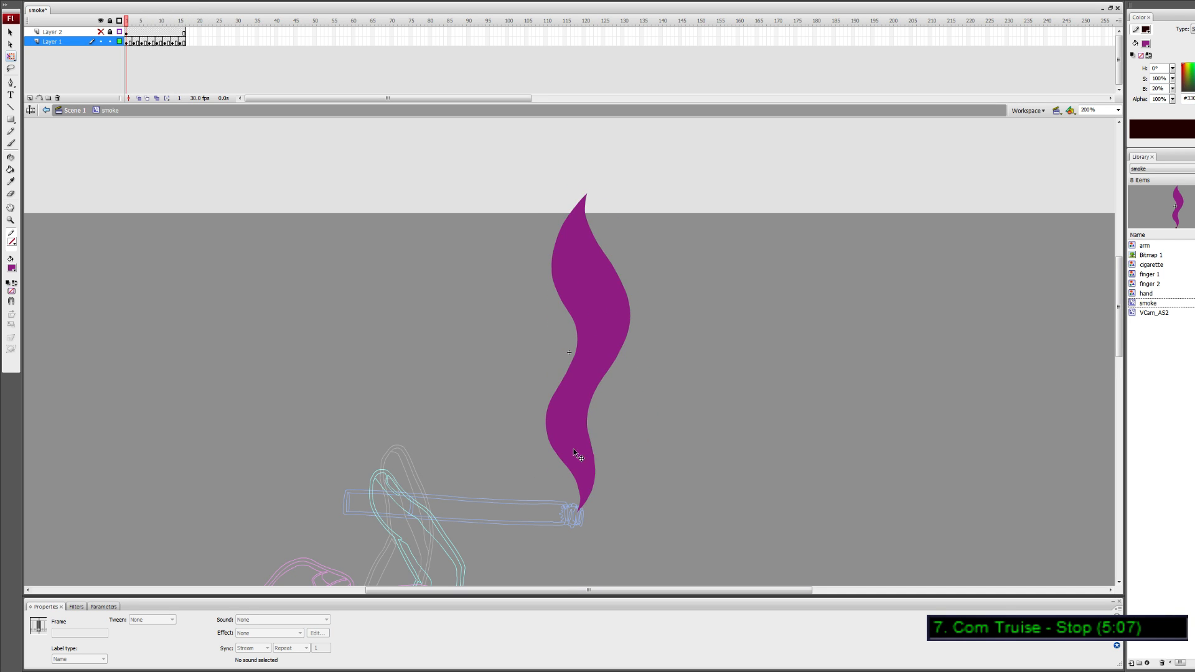
left_click(620, 347)
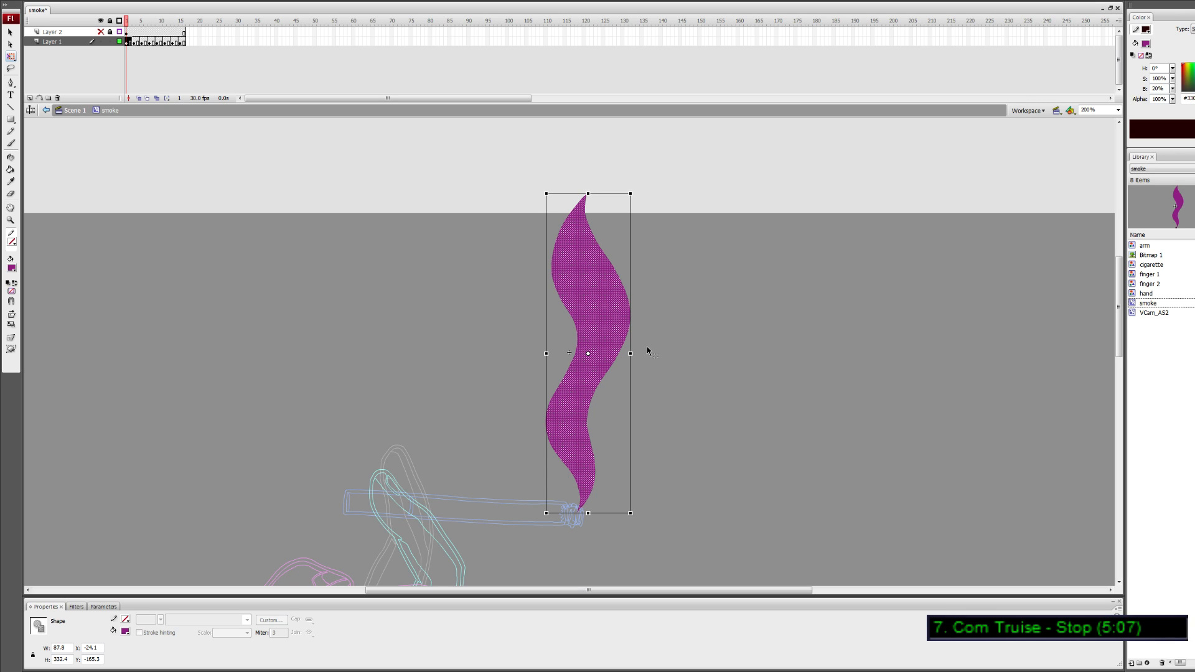
key("ctrl+alt+shift+c")
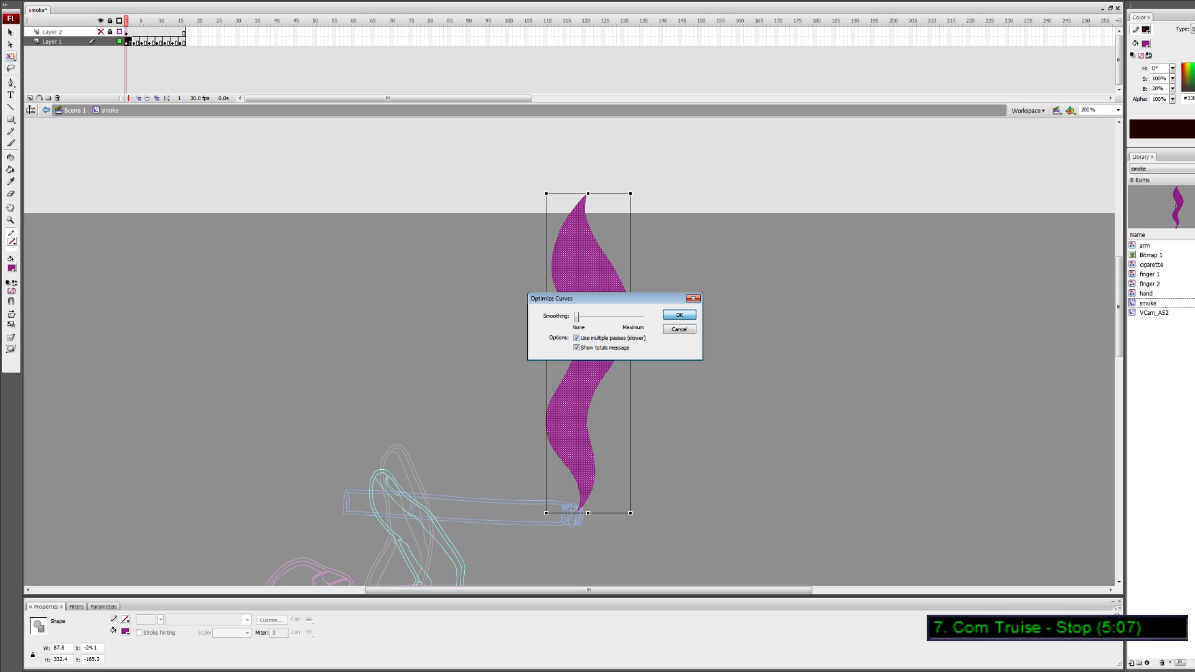
left_click(680, 314)
key("Return")
Optimize the curves of the smoke fill on frame 3 with the same settings
left_click(134, 20)
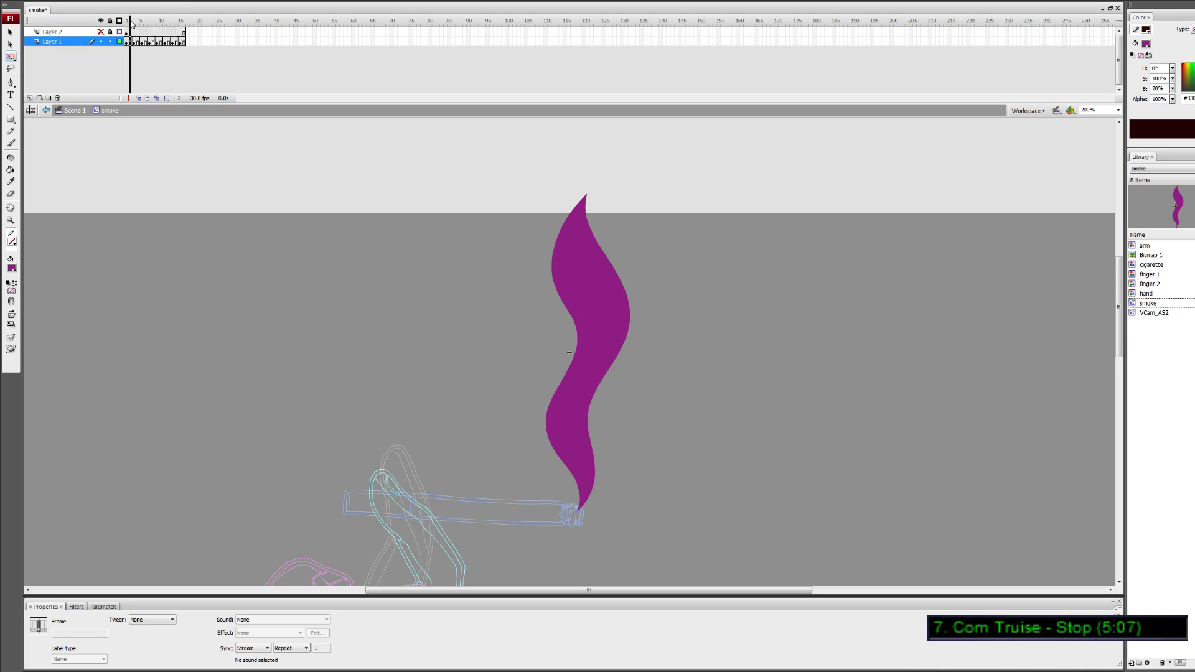
left_click(630, 328)
key("ctrl+alt+shift+c")
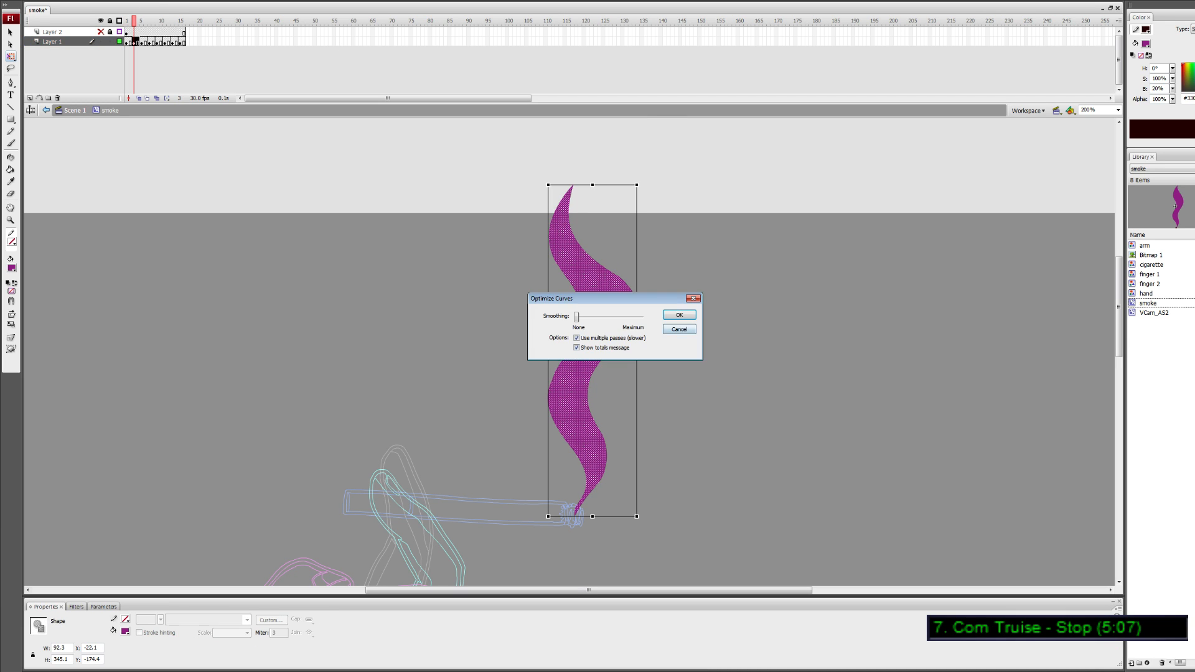
key("Return")
left_click(661, 362)
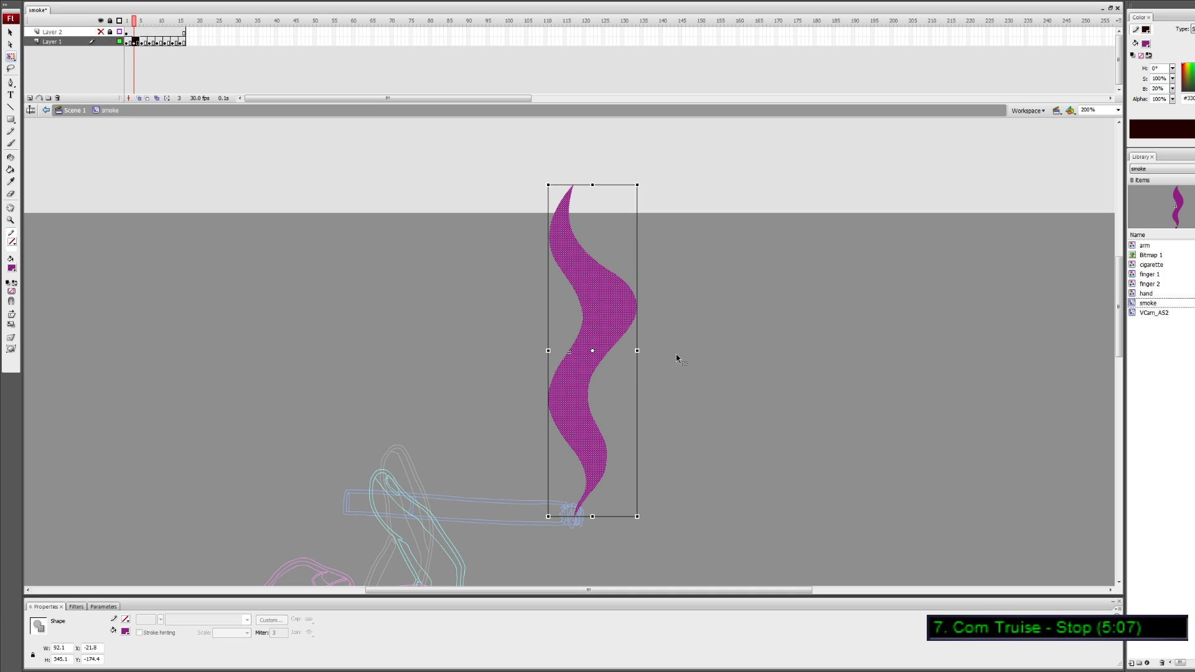
Optimize the curves of the smoke fill on frame 5 with the same settings
left_click(138, 20)
left_click(142, 21)
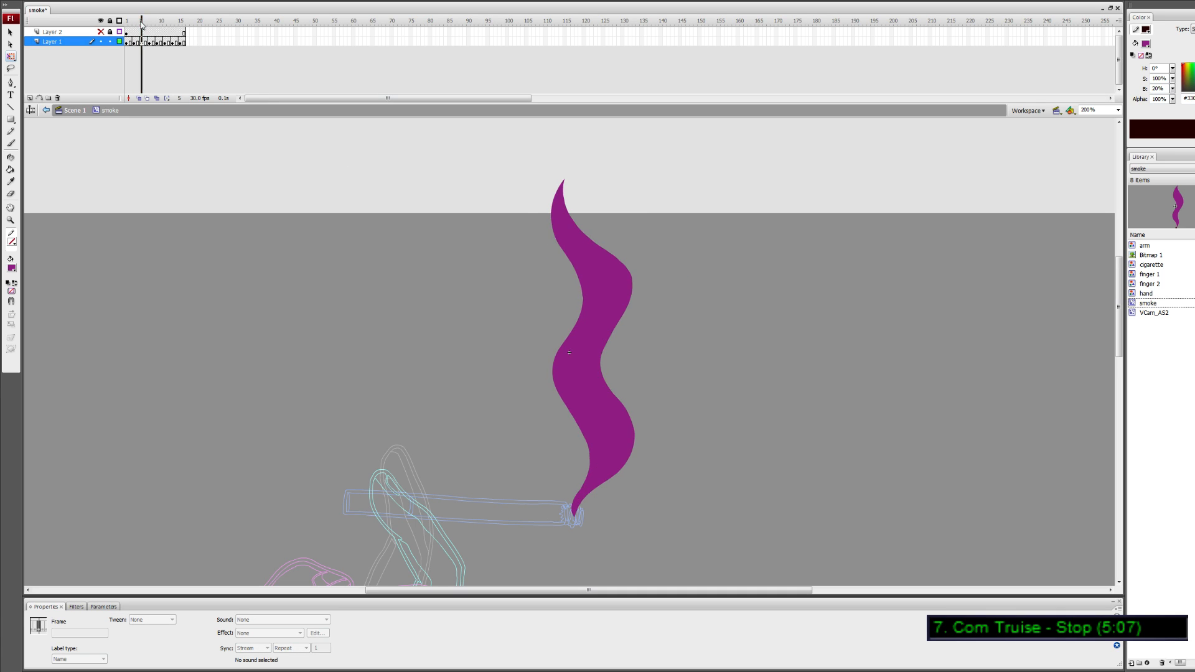
left_click(615, 303)
key("ctrl+alt+shift+c")
key("Return")
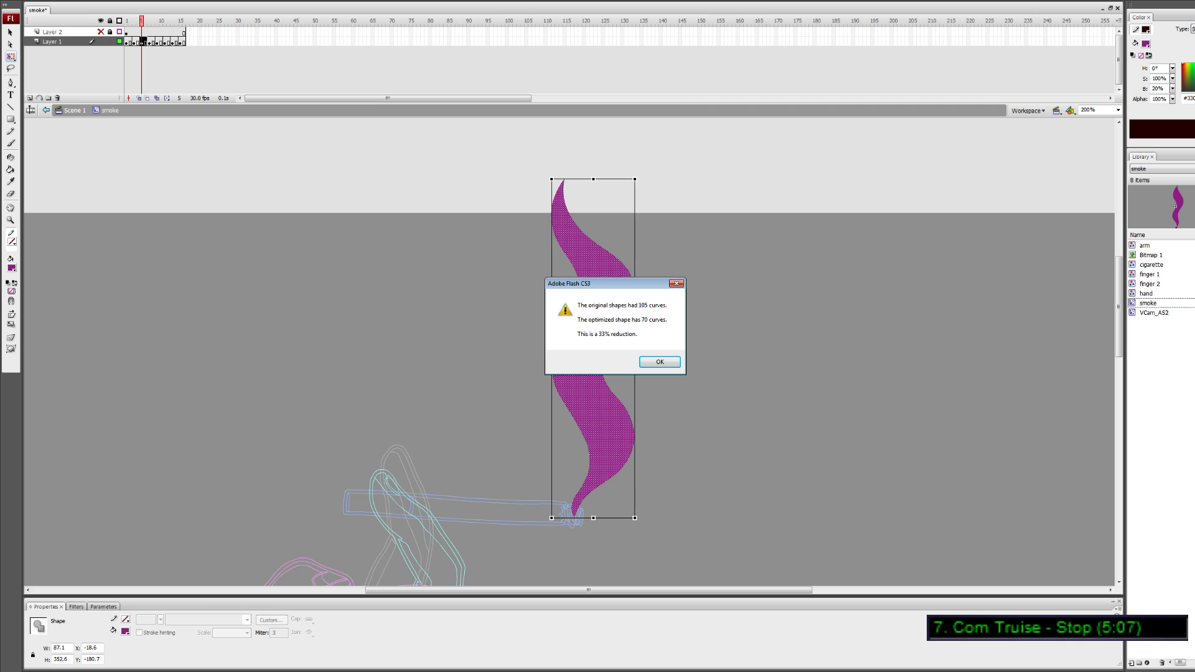
left_click(669, 358)
left_click(249, 240)
Optimize the curves of the smoke fill on frame 7 with the same settings
left_click(149, 20)
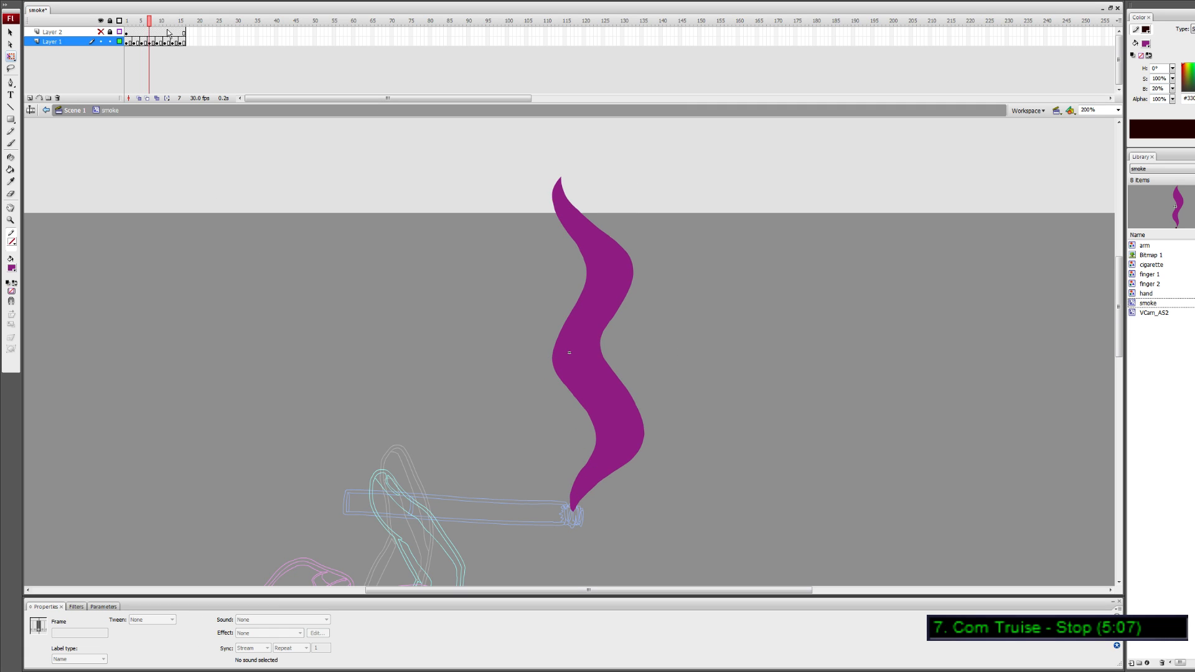
left_click(606, 315)
key("ctrl+alt+shift+c")
key("Return")
left_click(660, 362)
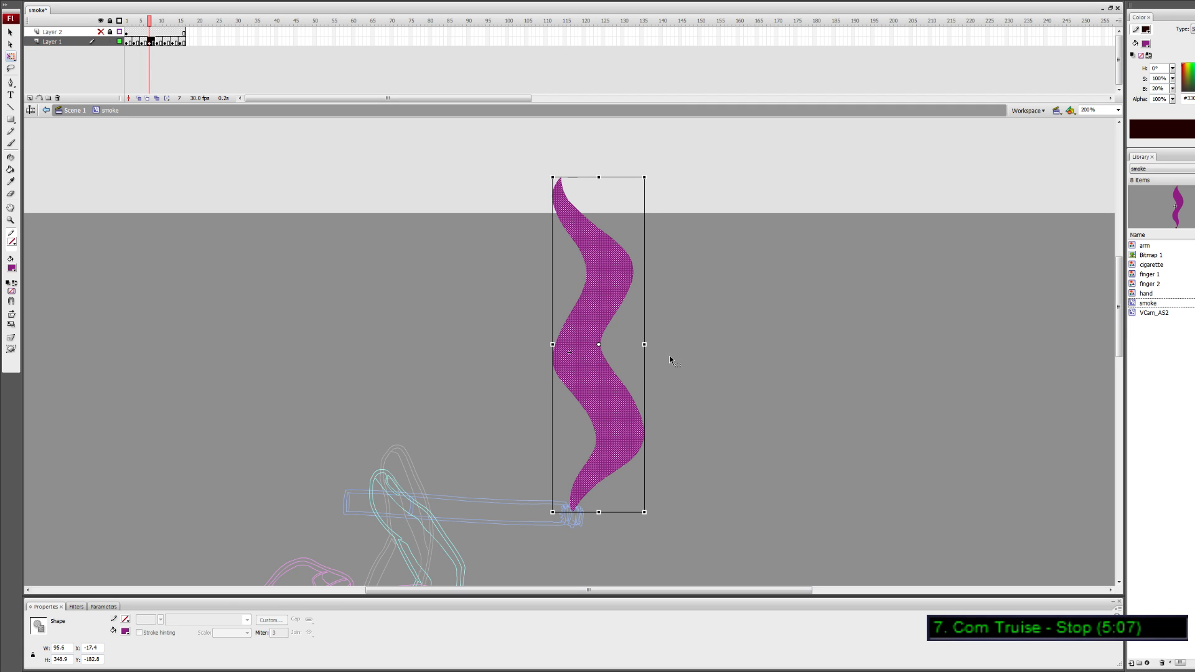
left_click_drag(386, 261, 362, 298)
Optimize the curves of the smoke fill on frame 9 with the same settings
left_click(158, 21)
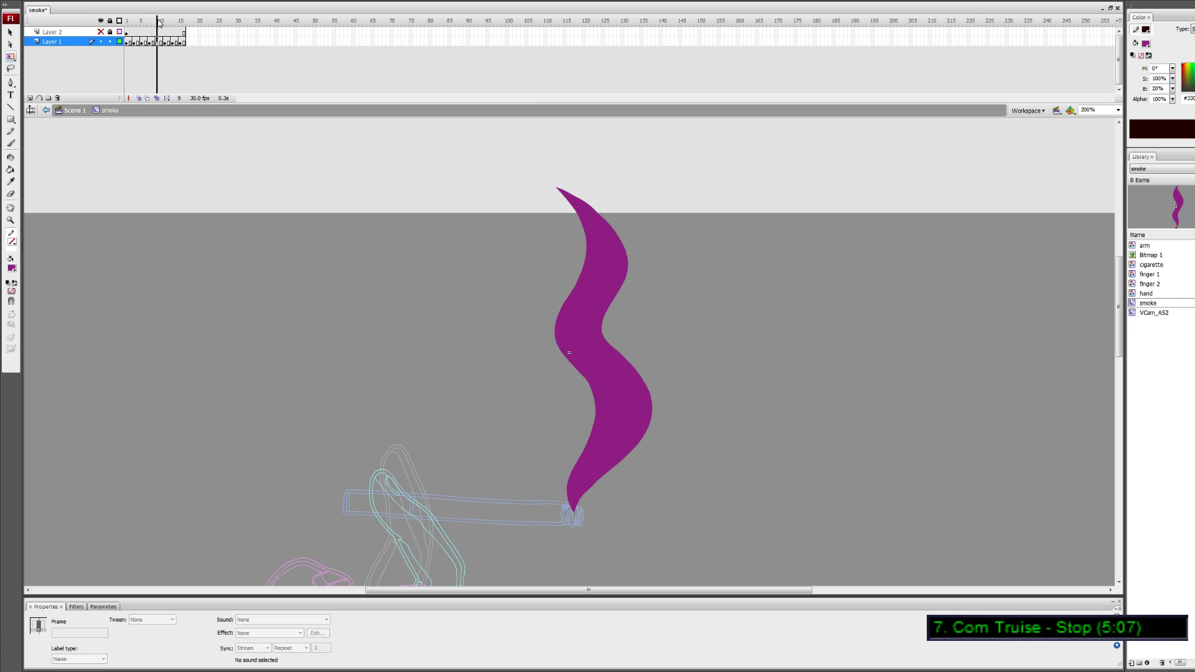
left_click(600, 317)
key("ctrl+alt+shift+c")
key("Return")
key("Return")
left_click(388, 494)
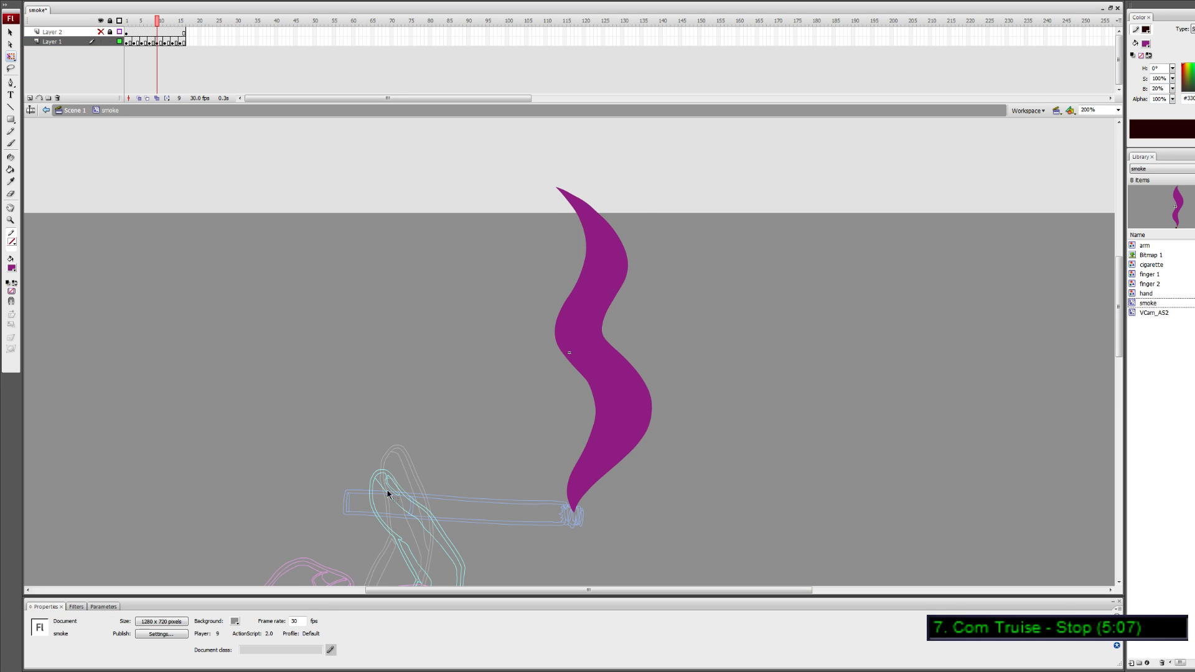
Optimize the curves of the smoke fill on frame 11 with the same settings
left_click(165, 22)
left_click(612, 349)
key("ctrl+alt+shift+c")
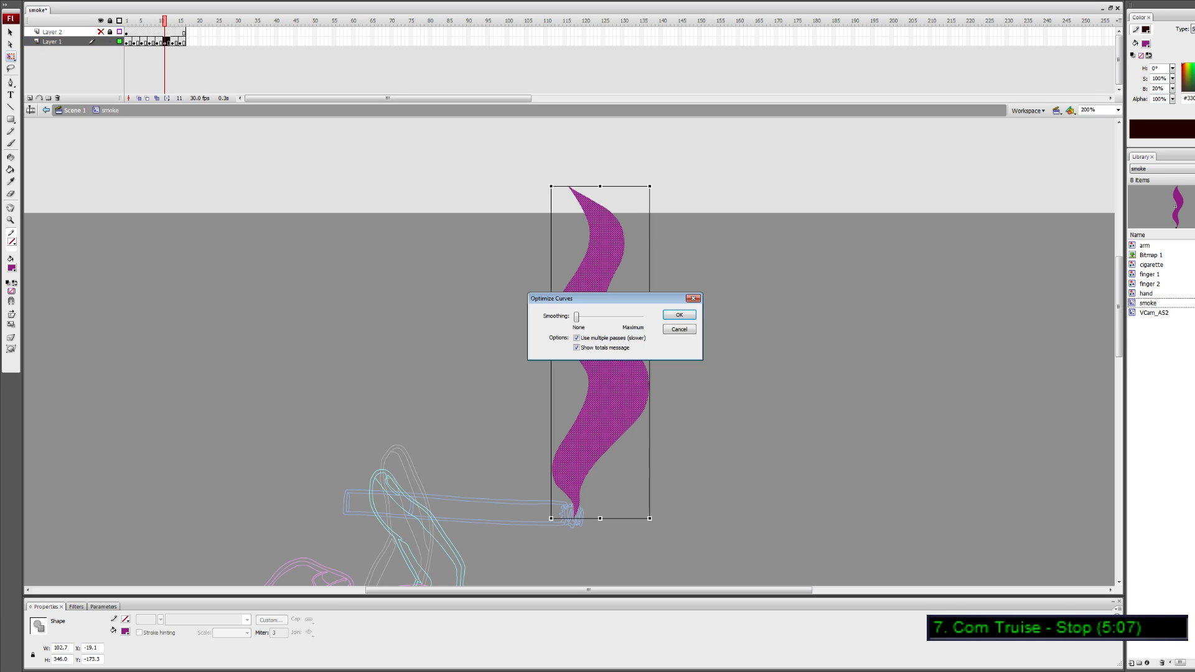
key("Return")
key("Return")
left_click(443, 307)
Optimize the curves of the smoke fill on frame 13 with the same settings
left_click(173, 41)
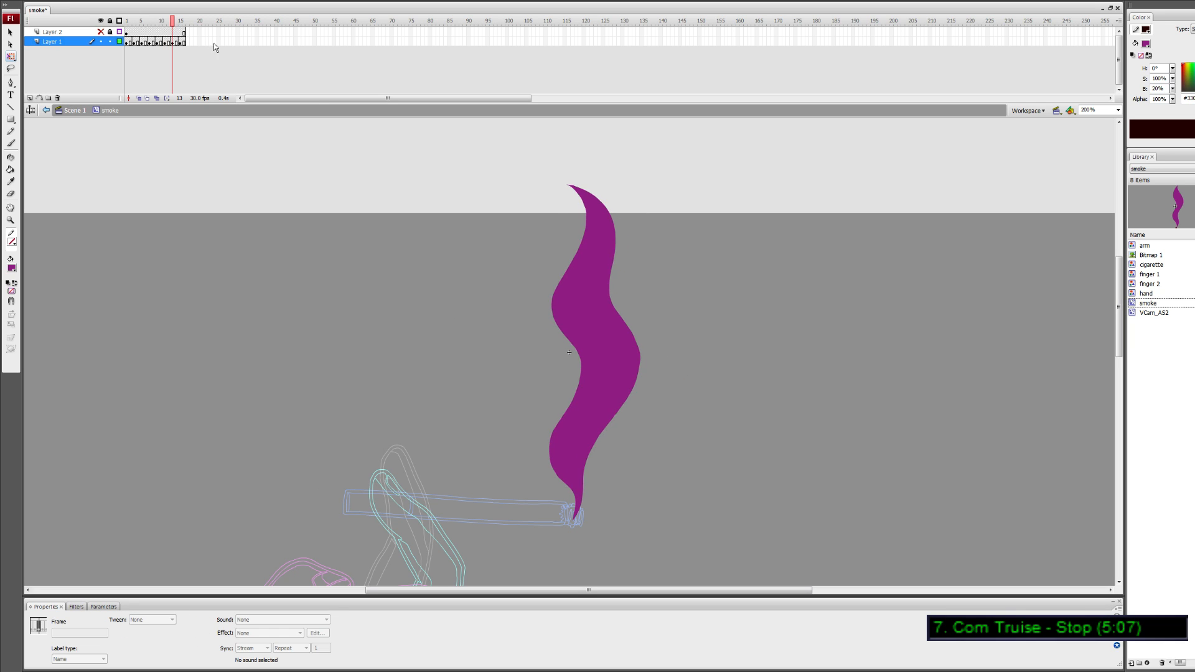
left_click(597, 324)
key("ctrl+alt+shift+c")
key("Return")
key("Return")
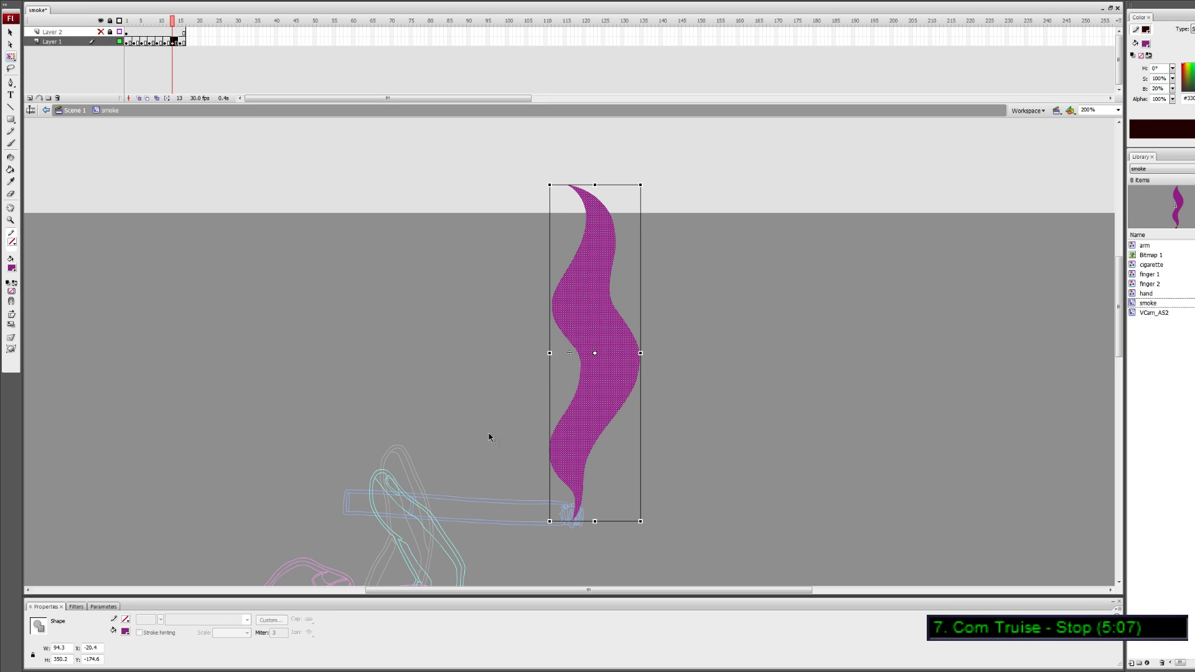
left_click(370, 527)
Optimize the curves of the smoke fill on frame 15 with the same settings and deselect it
left_click(180, 23)
left_click(594, 315)
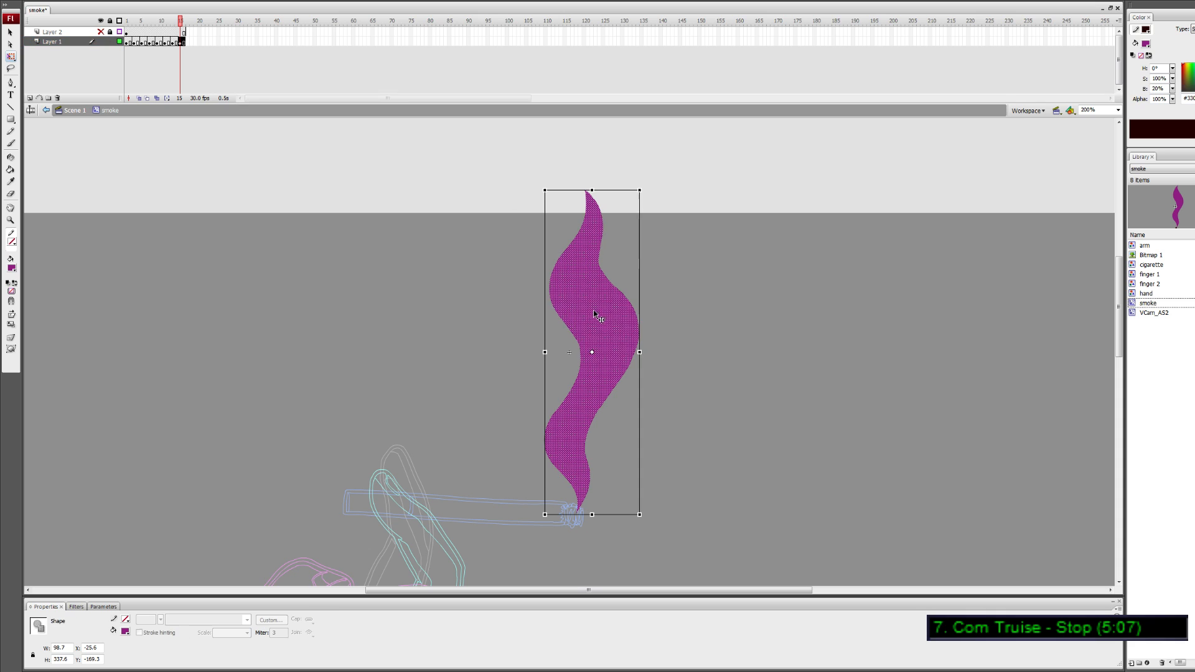
key("ctrl+alt+shift+c")
key("Return")
key("Return")
left_click(689, 391)
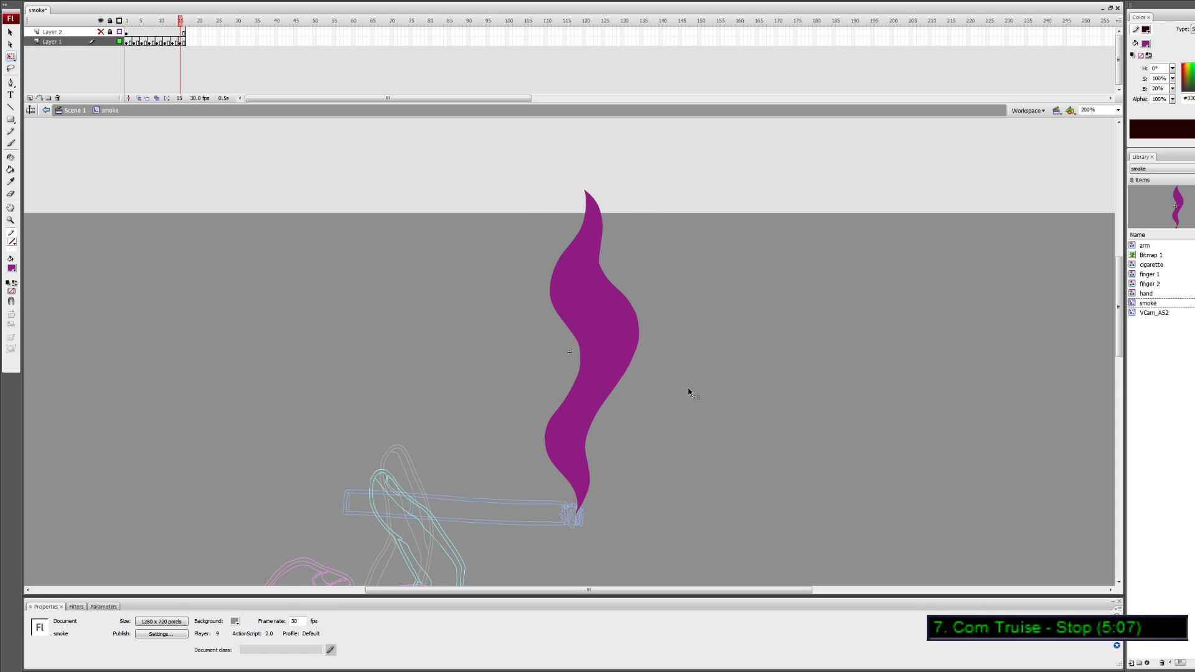
Return to the main scene and extend all layers' frames to frame 174
mouse_move(184, 21)
left_mouse_down()
mouse_move(117, 21)
mouse_move(185, 21)
left_mouse_up()
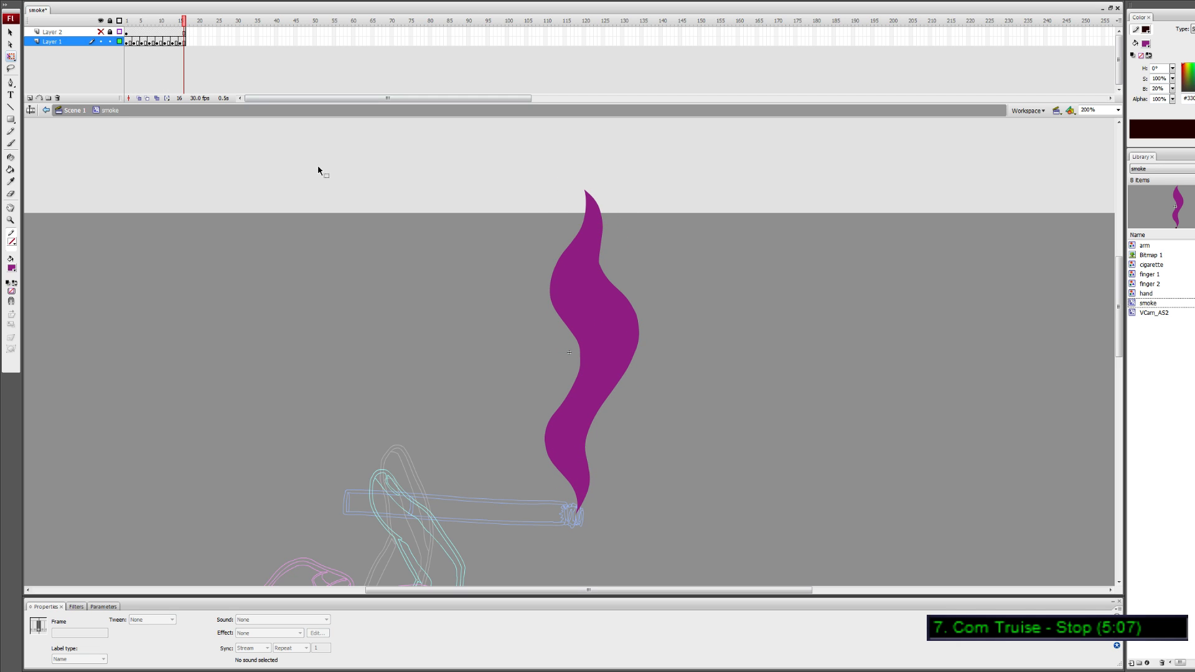
double_click(680, 364)
key("ctrl+minus")
key("ctrl+minus")
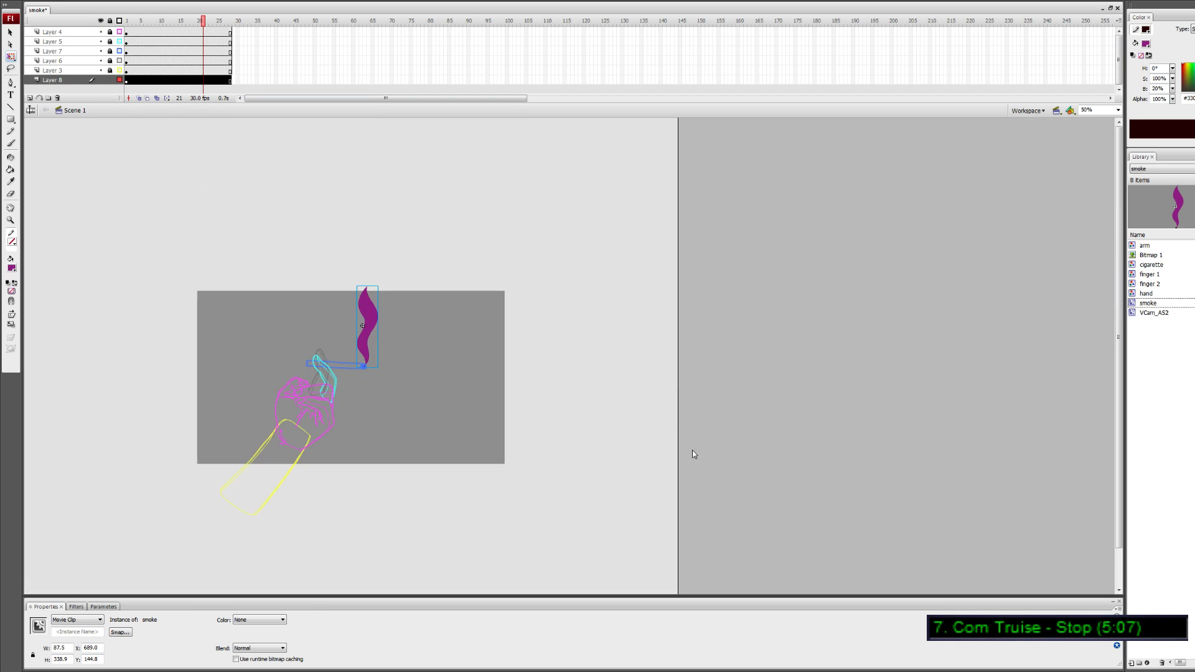
left_click_drag(478, 117, 475, 180)
left_click_drag(252, 81, 791, 33)
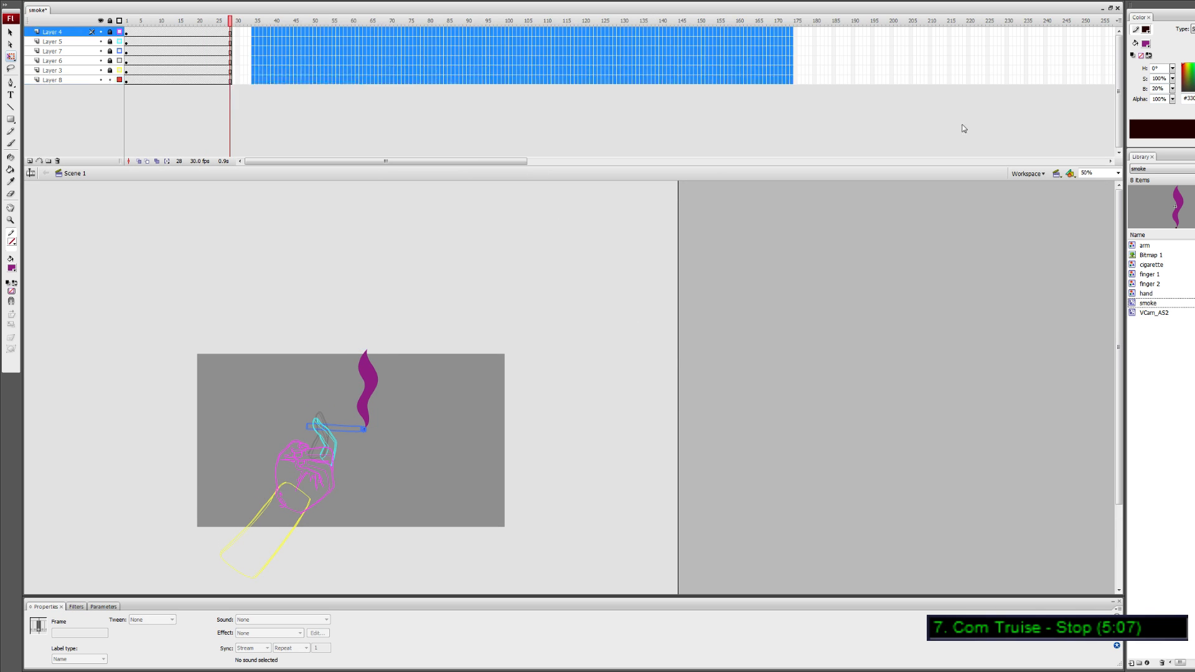
key("F5")
left_click_drag(526, 263, 503, 261)
left_click_drag(370, 165, 350, 110)
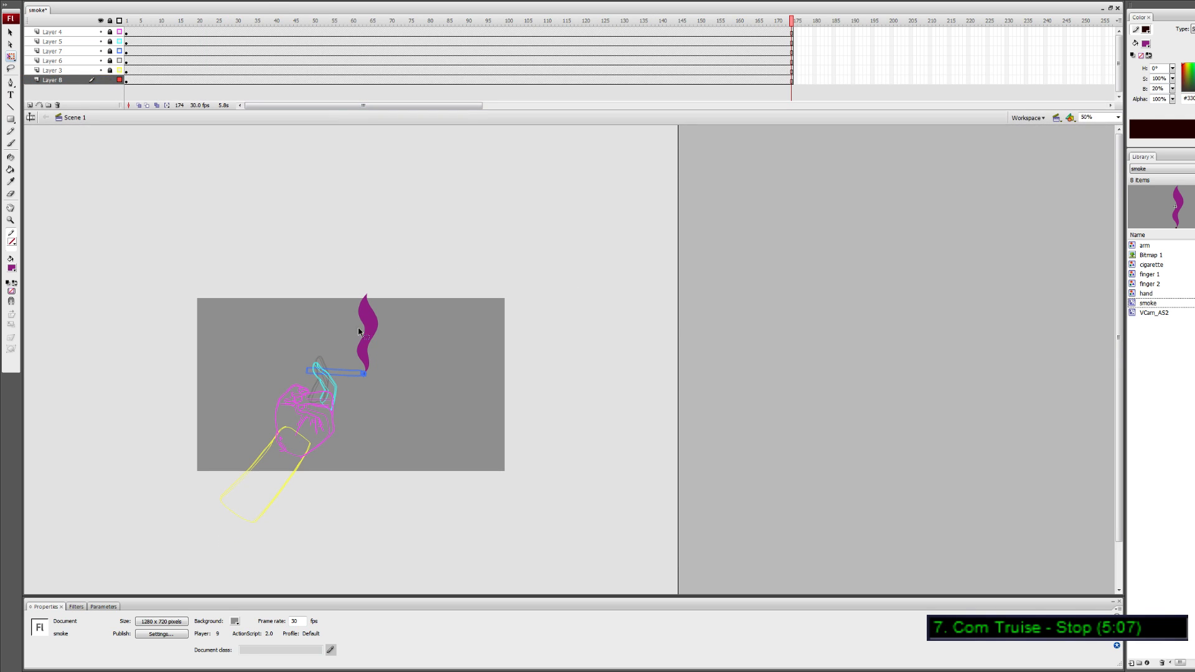
Change the smoke instance's behaviour to Graphic with Loop playback and play the scene from the start
left_click(375, 346)
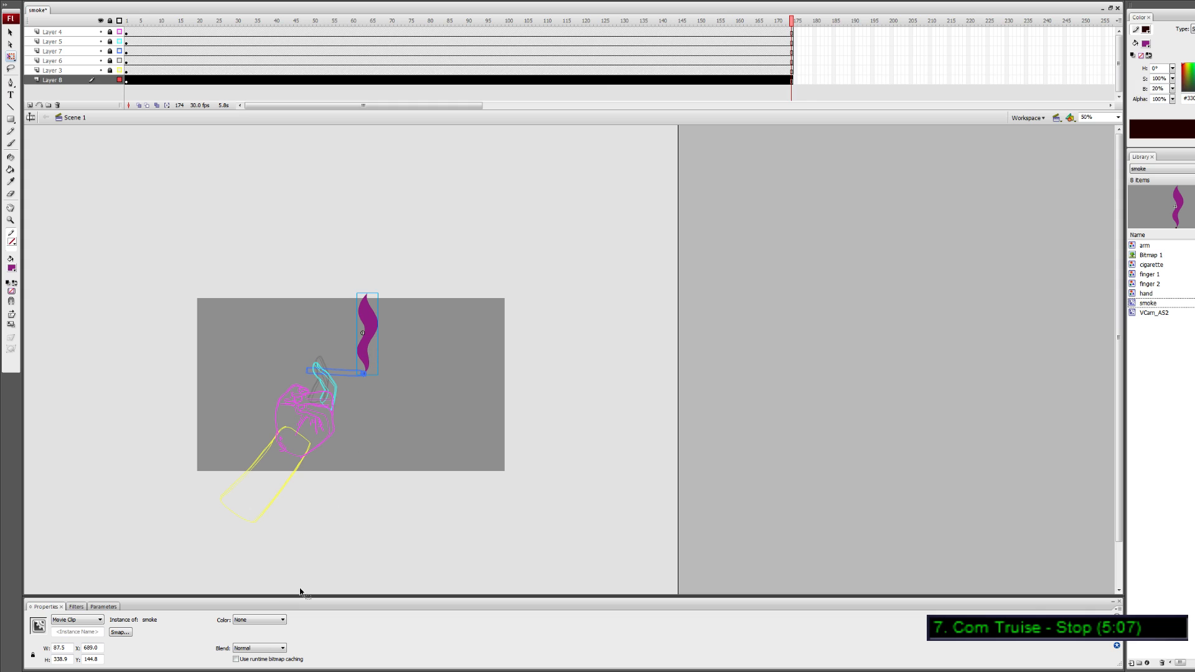
left_click(99, 620)
left_click(61, 640)
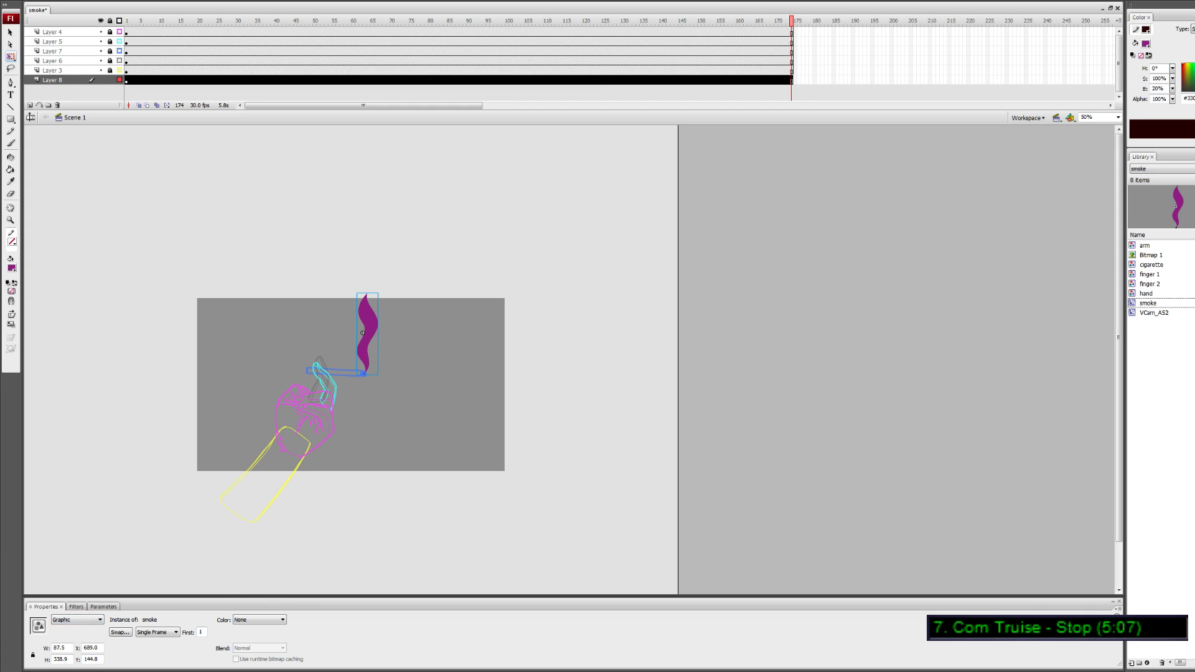
left_click(176, 633)
left_click(148, 648)
left_click(133, 80)
key("Return")
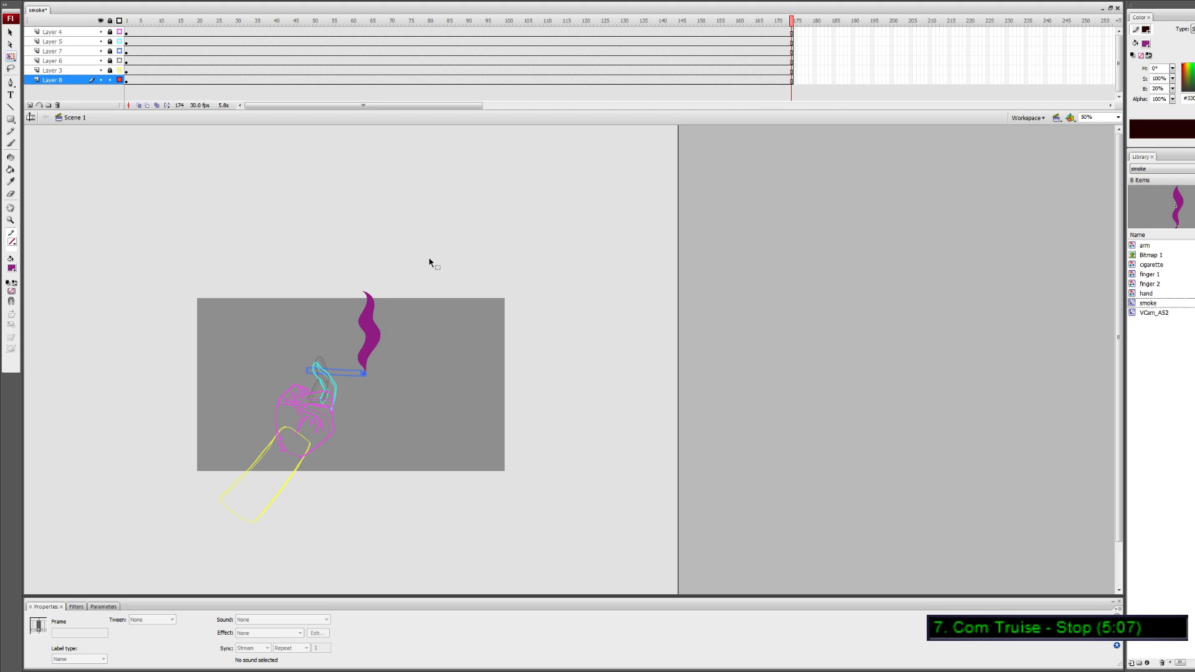
Open the smoke symbol at frame 6, turn on onion skinning and show Layer 1 as outlines
double_click(372, 330)
left_click(145, 41)
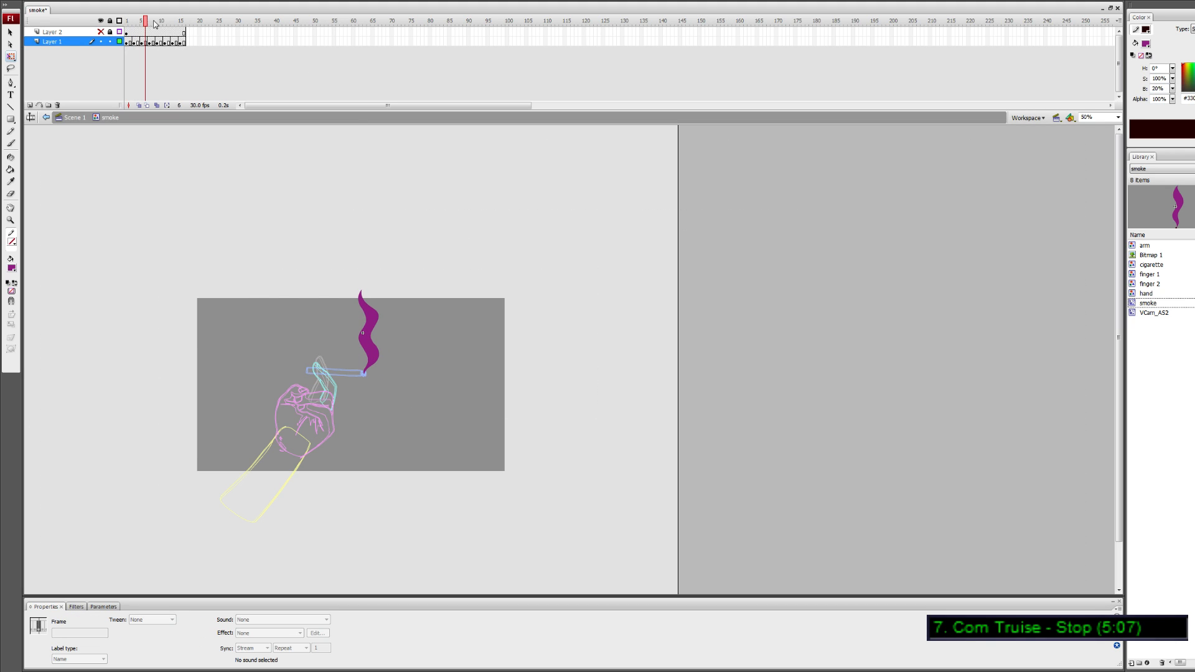
left_click(380, 345)
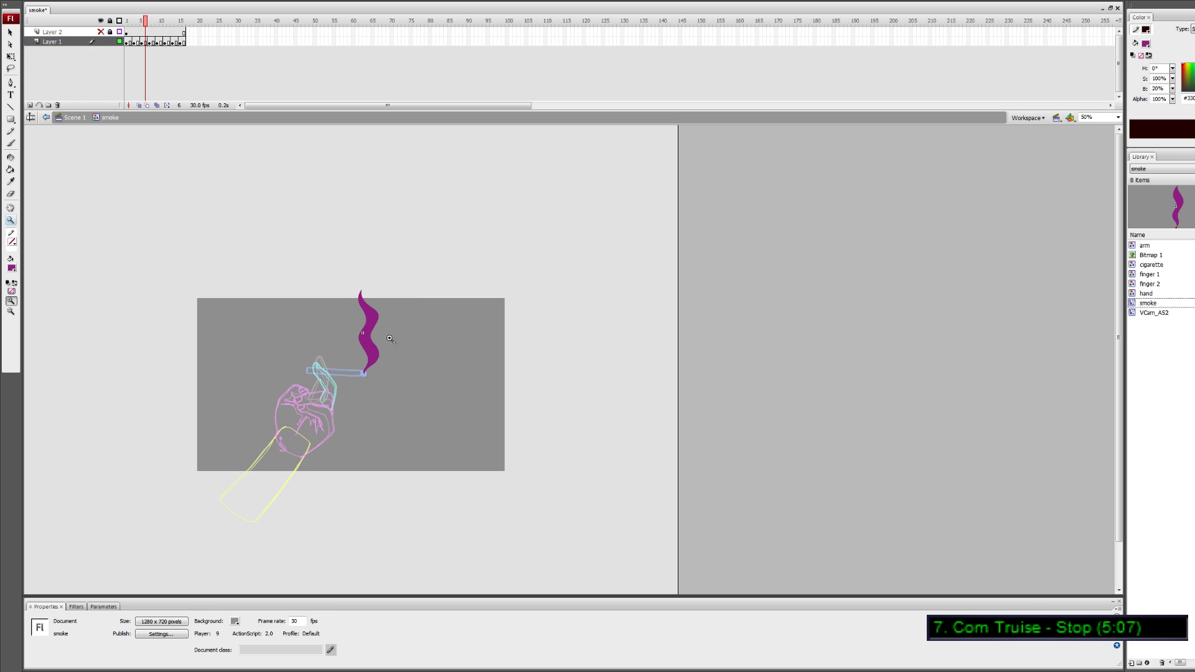
key("z")
left_click(394, 335)
left_click(139, 105)
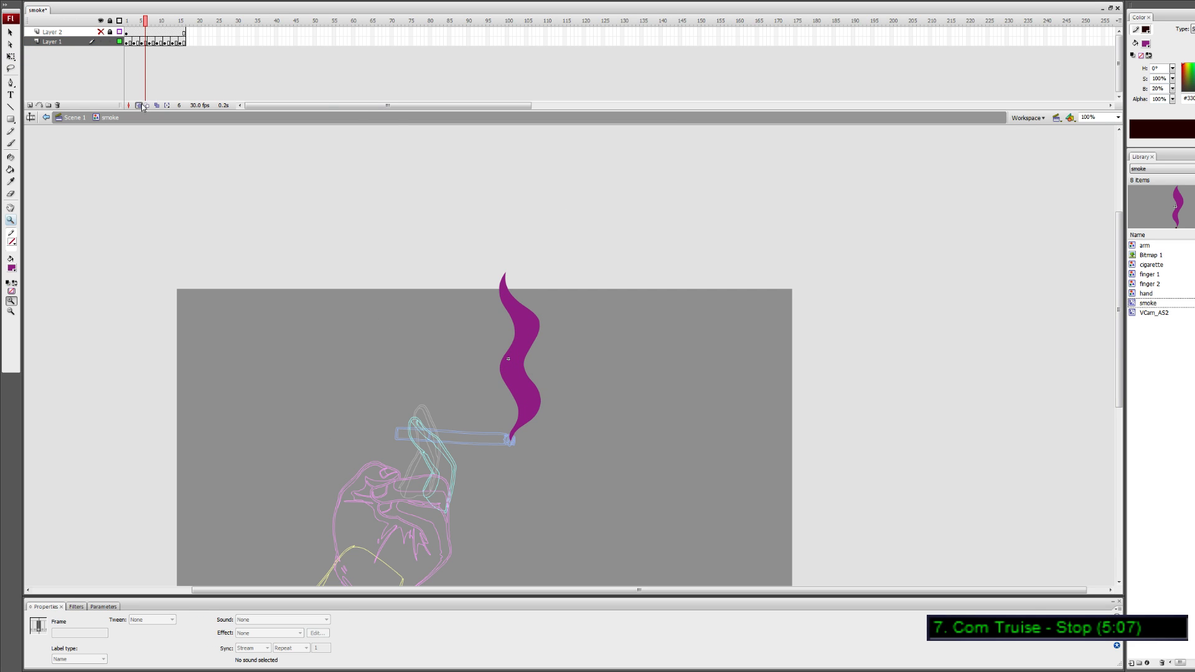
left_click_drag(160, 22, 152, 22)
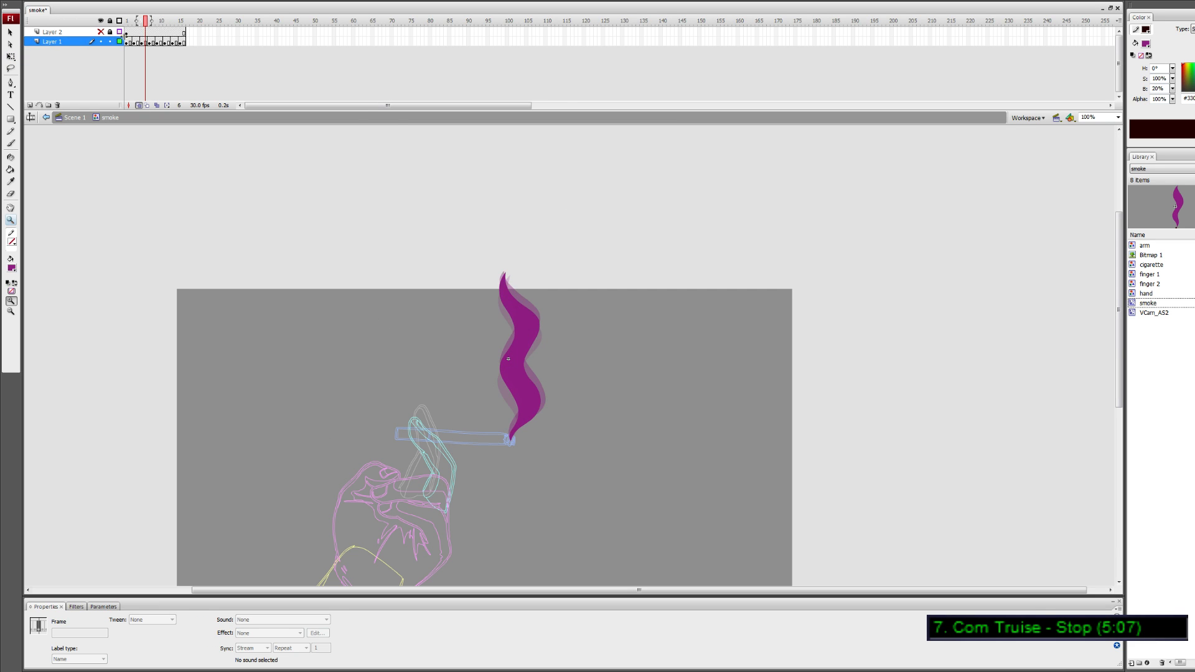
left_click(120, 42)
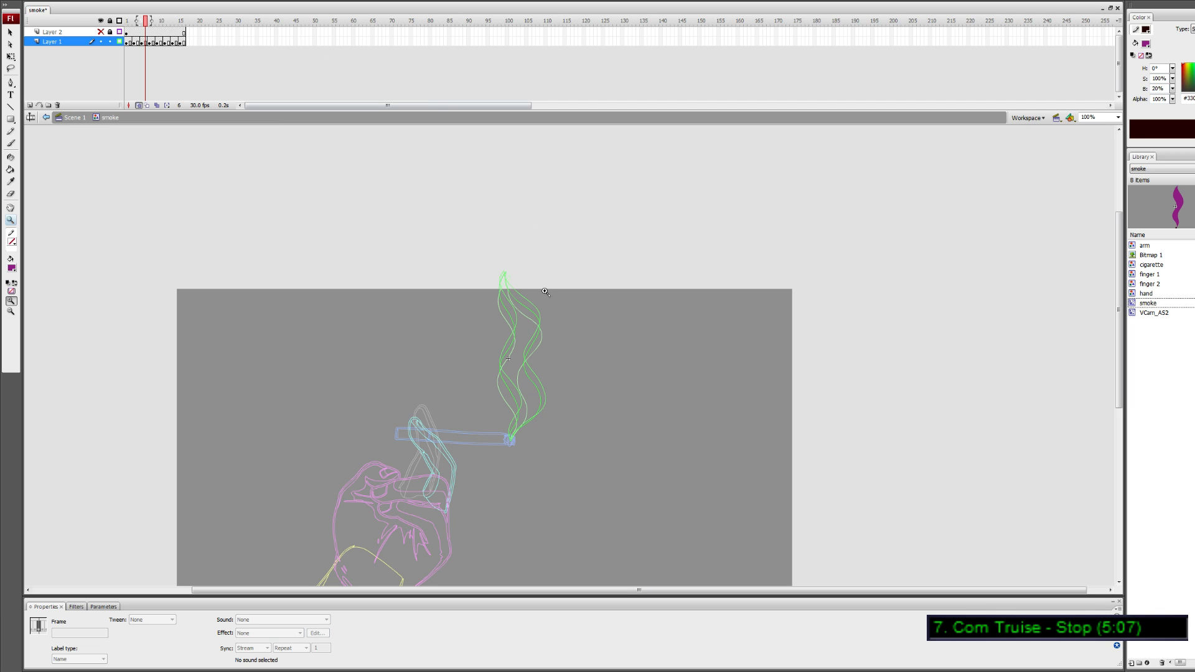
left_click(546, 353)
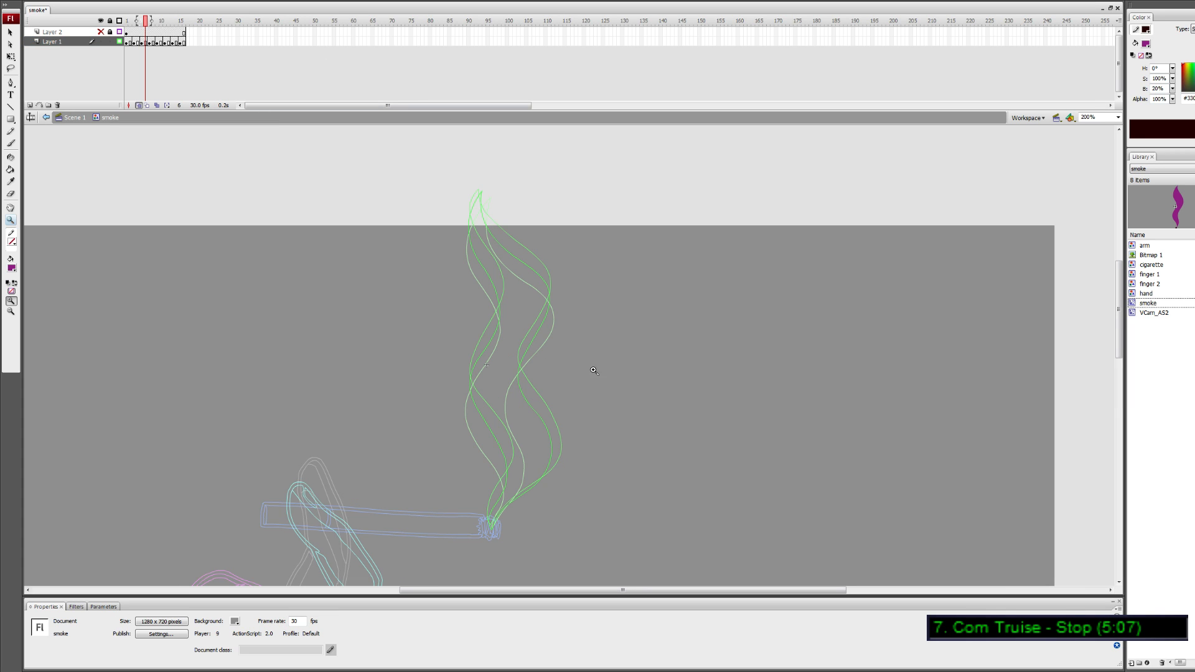
Step back and forth through the onion-skinned smoke frames up to frame 15, comparing how the outlines progress between frames
key("period")
key("period")
key("period")
key("period")
key("period")
key("period")
key("period")
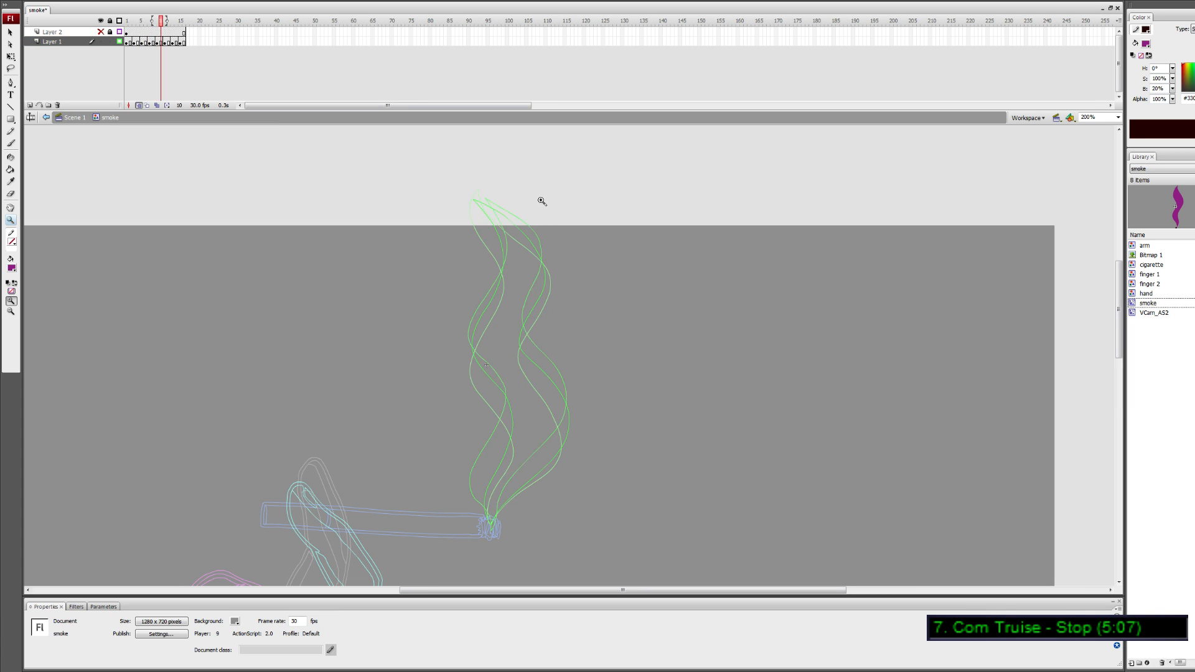
key("period")
key("period")
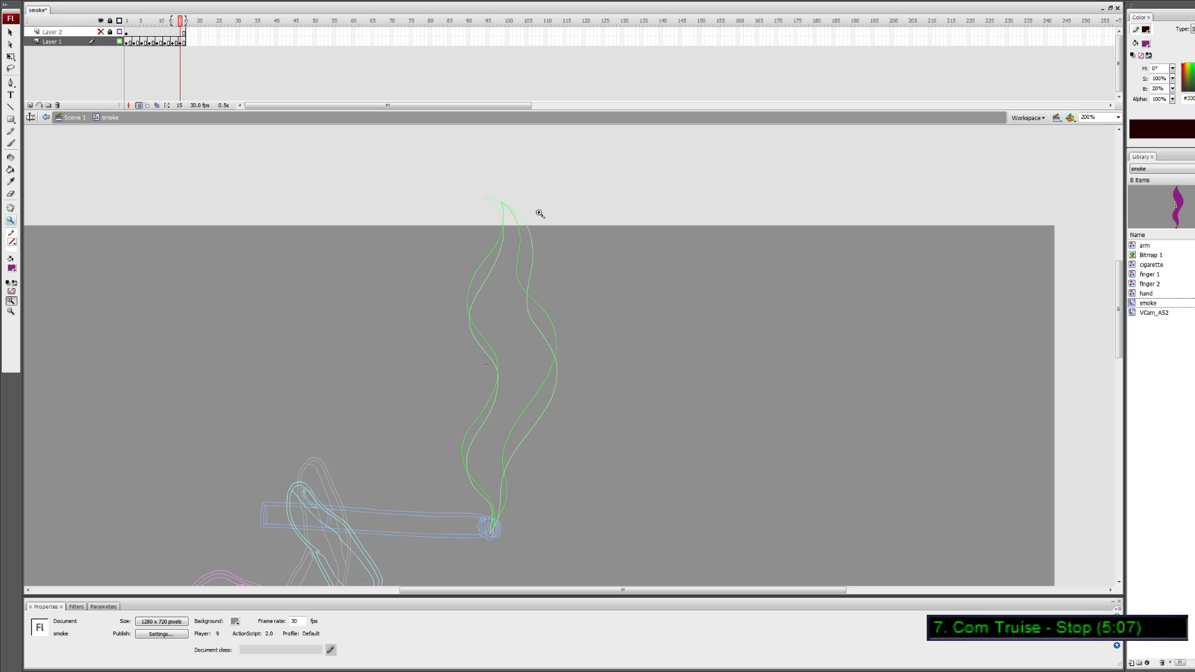
key("comma")
key("period")
key("comma")
key("period")
key("comma")
key("comma")
key("comma")
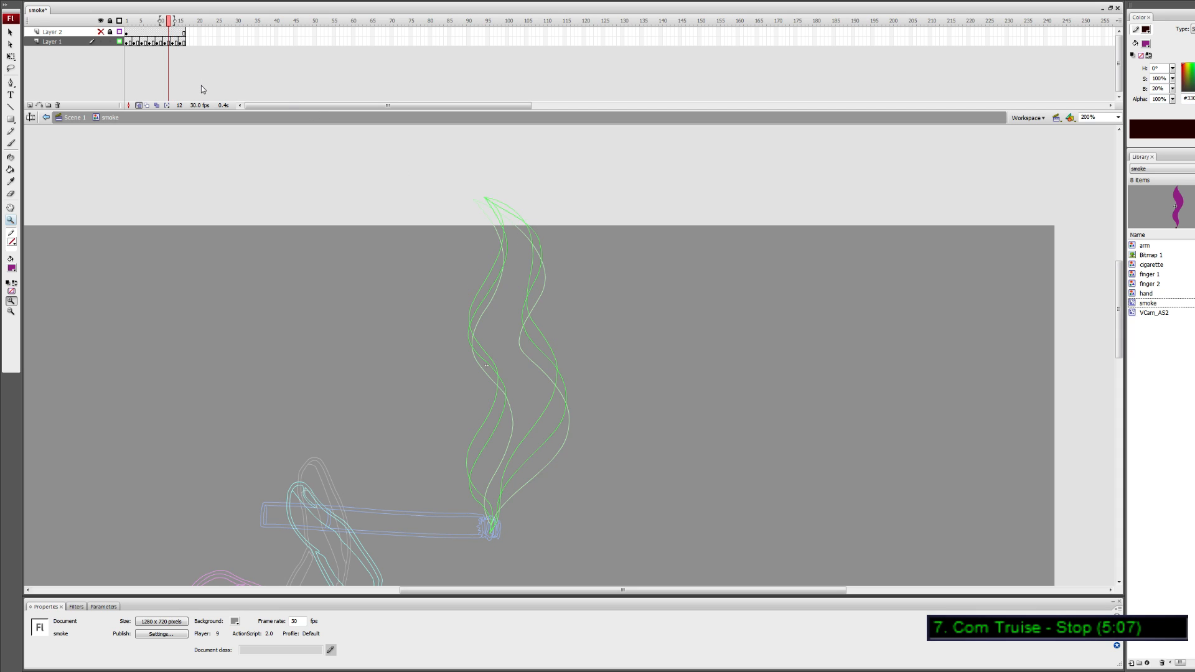
key("period")
key("period")
key("v")
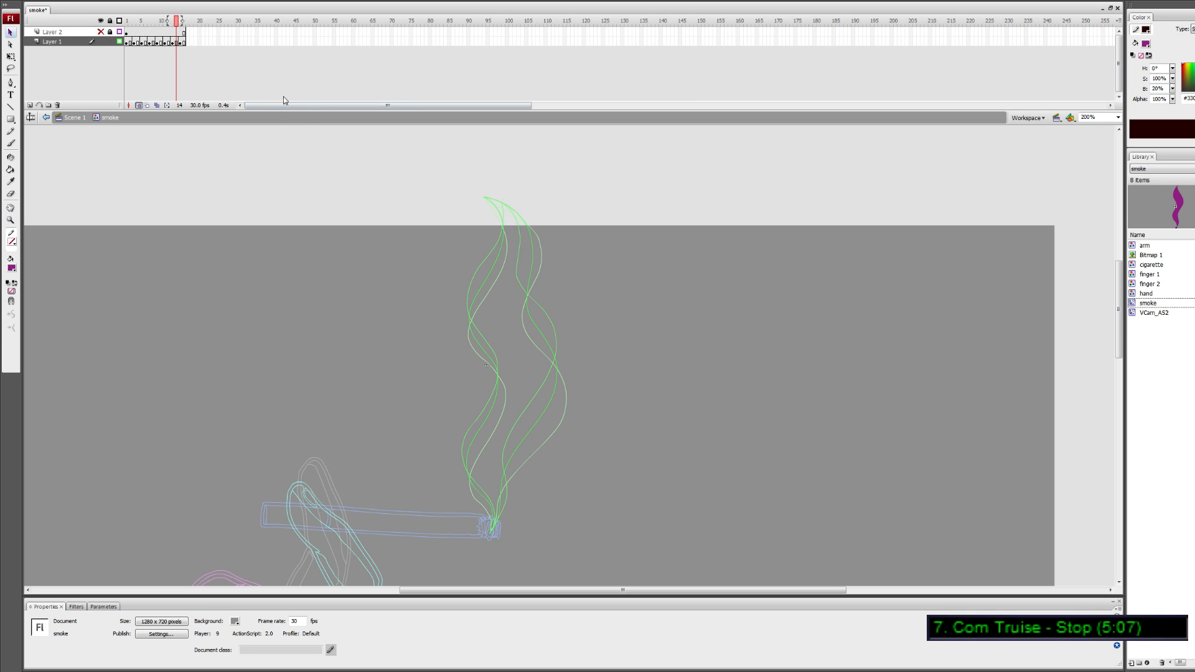
key("period")
left_click(519, 276)
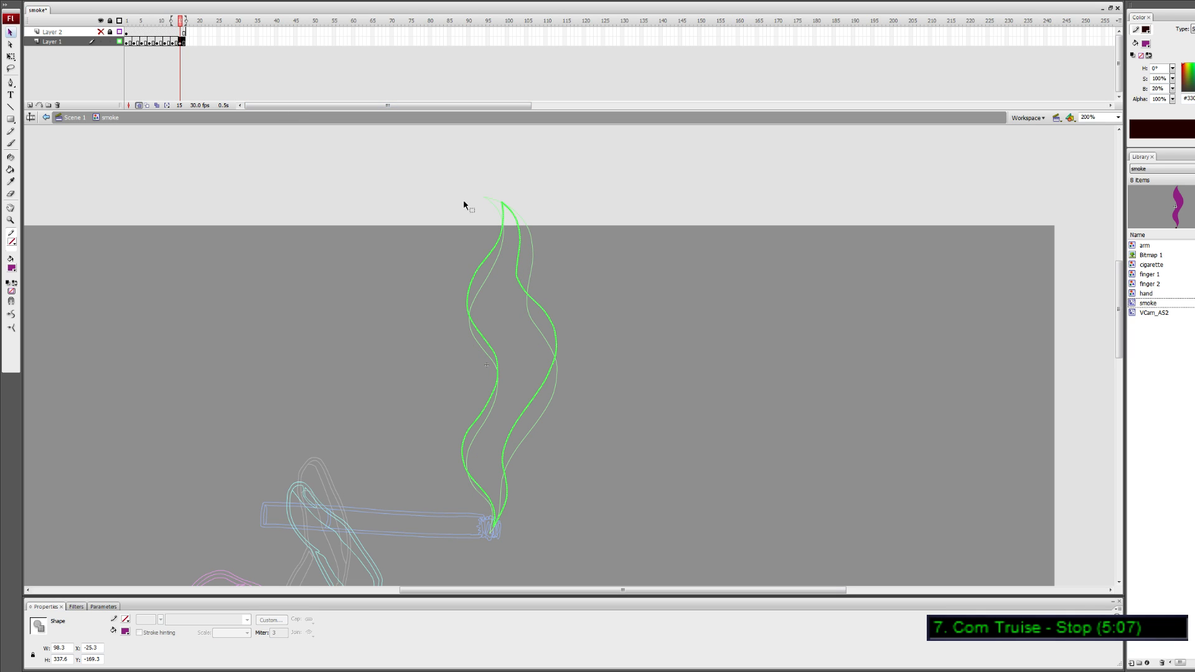
left_click(356, 168)
key("b")
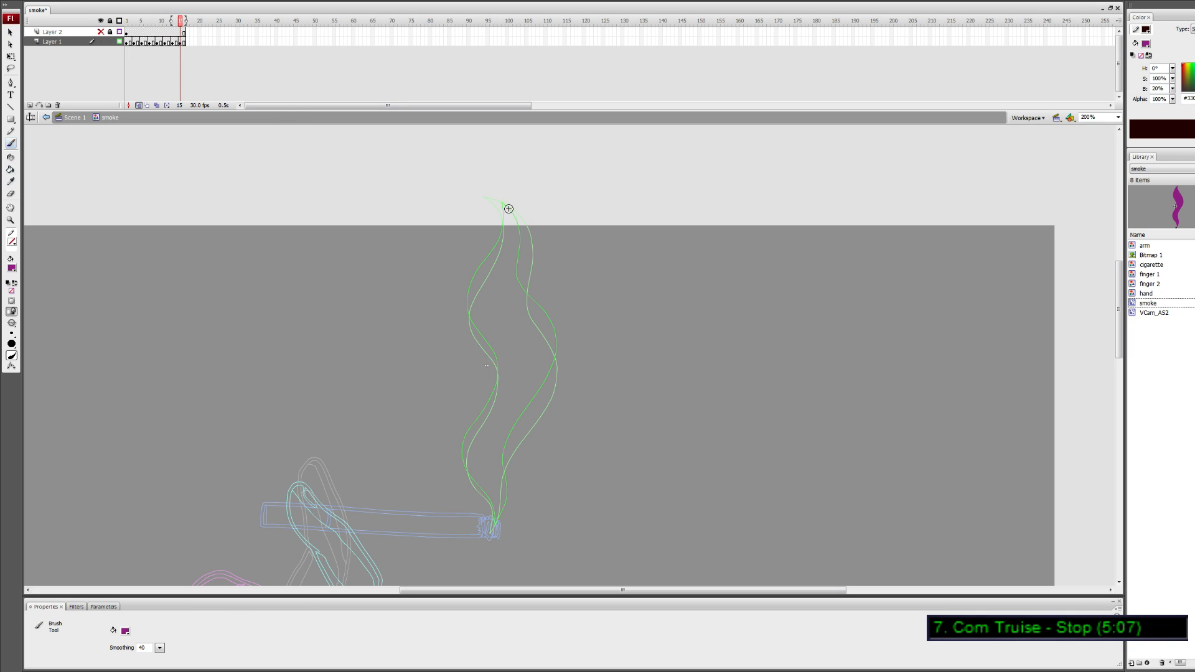
left_click_drag(506, 207, 518, 285)
Go back to frame 1, turn off onion skinning and Layer 1's outline view, and return to the main scene
left_click(131, 21)
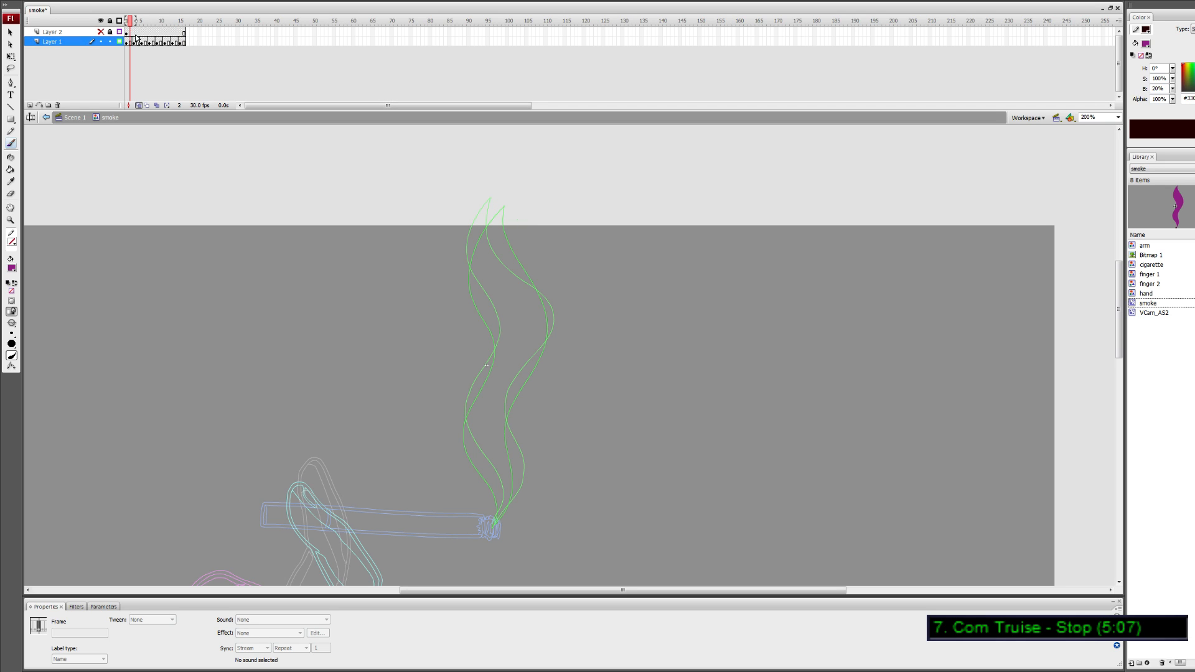
key("comma")
key("ctrl+minus")
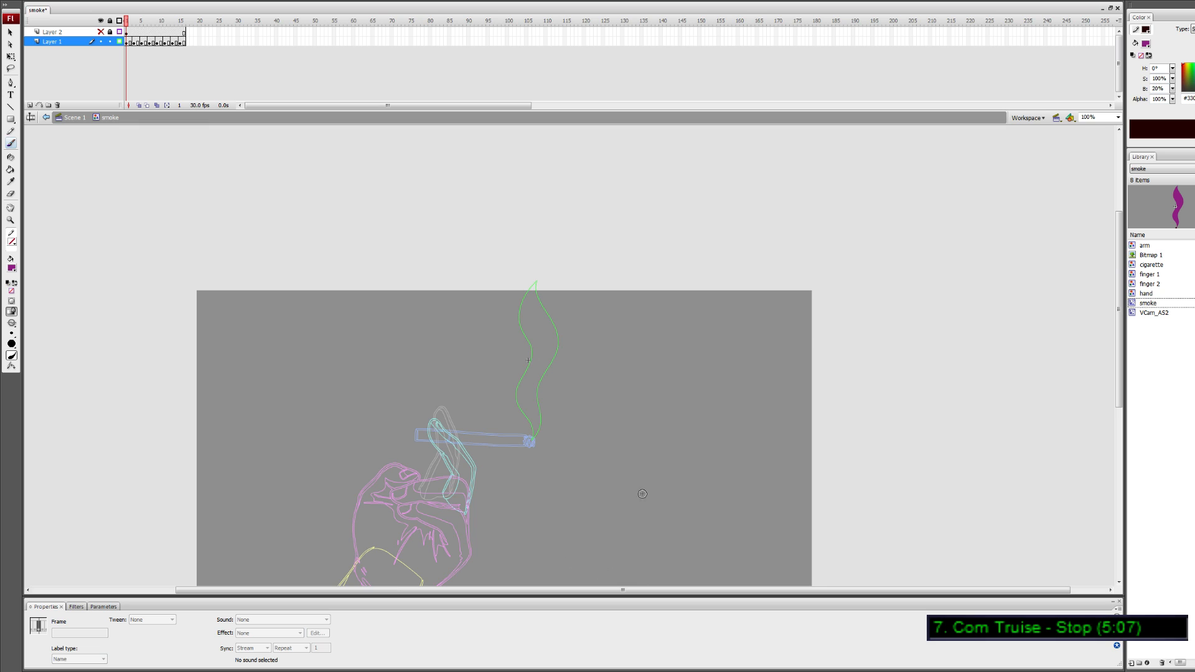
left_click(119, 41)
key("v")
double_click(608, 454)
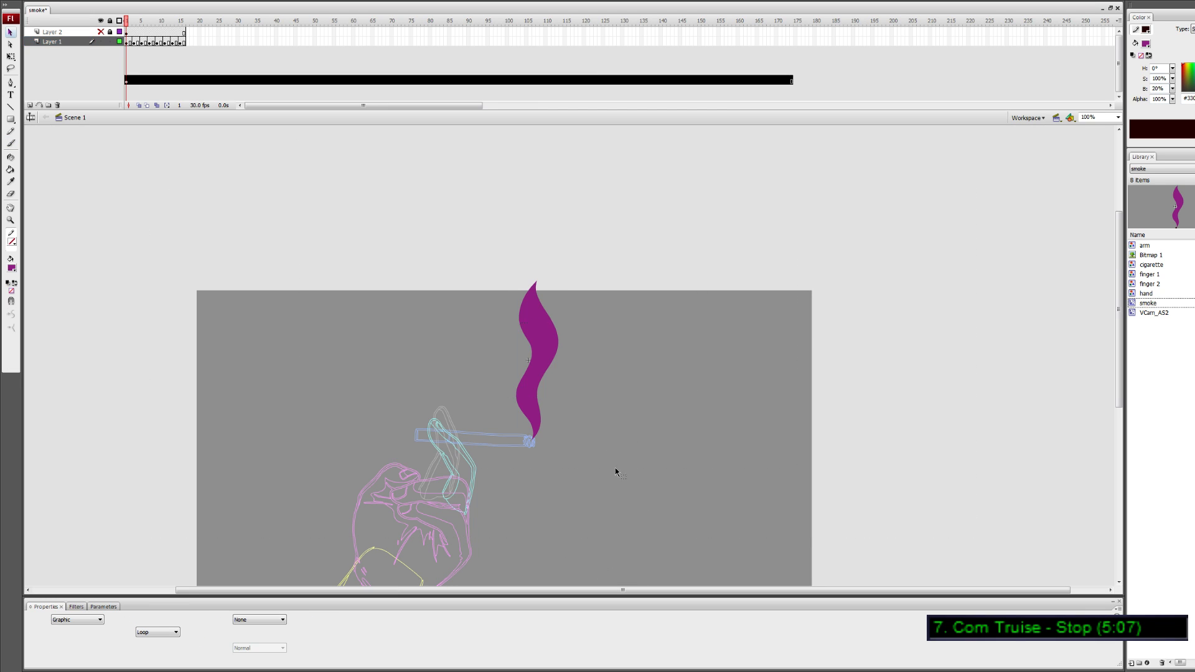
Try rotating the smoke instance around the cigarette tip with Free Transform, then restore it upright
left_click_drag(139, 24, 60, 259)
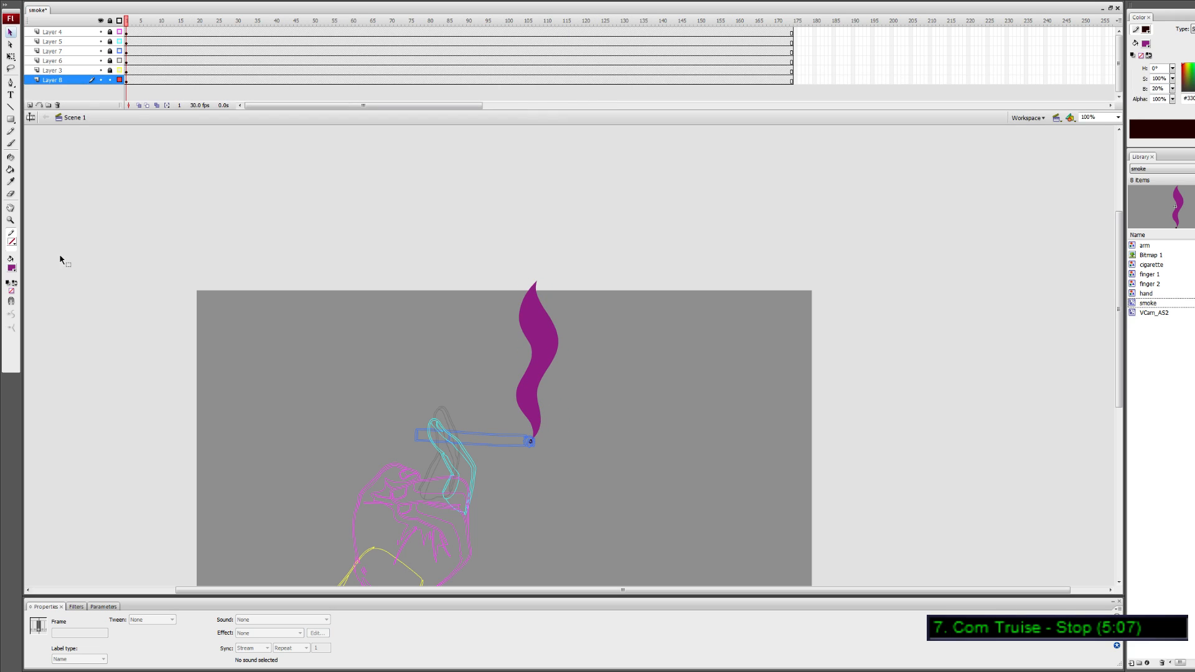
left_click(537, 407)
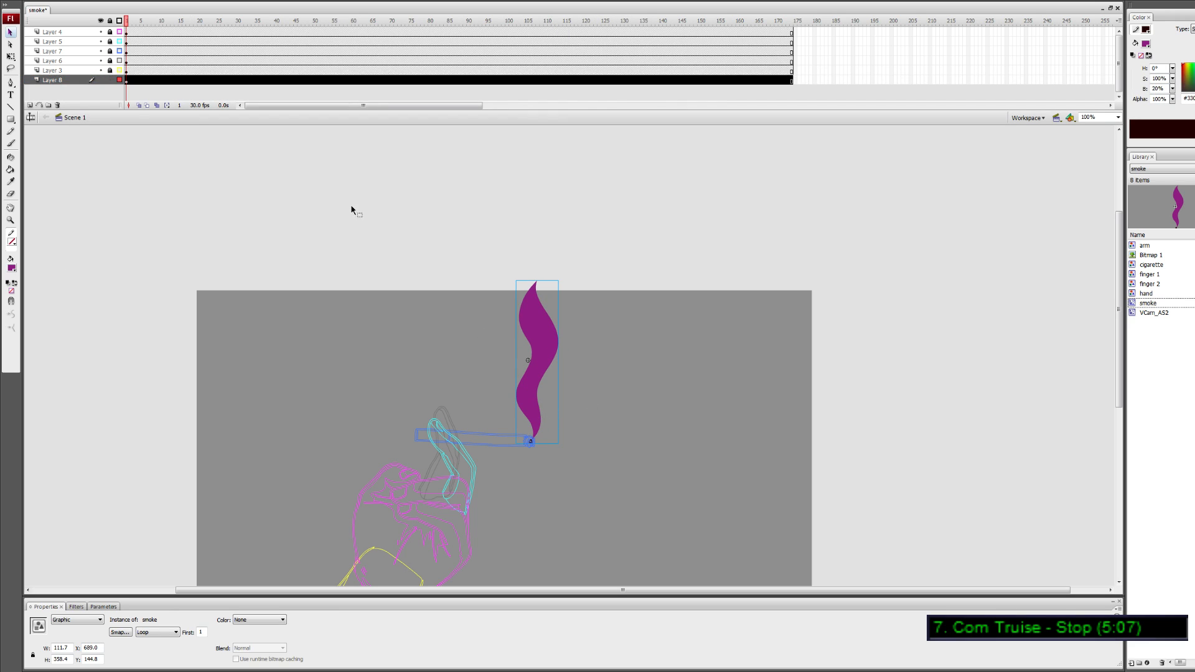
left_click(11, 56)
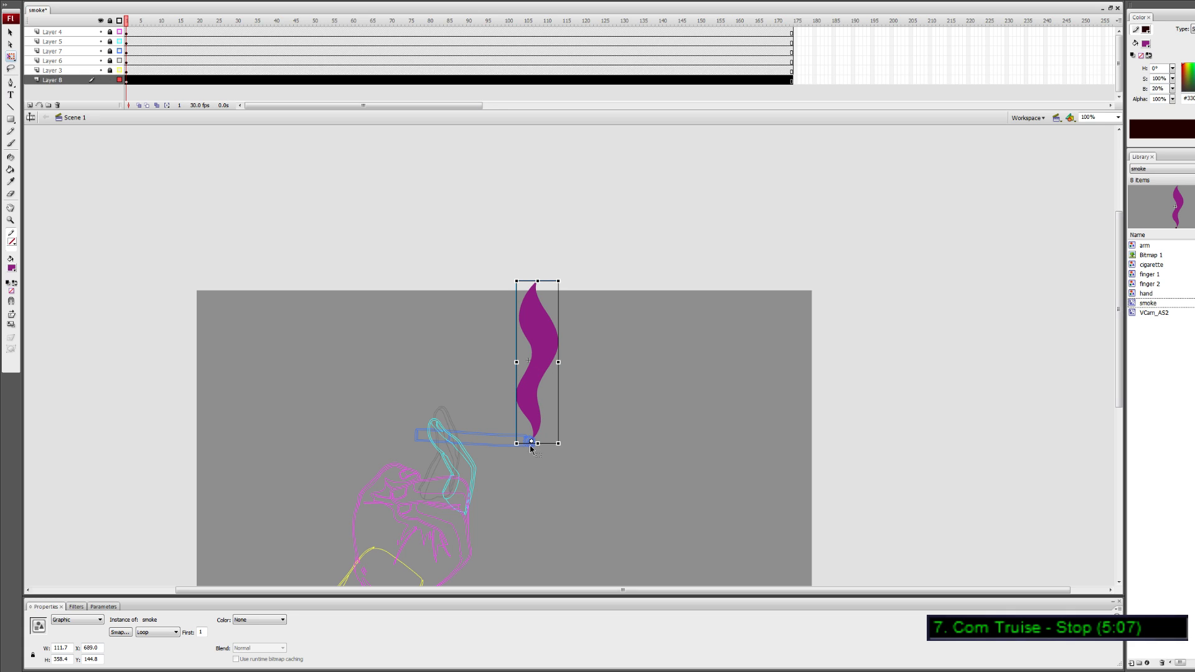
left_click_drag(567, 281, 640, 376)
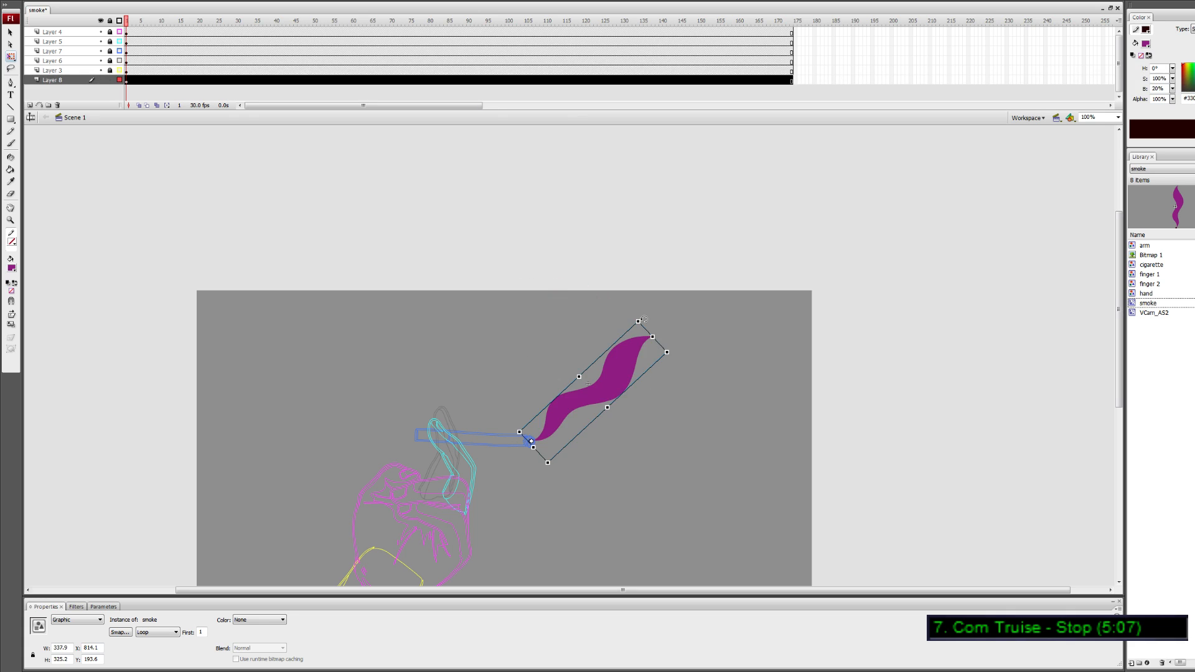
left_click_drag(643, 320, 486, 288)
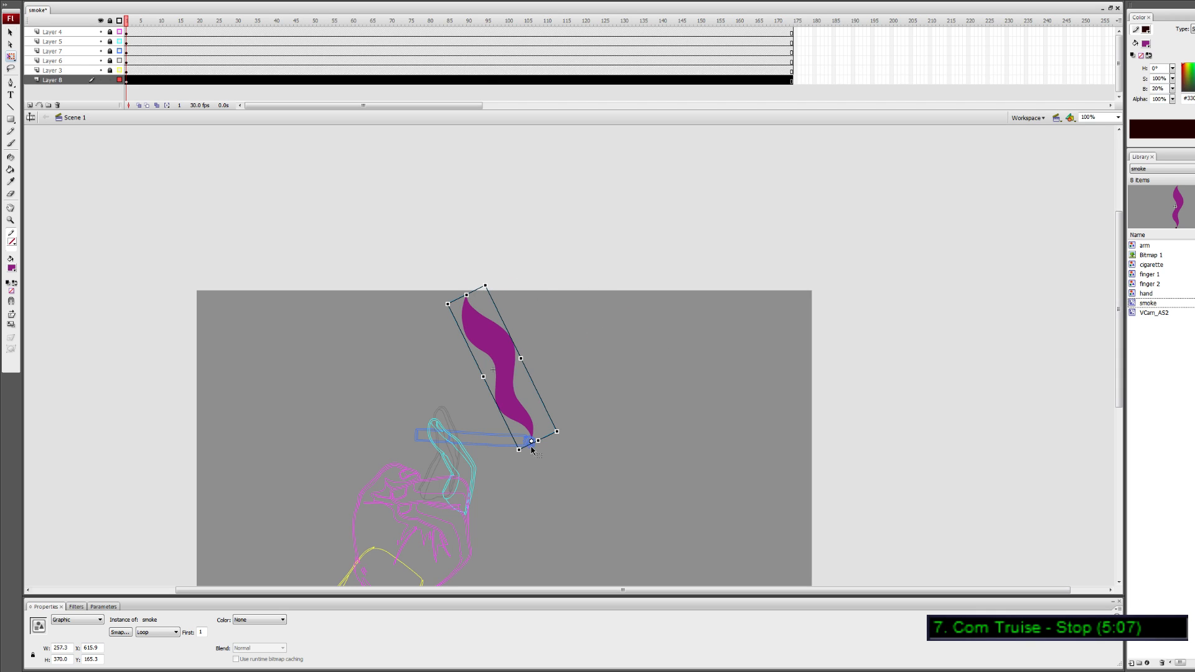
left_click_drag(532, 449, 589, 390)
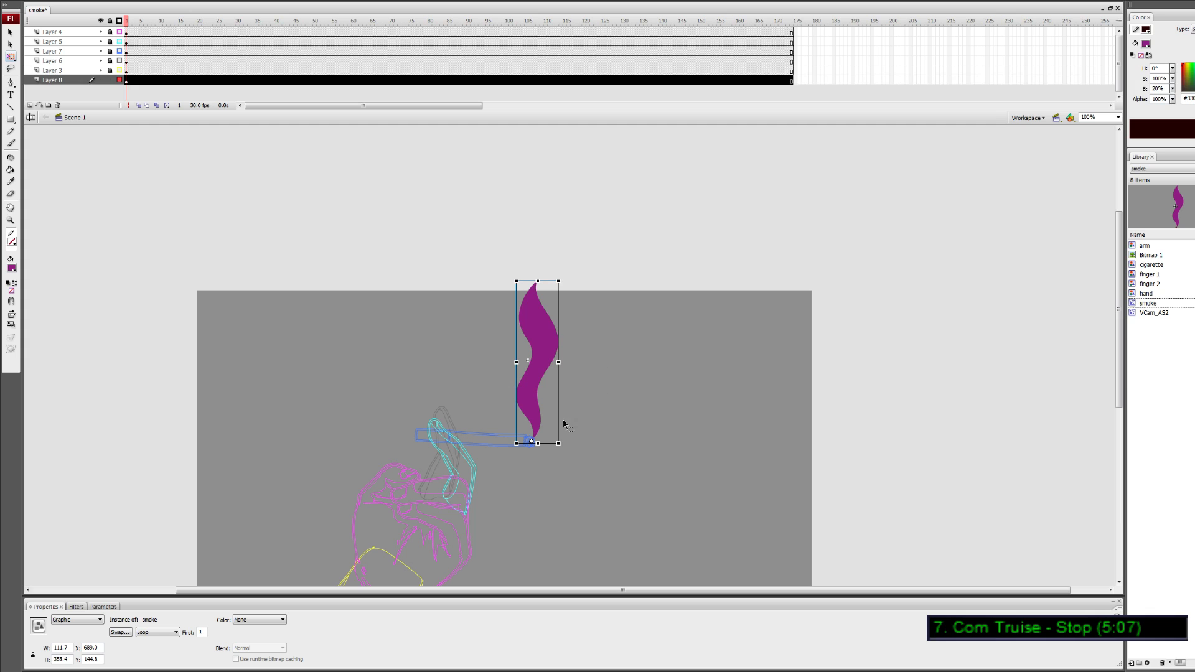
left_click(614, 400)
Change the smoke instance's behaviour to Movie Clip and briefly inspect its internal timeline
left_click(538, 412)
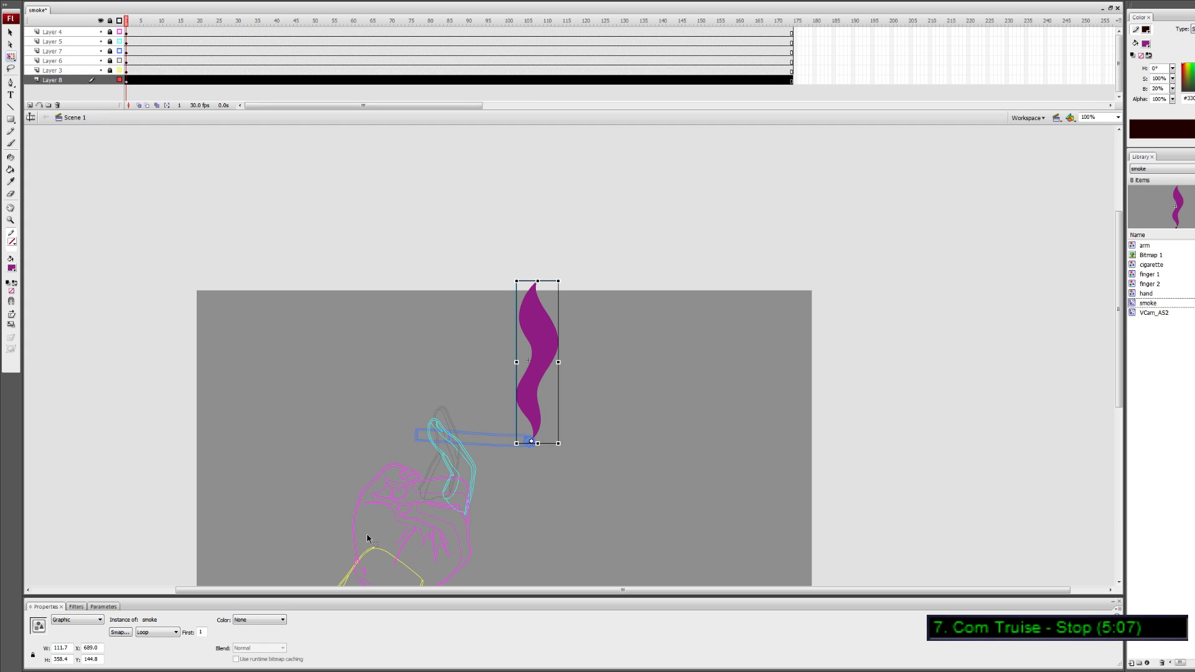
left_click(75, 620)
left_click(68, 627)
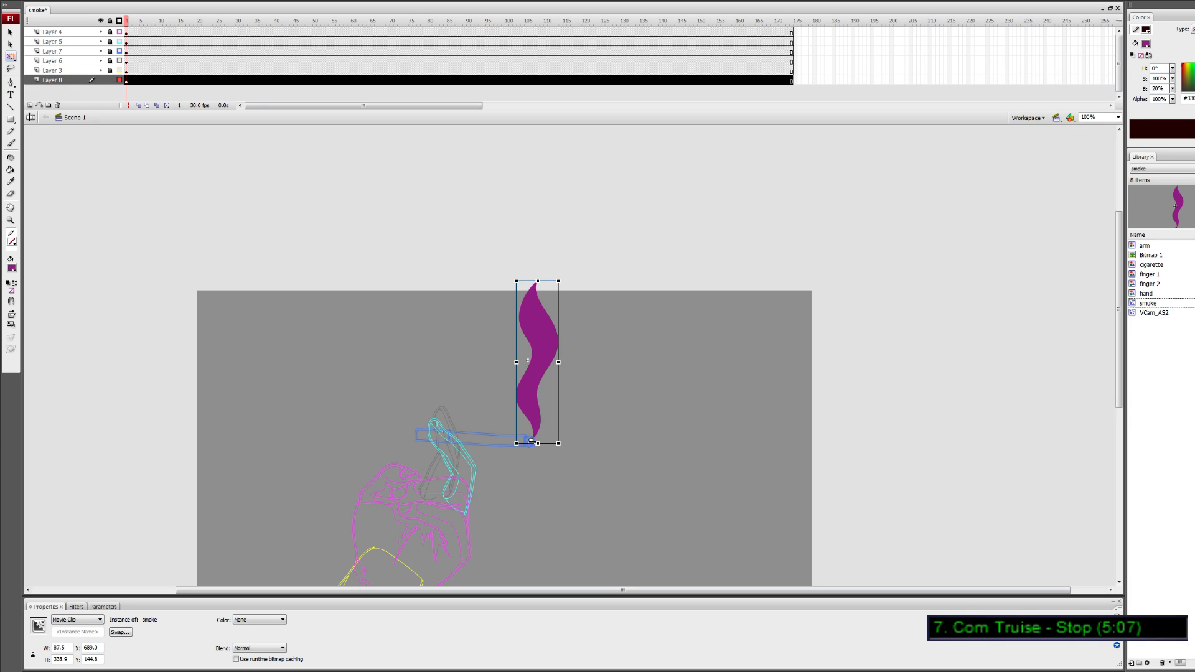
left_click(549, 422)
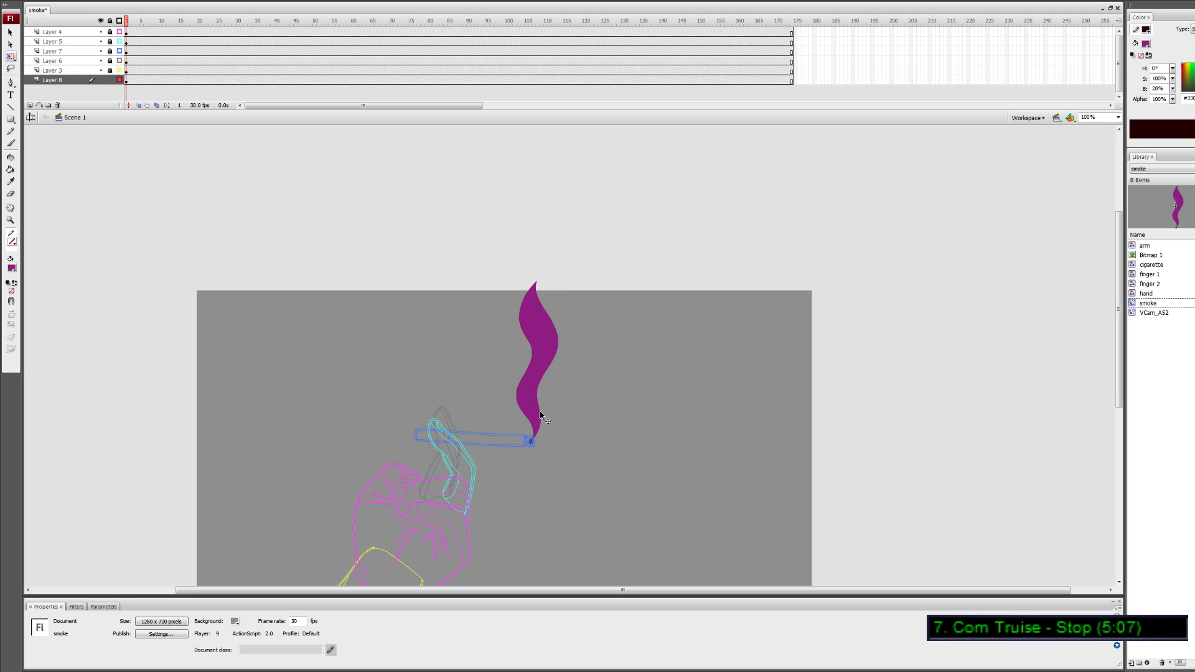
double_click(538, 411)
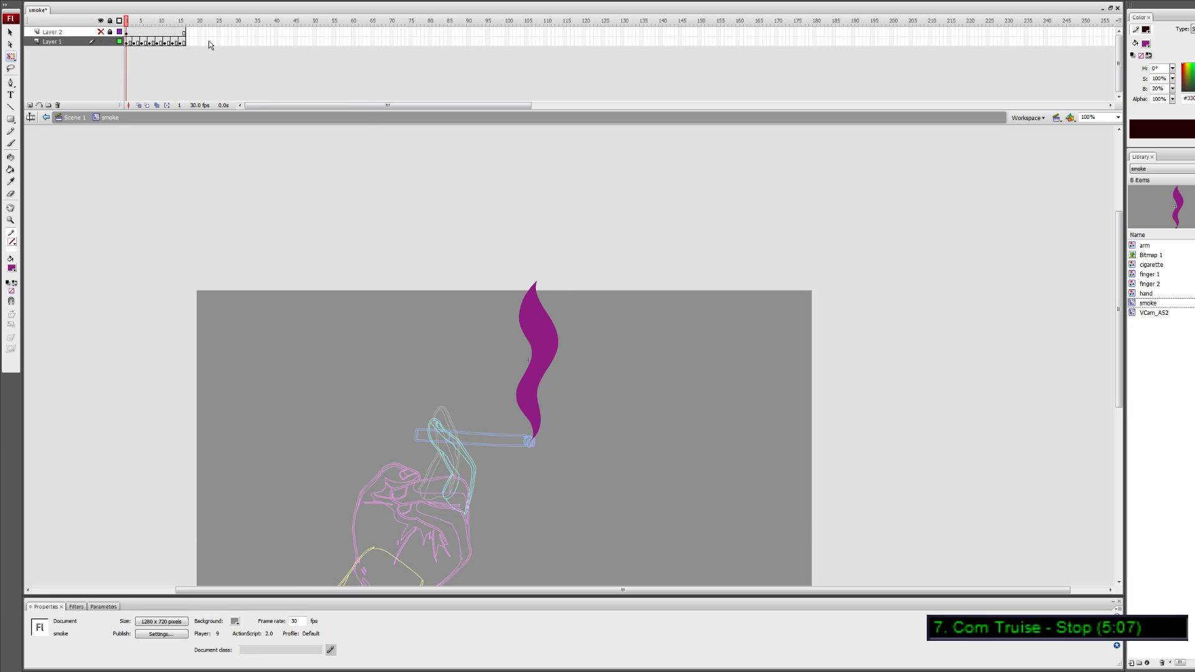
double_click(640, 413)
Scale the smoke movie clip down from the cigarette tip to about 70.6 by 273.4 and nudge it to X 688.1
left_click(553, 342)
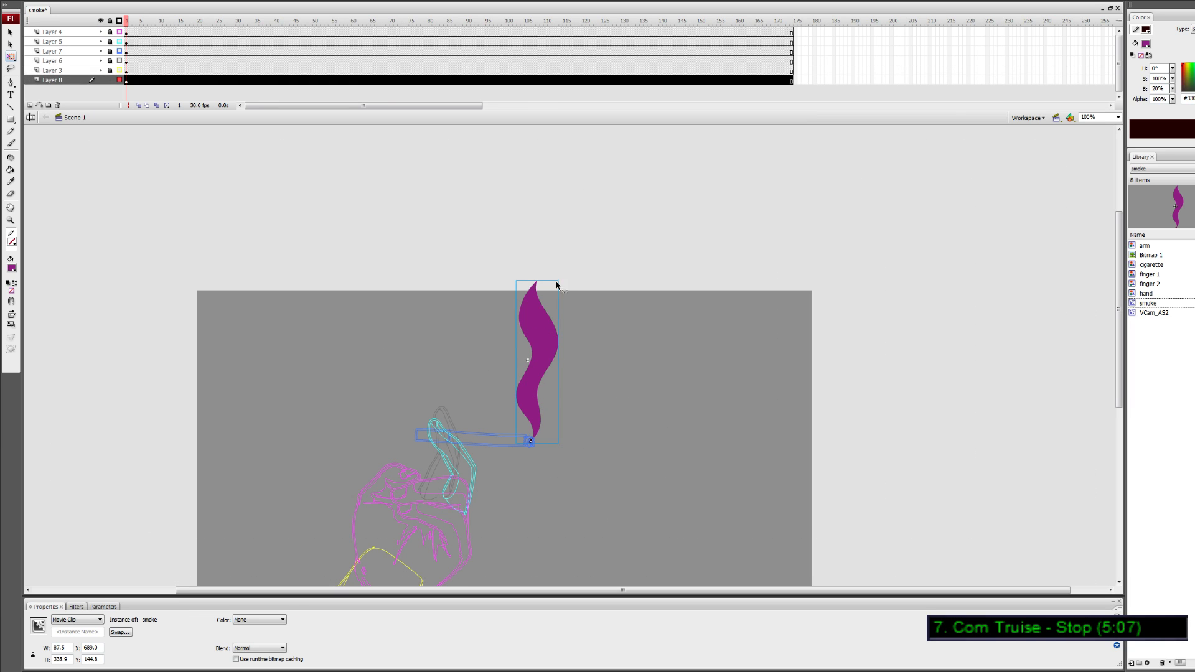
left_click_drag(558, 282, 552, 311)
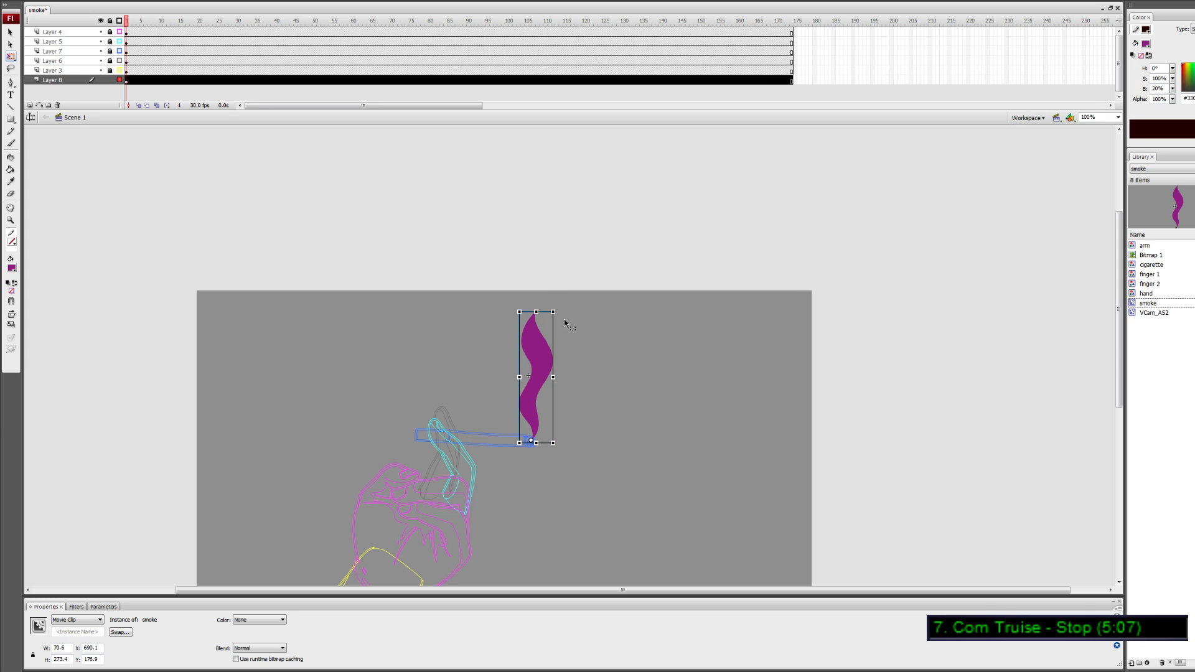
left_click(627, 462)
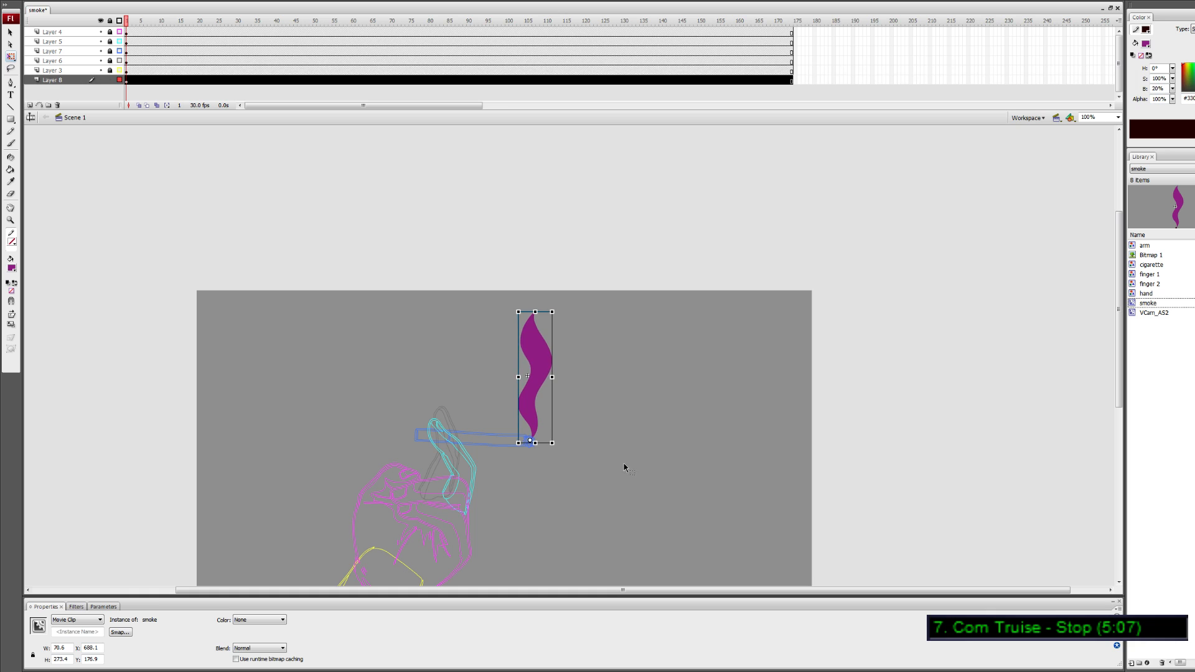
Inside the smoke symbol, set the fill to a linear gradient of light grey at 80% brightness
double_click(541, 364)
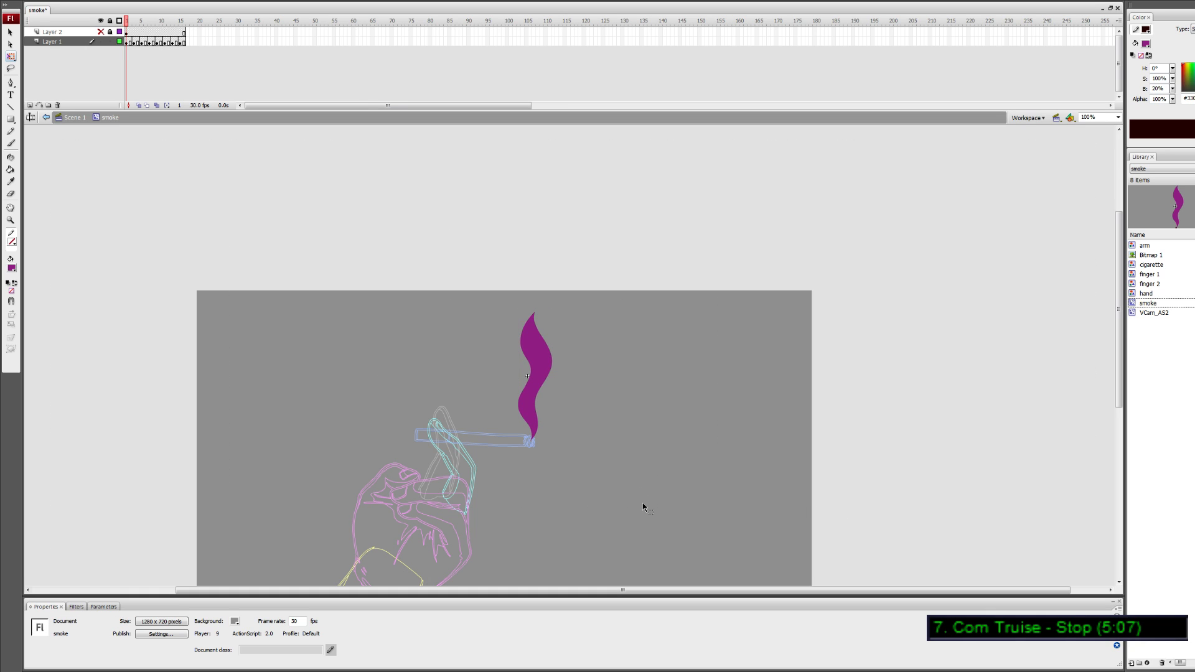
left_click(1136, 43)
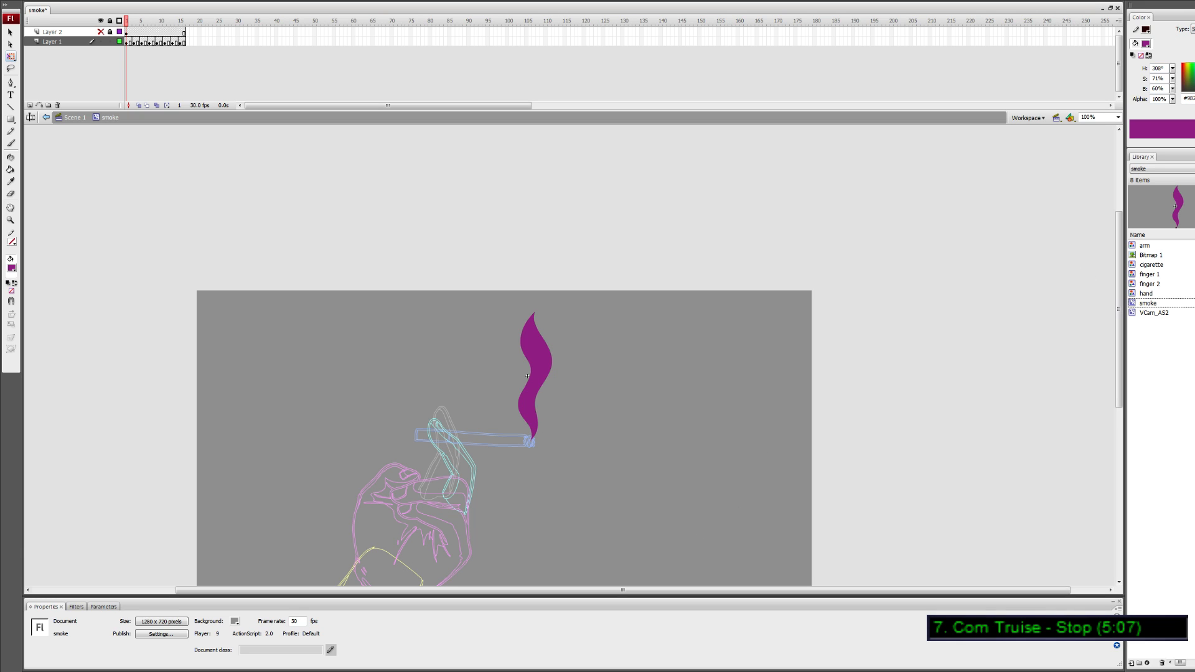
left_click(1192, 29)
left_click(1193, 49)
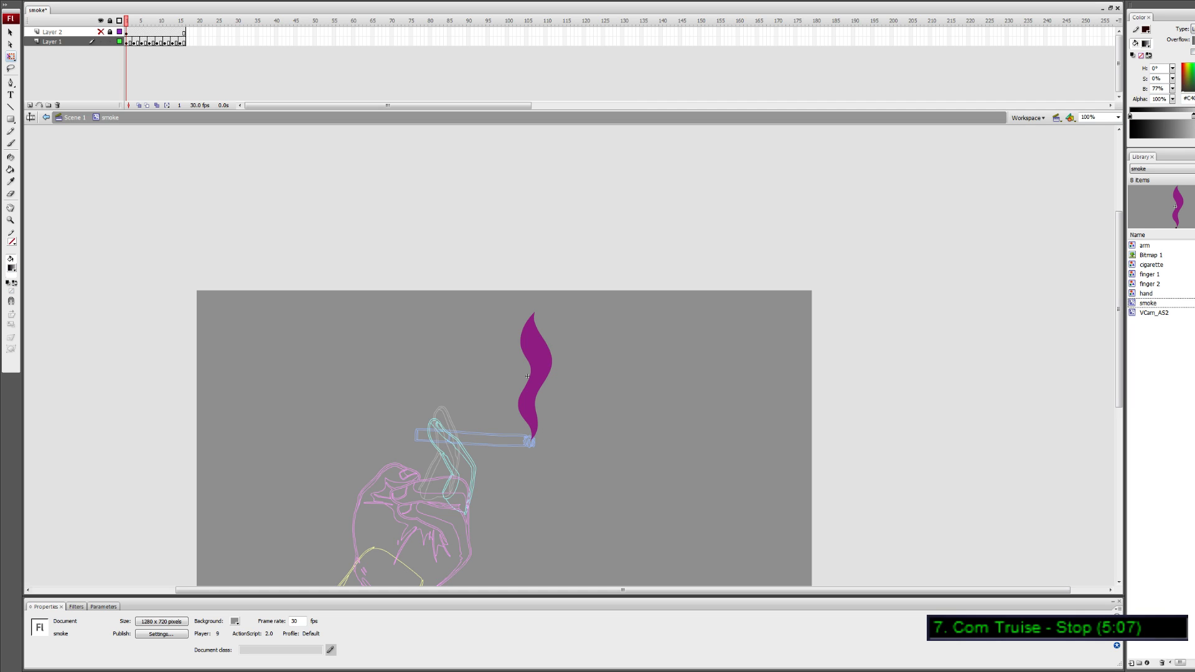
left_click_drag(1192, 118, 1176, 120)
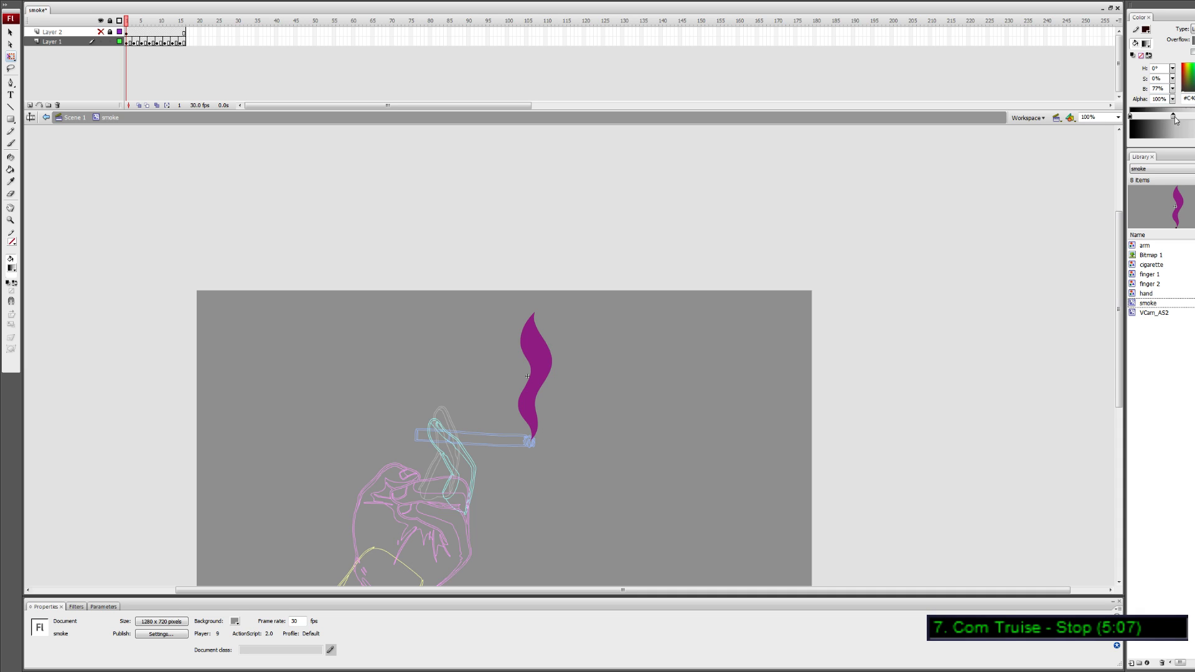
left_click_drag(1194, 69, 1194, 69)
left_click(1131, 116, "ctrl")
left_click_drag(1174, 117, 1140, 120)
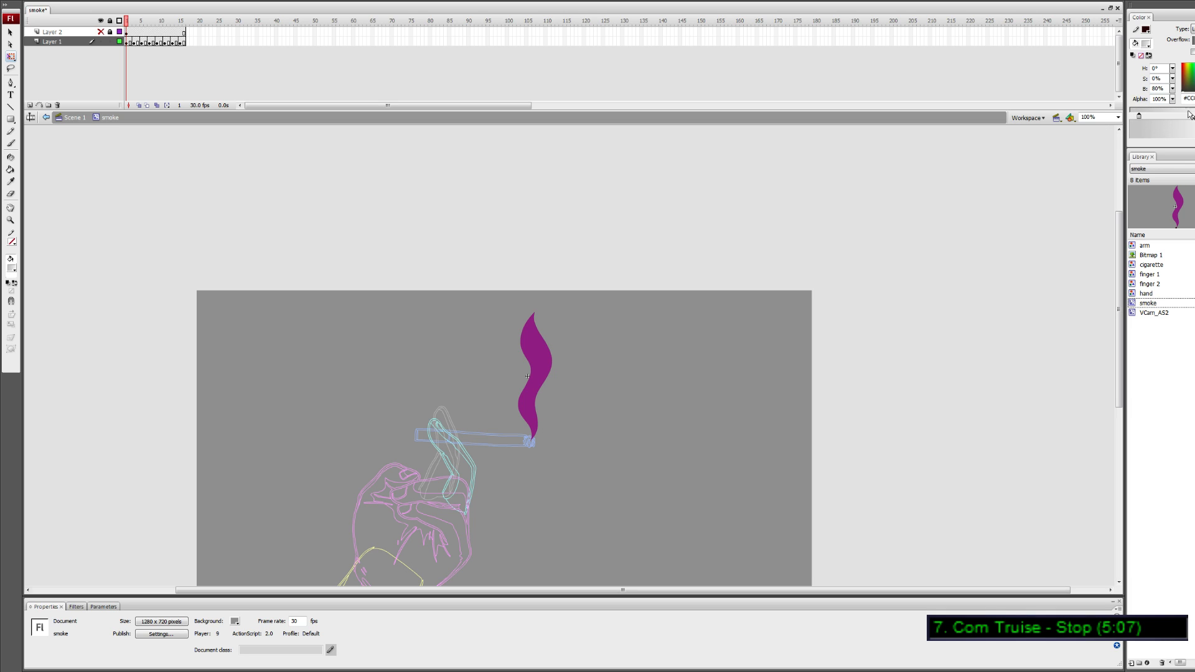
Place a light grey stop at the start of the gradient and set its alpha to 0%
left_click(1132, 117)
mouse_move(1140, 116)
left_mouse_down()
mouse_move(1143, 139)
mouse_move(1129, 117)
left_mouse_up()
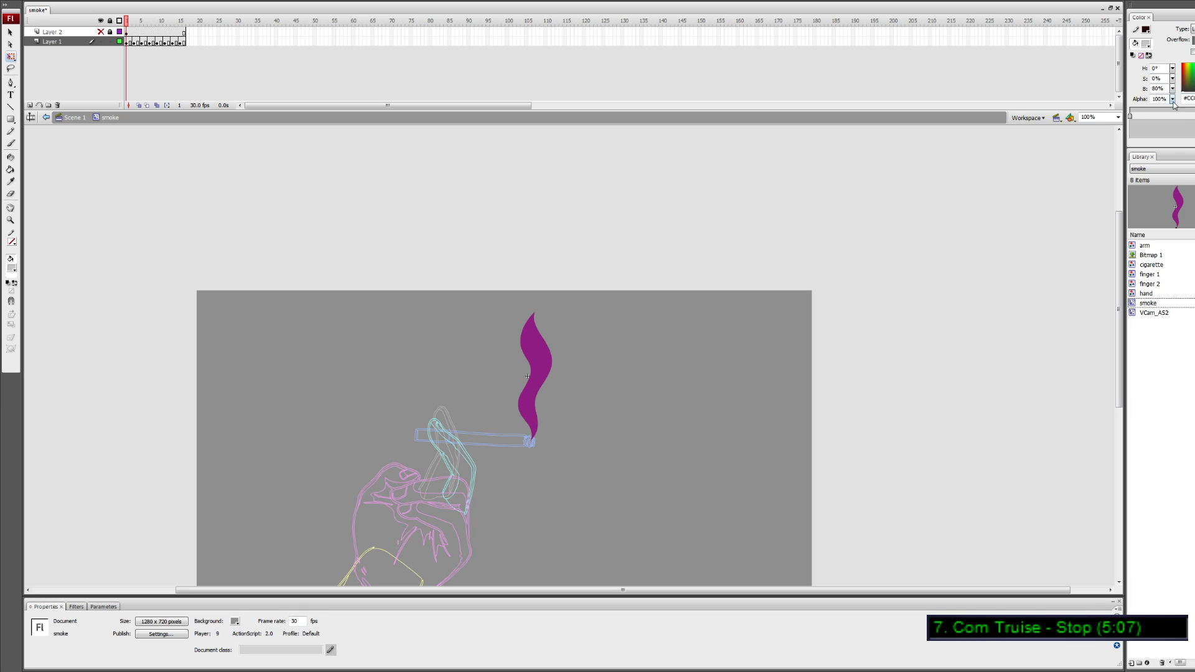
left_click_drag(1173, 100, 1174, 150)
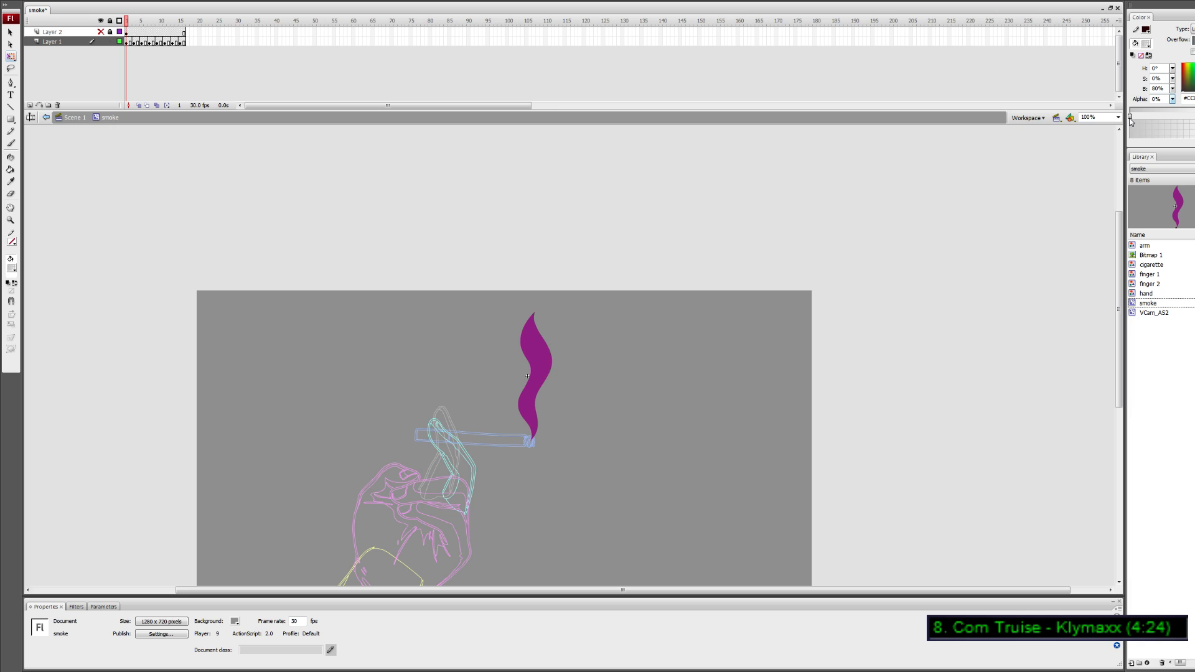
mouse_move(1131, 118)
left_mouse_down()
mouse_move(1143, 117)
mouse_move(1130, 116)
left_mouse_up()
Return to the main scene and give the smoke instance an Alpha colour effect at 100%
double_click(811, 342)
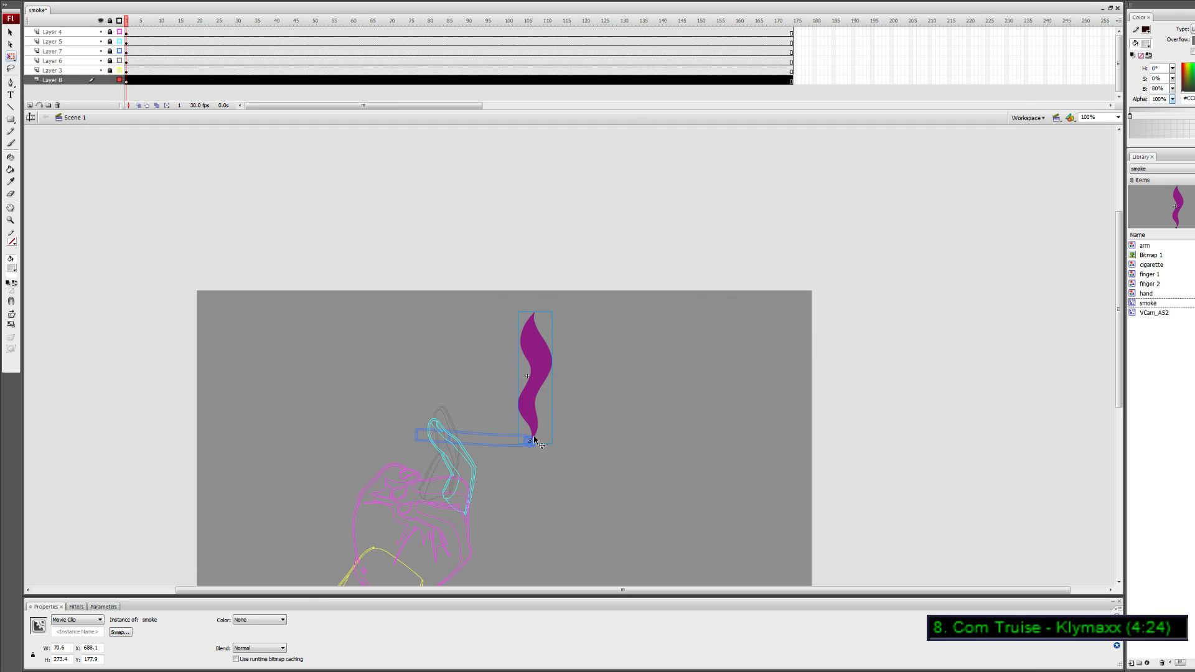
left_click(274, 620)
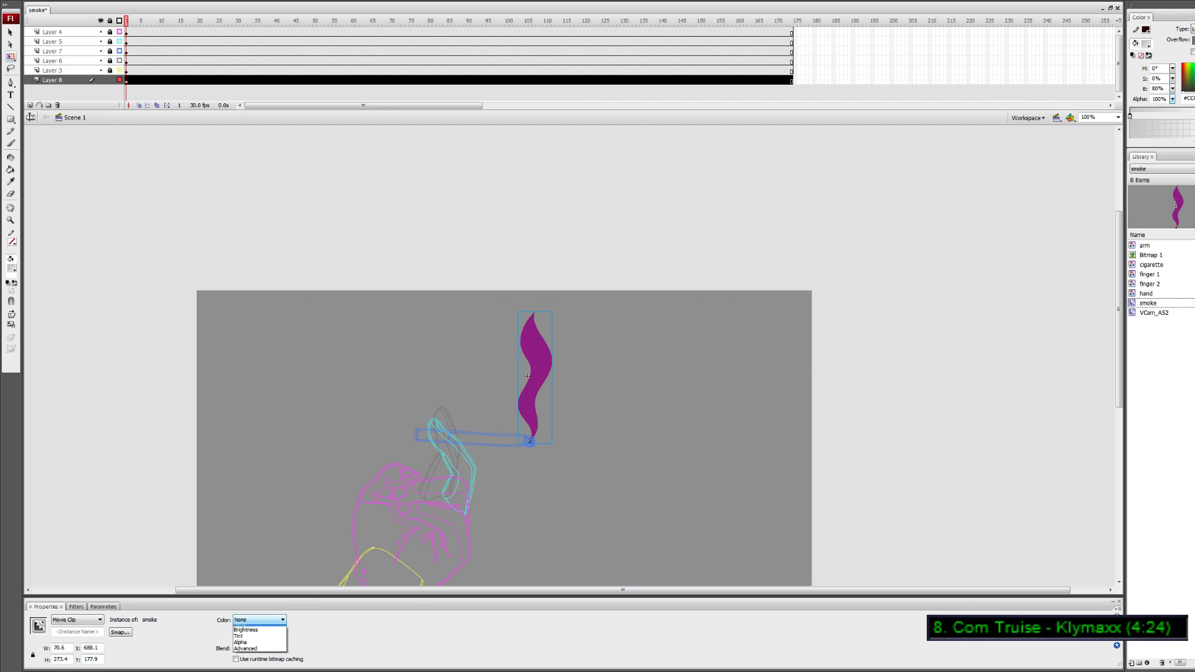
left_click(255, 648)
left_click_drag(328, 620, 330, 592)
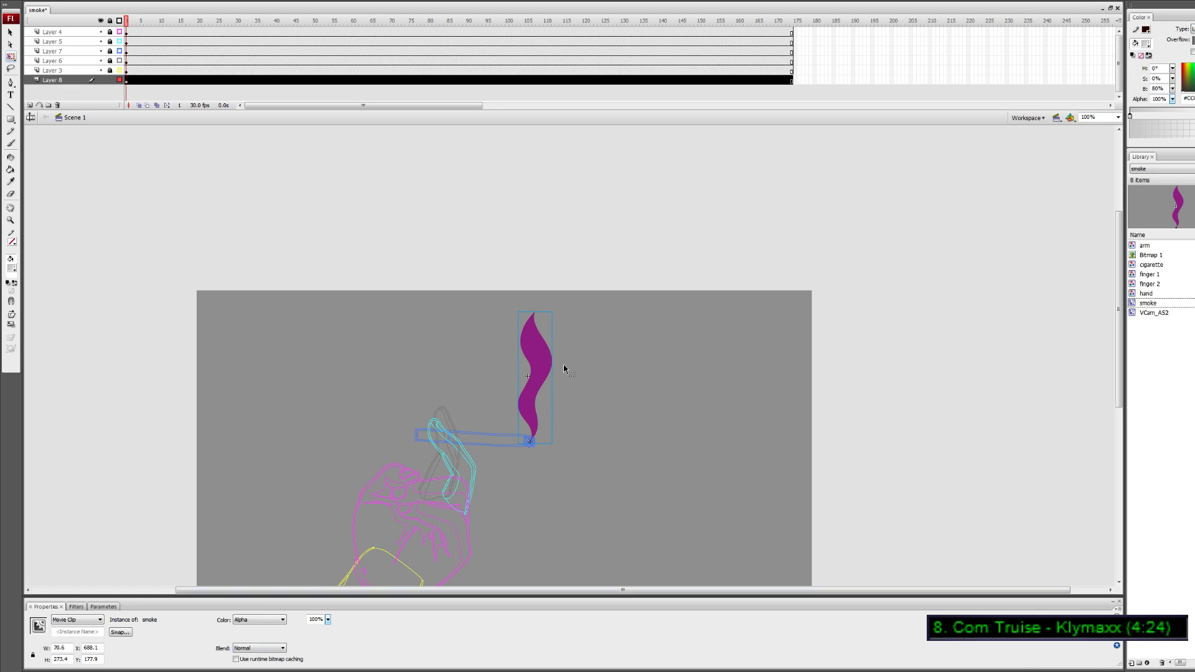
Reopen the smoke symbol, set the selected gradient stop's alpha to 70%, and fill the frame 1 smoke with the gradient
double_click(542, 368)
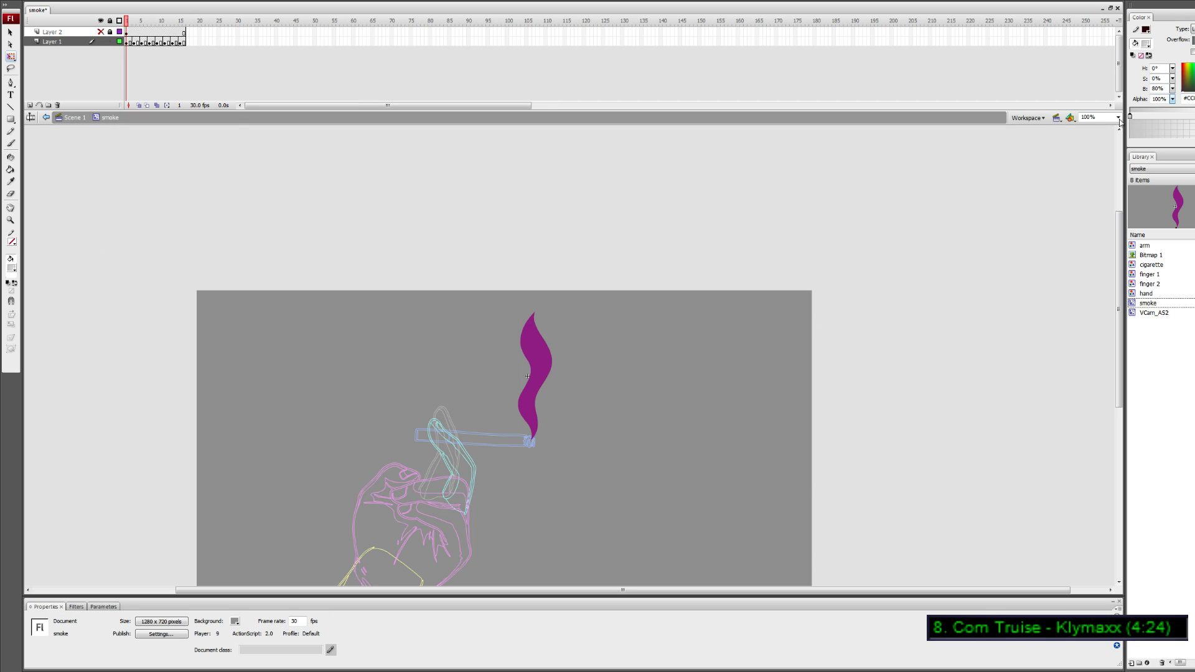
left_click_drag(1173, 99, 1174, 109)
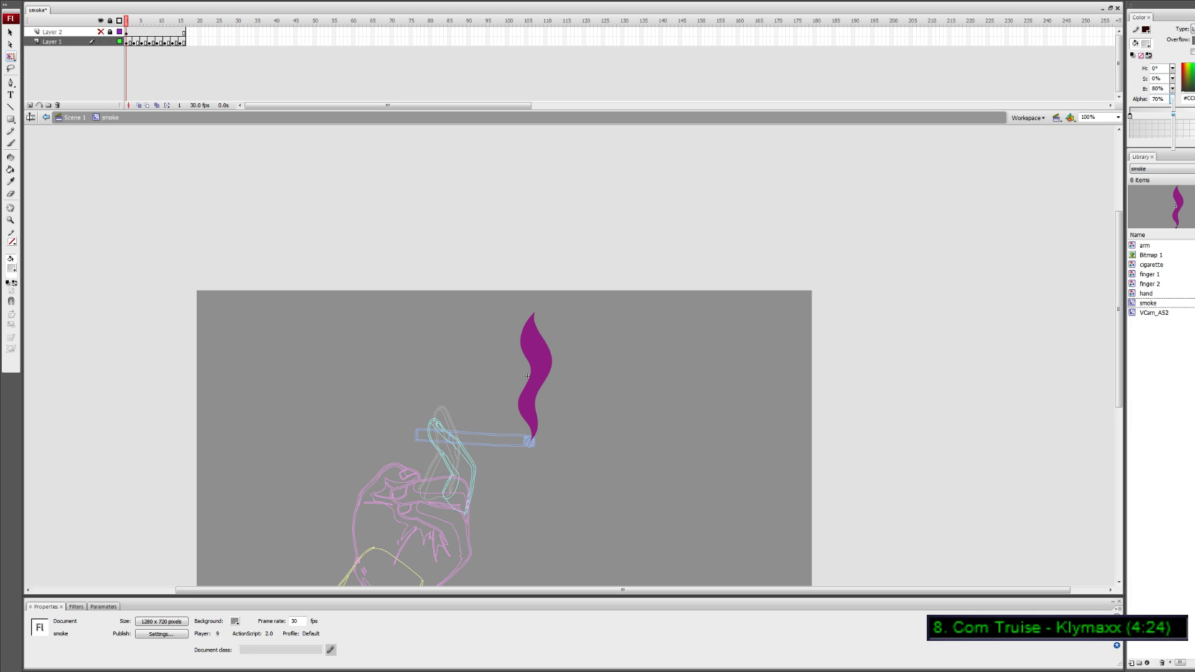
left_click_drag(1173, 114, 1173, 115)
left_click(11, 169)
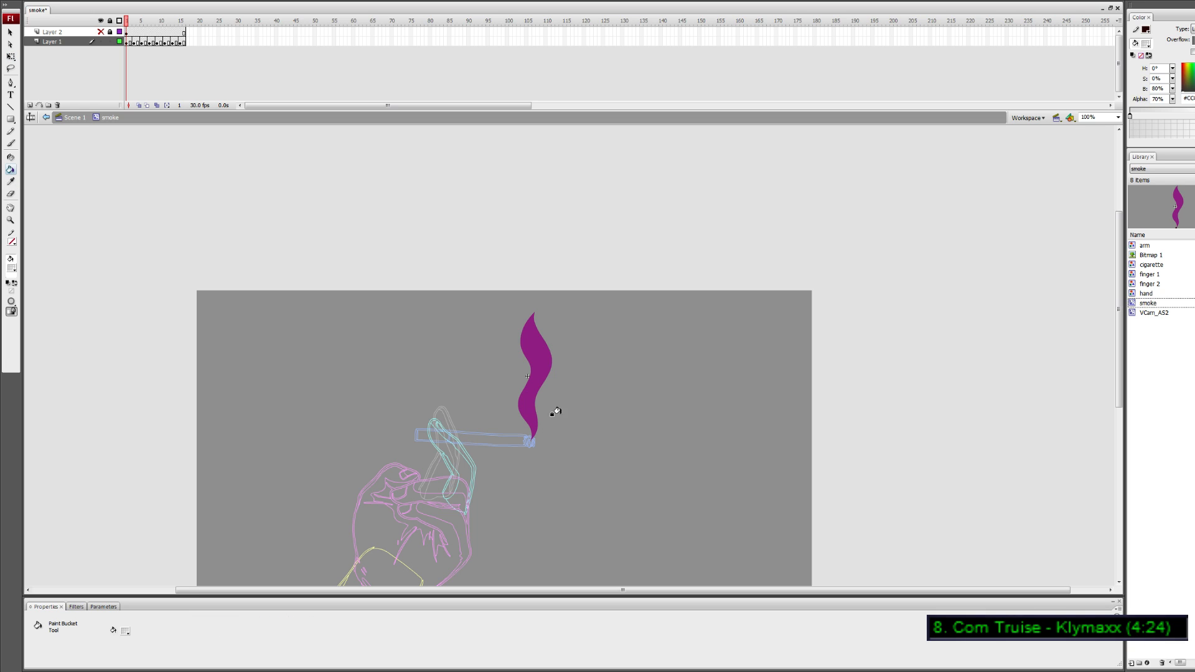
left_click(531, 350)
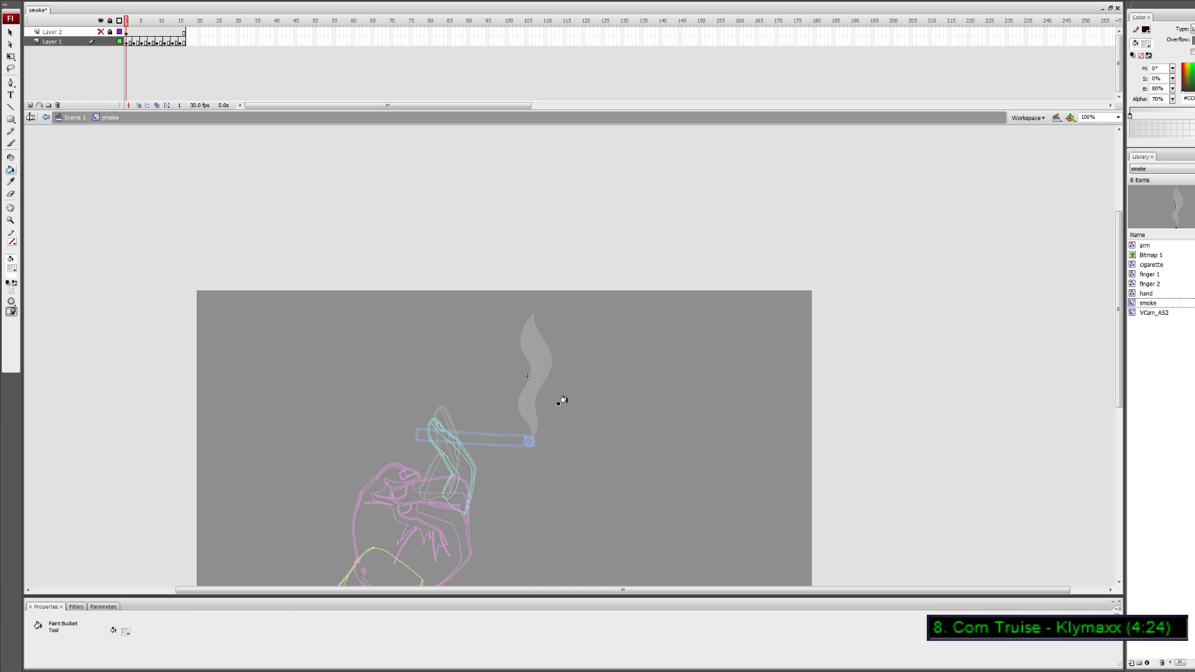
Centre the gradient on the frame 1 smoke with Gradient Transform and rotate it to run vertically, fading out toward the smoke's top
key("f")
left_click(547, 369)
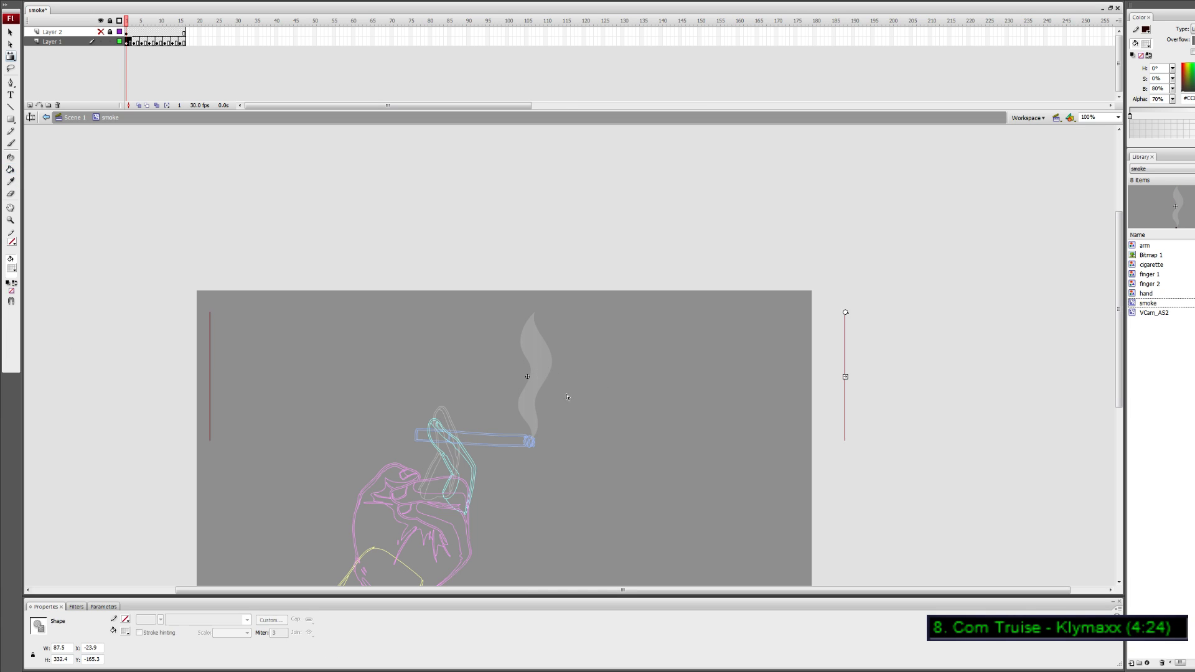
left_click_drag(528, 377, 526, 378)
double_click(526, 377)
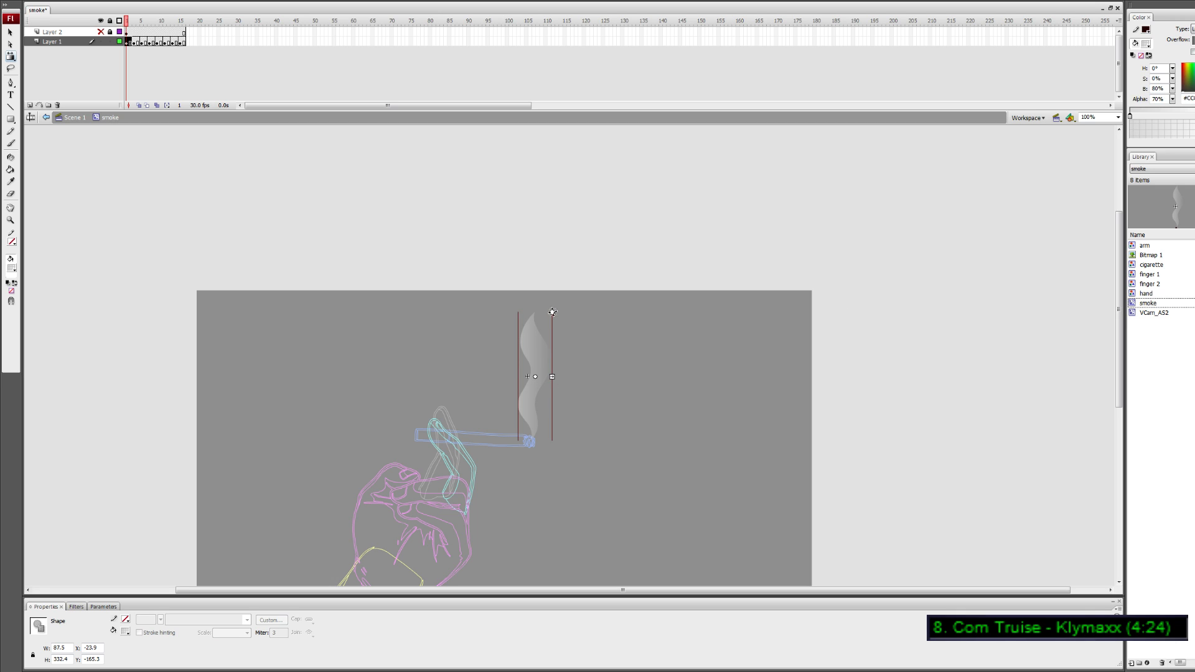
mouse_move(553, 313)
left_mouse_down()
mouse_move(512, 369)
mouse_move(537, 324)
left_mouse_up()
left_click_drag(533, 378, 535, 381)
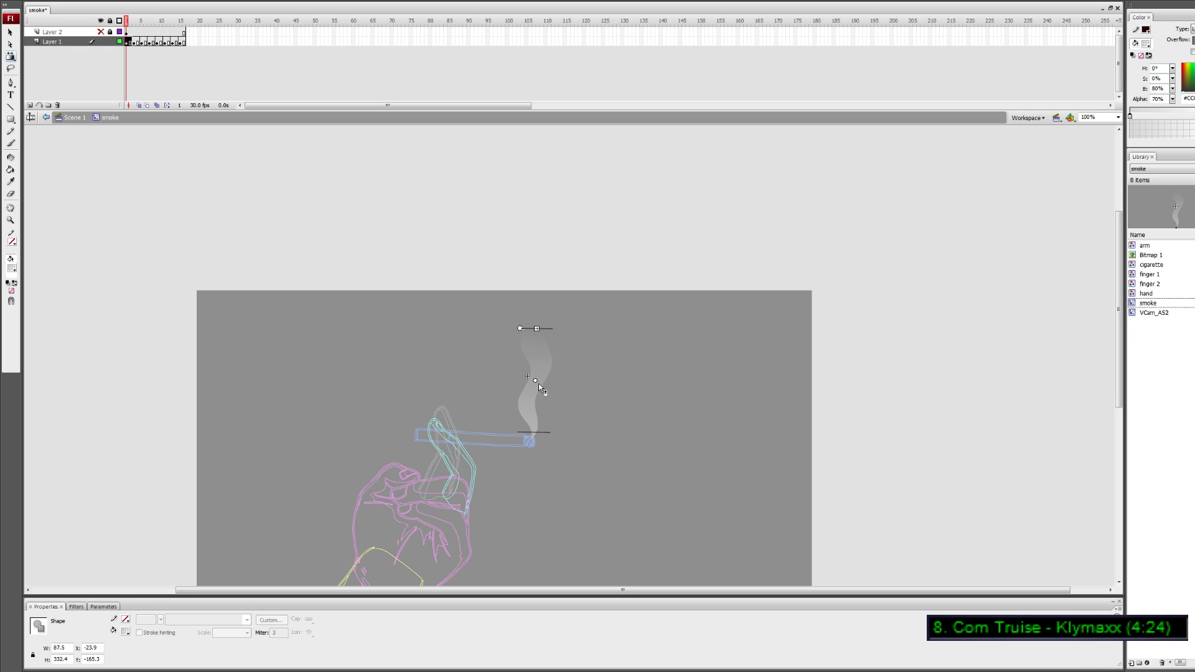
left_click_drag(537, 330, 538, 302)
Using Layer 1's outline view, shorten and recentre the gradient to span the smoke from near its top to the cigarette tip, then restore filled display
left_click(127, 42)
left_click(119, 42)
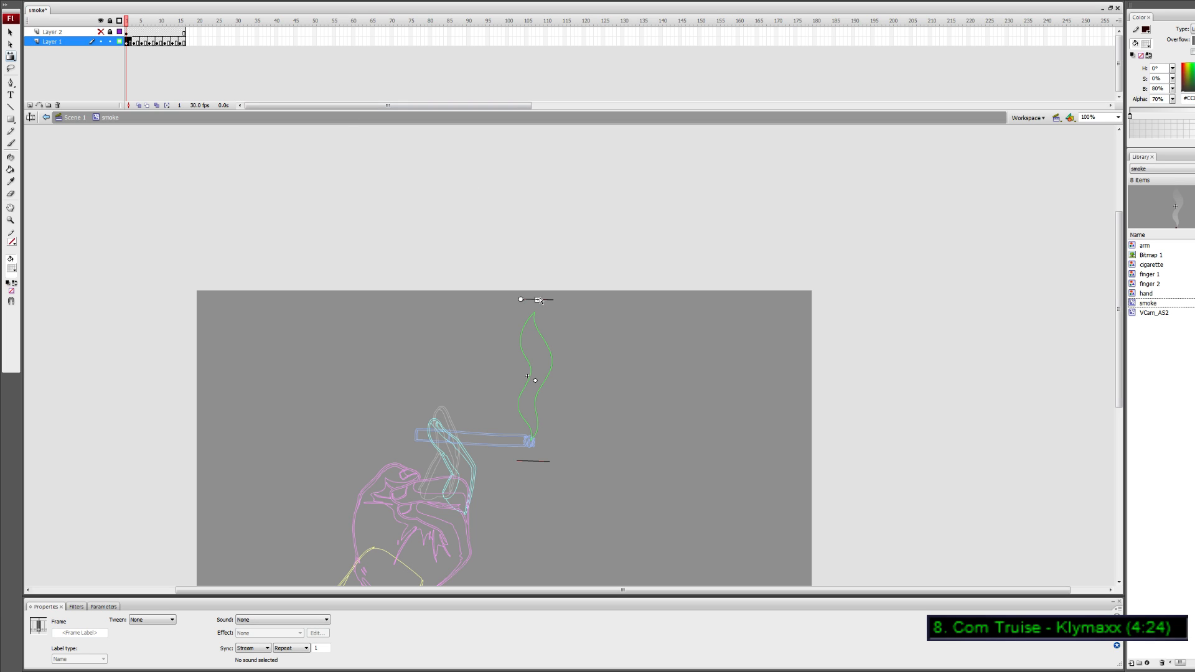
left_click_drag(537, 299, 537, 334)
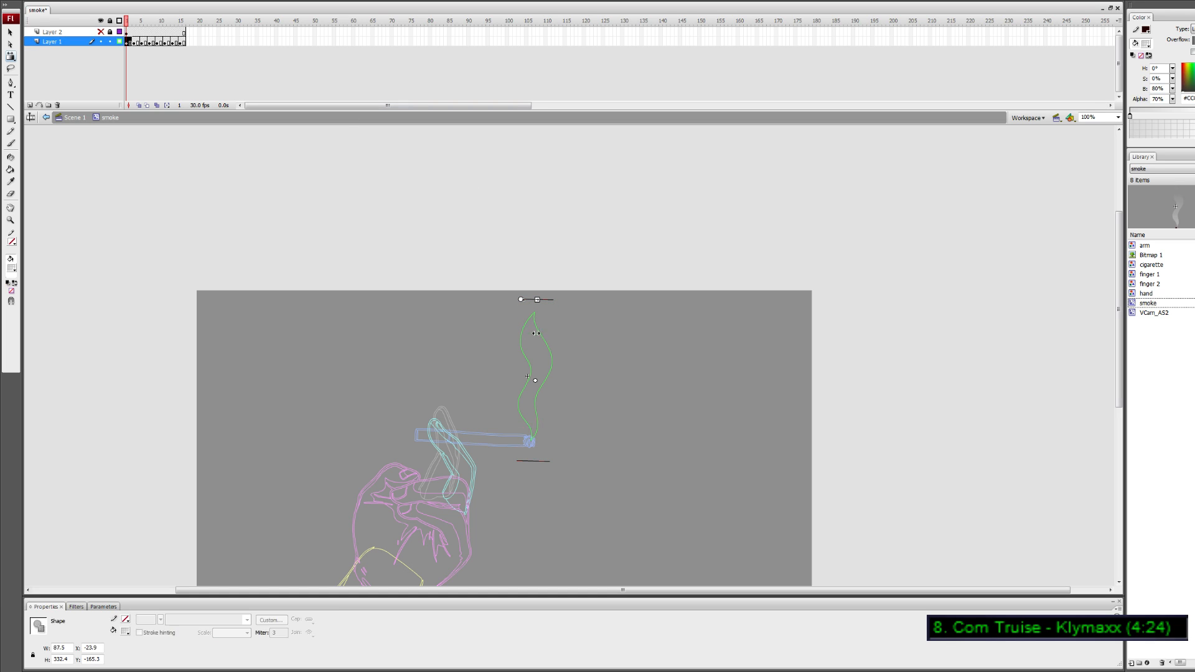
left_click_drag(535, 381, 535, 389)
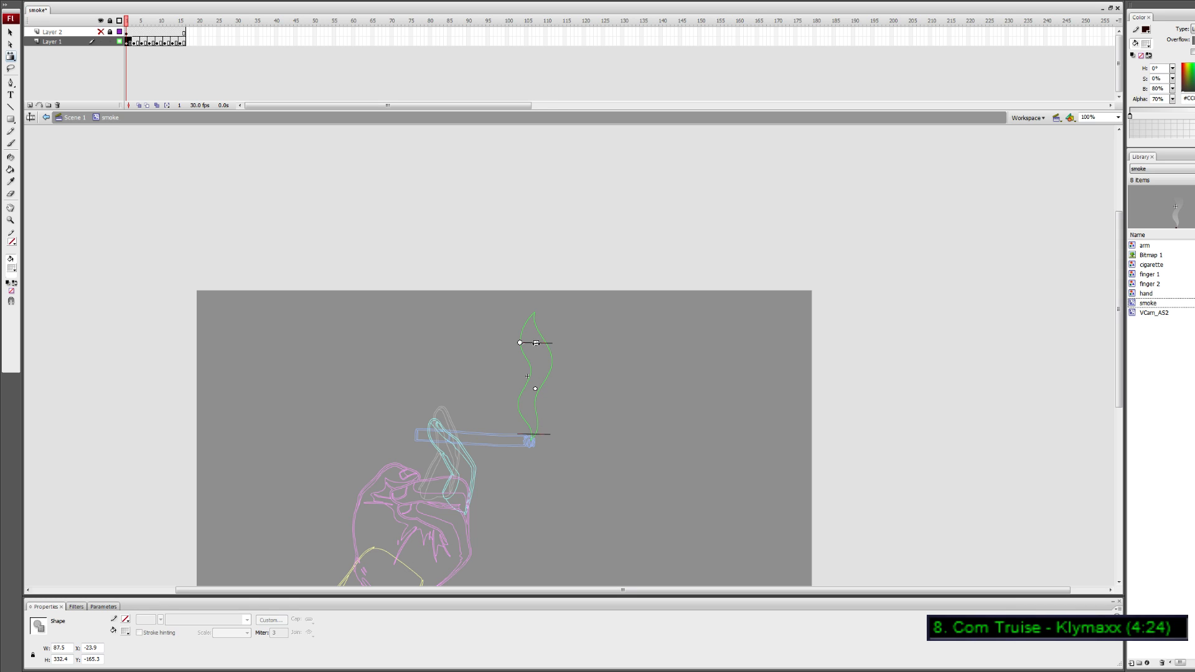
left_click_drag(536, 343, 536, 337)
left_click_drag(536, 388, 535, 382)
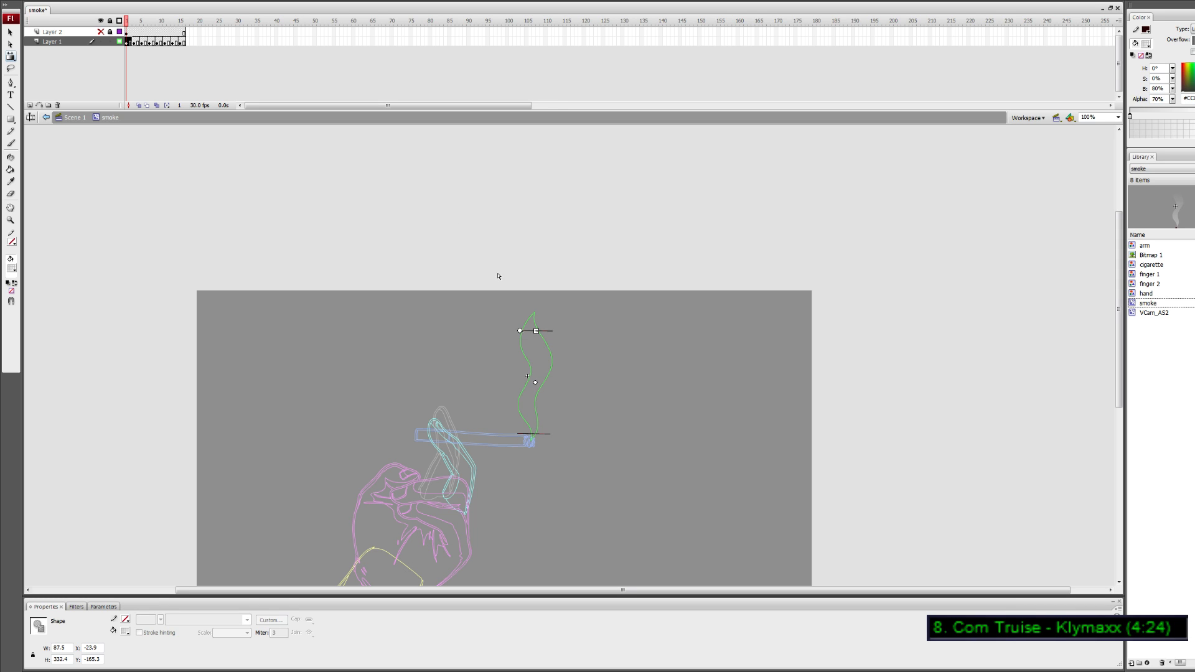
left_click(132, 42)
left_click(610, 474)
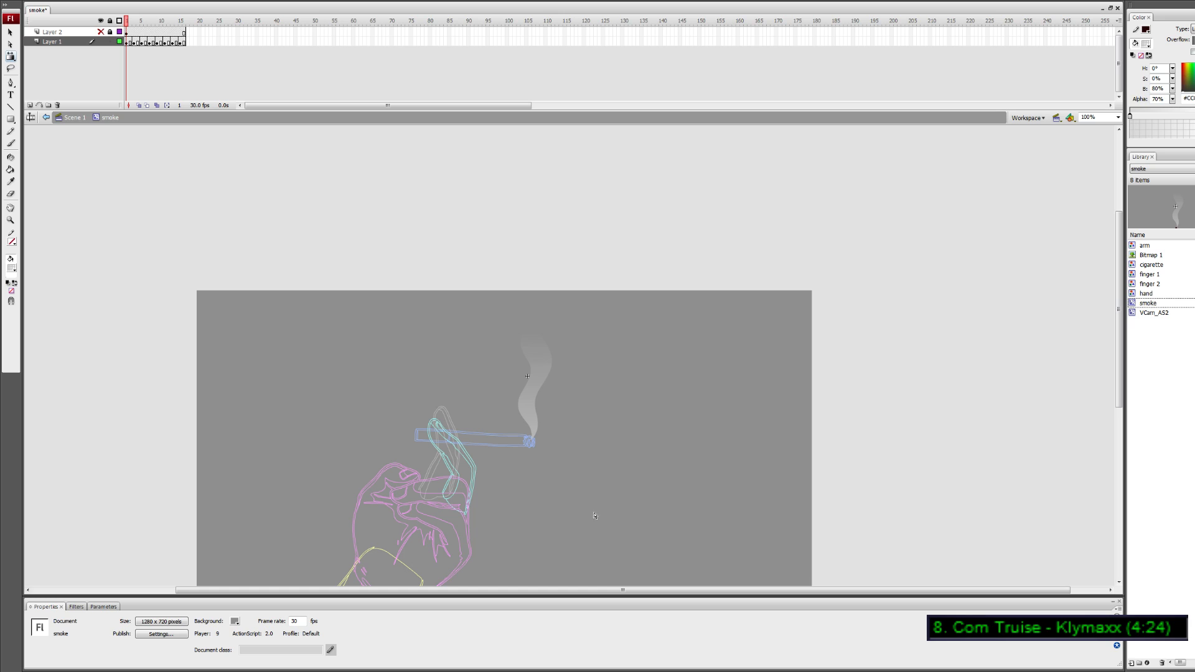
Turn on Lock Fill for the Paint Bucket and fill the remaining purple smoke drawings from frame 3 through frame 15 with the gradient
key("k")
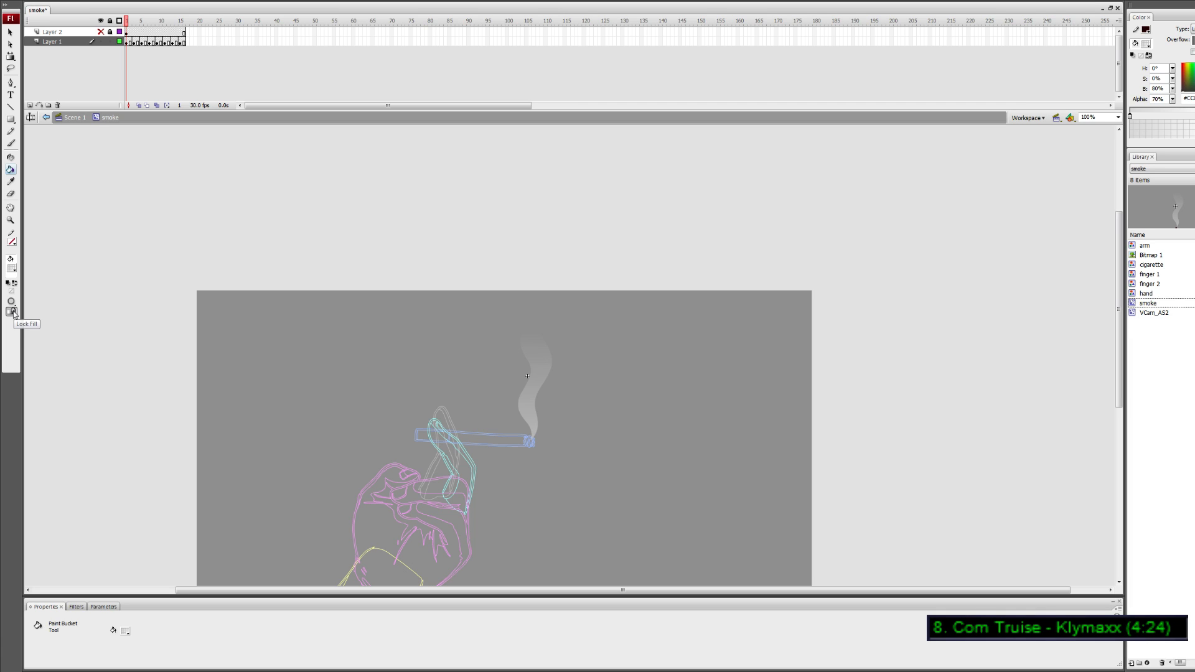
left_click(12, 311)
key("period")
key("period")
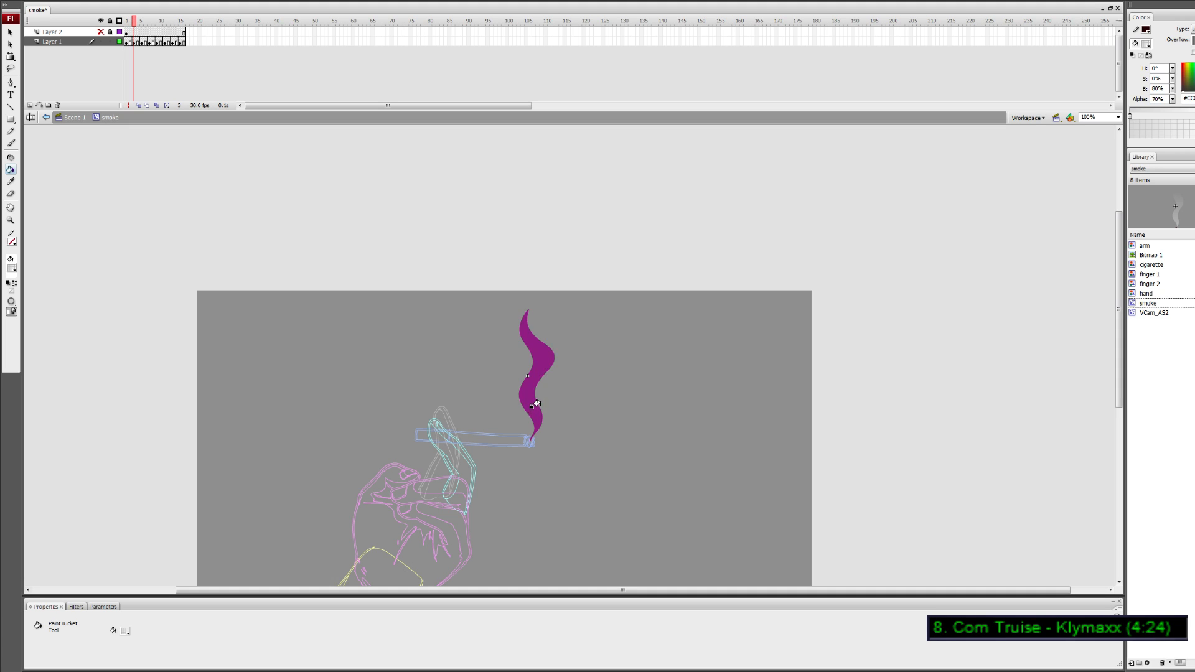
left_click(531, 411)
key("period")
key("period")
left_click(534, 410)
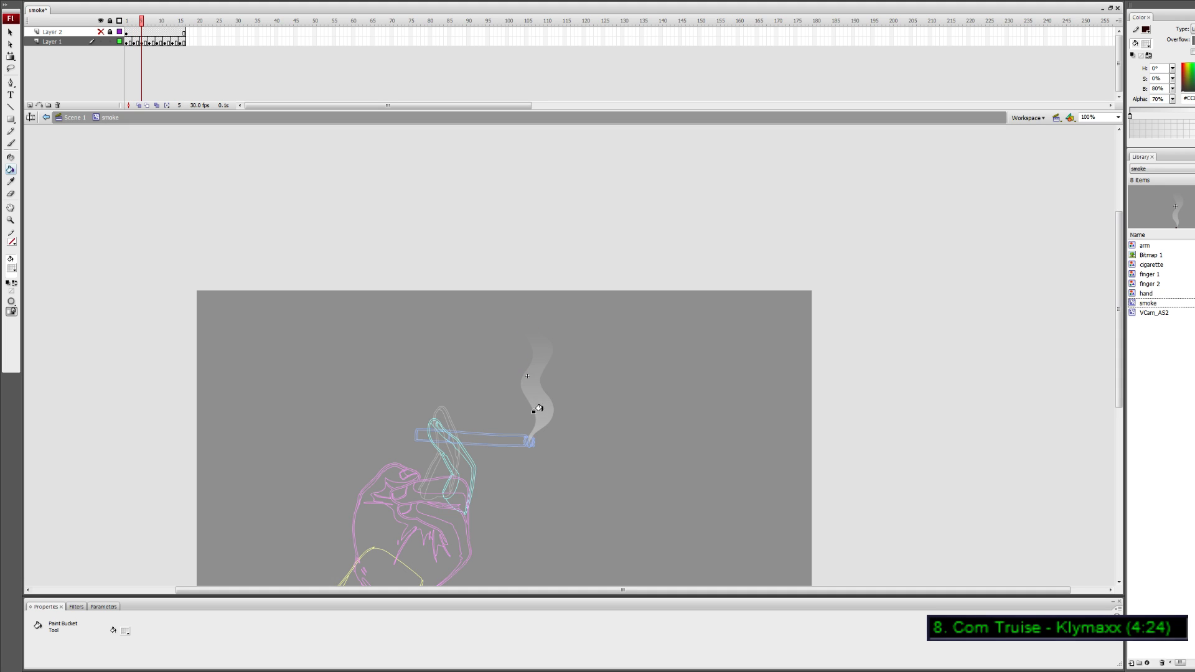
key("period")
key("period")
left_click(538, 405)
key("period")
key("period")
left_click(540, 403)
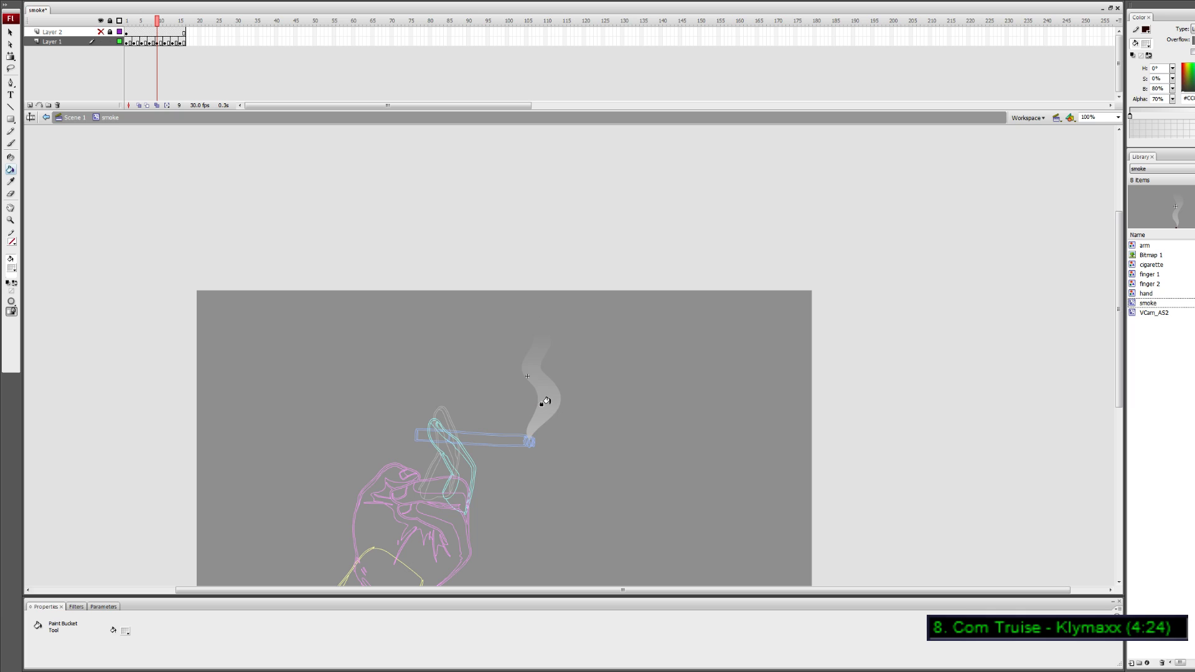
key("period")
key("period")
left_click(540, 401)
key("period")
key("period")
key("period")
key("period")
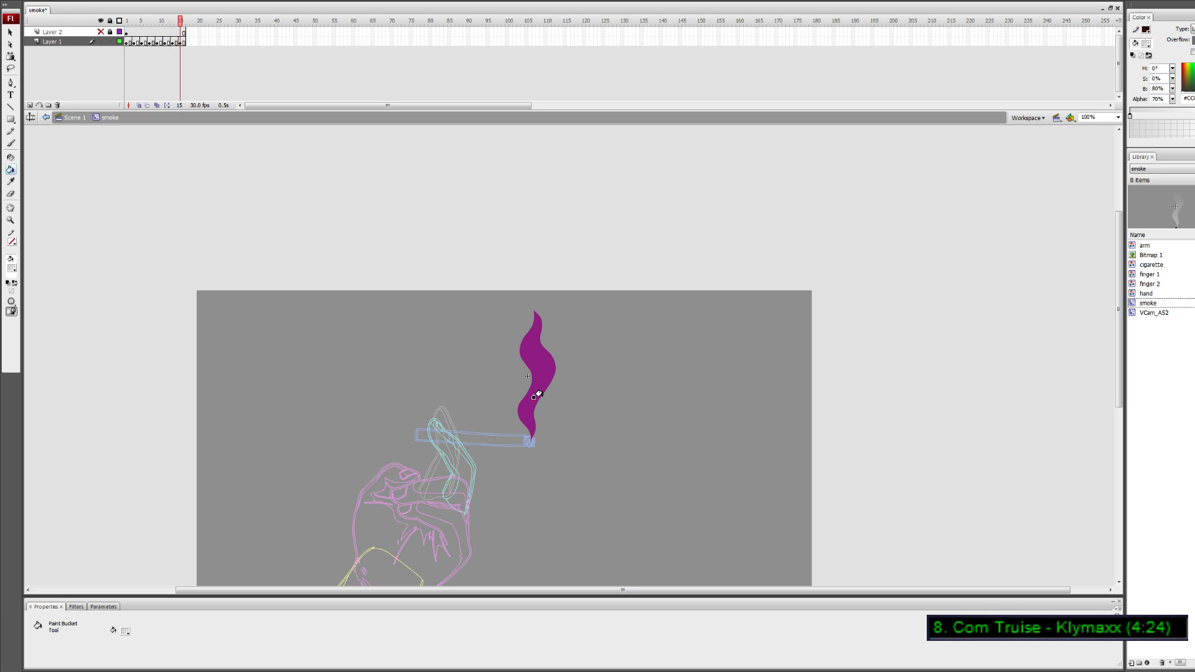
left_click(533, 407)
Step back through the smoke frames to frame 1 to check the gradient fills in motion
key("comma")
key("comma")
key("comma")
key("comma")
key("comma")
key("comma")
key("comma")
key("comma")
key("comma")
key("comma")
key("comma")
key("comma")
key("comma")
key("comma")
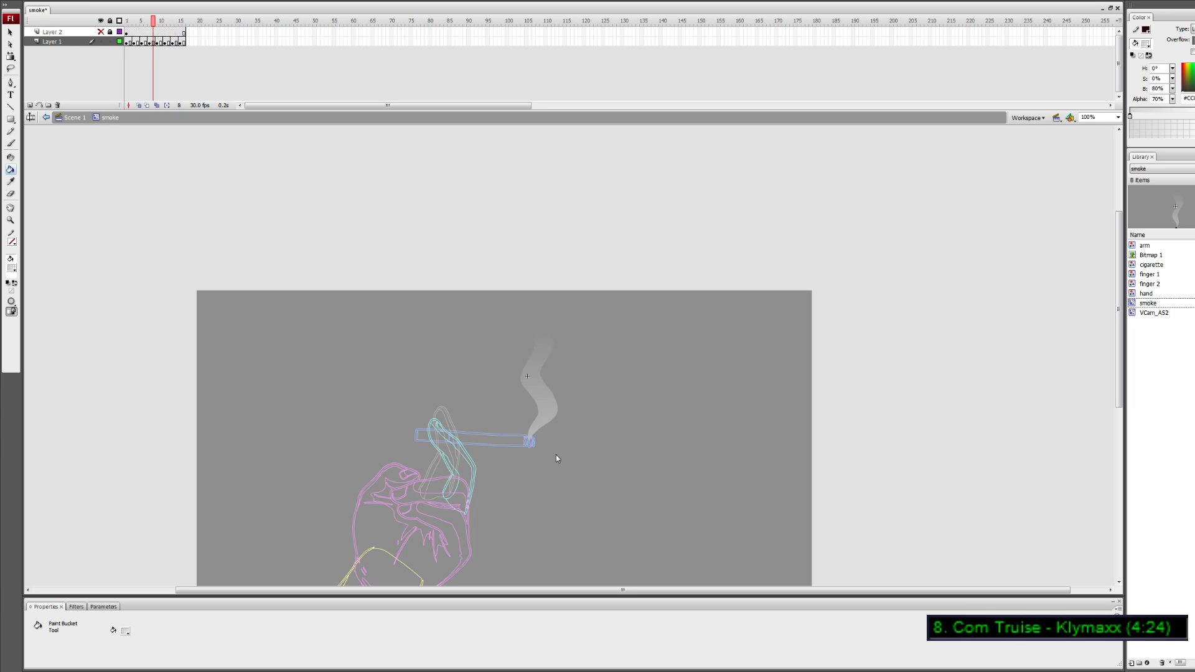
Return to the main scene and turn off outline view for all layers
key("v")
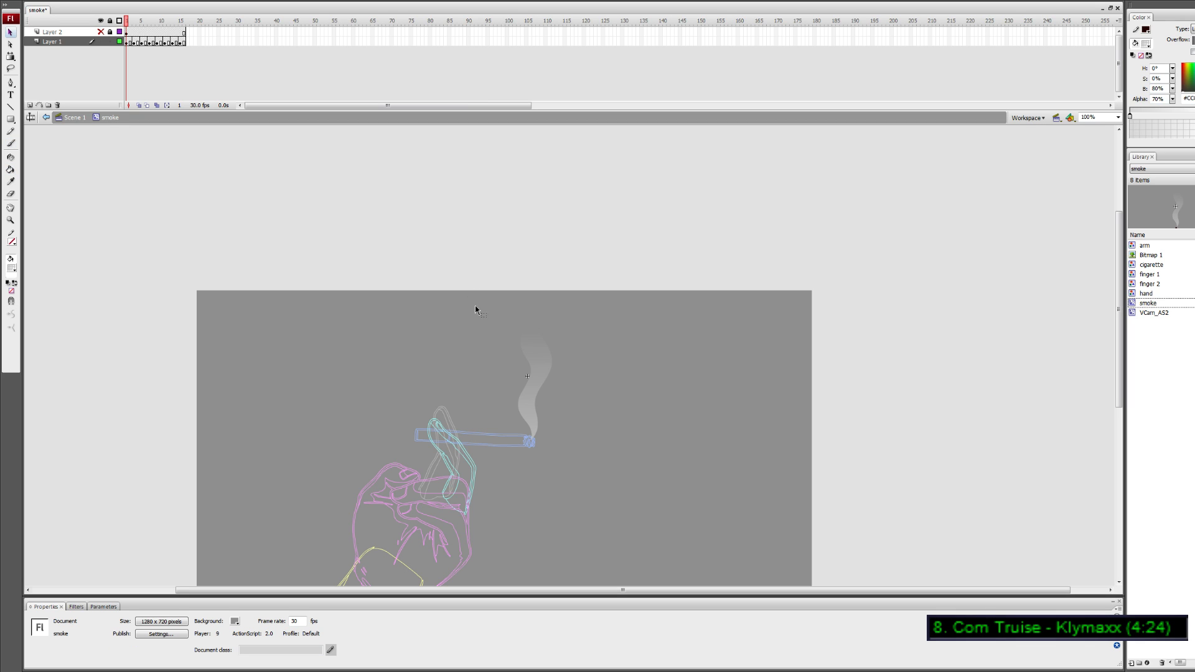
double_click(590, 463)
left_click(598, 475)
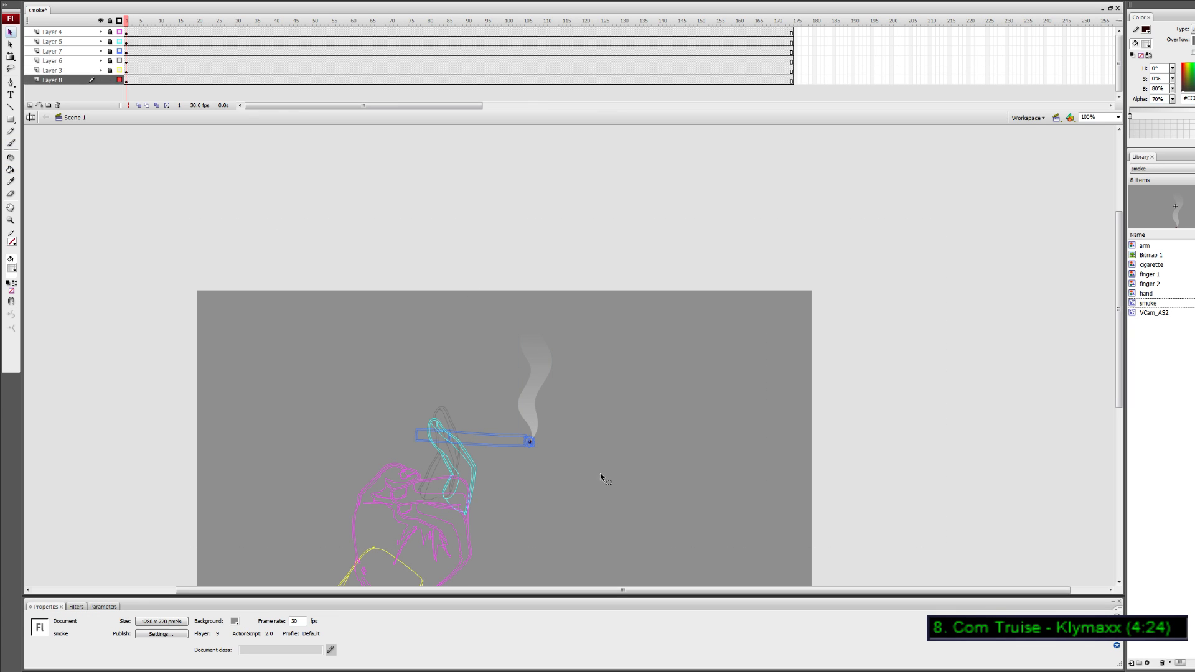
left_click(119, 21)
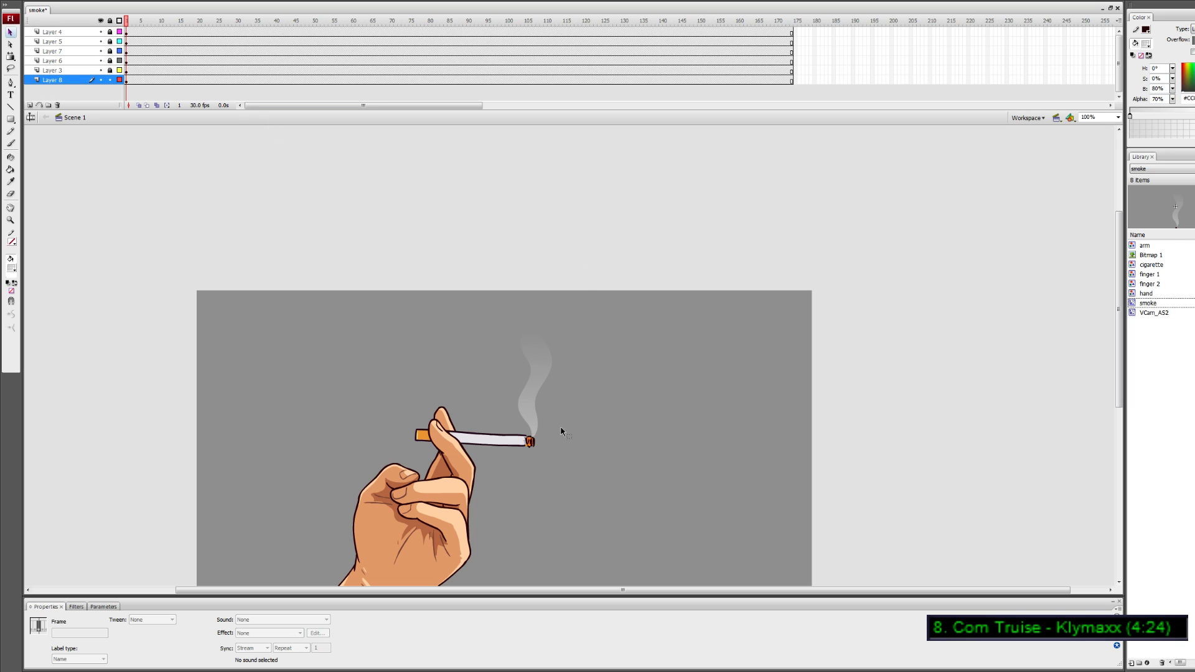
Nudge the smoke instance to X 685.1, Y 179.9 so it sits on the cigarette's burning tip
left_click(537, 436)
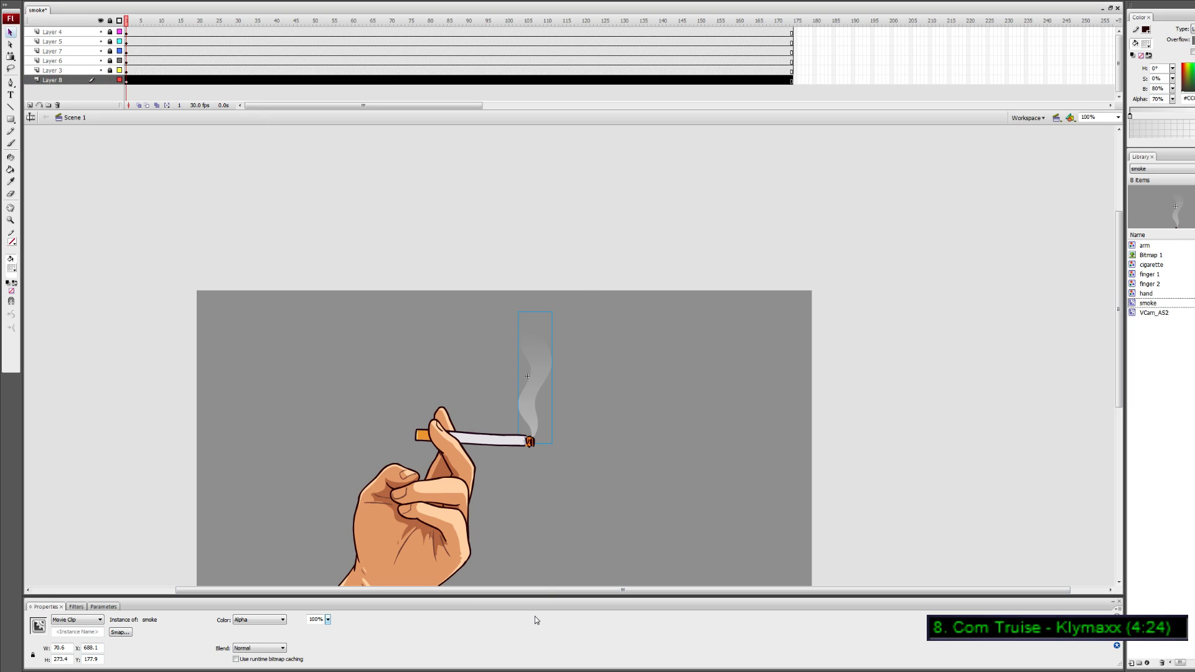
key("Left")
key("Left")
key("Left")
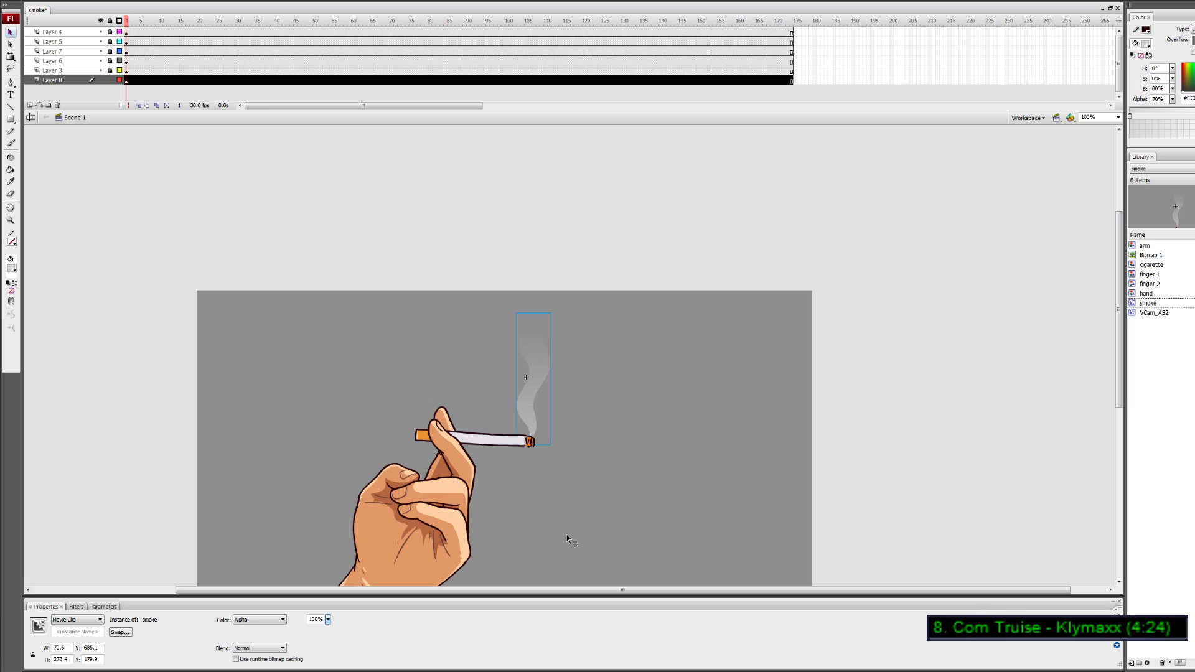
Add a Blur filter to the smoke instance
left_click(76, 607)
left_click(33, 617)
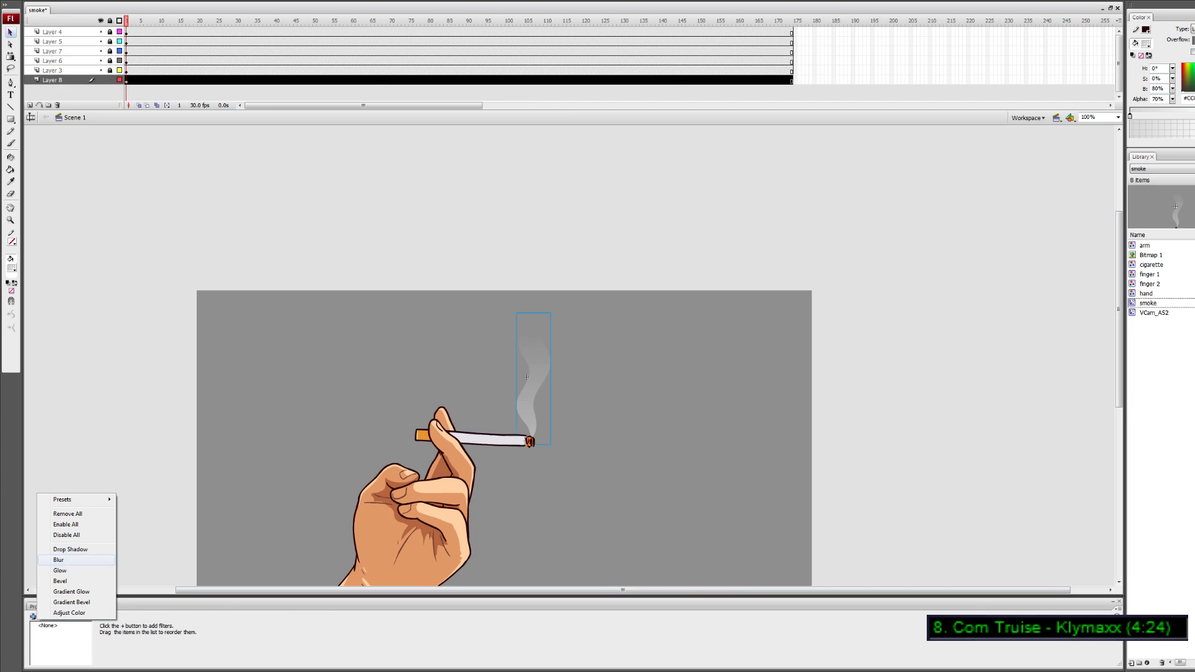
left_click(57, 560)
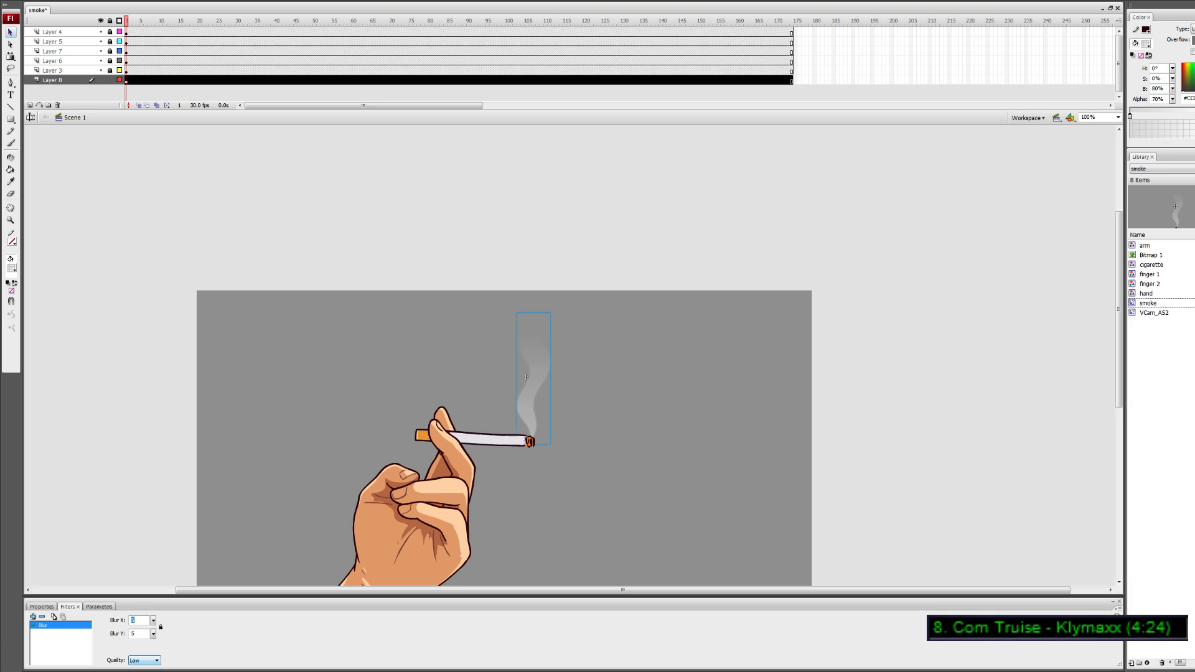
Set the smoke instance's blur quality to High and its Blur X and Blur Y to 4
left_click(149, 661)
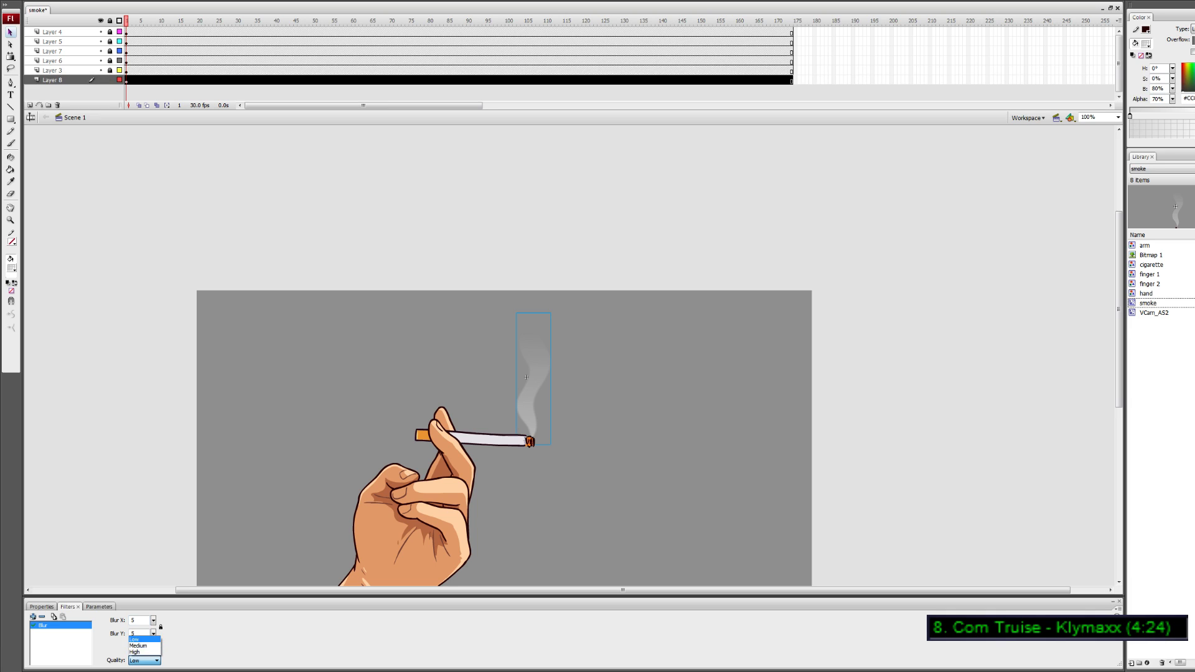
left_click(144, 653)
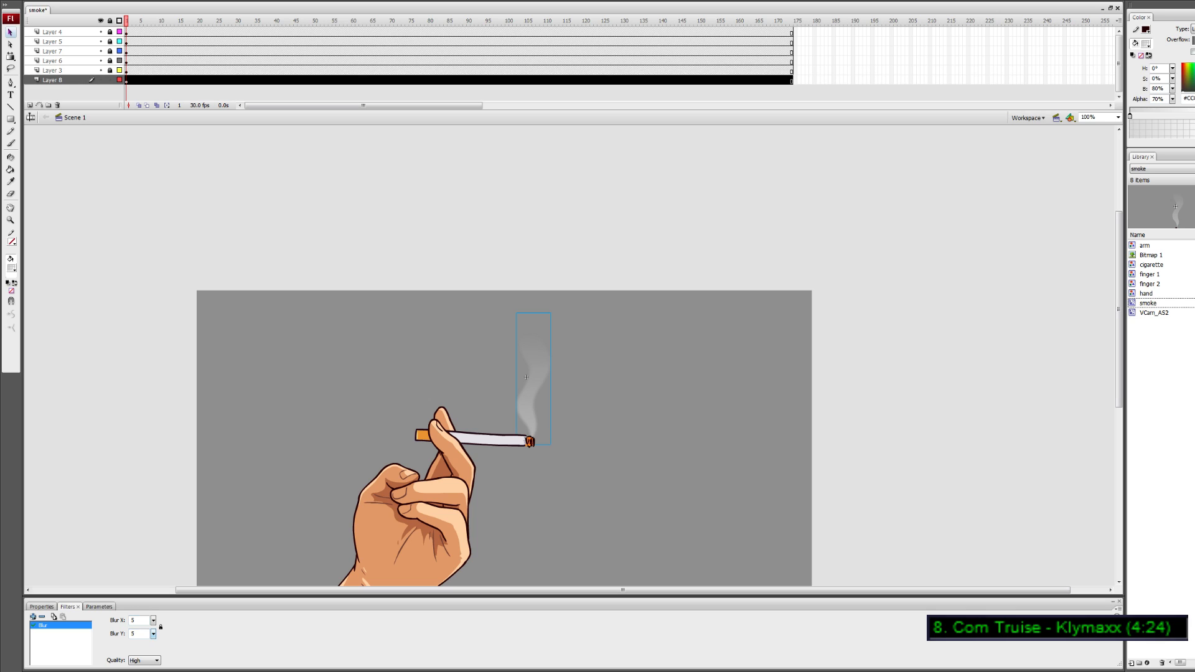
double_click(137, 620)
left_click(584, 475)
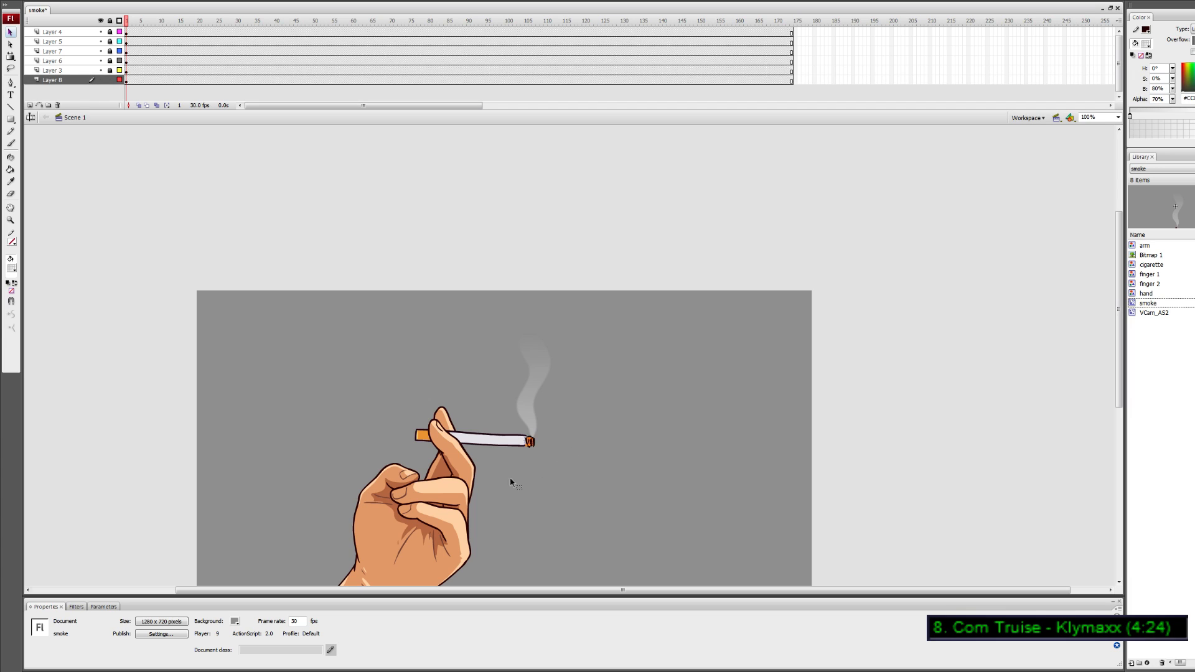
left_click(535, 428)
double_click(137, 620)
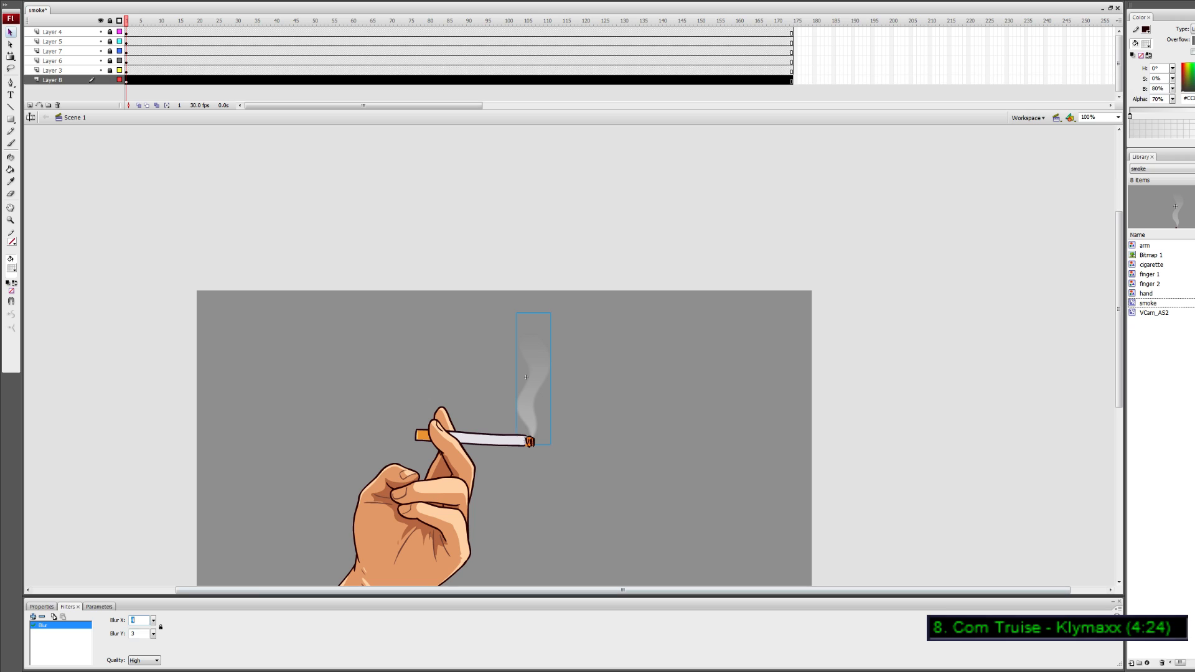
left_click(621, 545)
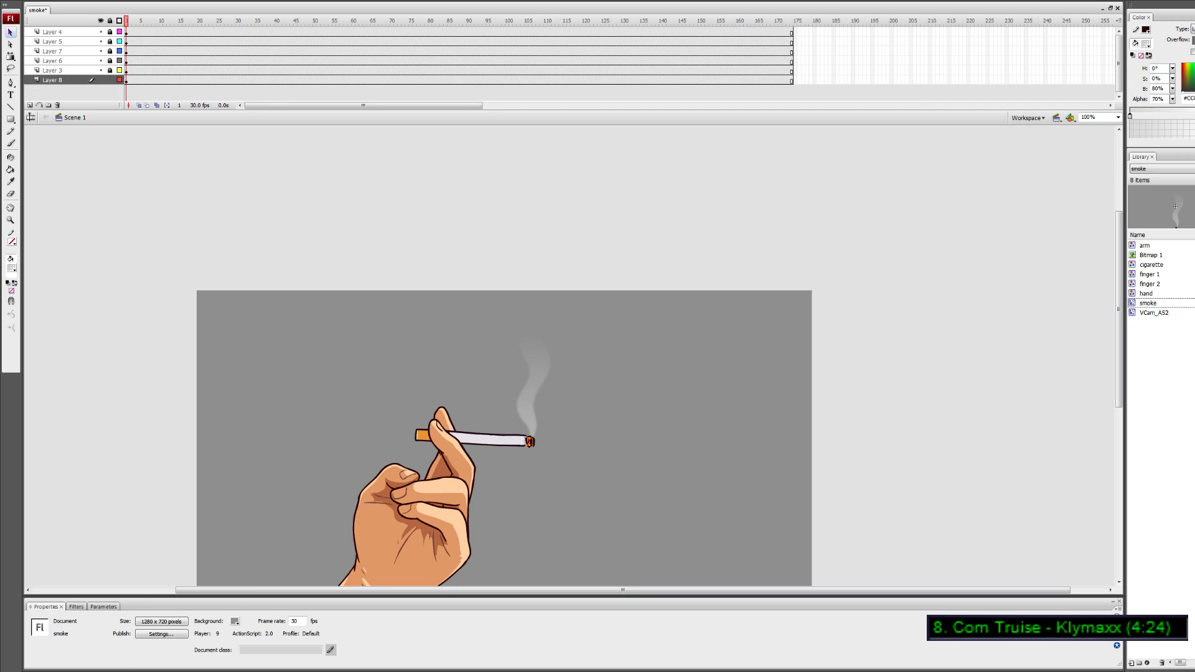
Set the document's frame rate to 24 fps and preview the smoke animation by testing the movie
key("ctrl+Return")
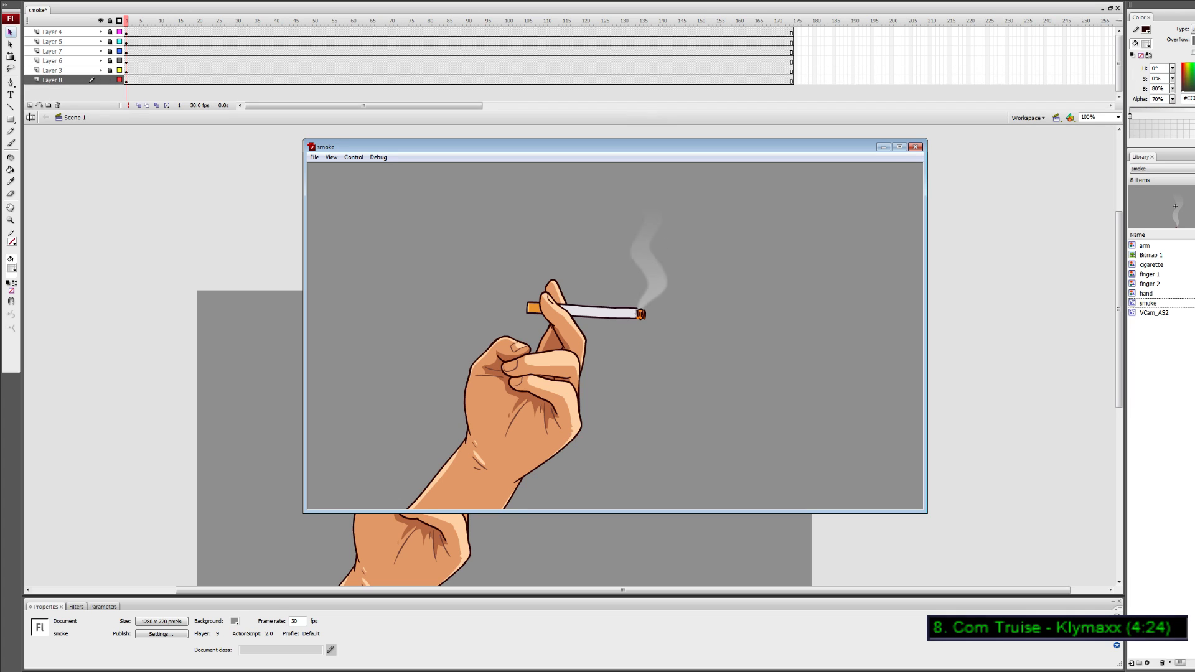
left_click(915, 147)
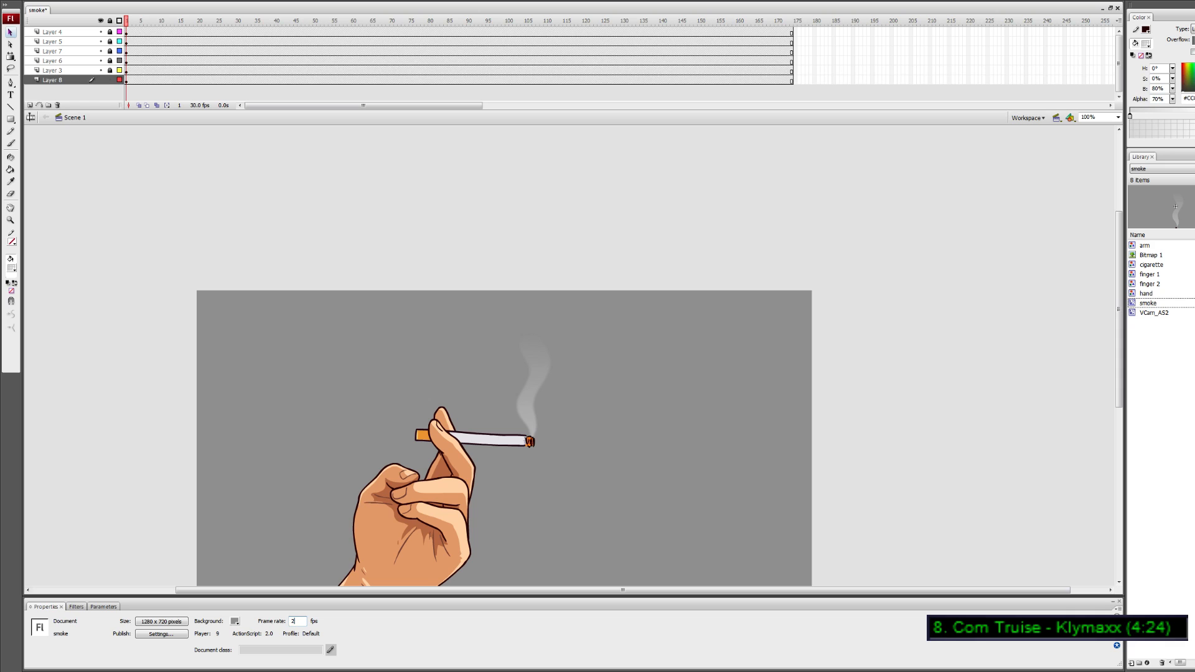
left_click(592, 525)
key("ctrl+Return")
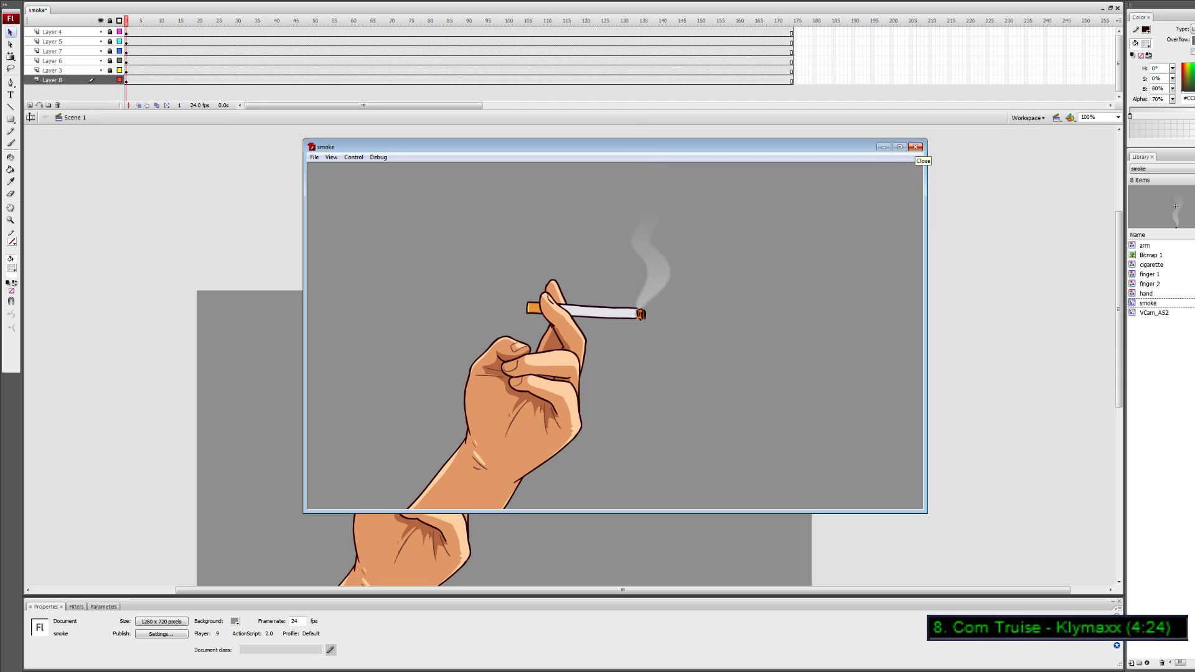
left_click(915, 147)
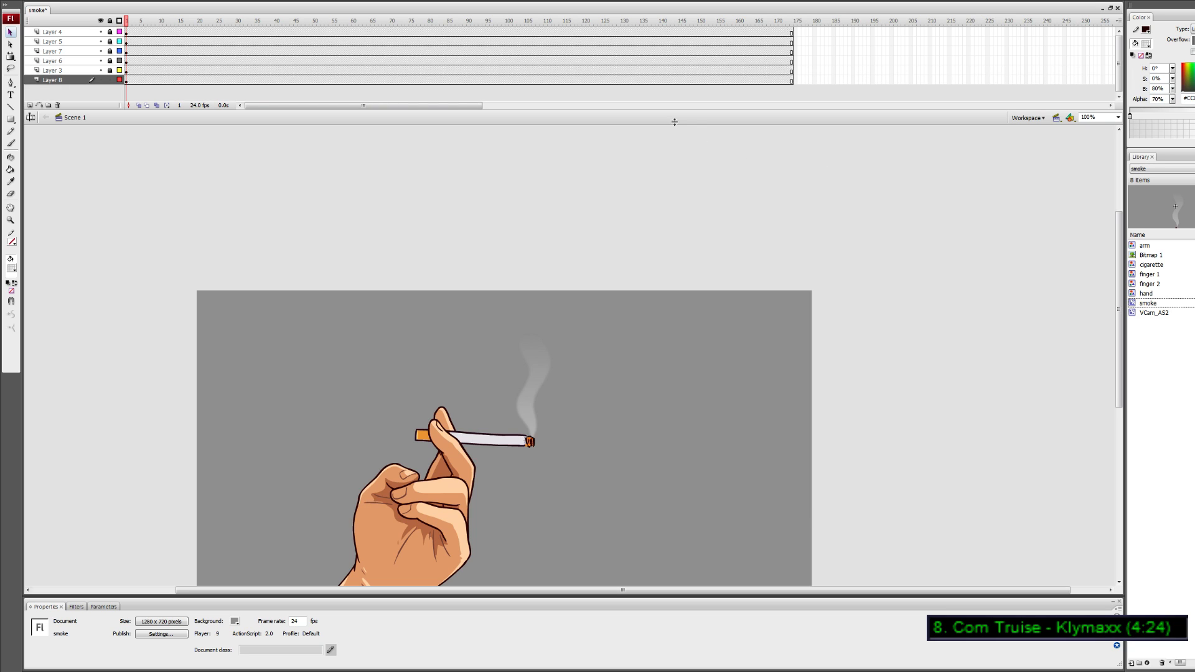
Enlarge the timeline area and unlock all layers, from Layer 4 down to Layer 8
left_click_drag(670, 123, 667, 155)
left_click_drag(111, 70, 111, 32)
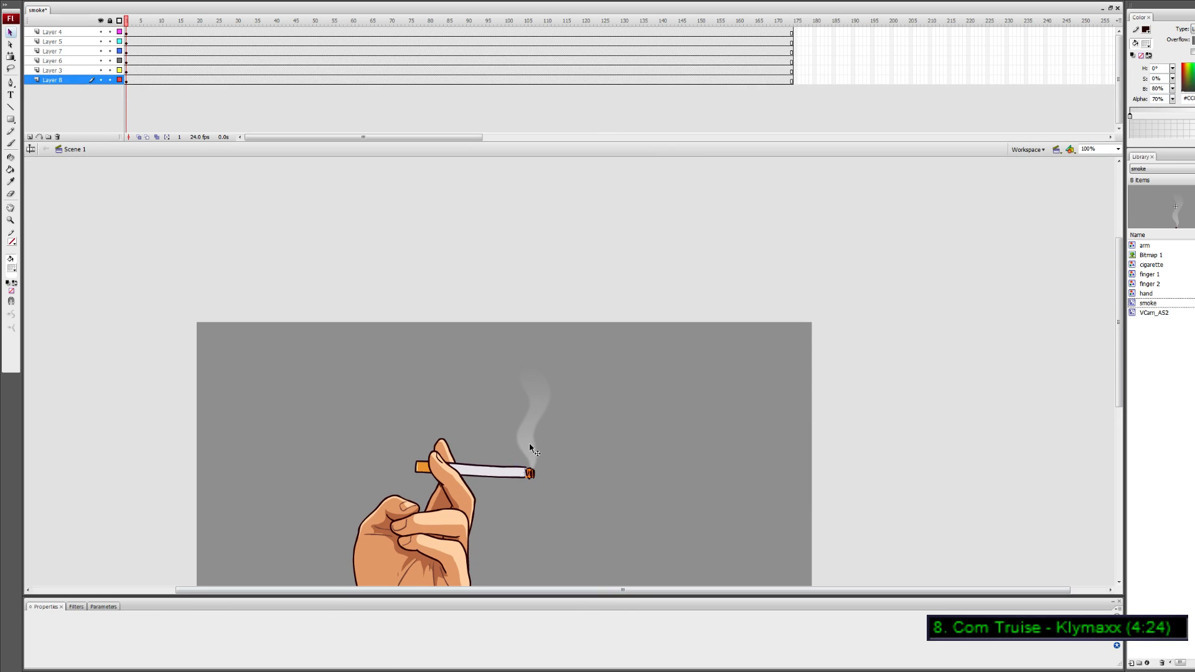
Paste a copy of the smoke inside the cigarette symbol, place it on the burning tip and scale it down to about 42.5 by 164.7
left_click(550, 471)
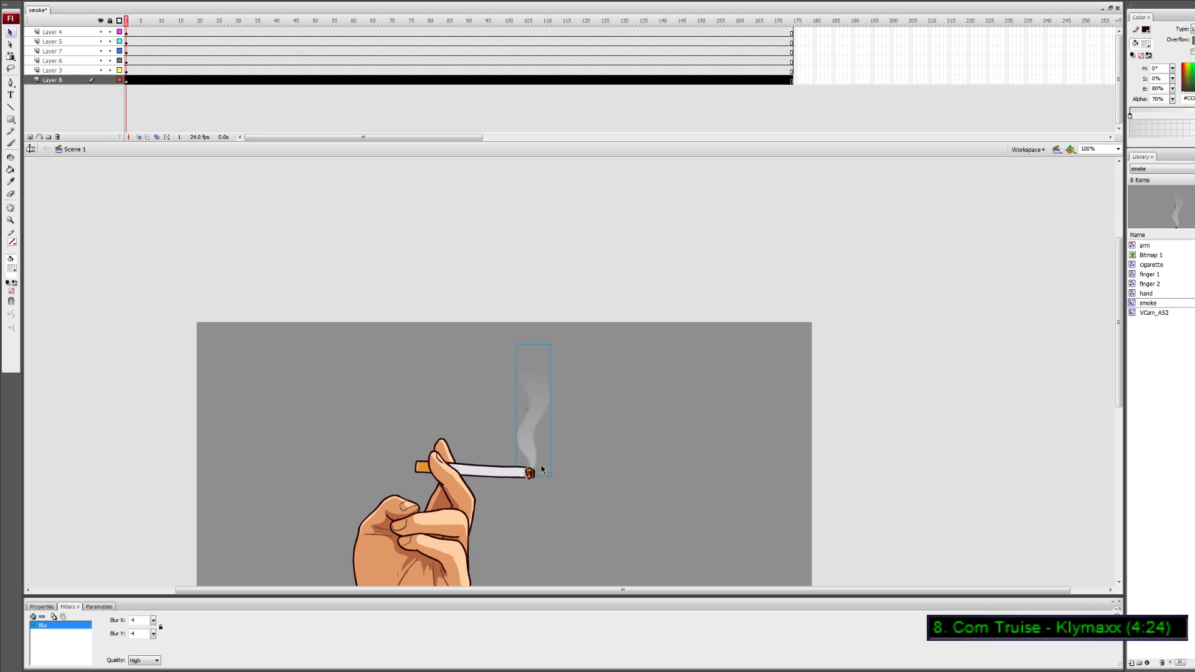
left_click(501, 476)
double_click(506, 473)
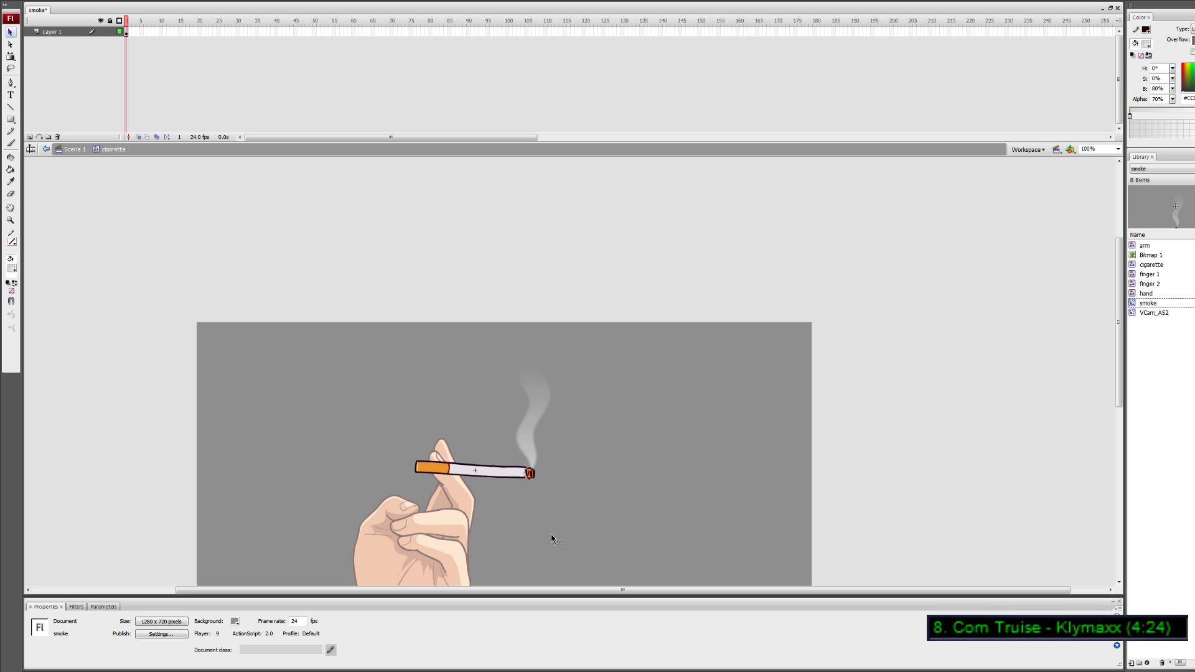
key("ctrl+v")
left_click_drag(560, 471, 540, 445)
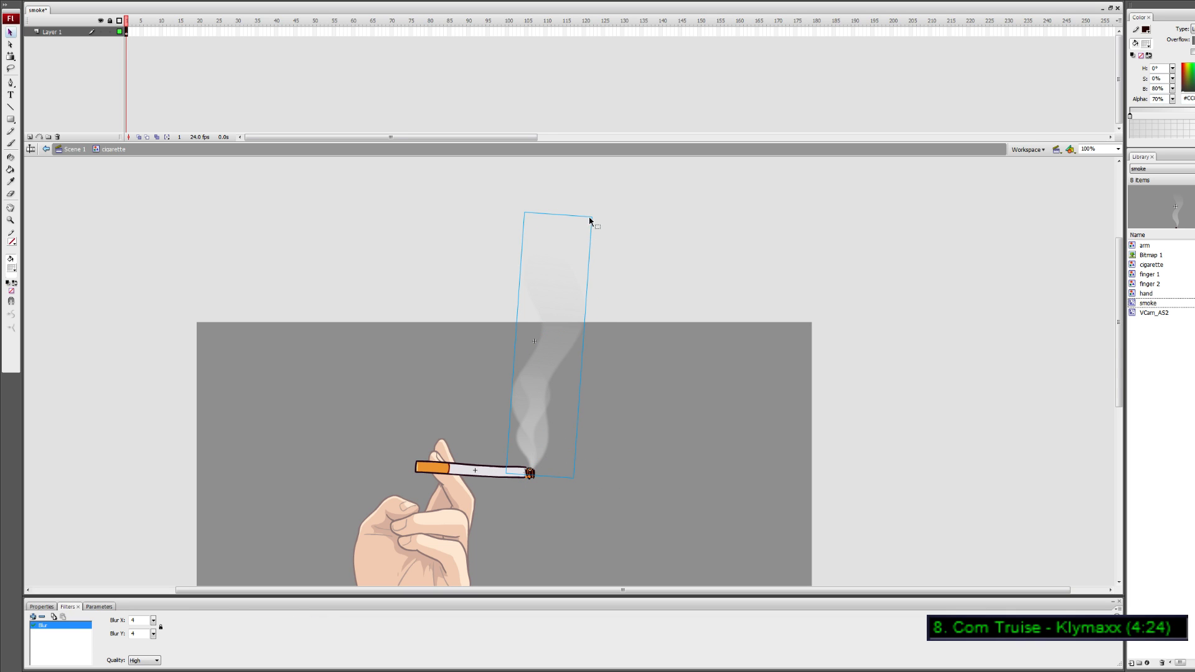
key("q")
left_click_drag(592, 217, 571, 283)
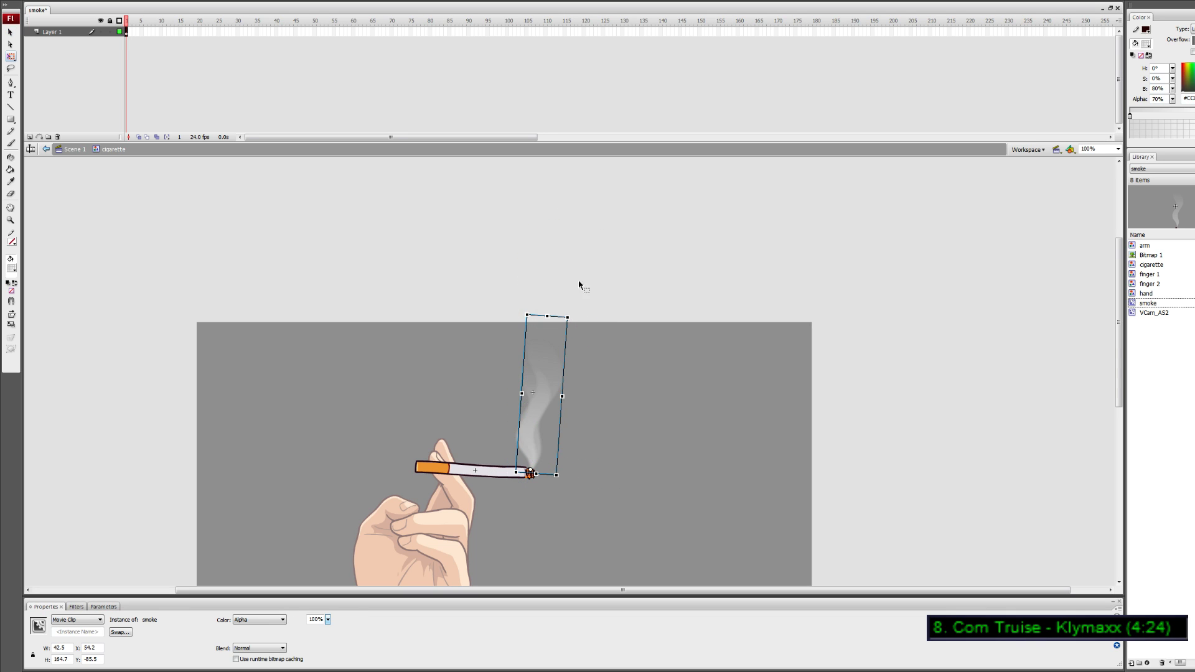
double_click(573, 518)
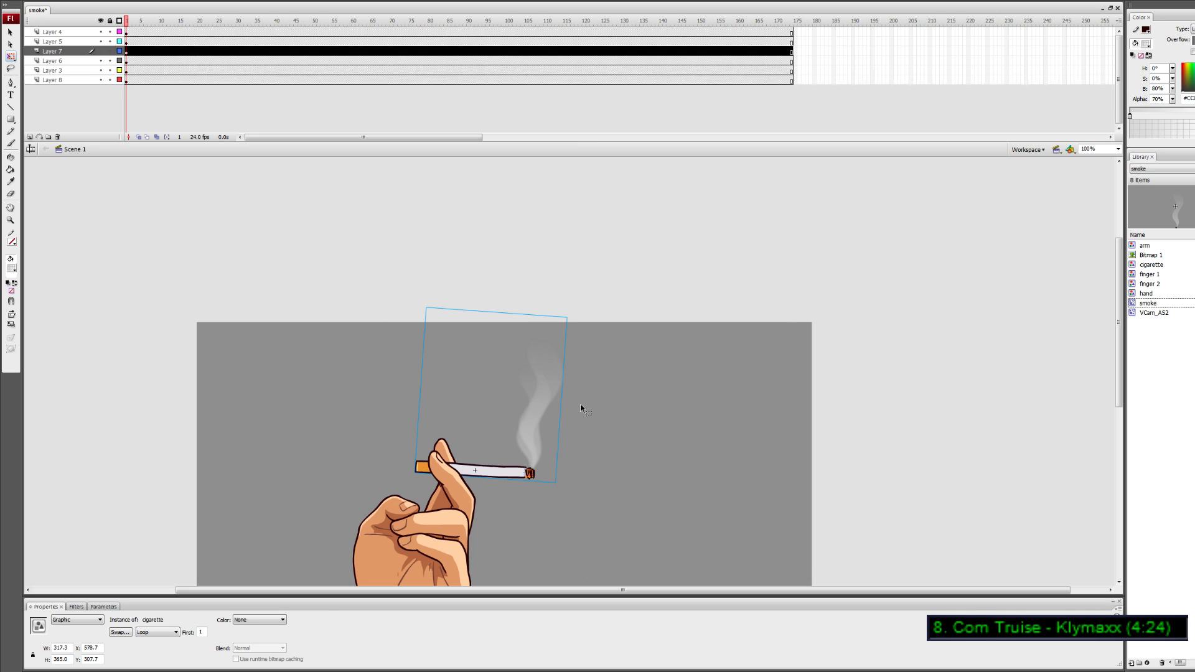
Hide the original smoke on Layer 8, try rotating the cigarette counterclockwise with its nested smoke, and undo the rotation
left_click(525, 382)
left_click(101, 80)
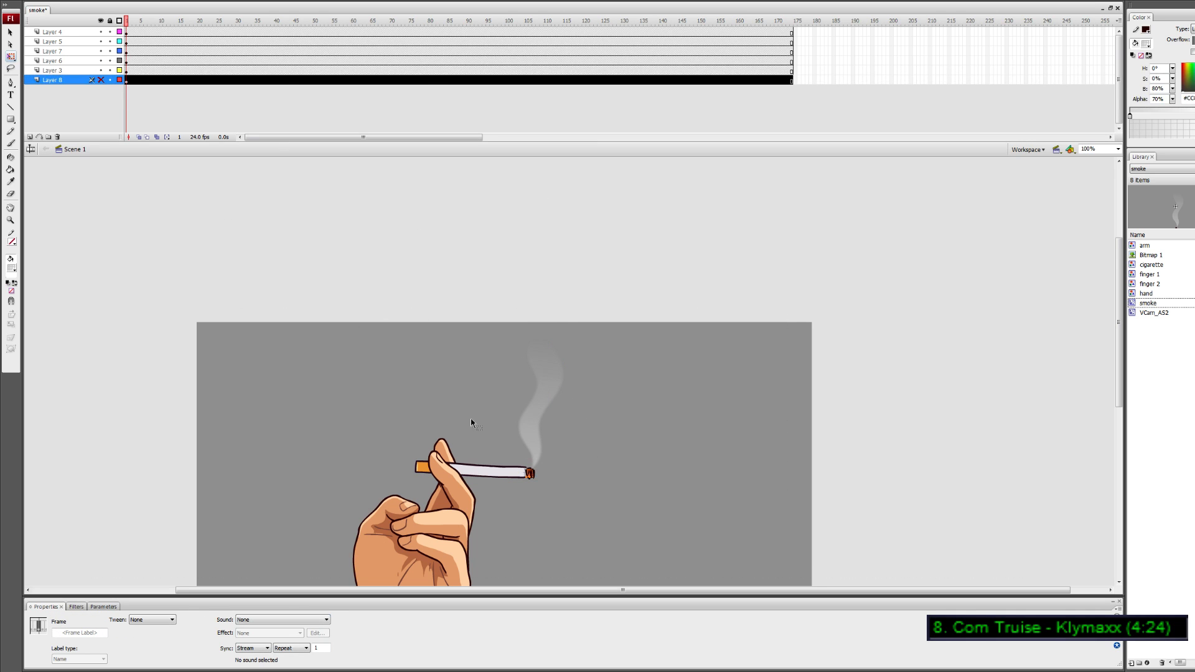
left_click(548, 474)
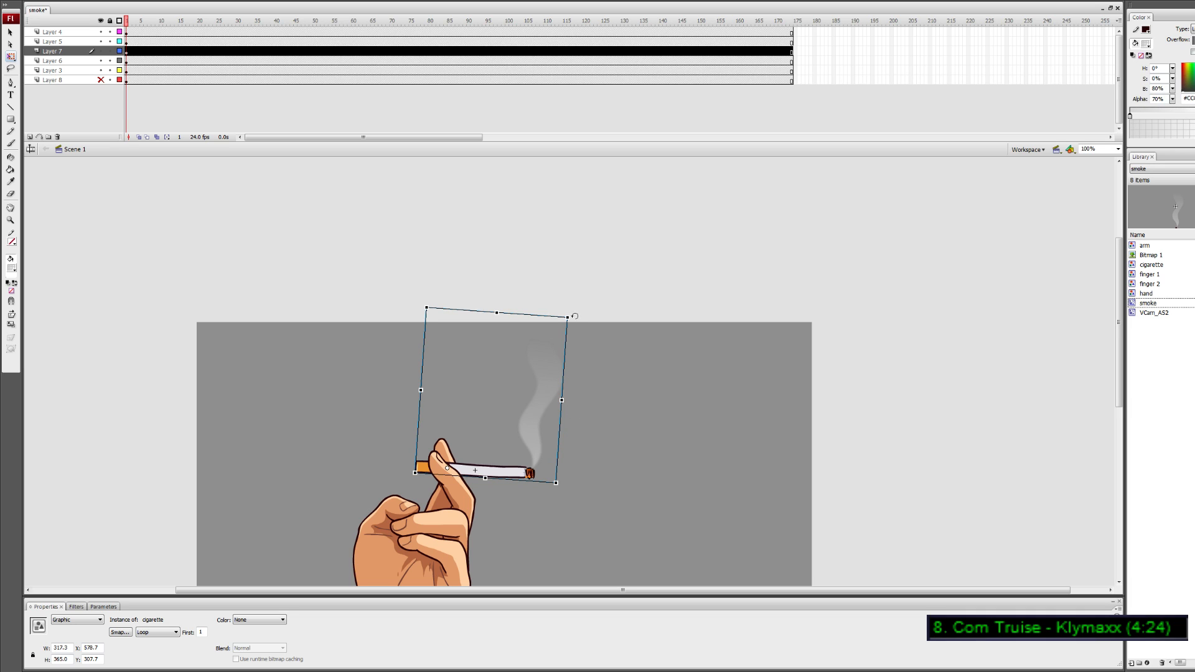
left_click_drag(575, 316, 429, 274)
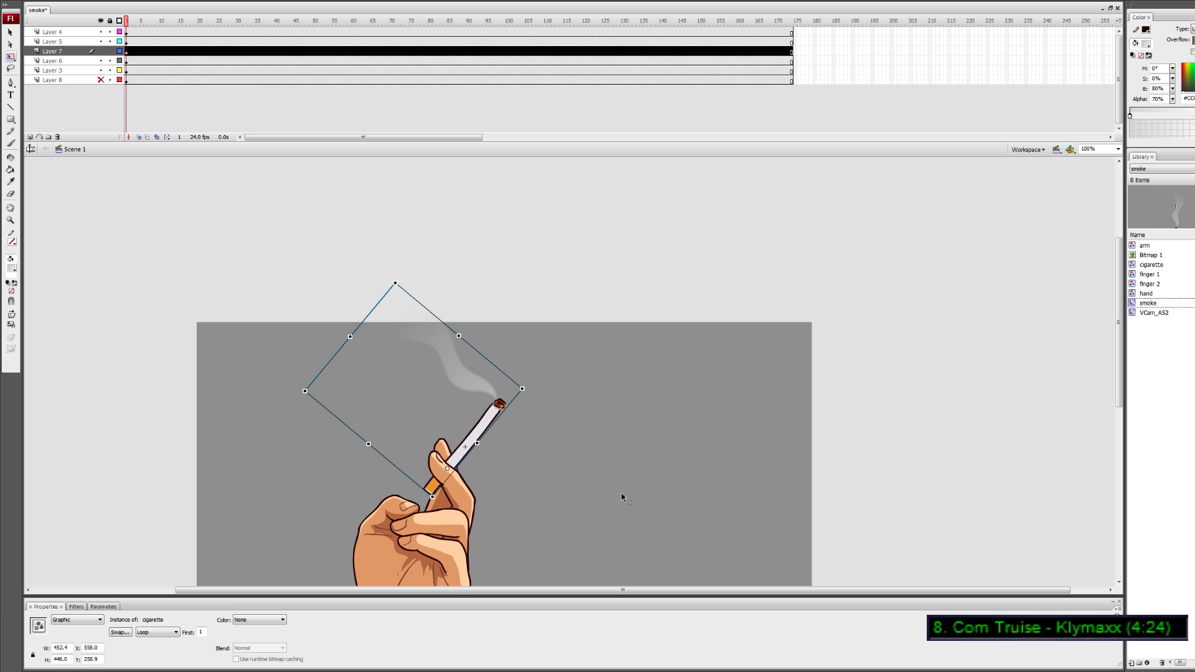
key("ctrl+z")
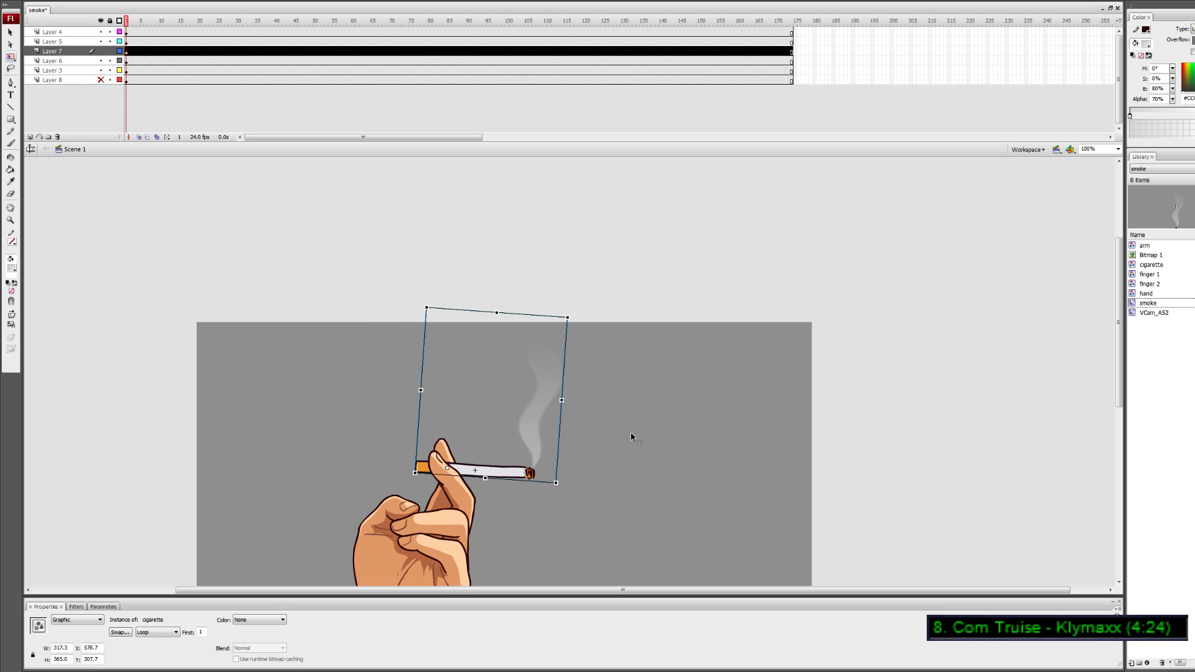
Delete the nested smoke from inside the cigarette symbol and show Layer 8 again in the main scene
double_click(543, 407)
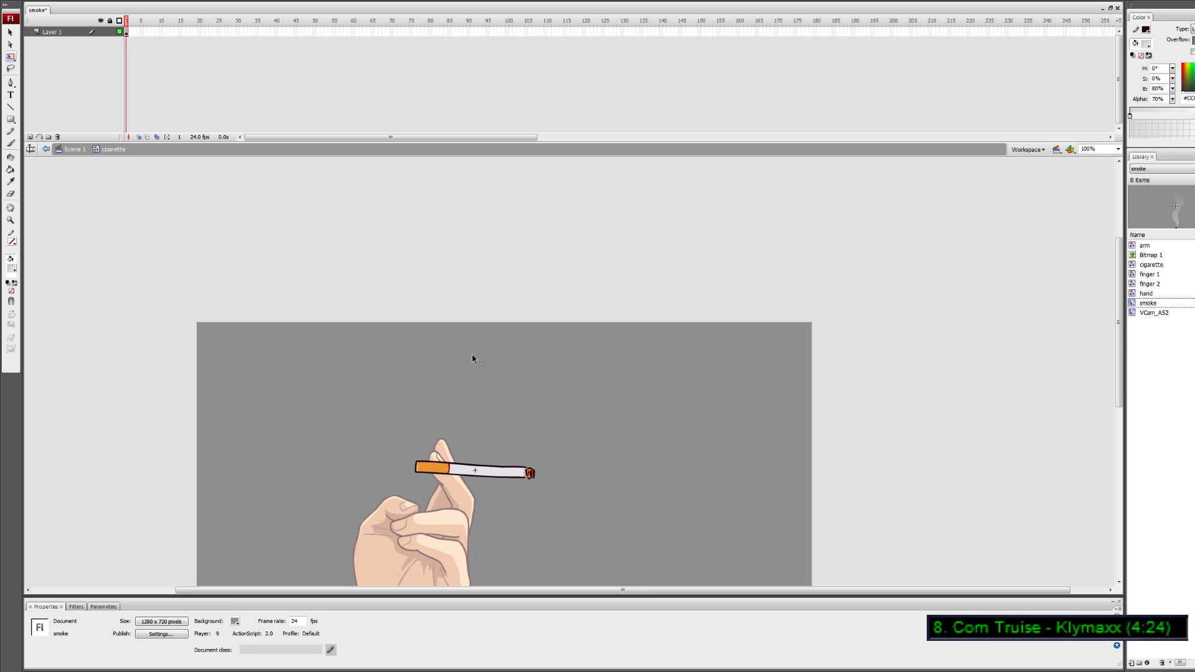
double_click(411, 357)
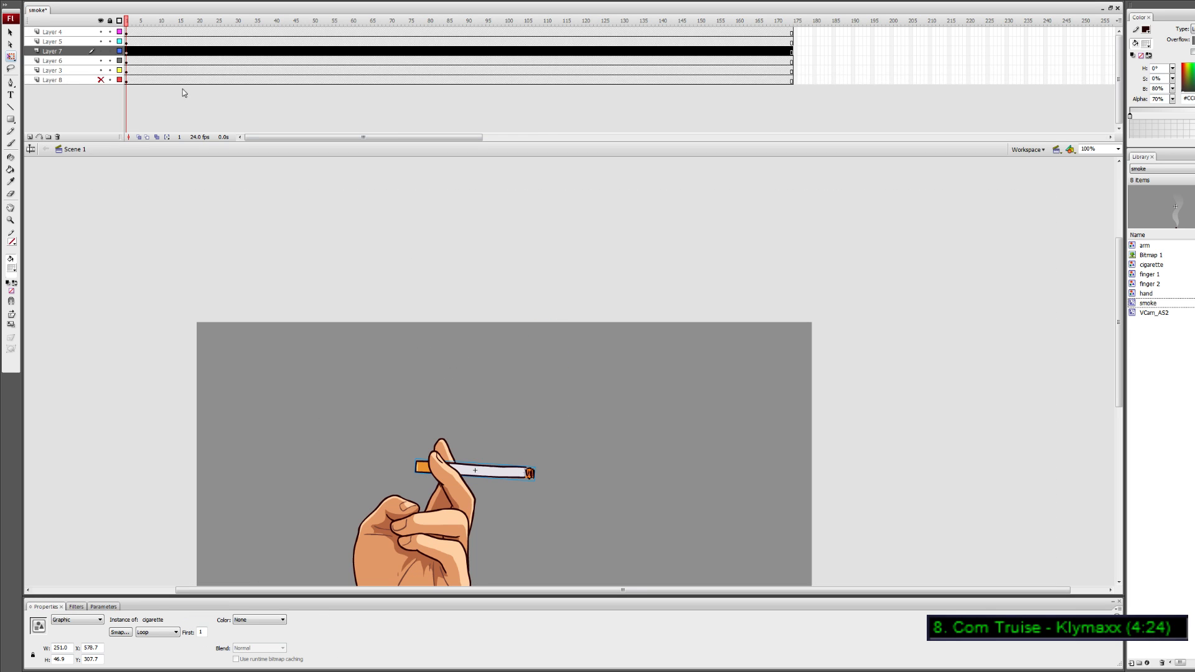
left_click(101, 79)
Select the original smoke with the Free Transform tool and check its transformation point at the cigarette's burning tip
left_click(531, 441)
left_click(558, 488)
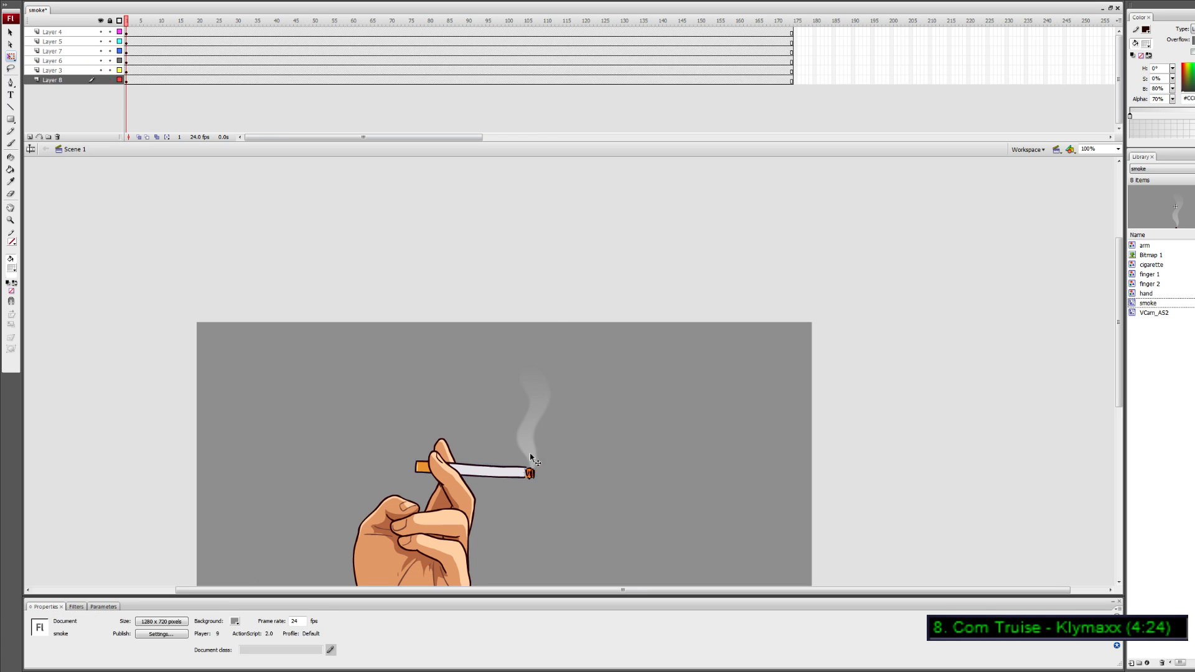
left_click(531, 458)
left_click(11, 56)
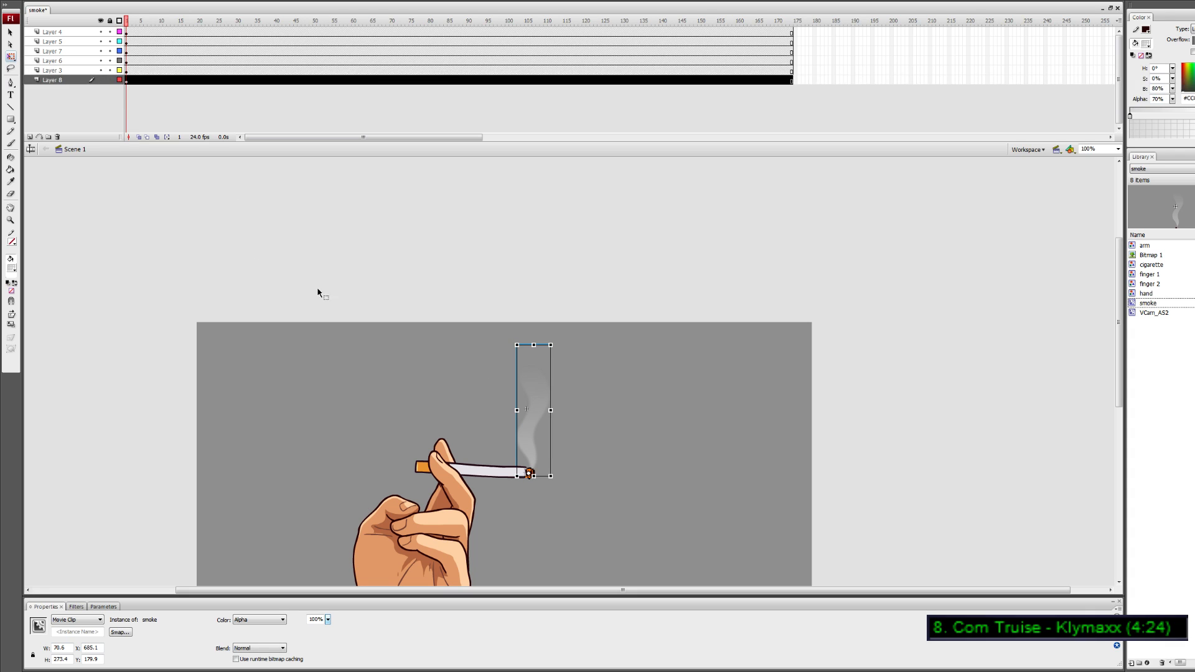
left_click(544, 479)
Insert keyframes on all layers at frame 11 and shrink the timeline area
left_click_drag(166, 82, 166, 31)
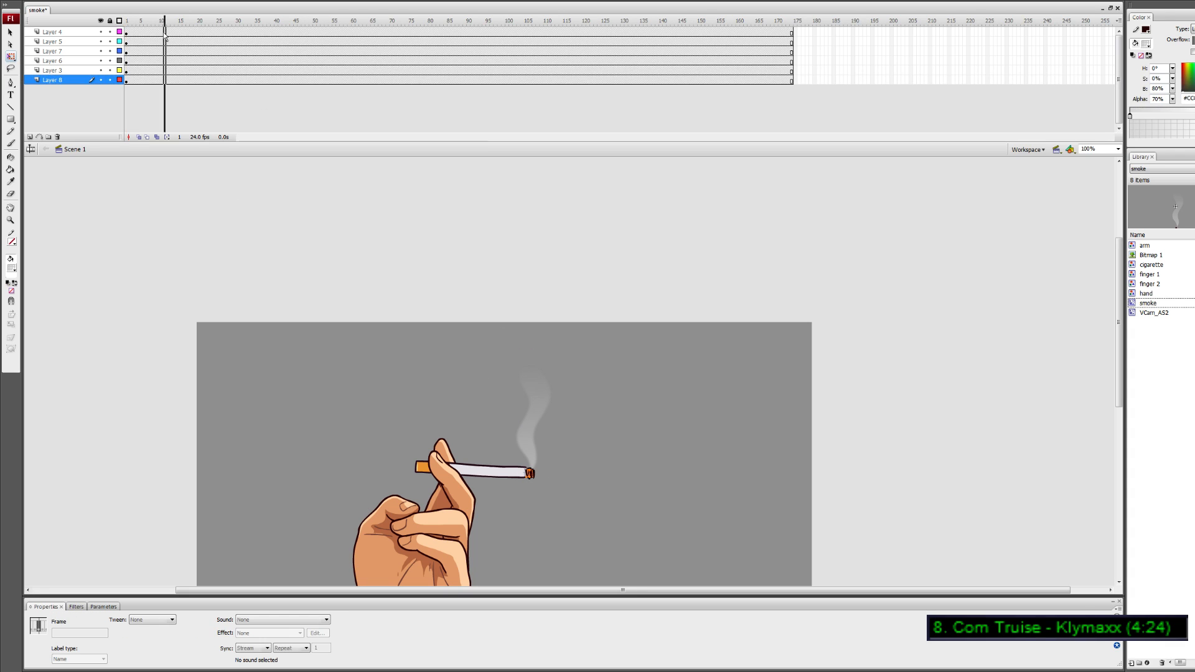
key("F6")
left_click_drag(695, 142, 694, 103)
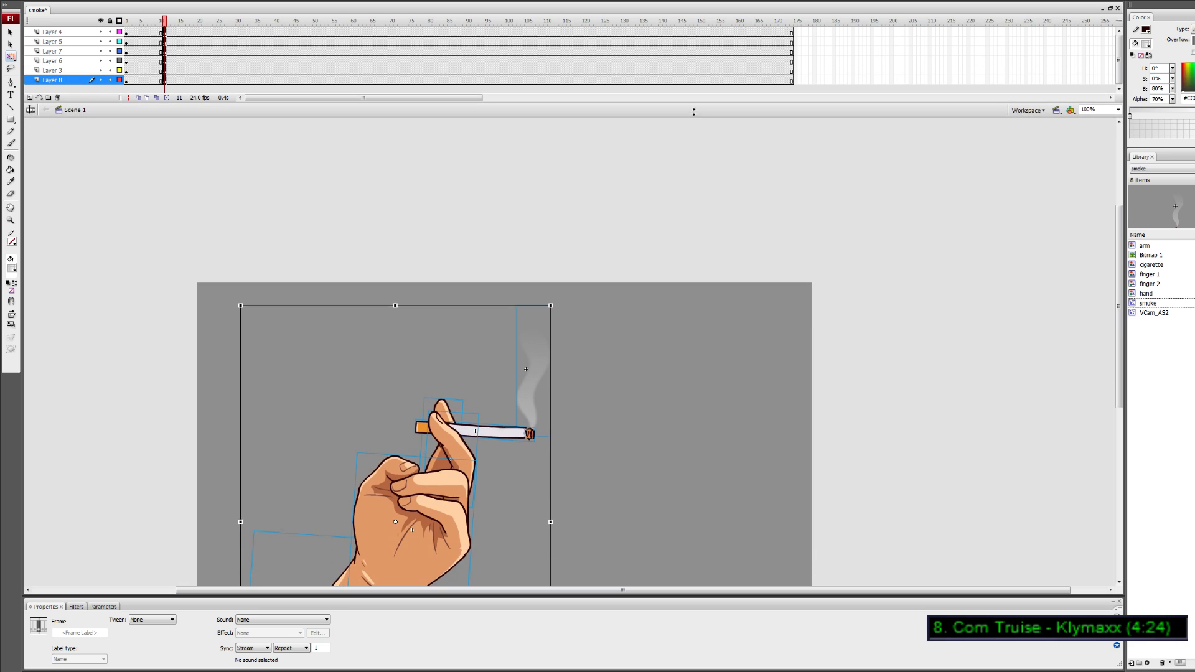
Rotate the hand, fingers, cigarette and smoke together slightly counterclockwise around the wrist at frame 11
key("ctrl+minus")
left_click(457, 466)
left_click(322, 431)
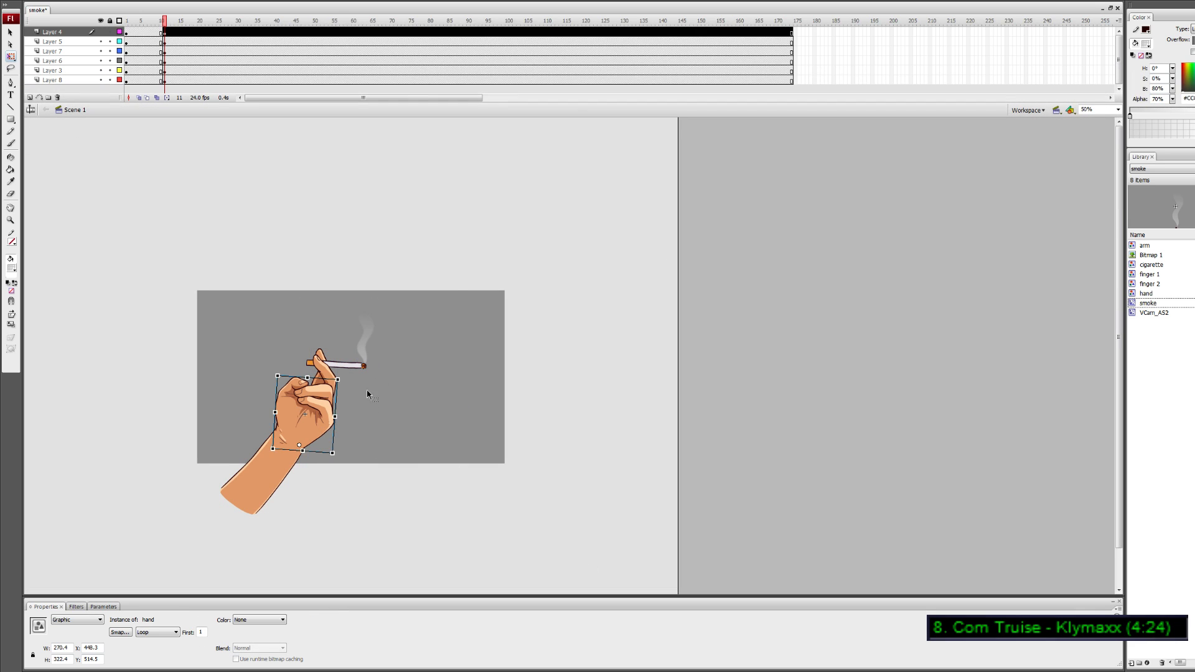
left_click_drag(388, 331, 302, 404)
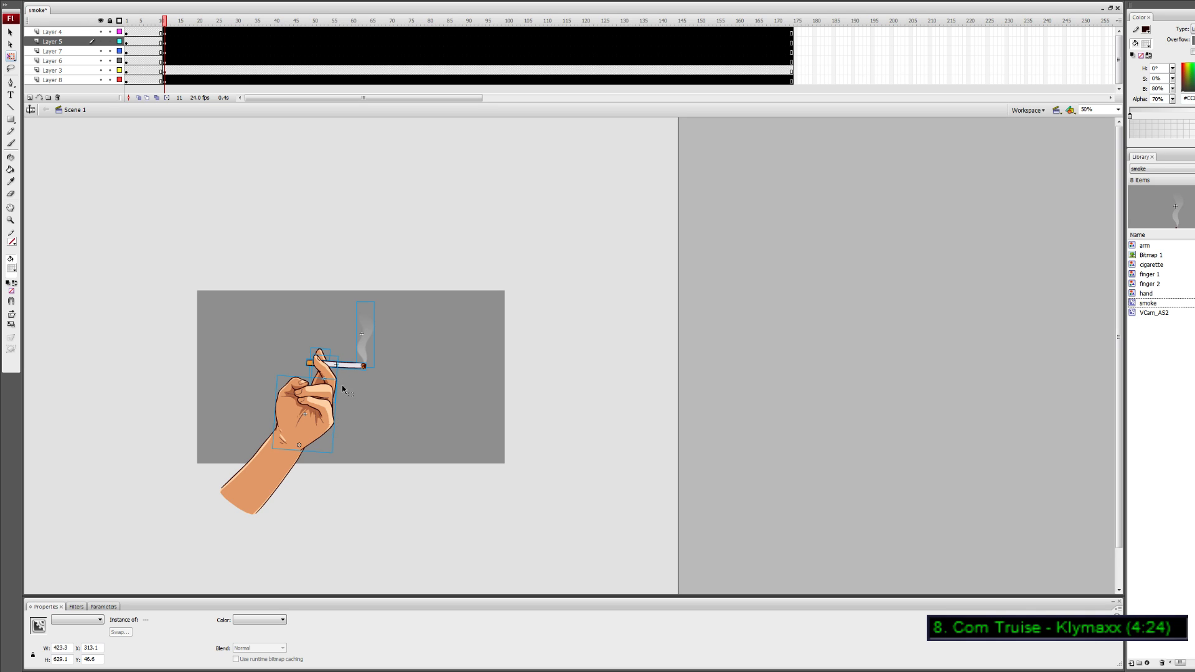
key("q")
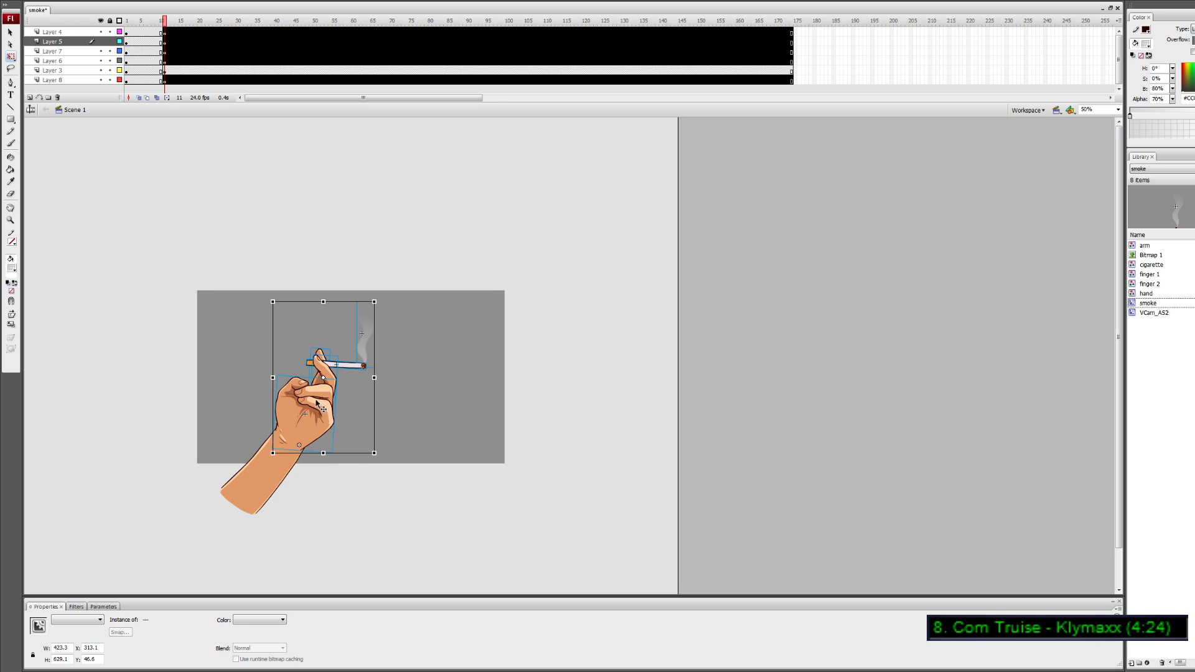
left_click_drag(303, 443, 301, 440)
left_click_drag(380, 298, 359, 296)
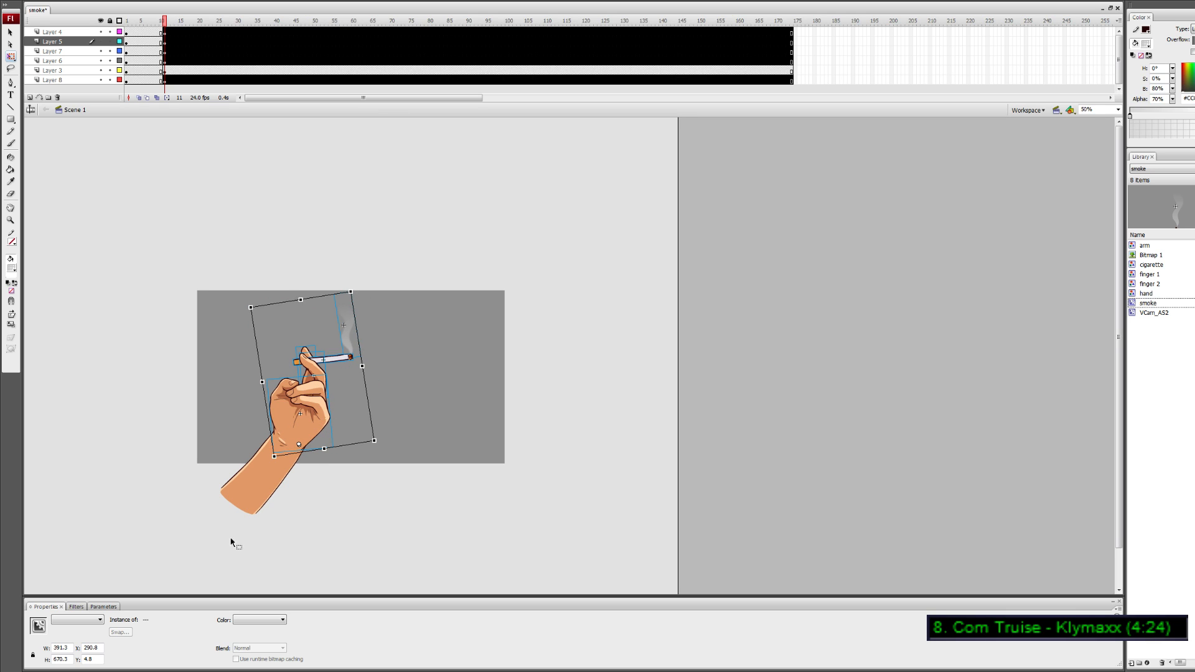
Select the whole drawing, arm included, and rotate it slightly counterclockwise around the arm's lower end
key("ctrl+a")
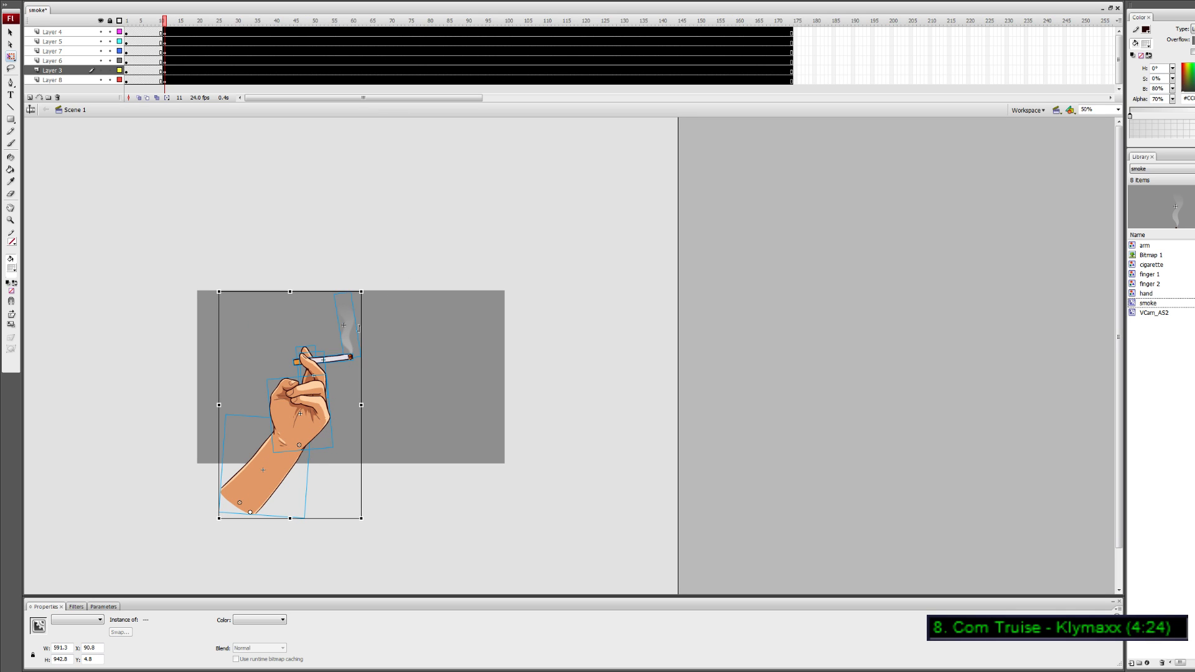
left_click_drag(367, 288, 355, 282)
left_click(376, 274)
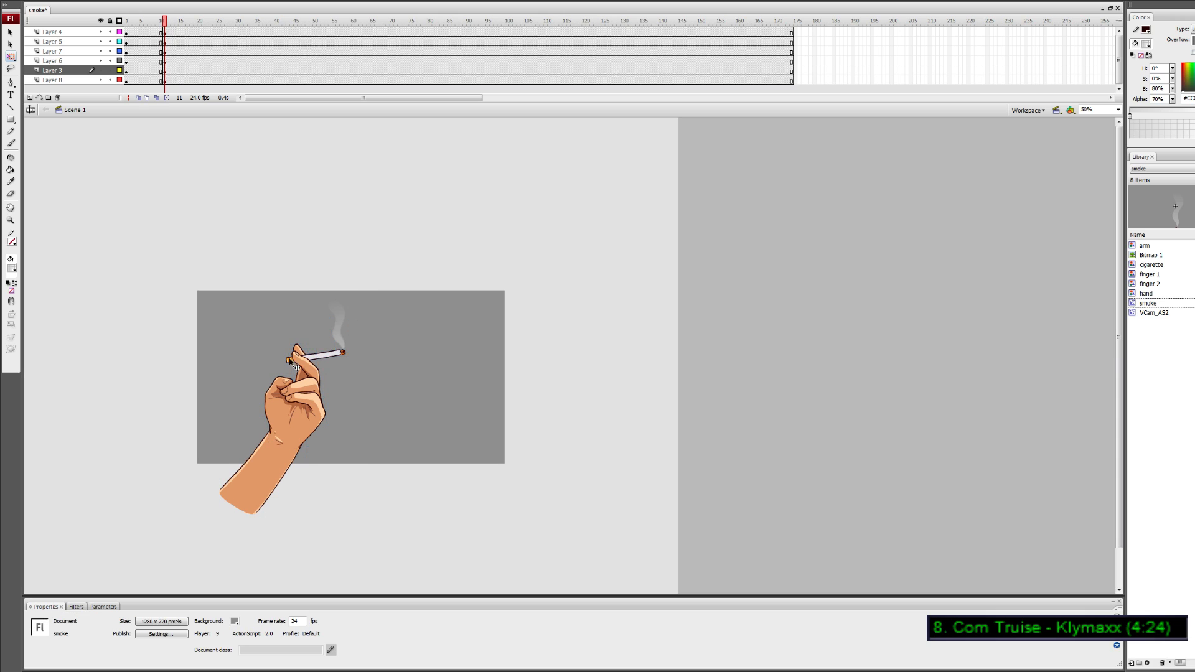
Rotate the raised fingers and cigarette slightly counterclockwise at frame 11 and fine-tune the cigarette's tilt clockwise
left_click_drag(281, 344, 303, 360)
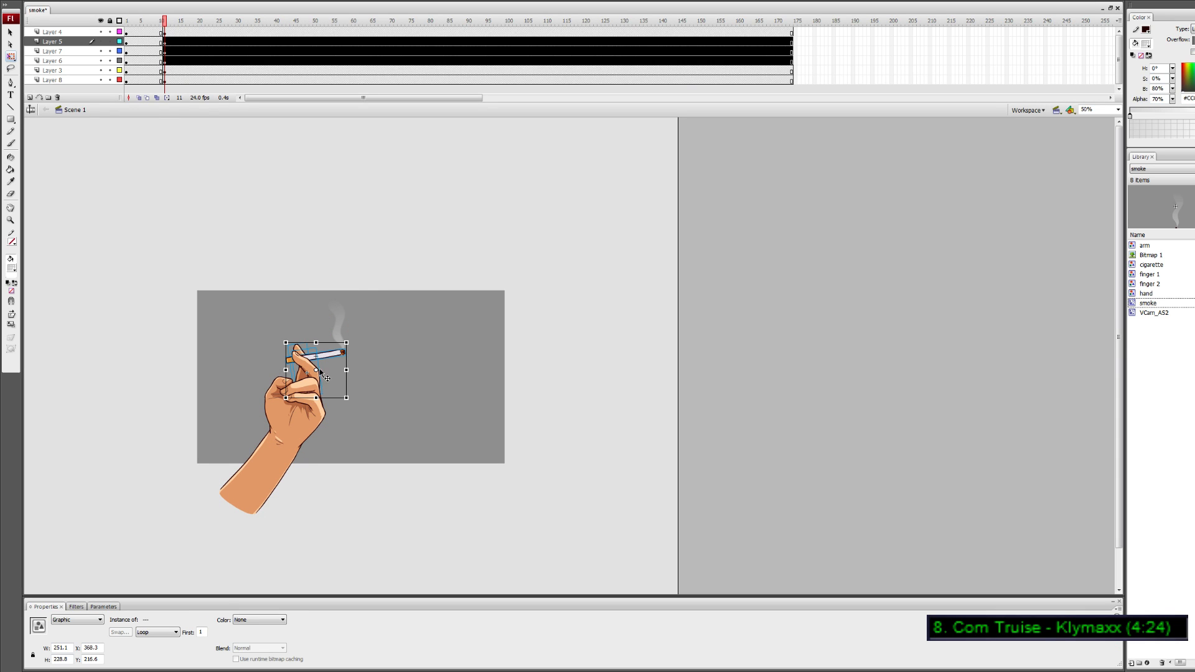
left_click(326, 372)
left_click(316, 375)
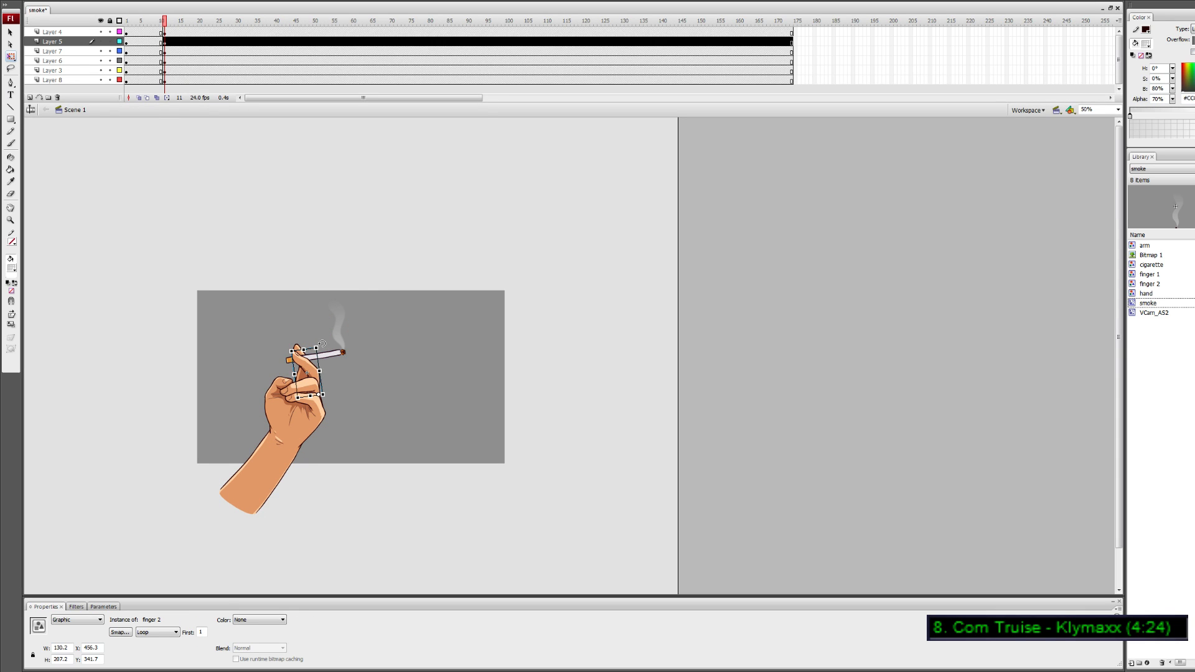
left_click(323, 355, "shift")
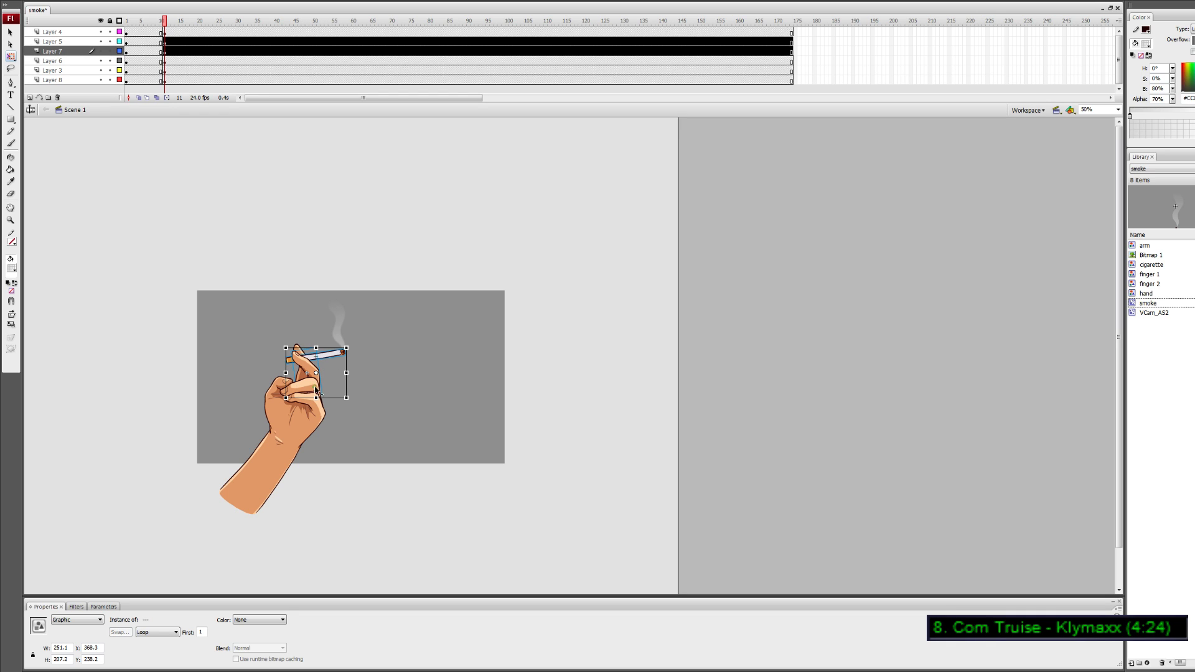
left_click_drag(352, 345, 308, 344)
left_click(328, 346)
left_click(301, 353)
left_click(326, 354)
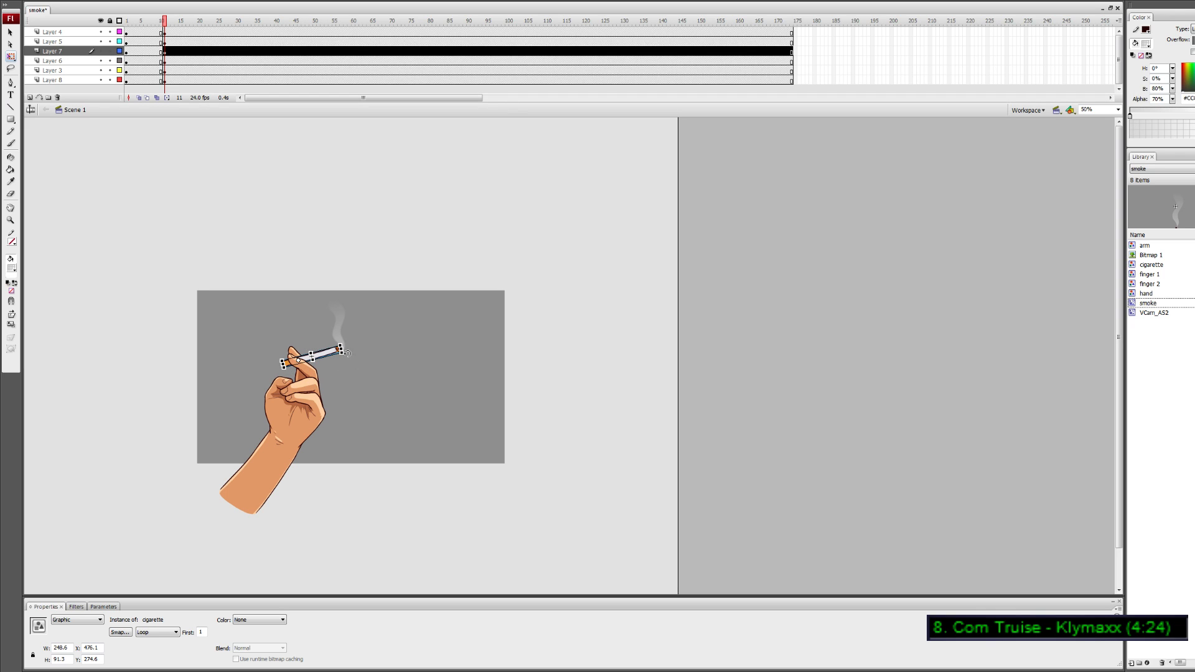
left_click_drag(347, 352, 347, 359)
Try to straighten the smoke by rotating it clockwise around the cigarette's burning tip
left_click(338, 329)
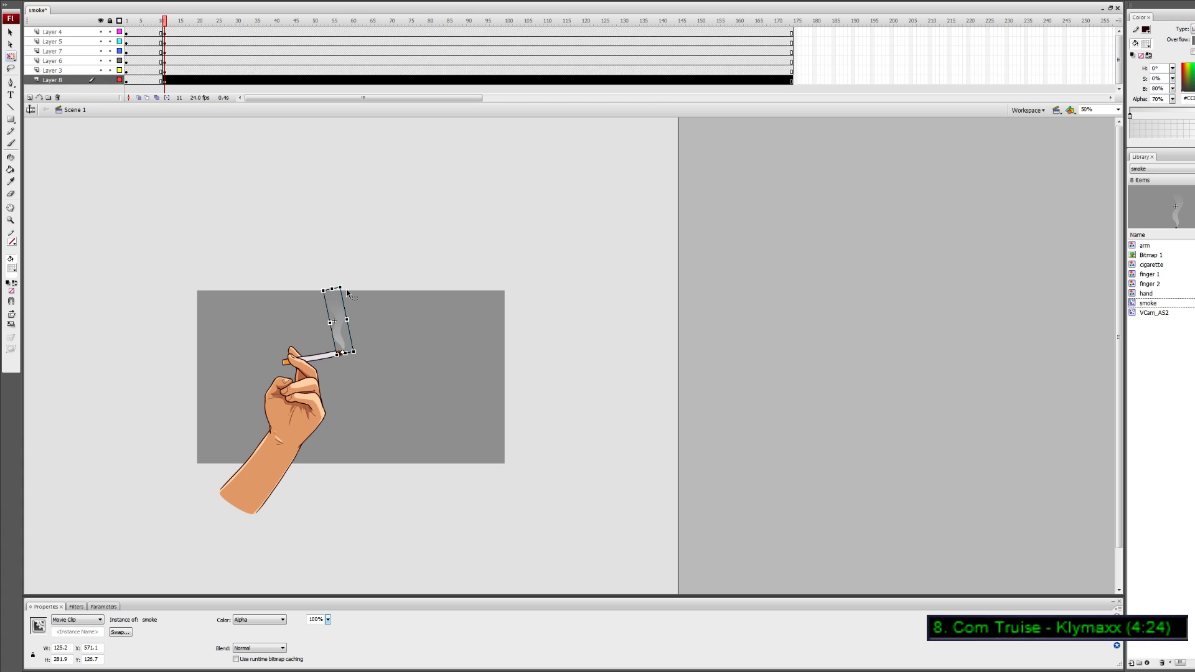
left_click_drag(345, 282, 364, 285)
key("ctrl+=")
left_click_drag(592, 285, 596, 283)
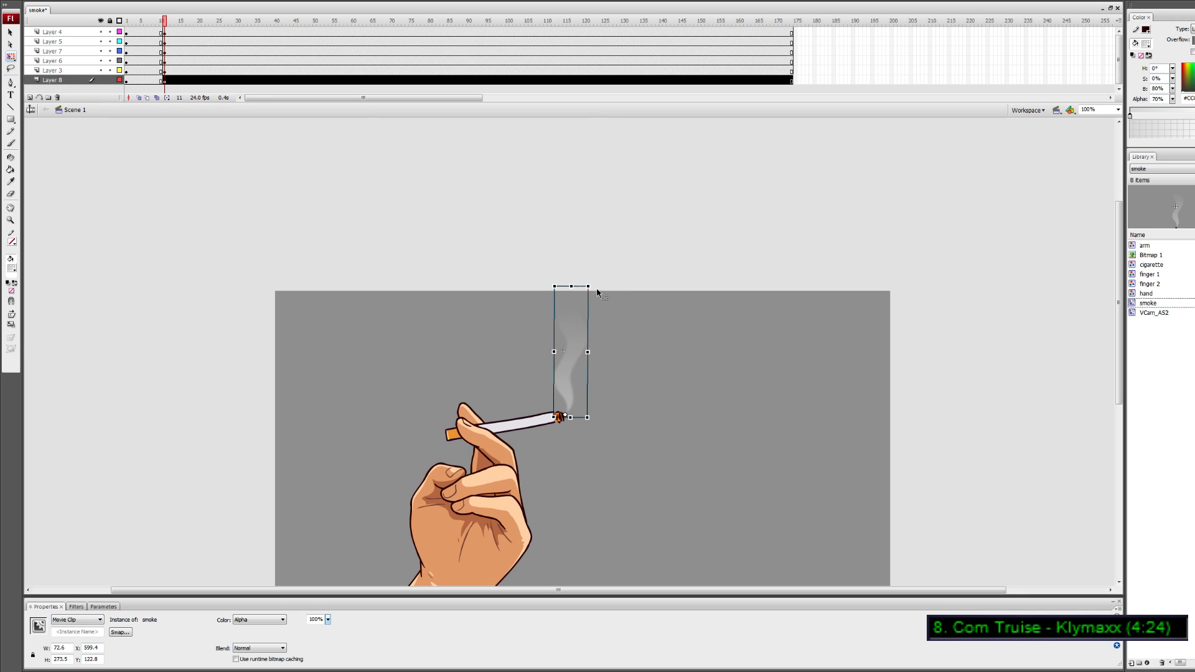
Replace the smoke's keyframe at frame 11 with its original upright state and move the smoke onto the cigarette's tip
left_click(165, 80)
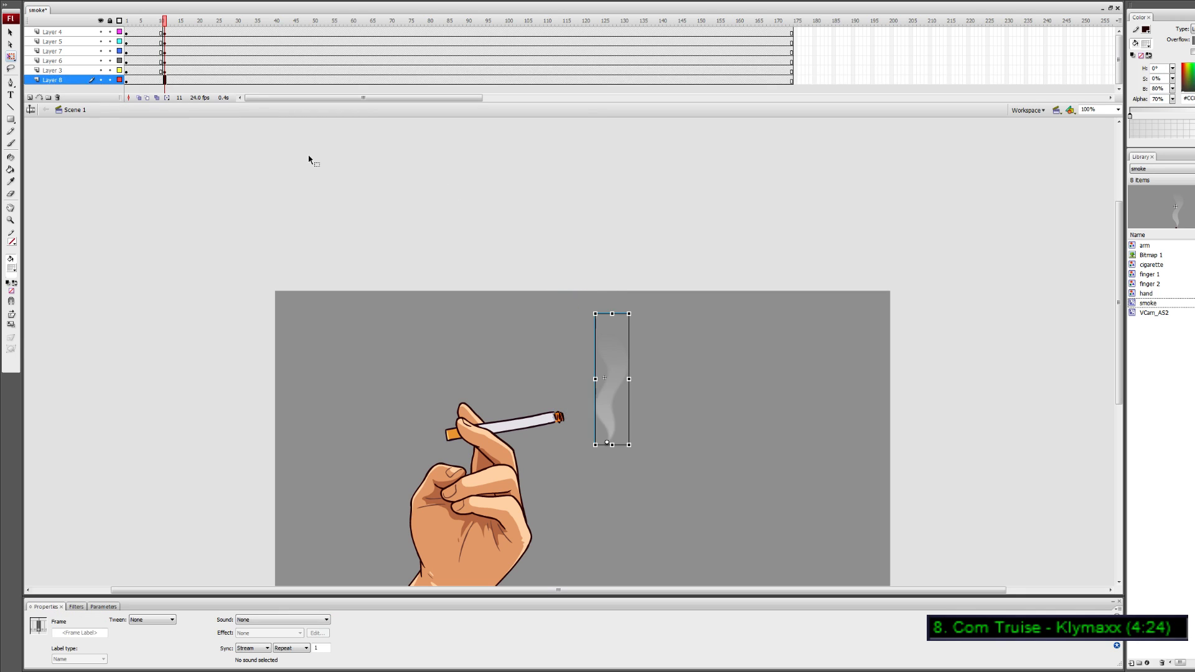
key("F6")
left_click_drag(611, 395, 566, 368)
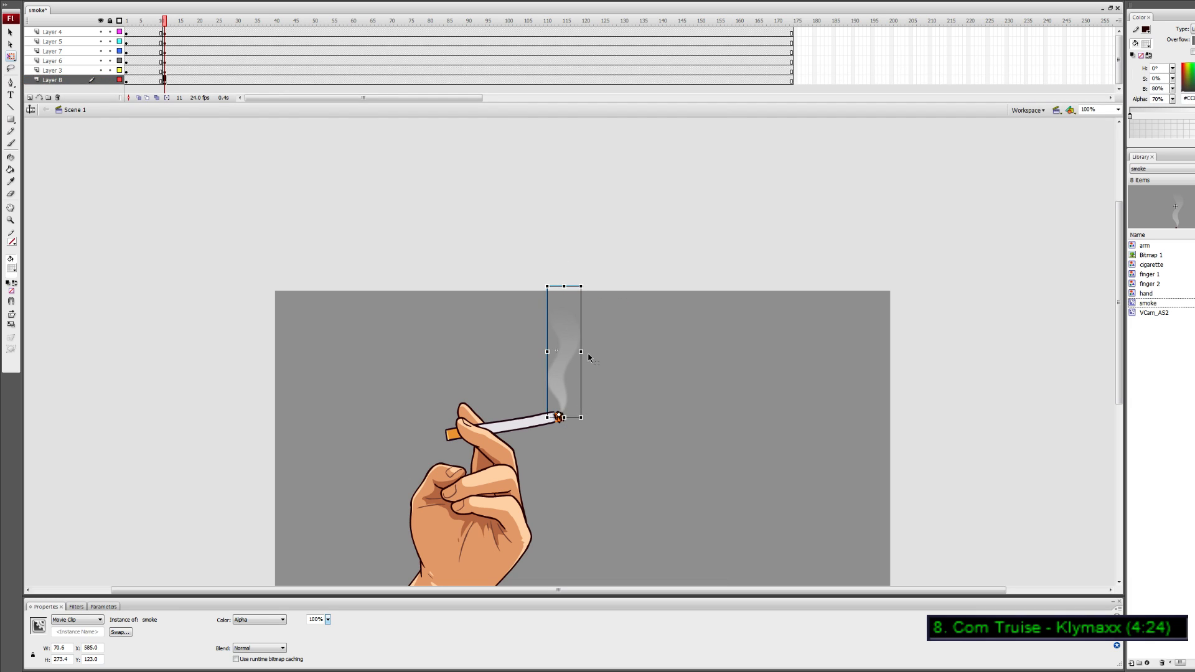
Insert keyframes on all layers at frame 7 and create motion tweens from there to frame 11
left_click_drag(149, 81, 150, 32)
key("F6")
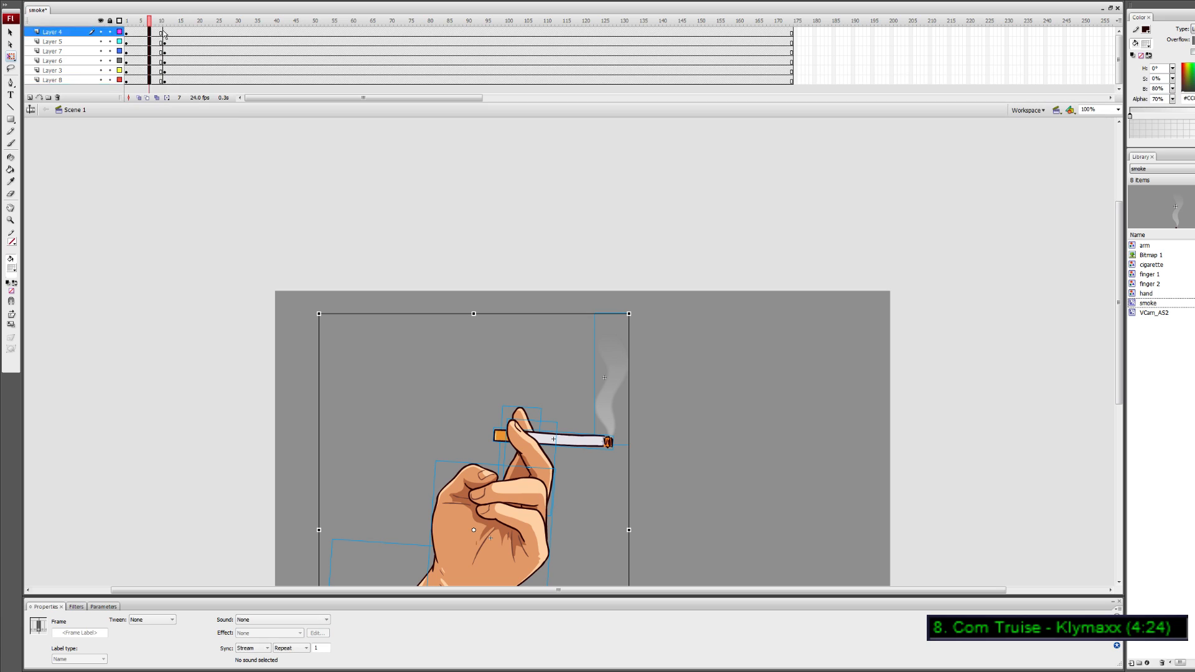
key("ctrl+minus")
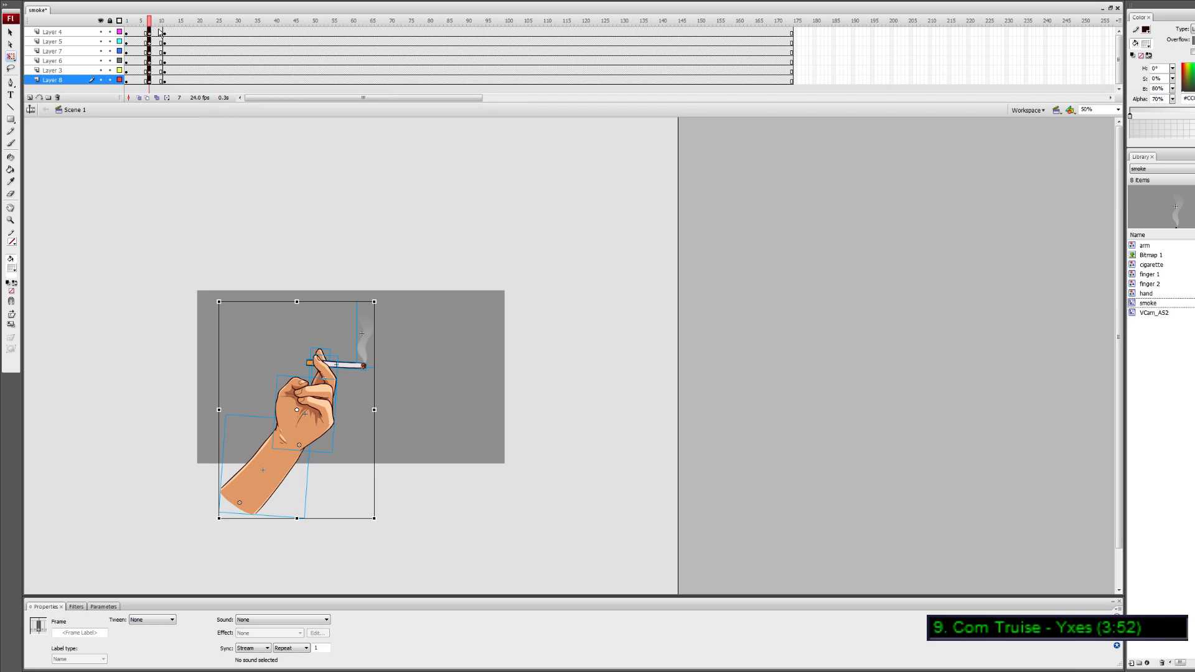
mouse_move(161, 22)
left_mouse_down()
mouse_move(173, 16)
mouse_move(147, 14)
mouse_move(169, 18)
left_mouse_up()
left_click_drag(154, 80, 184, 25)
right_click(157, 38)
left_click(176, 38)
Extend the motion tweens by five frames on all layers and set their ease to 100 out
key("F5")
key("F5")
key("F5")
key("F5")
key("F5")
left_click_drag(165, 80, 164, 31)
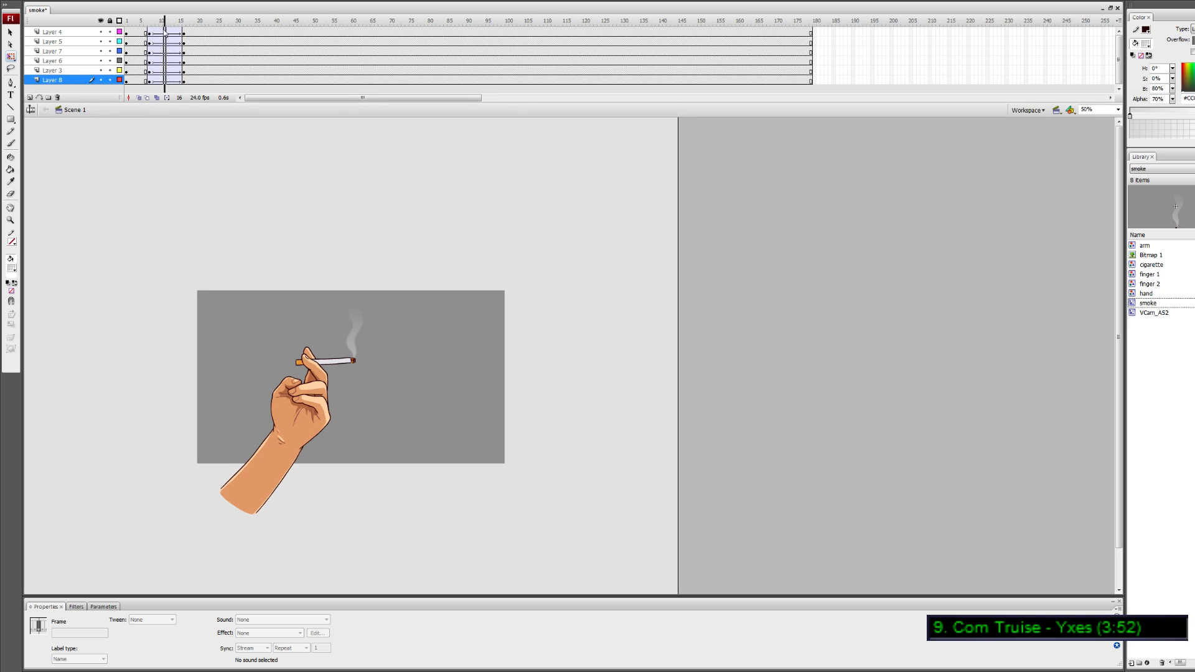
left_click_drag(153, 633, 154, 602)
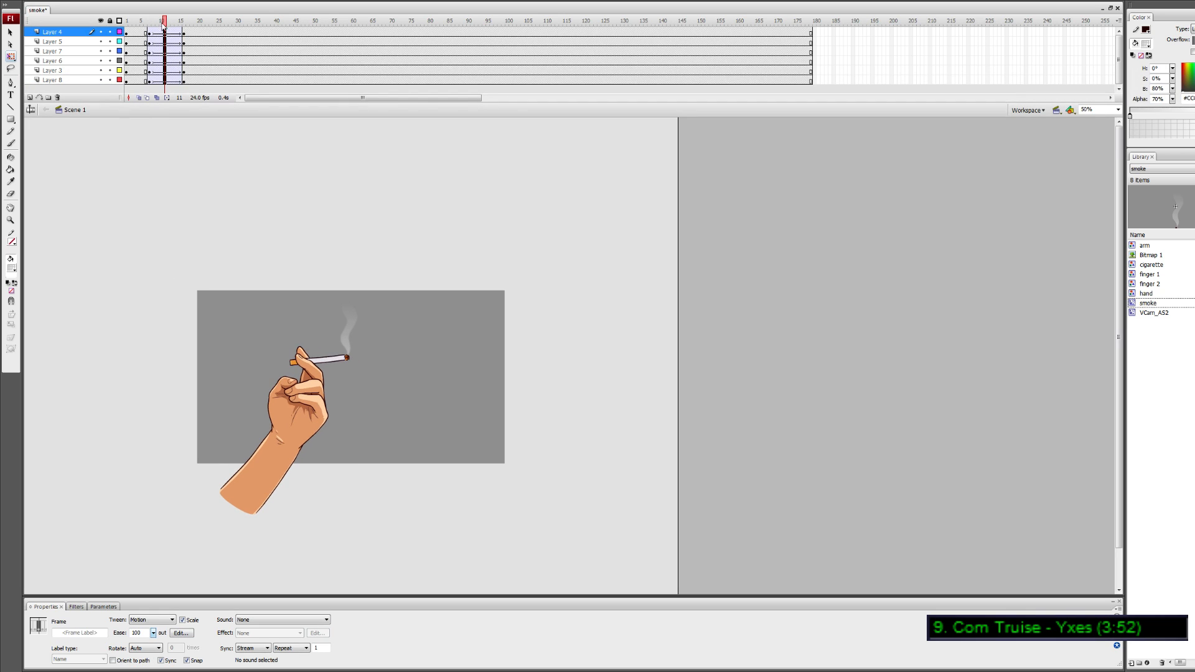
left_click_drag(164, 22, 128, 22)
key("Return")
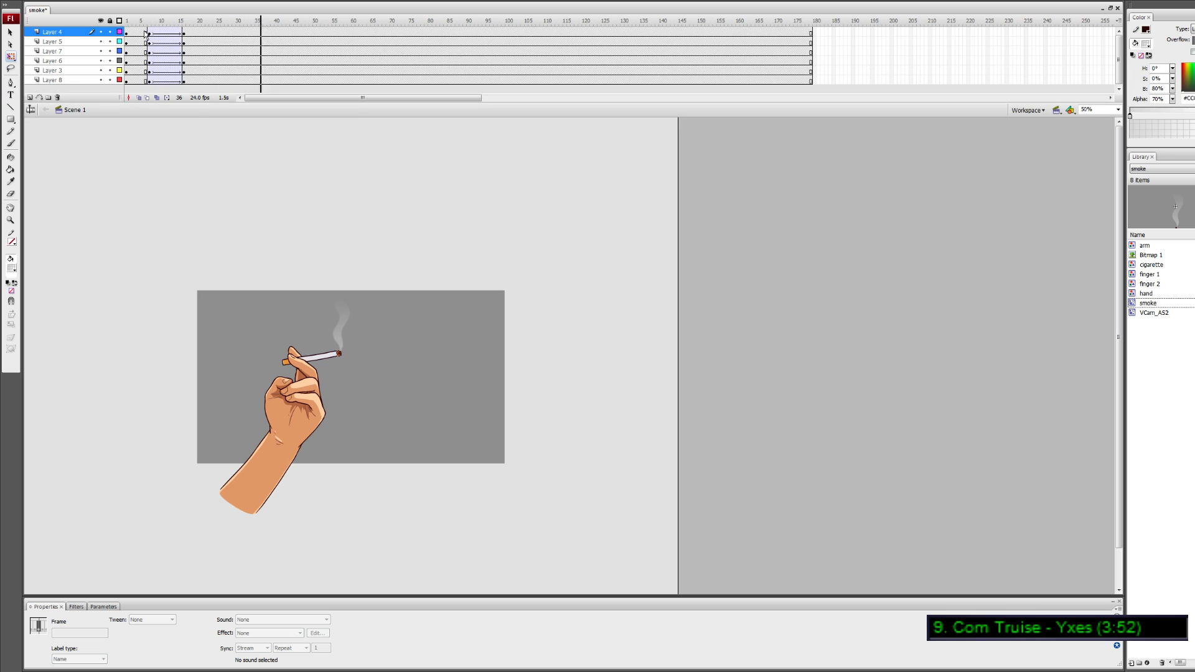
Slow the first movement by lengthening its tweens by seven more frames on all layers
left_click(163, 18)
left_click_drag(161, 19, 199, 3)
left_click(344, 328)
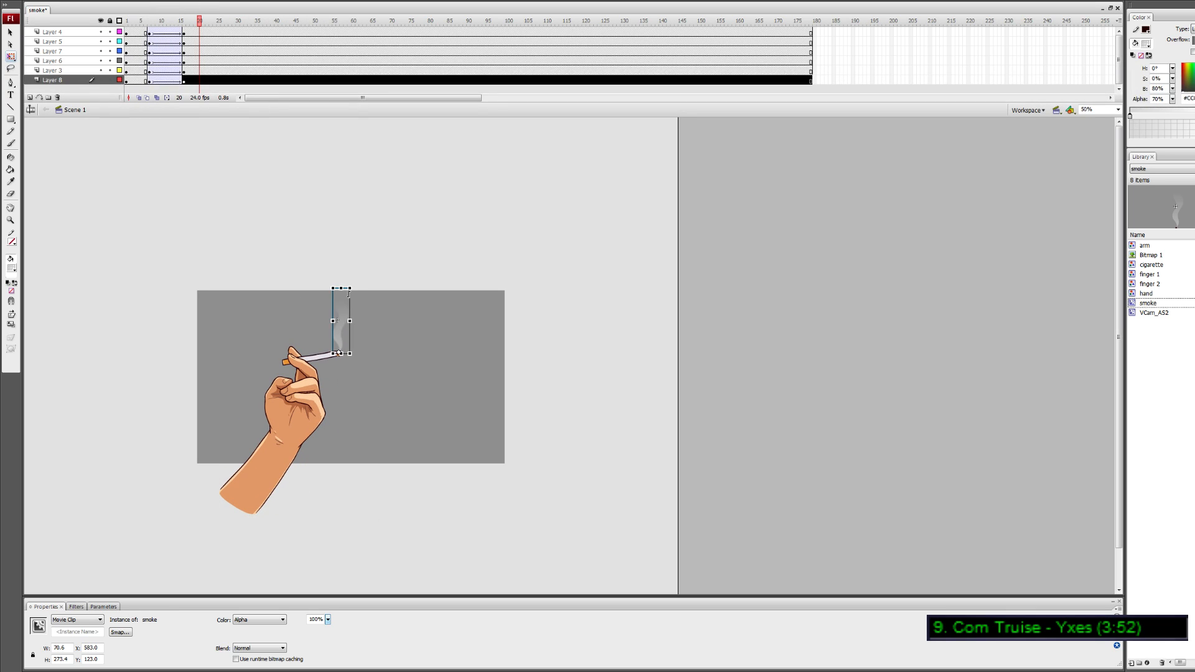
left_click(168, 21)
key("F5")
key("F5")
key("F5")
key("F5")
key("F5")
key("F5")
key("F5")
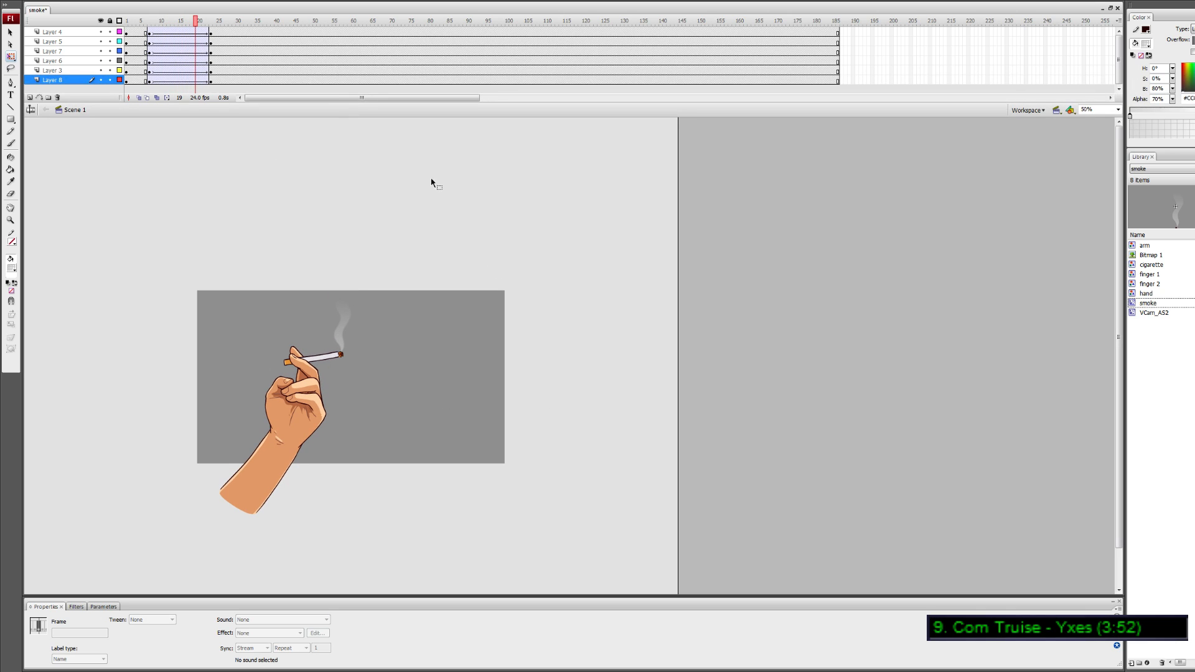
Remove the surplus frames after frame 48 on all layers
left_click_drag(312, 71, 550, 79)
key("shift+F5")
key("shift+F5")
key("shift+F5")
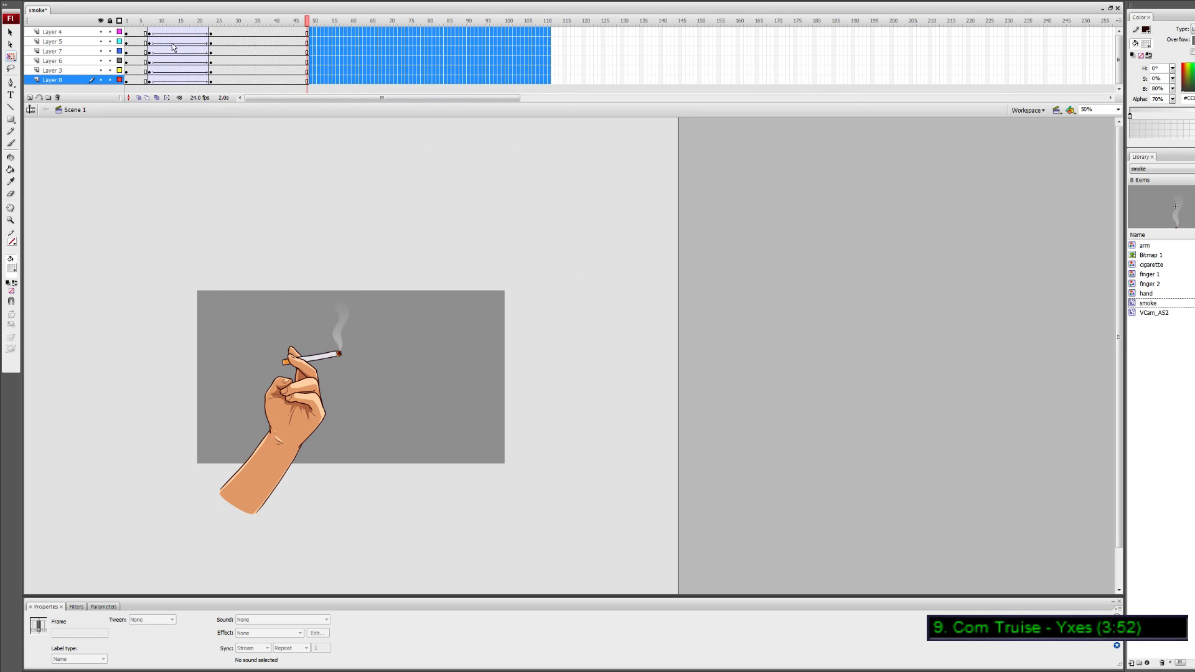
Copy the opening pose to frame 47 on all layers and insert keyframes of the rotated pose at frame 42
left_click_drag(138, 32, 284, 80)
key("F5")
key("F5")
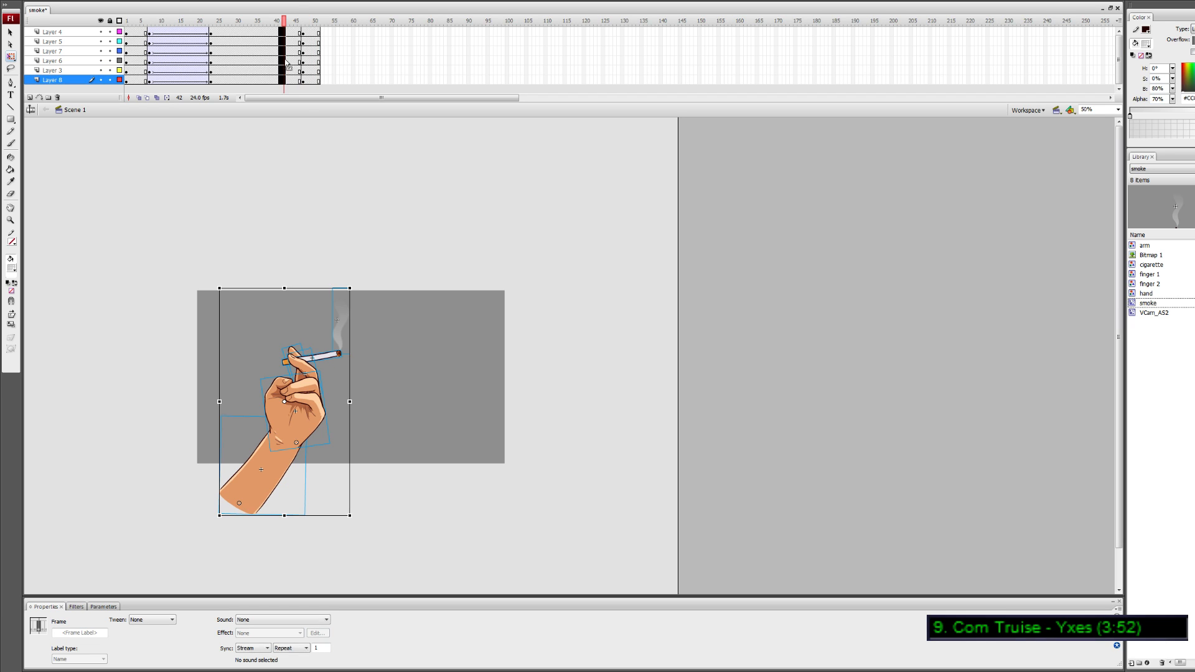
key("F6")
Create motion tweens from frame 42 back to the opening pose on all layers, with ease 100 out
left_click(287, 71)
left_click_drag(281, 31, 289, 77)
key("shift+F6")
right_click(289, 69)
left_click(314, 72)
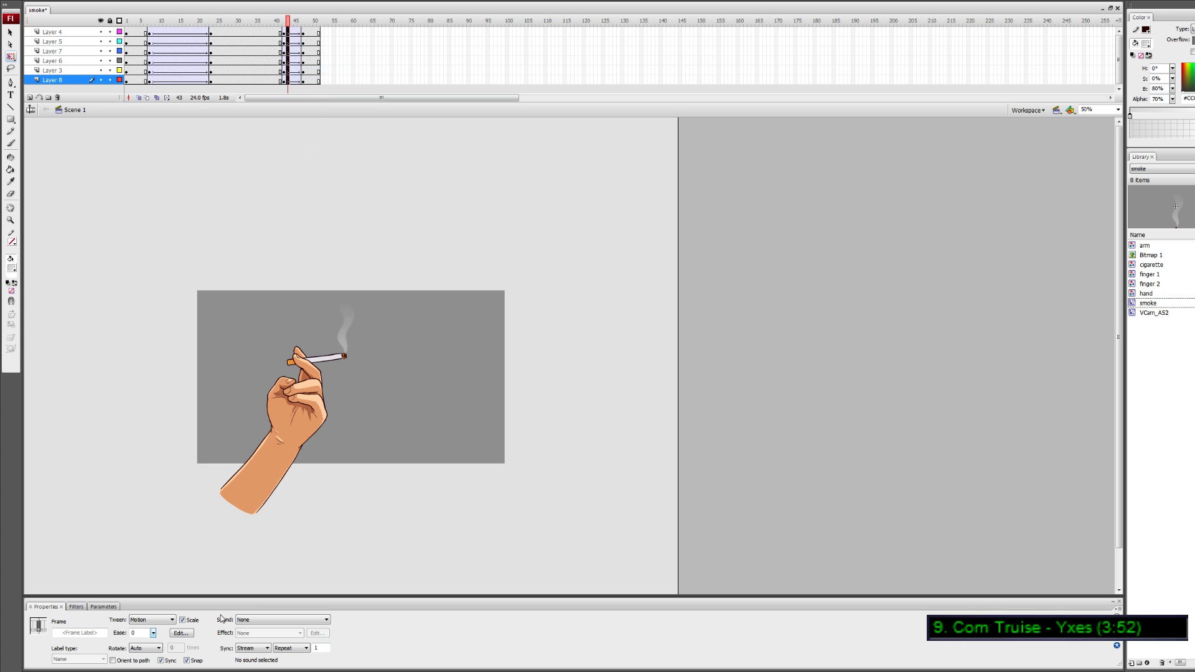
left_click_drag(153, 635, 301, 2)
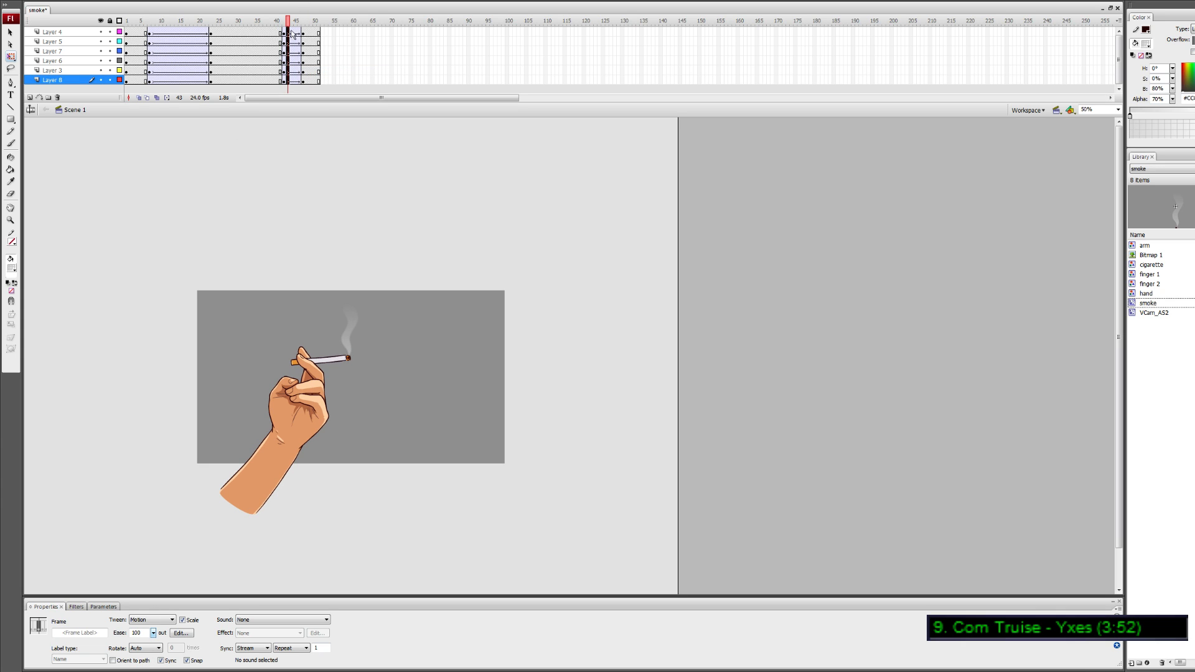
Lengthen the return movement's tweens by eleven frames on all layers
left_click(293, 21)
key("F5")
key("F5")
key("F5")
key("F5")
key("F5")
key("F5")
key("F5")
key("F5")
key("F5")
key("F5")
key("F5")
Lengthen the hold between the two movements by five frames on all layers
left_click(274, 21)
key("F5")
key("F5")
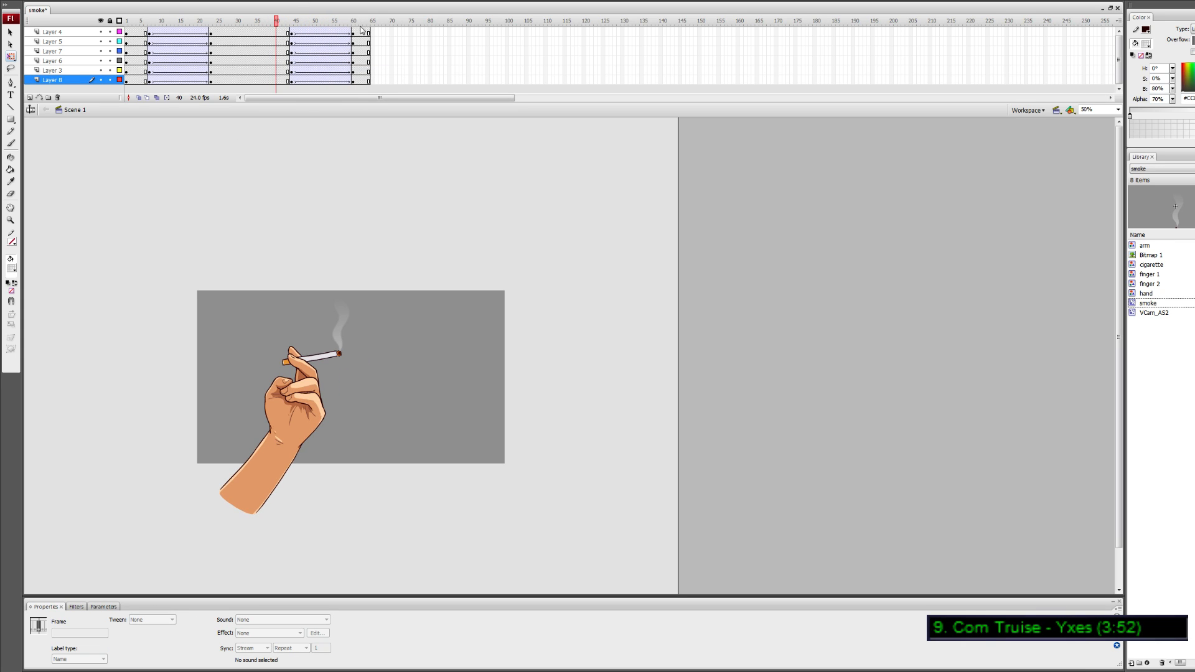
key("F5")
key("F5")
key("F5")
Extend the closing hold by thirteen frames on all layers and test the movie
left_click(376, 22)
key("F5")
key("F5")
key("F5")
key("F5")
key("F5")
key("F5")
key("F5")
key("F5")
key("F5")
key("F5")
key("F5")
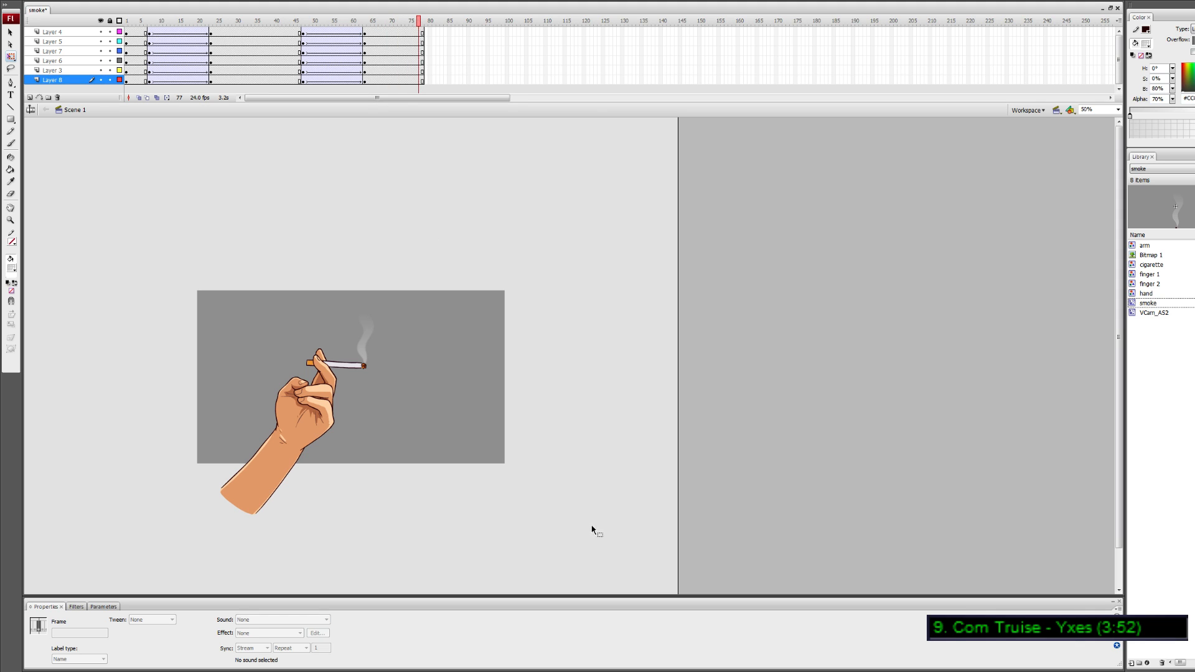
key("F5")
key("F5")
key("ctrl+Return")
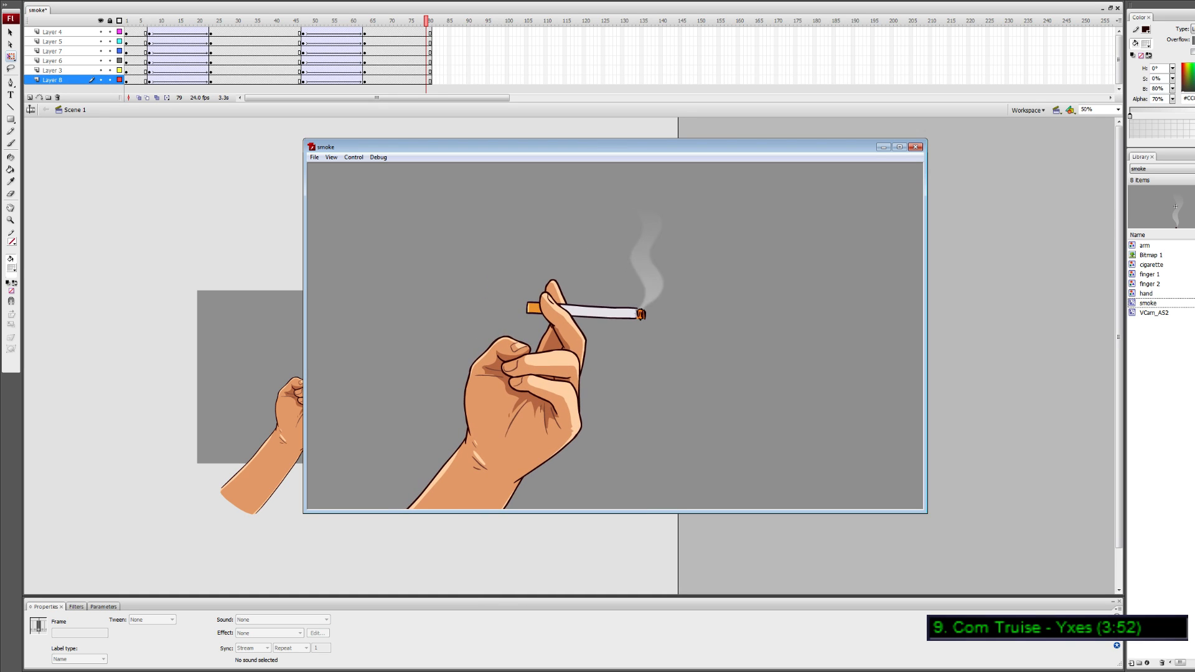
left_click(915, 147)
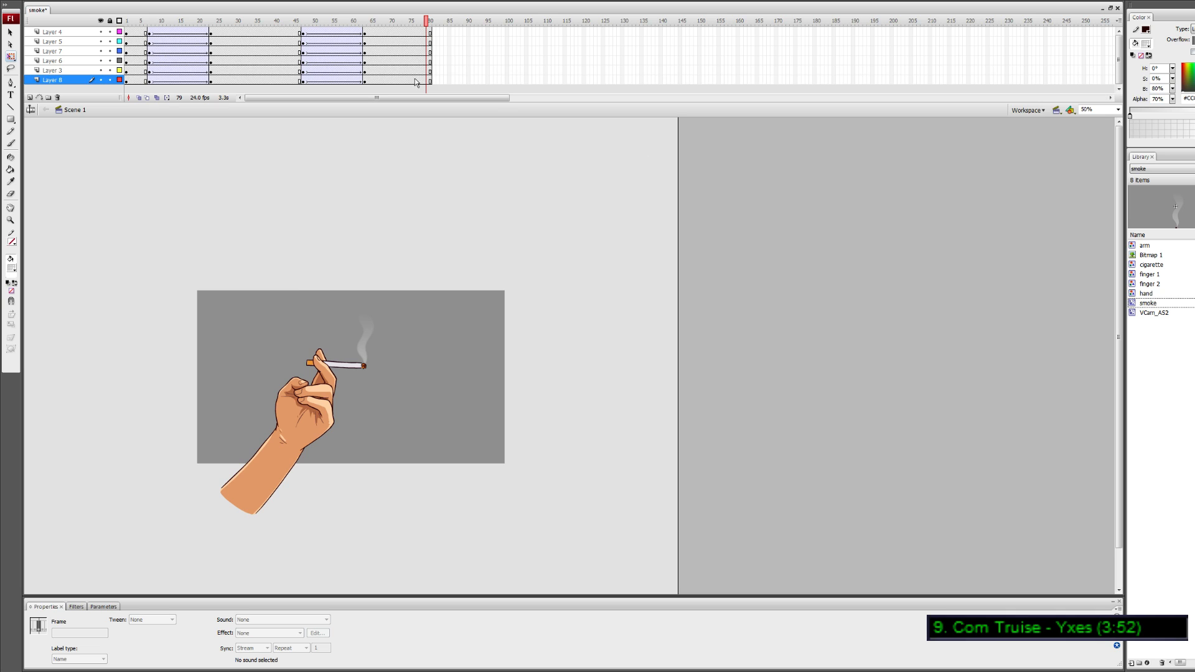
Tilt the cigarette slightly clockwise in the opening pose and lower the smoke onto its burning tip
left_click(239, 21)
left_click(140, 21)
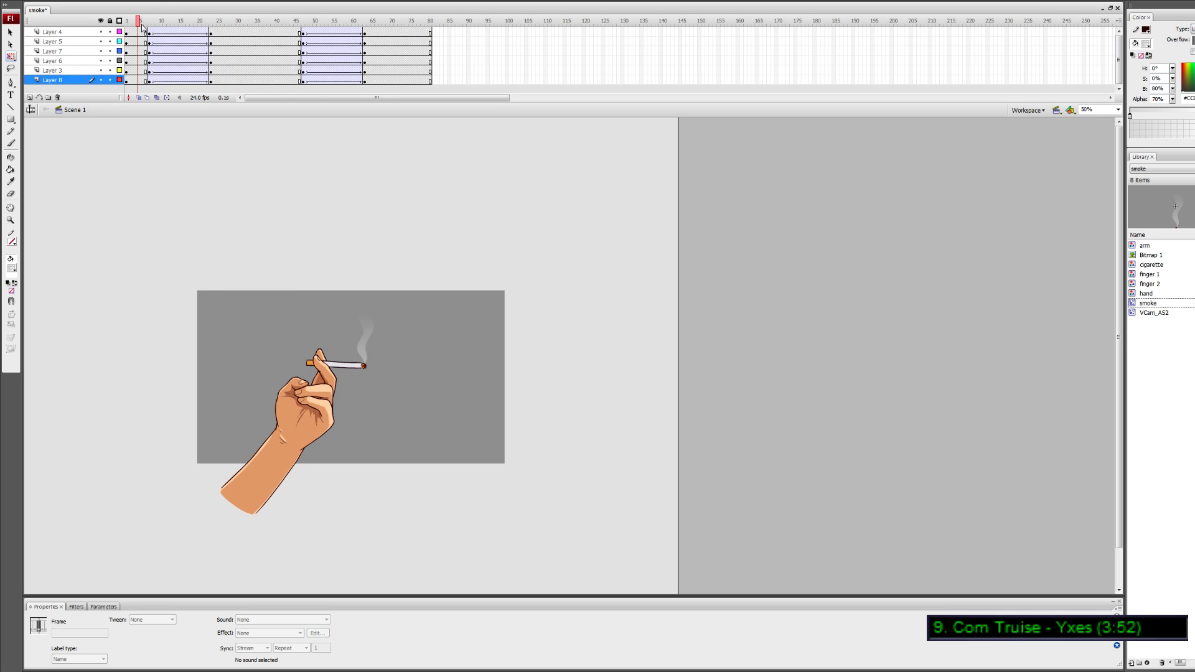
left_click(353, 366)
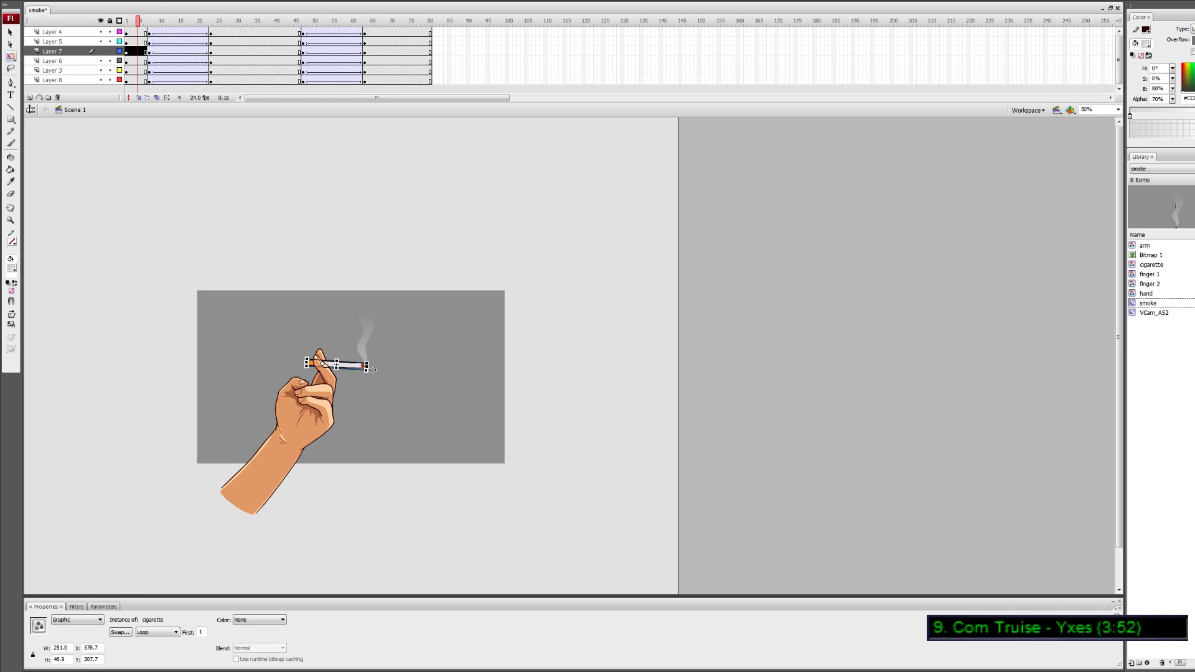
left_click_drag(372, 370, 372, 378)
left_click(366, 366)
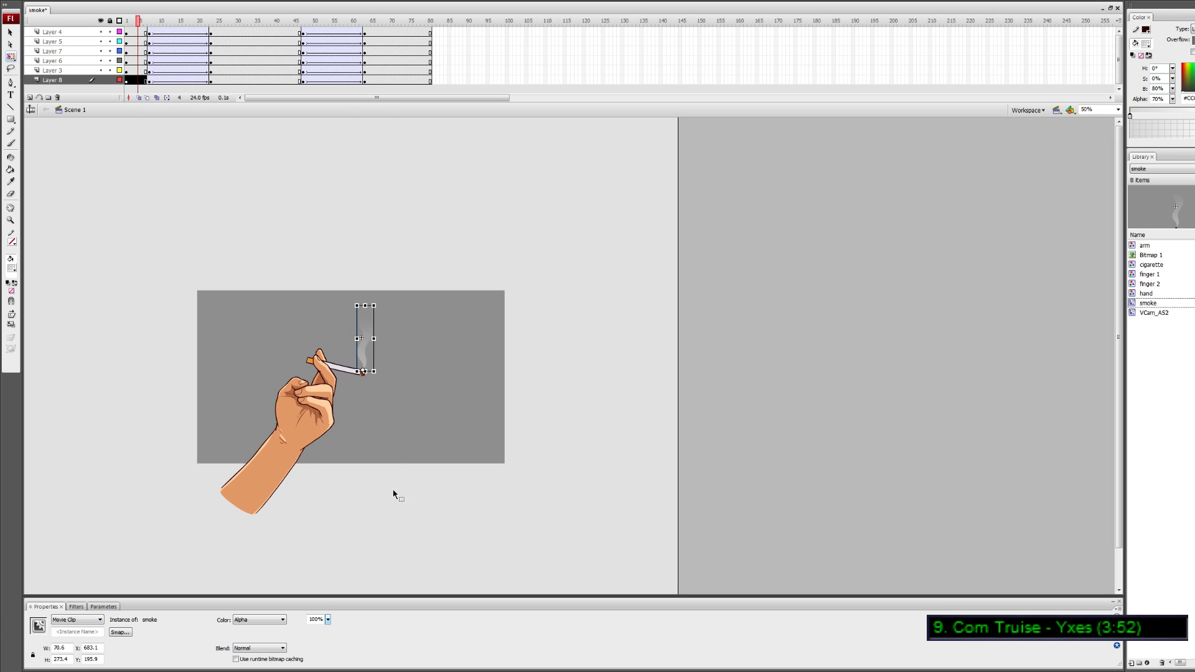
left_click(420, 445)
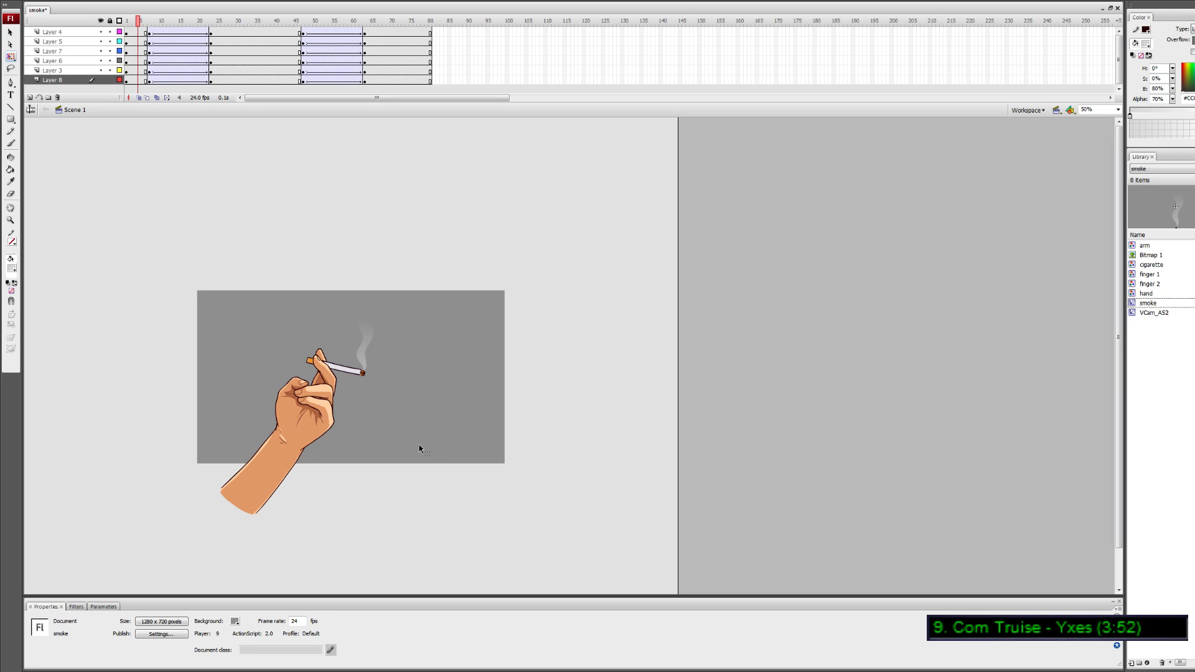
Unlock and show Layer 2 inside the smoke symbol, check the cigarette's tip up close and return to the main scene
double_click(365, 352)
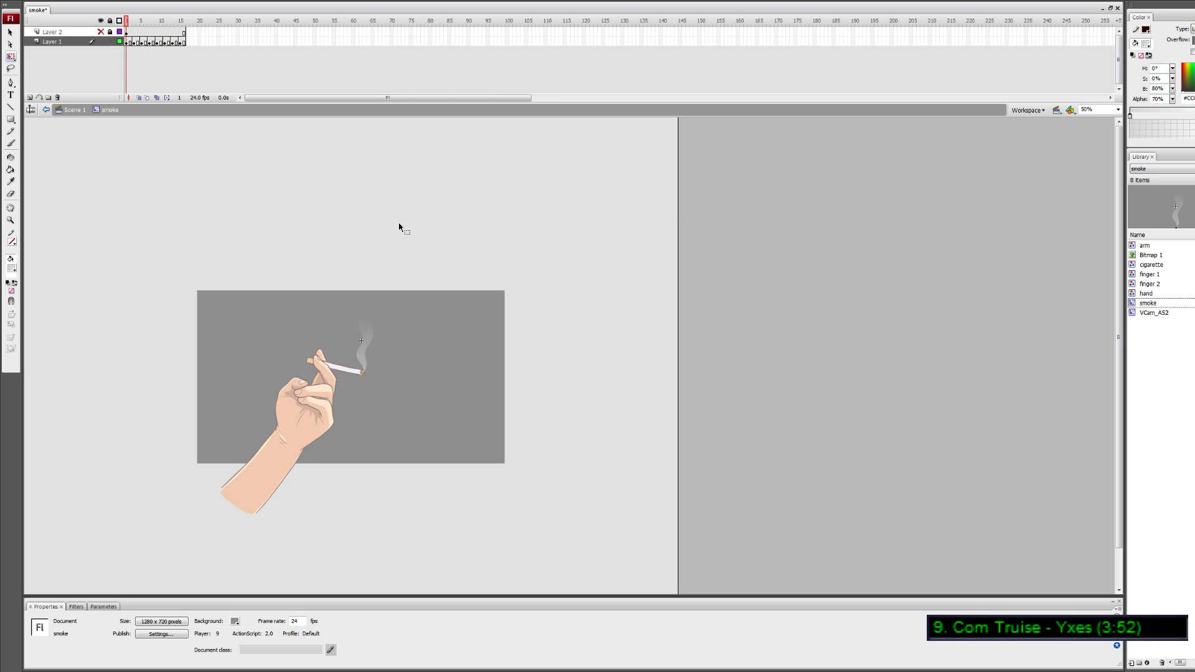
left_click(109, 32)
left_click(101, 31)
left_click(65, 32)
left_click(390, 436)
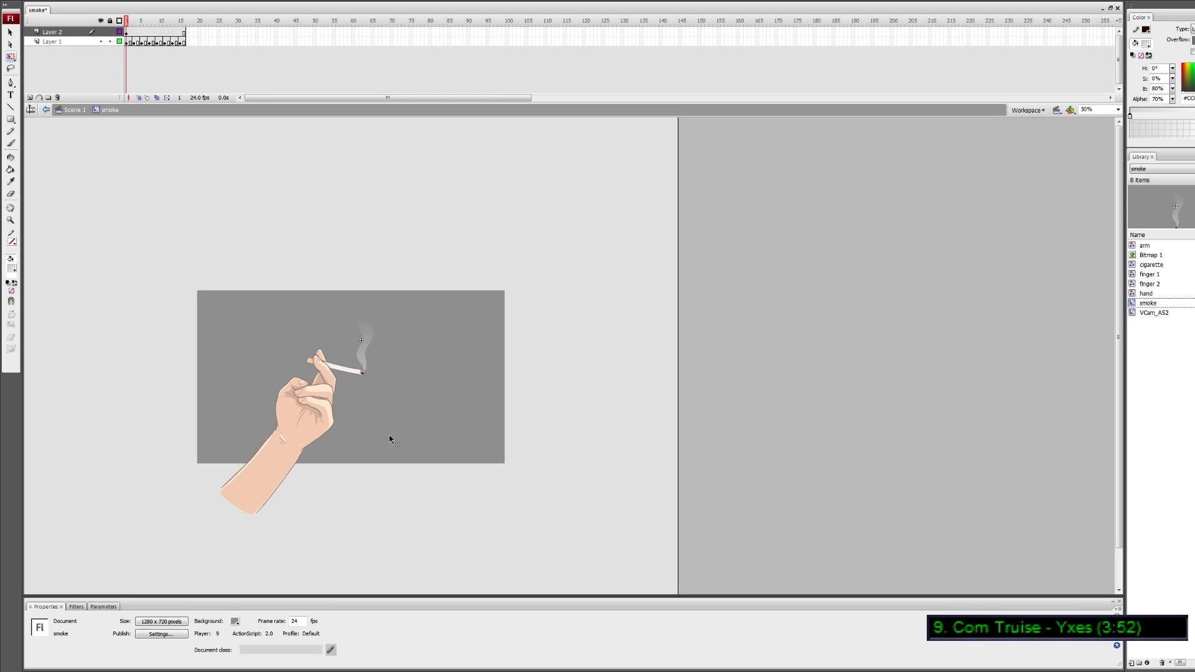
key("z")
left_click(385, 365)
left_click(533, 396)
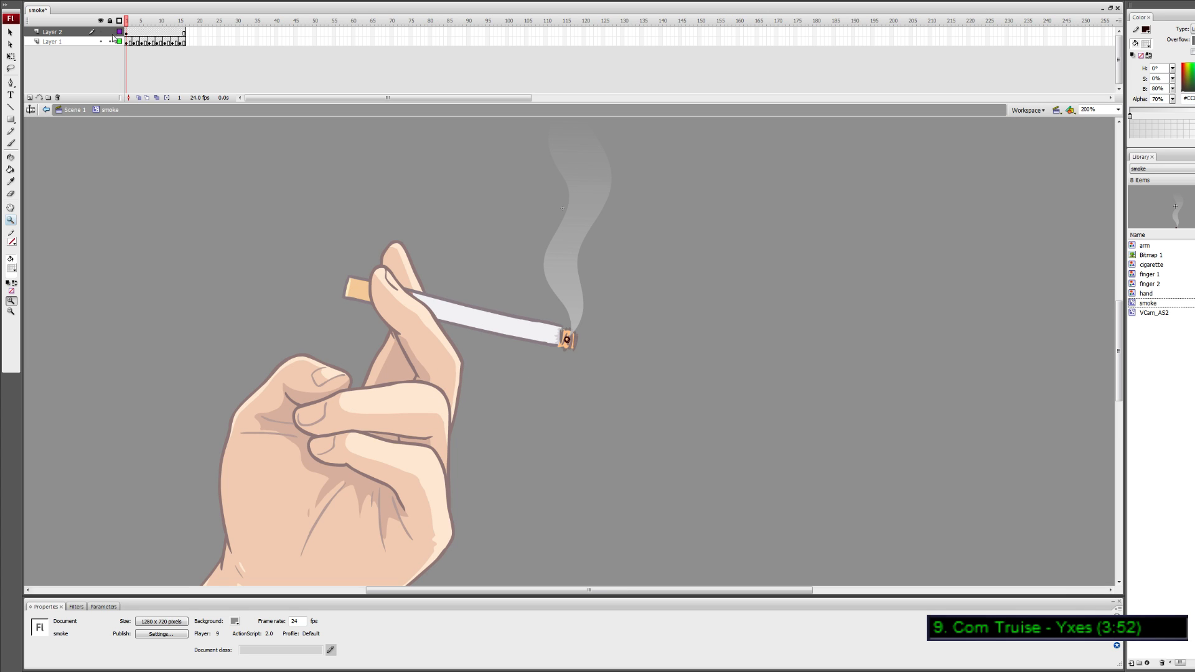
key("v")
double_click(716, 329)
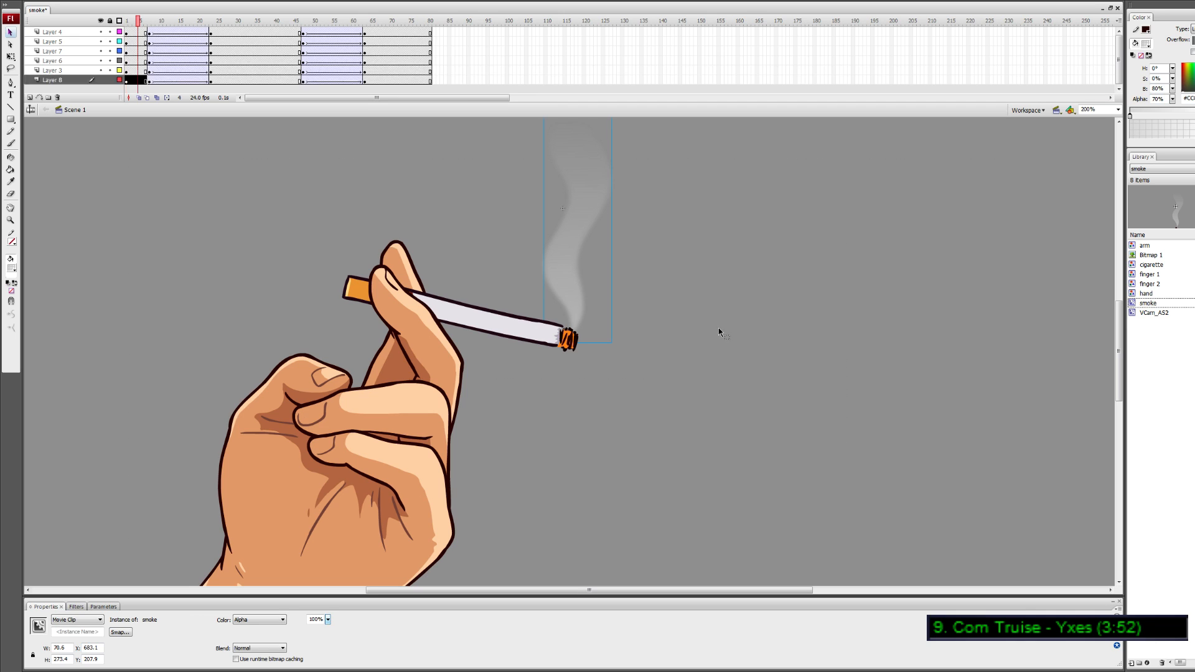
Sketch orange ember lines on a new layer in the cigarette symbol and lock and hide Layer 1
double_click(572, 343)
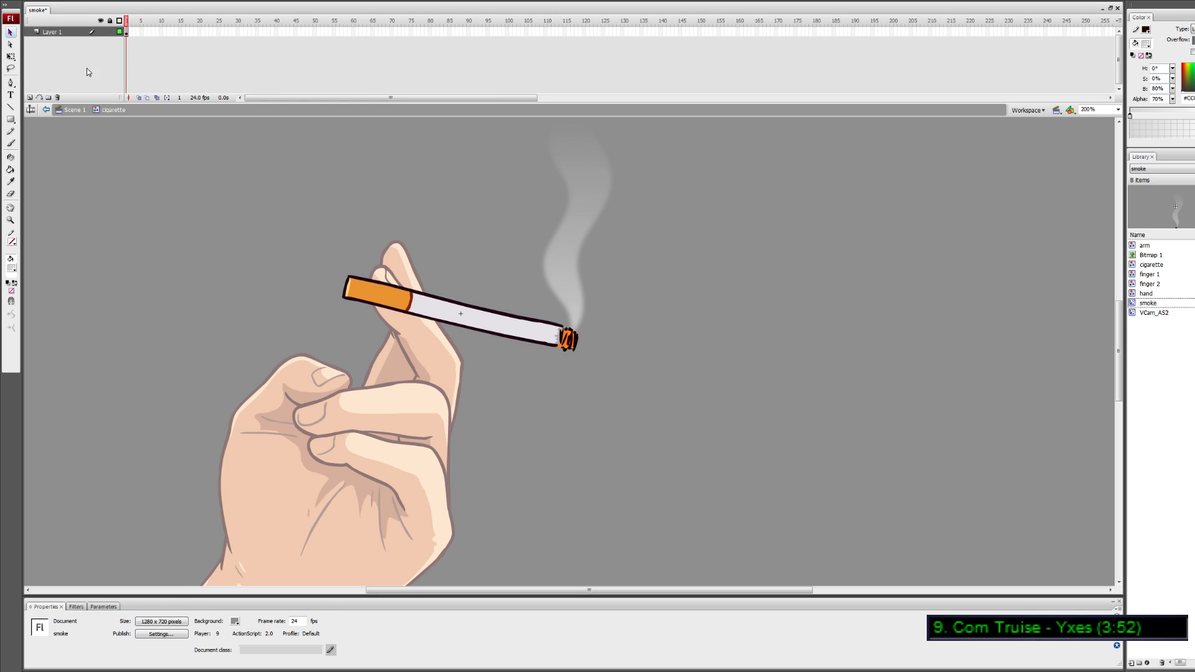
left_click(29, 98)
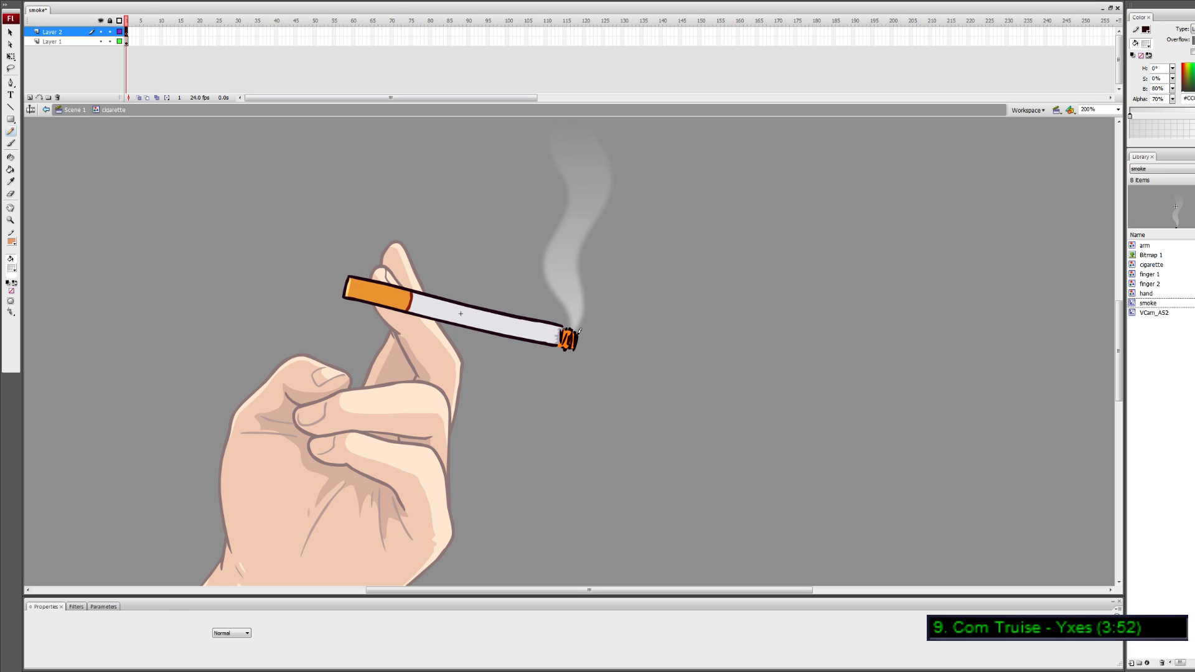
key("y")
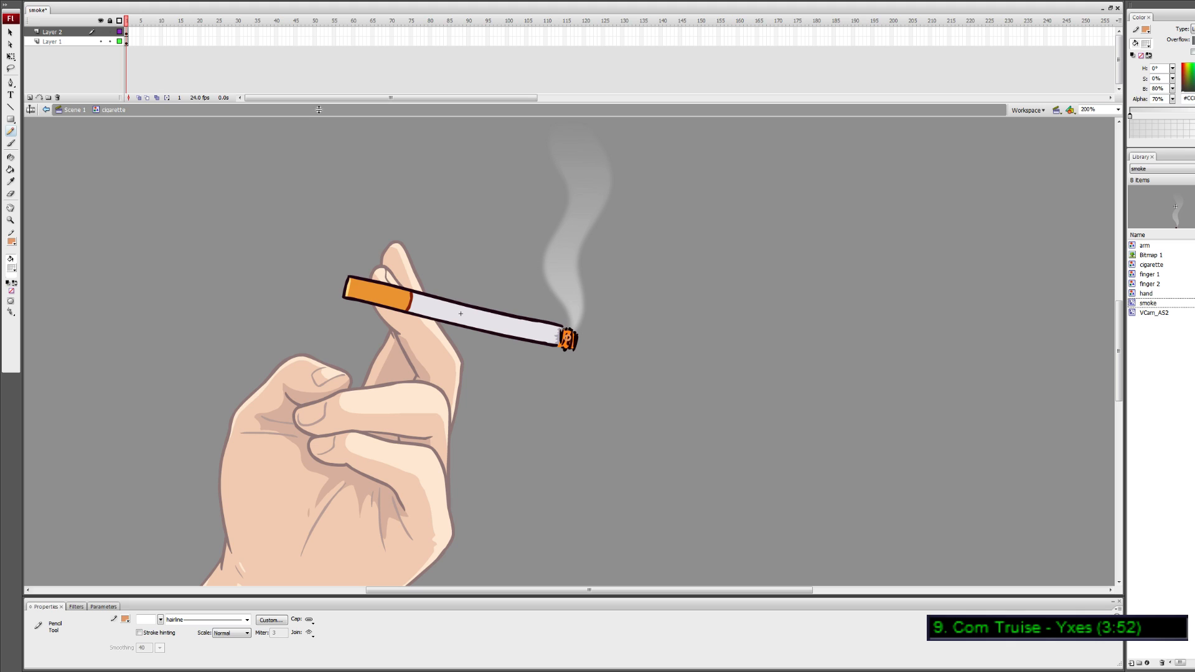
left_click(111, 41)
left_click(101, 41)
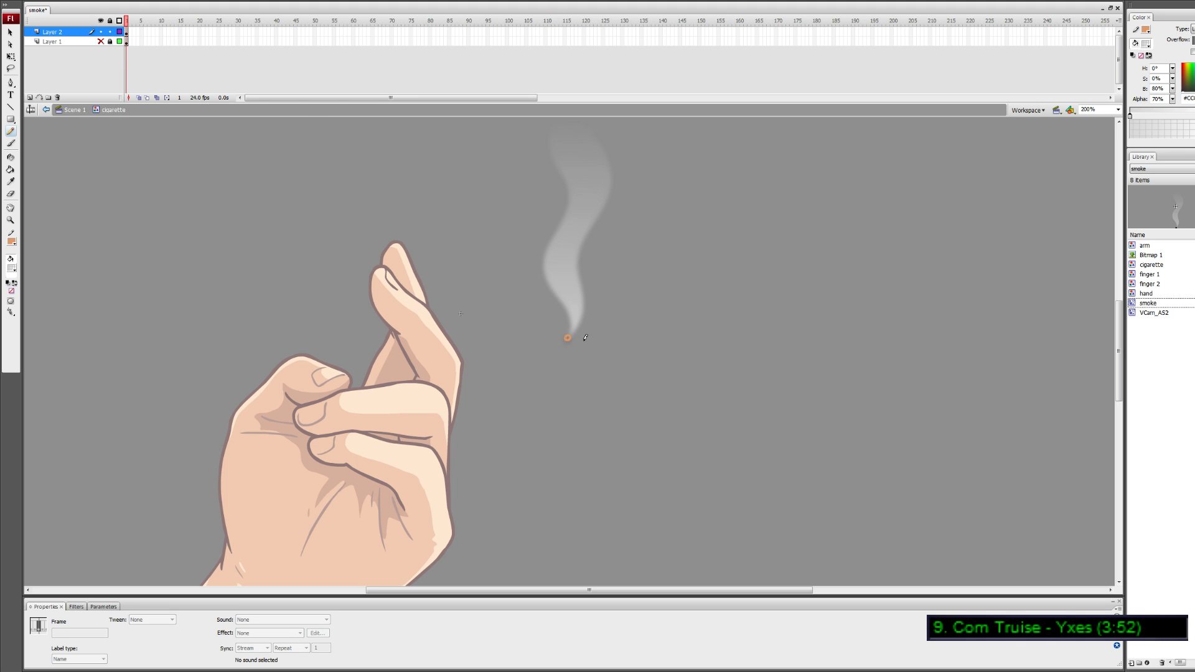
Replace the orange ember lines at the cigarette's tip with dark red pencil lines of hue 0°, saturation 100% and brightness 20%
left_click(1138, 31)
left_click(1130, 55)
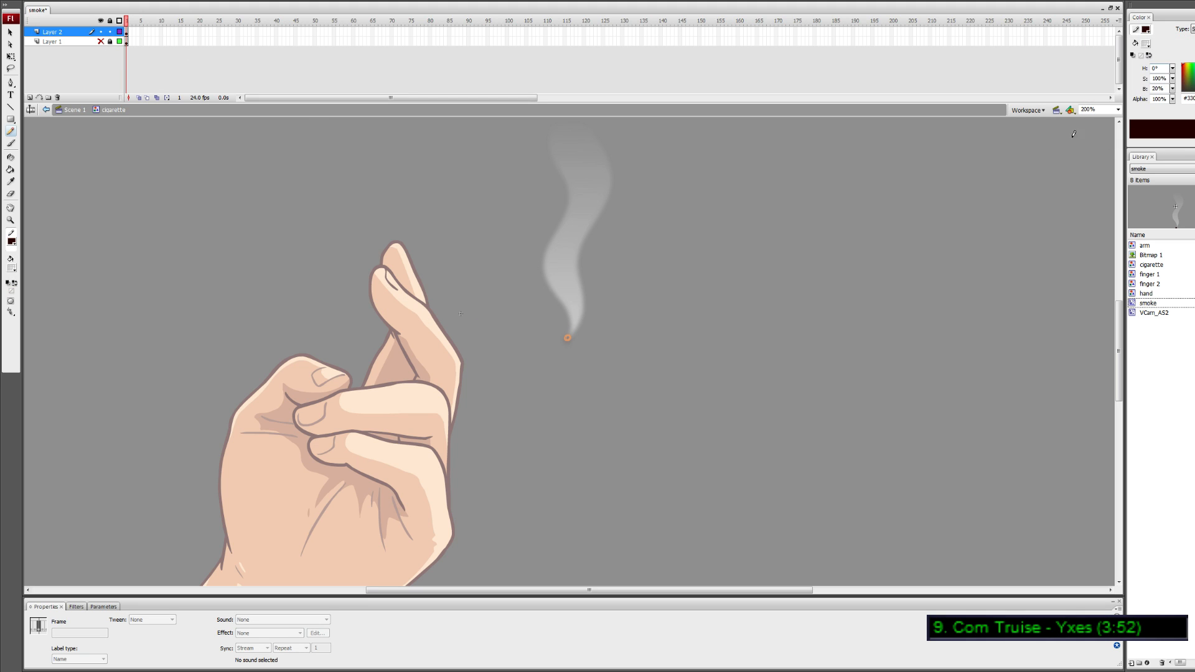
key("v")
left_click_drag(548, 317, 593, 368)
key("Delete")
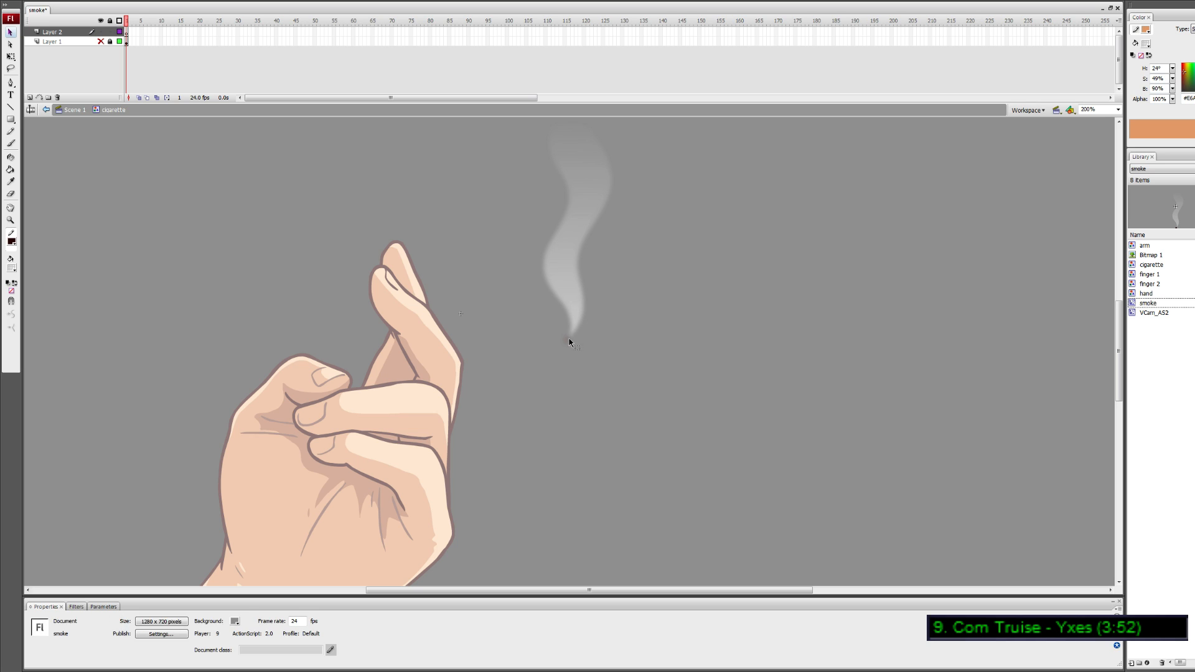
key("y")
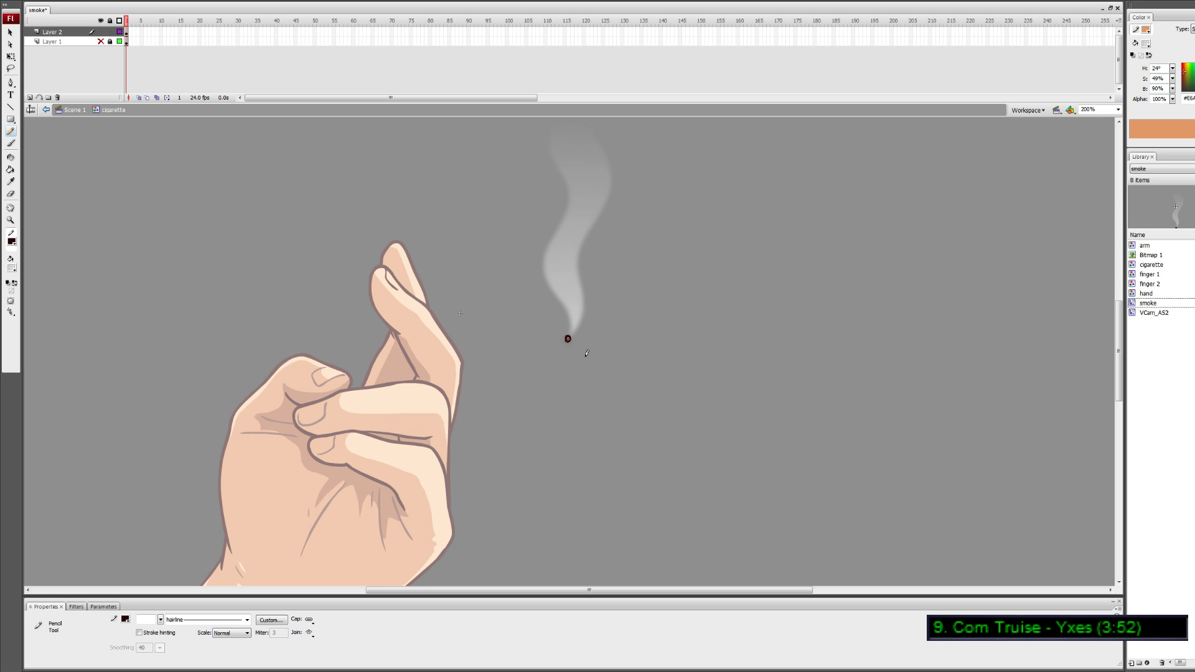
Set the alpha of the redrawn ember lines to 0% and group them
key("v")
left_click_drag(536, 256, 592, 358)
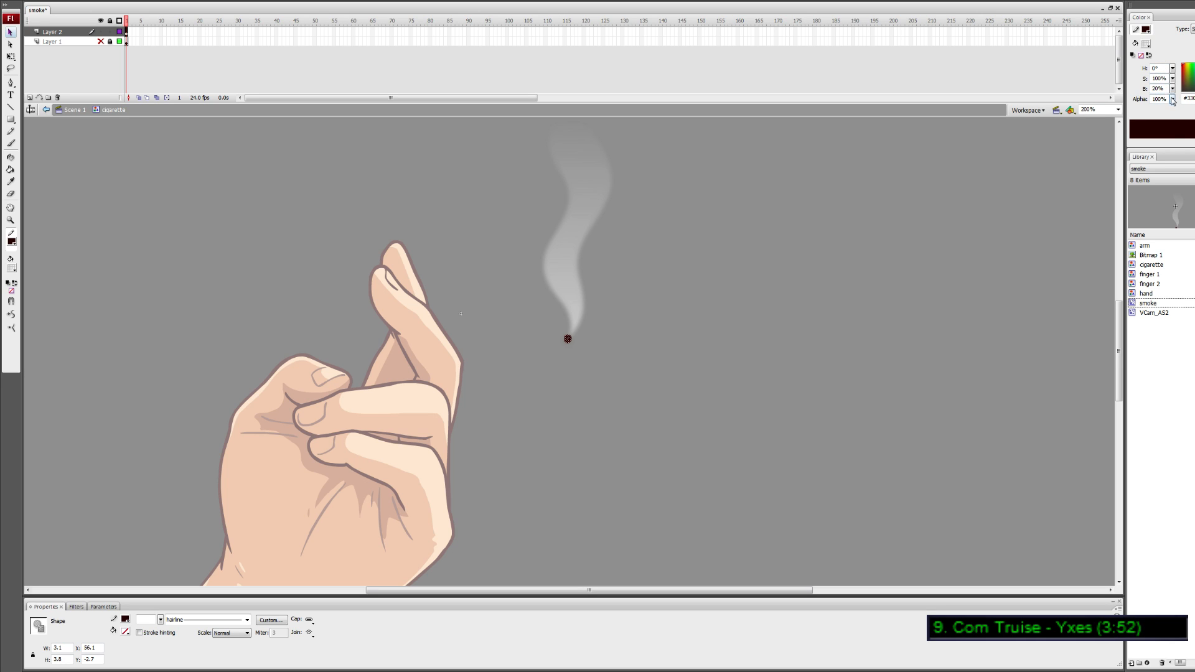
left_click_drag(1172, 101, 1121, 342)
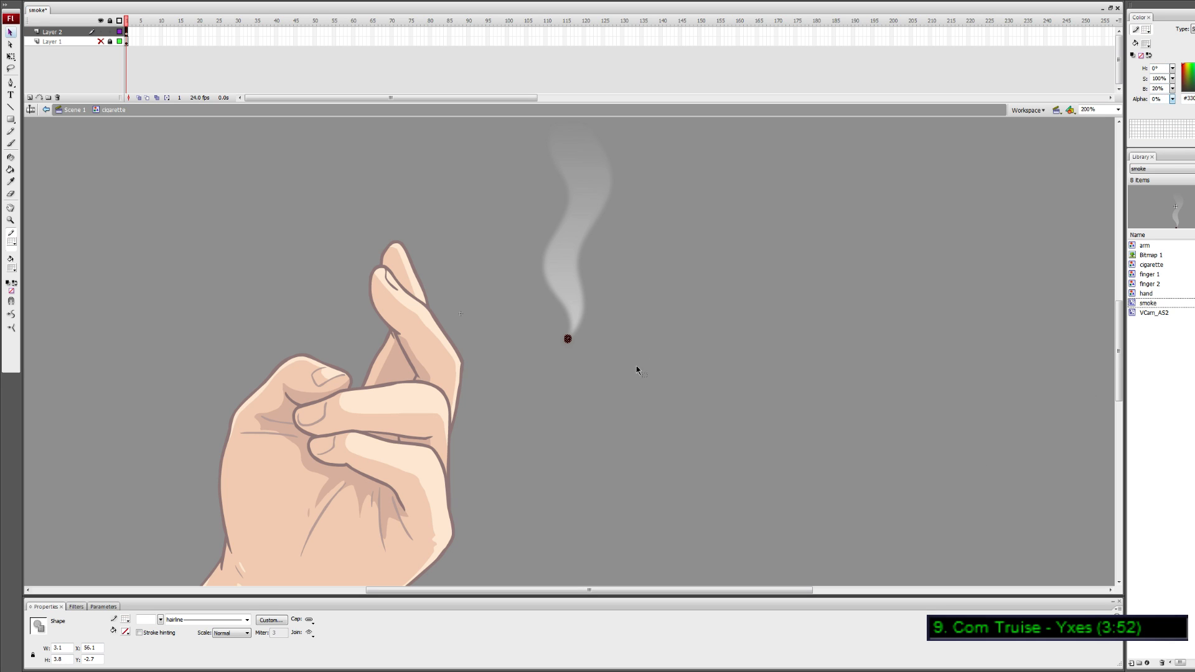
left_click(588, 348)
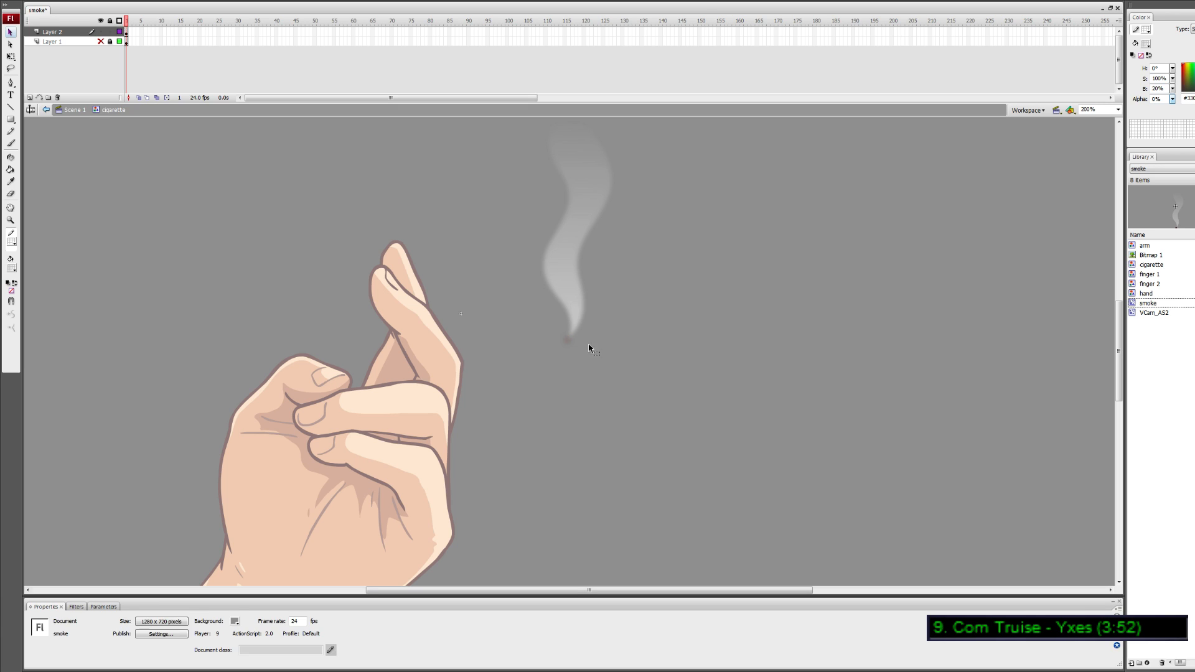
left_click(567, 340)
key("ctrl+g")
Show and unlock Layer 1 in the cigarette symbol and return to the main scene
left_click(589, 373)
left_click(101, 41)
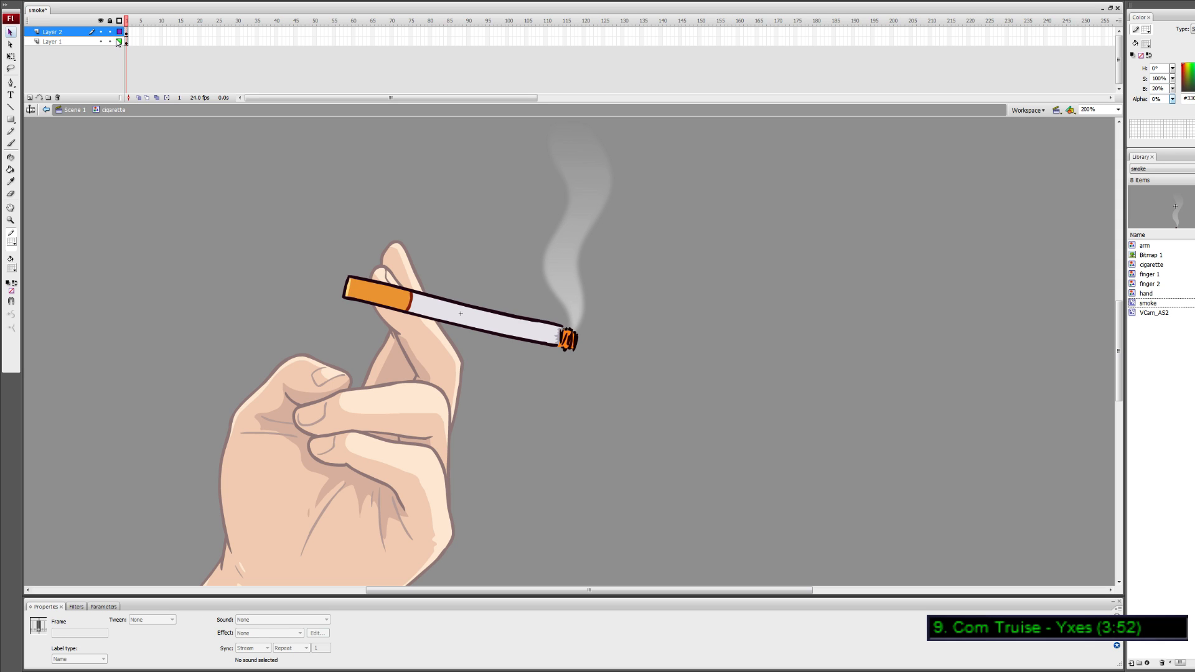
double_click(648, 435)
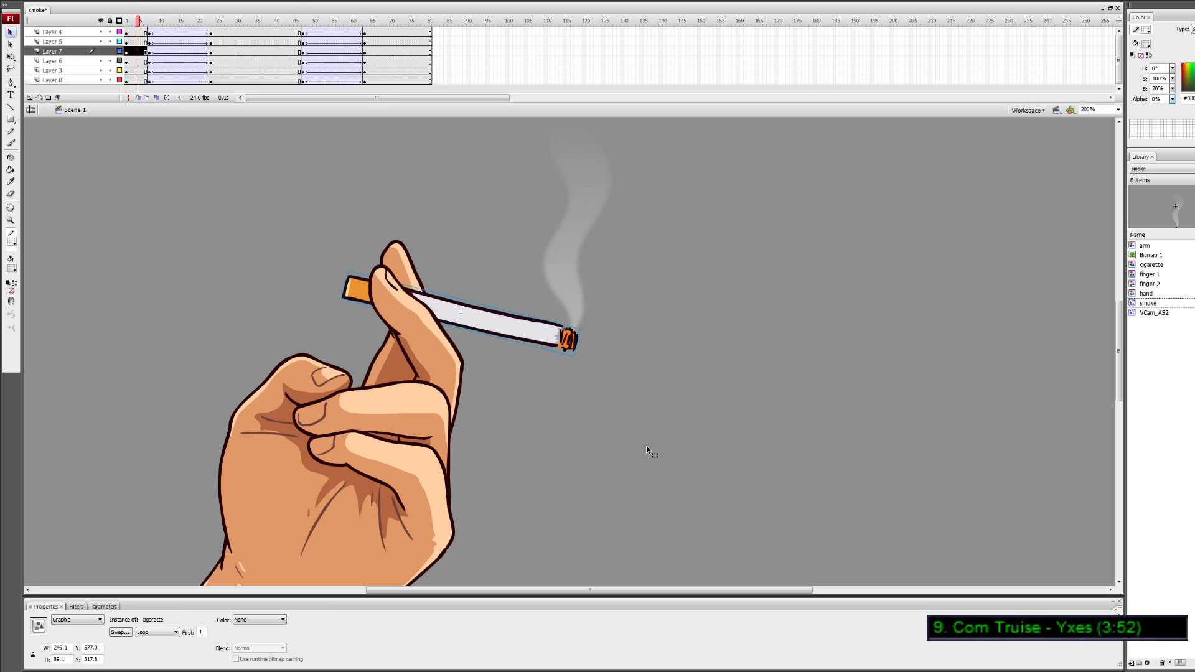
Display Layers 7 and 8 as outlines and check the smoke's fit on the cigarette's tip at frames 4 and 7
left_click(120, 51)
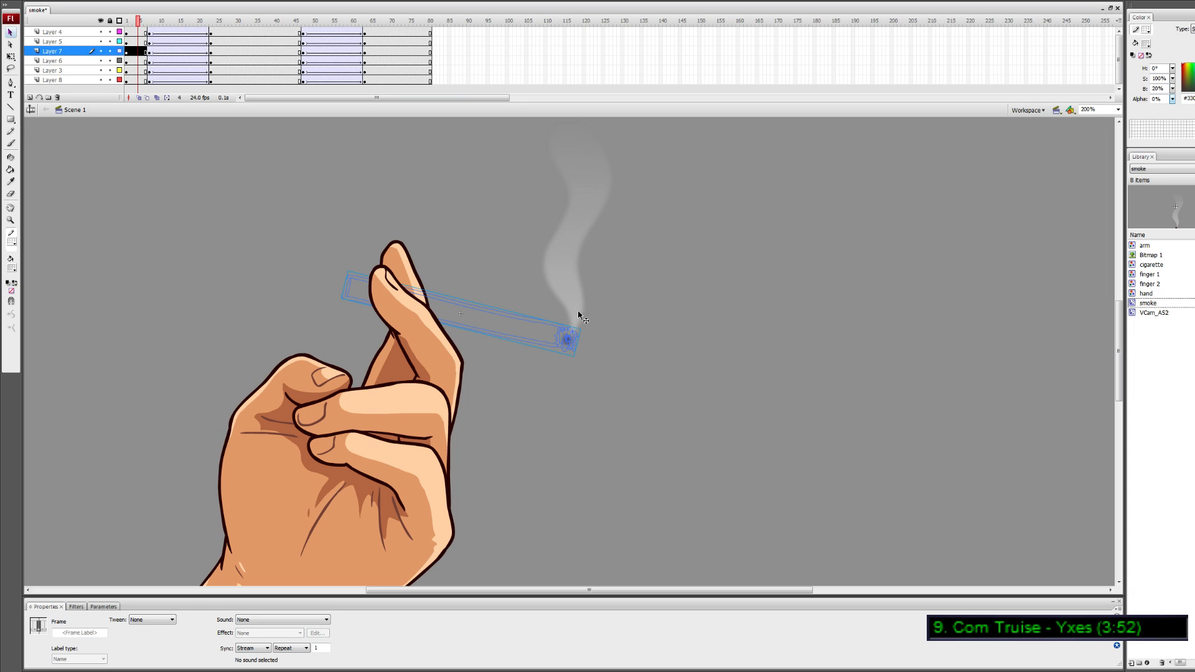
left_click(120, 80)
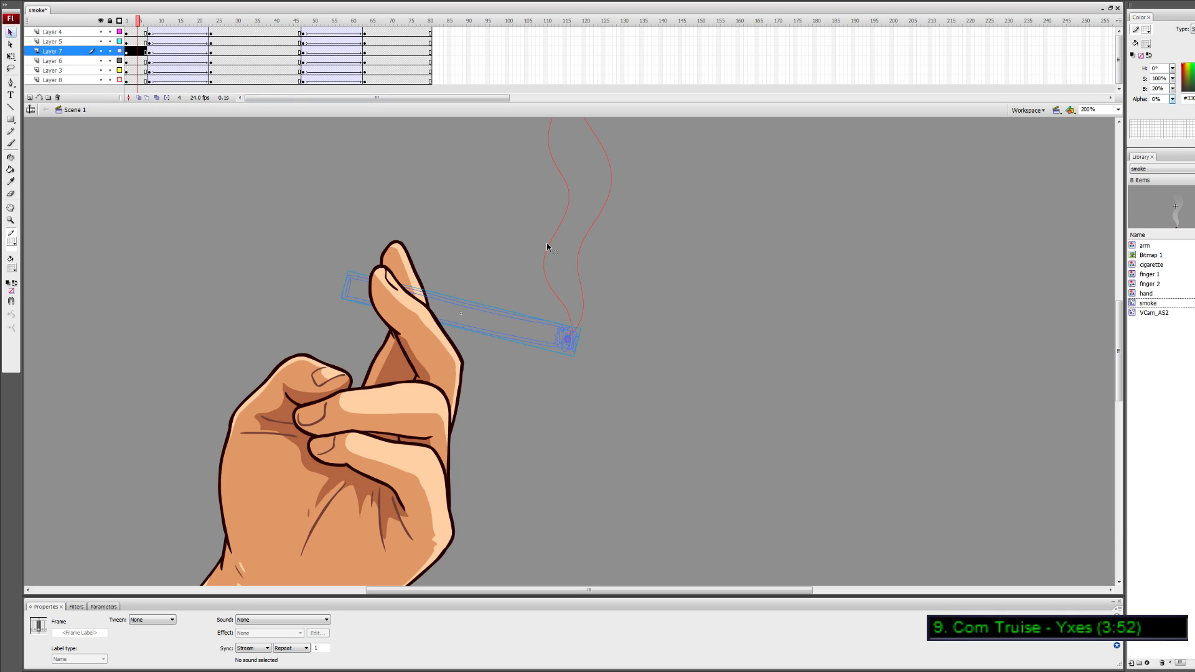
left_click(579, 335)
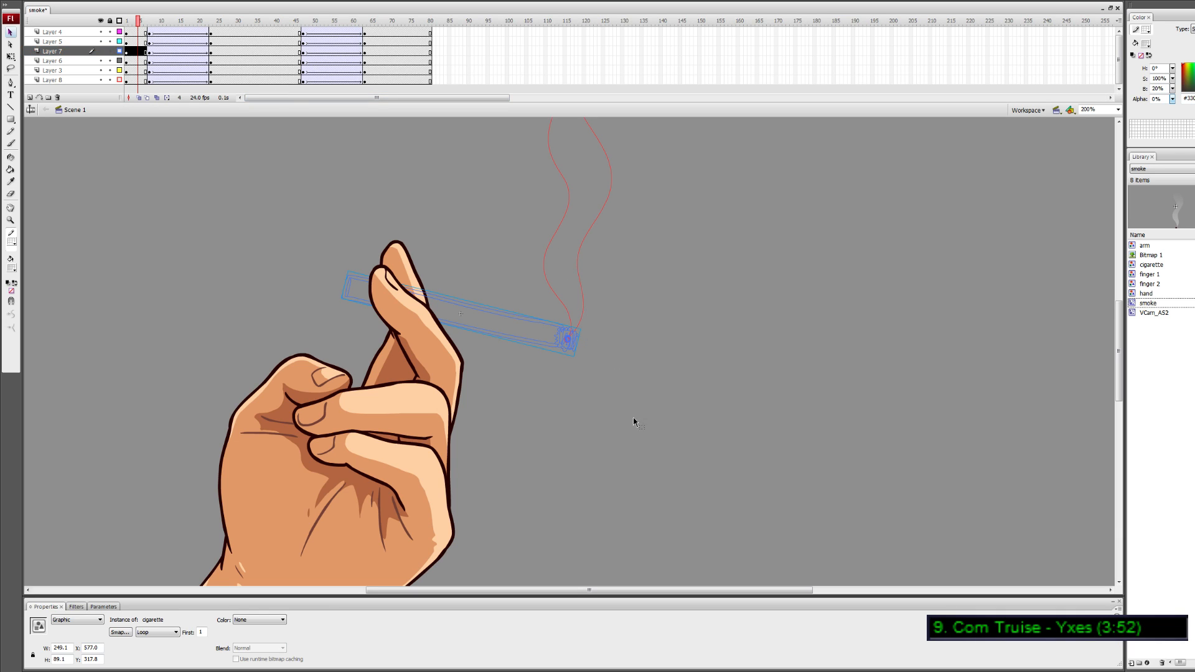
left_click(601, 325)
left_click(654, 322)
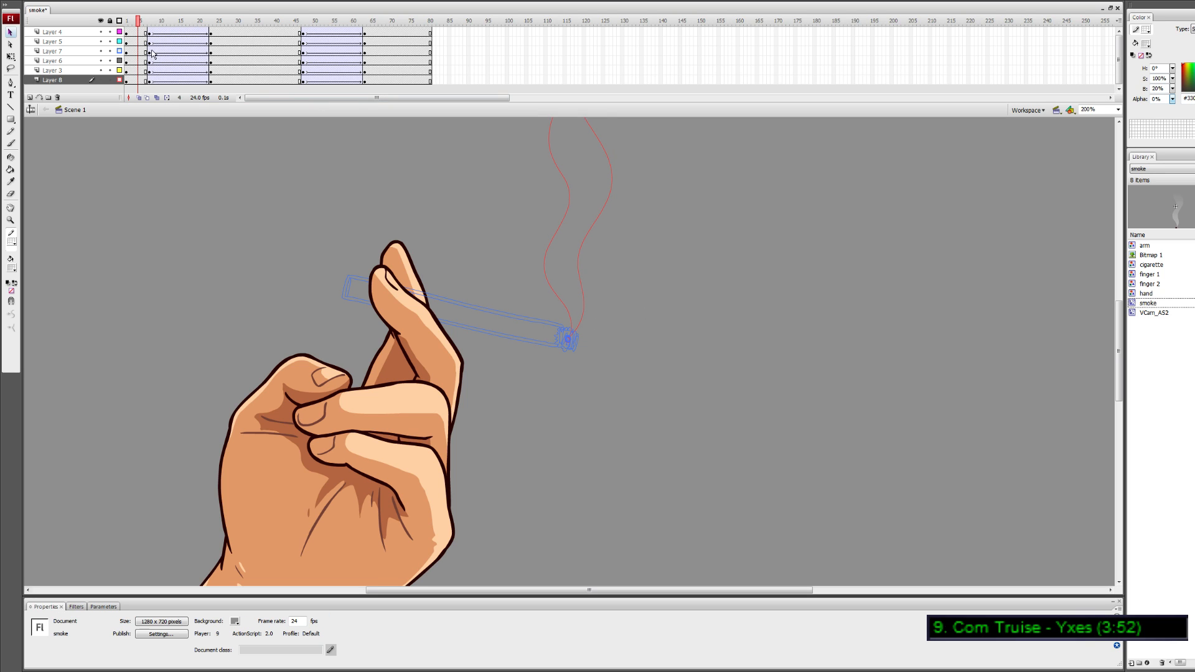
left_click(150, 81)
left_click(608, 254)
left_click(669, 379)
Nudge the smoke onto the cigarette's burning tip in the keyframes at frames 23 and 47
left_click(212, 24)
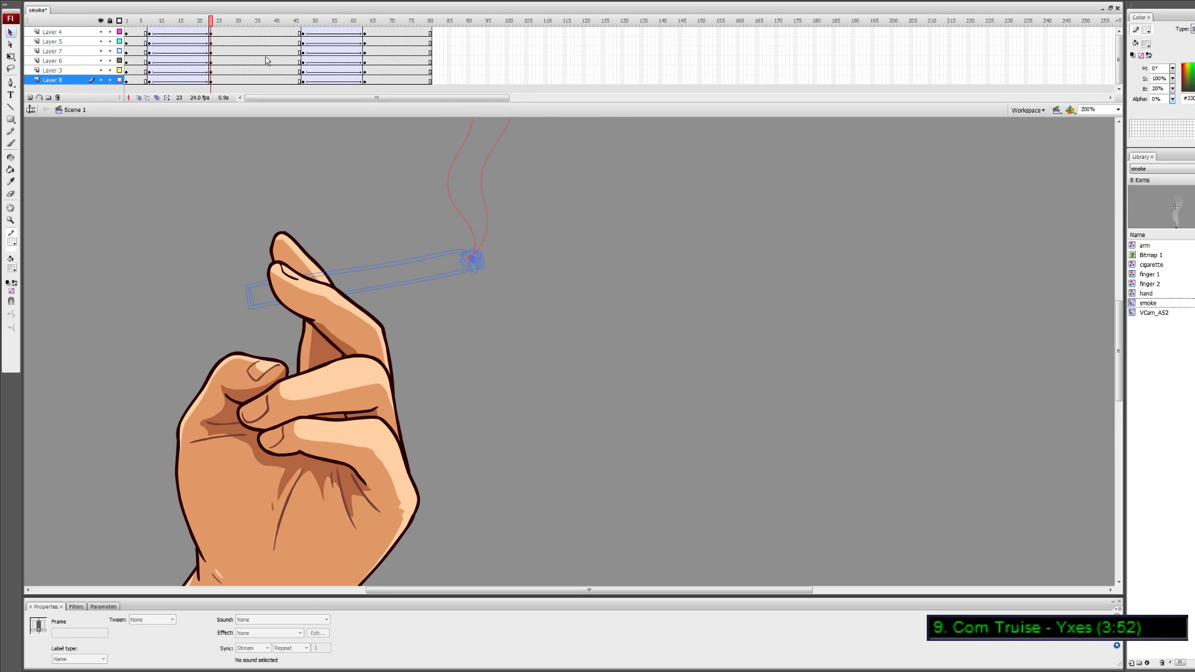
left_click(502, 230)
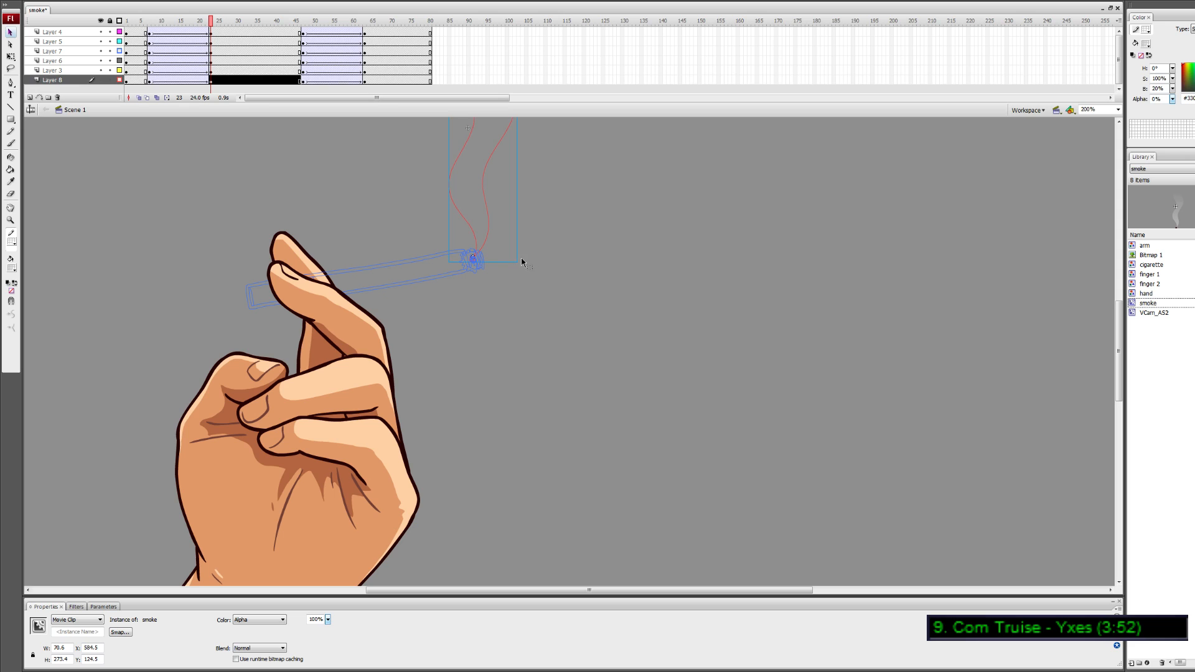
left_click(304, 23)
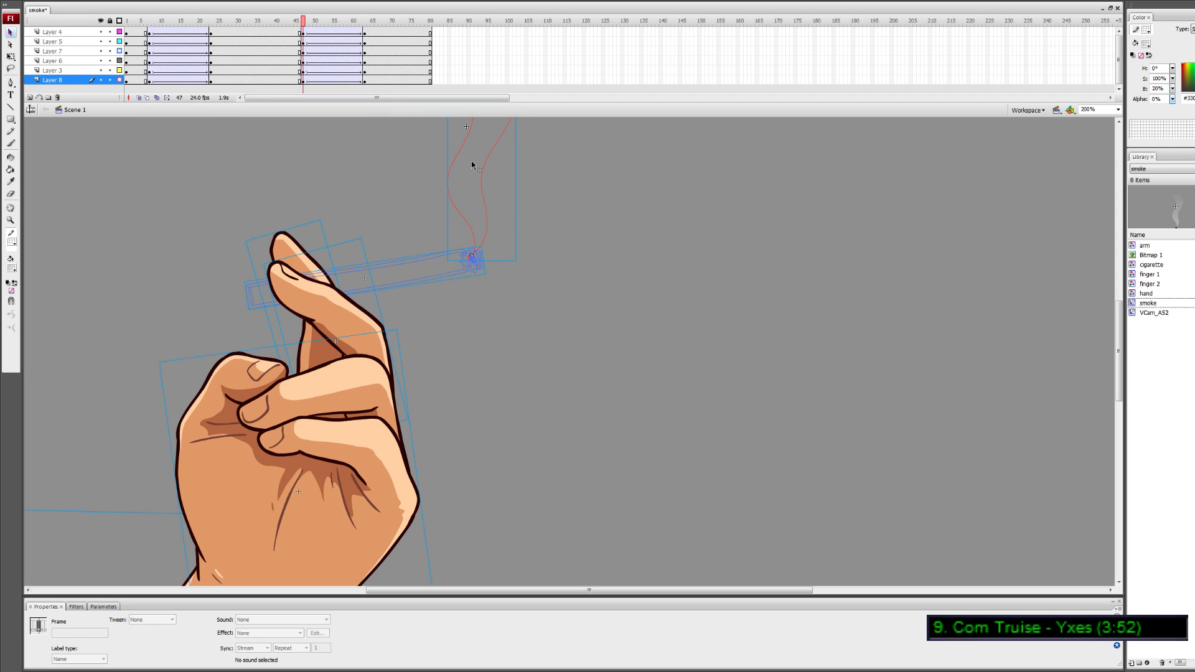
left_click(501, 219)
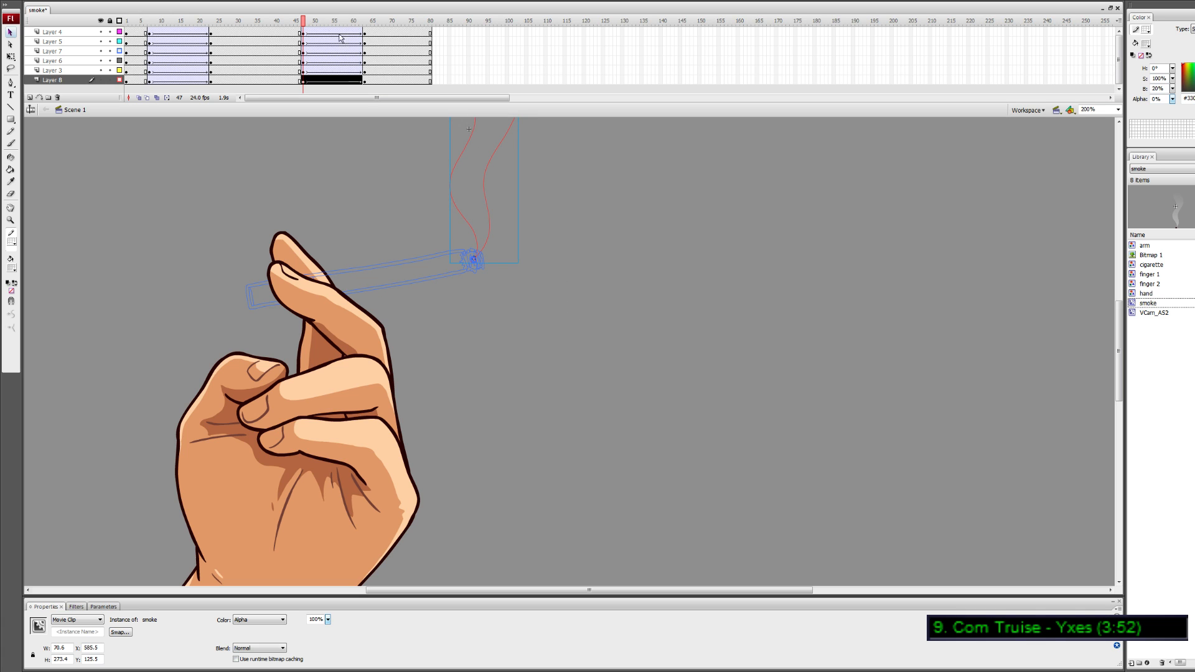
left_click_drag(305, 19, 392, 28)
left_click(138, 81)
left_click_drag(138, 80, 364, 79)
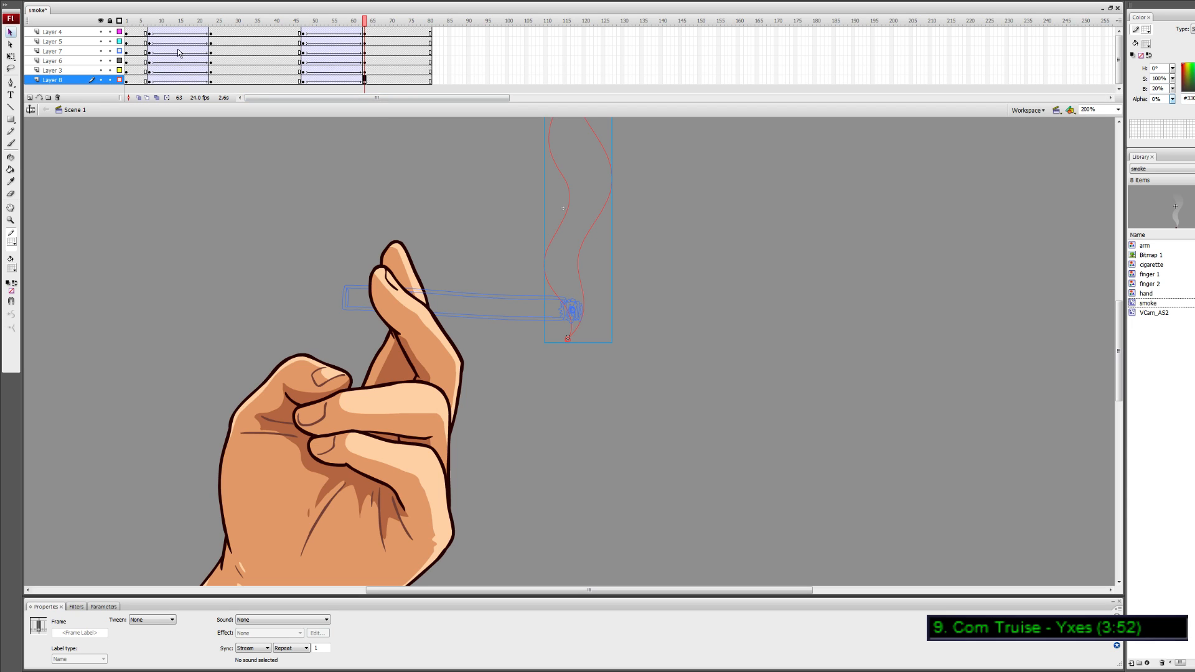
key("ctrl+z")
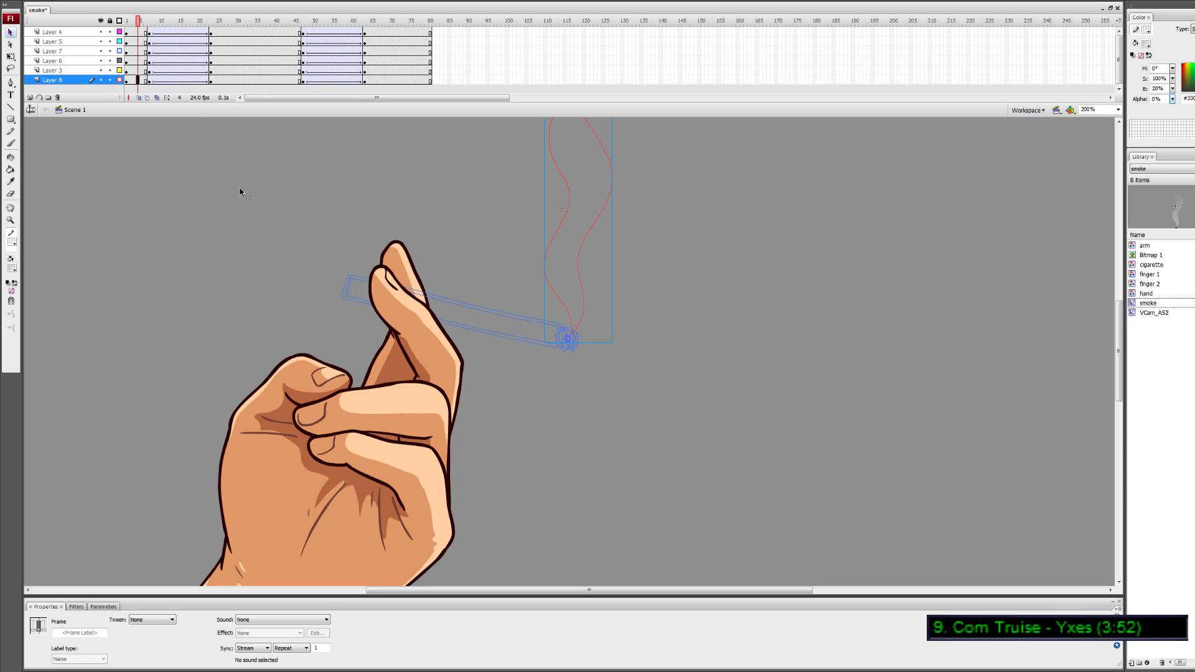
Copy the opening cigarette and smoke frames of Layers 7 and 8 to frame 63
left_click(138, 52)
left_click_drag(139, 51, 364, 51)
left_click(142, 81)
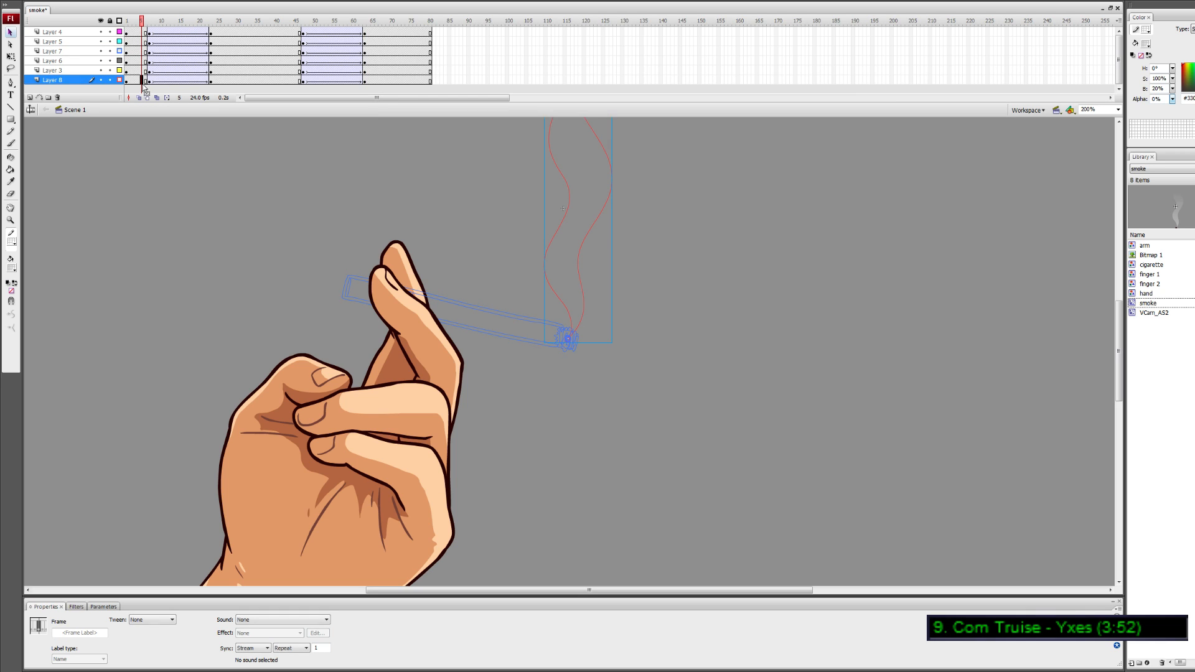
left_click_drag(142, 80, 366, 85)
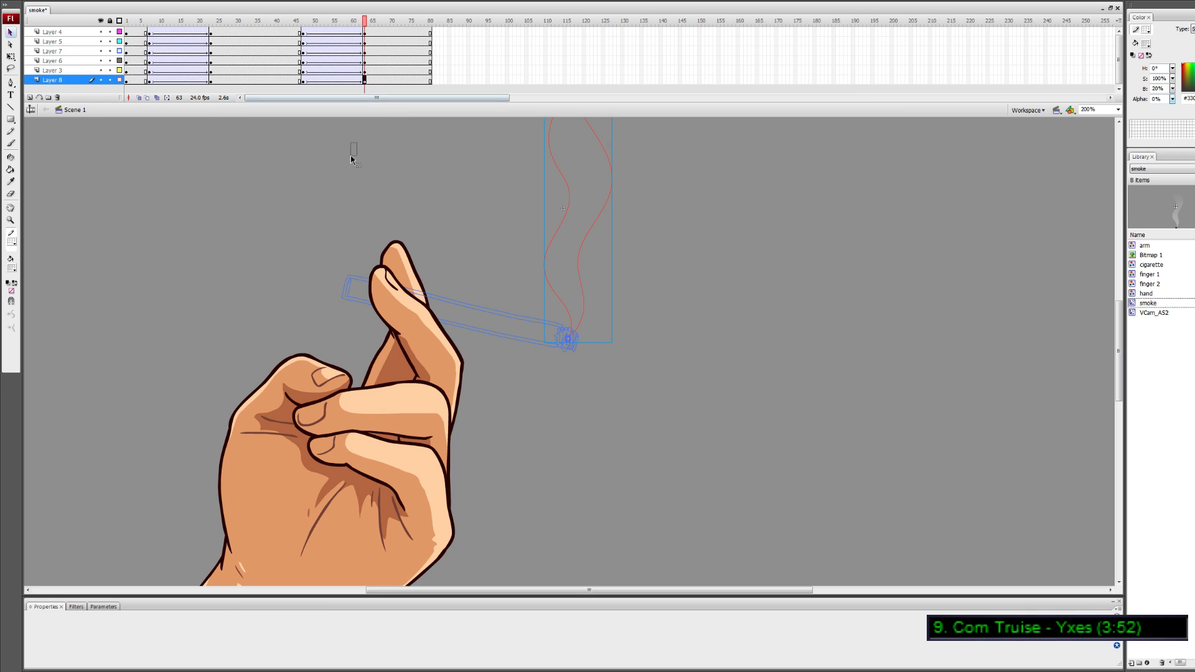
left_click(336, 216)
Clear and reinsert the keyframes at frame 7 on all layers so they take on the opening pose
left_click_drag(369, 23, 151, 33)
key("shift+F6")
key("F6")
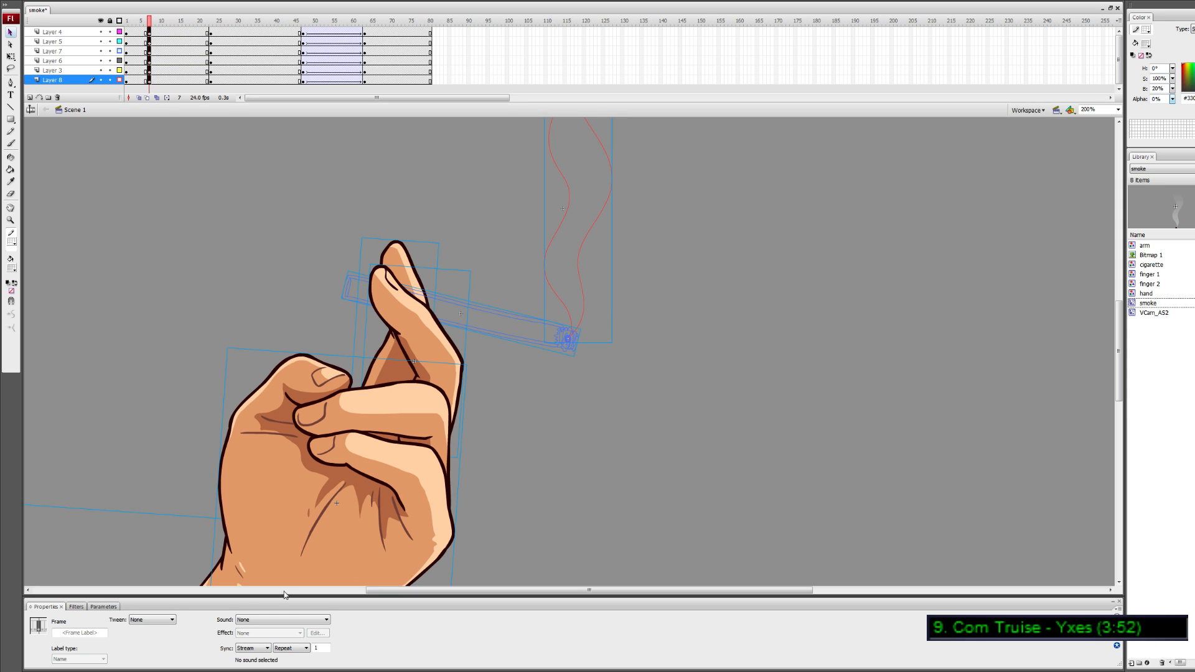
Apply motion tweens with an ease of 100 out to the frame 7 to 23 spans on all layers
right_click(183, 79)
left_click(187, 71)
key("period")
key("period")
key("period")
key("period")
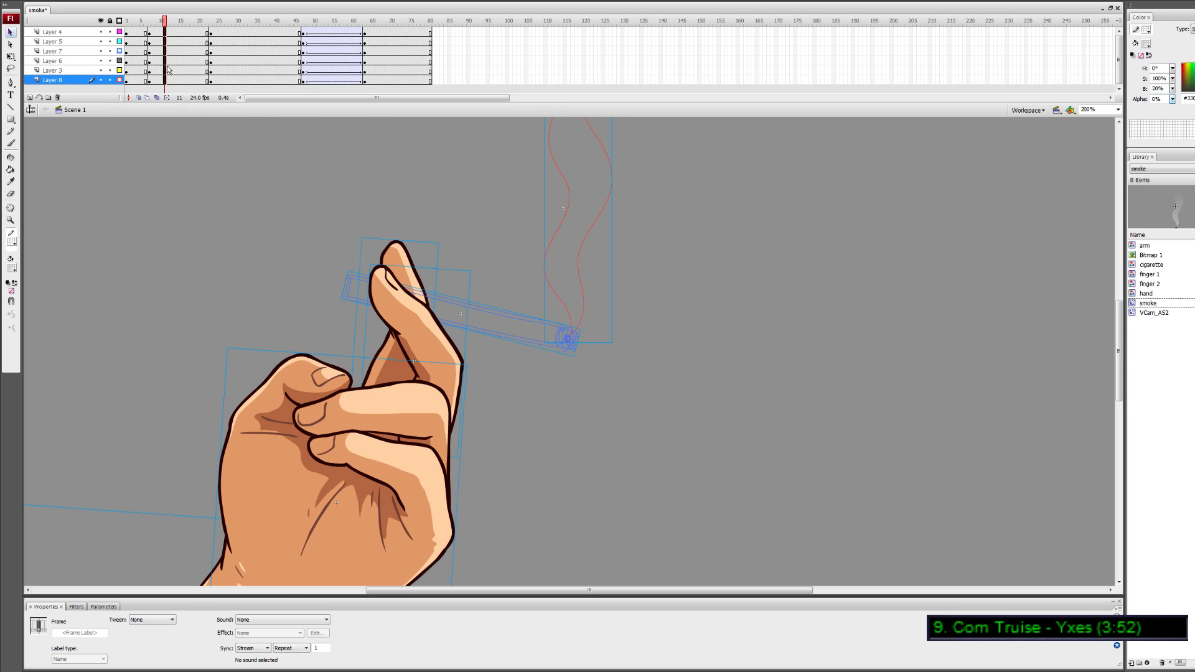
left_click_drag(153, 634, 154, 601)
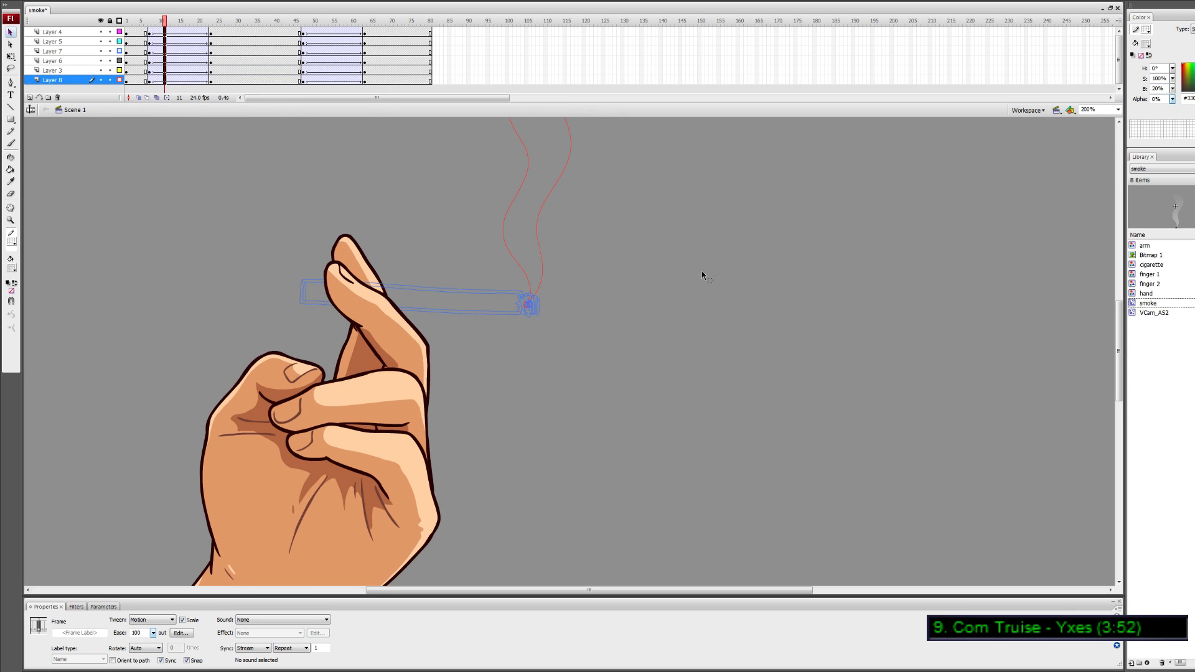
Test the movie to review the hand, cigarette and smoke movement, and close the preview
left_click(797, 525)
key("ctrl+Return")
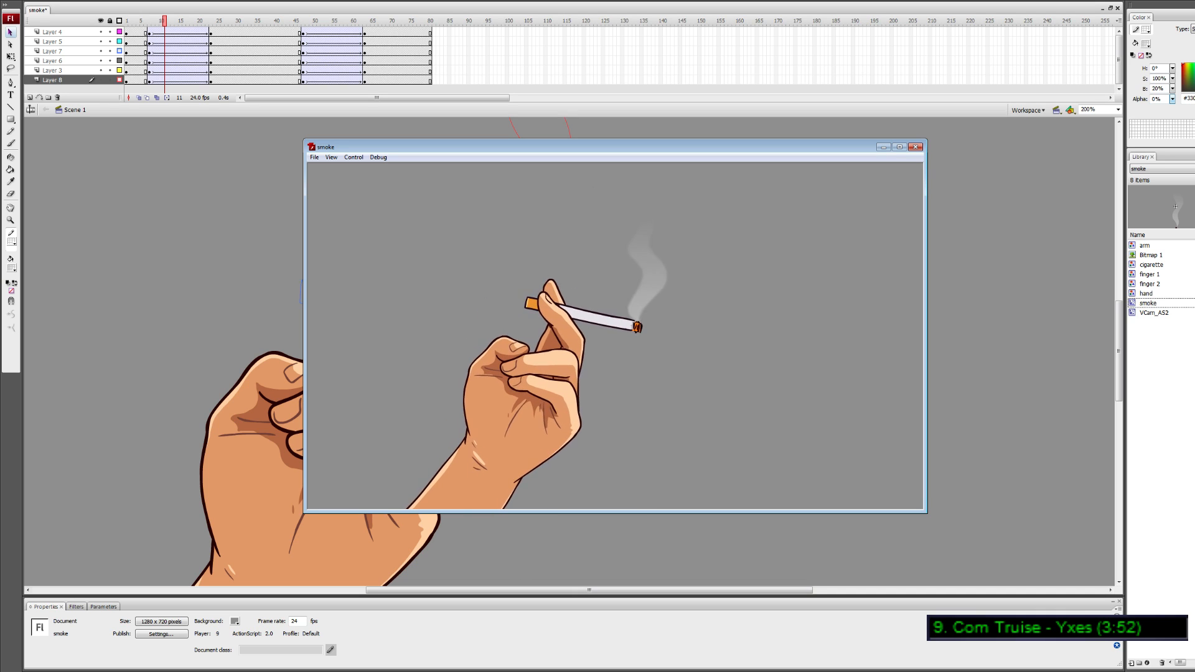
left_click(916, 147)
key("ctrl+minus")
key("ctrl+equal")
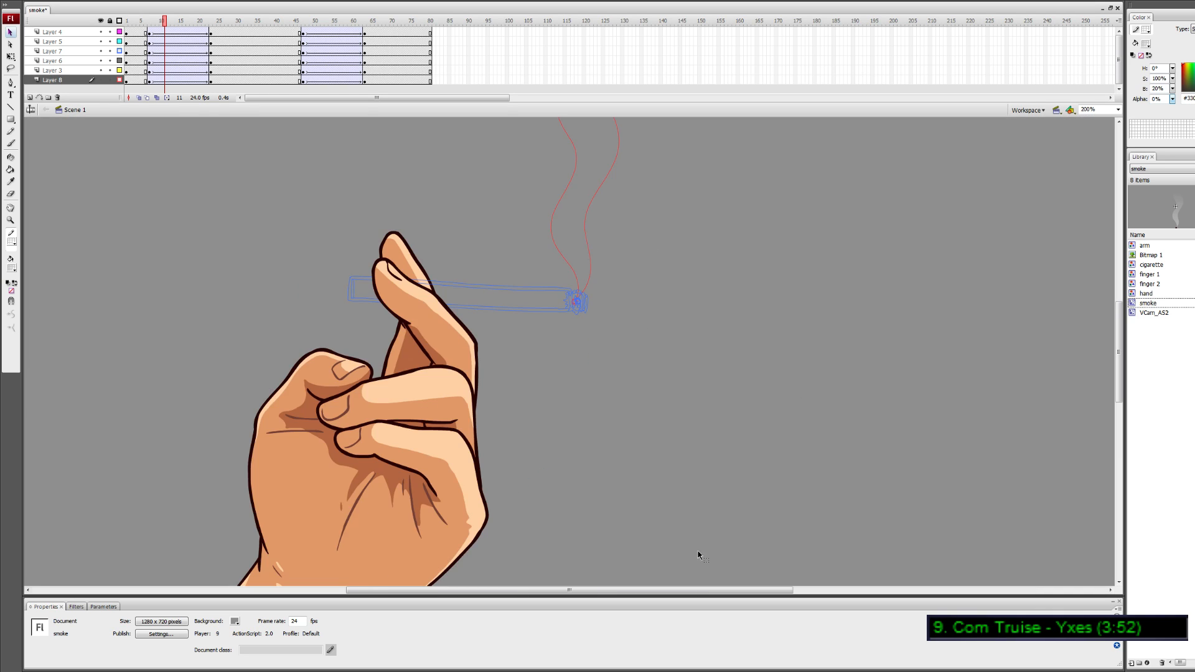
key("ctrl+minus")
key("ctrl+minus")
key("ctrl+minus")
key("ctrl+equal")
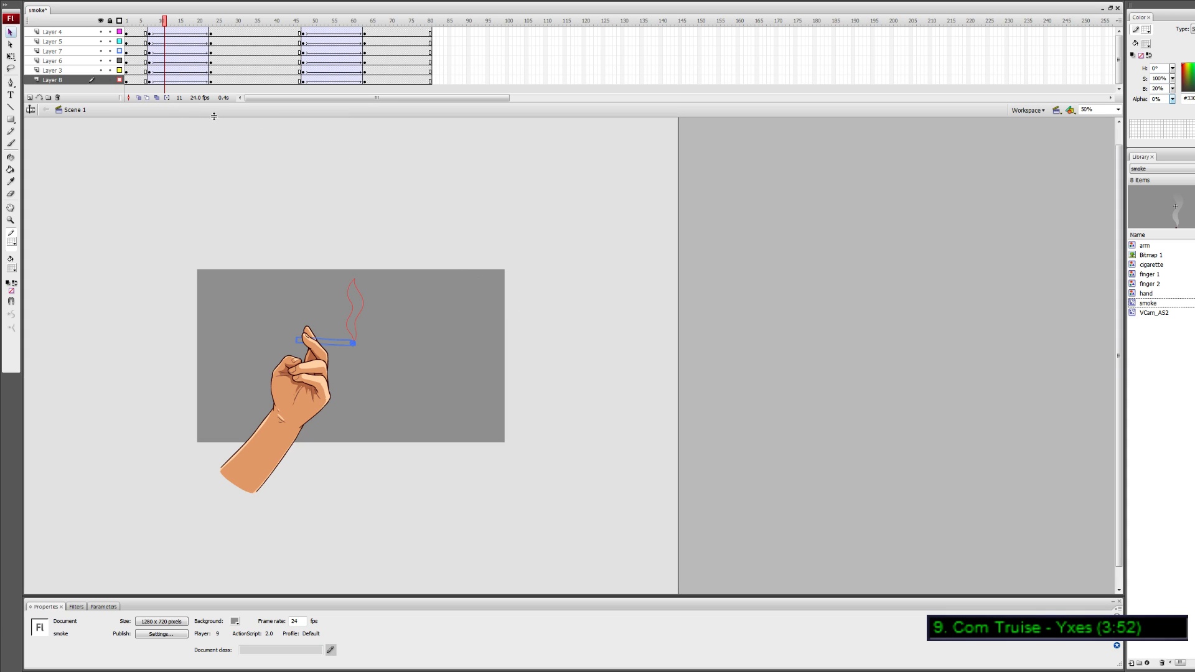
left_click(30, 98)
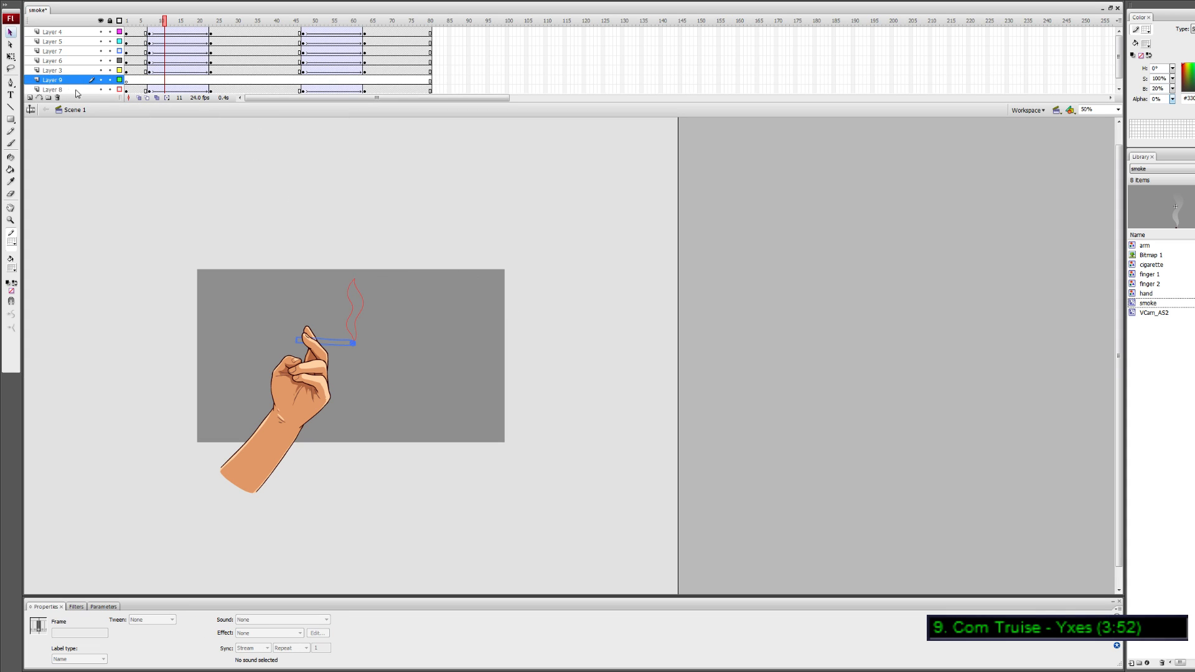
left_click(57, 97)
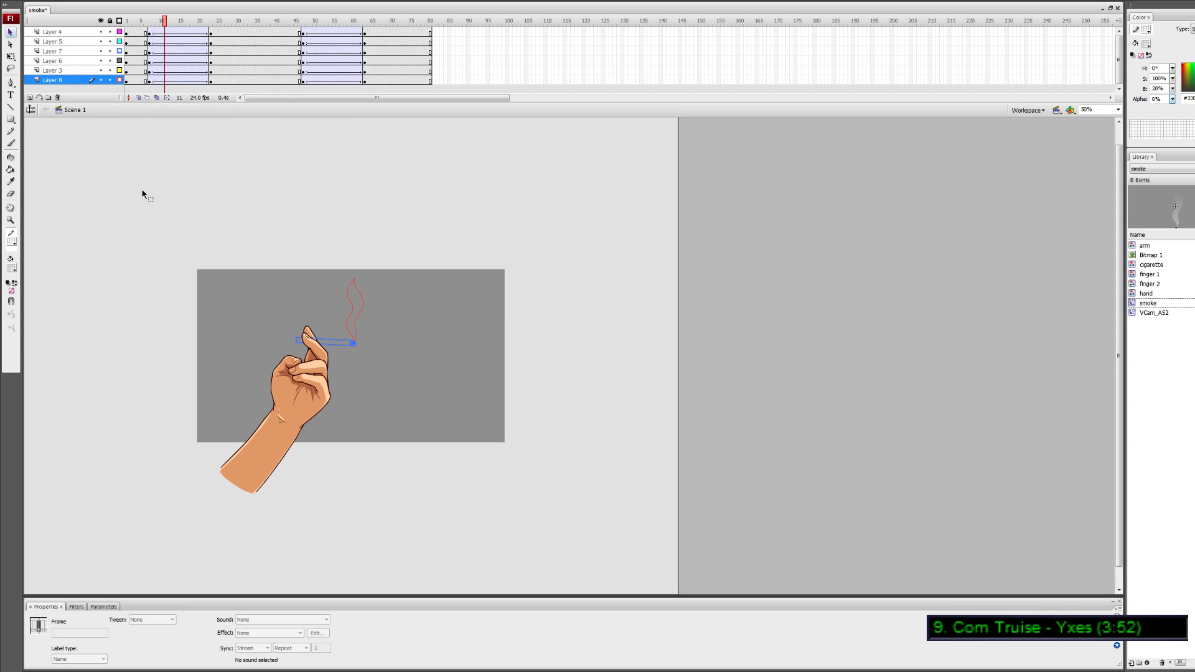
Display all layers of the main scene as outlines
left_click_drag(160, 286, 517, 566)
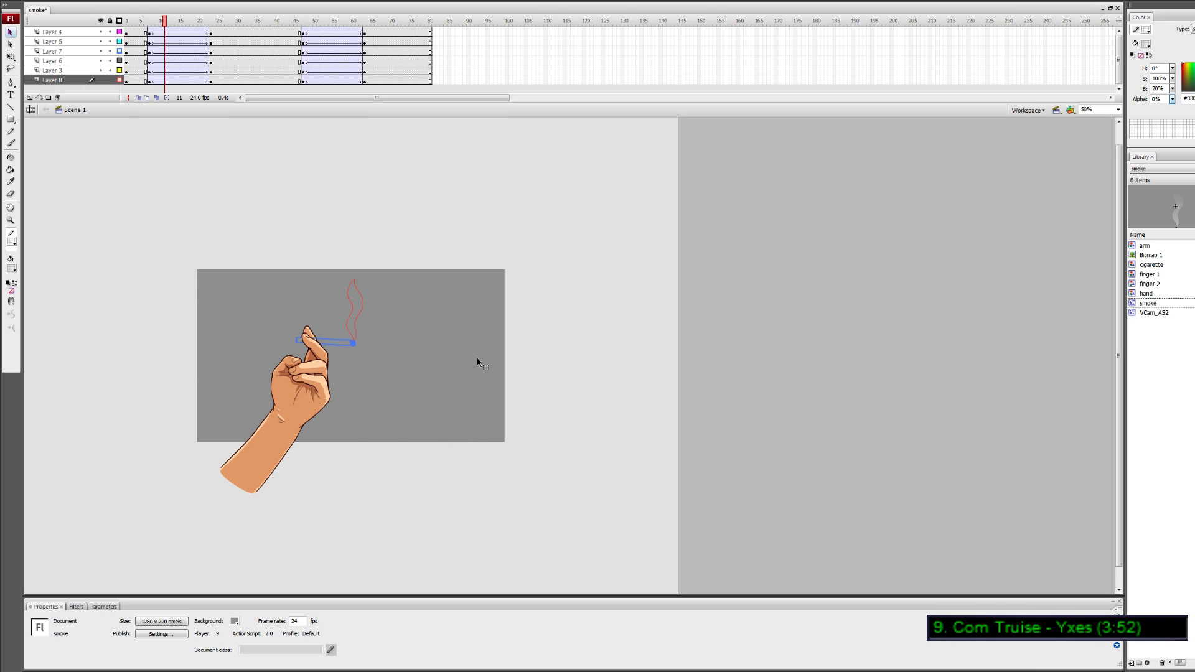
left_click(120, 21)
left_click(119, 21)
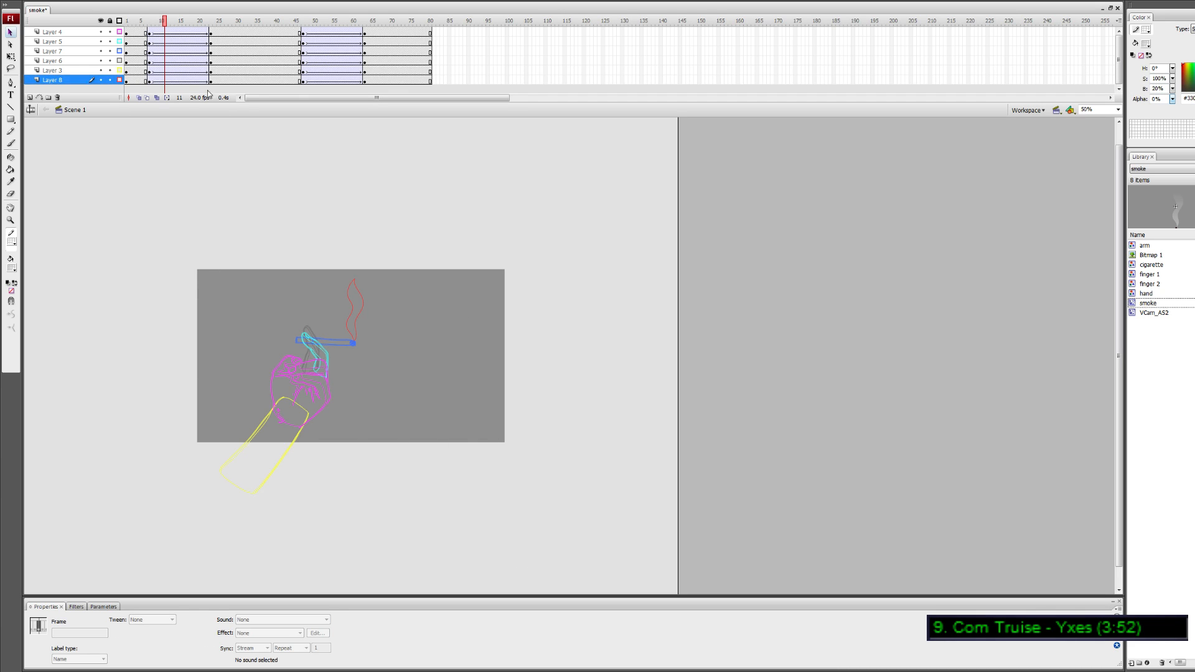
left_click(567, 163)
left_click_drag(471, 219, 188, 554)
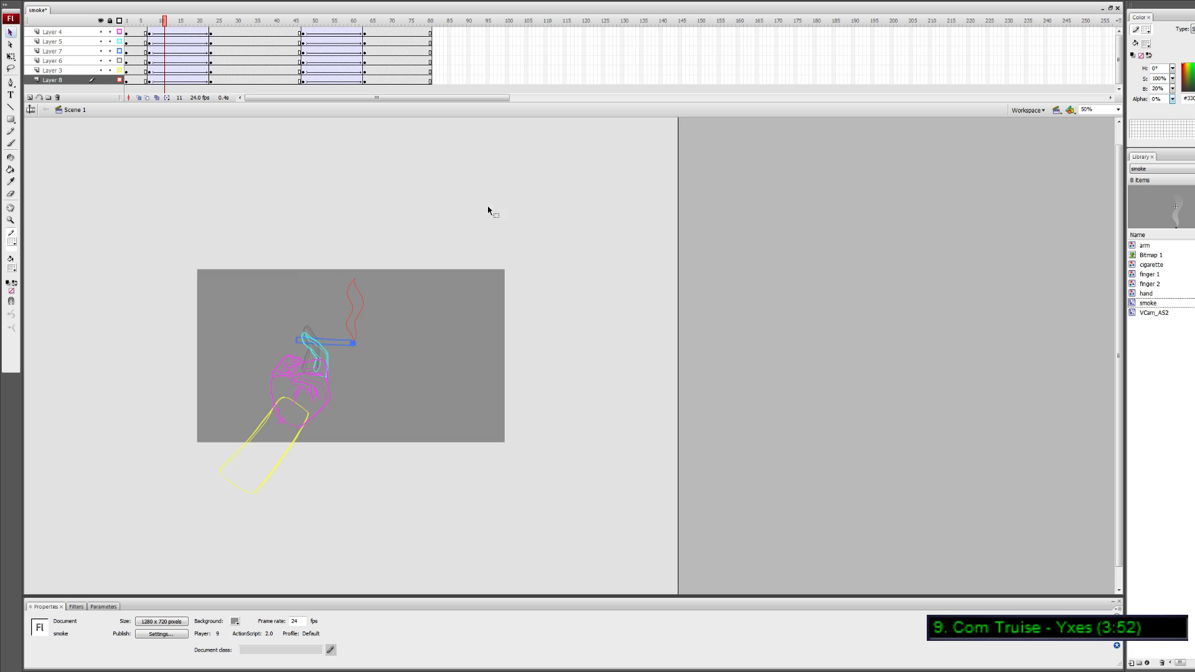
Cut frames 1 to 80 on all layers of the main timeline
left_click_drag(135, 83, 429, 35)
right_click(427, 38)
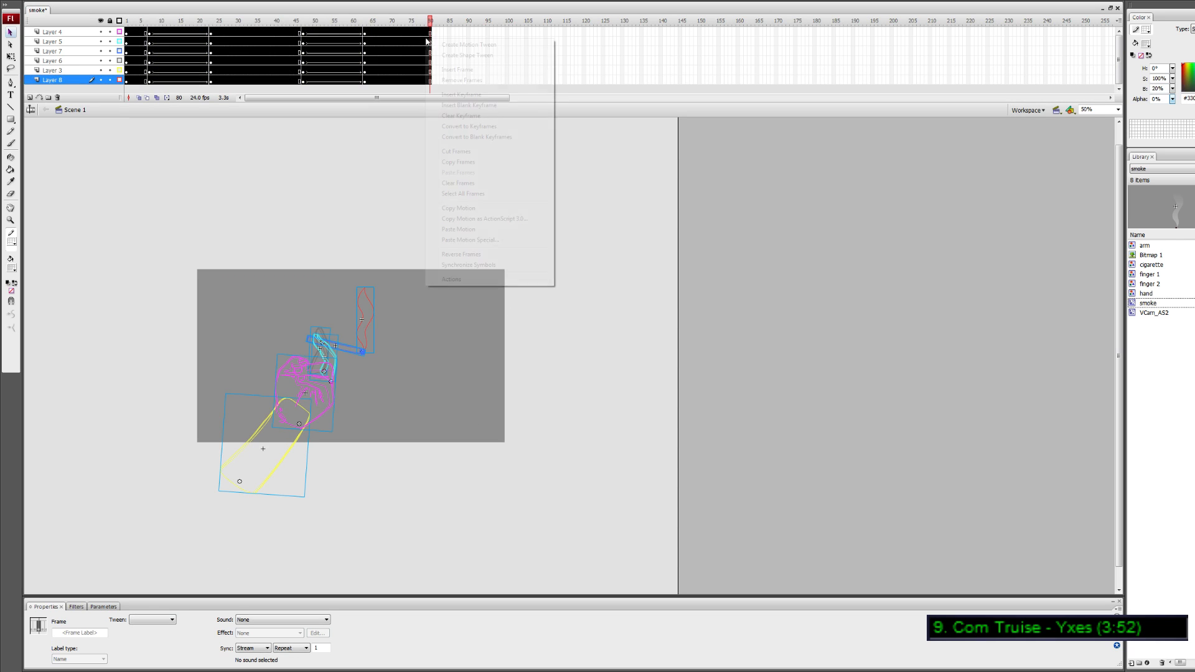
left_click(471, 152)
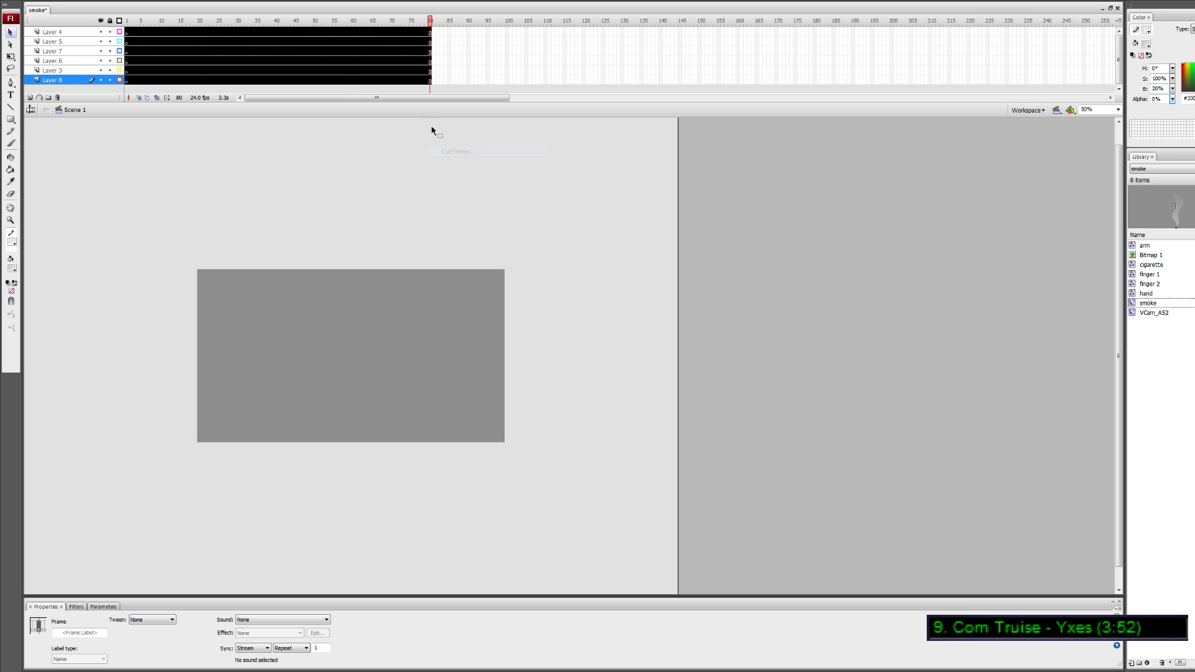
Create a new movie clip symbol named "smoking hand"
left_click(64, 1)
left_click(92, 1)
left_click(65, 1)
left_click(65, 6)
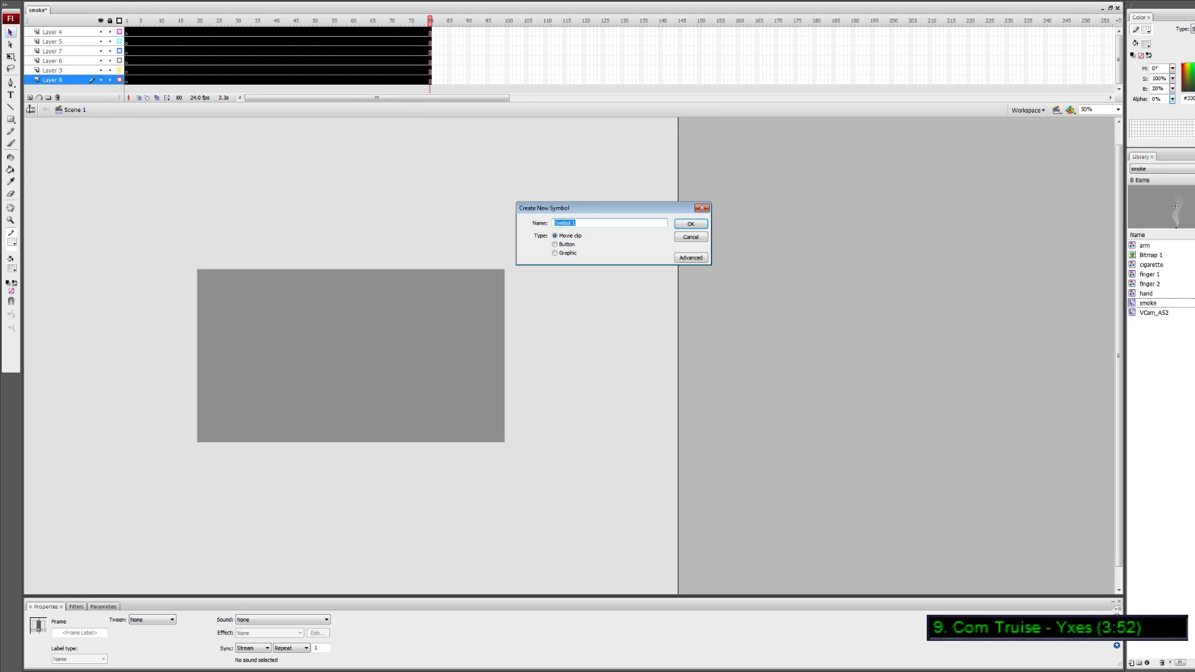
type("smoking hand")
key("Return")
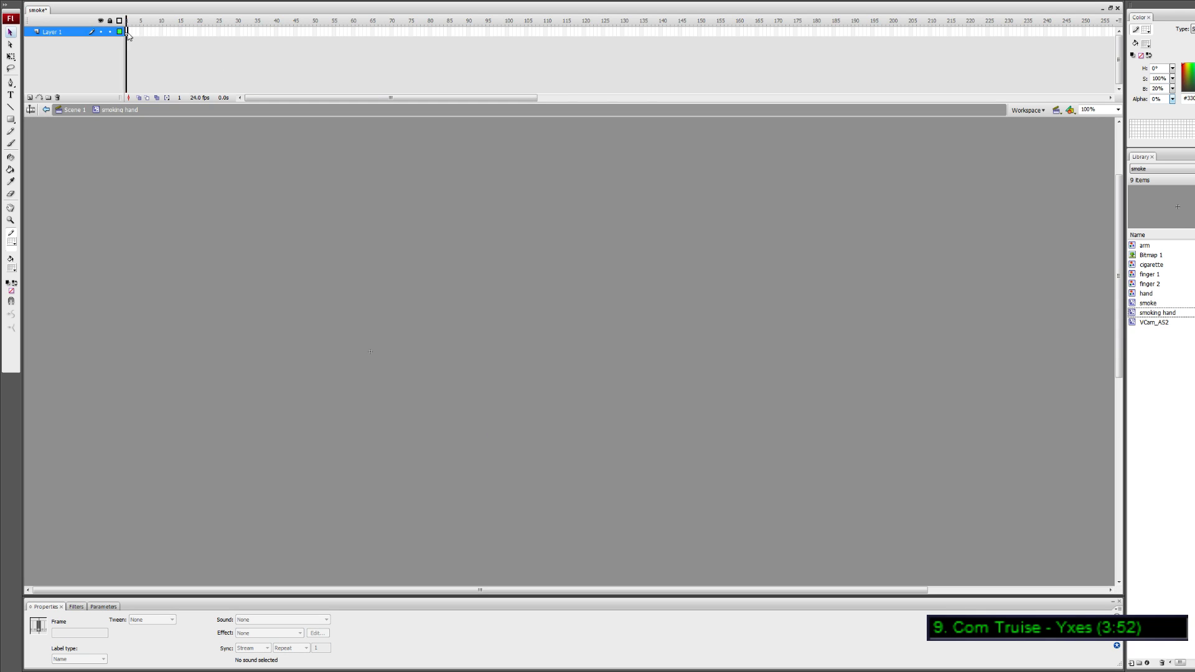
Paste the cut frames into the first frame of the "smoking hand" clip and return to Scene 1
right_click(127, 31)
left_click(166, 171)
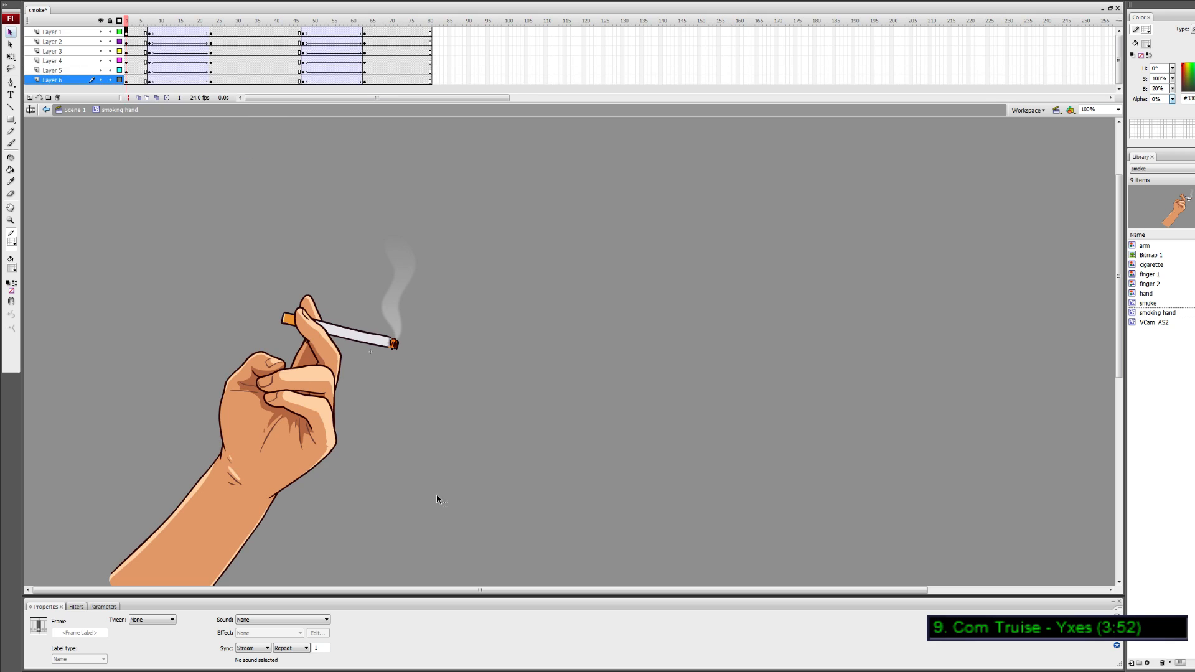
left_click(75, 109)
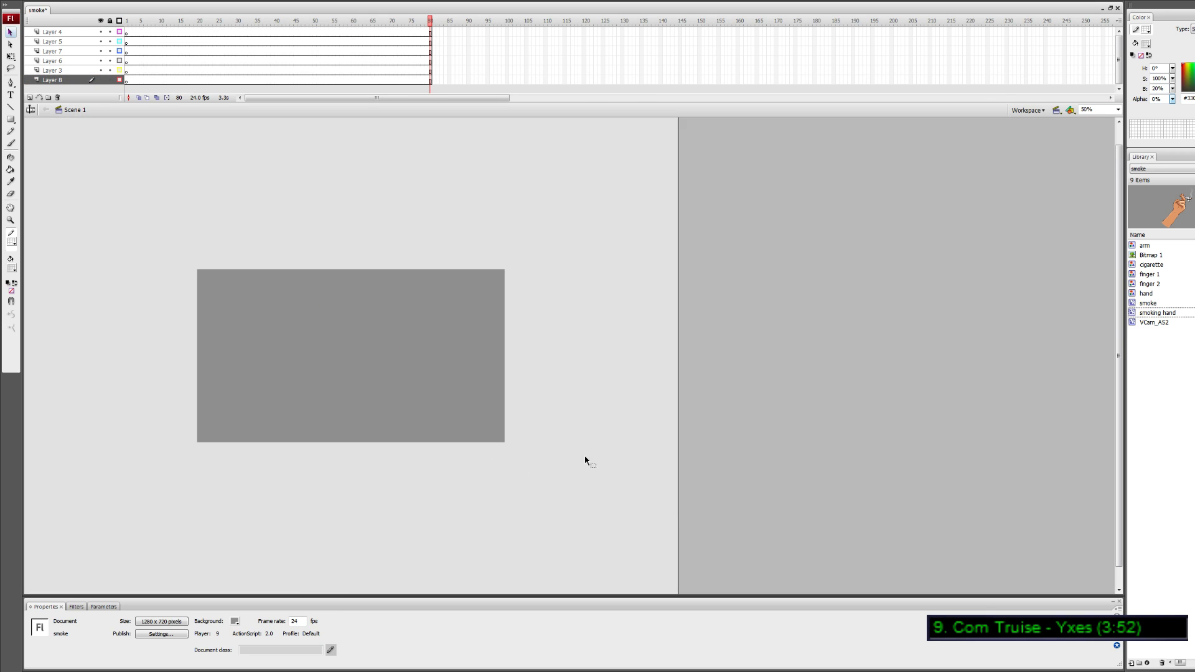
Place a "smoking hand" instance on Layer 8 of the stage and set its behaviour to Graphic with Loop playback
left_click_drag(1157, 312, 280, 361)
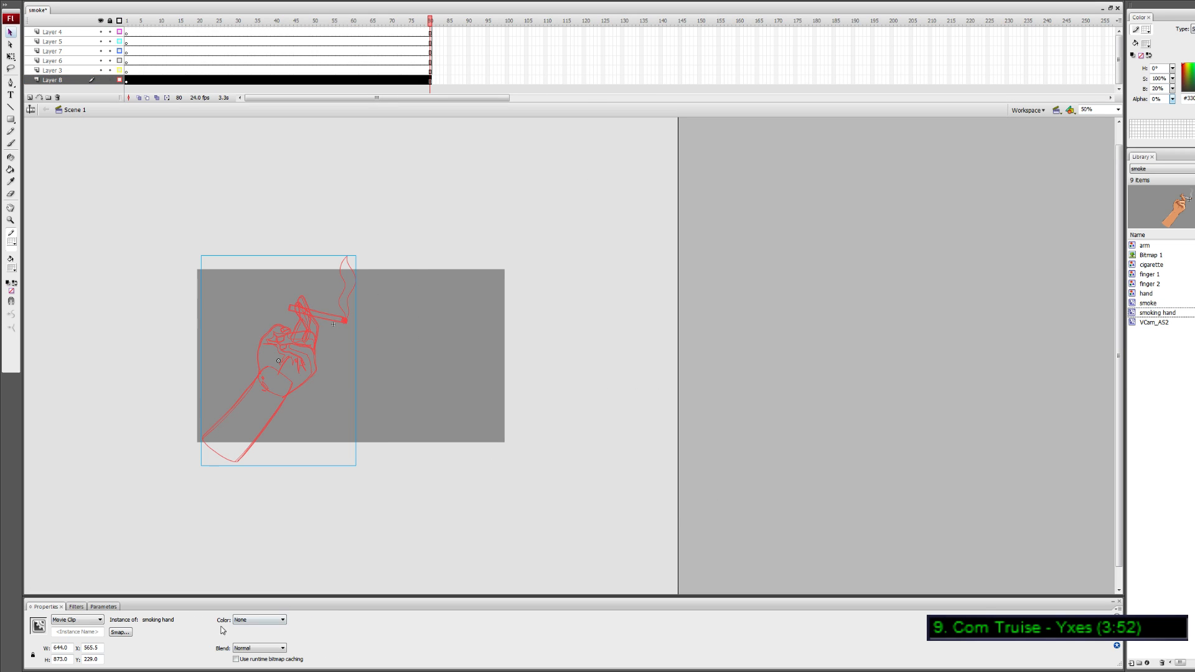
left_click(86, 620)
left_click(72, 640)
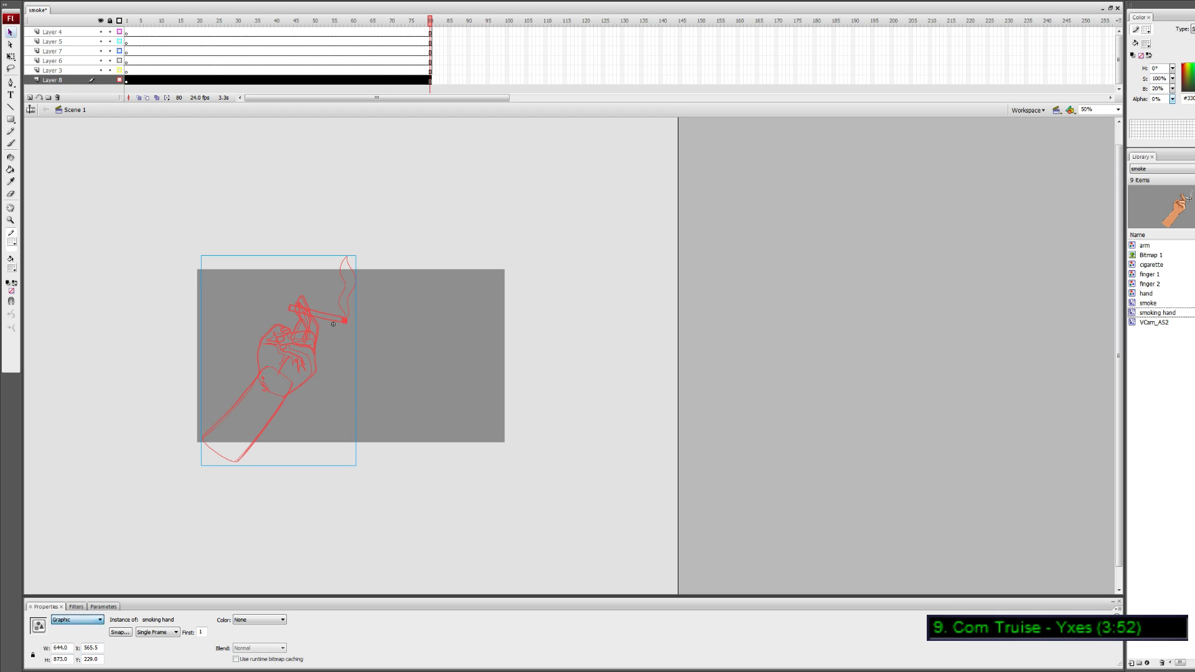
left_click(158, 632)
left_click(150, 641)
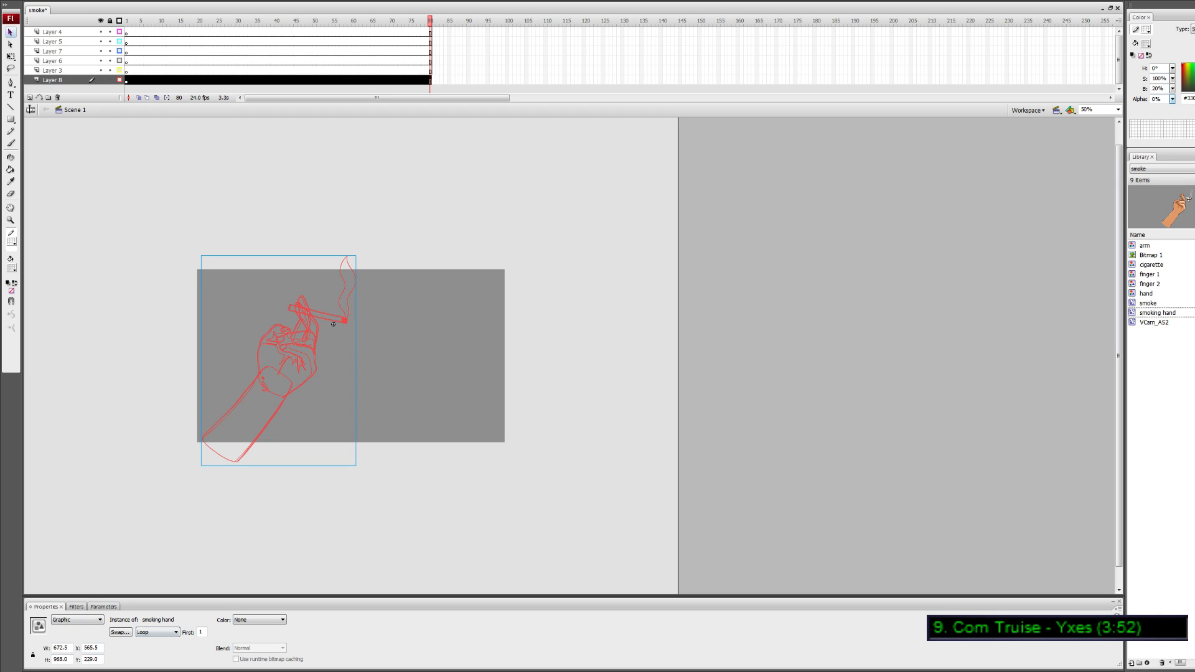
Nudge the smoking hand instance down and to the right so the smoke lies inside the stage
key("Down")
key("shift+Down")
key("shift+Down")
key("shift+Down")
key("shift+Down")
key("shift+Down")
key("shift+Down")
key("shift+Down")
key("shift+Down")
key("shift+Down")
key("shift+Down")
key("shift+Right")
key("shift+Right")
key("shift+Right")
key("shift+Right")
key("shift+Right")
key("shift+Right")
key("shift+Right")
key("shift+Right")
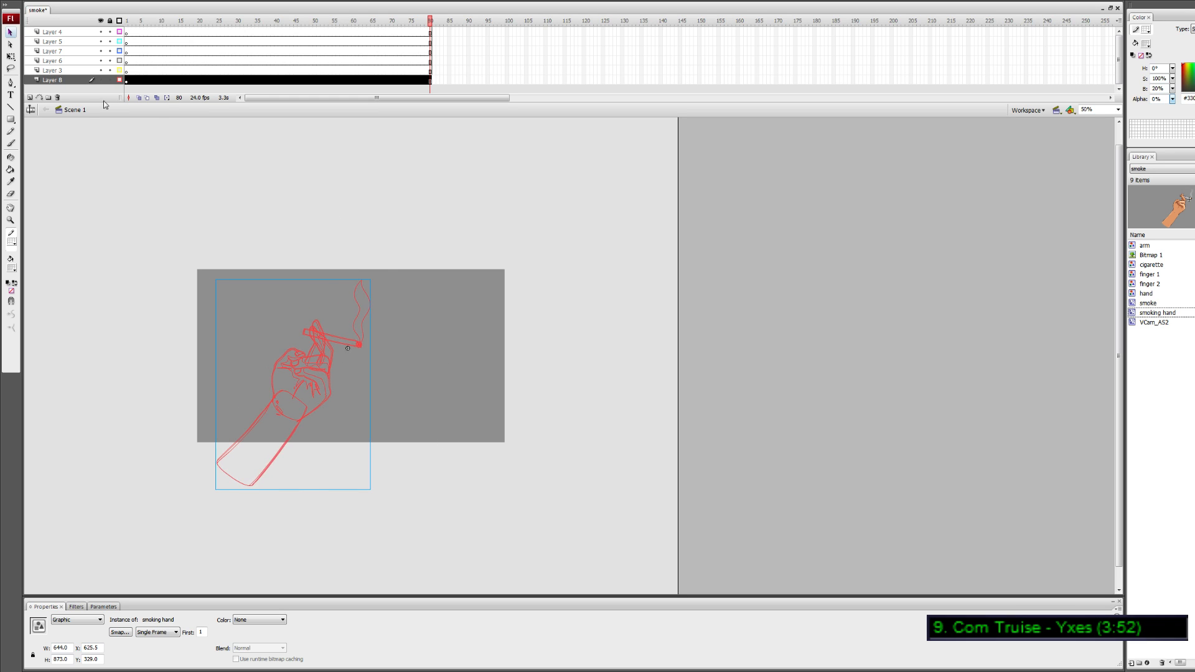
Scale the smoking hand instance down to about 453 by 614 px, keeping the forearm's end below the stage's lower edge
left_click(17, 59)
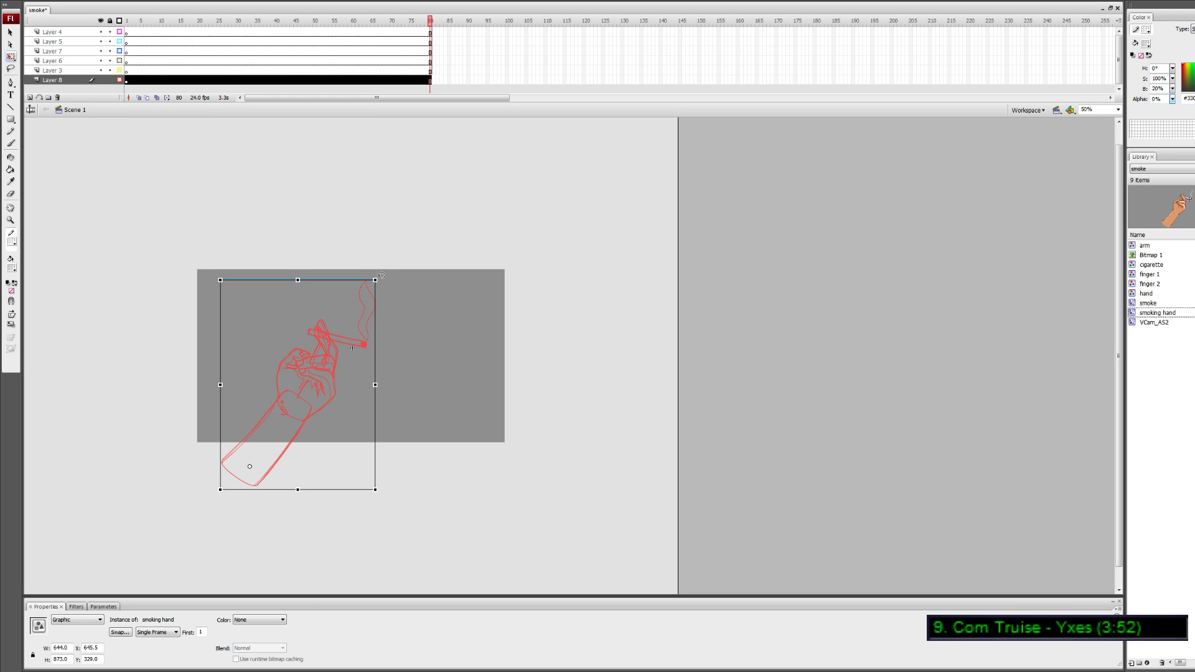
left_click_drag(375, 281, 357, 317)
key("shift+Down")
key("shift+Down")
key("shift+Right")
key("shift+Right")
key("shift+Right")
key("shift+Right")
key("shift+Right")
key("shift+Right")
key("shift+Right")
key("shift+Right")
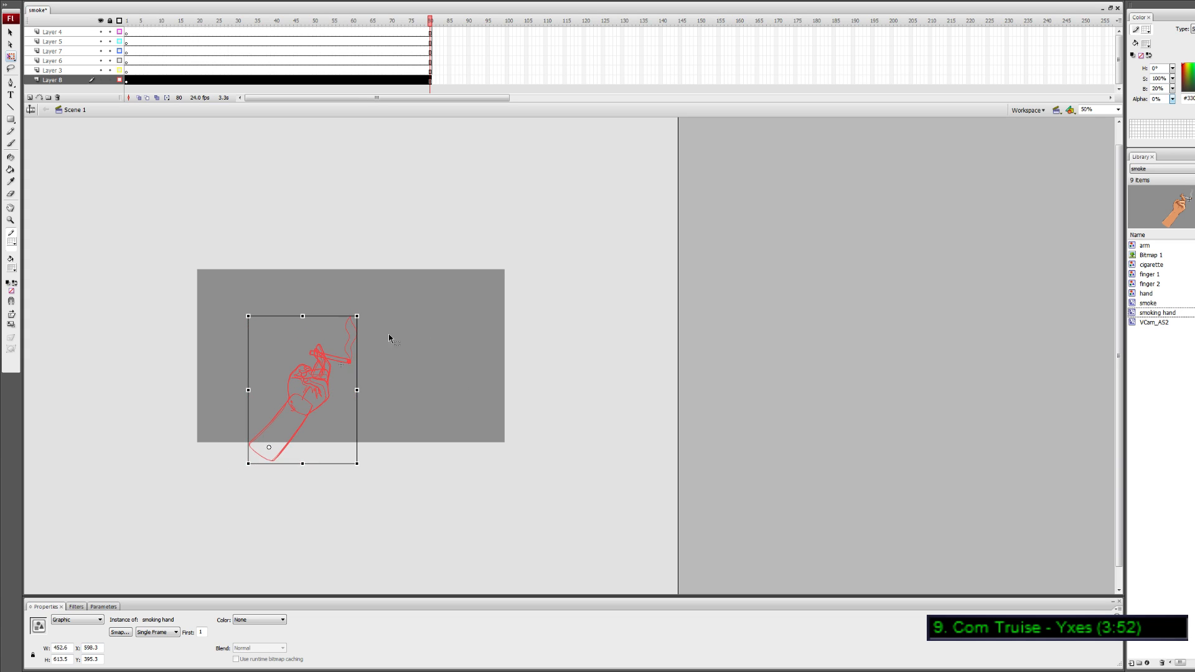
Test the movie to review the placed smoking hand instance, and close the preview
left_click(389, 337)
key("ctrl+Return")
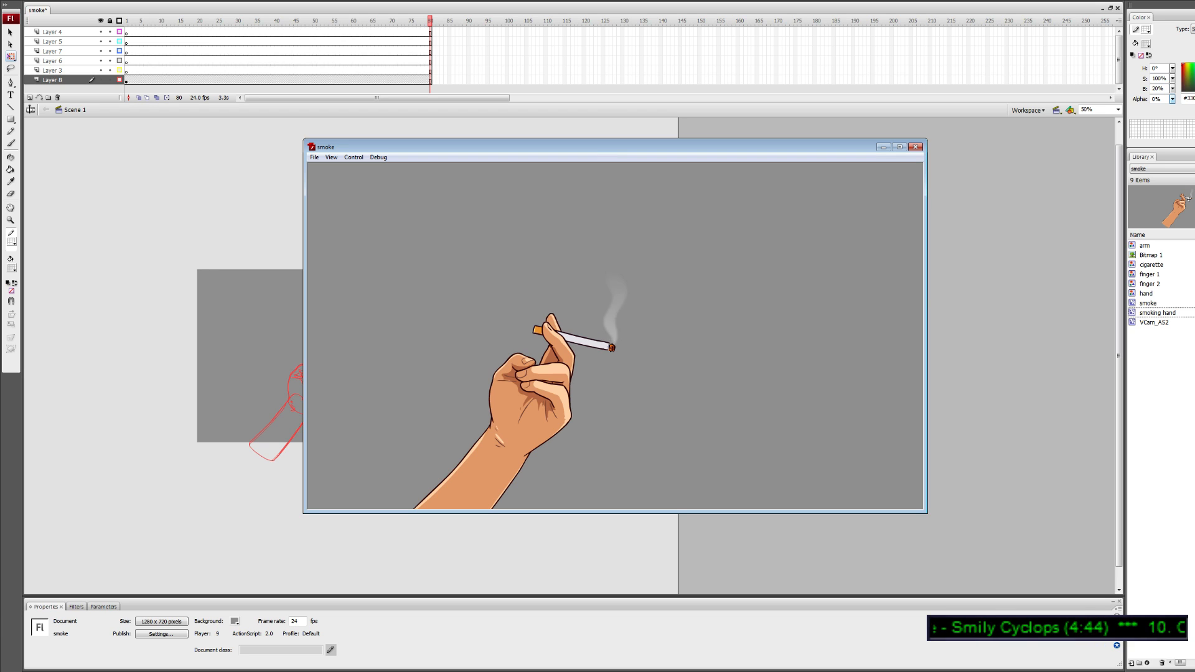
left_click(916, 148)
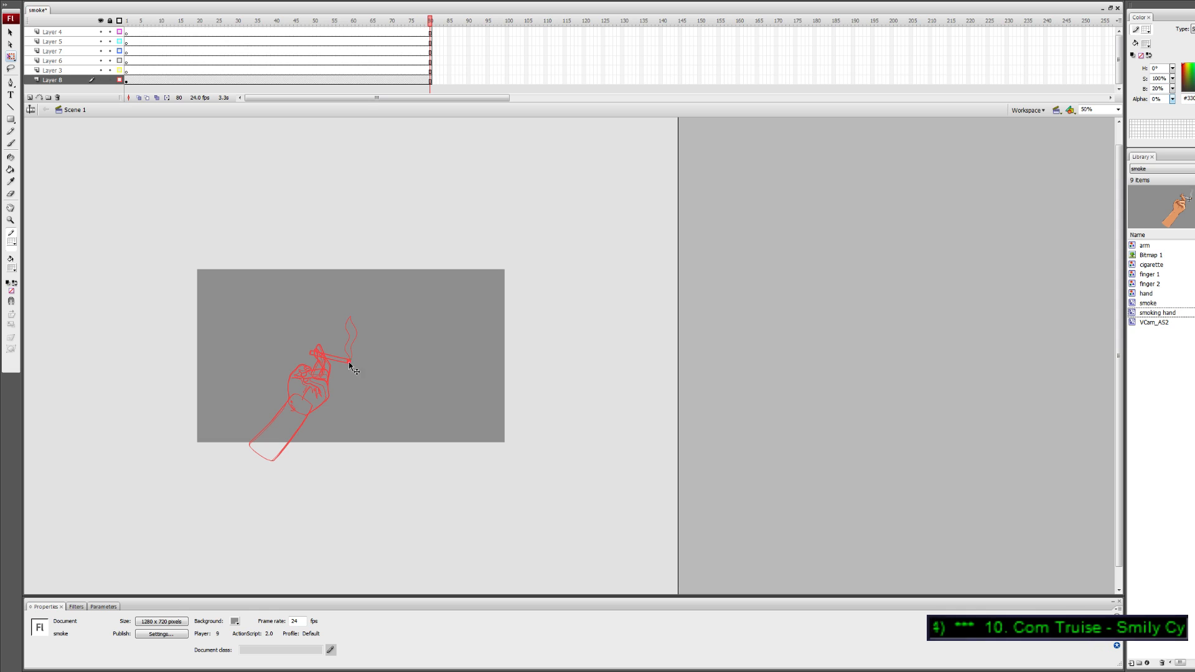
Set the smoking hand instance on Layer 8 to Loop playback and scrub the main timeline to check its appearance
left_click(119, 79)
left_click(323, 403)
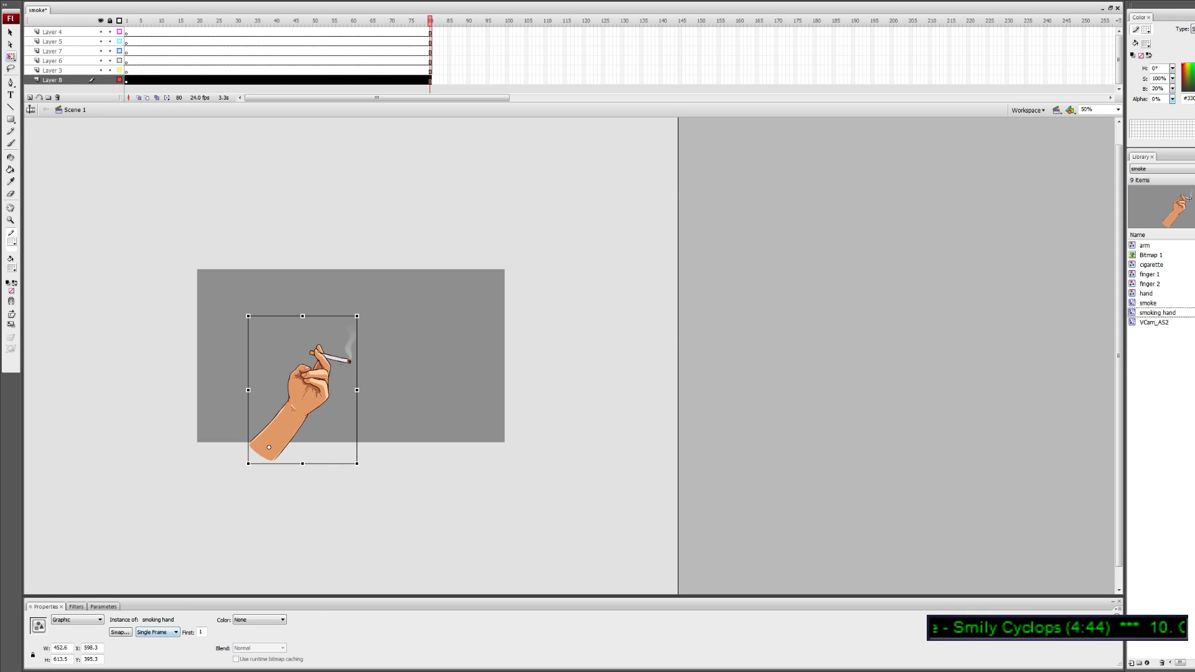
left_click(164, 633)
left_click(143, 641)
left_click(410, 204)
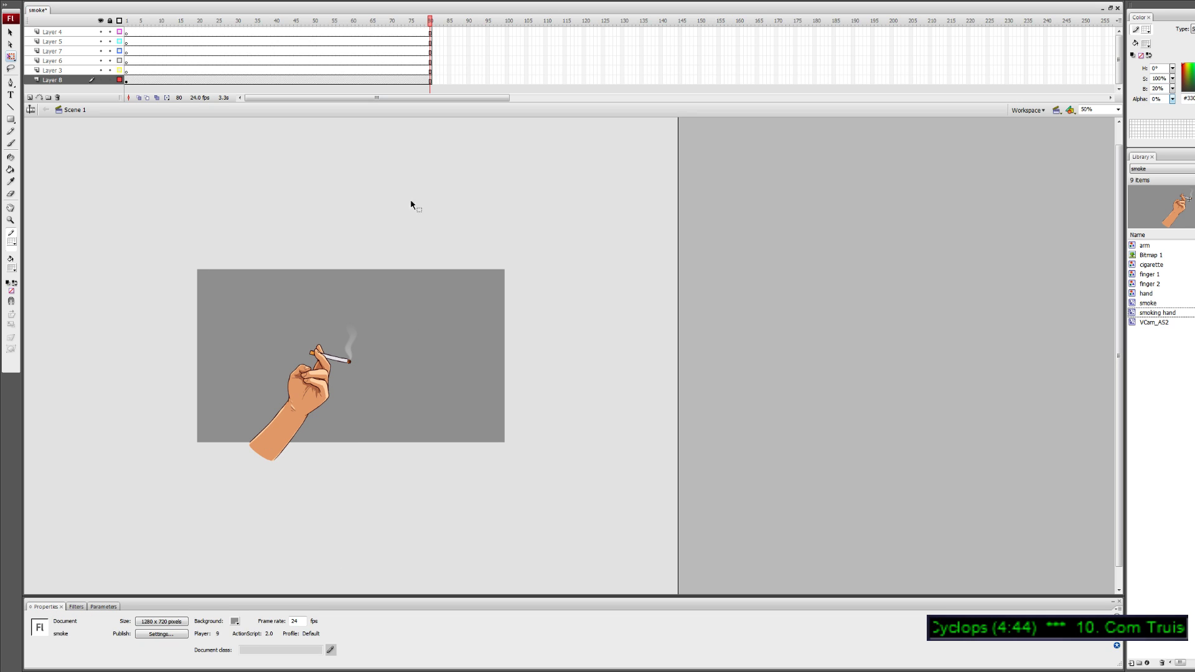
left_click_drag(136, 26, 451, 47)
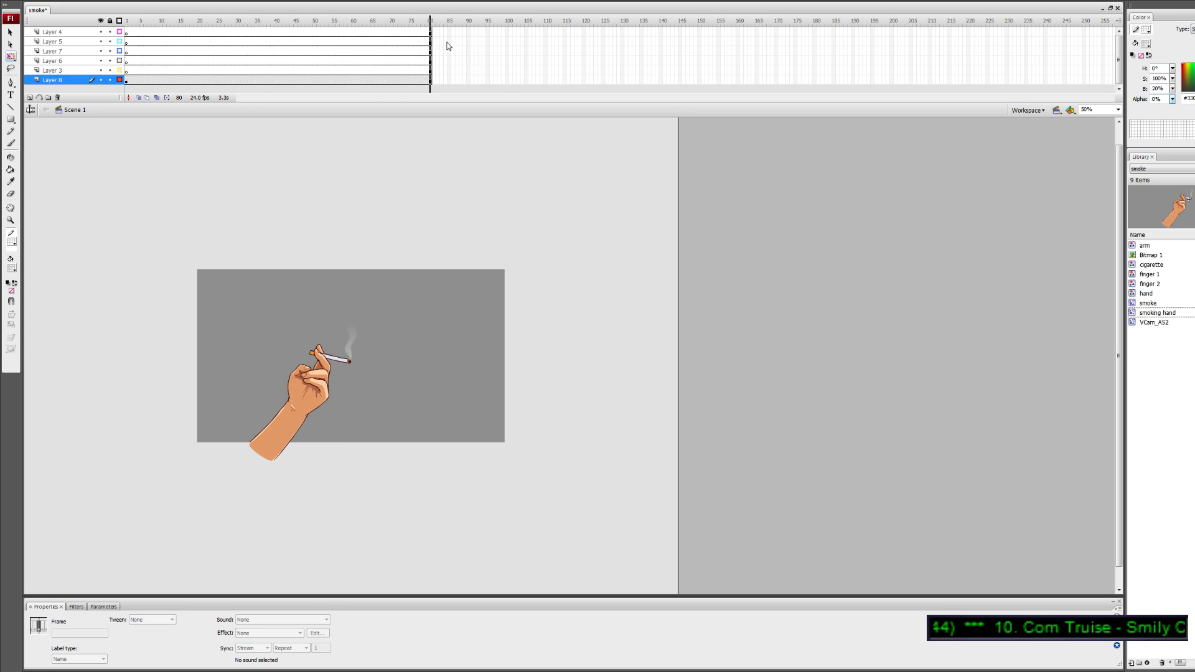
left_click(120, 80)
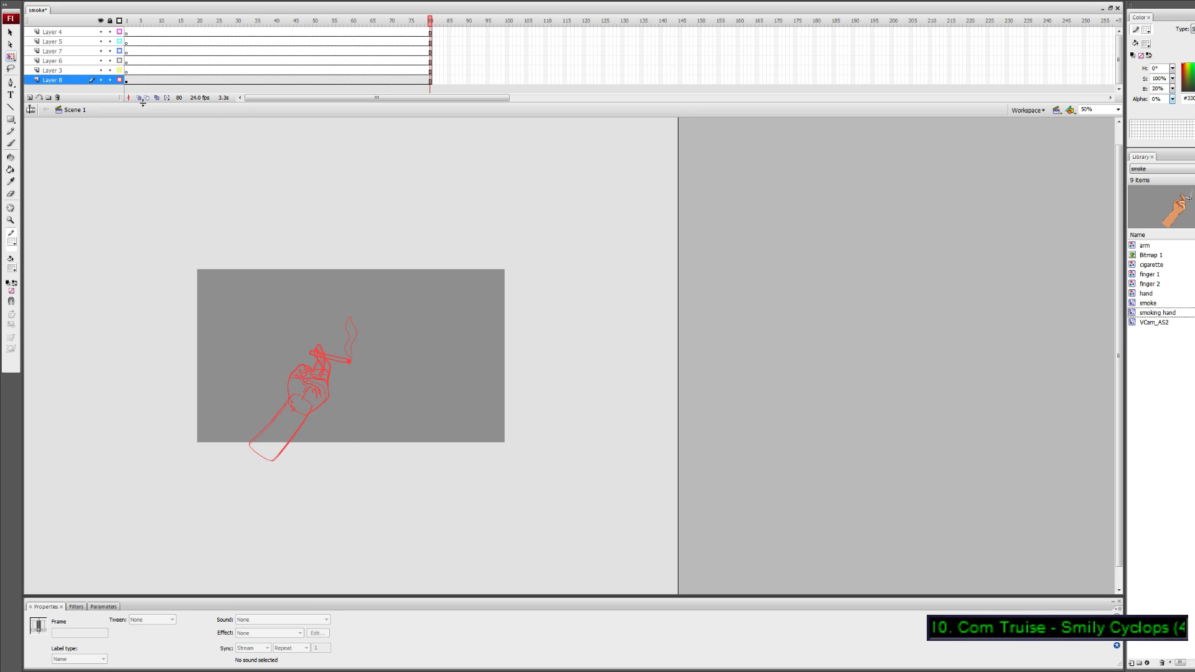
Open the smoking hand symbol for editing in place and scrub through its frames
double_click(353, 365)
left_click_drag(134, 23, 452, 30)
left_click(355, 343)
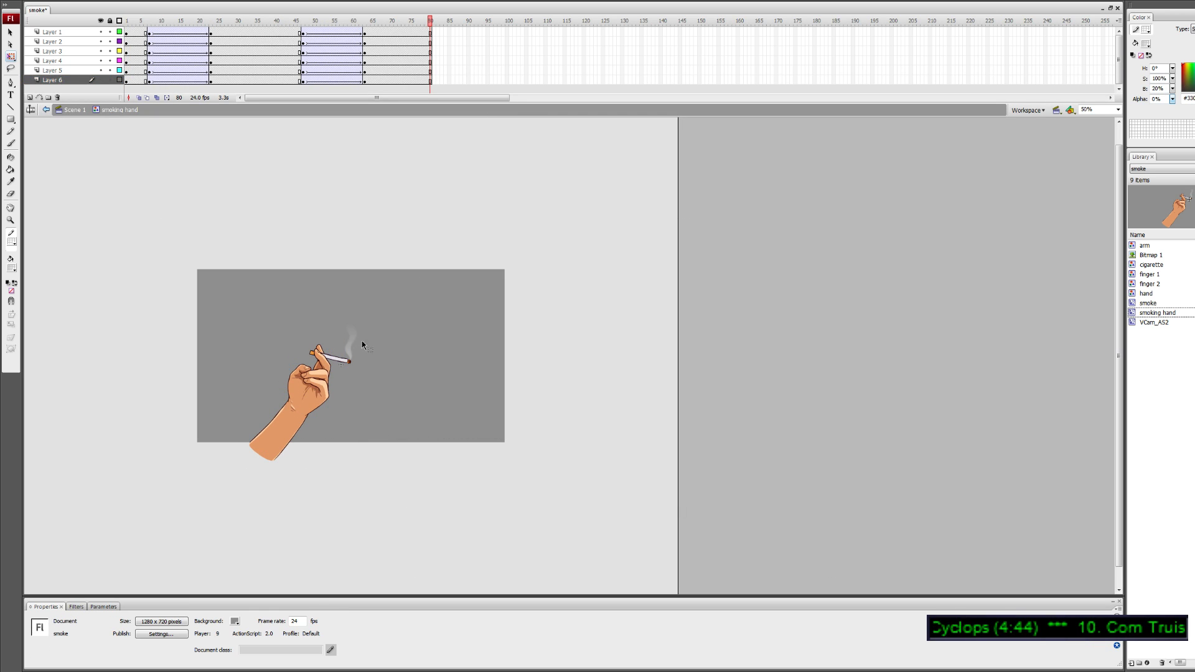
Open the nested smoke clip and shorten the gradient fill on its first-frame shape with Gradient Transform
left_click(356, 344)
key("ctrl+=")
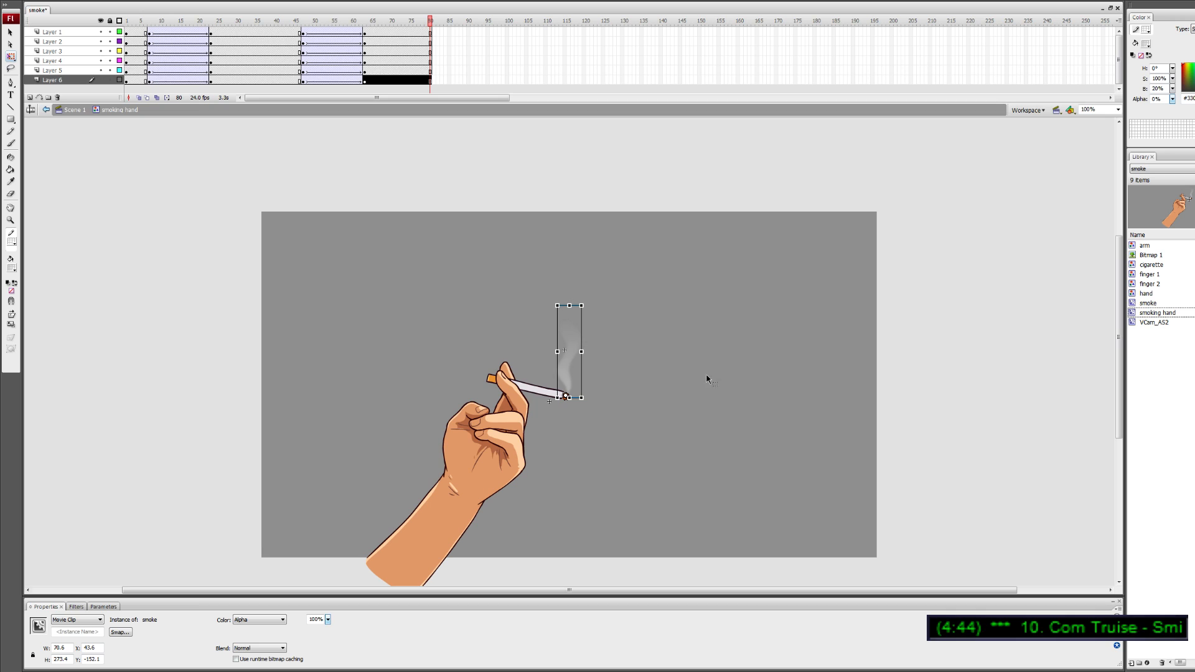
double_click(567, 368)
left_click(577, 357)
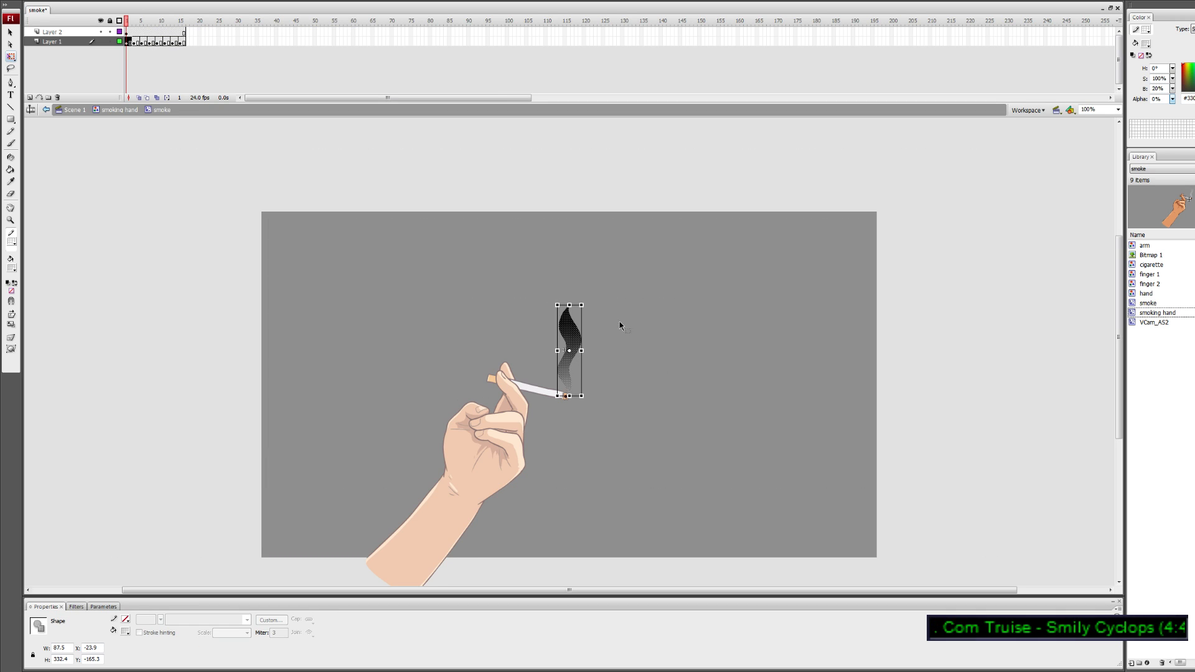
key("f")
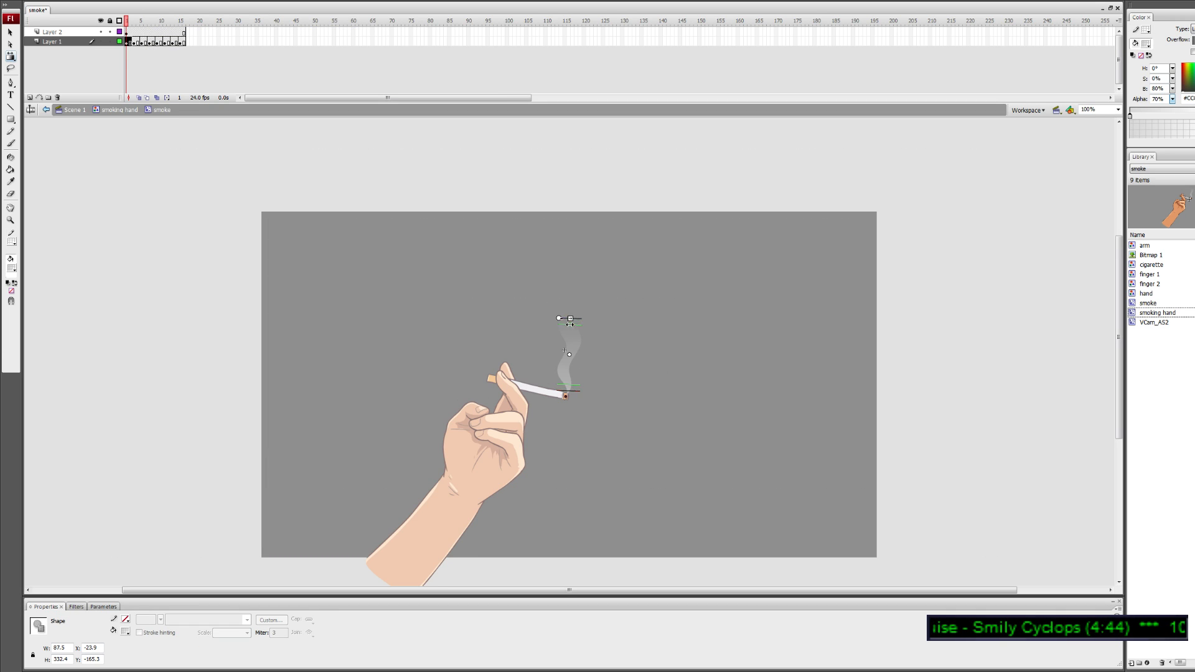
Sample the adjusted gradient, apply it to the smoke on the remaining frames through frame 16, and return to the smoking hand clip
key("k")
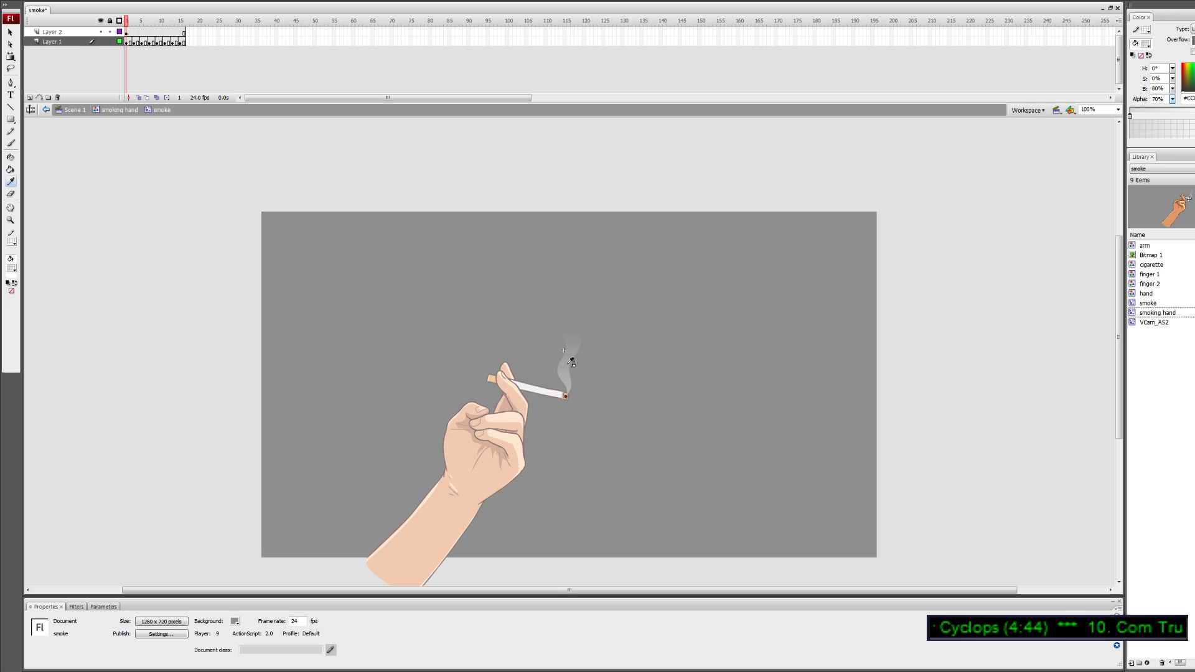
key("period")
key("period")
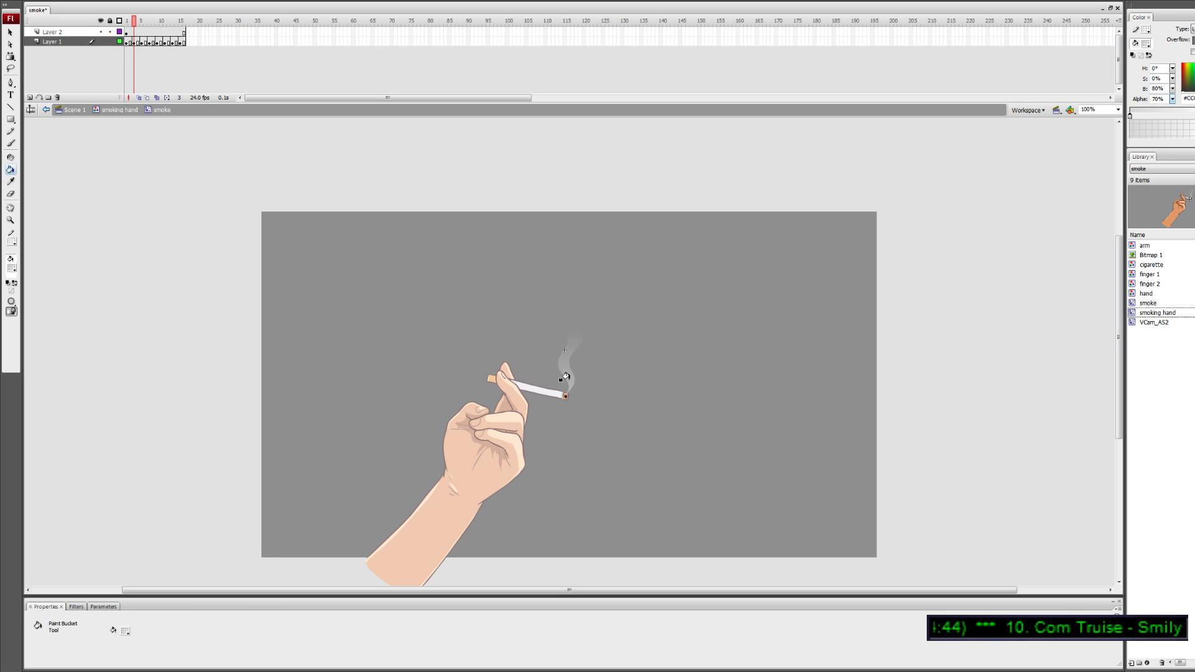
key("period")
key("period")
key("period")
key("period")
key("period")
key("period")
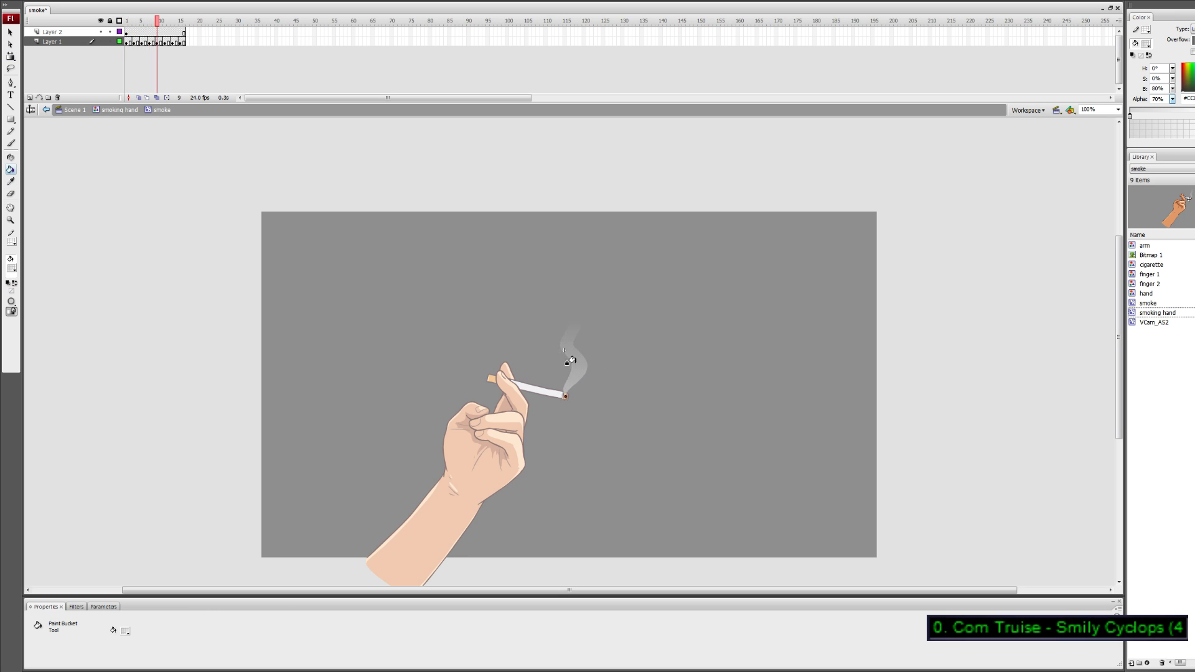
key("period")
key("period")
key("period")
key("period")
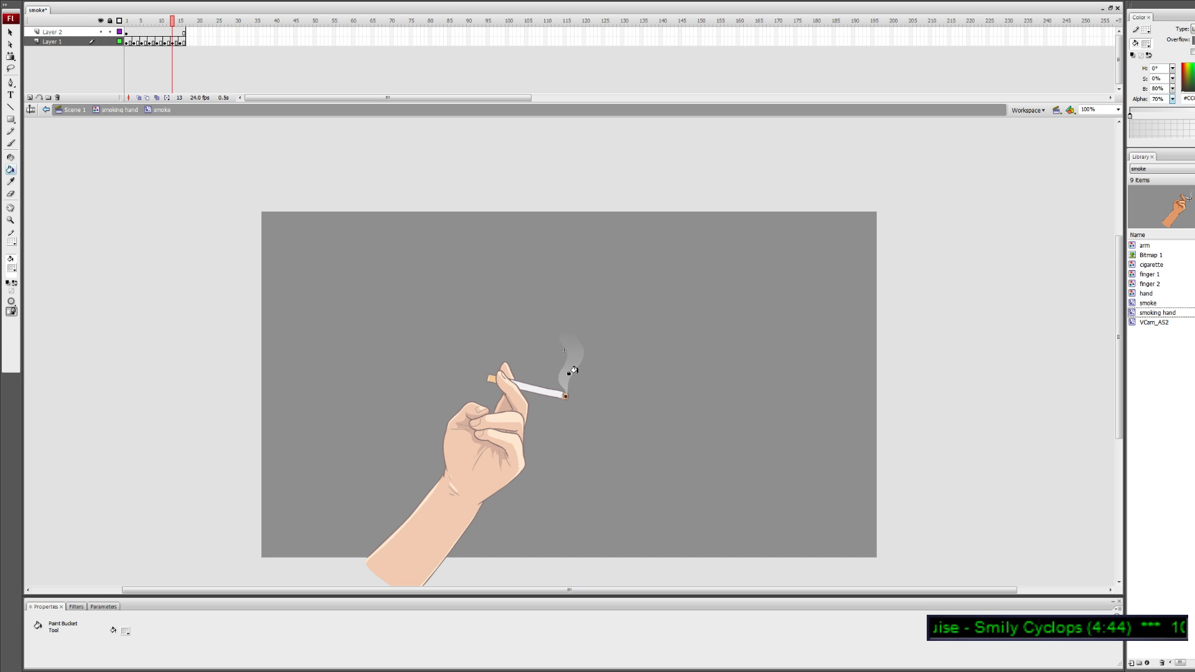
key("period")
key("period")
key("period")
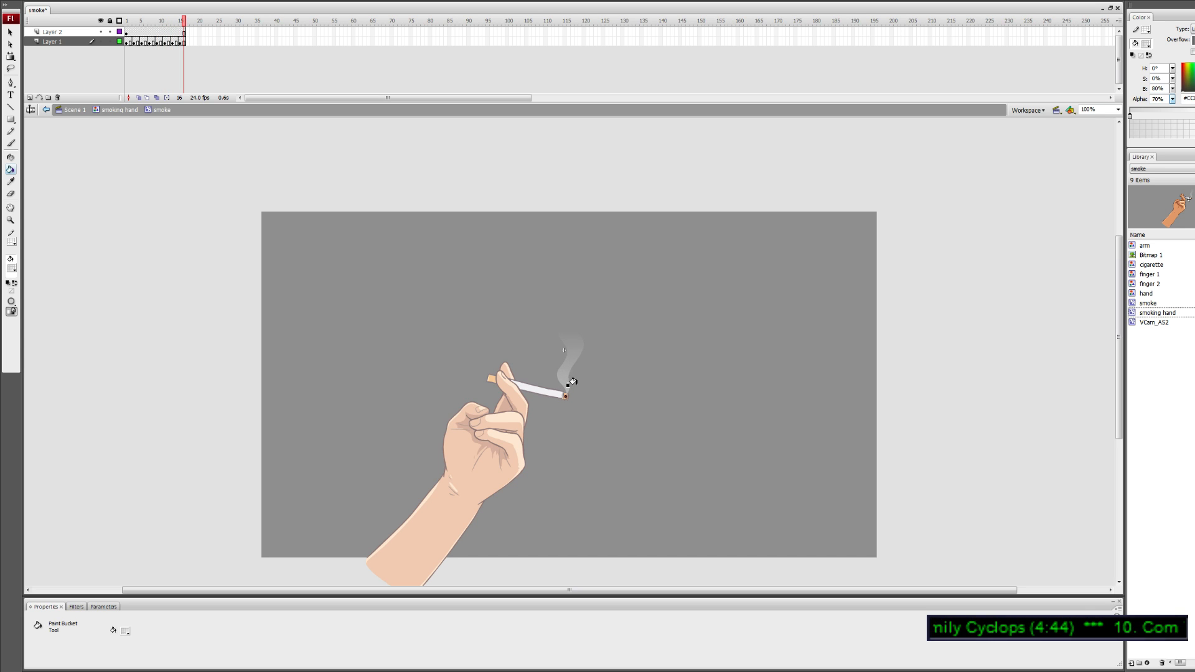
key("v")
left_click(601, 363)
double_click(607, 360)
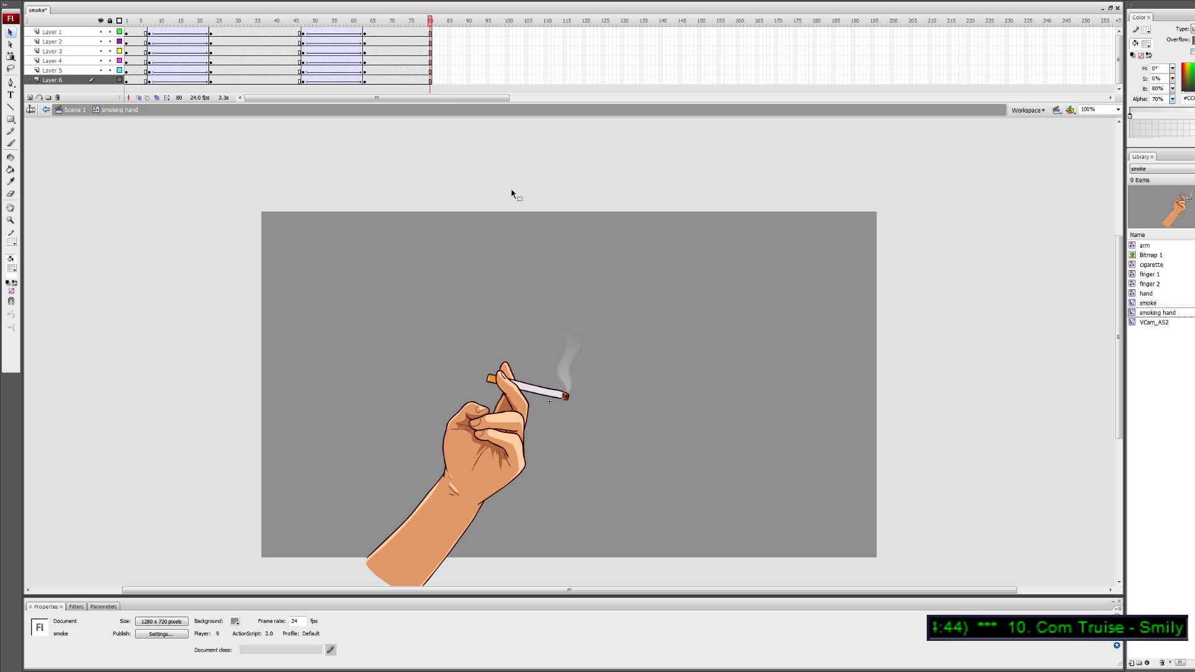
At frame 28, stretch the smoke instance upward from the cigarette tip to about 493 px tall
left_click(230, 21)
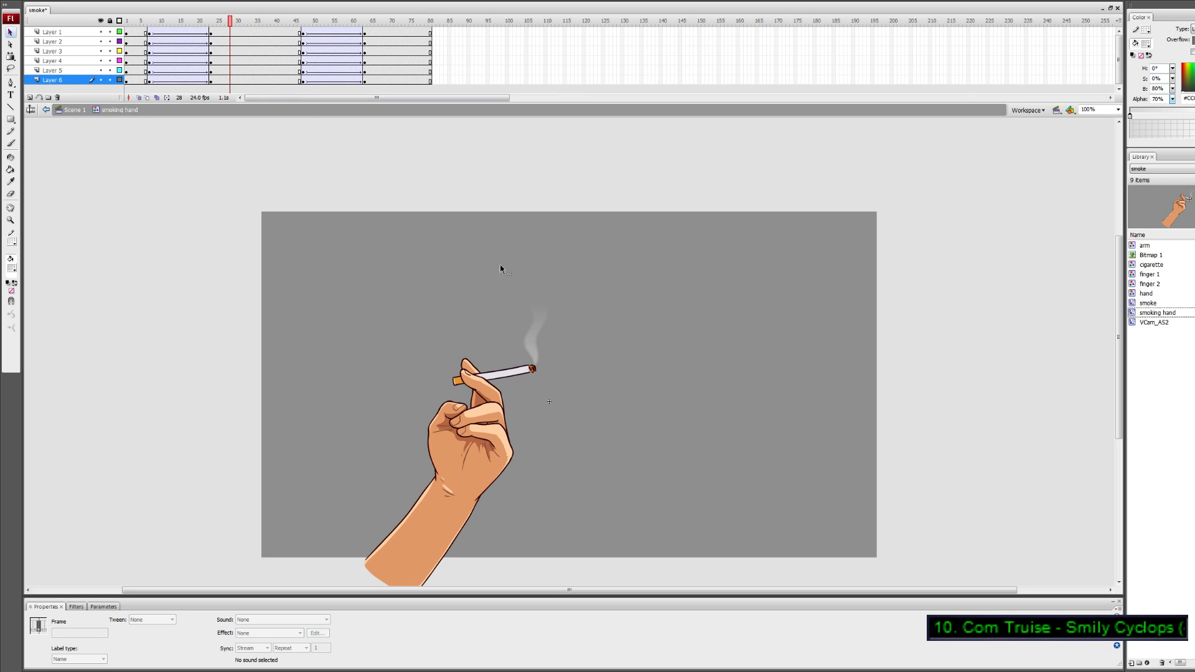
left_click(536, 316)
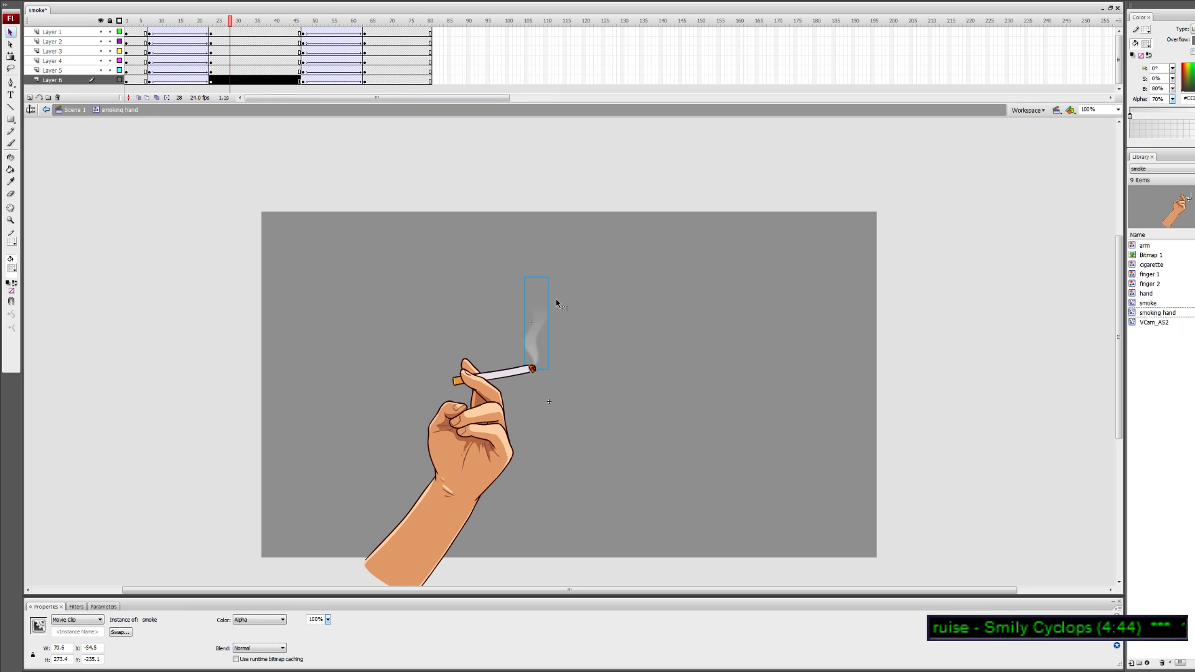
key("q")
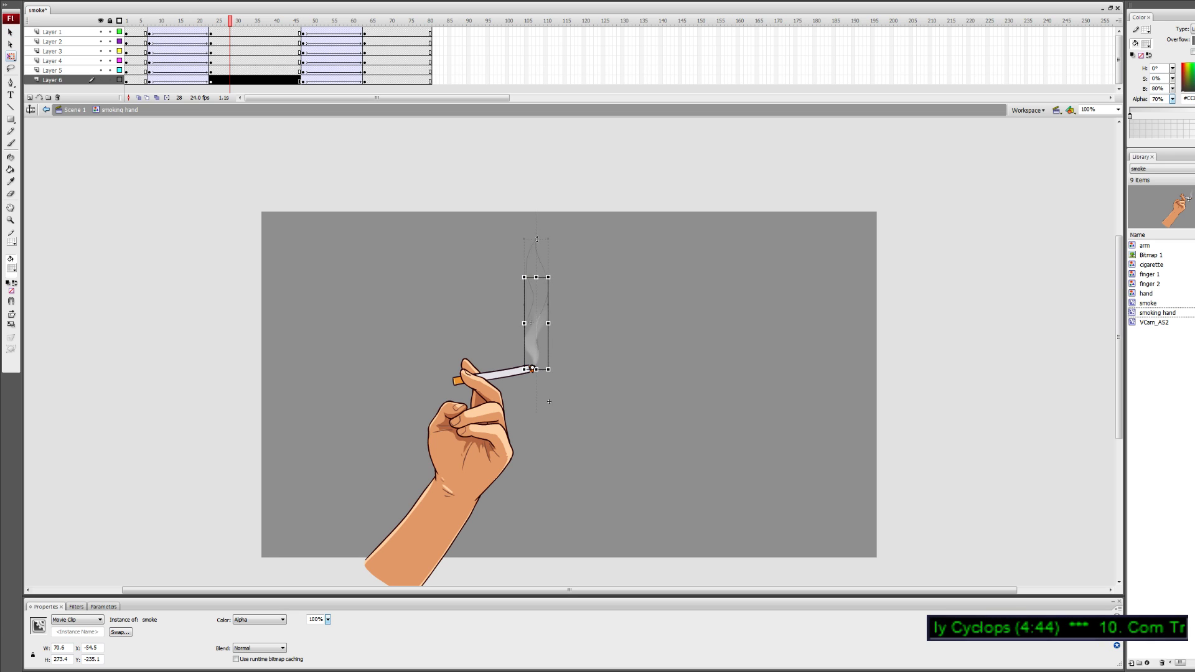
left_click(580, 237)
Try clearing the keyframes on all layers so the raised-cigarette pose holds through all 80 frames
left_click_drag(228, 25, 446, 125)
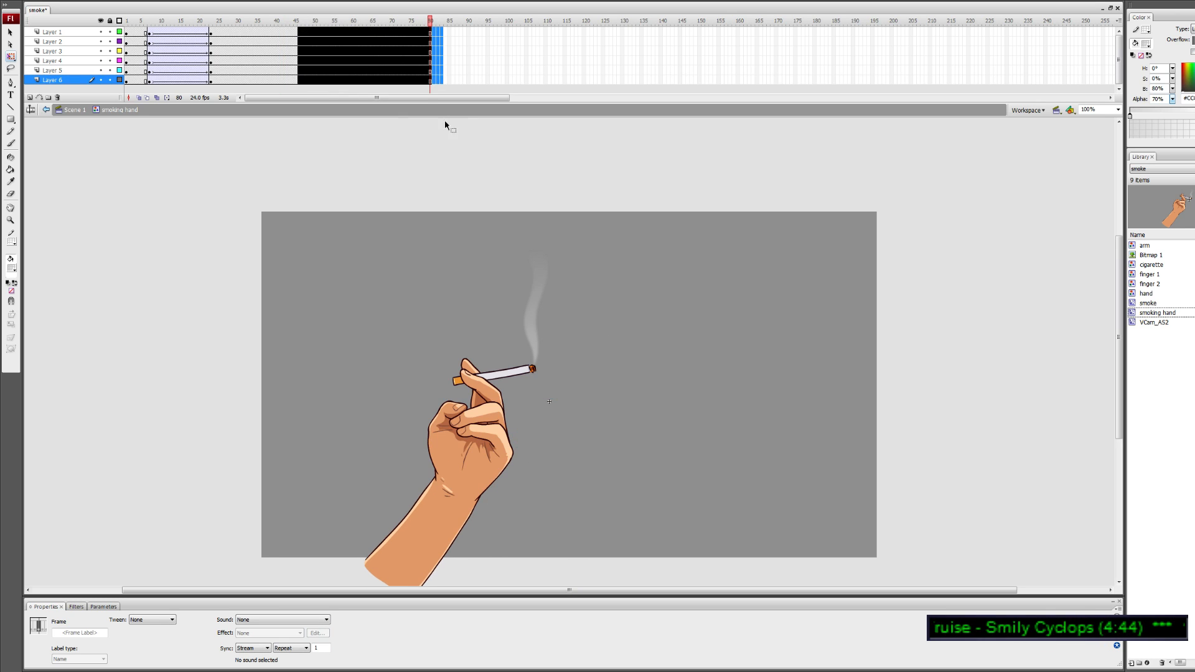
left_click_drag(212, 33, 192, 71)
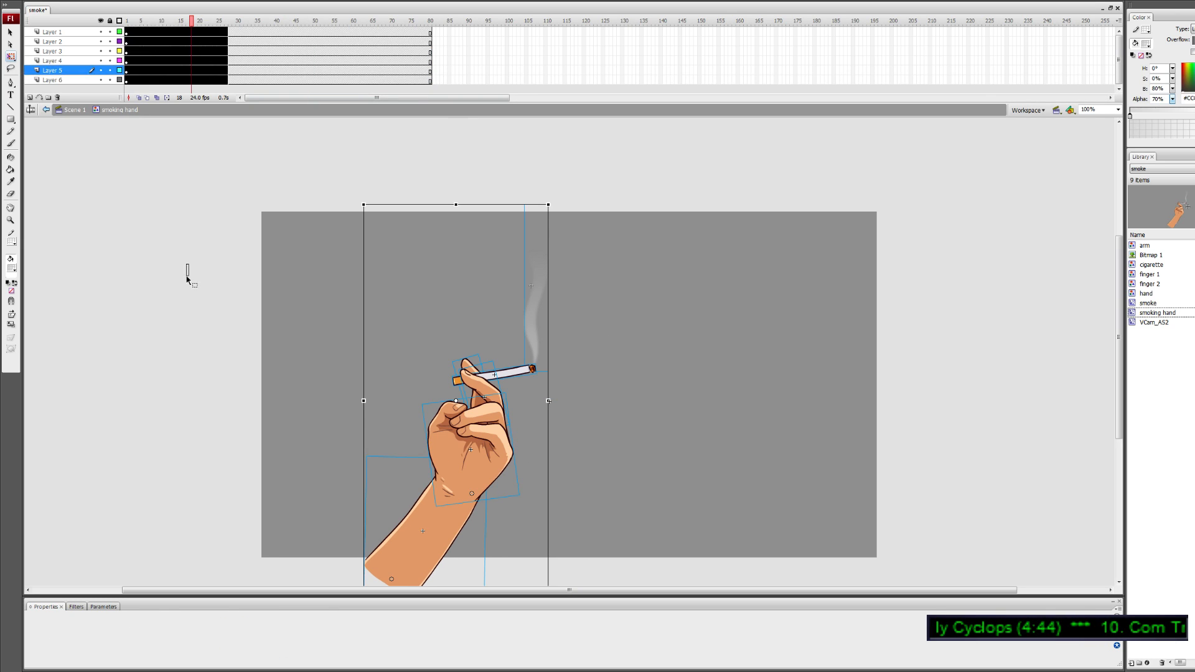
Test the movie to review the held pose with the taller smoke, and close the preview
left_click(192, 565)
key("ctrl+Return")
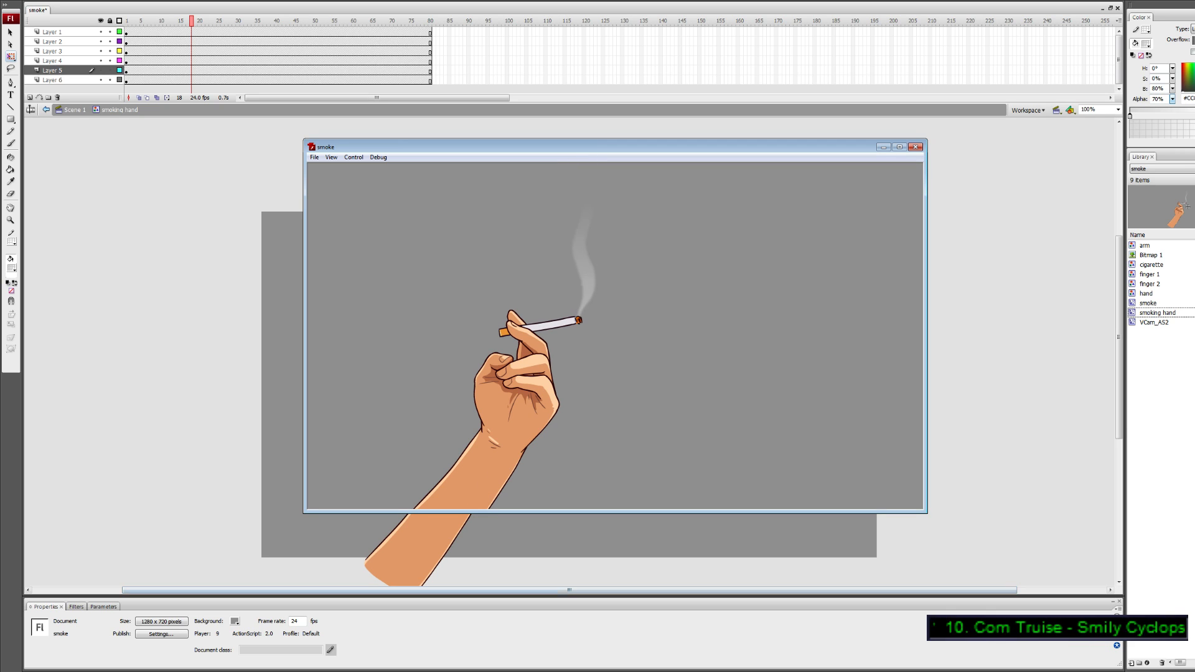
key("ctrl+w")
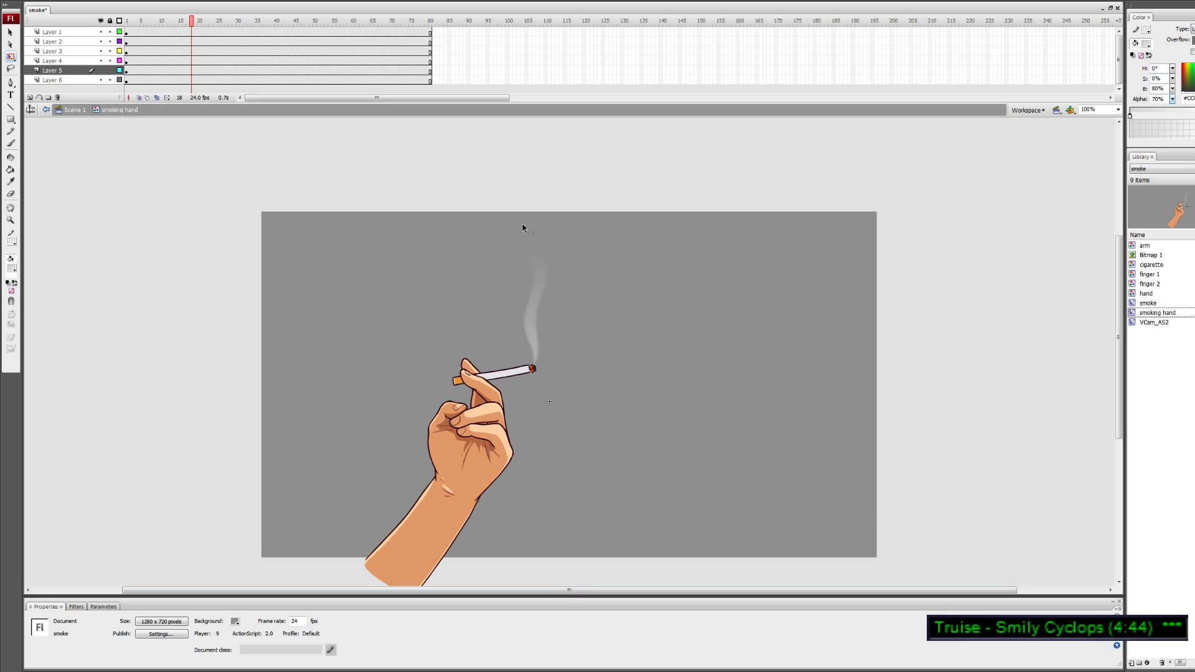
Try narrowing the smoke instance to 42.5 px wide and review it in a movie test
left_click(535, 317)
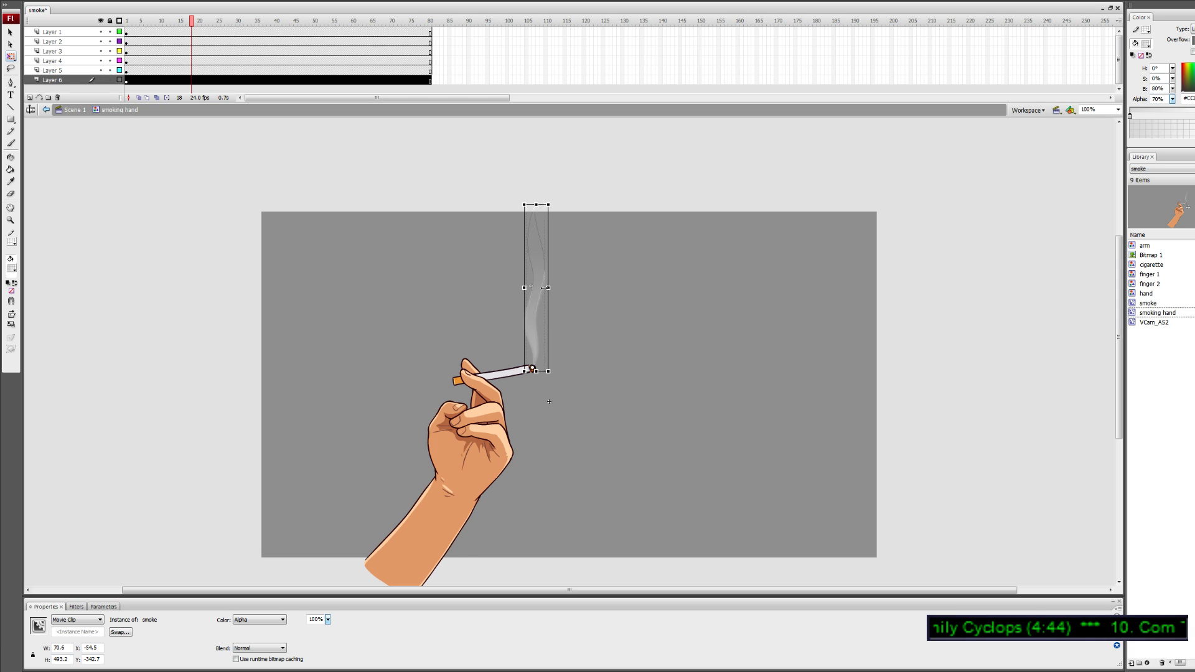
left_click_drag(546, 287, 542, 291)
key("ctrl+Return")
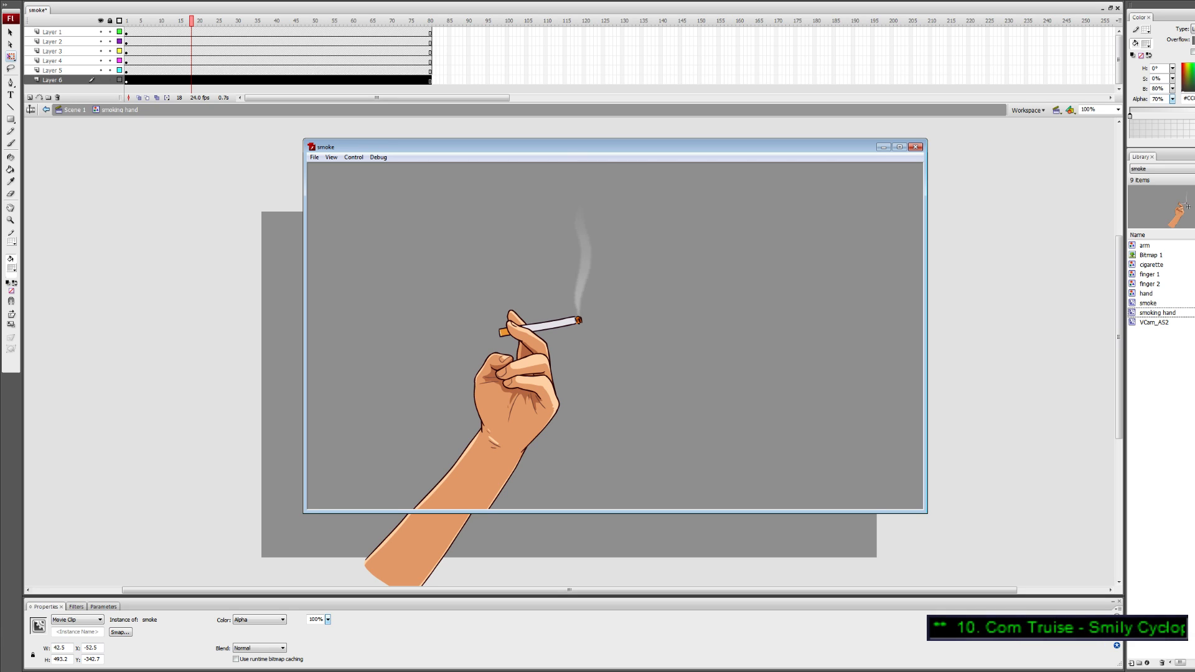
left_click(915, 147)
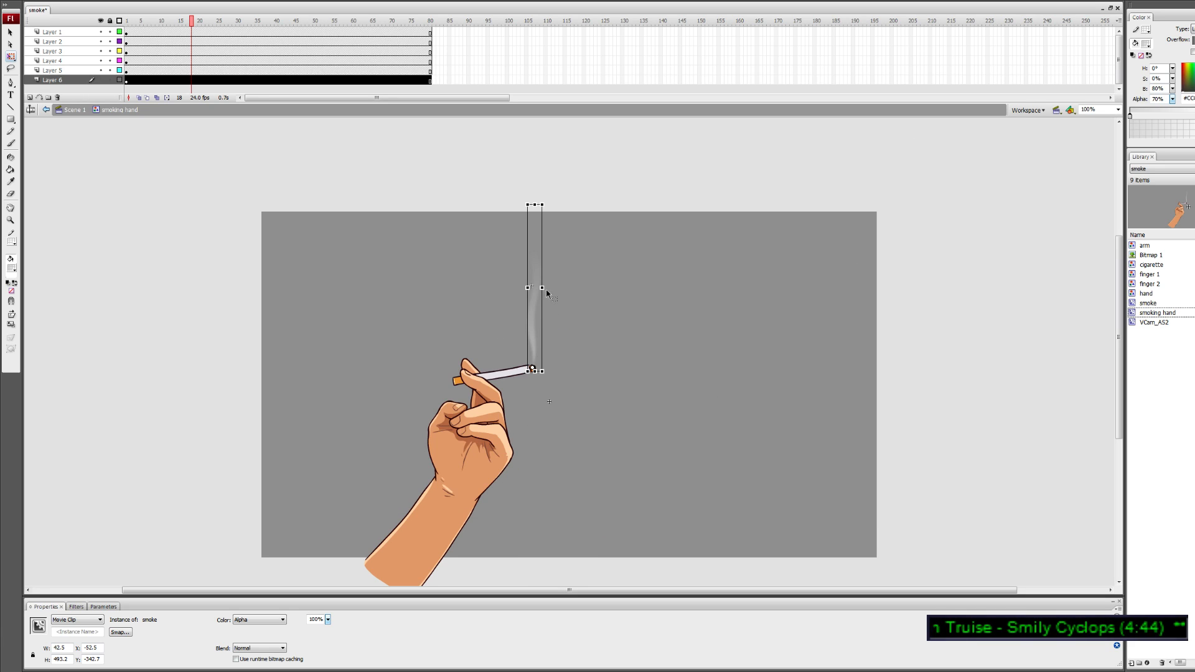
Undo the smoke narrowing and the clearing of the keyframes on all layers
key("Return")
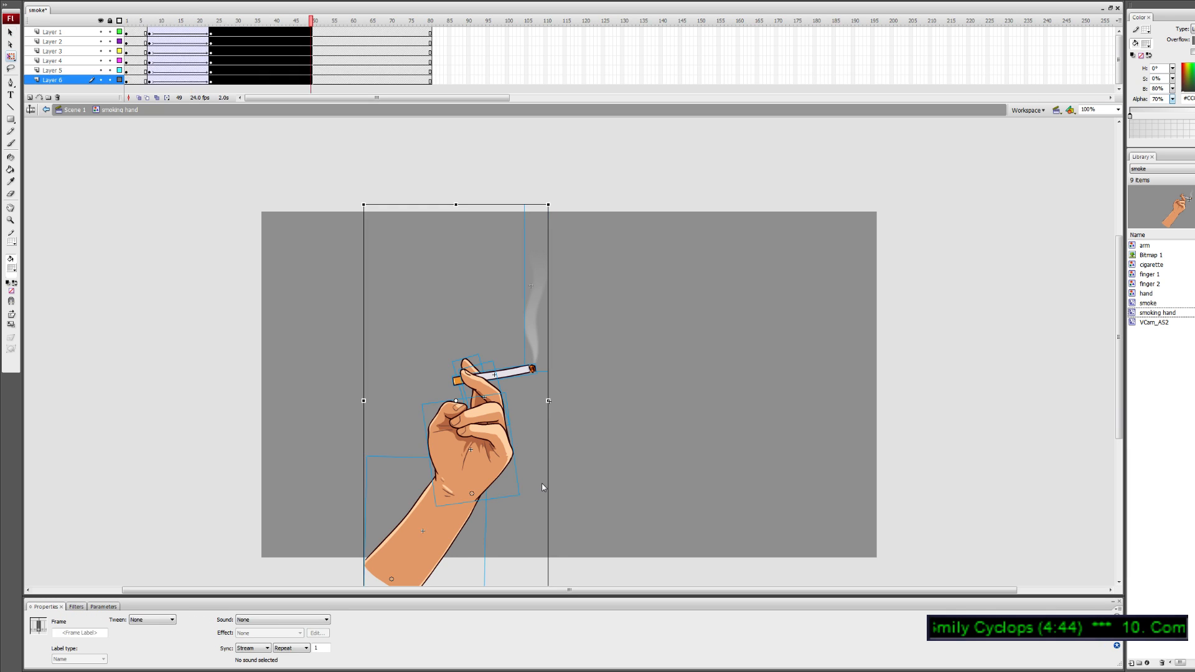
key("ctrl+z")
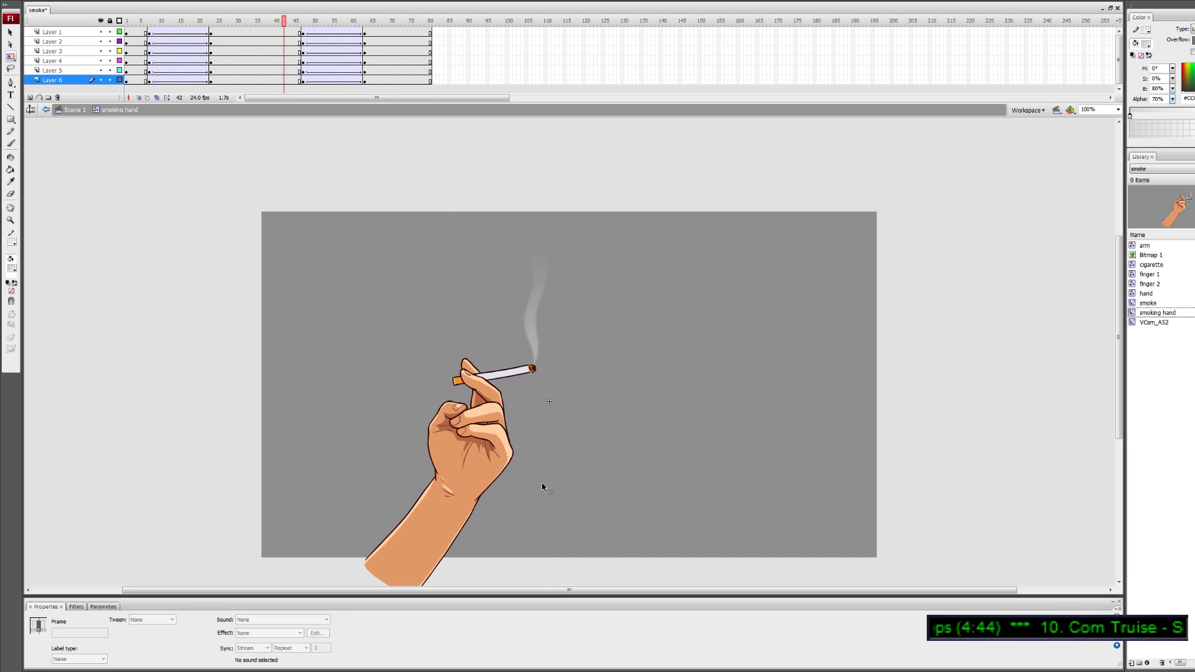
Scrub the smoking hand timeline to frame 70 to compare the smoke across the hand's poses
left_click_drag(137, 21, 393, 10)
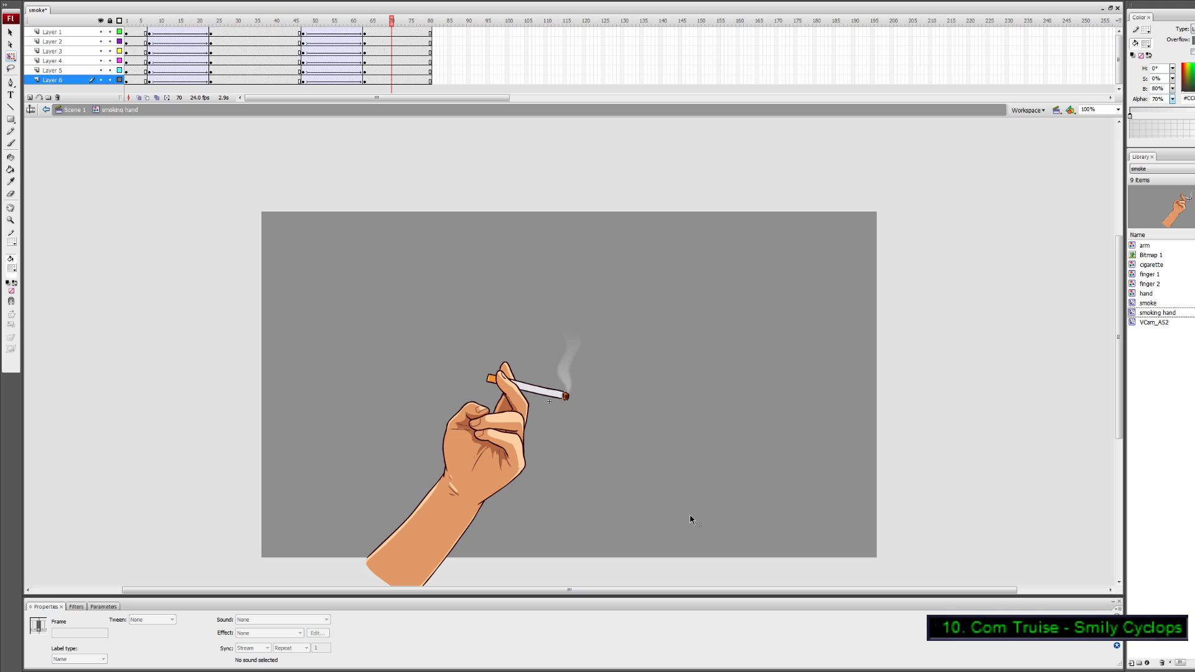
left_click(691, 560)
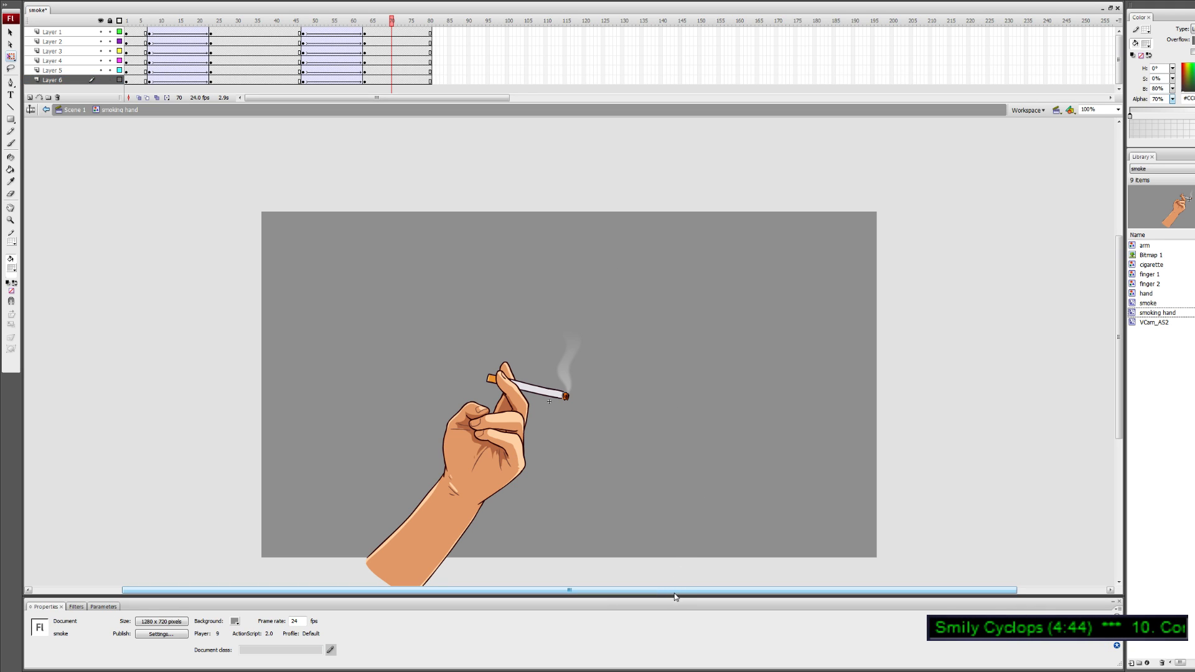